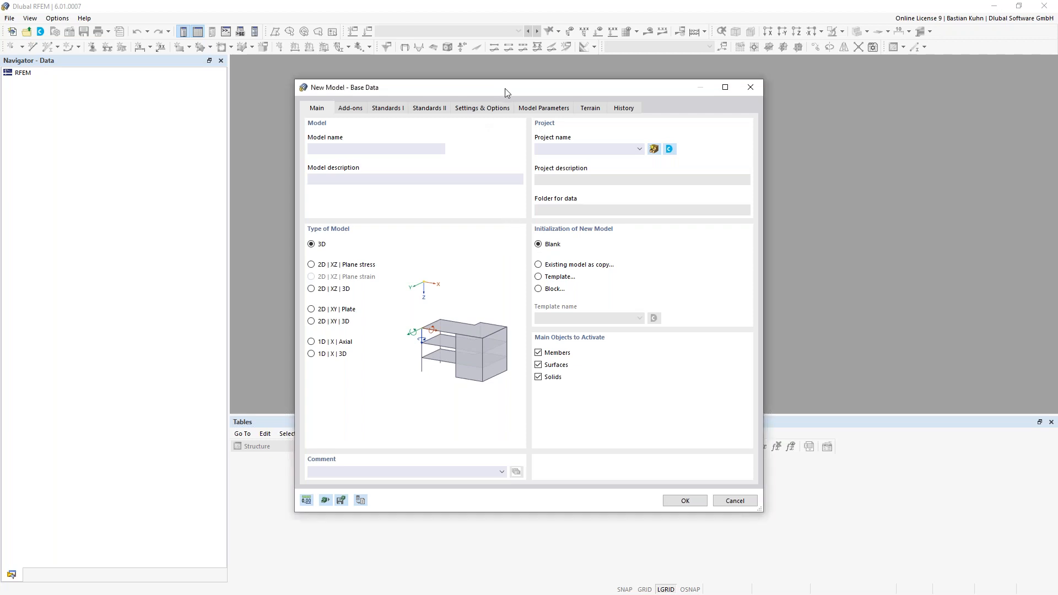
Step: Name the new model Webinar11112021 and activate the Timber Design add-on
left_click_drag(504, 88, 455, 111)
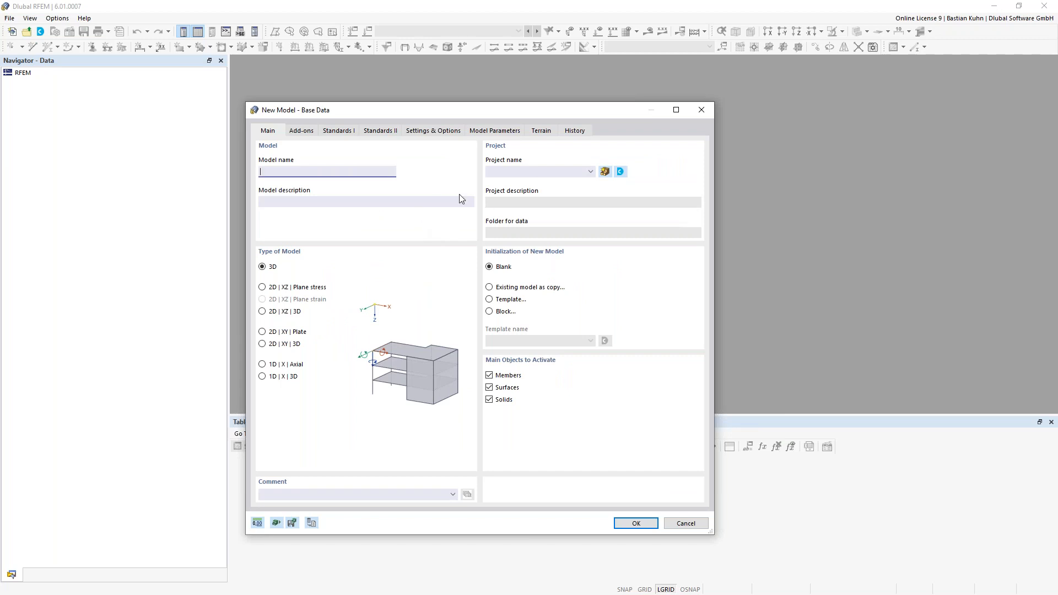
left_click(335, 174)
type("Webinar11112021")
left_click(307, 132)
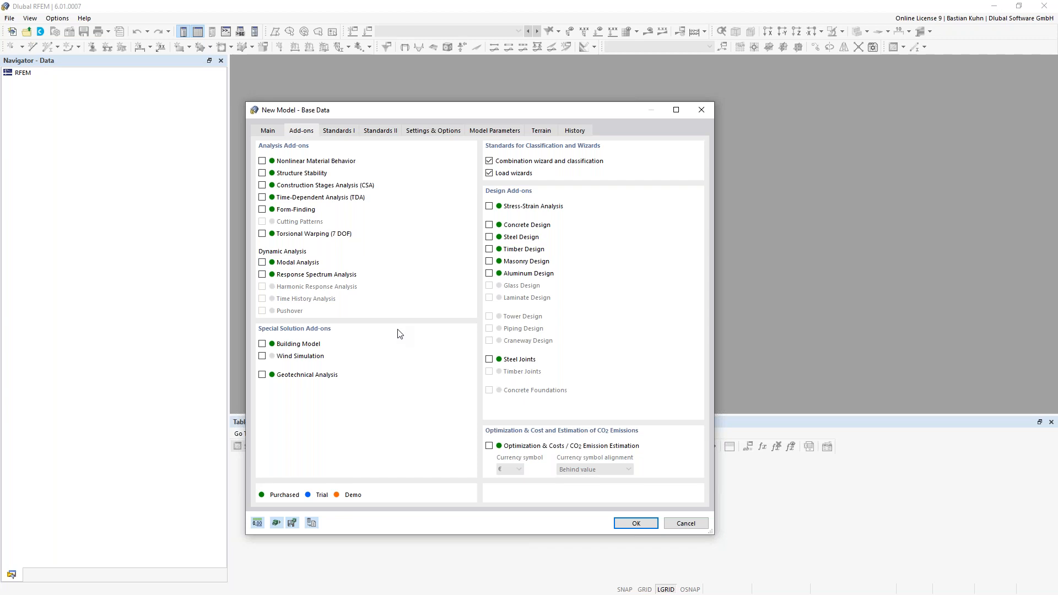
left_click(489, 249)
Step: Set the standard group for load case classification and the combination wizard to EN 1990 | Timber
left_click(339, 131)
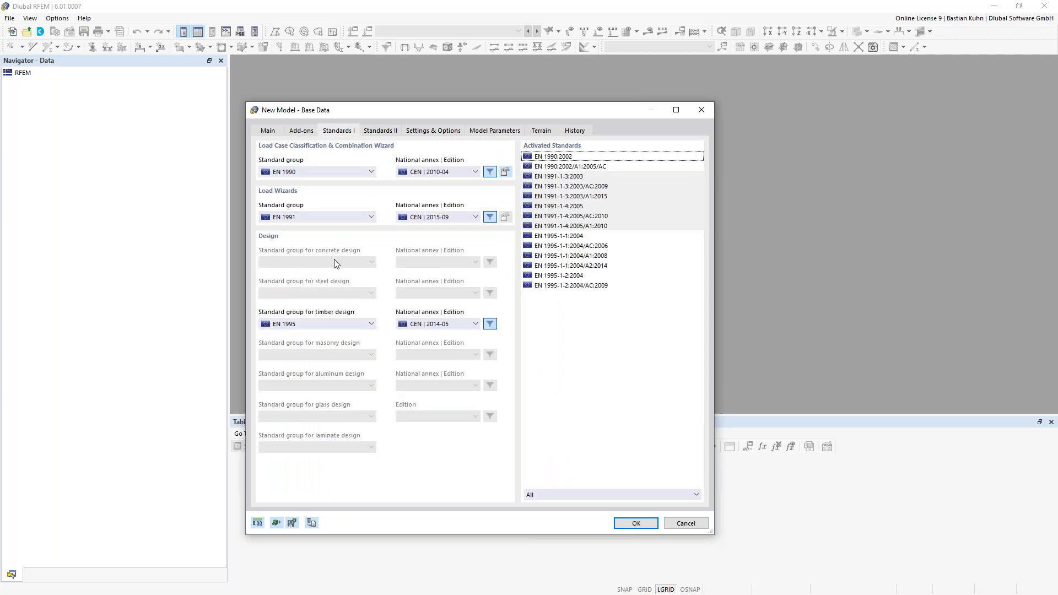
left_click(348, 173)
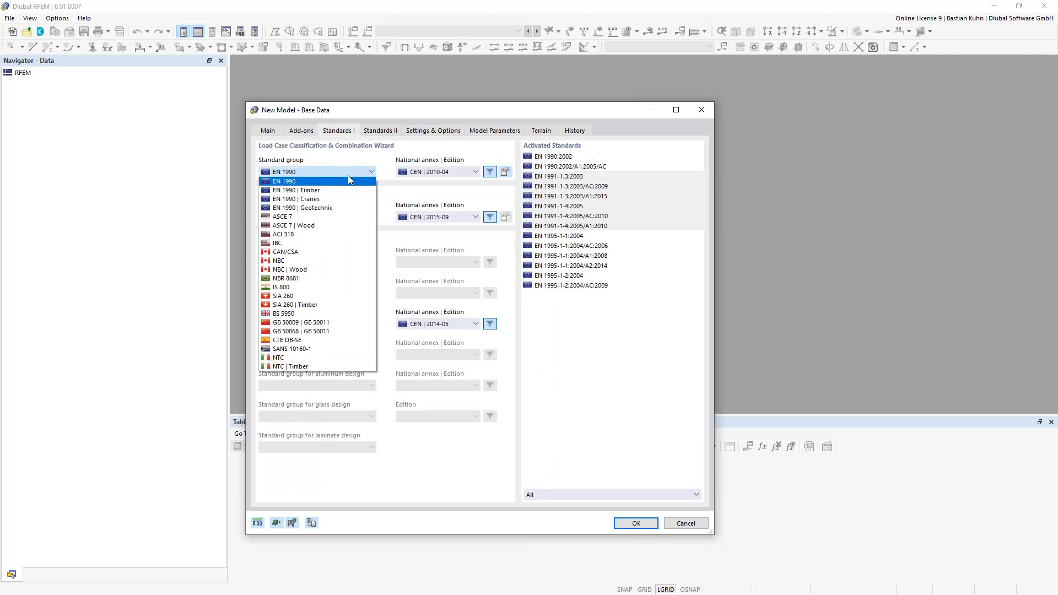
left_click(330, 190)
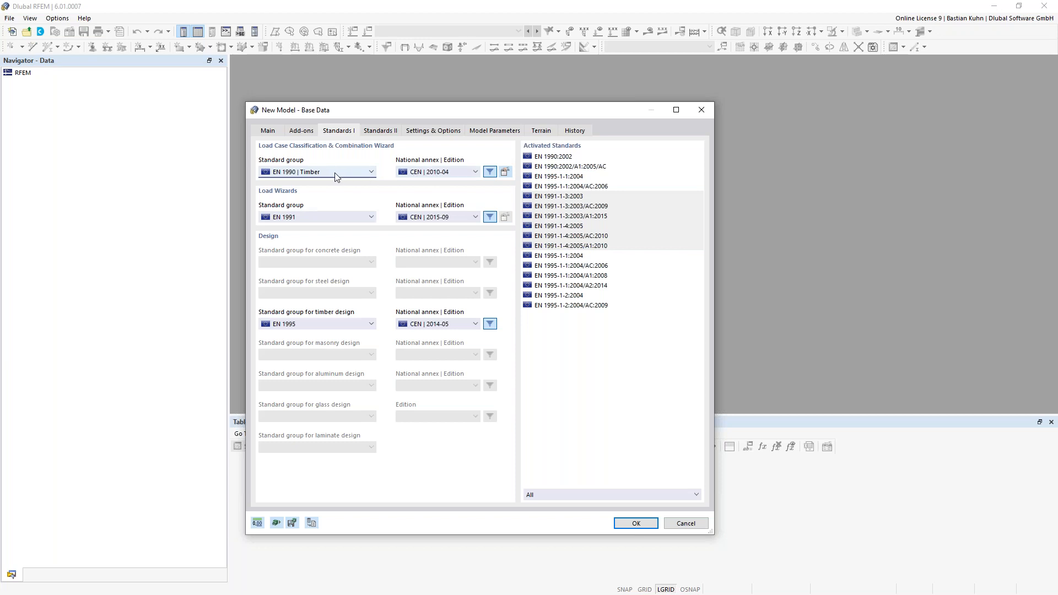
Step: Set the timber deformation coefficient to 0.60 in the partial factor settings of the combination standard
left_click(505, 173)
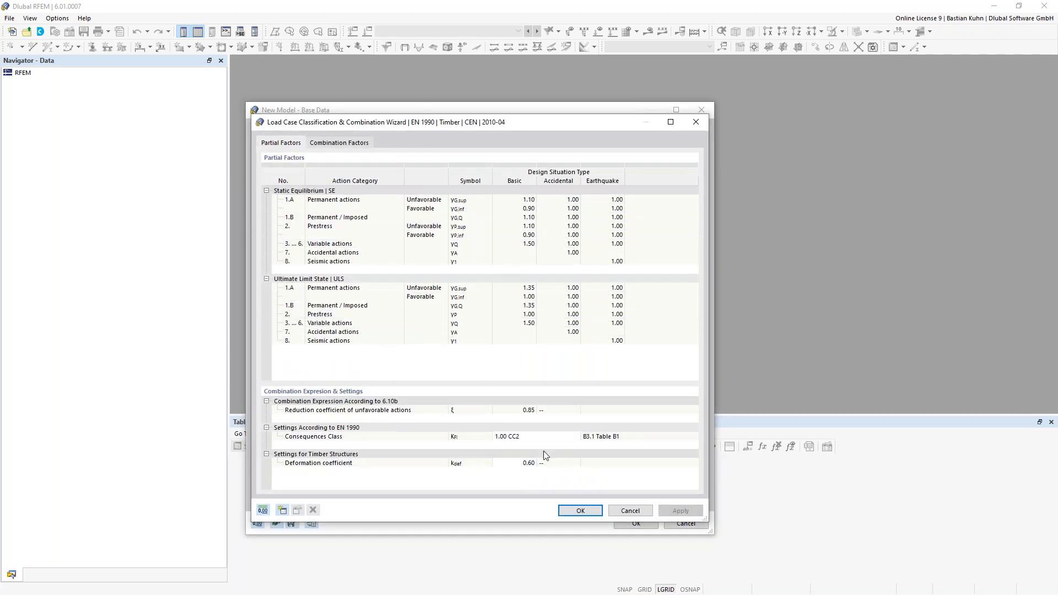
left_click(522, 464)
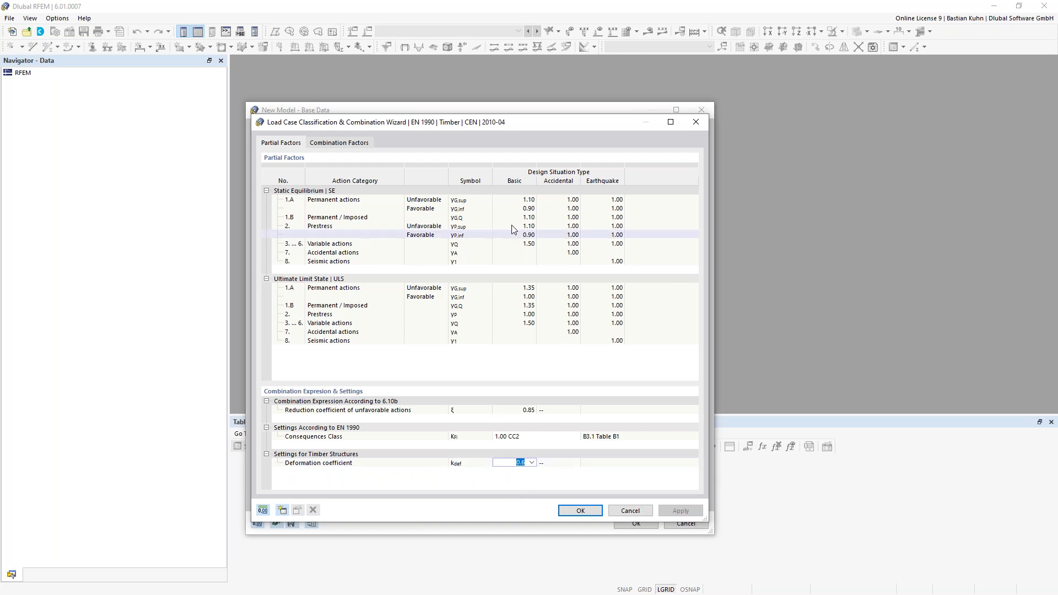
left_click_drag(548, 128, 636, 79)
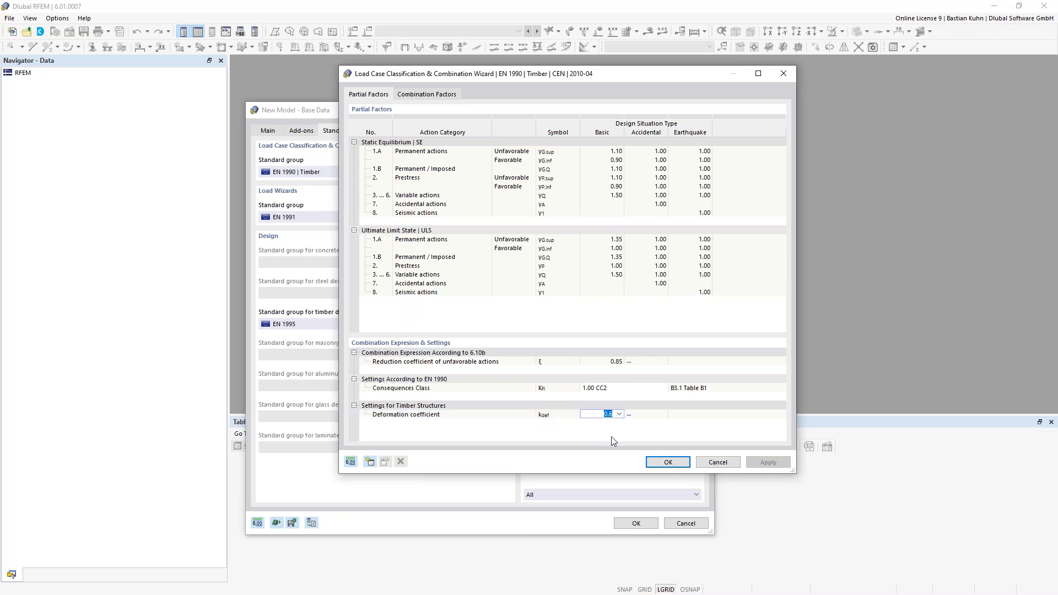
left_click(619, 414)
left_click(607, 428)
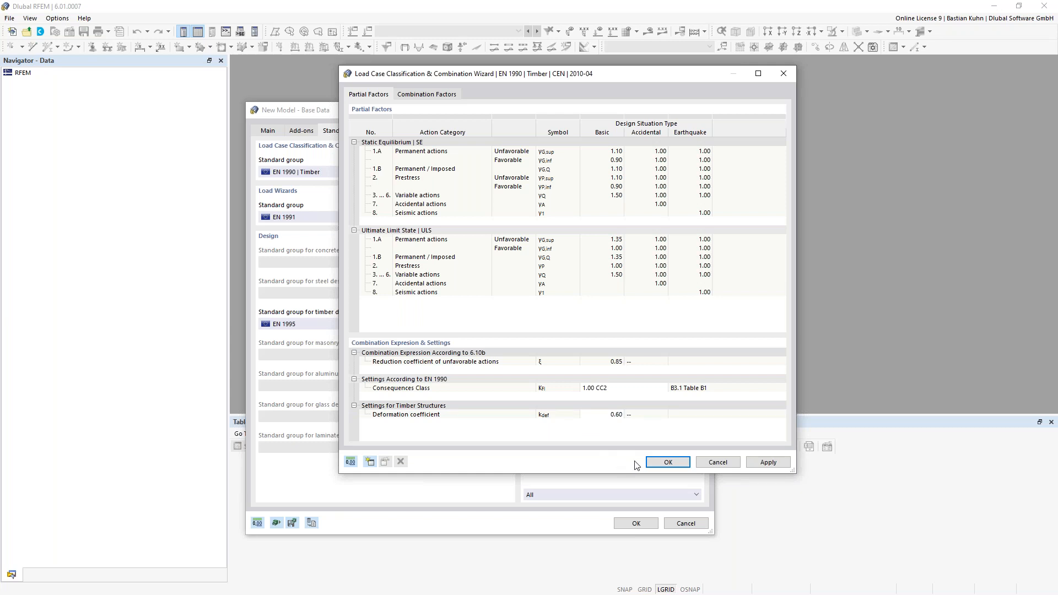
left_click(660, 467)
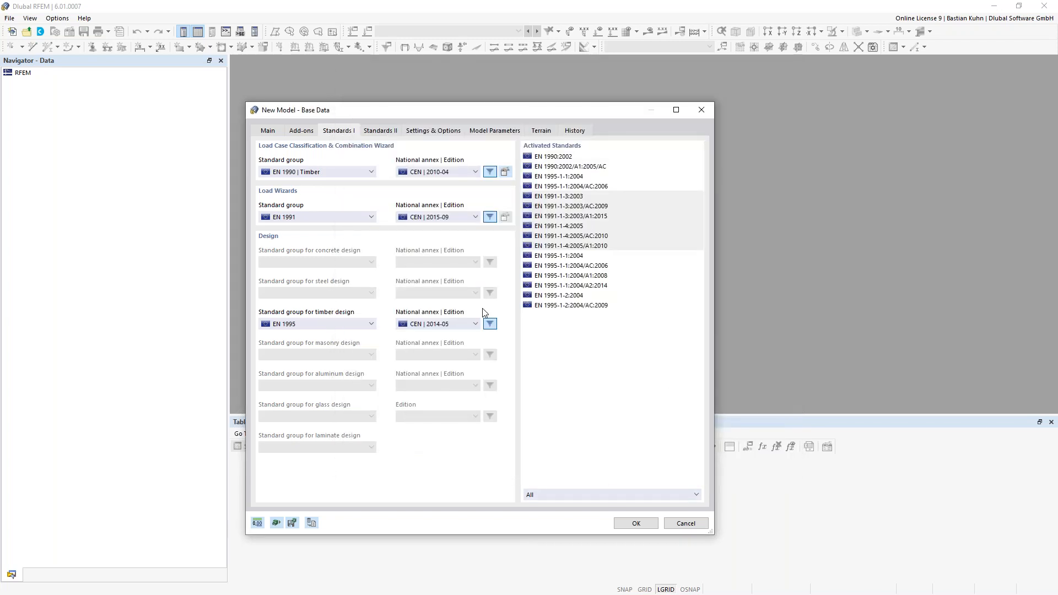
Step: Set the national annex of the EN 1990 | Timber combination standard to DIN | 2012-08
left_click(474, 172)
left_click(419, 226)
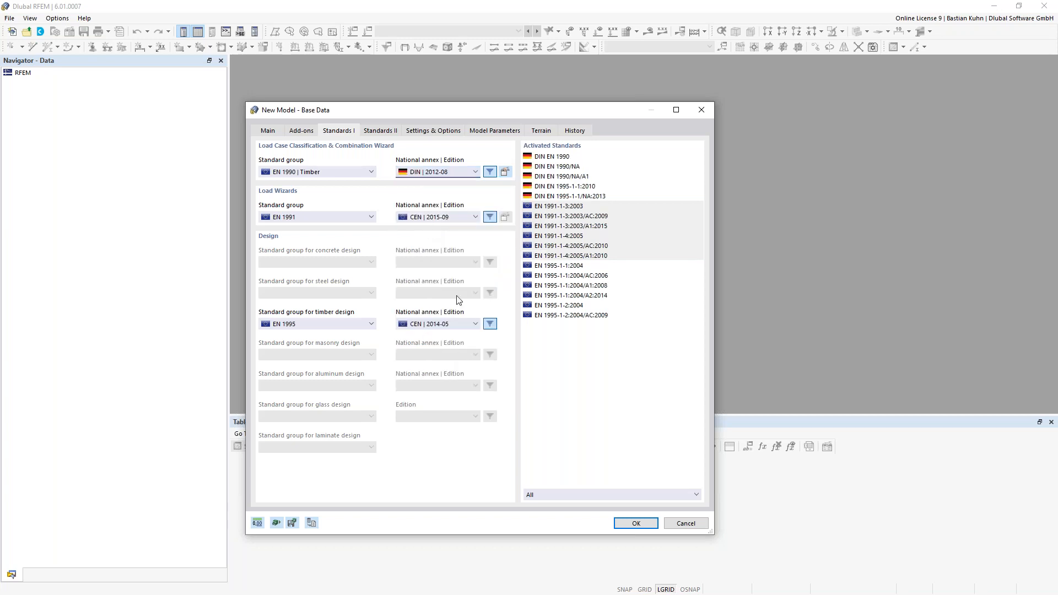
left_click(458, 173)
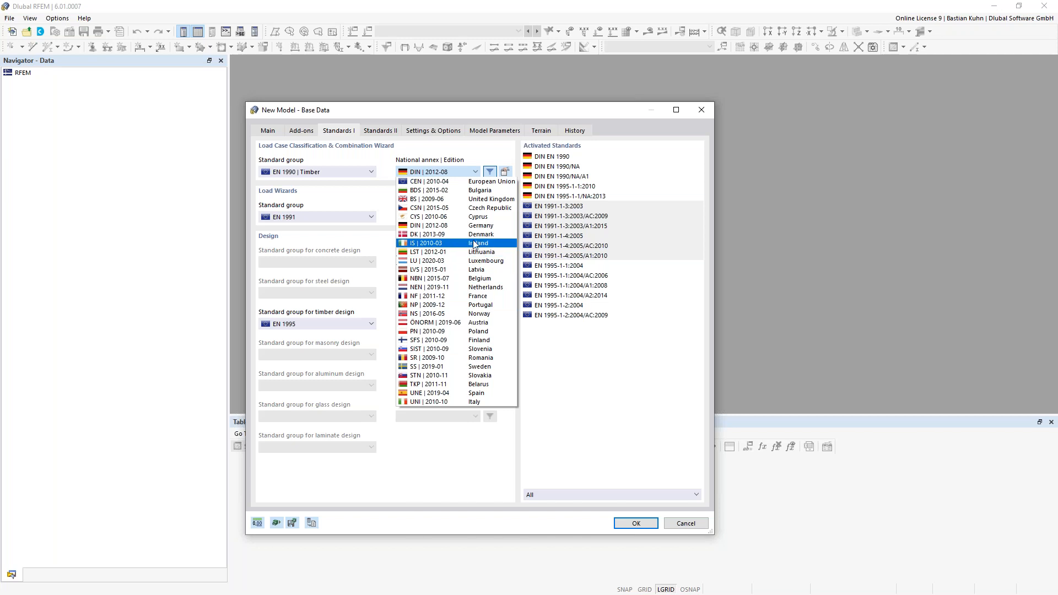
left_click(382, 168)
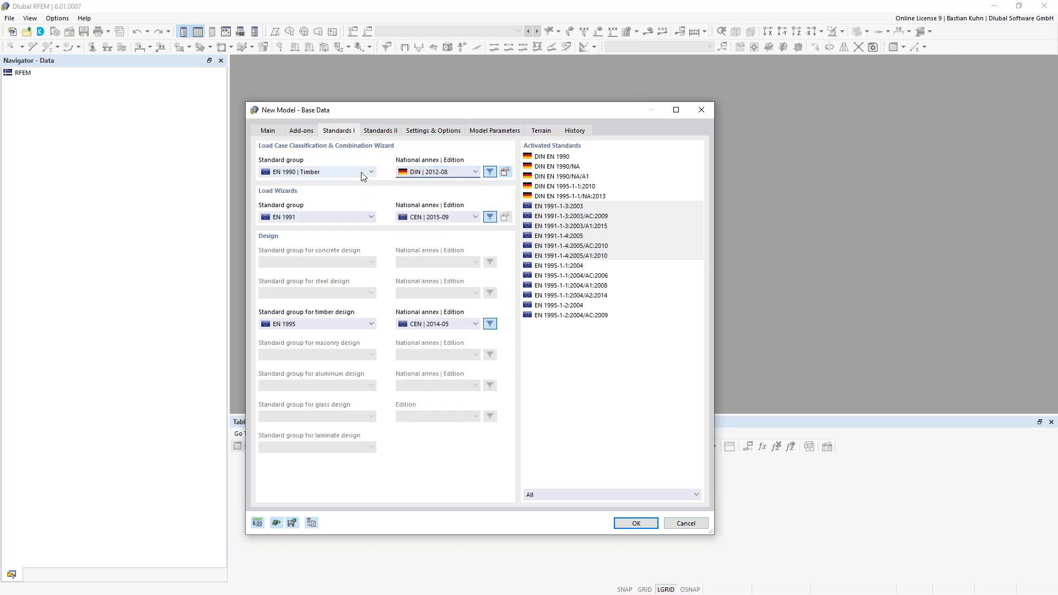
left_click(363, 173)
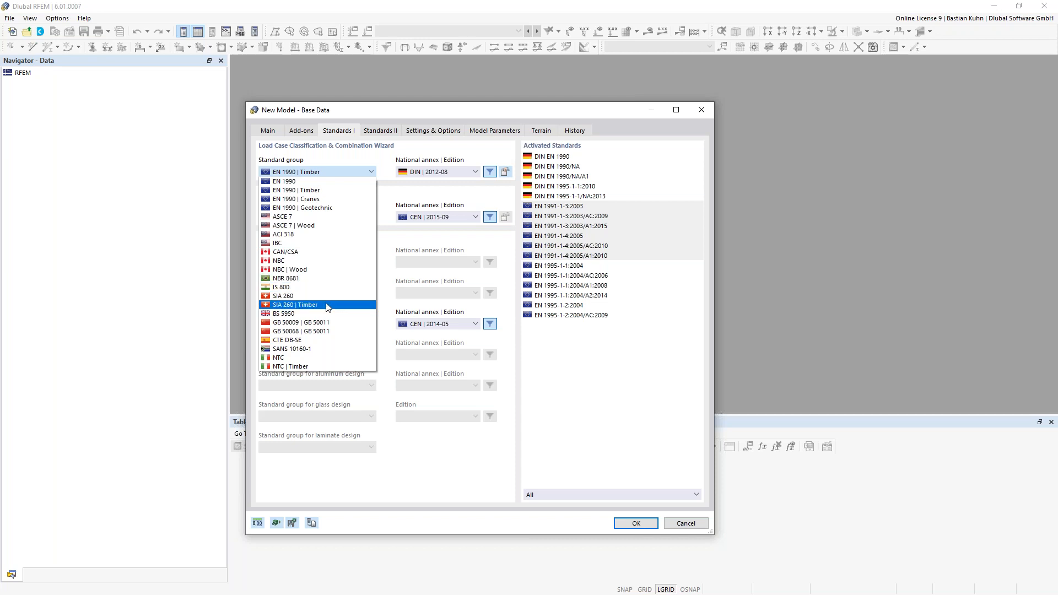
left_click(438, 109)
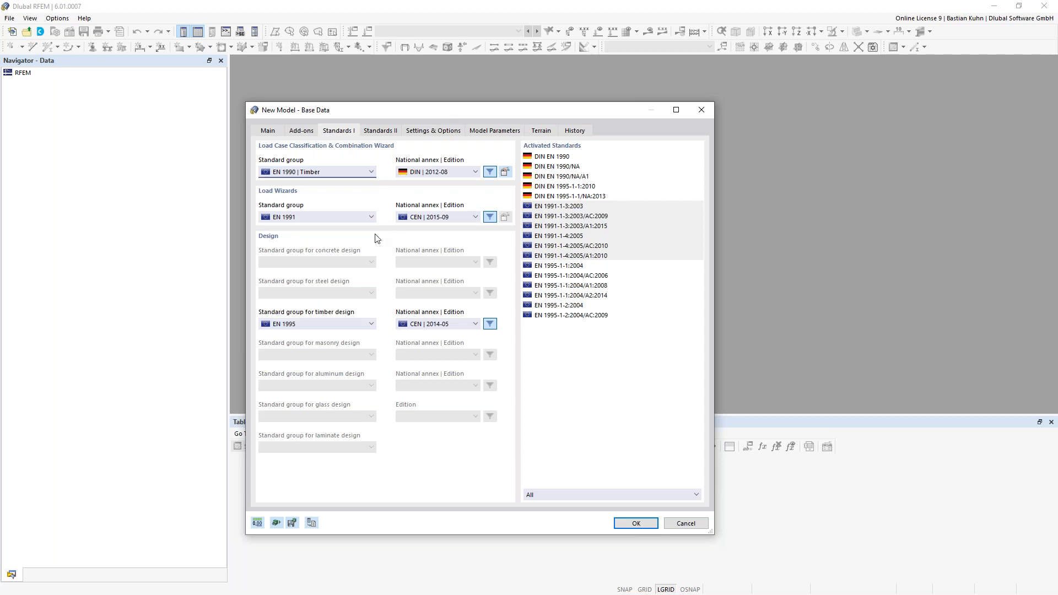
Step: Set the national annex to DIN | 2019-04 for the load wizards and DIN | 2014-07 for timber design
left_click(428, 217)
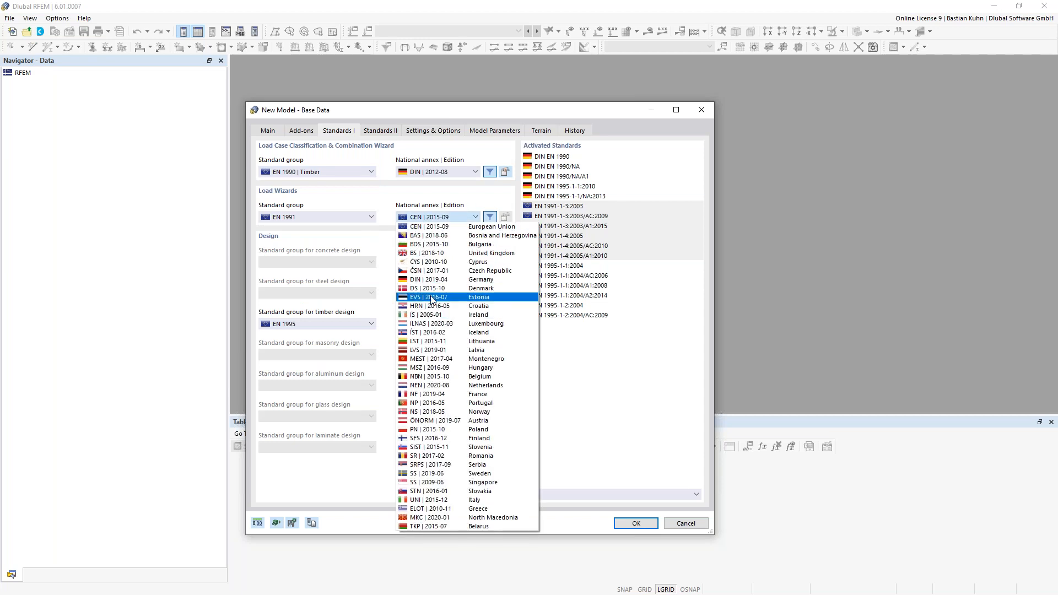
left_click(429, 283)
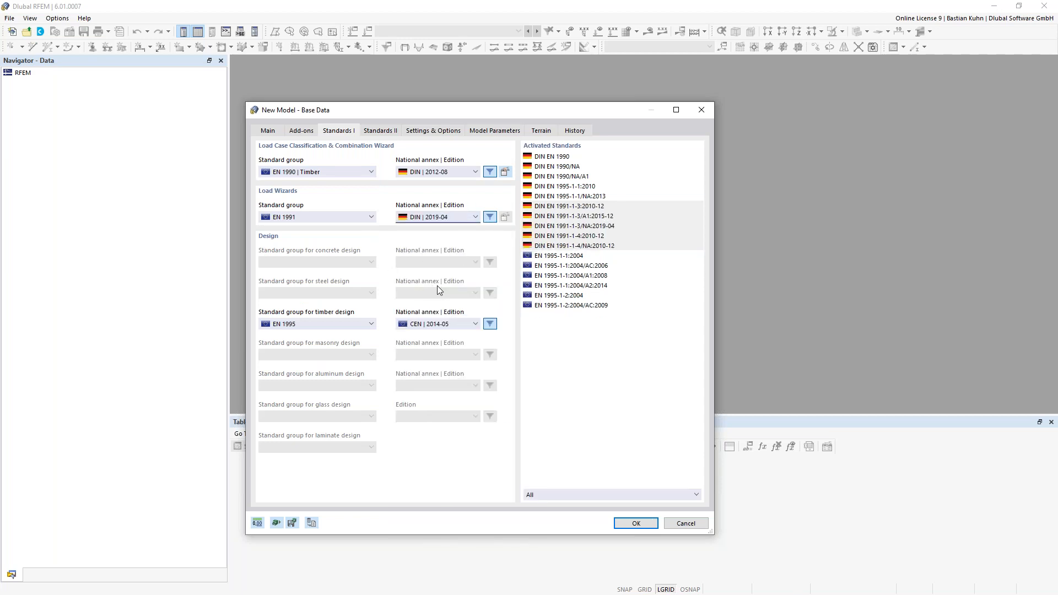
left_click(420, 325)
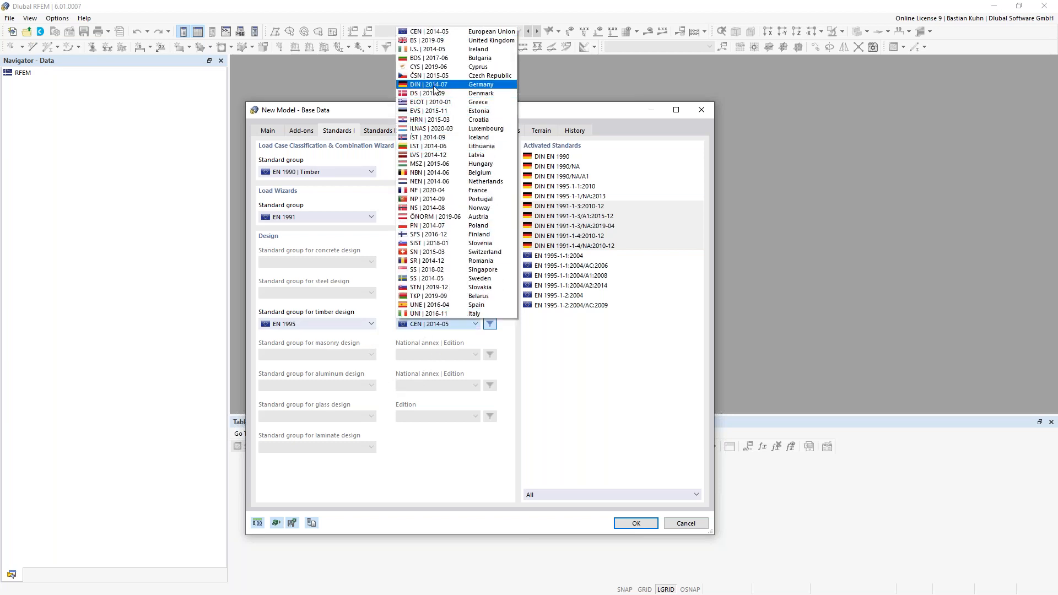
left_click(435, 87)
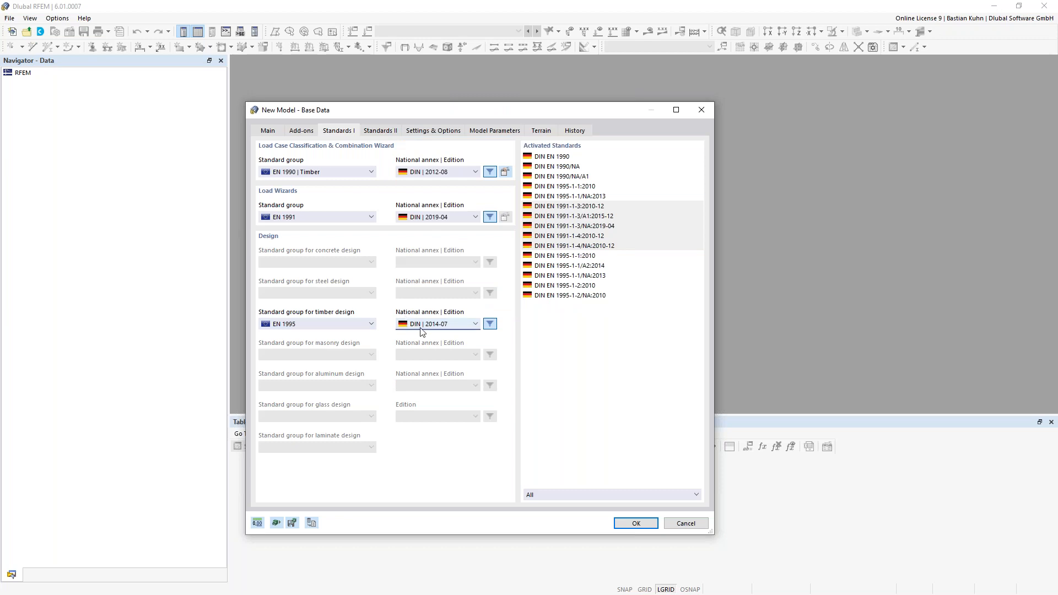
Step: Activate member representatives for the model and expand the timber design properties considered for them
left_click(426, 132)
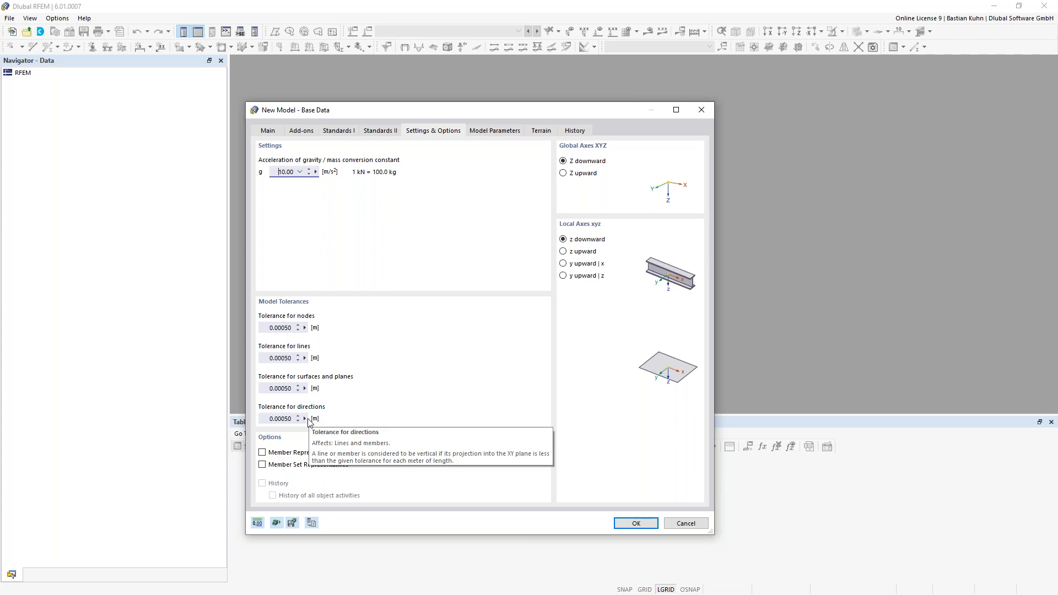
left_click(263, 453)
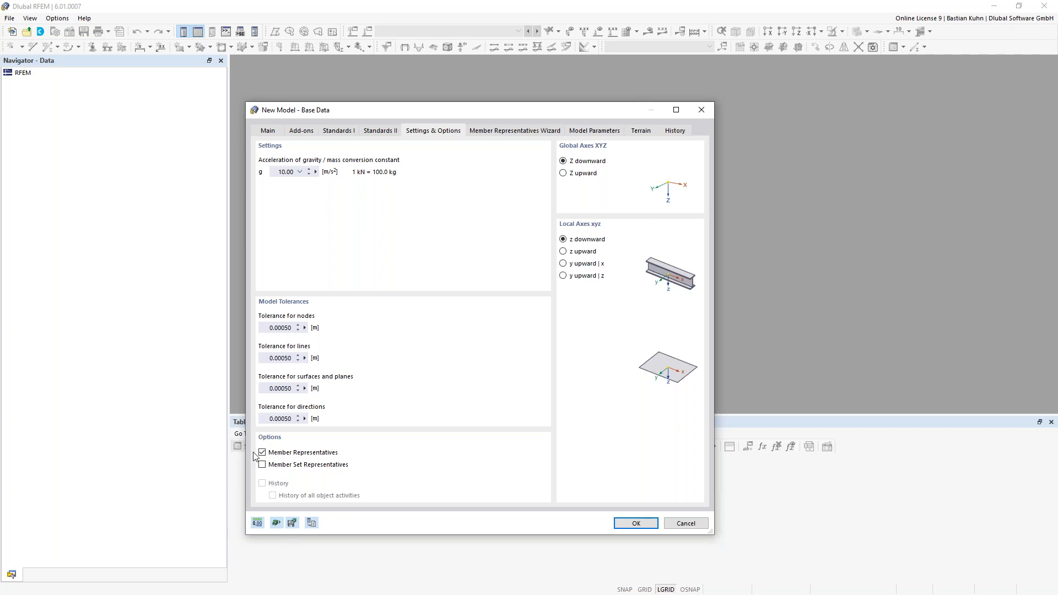
left_click(505, 133)
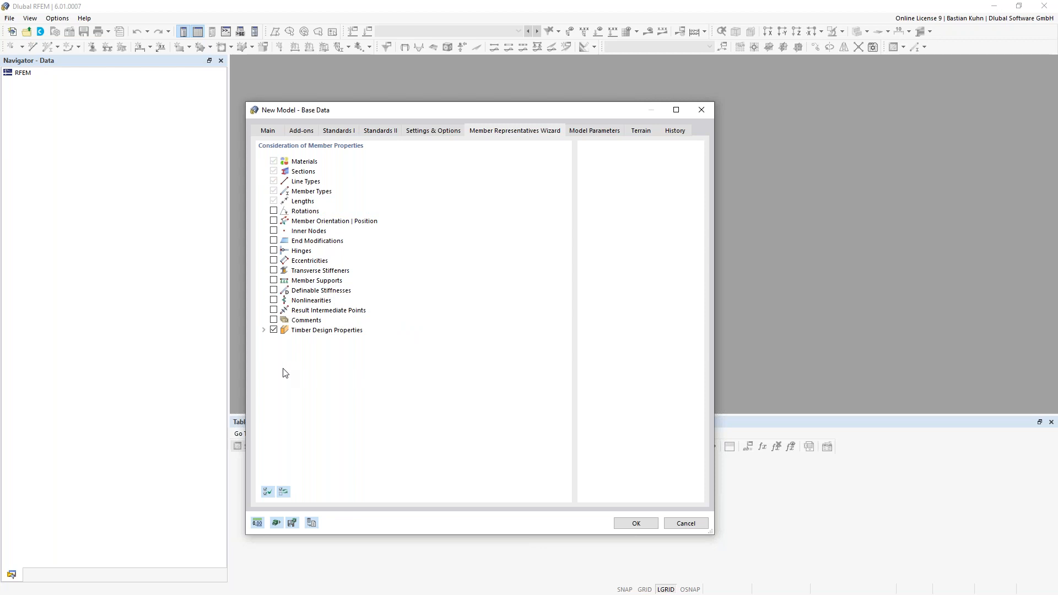
left_click(263, 330)
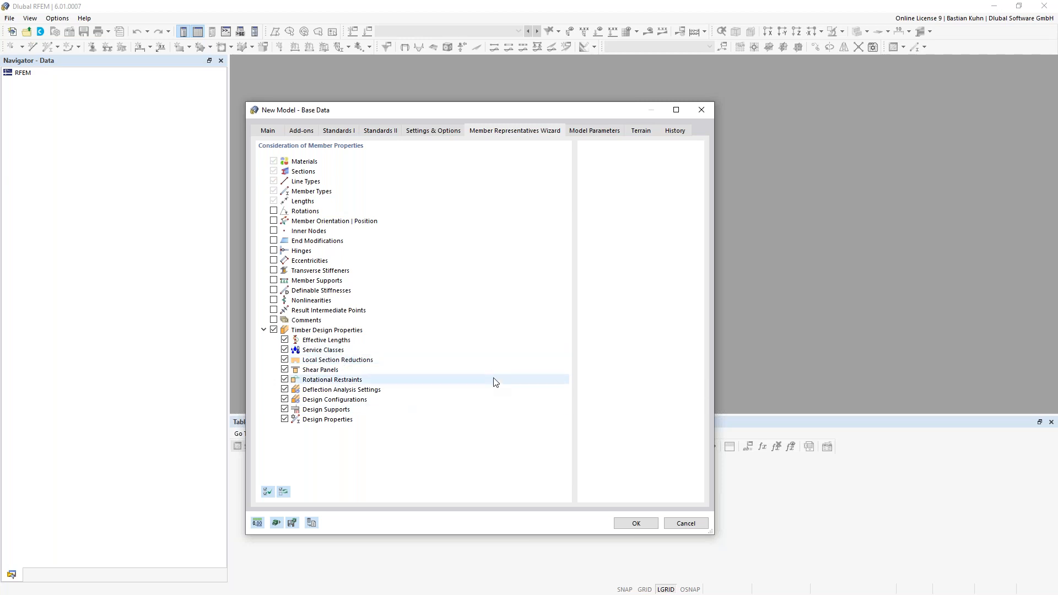
Step: Set the model location by searching the snow load zone map for the street address in Leipzig, and create the model
left_click(595, 131)
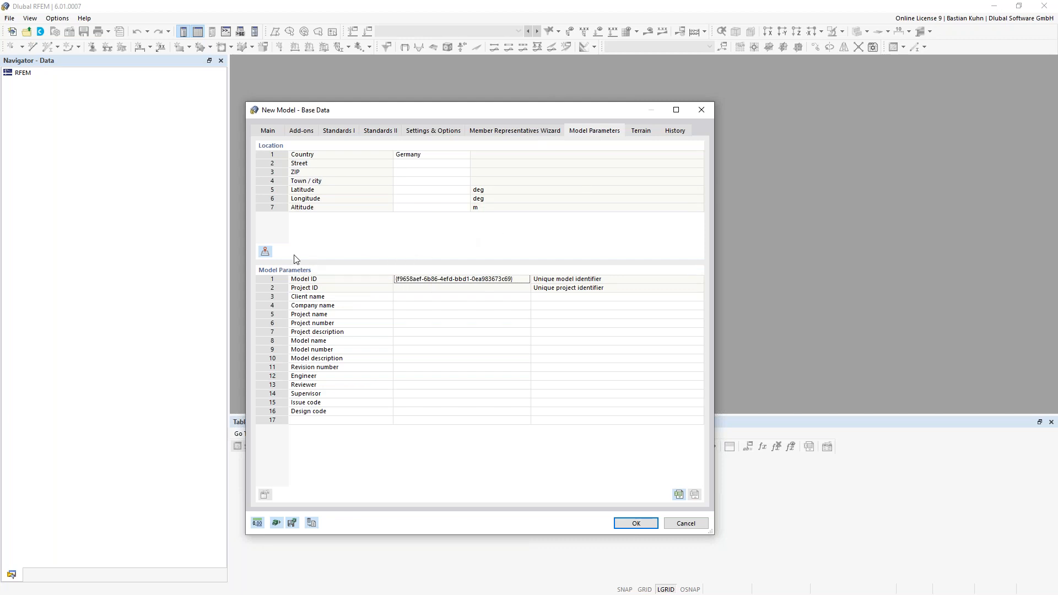
left_click(265, 251)
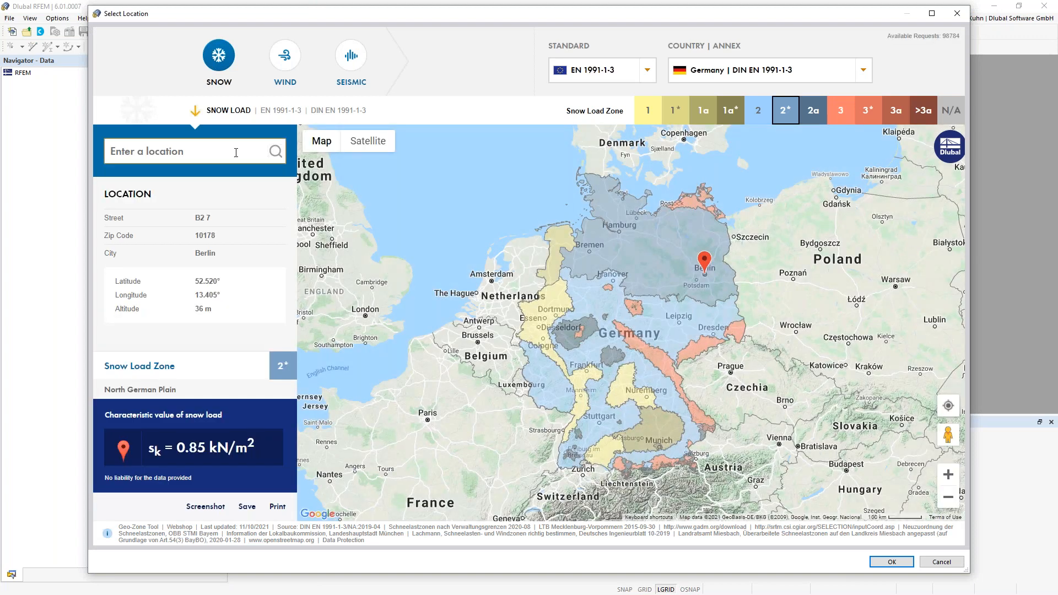
type("Grimma")
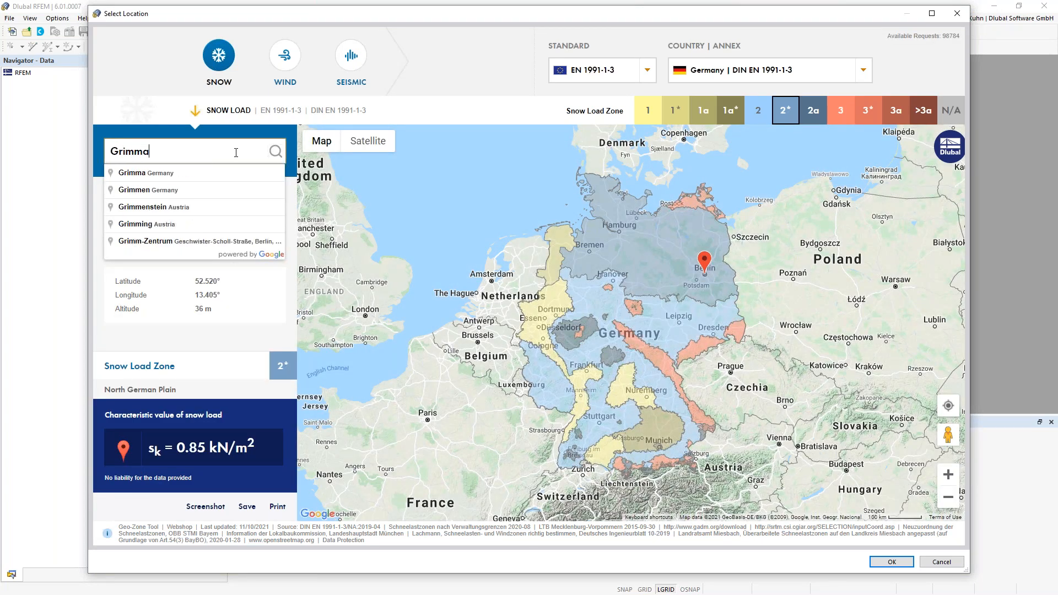
type("ische Straße, Leipzig, ...")
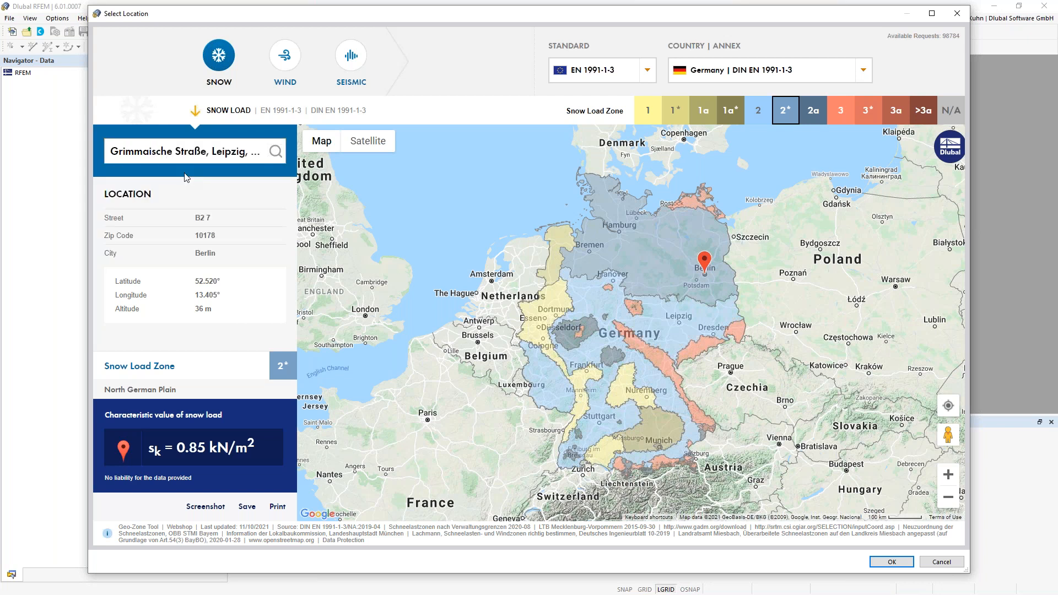
left_click(185, 173)
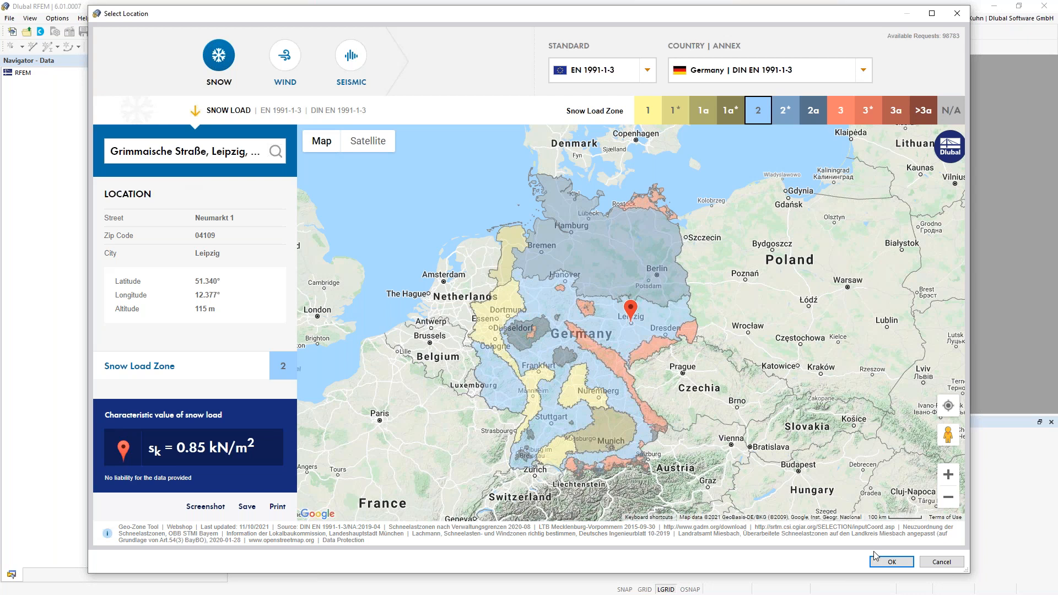
left_click(891, 561)
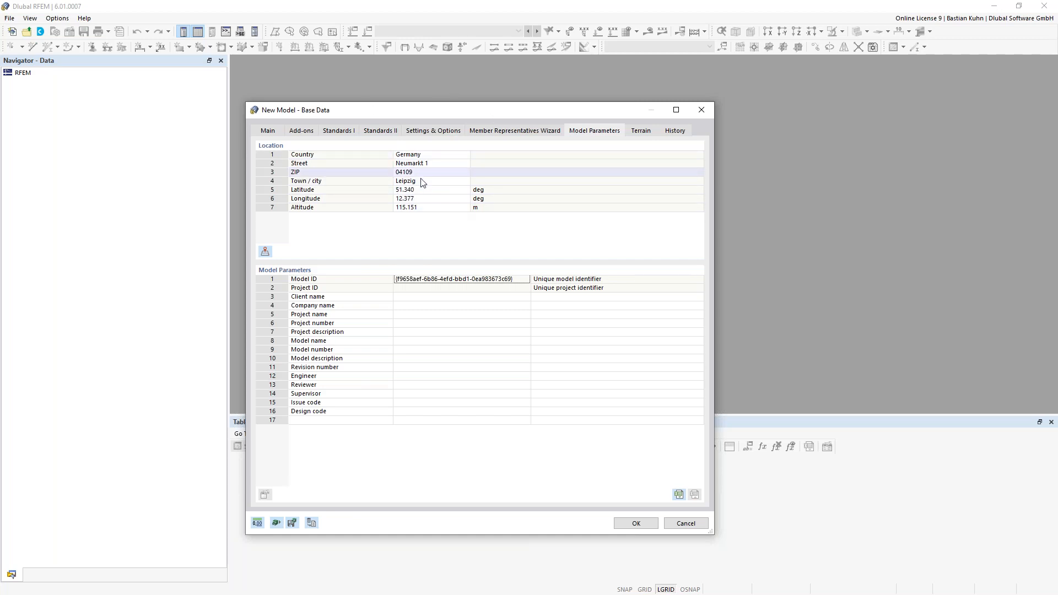
left_click(622, 522)
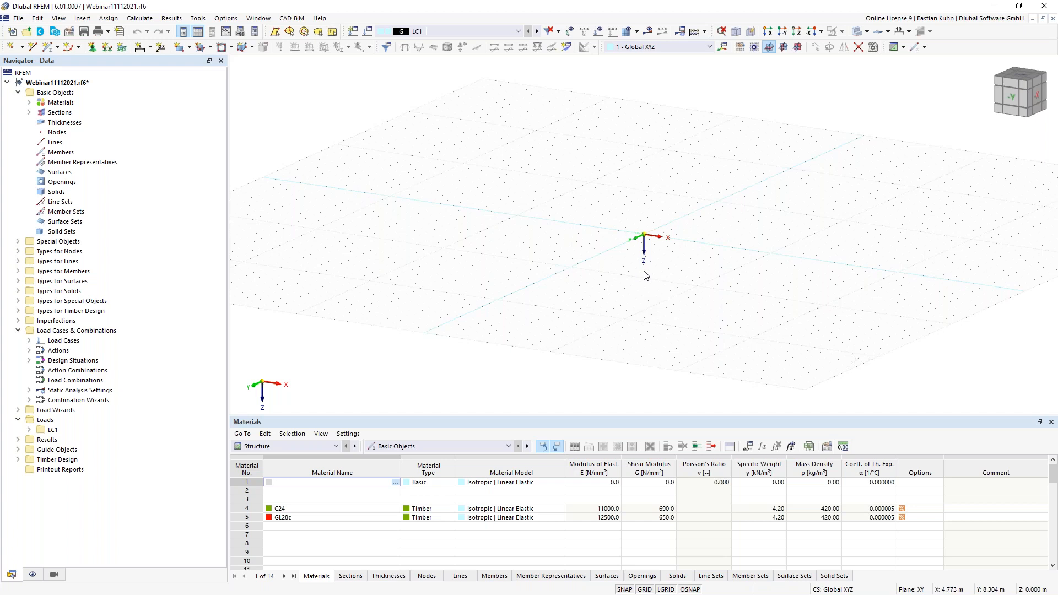
Step: Start a new single member and keep Beam as its member type
middle_click_drag(645, 255, 571, 292)
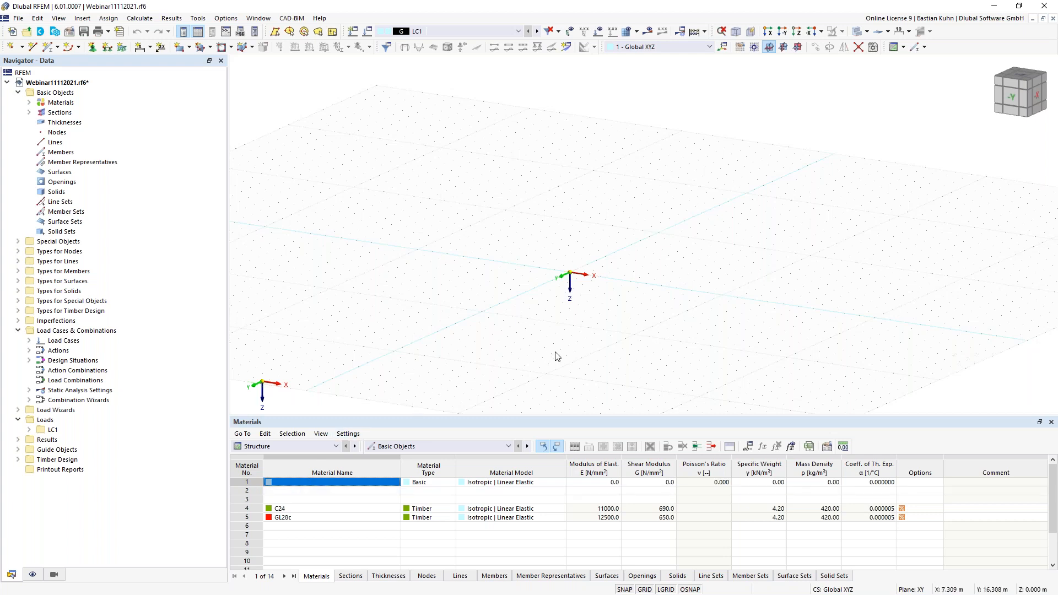
middle_click_drag(518, 366, 506, 370)
left_click(50, 50)
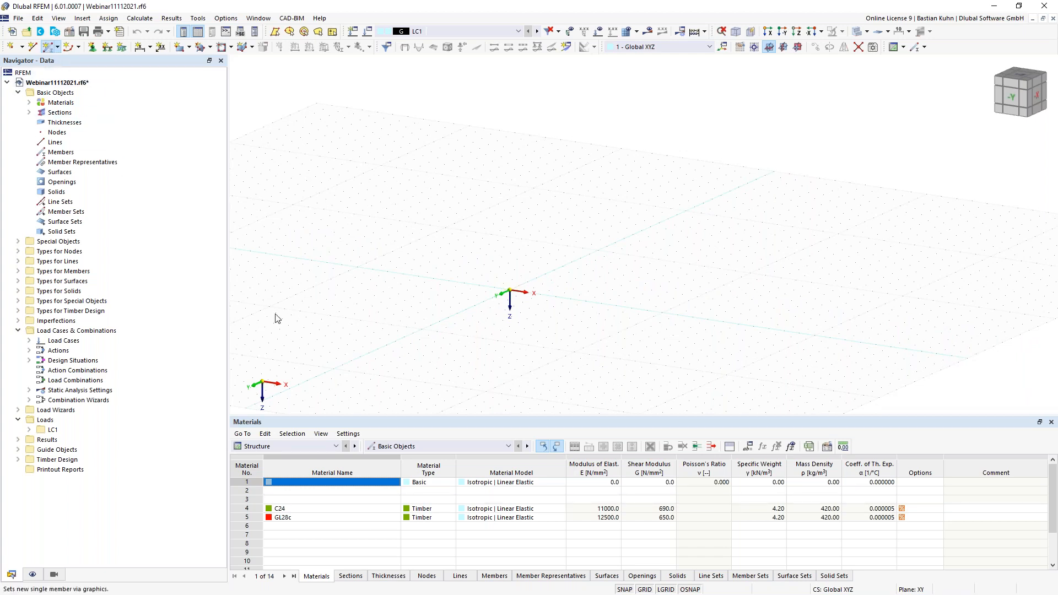
left_click_drag(45, 284, 715, 62)
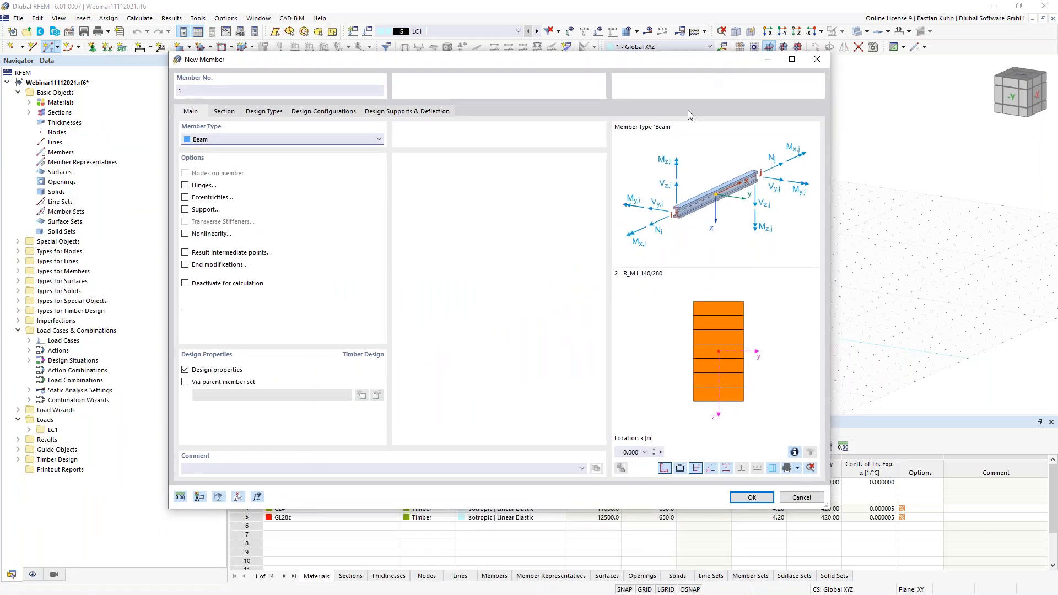
left_click(366, 140)
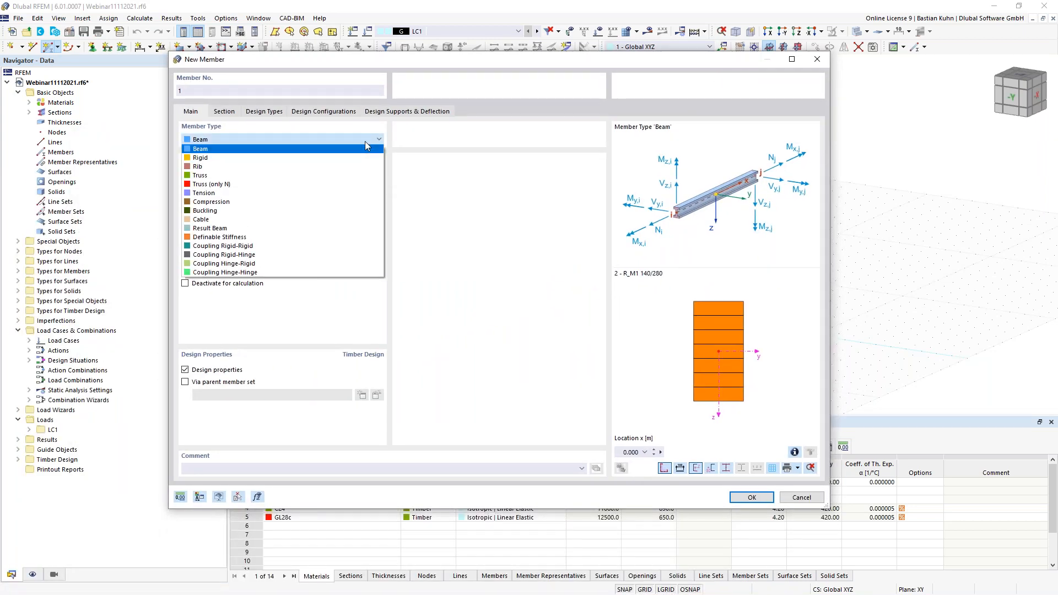
left_click(439, 169)
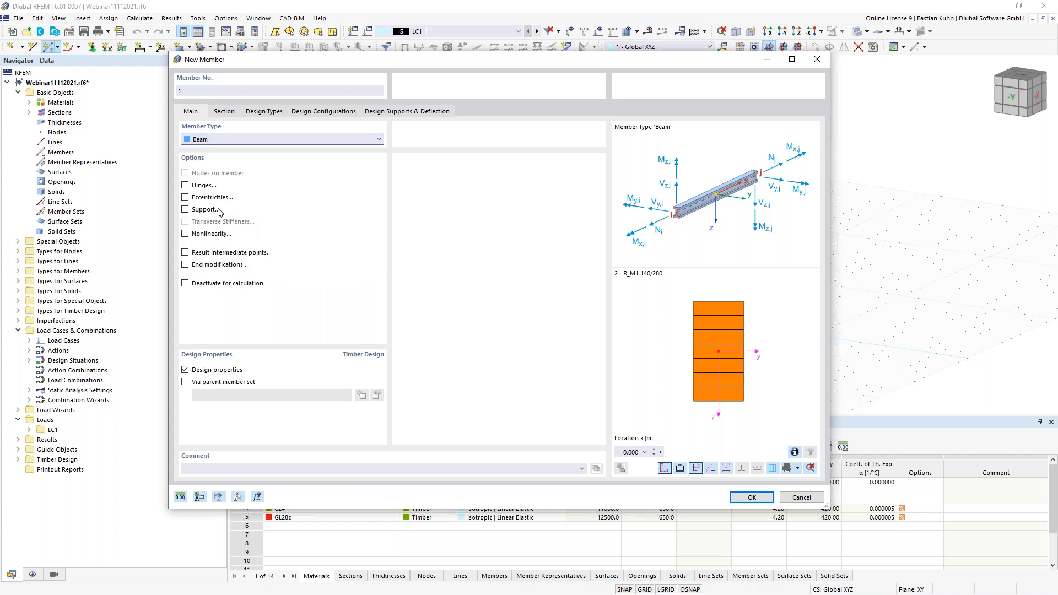
Step: Activate hinges for the member and create a Local xyz member hinge at member end j with φy and φz released
left_click(185, 186)
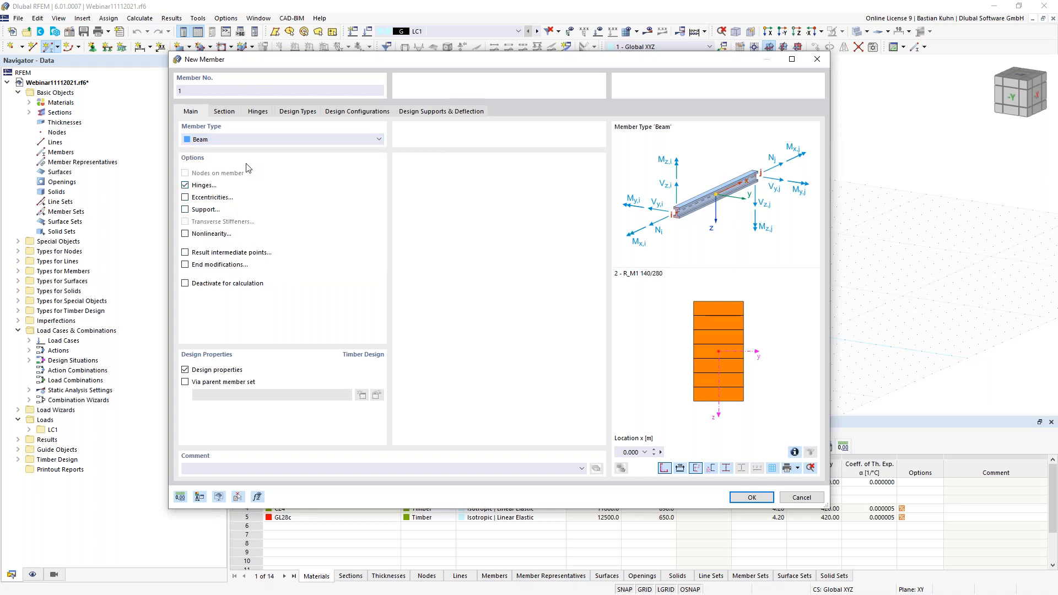
left_click(258, 111)
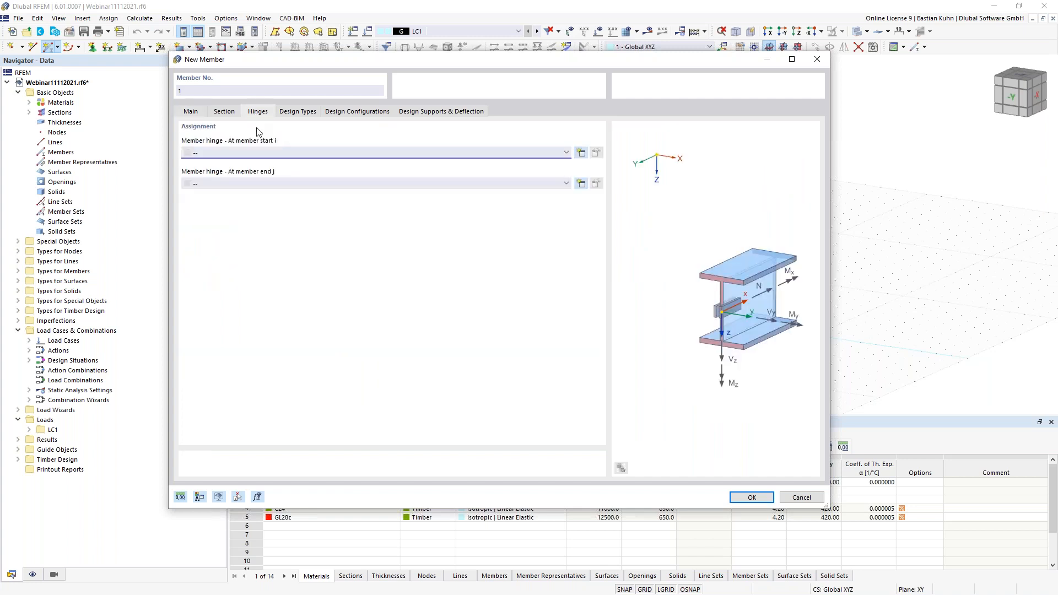
left_click(581, 184)
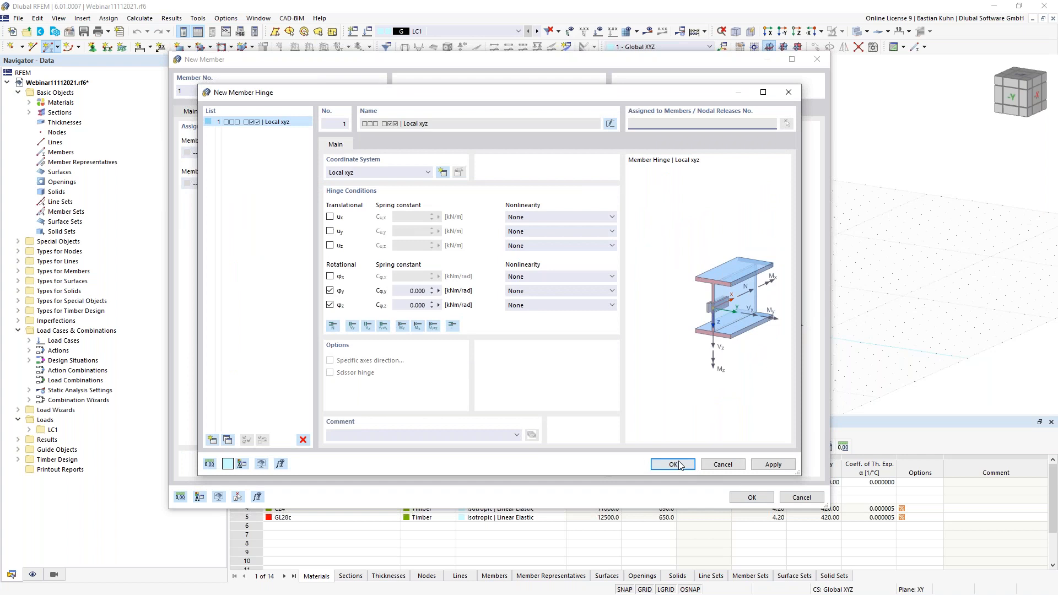
left_click(677, 464)
Step: Try the Linear and top-aligned Saddle section distributions for the member, then return the distribution type to Uniform
left_click(226, 112)
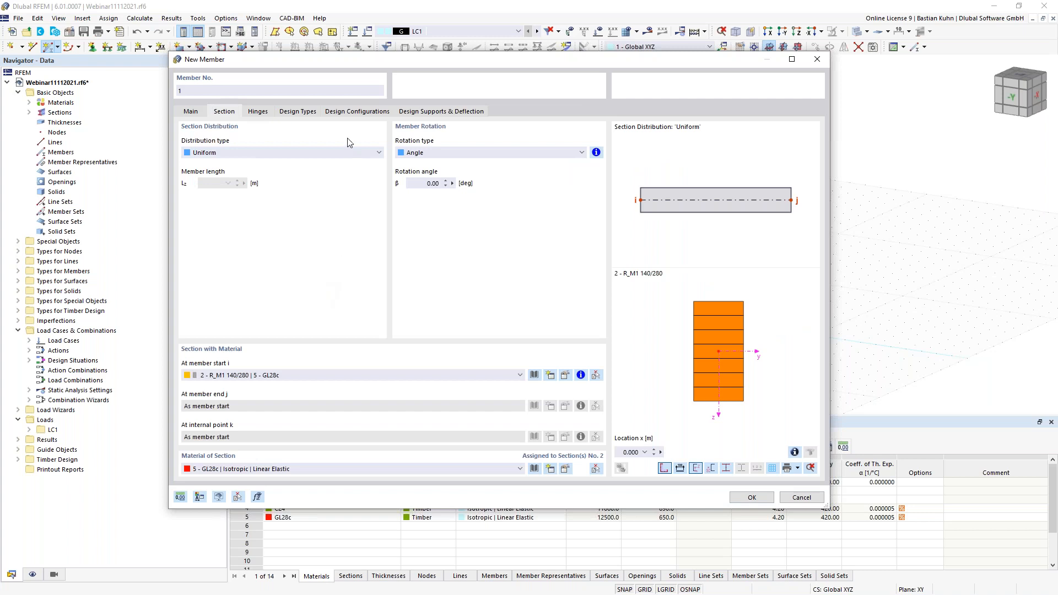
left_click(354, 153)
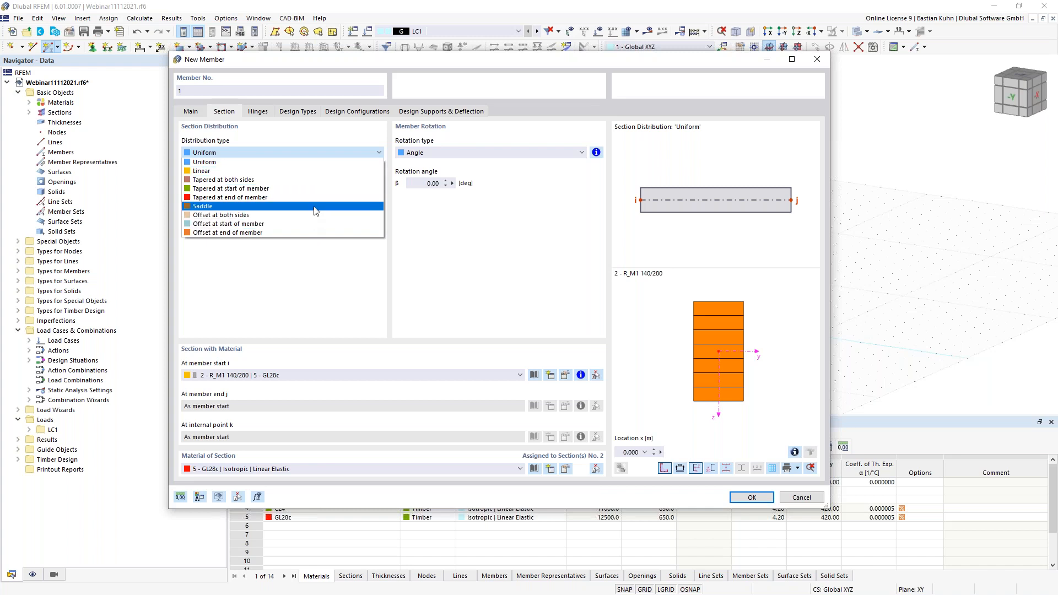
left_click(313, 171)
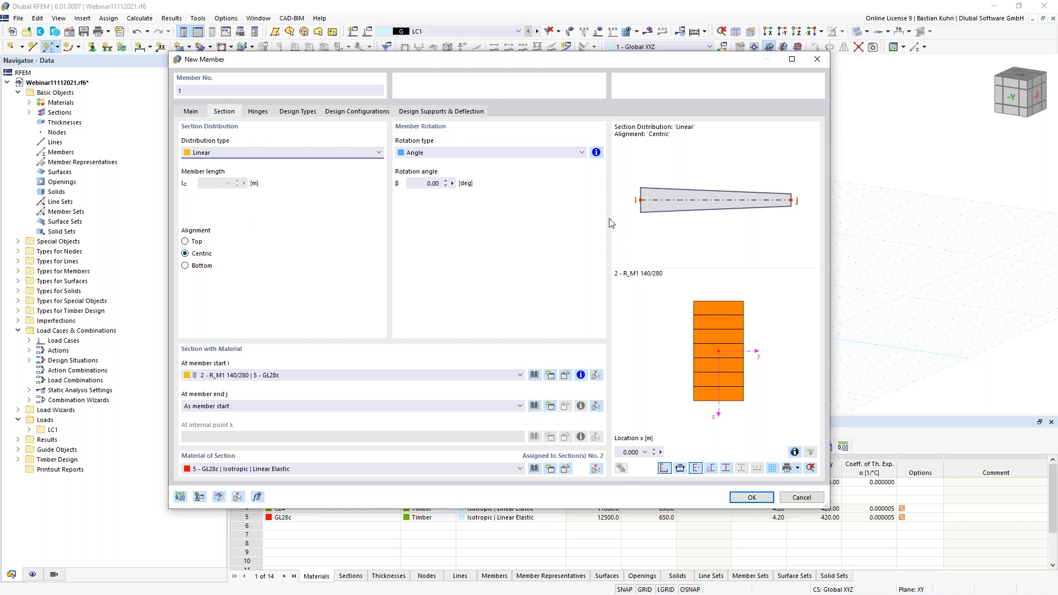
left_click(368, 158)
left_click(342, 206)
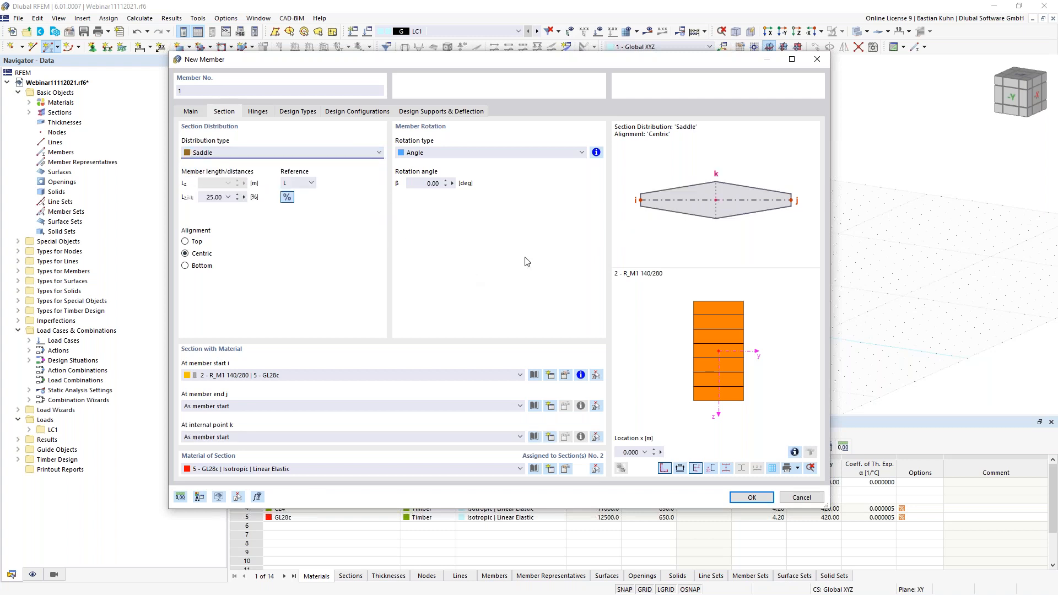
left_click(186, 242)
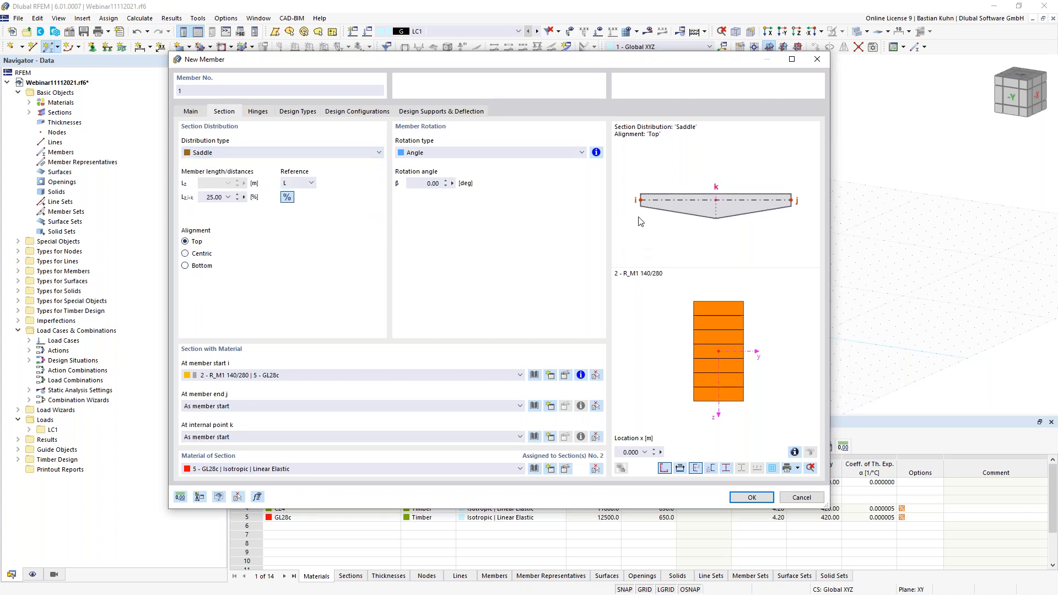
left_click(344, 153)
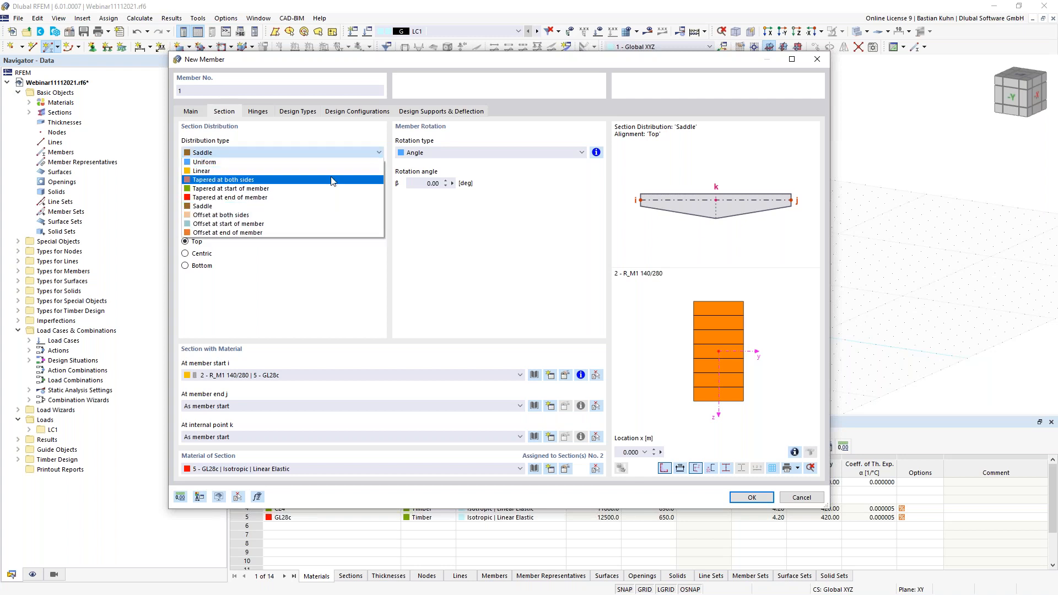
left_click(335, 162)
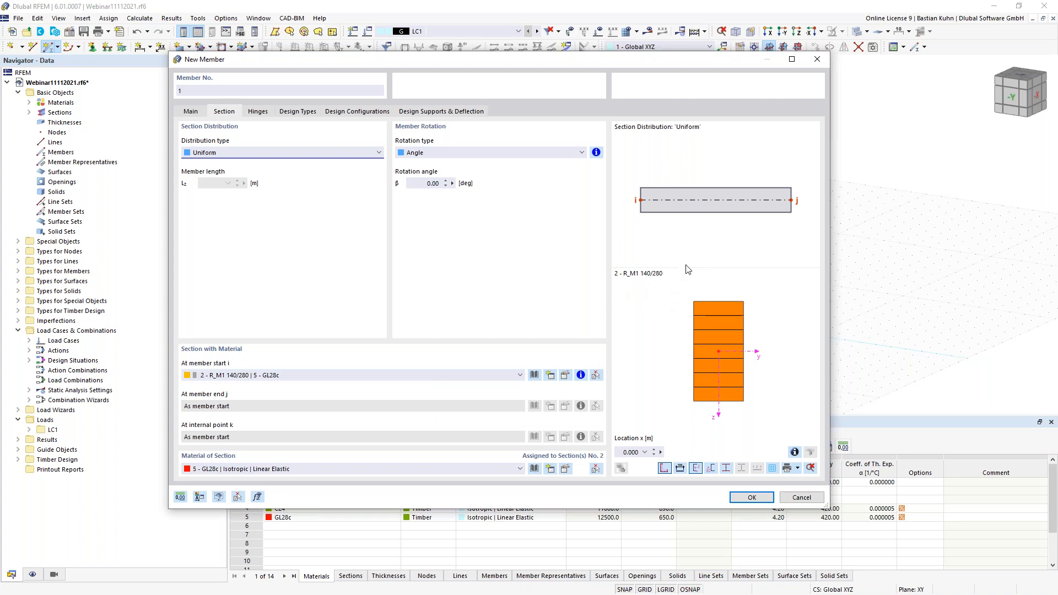
Step: Add the solid rectangular Parametric - Massive I section R_M1 500/1000 from the section library for the member start
left_click(535, 375)
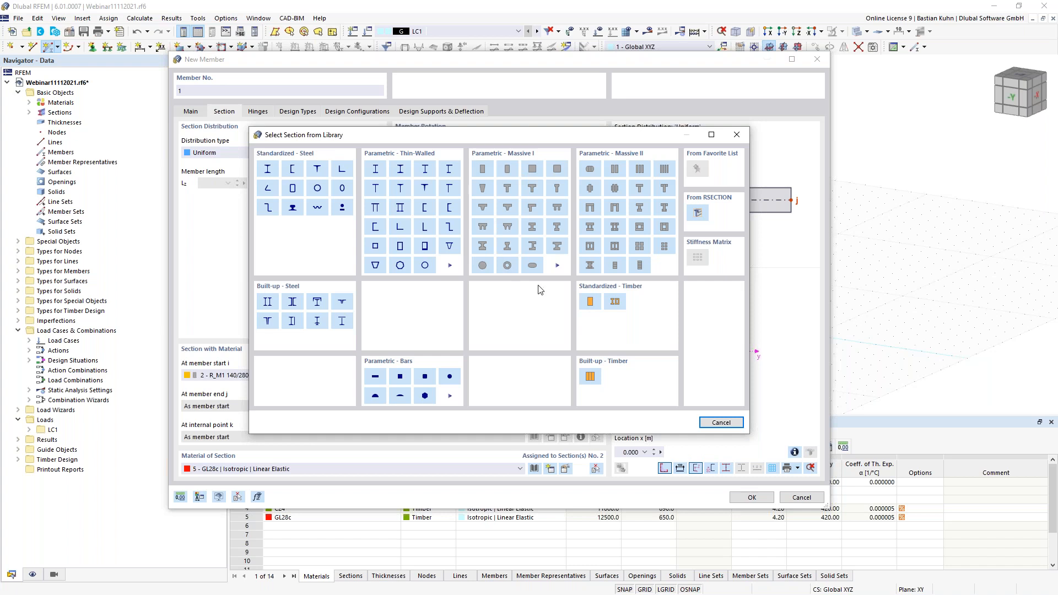
left_click(557, 265)
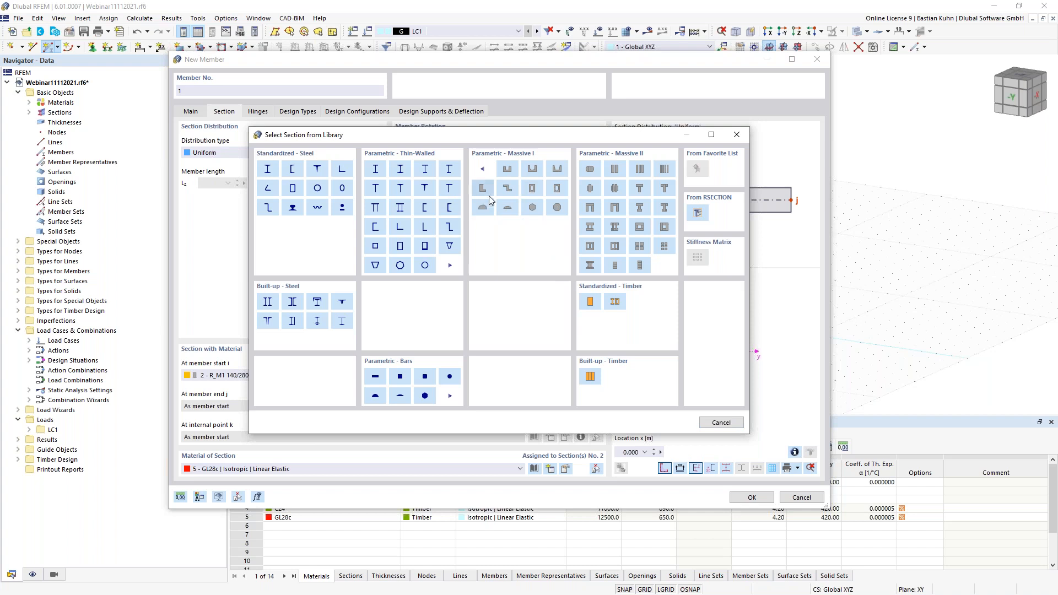
left_click(482, 169)
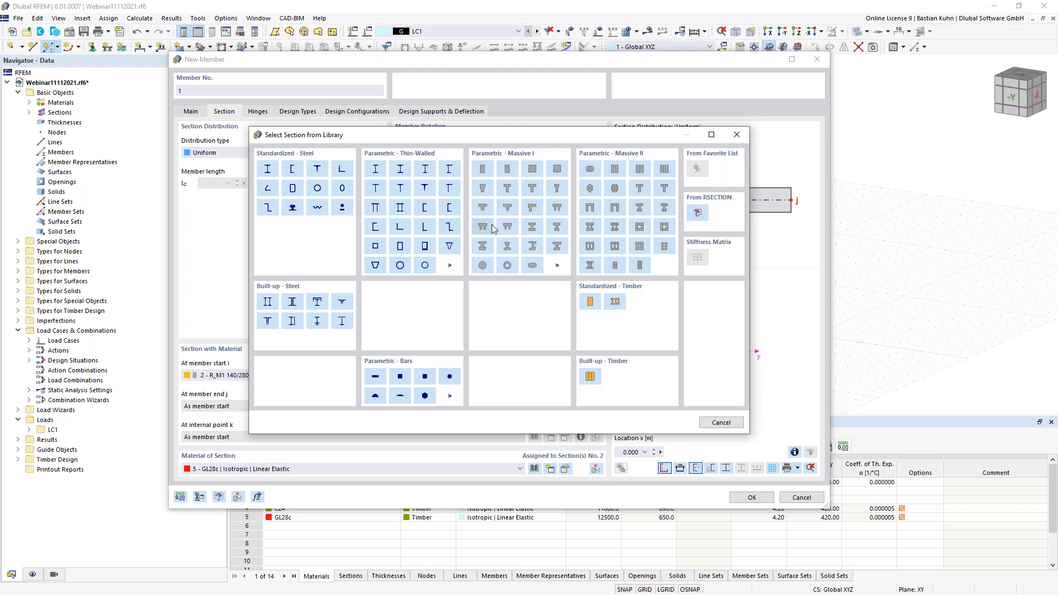
left_click(480, 170)
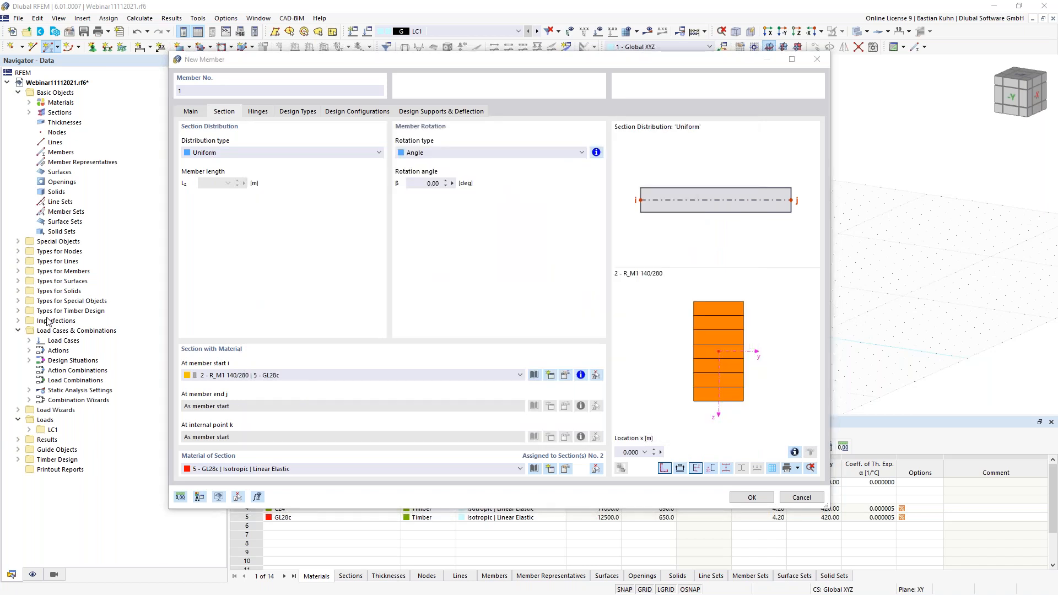
left_click_drag(322, 42, 498, 41)
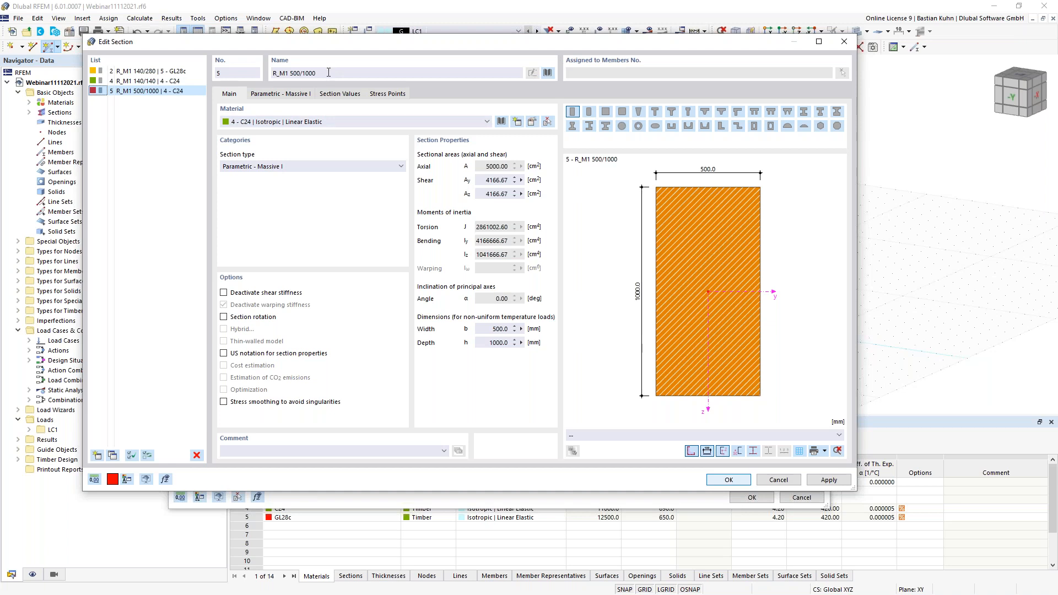
Step: Give the existing R_M1 140/140 section the material C24 from the material library, filtering by Timber and Solid Timber
left_click(165, 82)
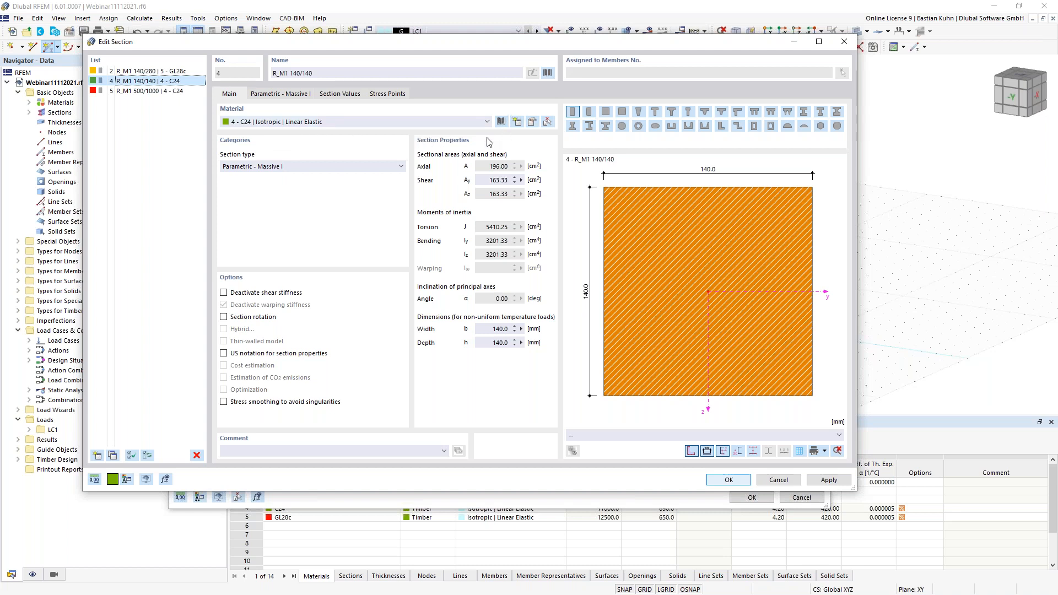
left_click(501, 123)
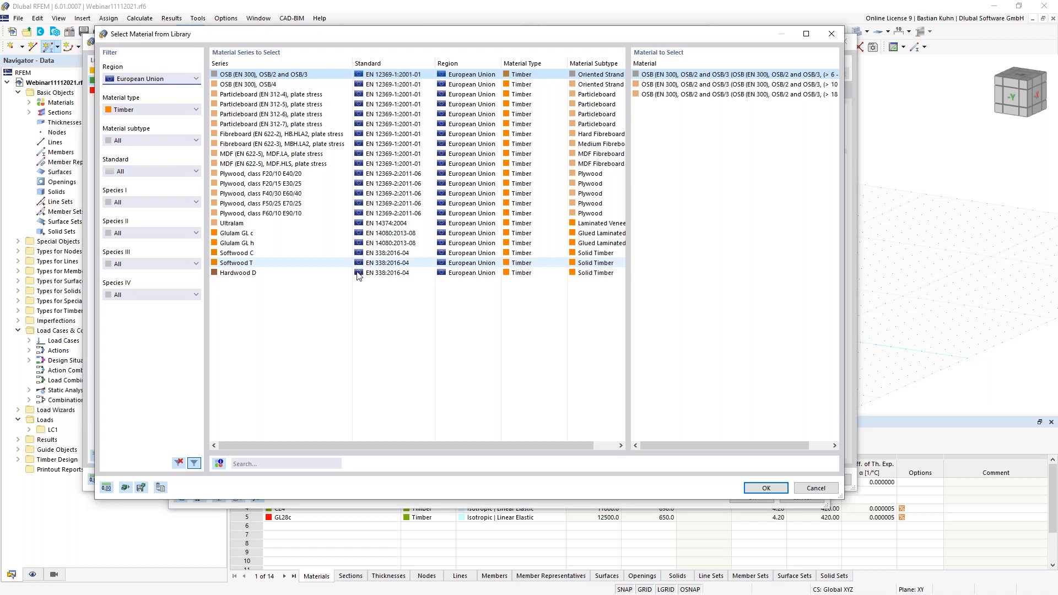
left_click(186, 110)
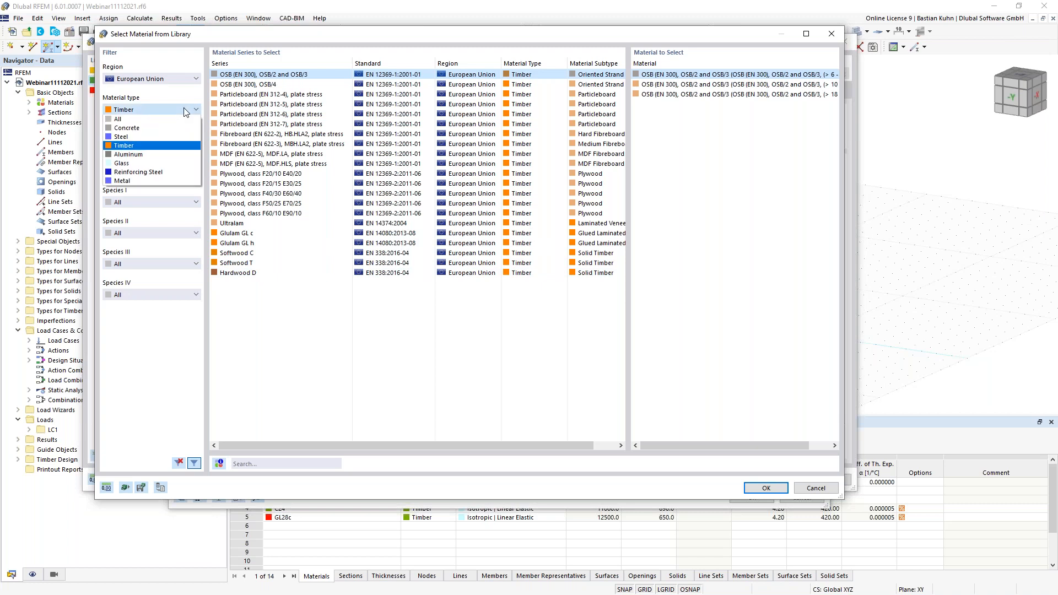
left_click(177, 145)
left_click(141, 79)
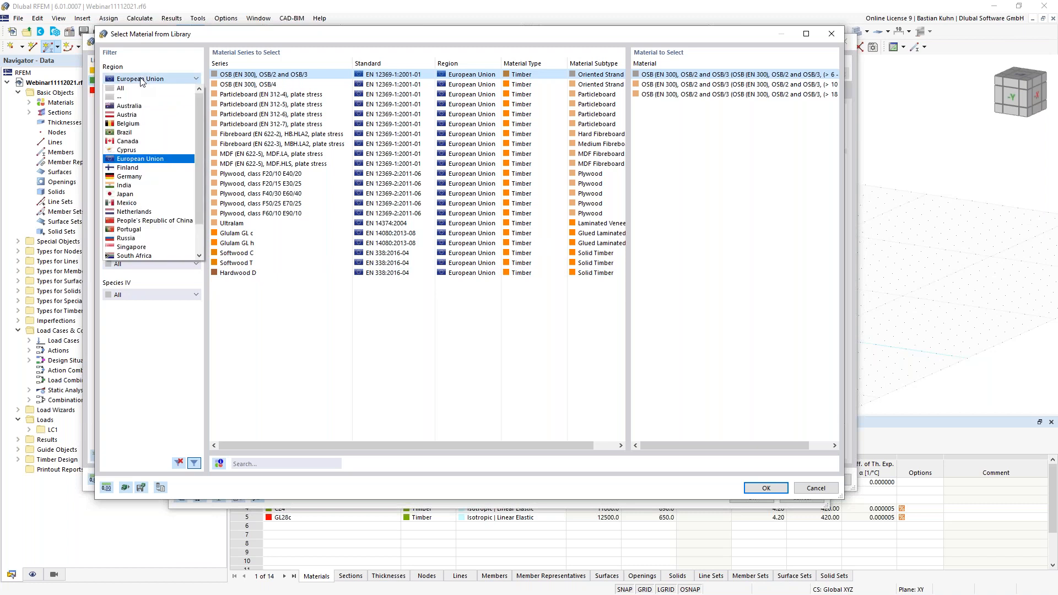
left_click(150, 65)
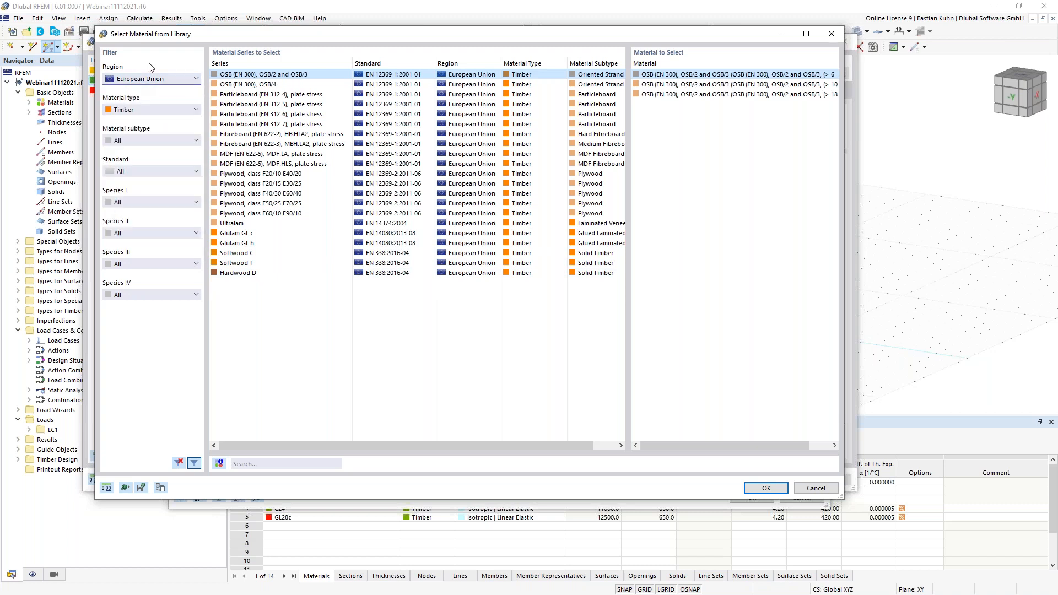
left_click(161, 140)
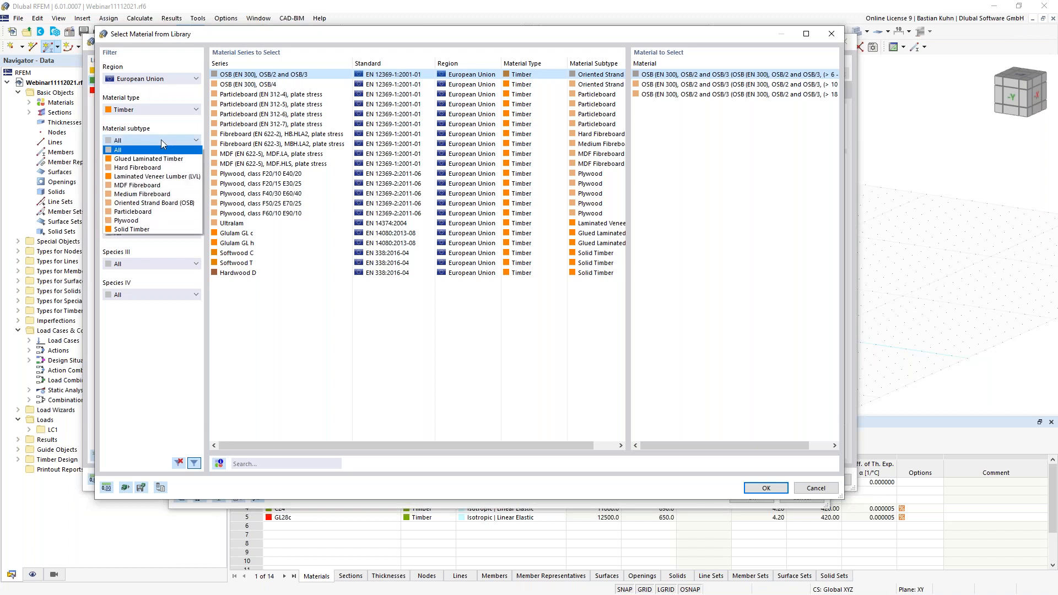
left_click(160, 227)
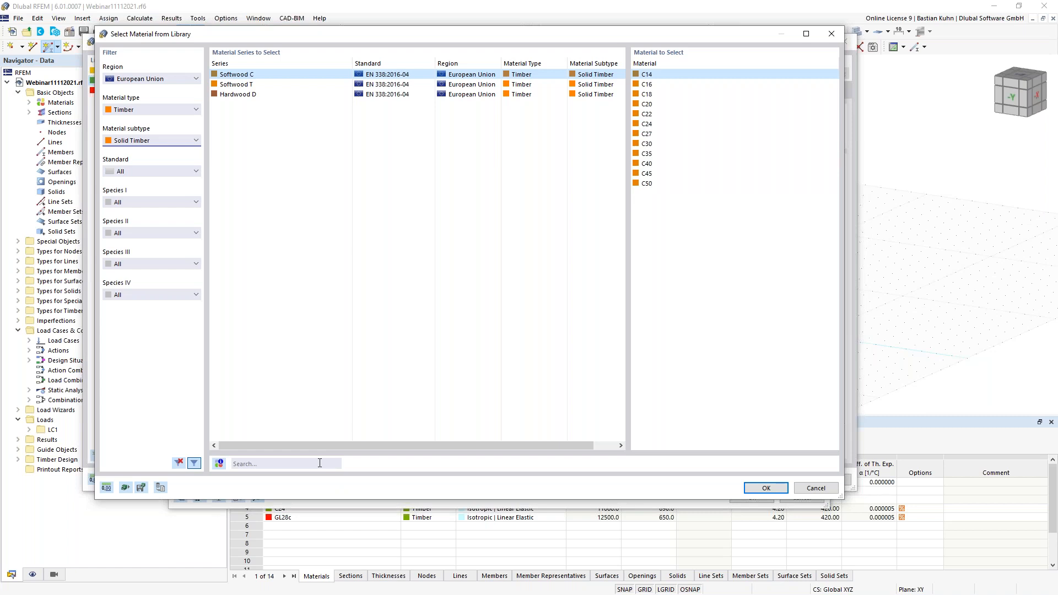
left_click(319, 463)
type("C24")
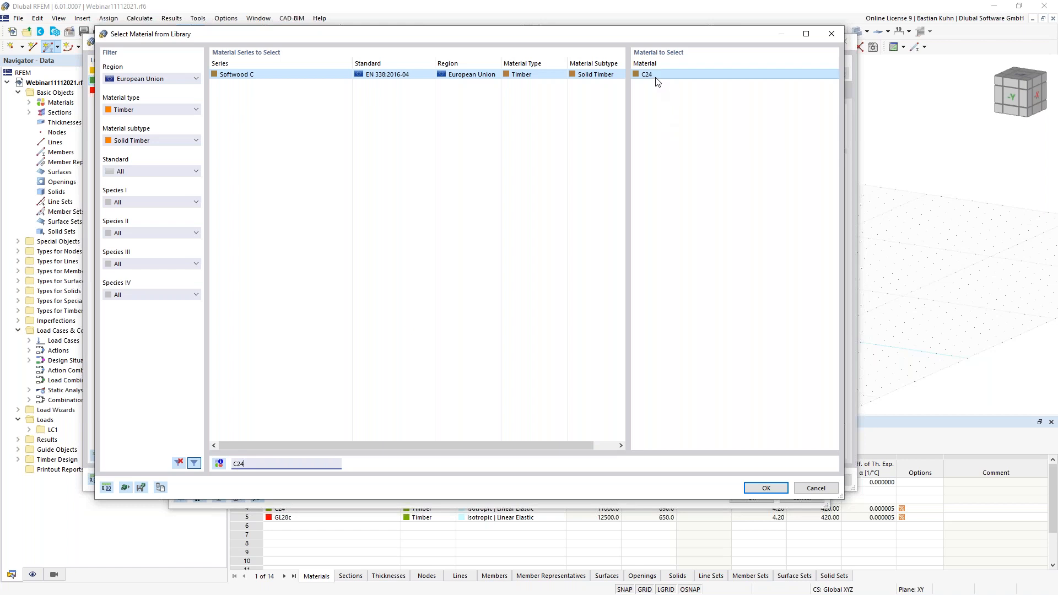
left_click(756, 487)
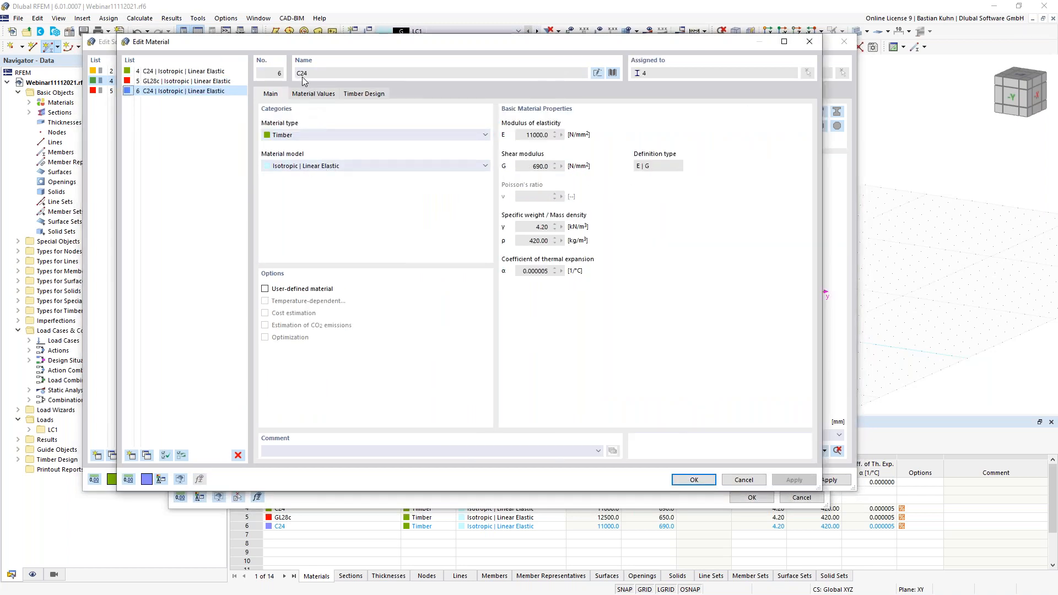
Step: Examine the C24 material values and its timber design settings, including the ultimate limit state and fire design factors
left_click(317, 94)
left_click(336, 179)
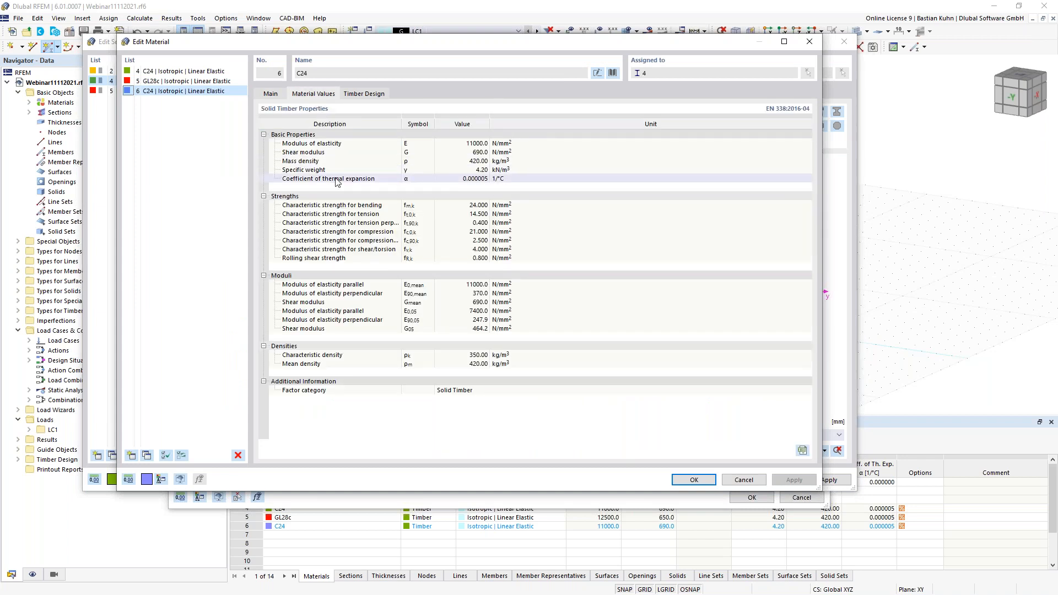
left_click(364, 93)
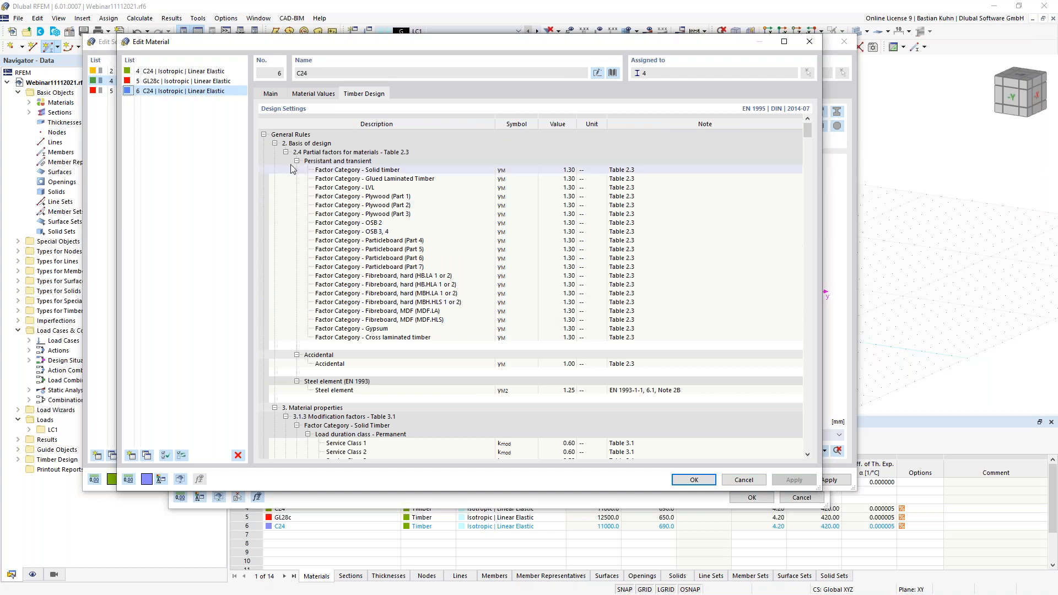
left_click(275, 143)
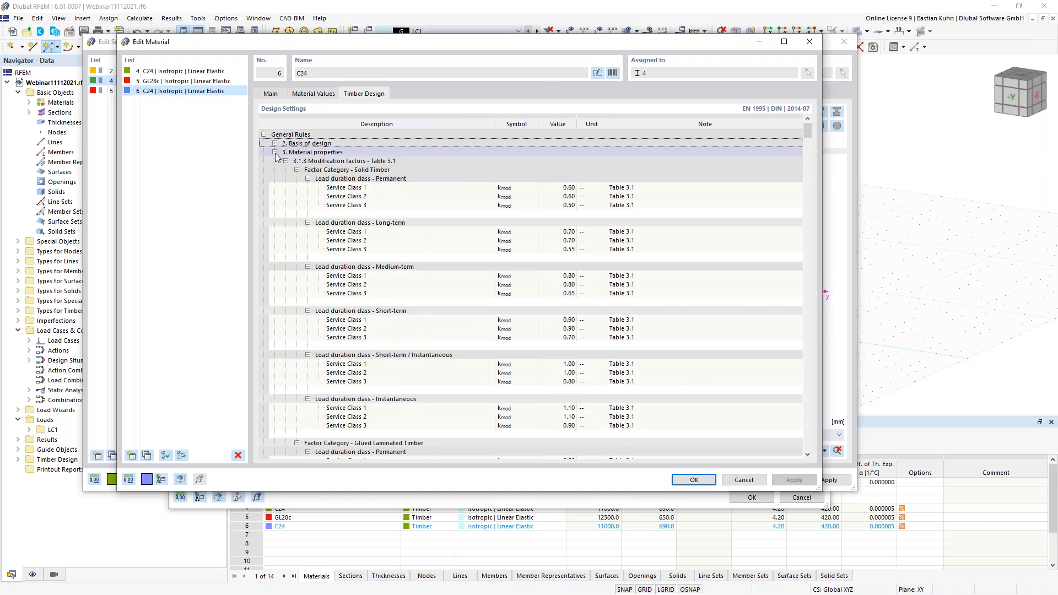
left_click(275, 153)
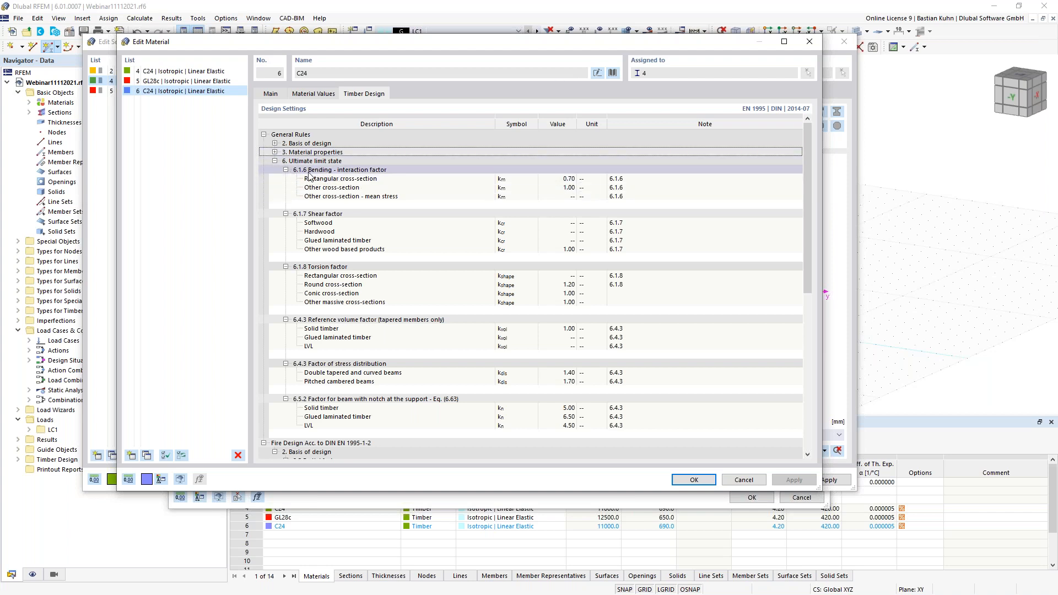
scroll(363, 308, "down", 5)
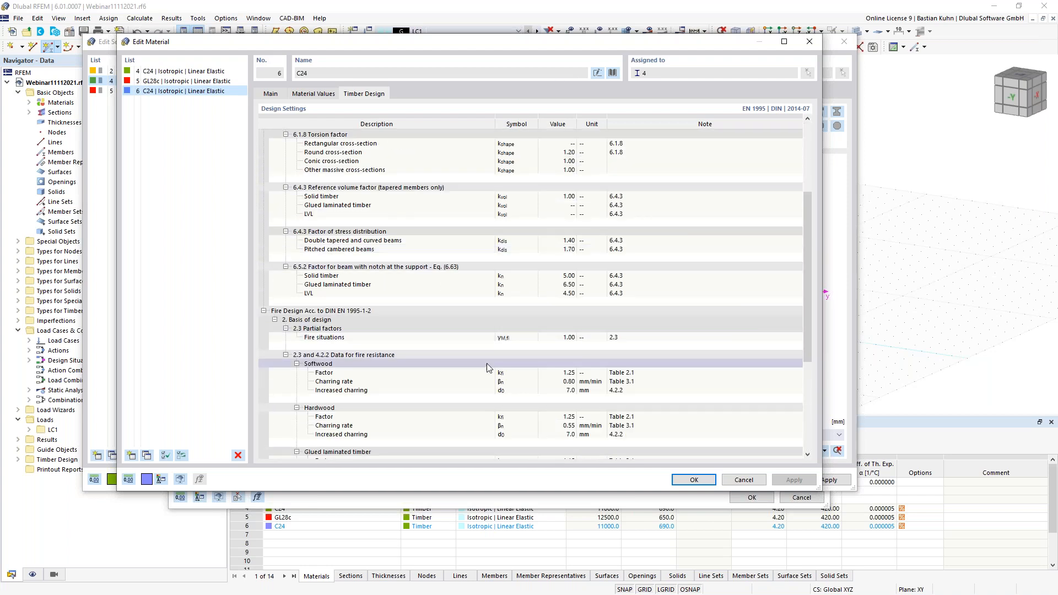
left_click(565, 337)
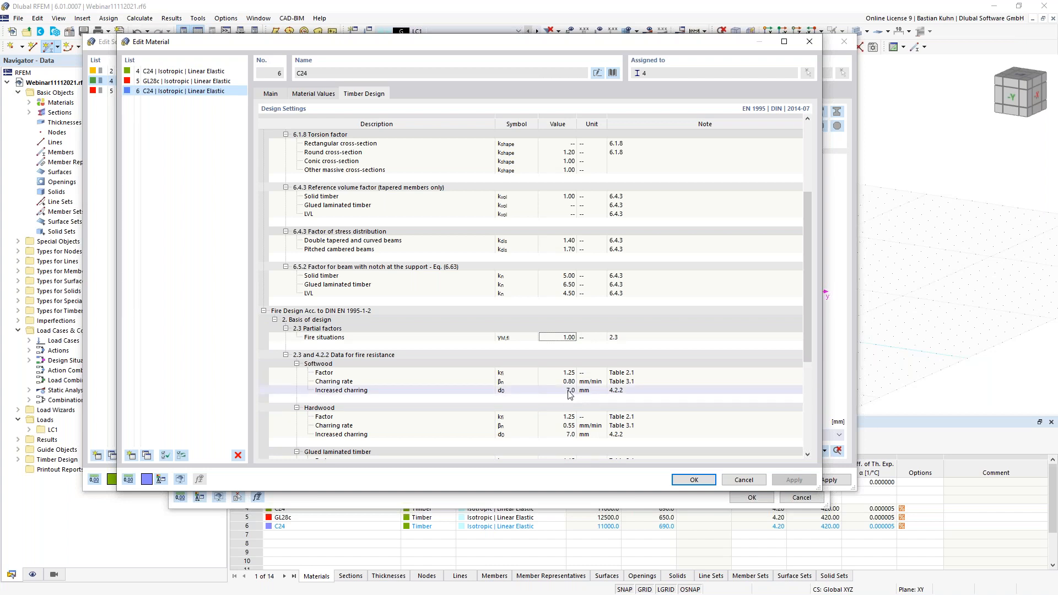
left_click(693, 479)
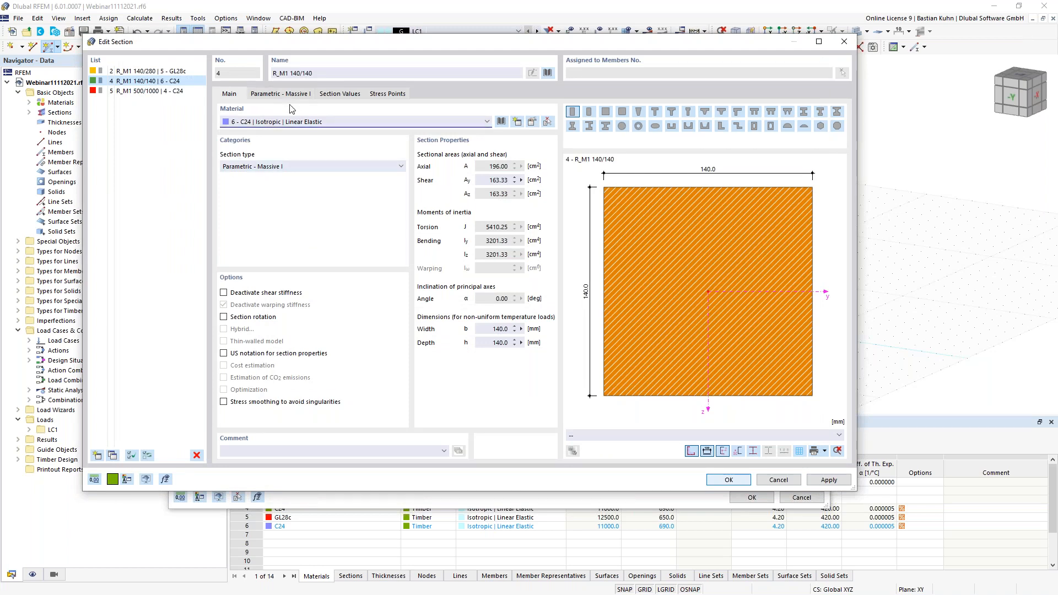
Step: Assign the R_M1 140/140 section with C24 at the member start and review the member's timber design types and configurations
left_click(714, 483)
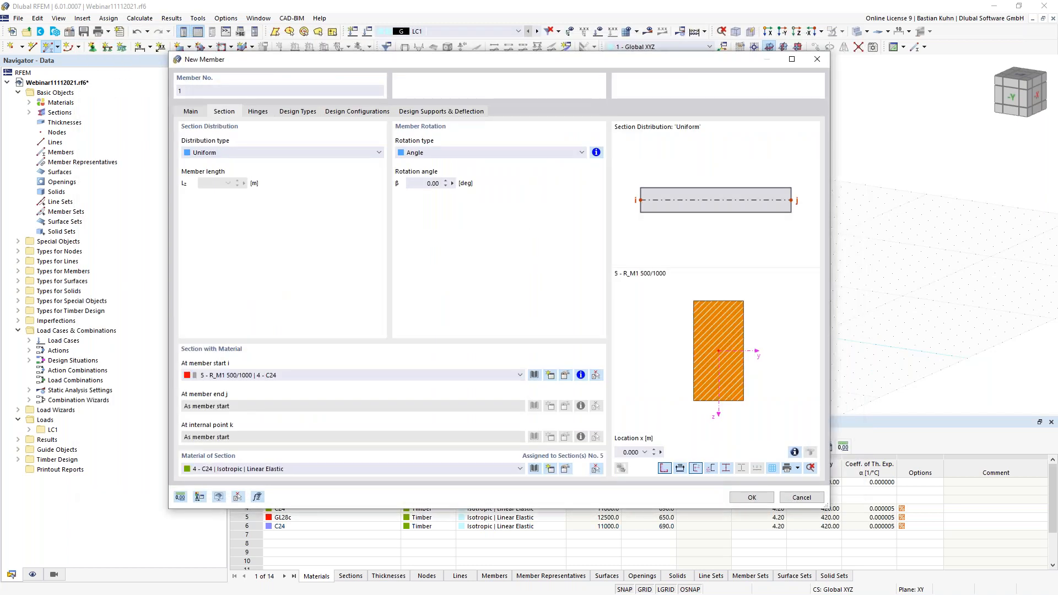
left_click(502, 376)
left_click(479, 394)
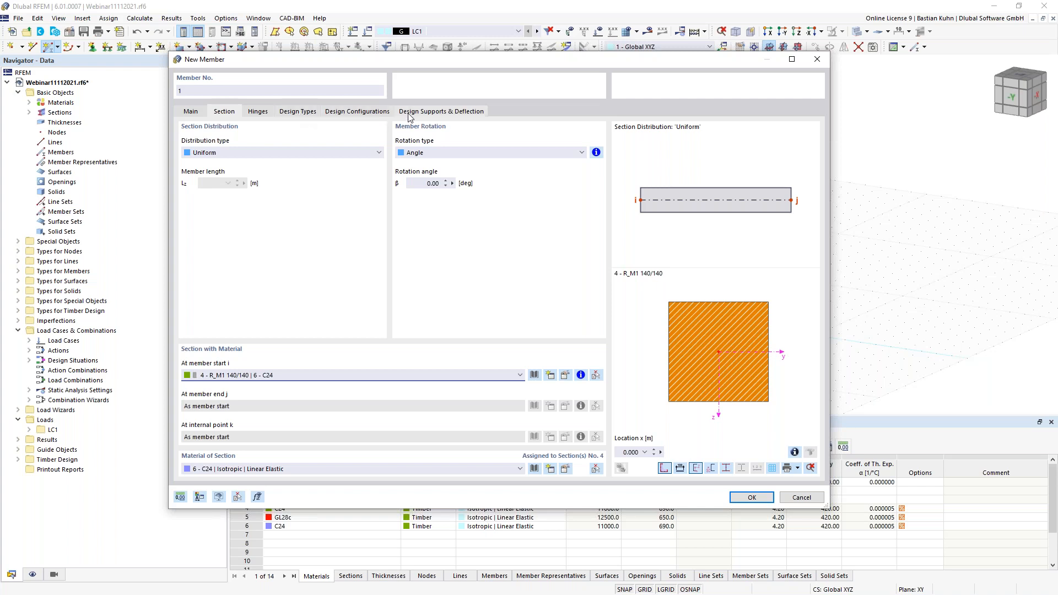
left_click(300, 114)
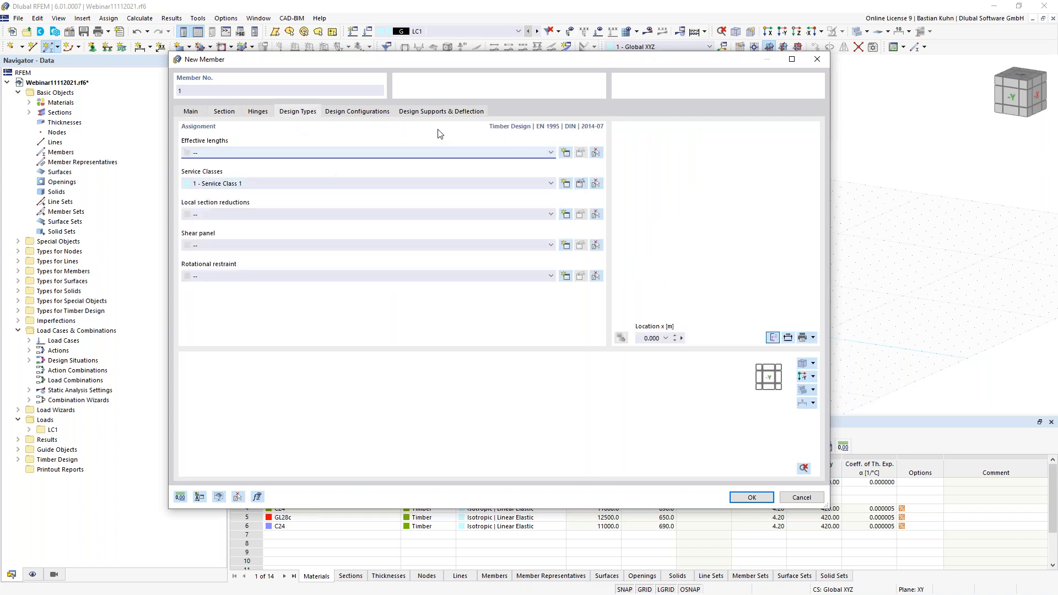
left_click(347, 113)
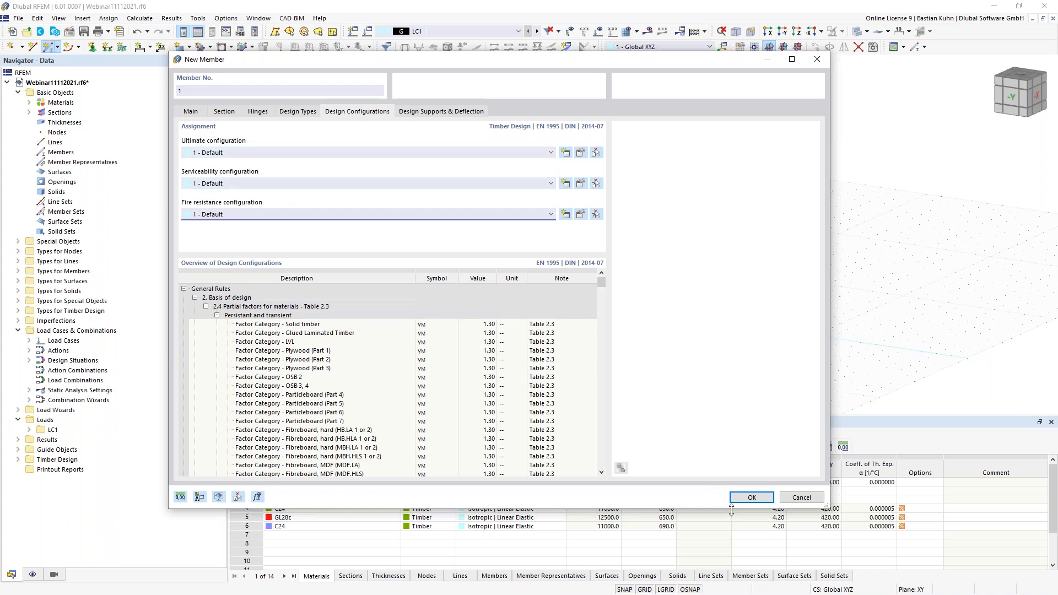
Step: Place the R_M1 140/140 column in the XZ plane from the origin, 4 m vertically upwards, and expand the member representatives
left_click(744, 497)
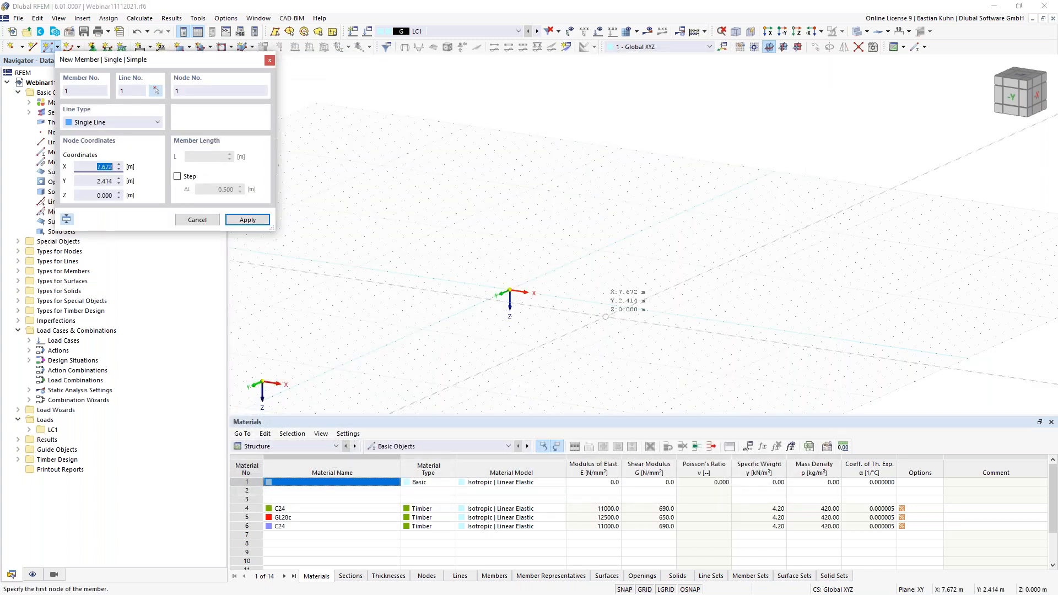
left_click(798, 46)
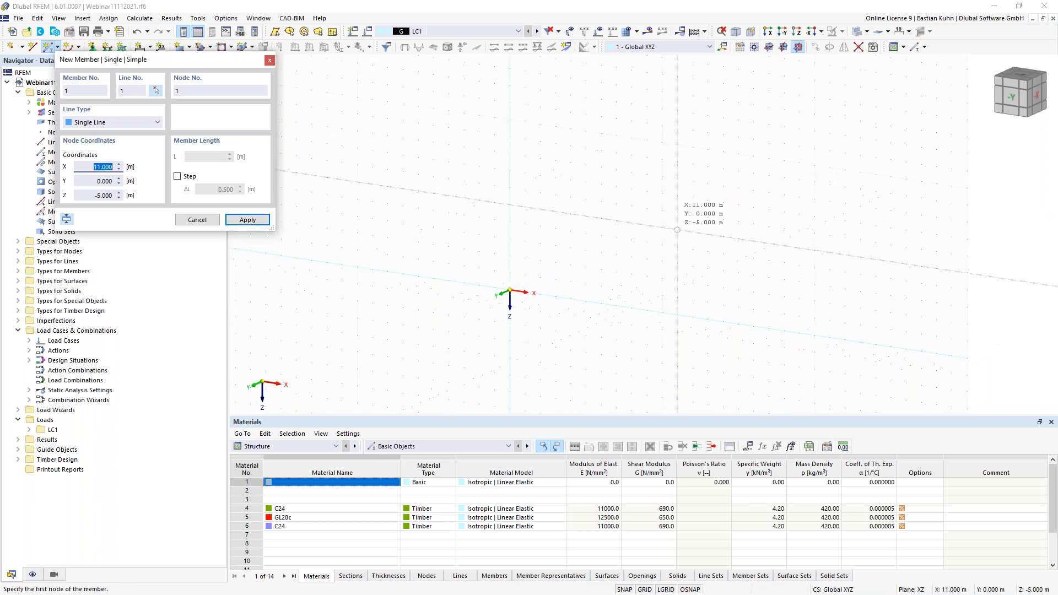
left_click(510, 290)
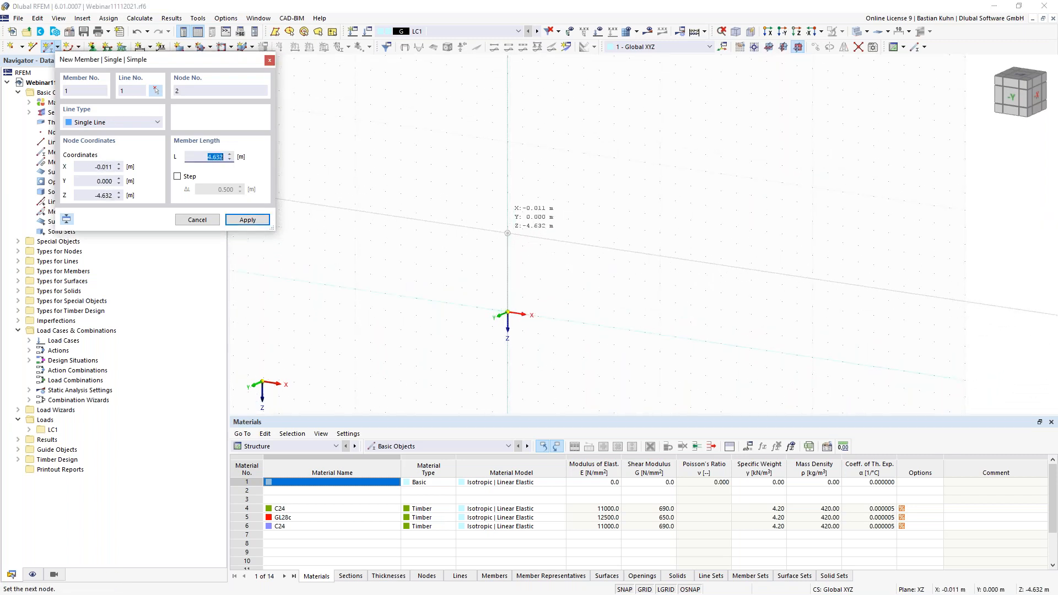
left_click(508, 243)
key("Escape")
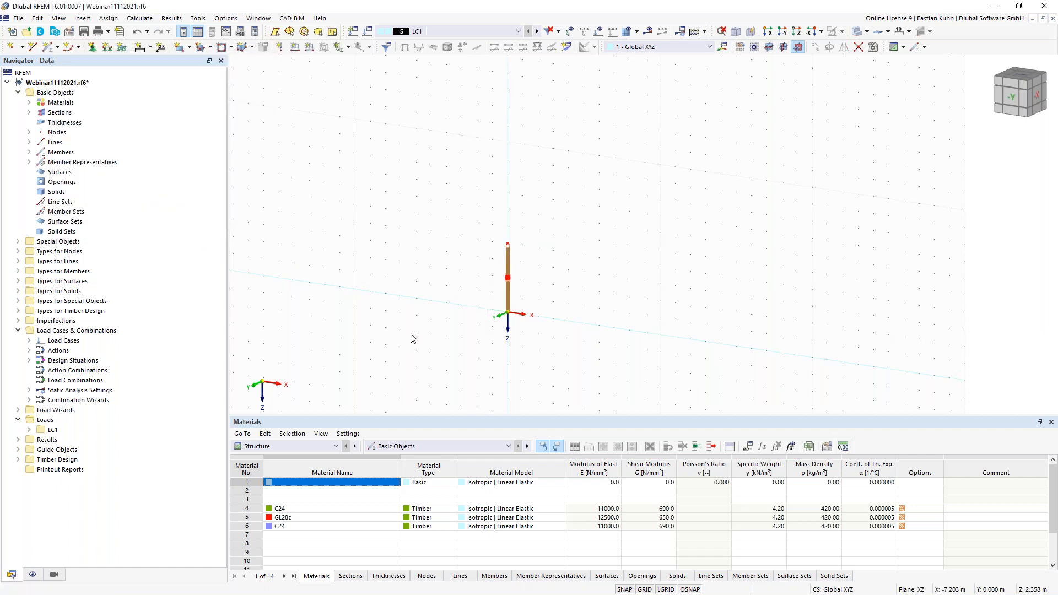
left_click(29, 162)
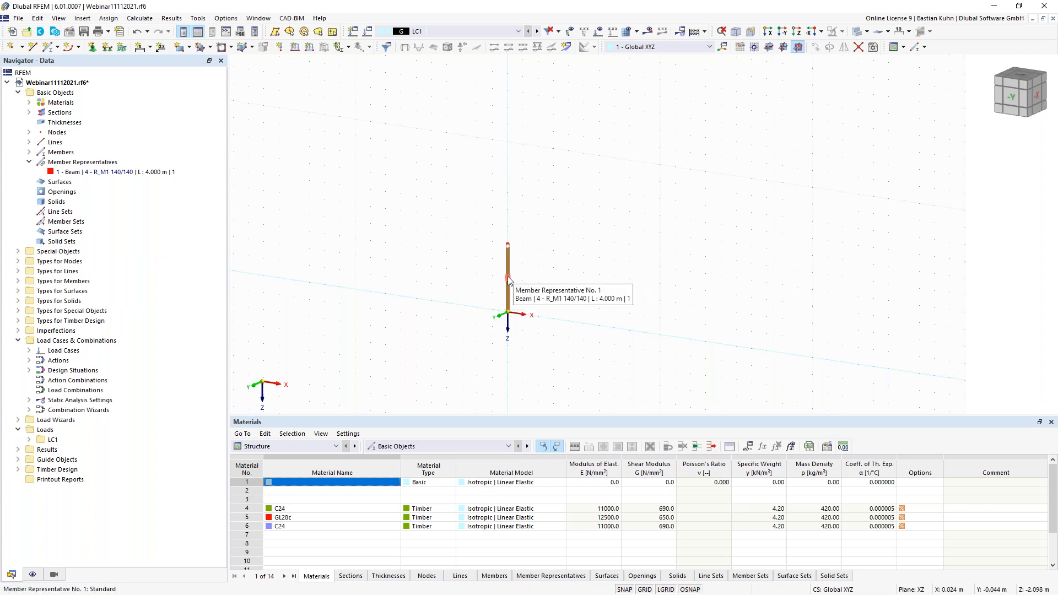
Step: Assign nodal support type 1 to the base node of the column
left_click(92, 46)
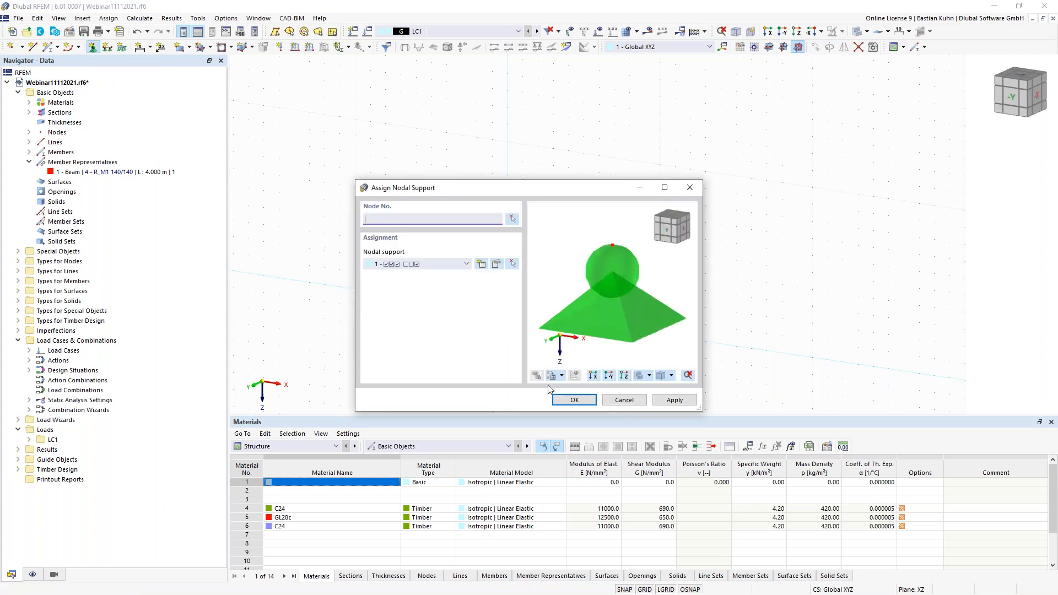
left_click(573, 400)
left_click_drag(547, 359, 448, 323)
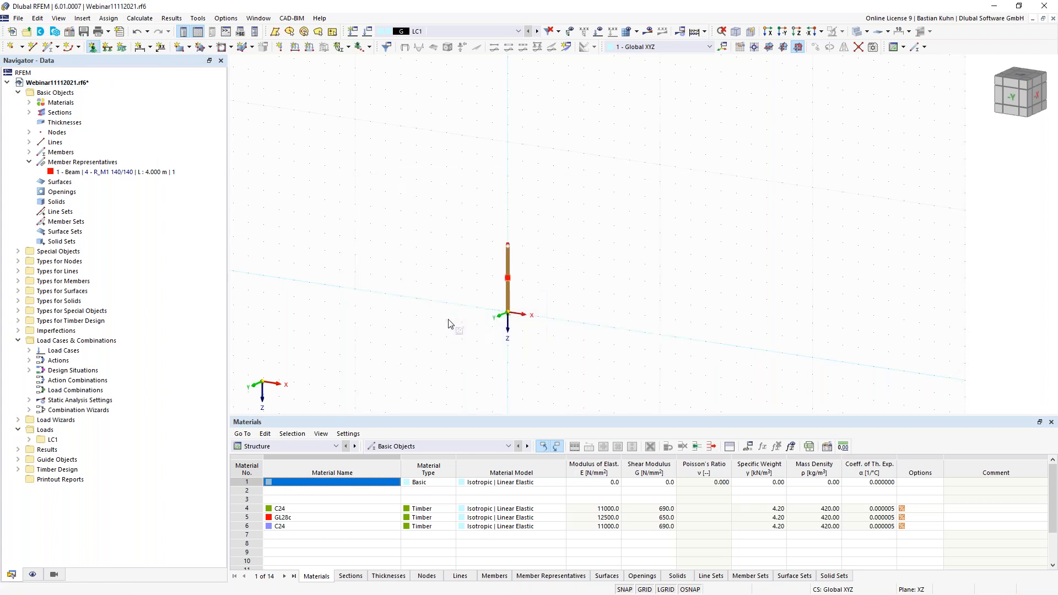
scroll(495, 331, "up", 4)
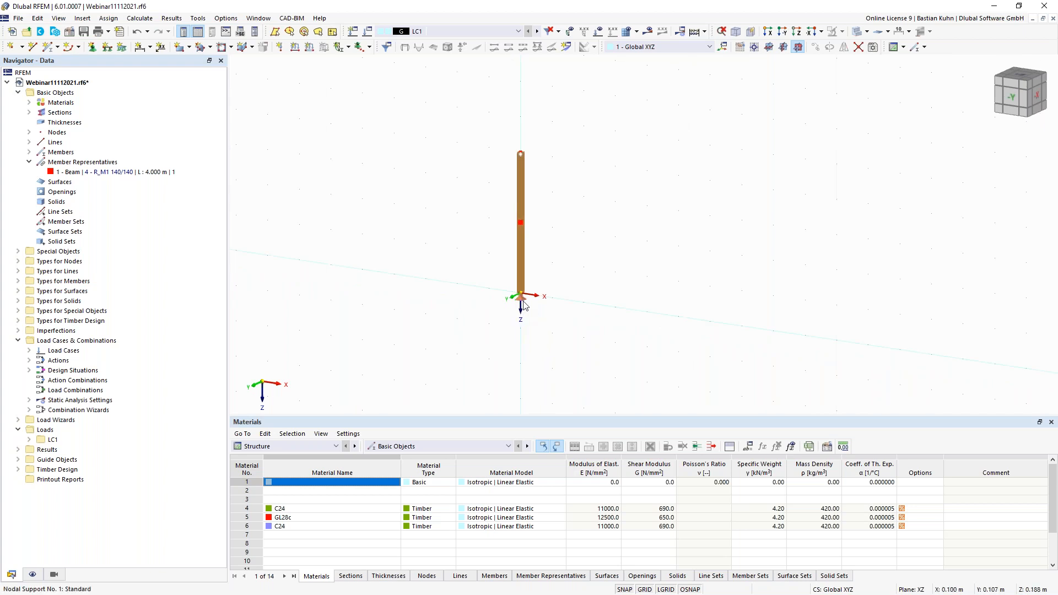
Step: Enlarge the displayed size of the nodal support symbol at the column base
right_click(523, 304)
mouse_move(695, 108)
left_mouse_down()
mouse_move(685, 109)
mouse_move(709, 112)
left_mouse_up()
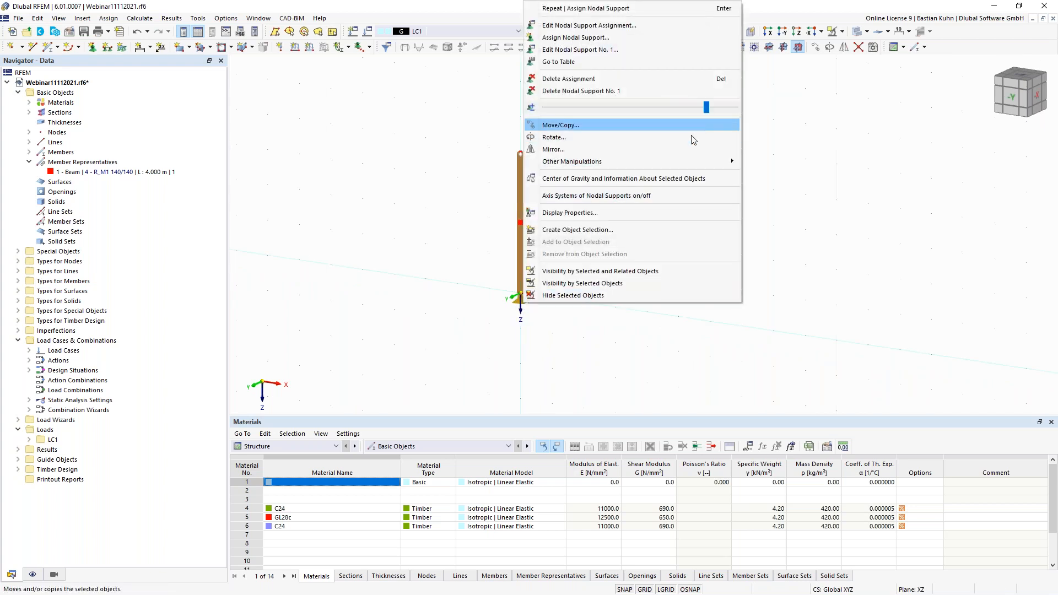
left_click(449, 246)
scroll(521, 305, "up", 3)
right_click(521, 306)
left_click_drag(703, 108, 712, 108)
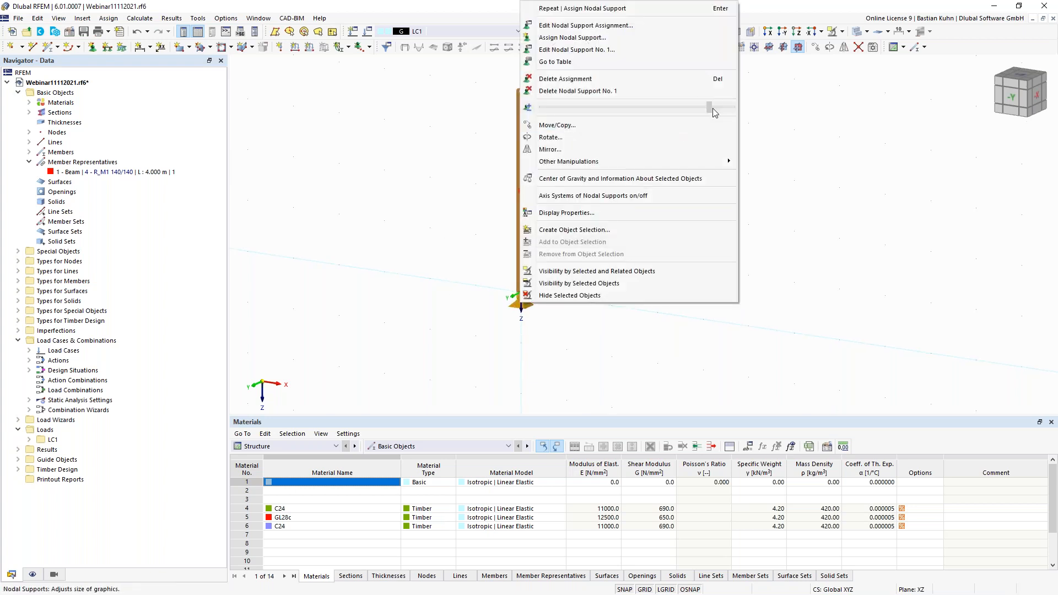
left_click(440, 220)
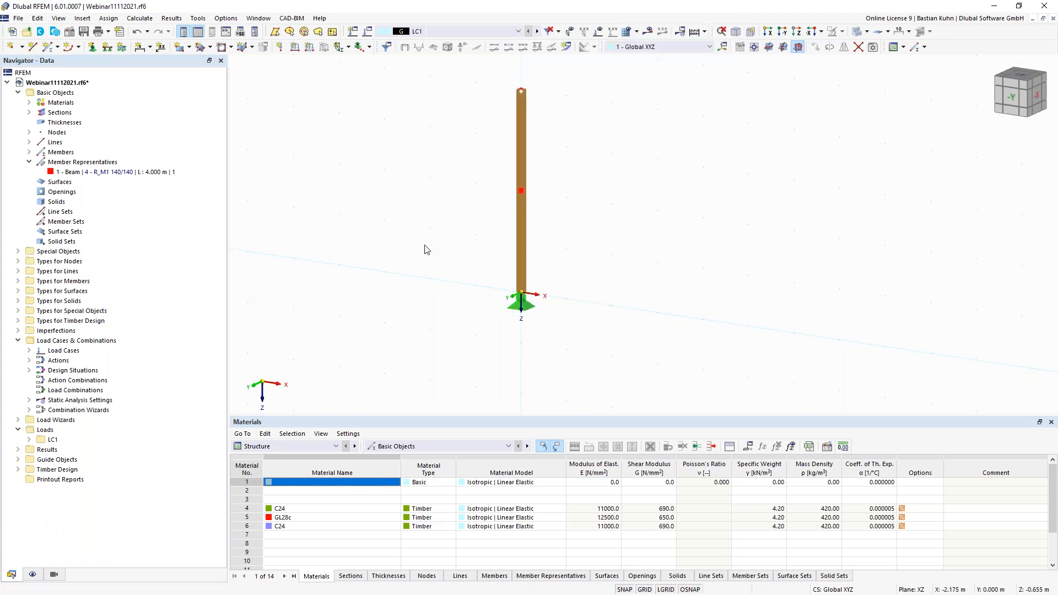
Step: Copy the column with its nodal support once by a displacement of 14 m in the X direction
scroll(429, 253, "down", 2)
scroll(429, 253, "down", 1)
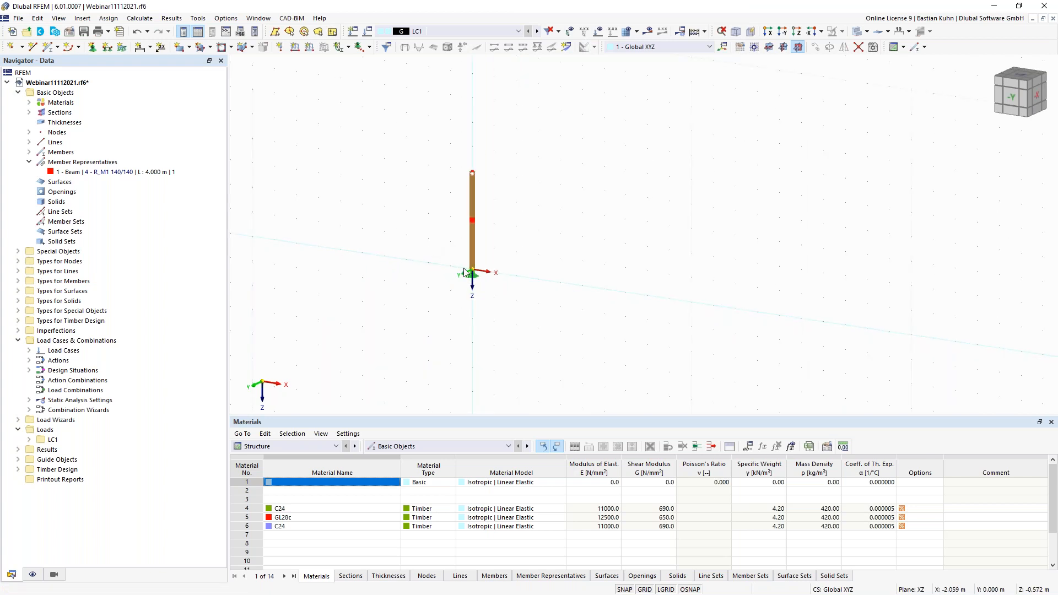
middle_click_drag(481, 249, 427, 282)
left_click_drag(334, 142, 475, 358)
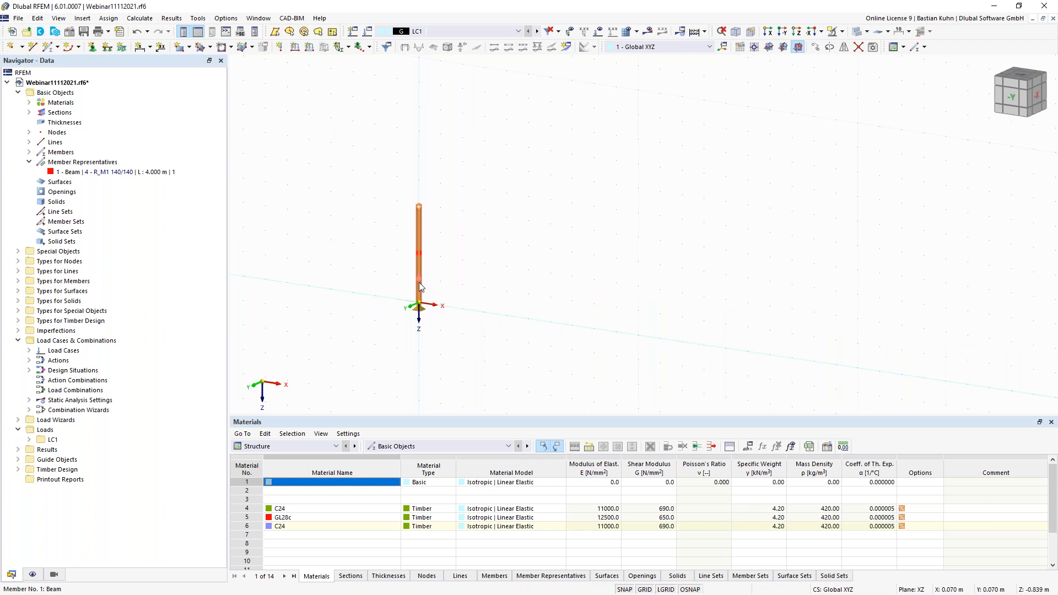
right_click(418, 282)
left_click(499, 108)
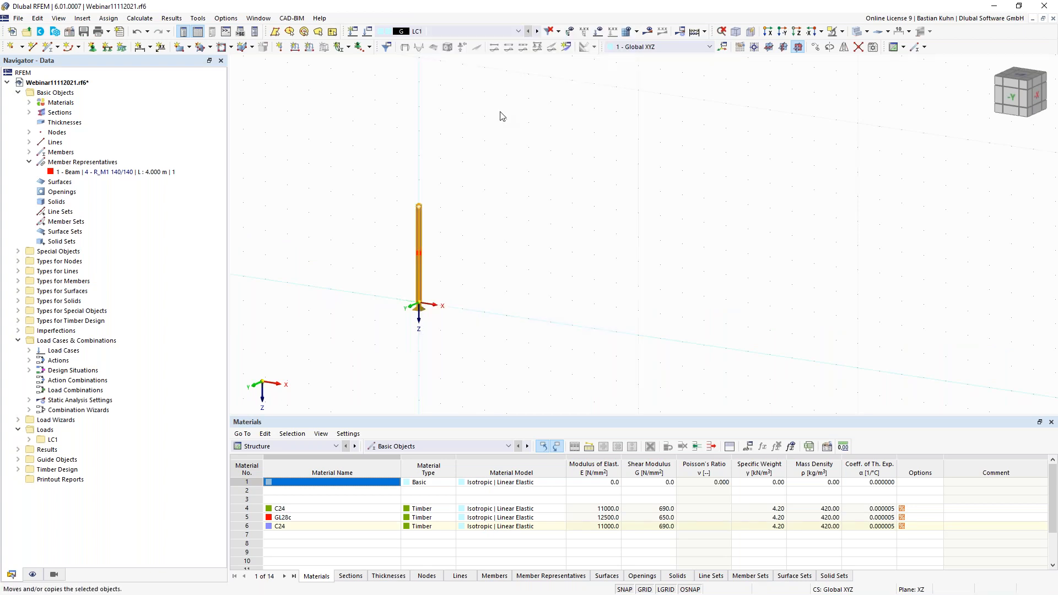
left_click(374, 205)
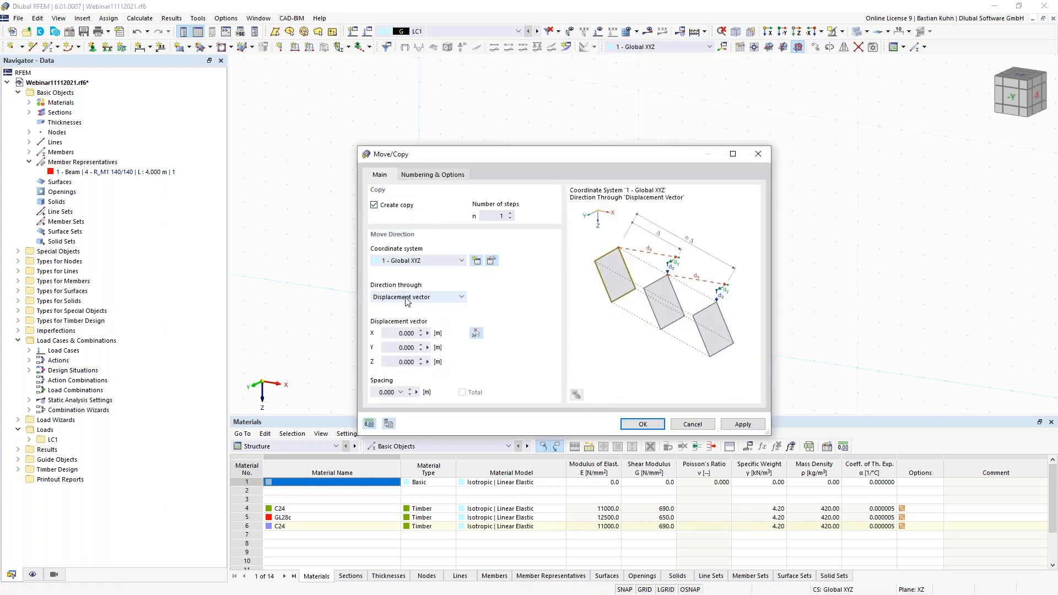
double_click(396, 333)
type("14")
left_click(630, 425)
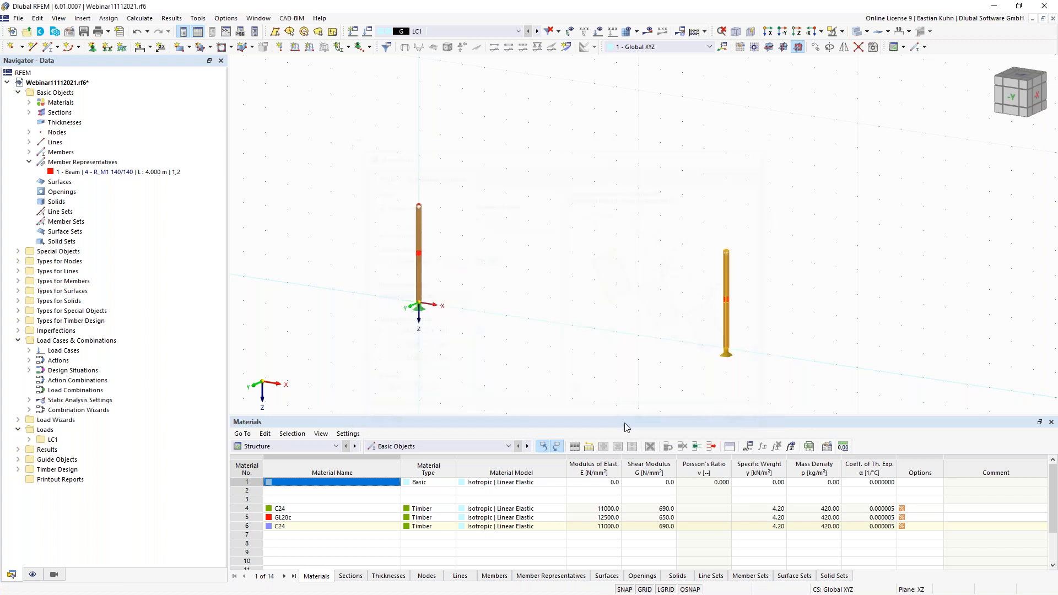
Step: Create a beam member with section R_M1 140/280 in GL28c between the top nodes of the two columns
middle_click_drag(578, 330, 551, 303)
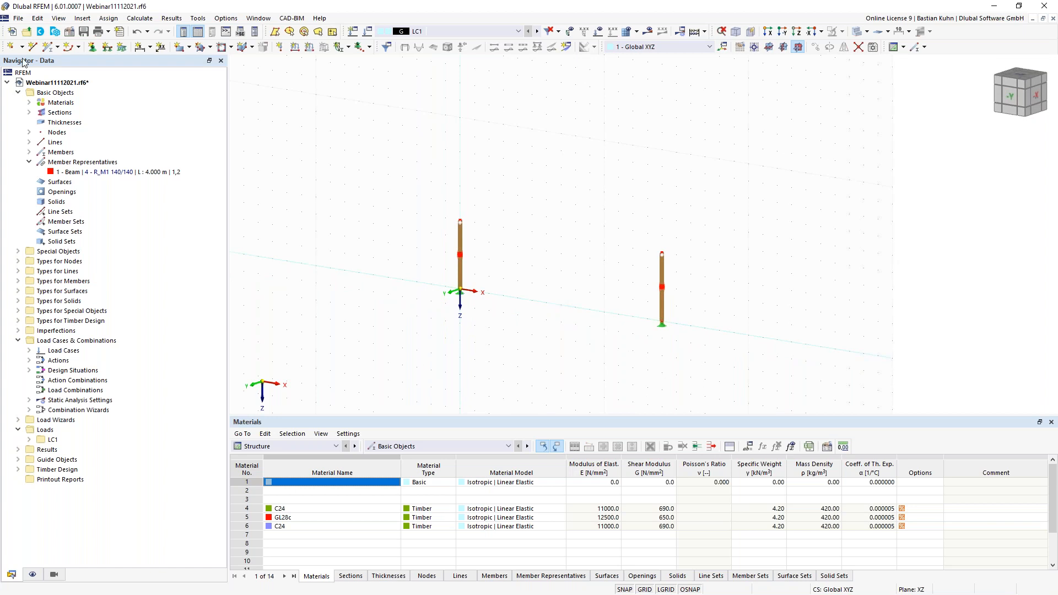
left_click(50, 48)
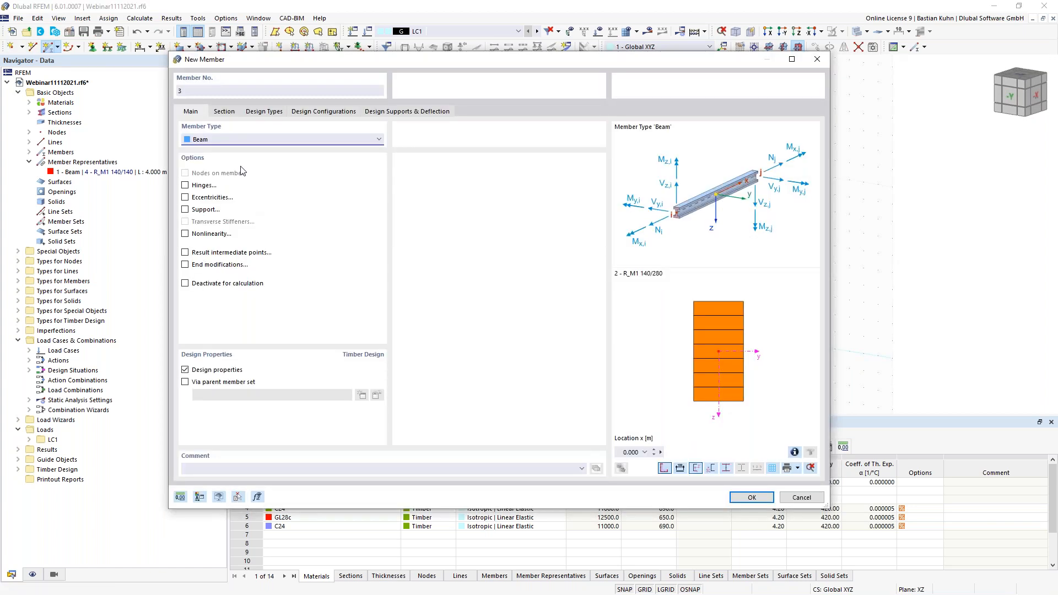
left_click(225, 112)
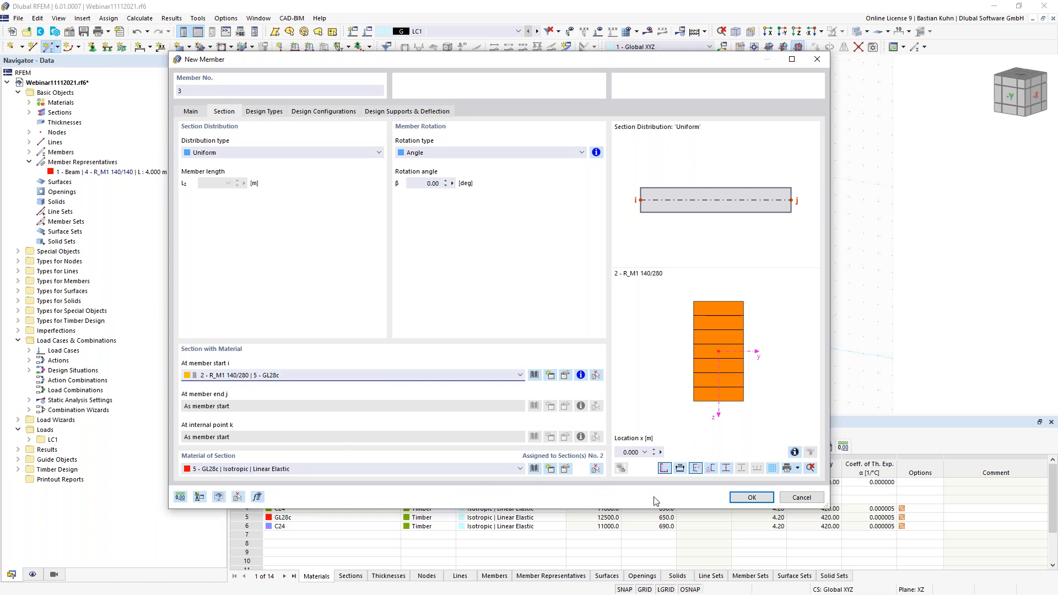
left_click(750, 498)
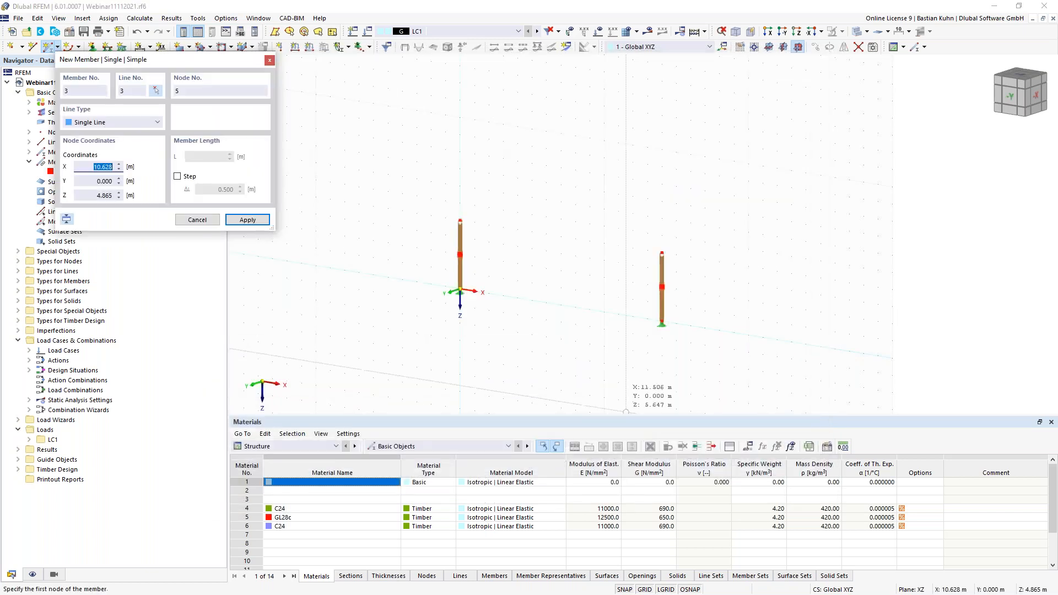
left_click(460, 221)
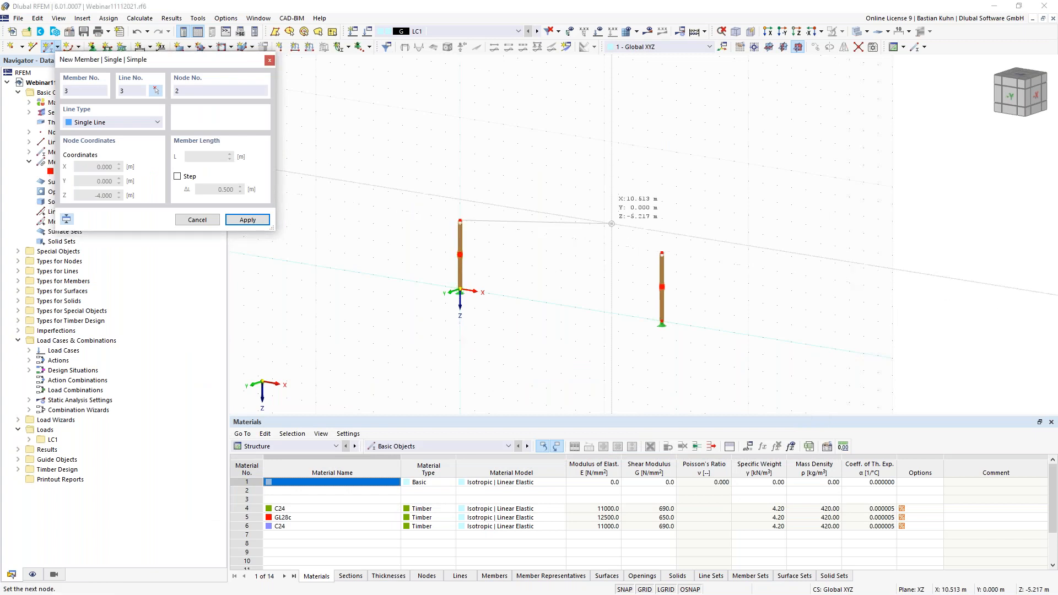
left_click(661, 253)
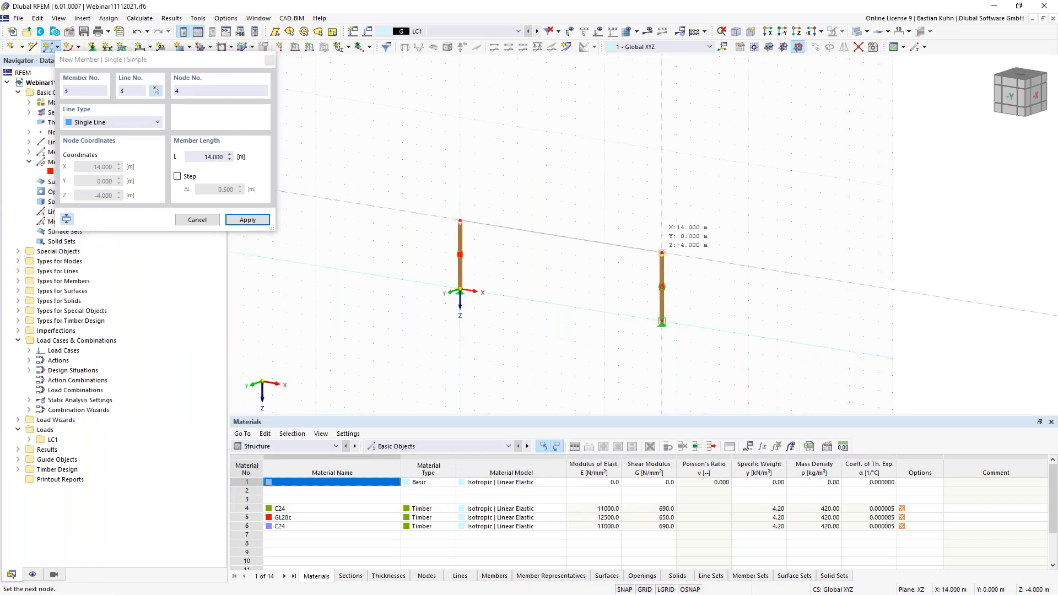
key("Escape")
Step: Divide the horizontal beam between the columns using 1 intermediate node
right_click(573, 246)
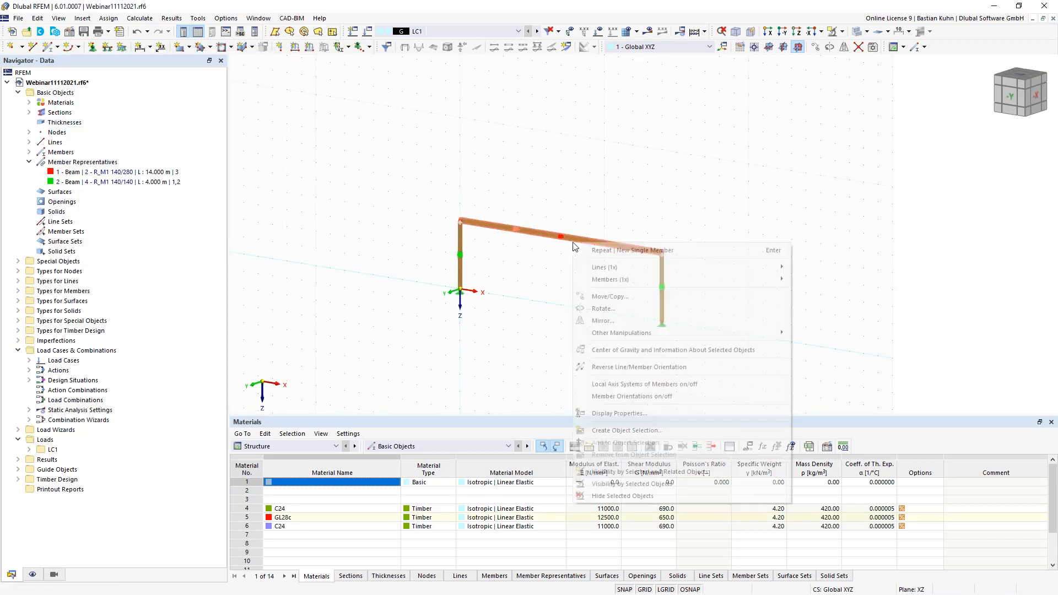
mouse_move(689, 278)
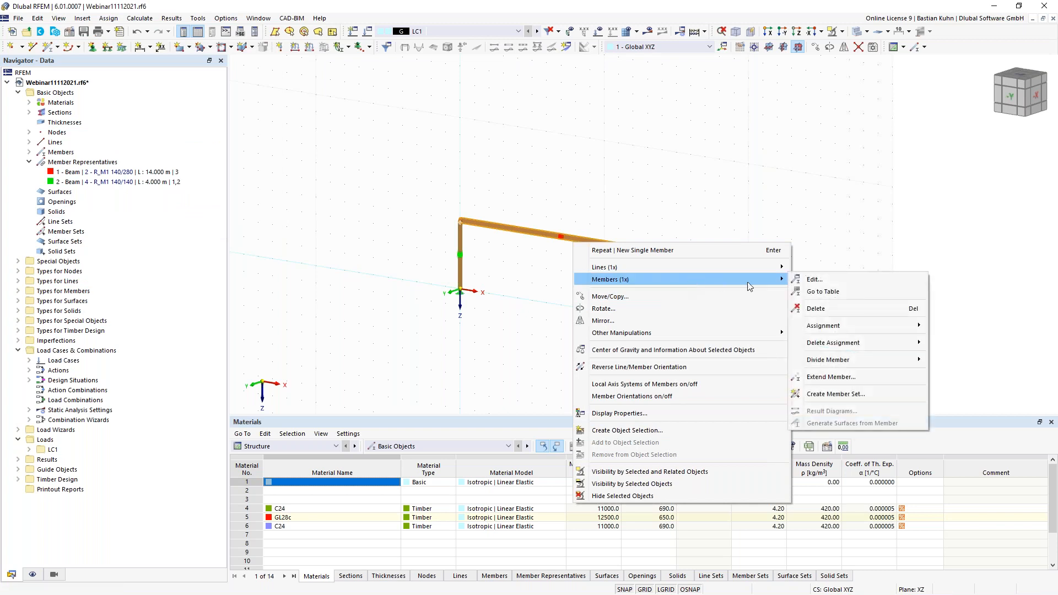
mouse_move(840, 360)
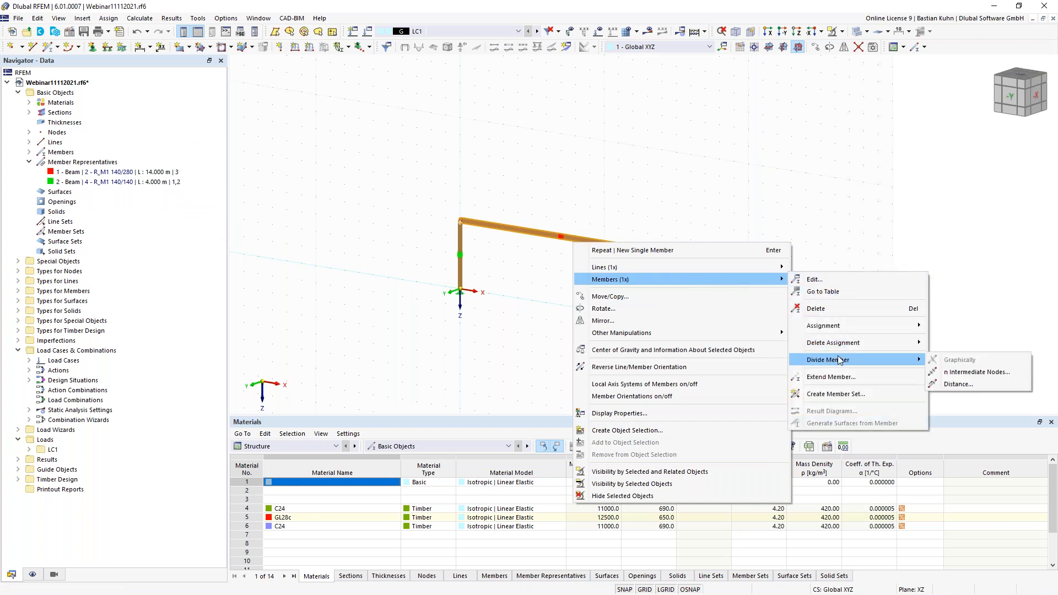
left_click(970, 372)
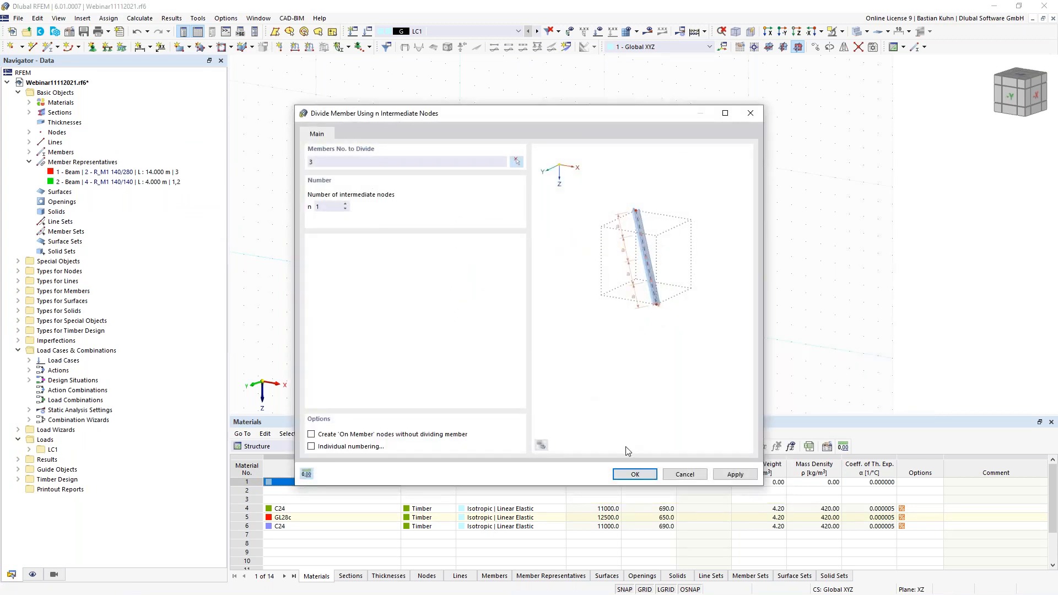
left_click(633, 476)
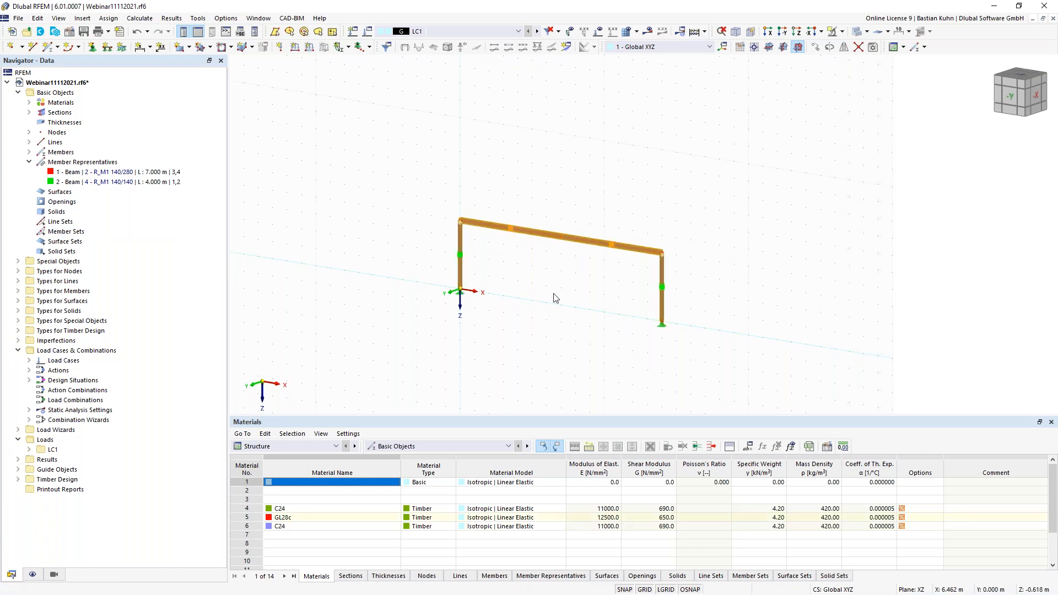
Step: Raise the beam's middle node to form a ridge by setting its Z coordinate to -5.8 m
double_click(561, 239)
double_click(470, 300)
key("BackSpace")
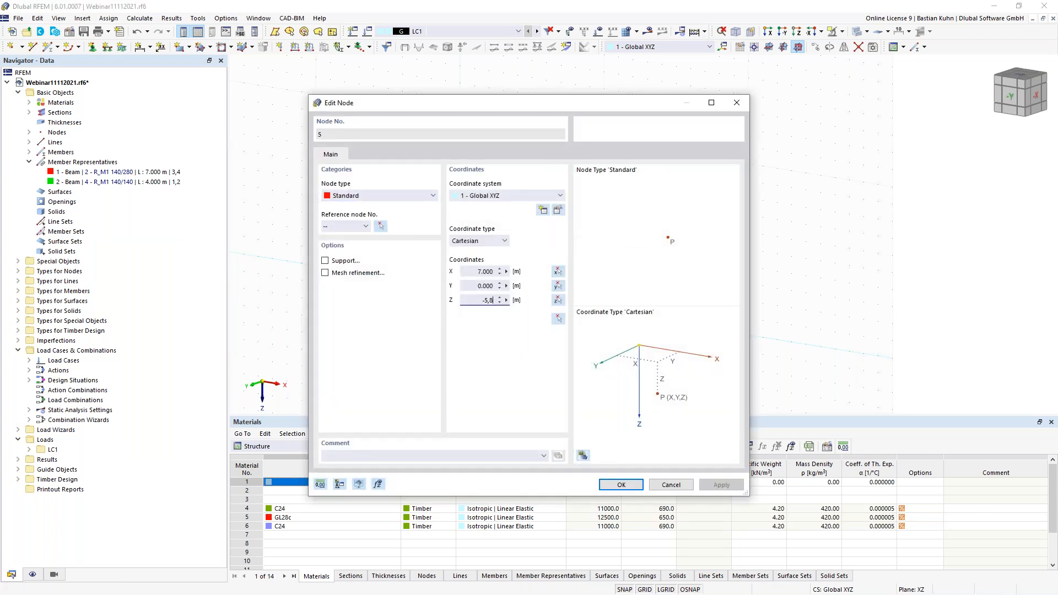
type("-5,8")
key("Return")
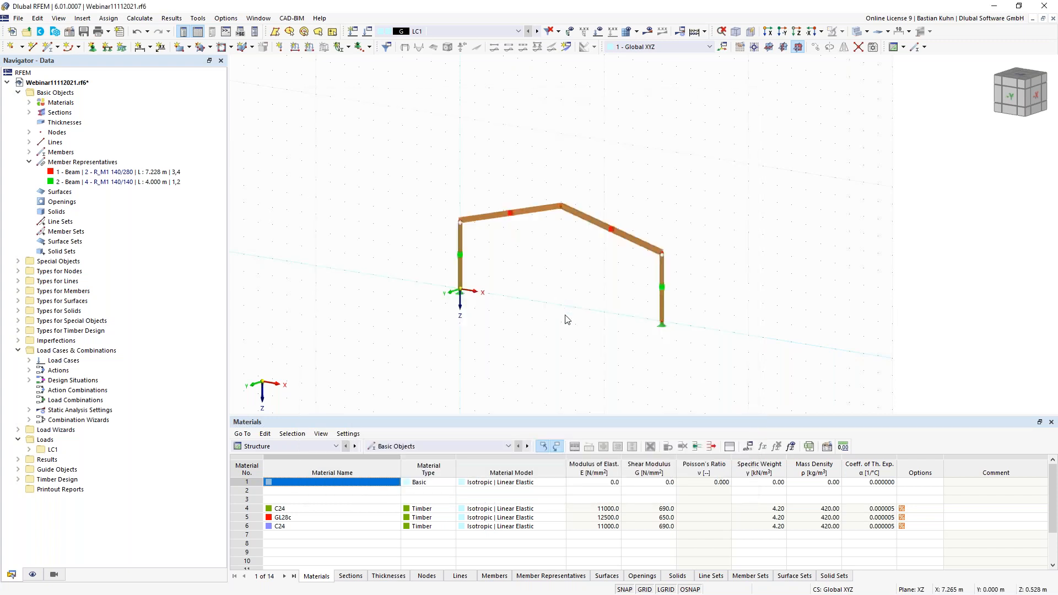
Step: Activate hinges for the rafter between the origin-side column and the ridge, and assign member hinge 1 at its end j
double_click(542, 214)
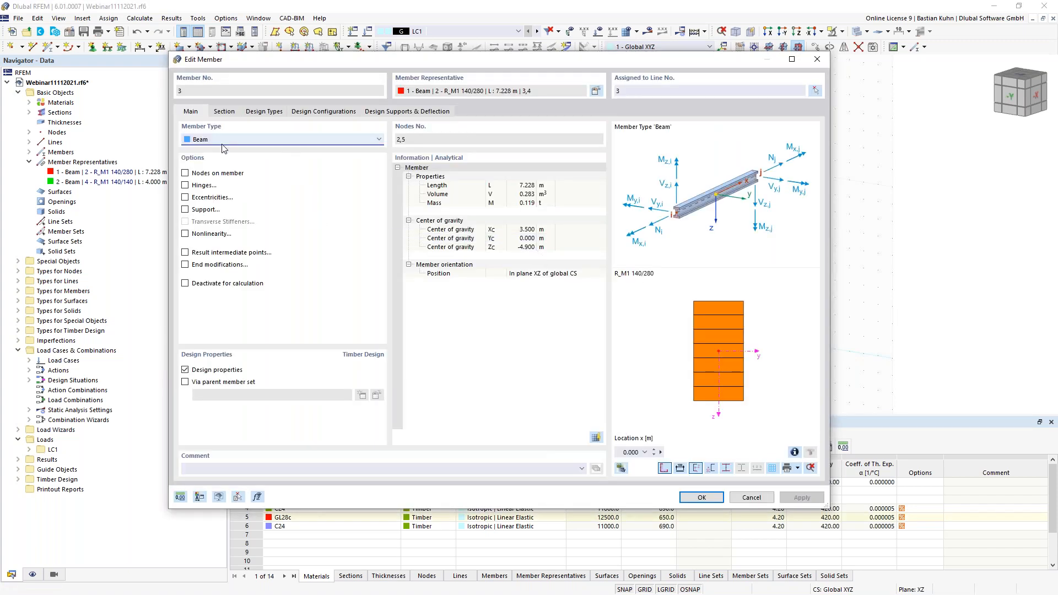
left_click(186, 186)
left_click(254, 113)
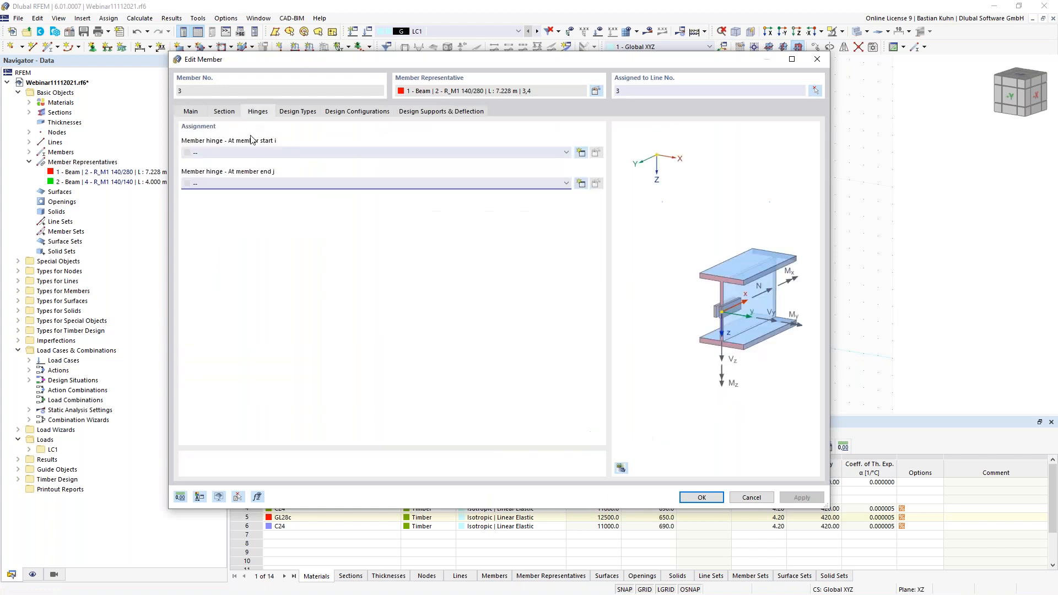
left_click(272, 182)
left_click(273, 199)
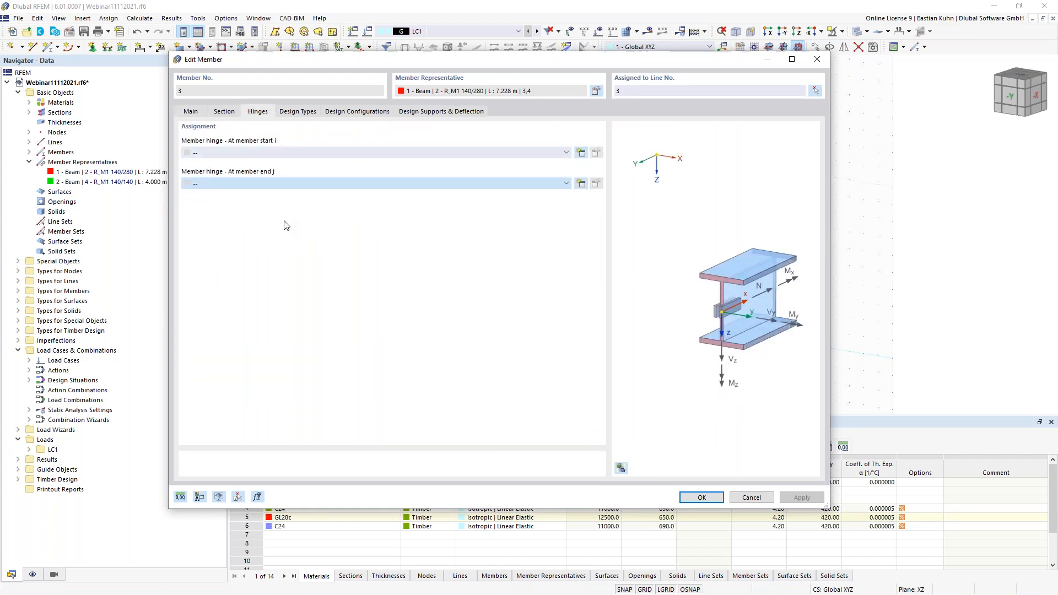
left_click(701, 497)
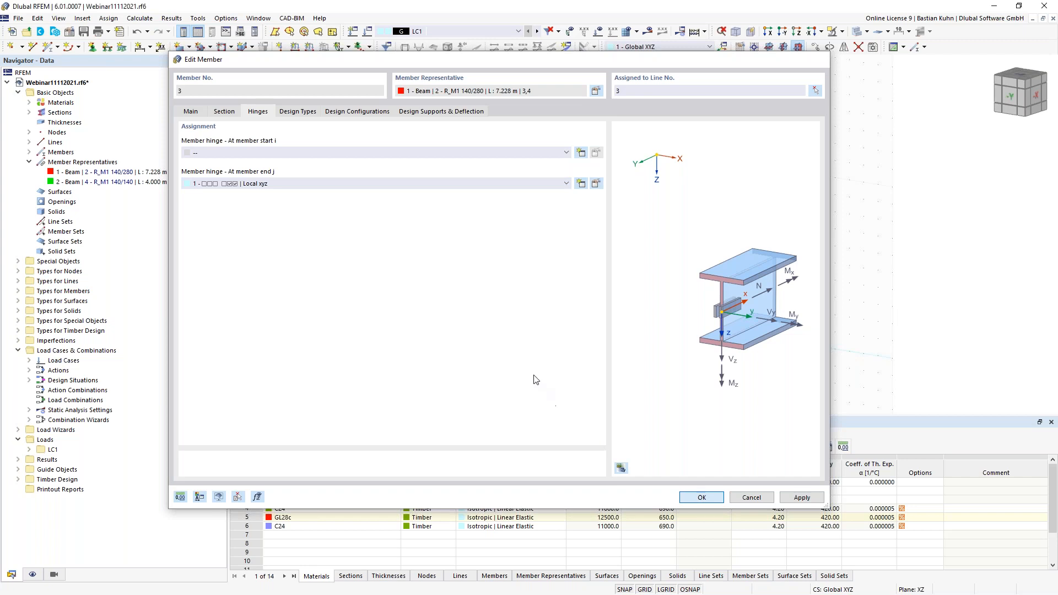
Step: Start a new single member and set its member type to Truss
middle_click_drag(534, 357, 511, 360)
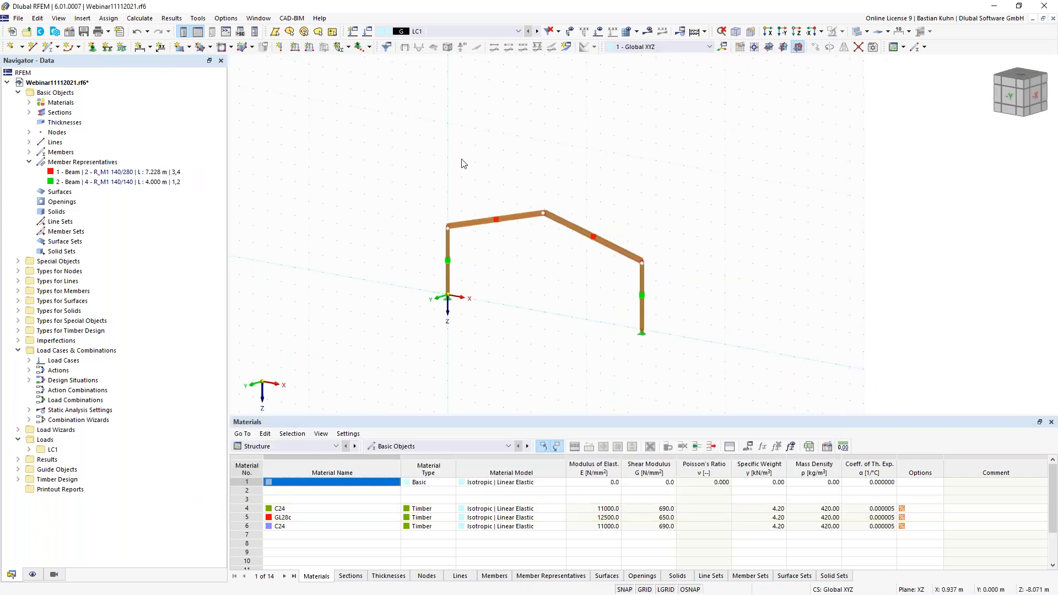
left_click(49, 46)
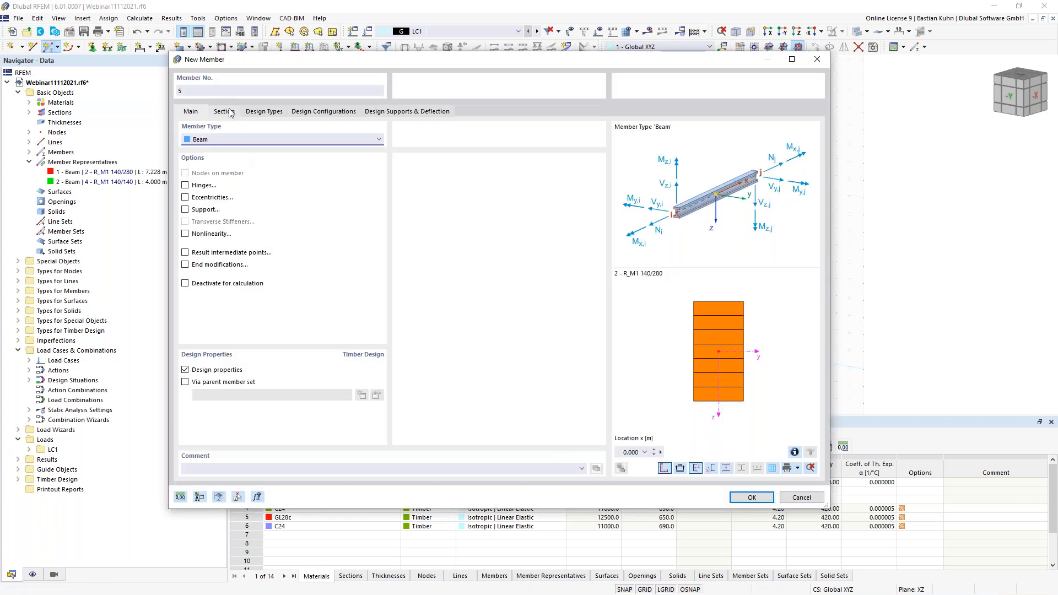
left_click(221, 139)
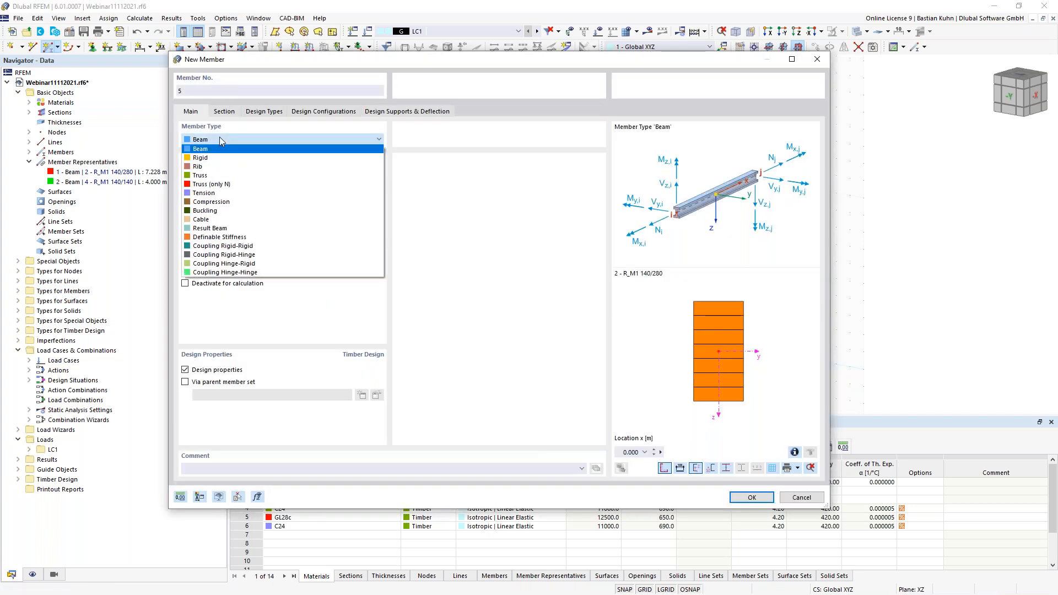
left_click(231, 176)
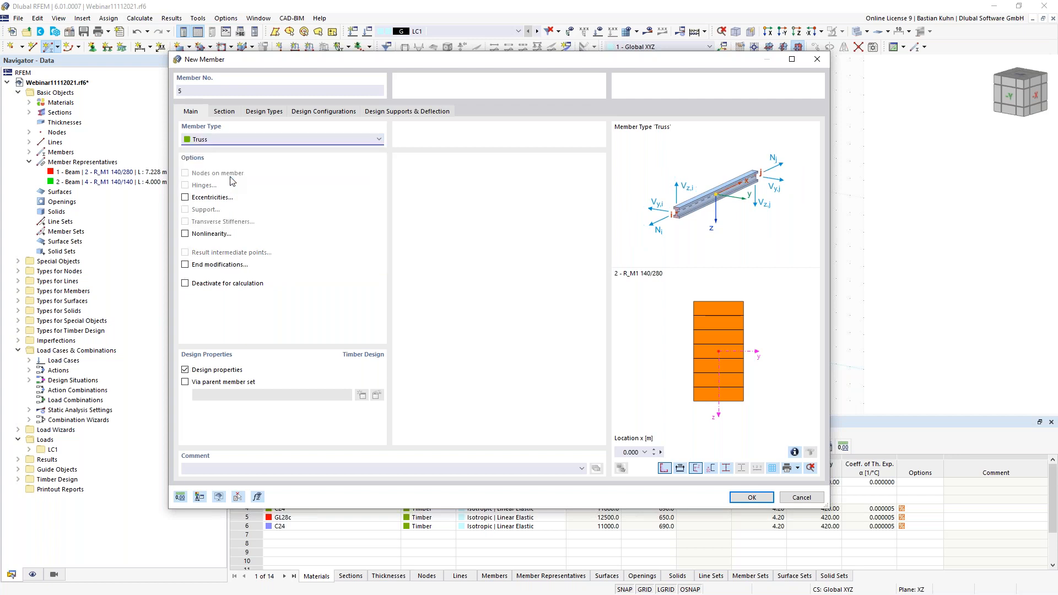
Step: Create section R_M1 140/260 in material GL28c for the new truss member
left_click(226, 113)
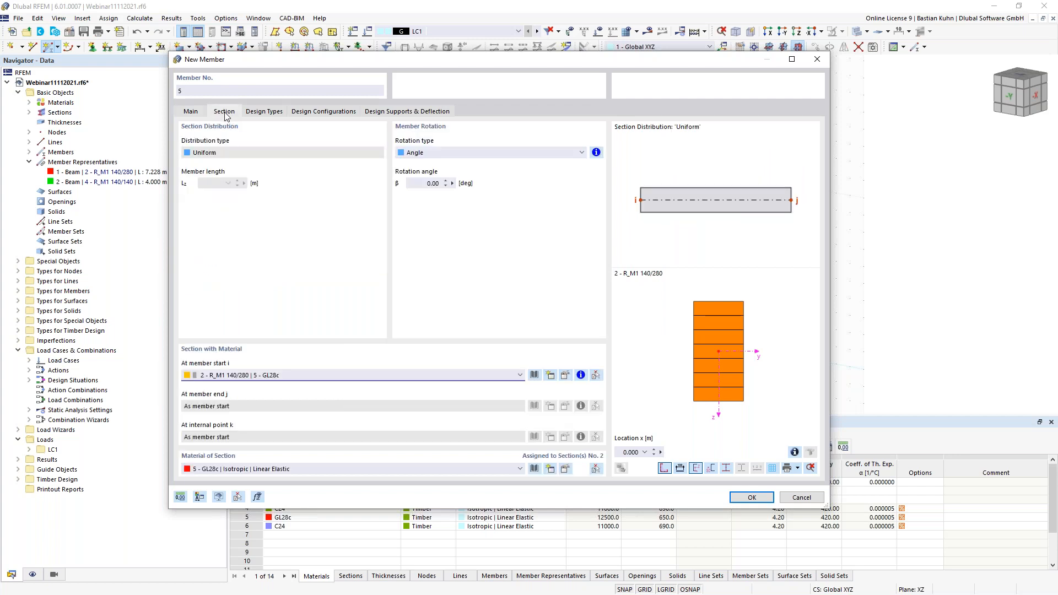
left_click(437, 372)
left_click(444, 366)
left_click(550, 377)
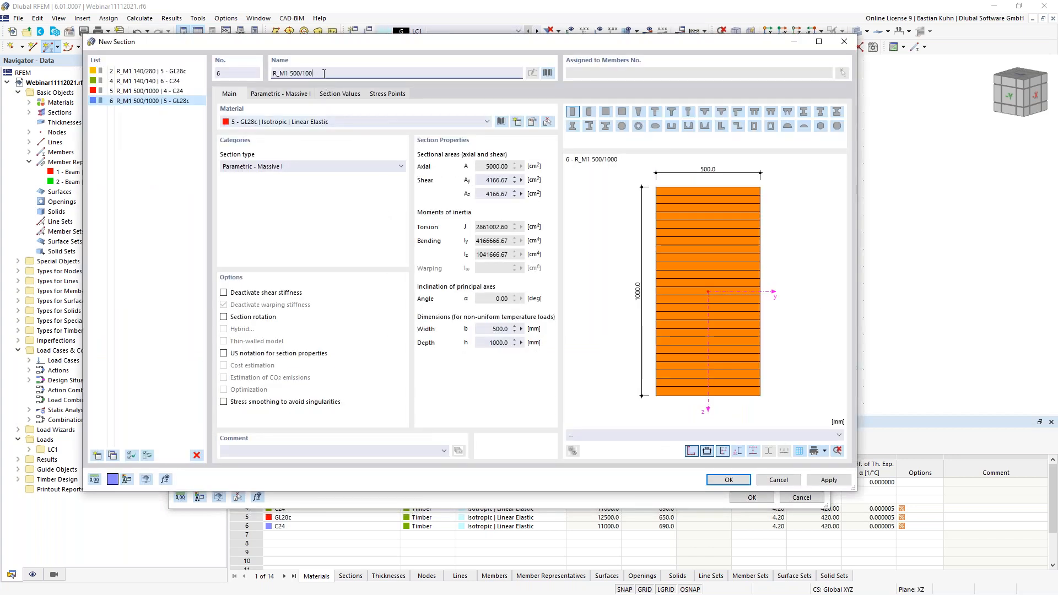
key("BackSpace")
key("BackSpace")
key("BackSpace")
key("BackSpace")
key("BackSpace")
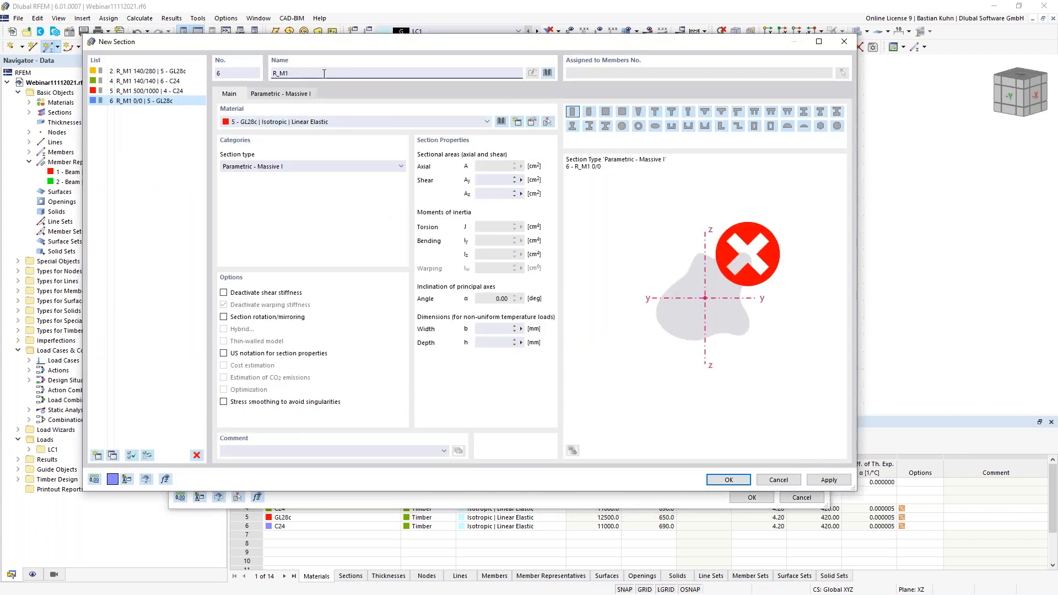
type("140/260")
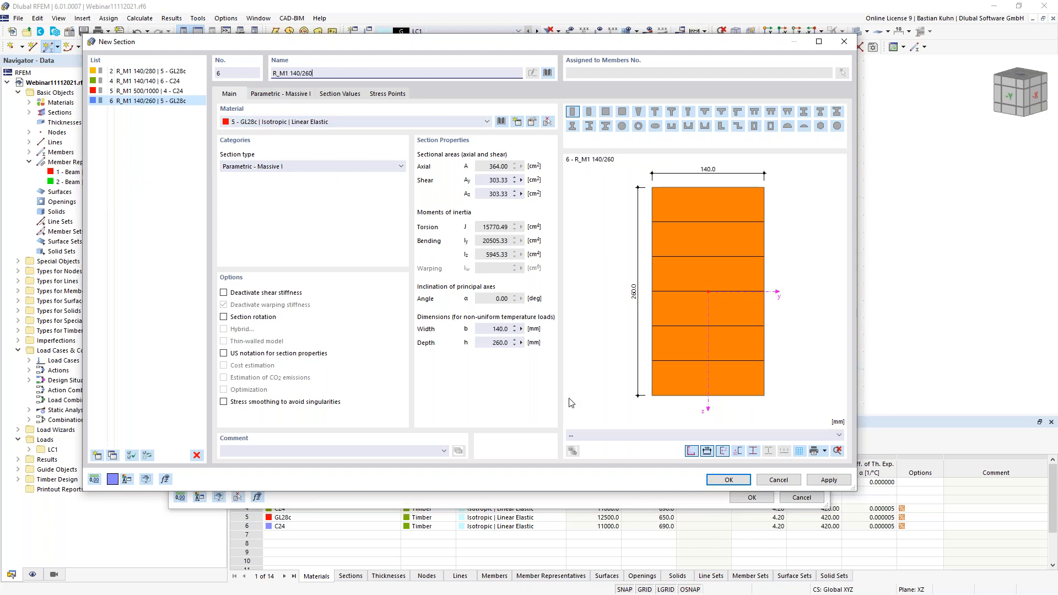
left_click(727, 480)
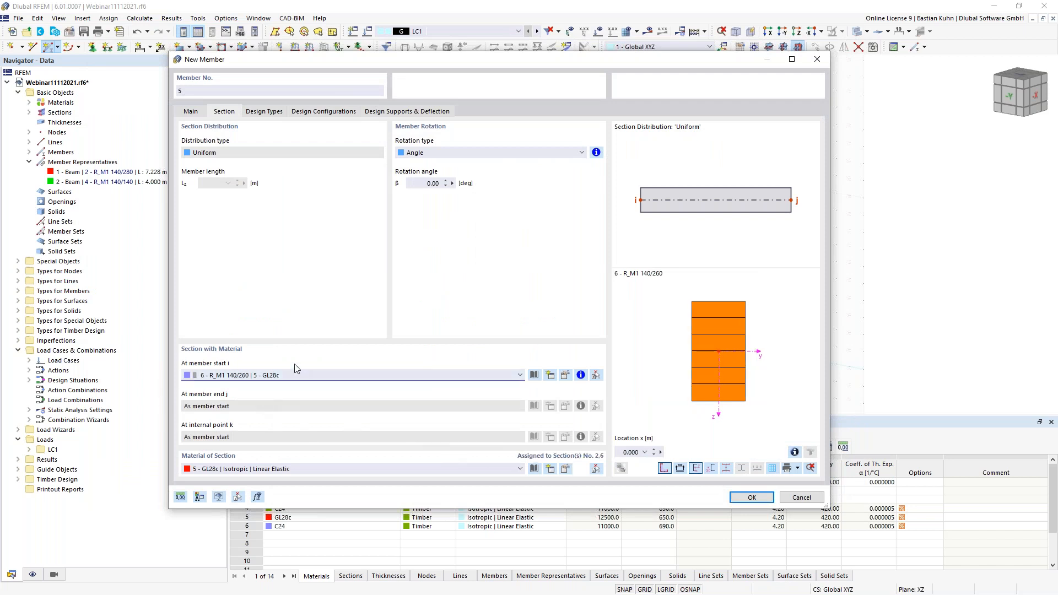
Step: Place the truss member as a tie between the top nodes of the two columns
left_click(750, 498)
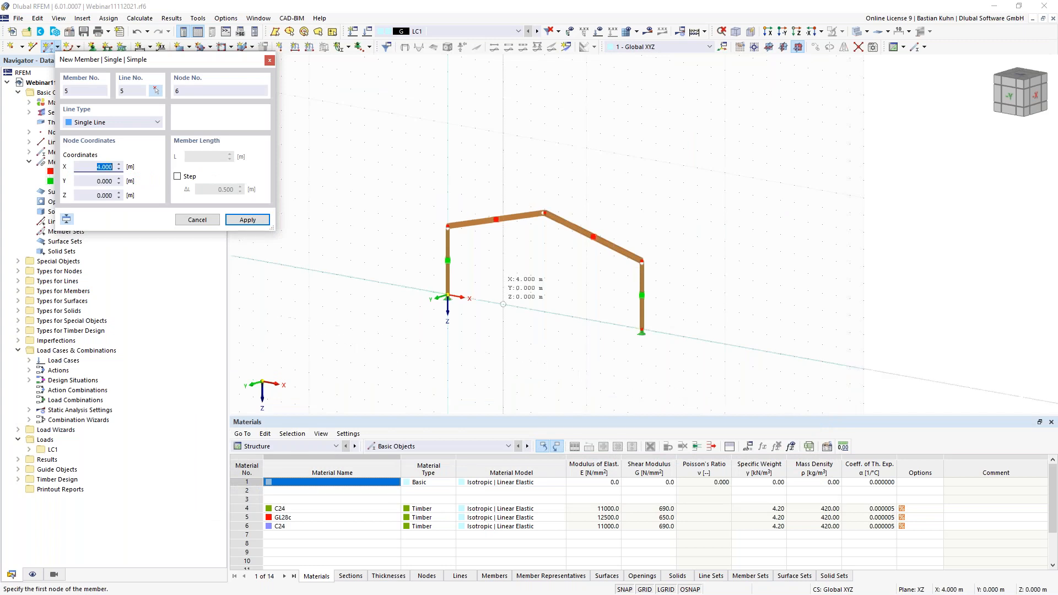
scroll(451, 241, "up", 3)
left_click(444, 213)
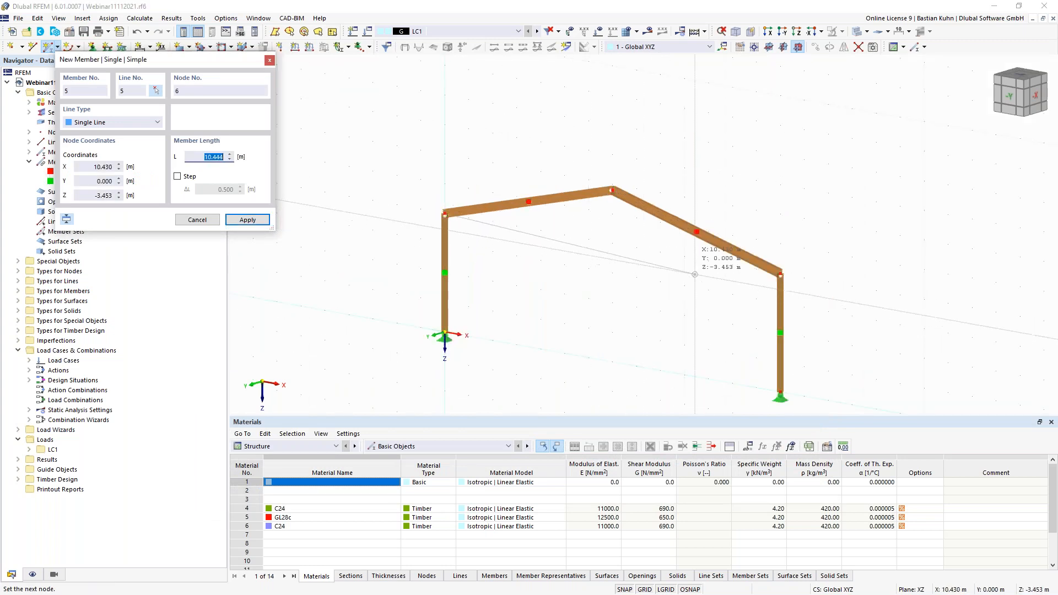
left_click(780, 273)
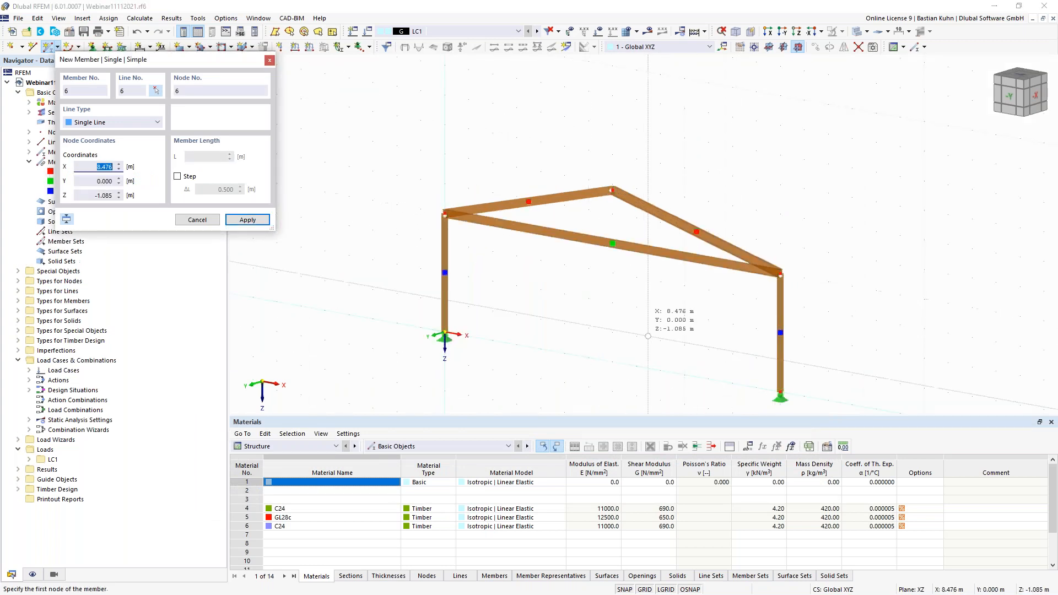
key("Escape")
scroll(503, 272, "down", 3)
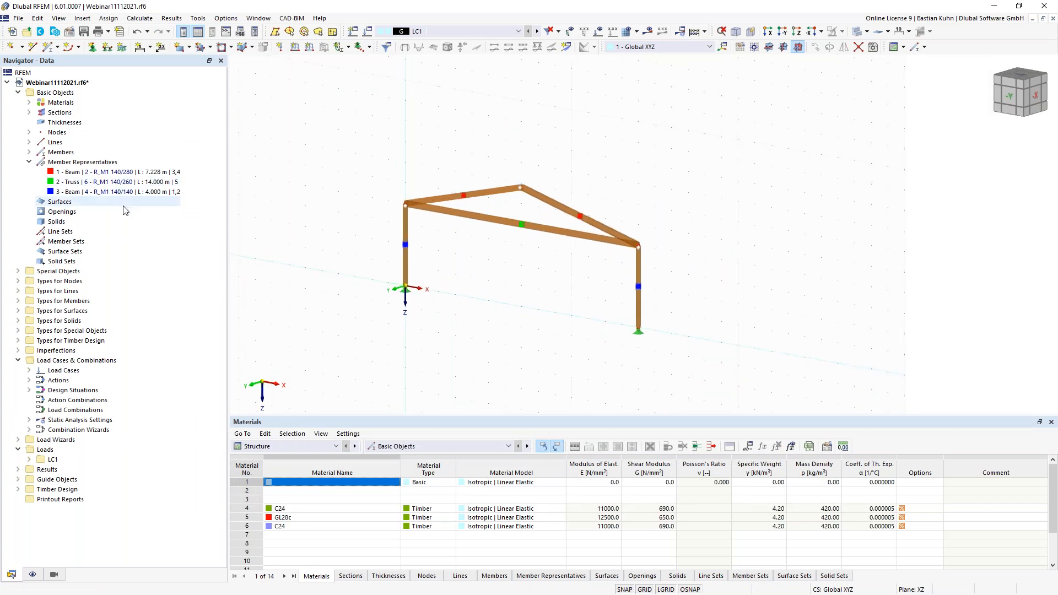
Step: Add 2 intermediate nodes to each of the two rafters and the tie as 'On Member' nodes without dividing the members
left_click_drag(564, 259, 449, 154)
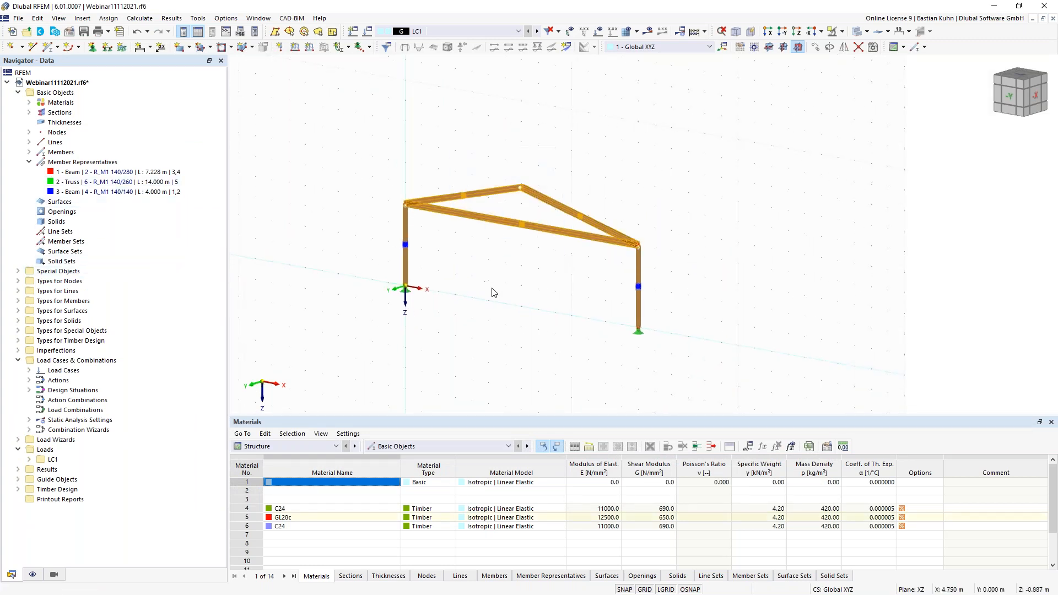
right_click(504, 220)
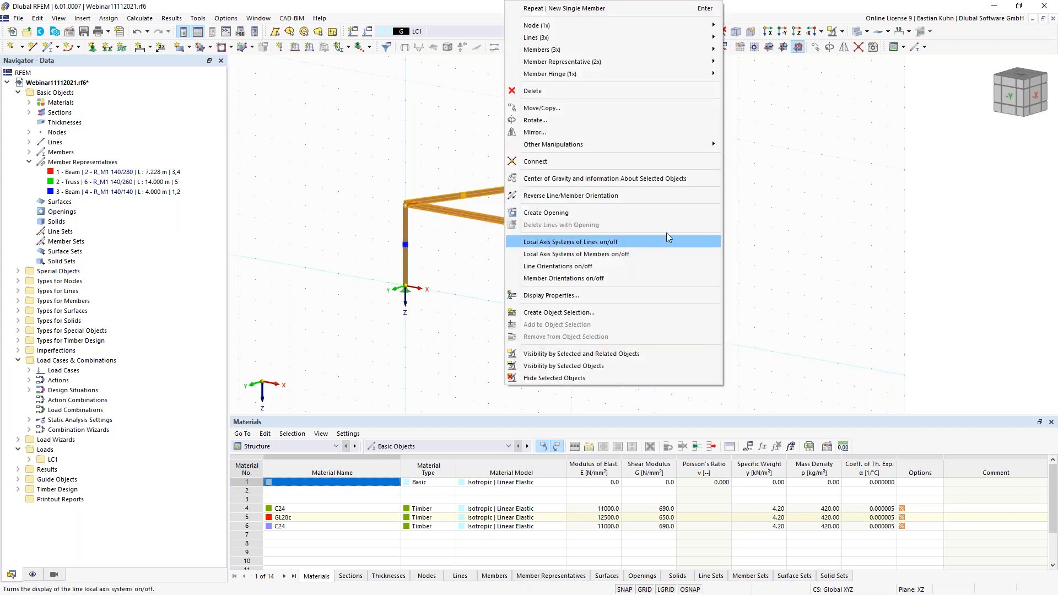
mouse_move(645, 72)
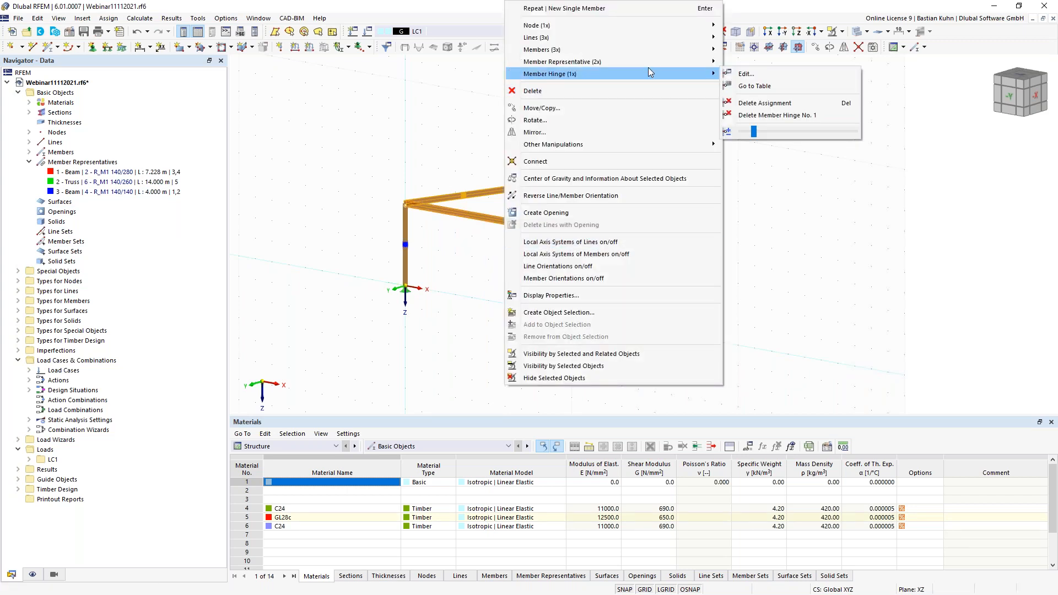
mouse_move(677, 50)
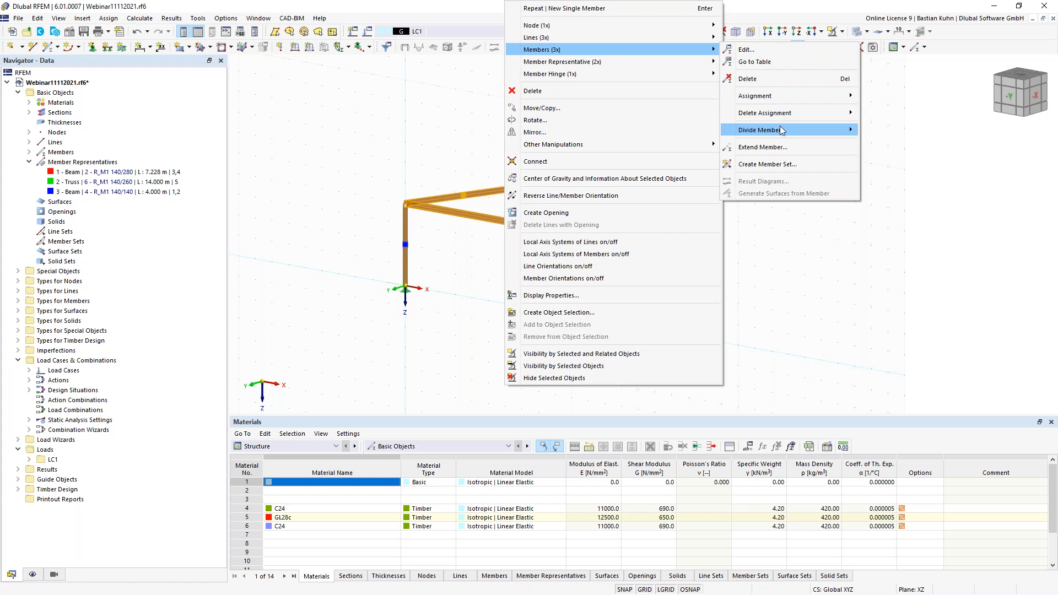
left_click(881, 142)
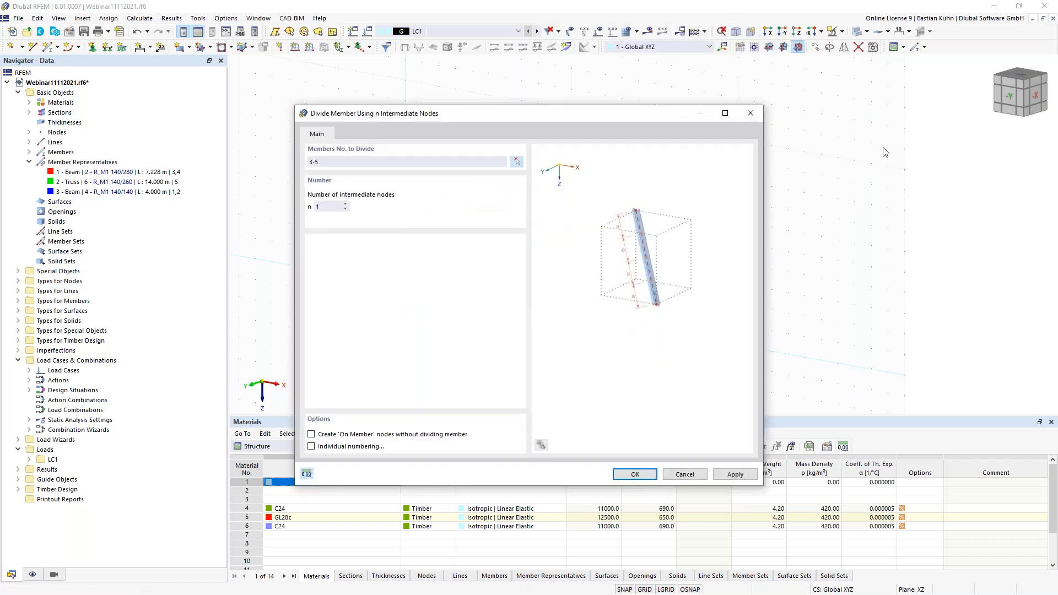
left_click(345, 205)
left_click(311, 435)
left_click(634, 475)
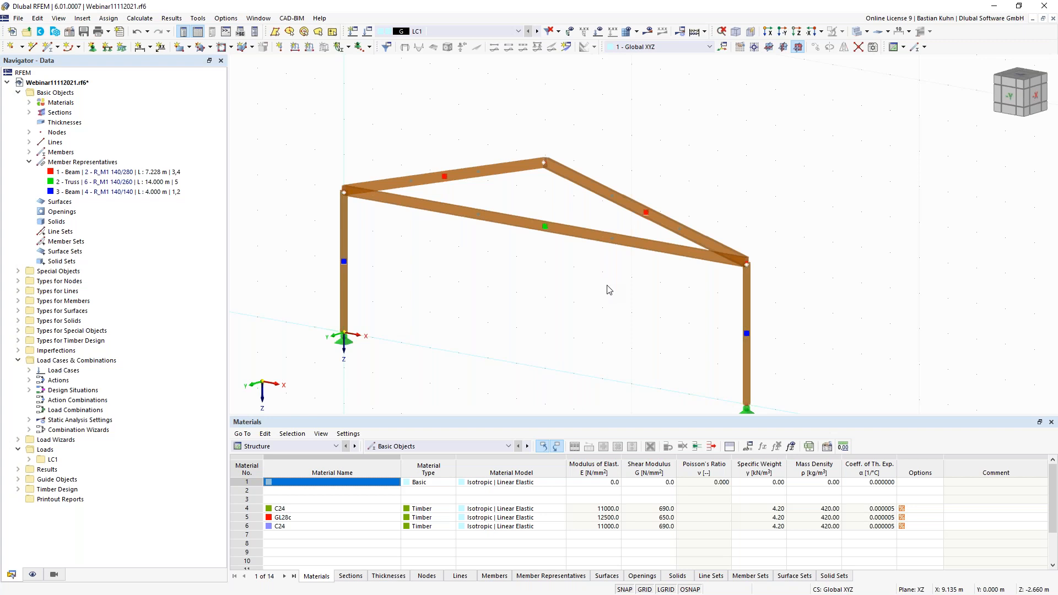
Step: Start another member of type Truss and create section R_M1 120/120 in material 6 - C24 for it
left_click(48, 46)
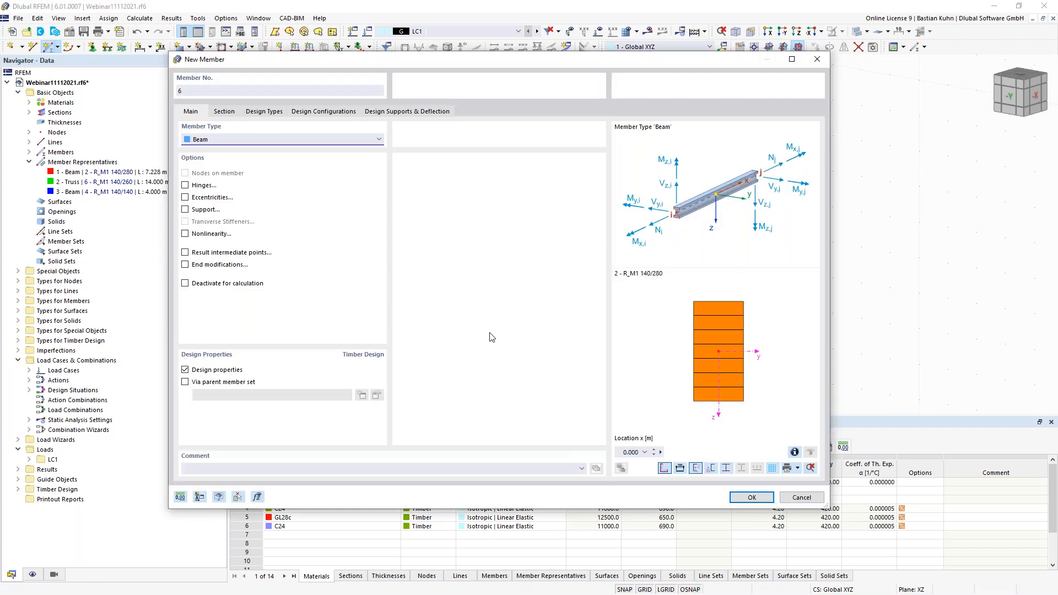
left_click(225, 139)
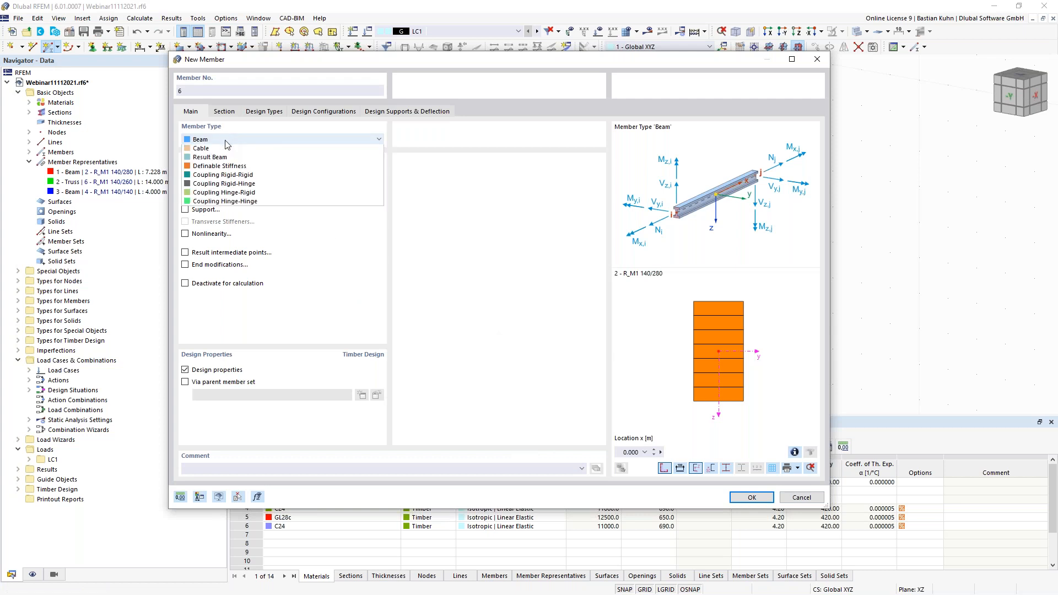
left_click(232, 176)
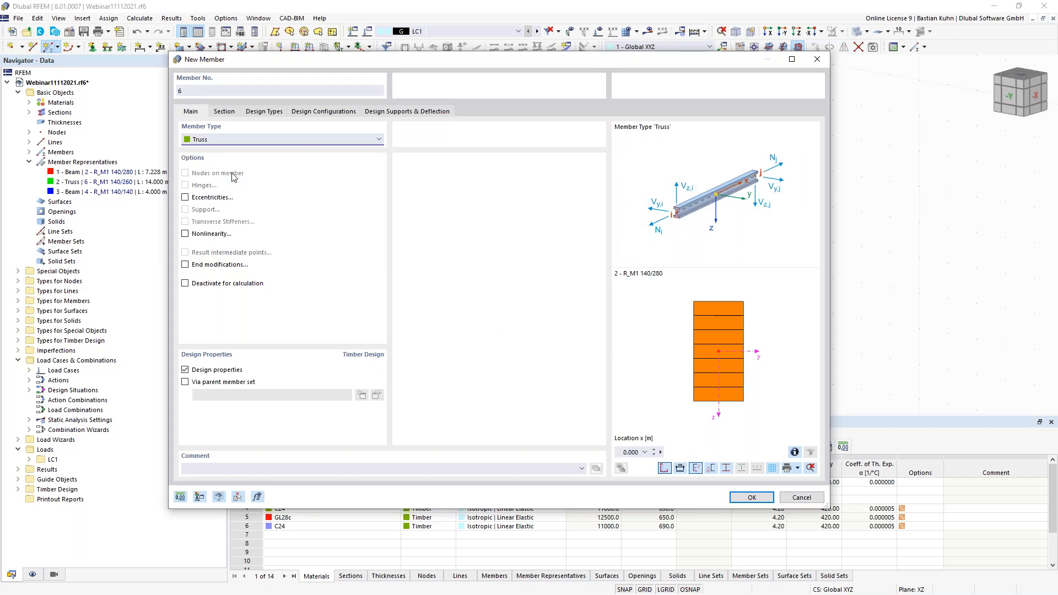
left_click(225, 112)
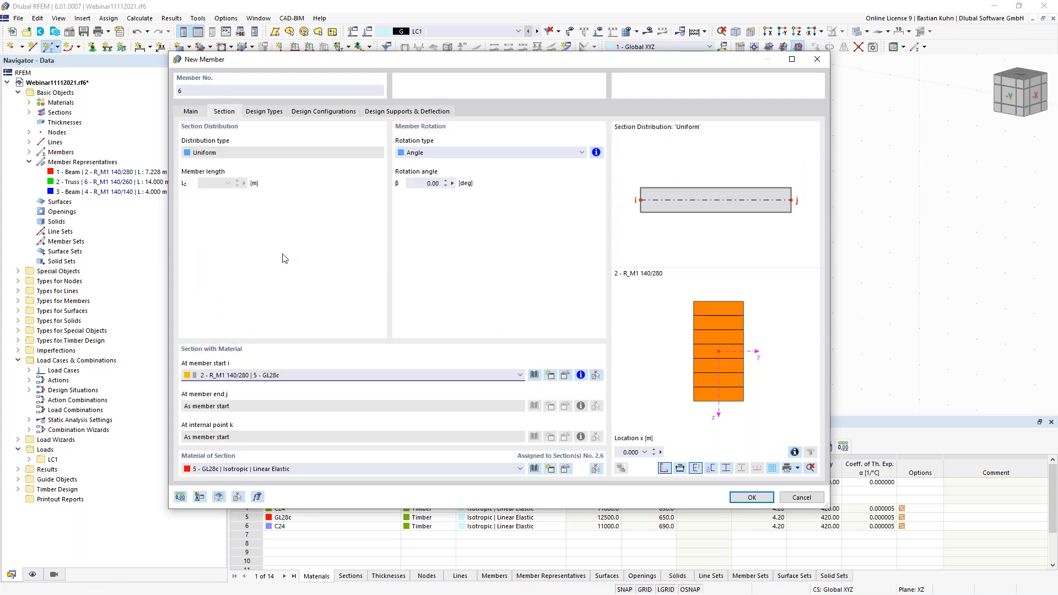
left_click(549, 376)
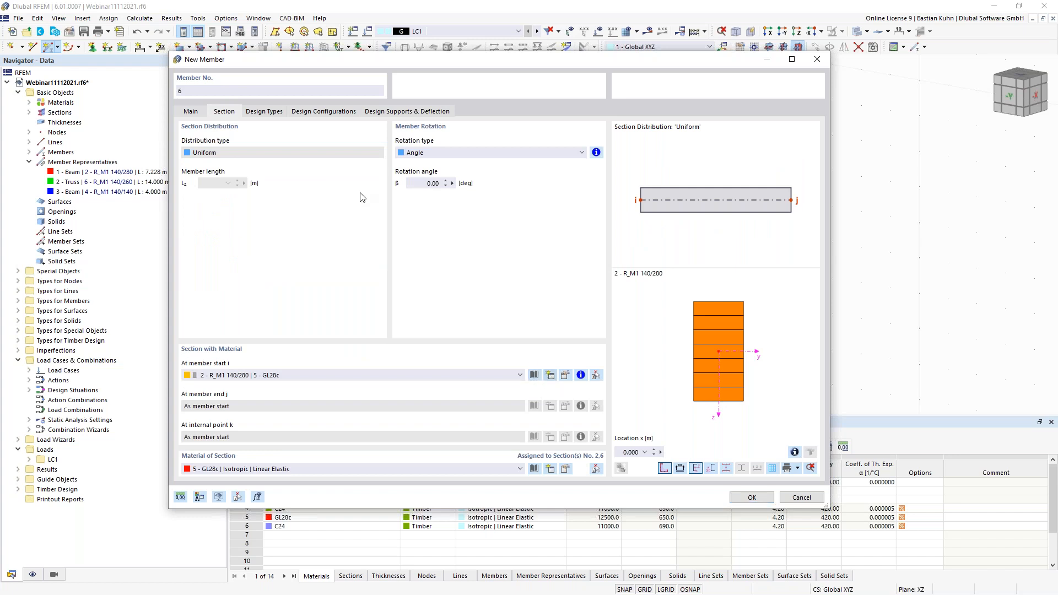
left_click_drag(316, 72, 290, 73)
type("12")
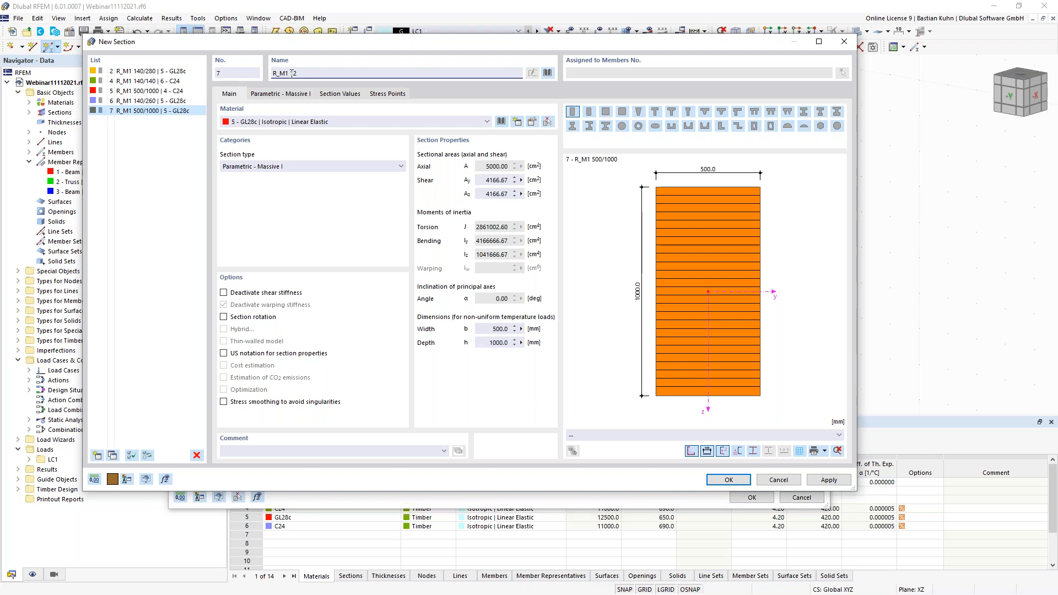
type("0/120")
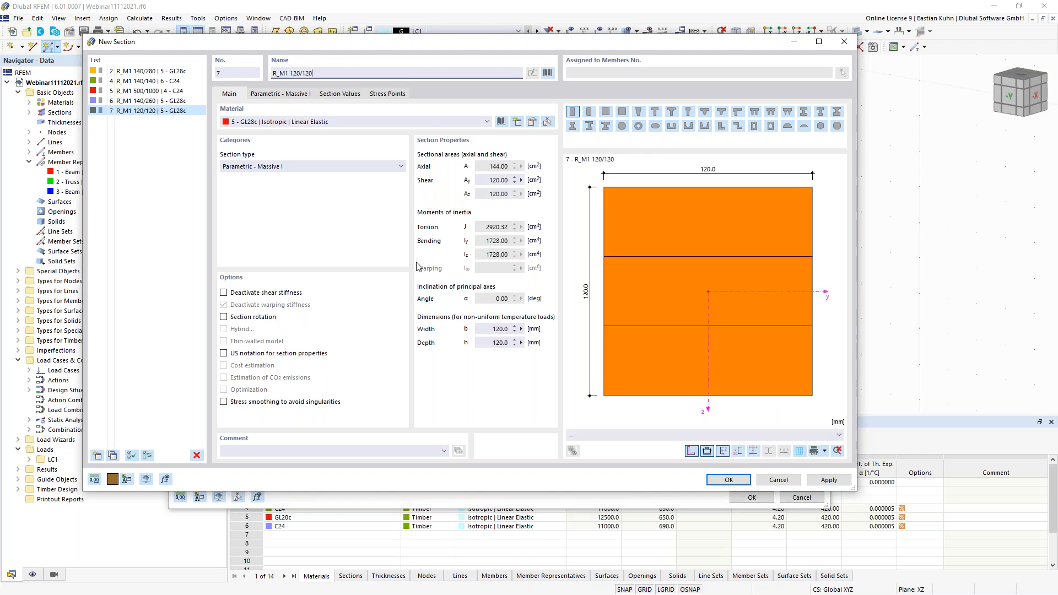
left_click(433, 123)
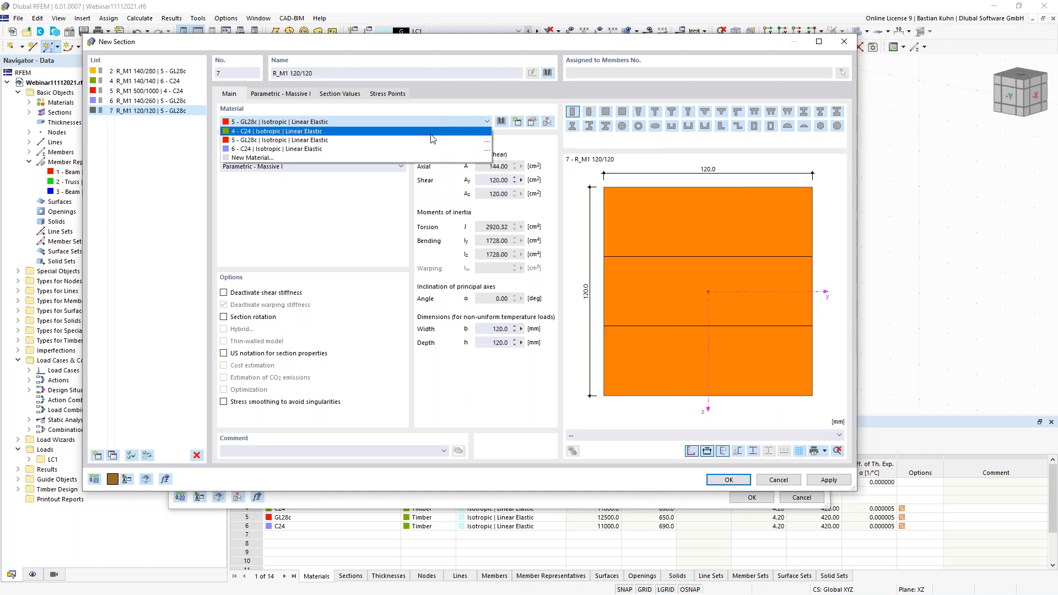
left_click(433, 149)
left_click(722, 479)
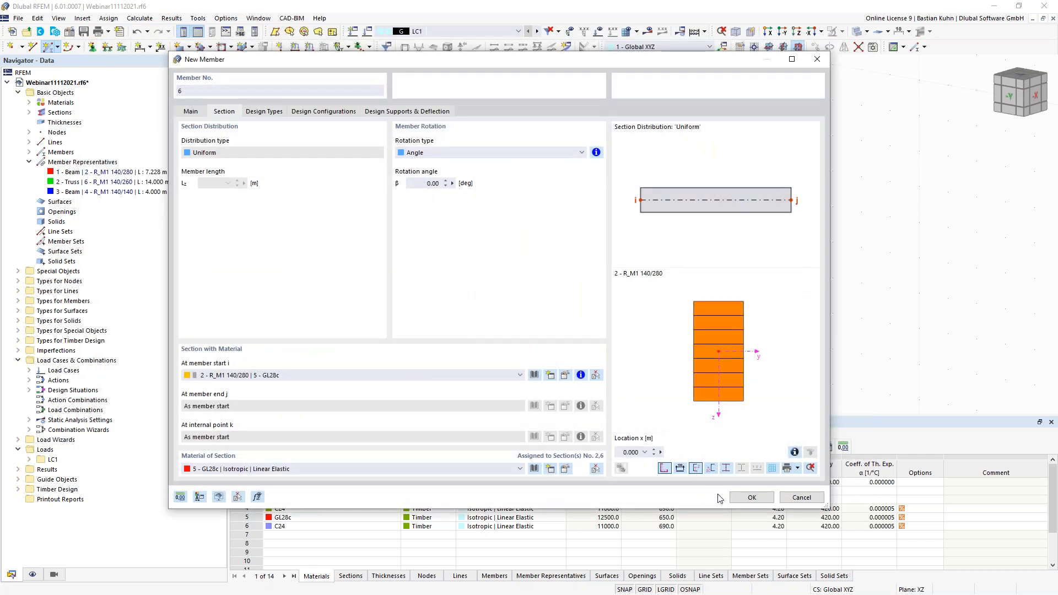
Step: Place three web members connecting the tie's origin-side intermediate node to the adjacent rafter's two intermediate nodes and to the ridge
left_click(742, 489)
scroll(465, 204, "up", 4)
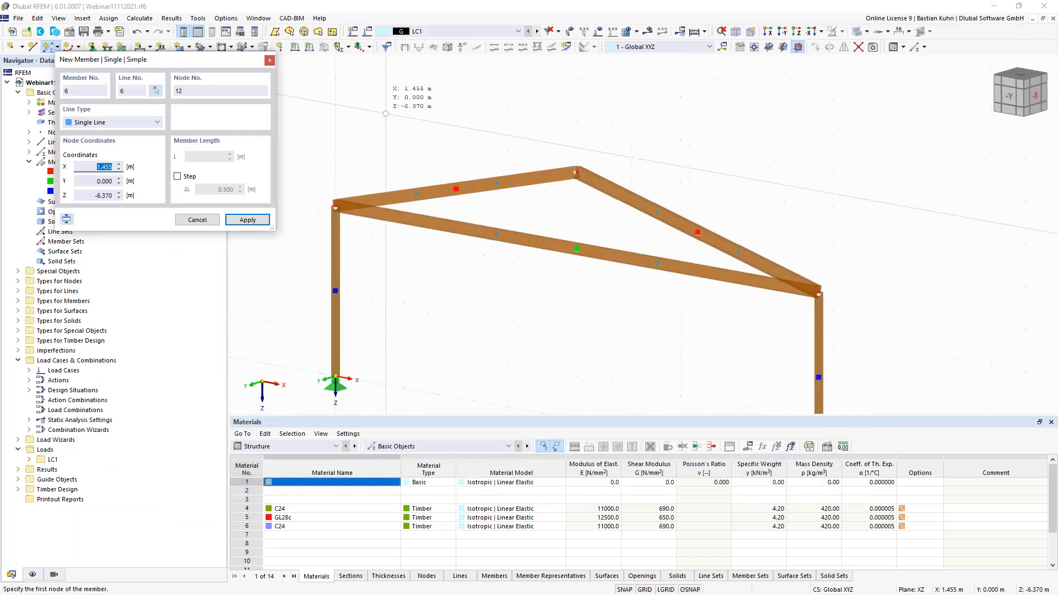
scroll(352, 129, "down", 3)
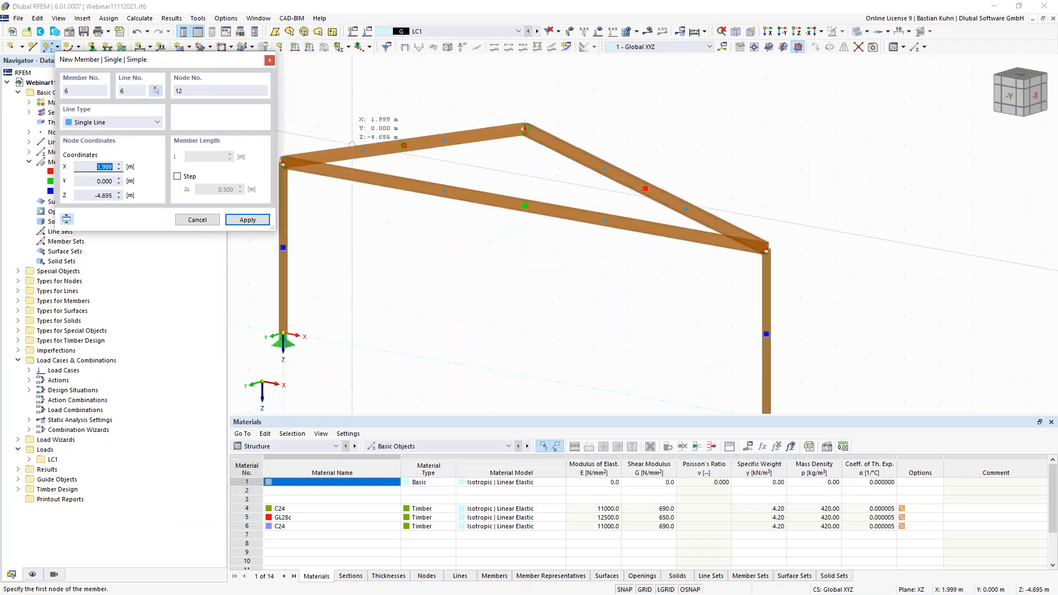
left_click(283, 162)
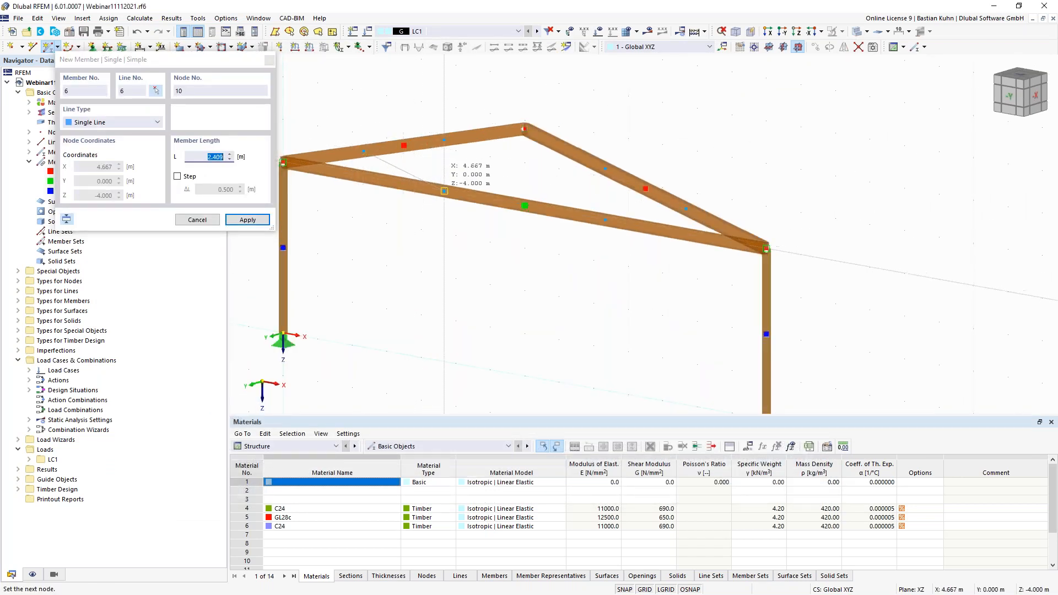
left_click(444, 190)
left_click(444, 190)
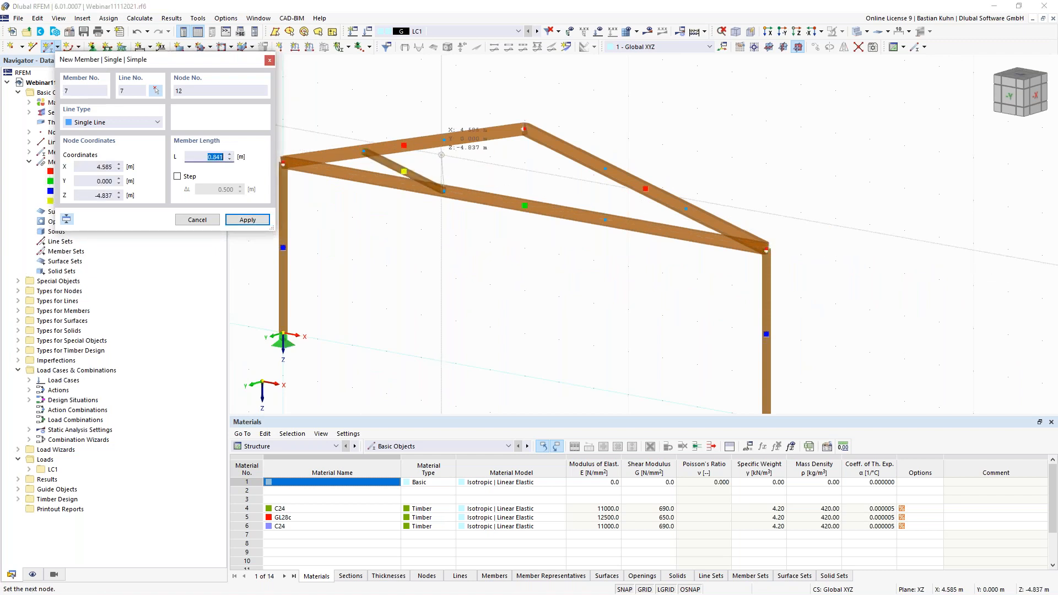
left_click(445, 195)
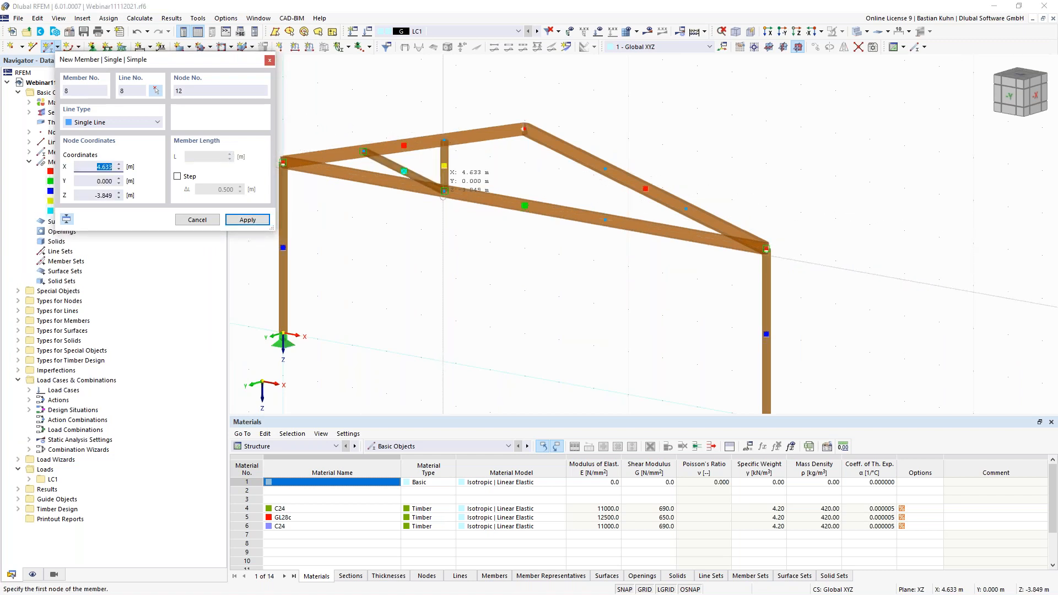
left_click(444, 192)
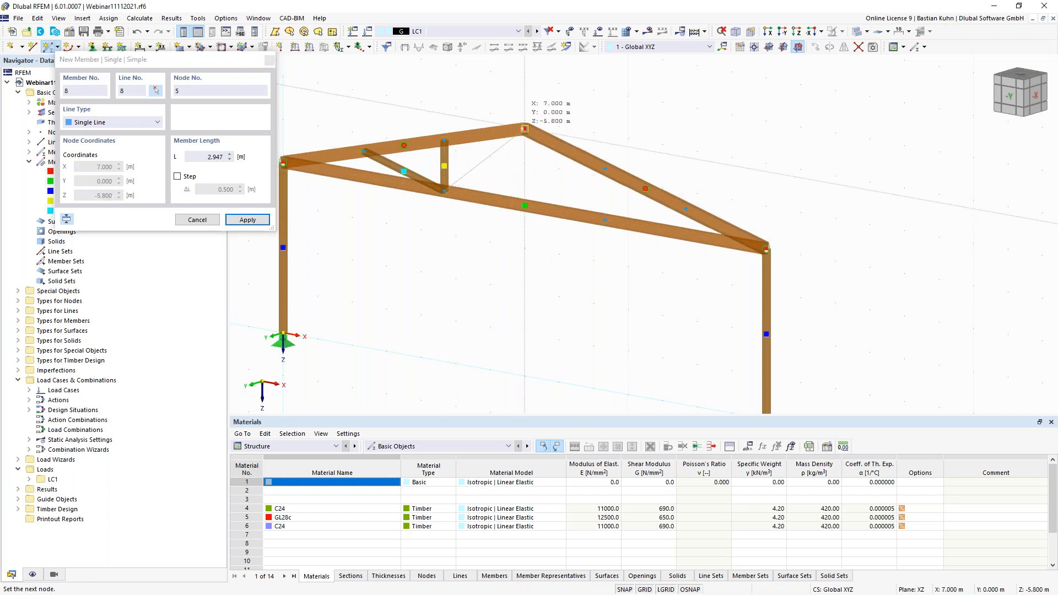
left_click(525, 129)
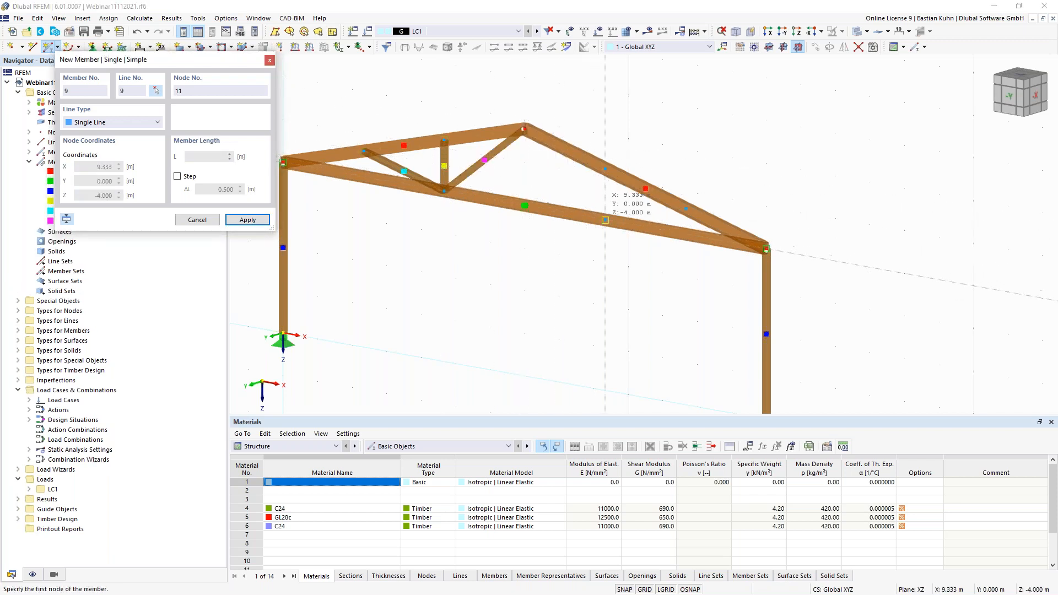
Step: Place three web members from the tie's far intermediate node to the ridge and to the adjacent rafter's two intermediate nodes
left_click(604, 220)
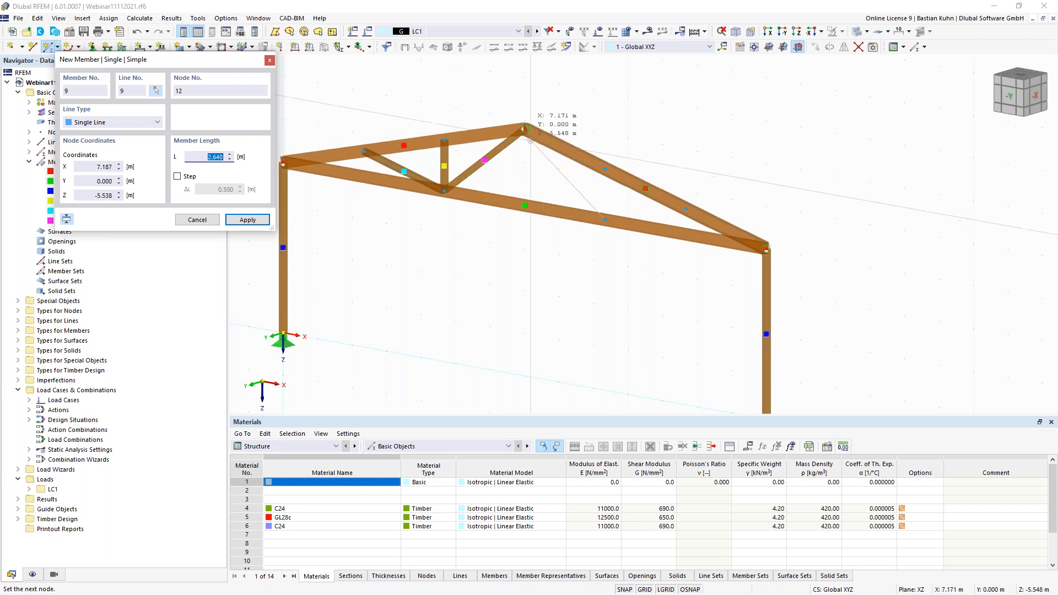
left_click(525, 130)
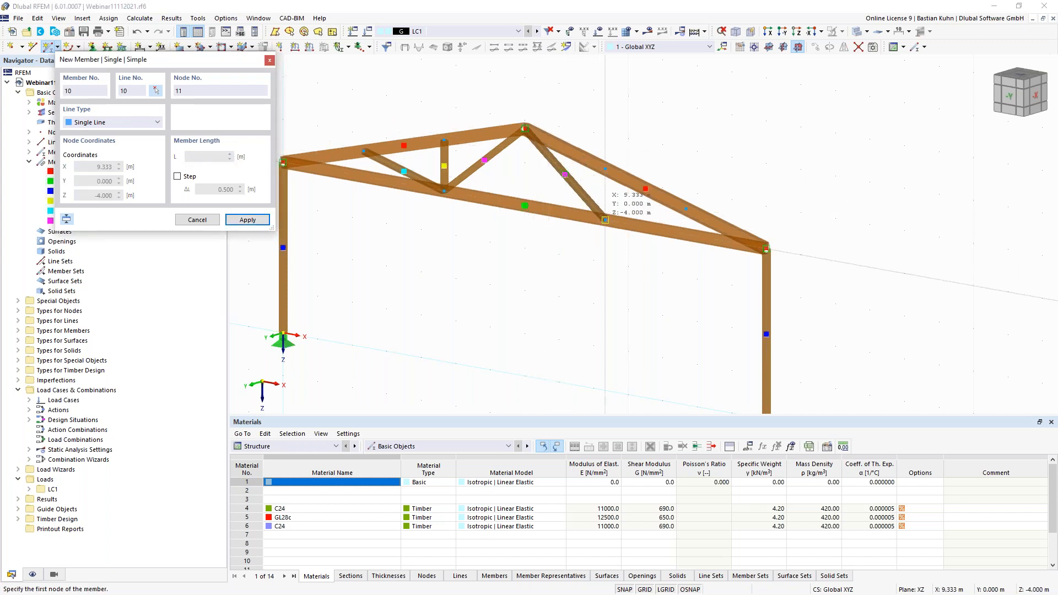
left_click(605, 220)
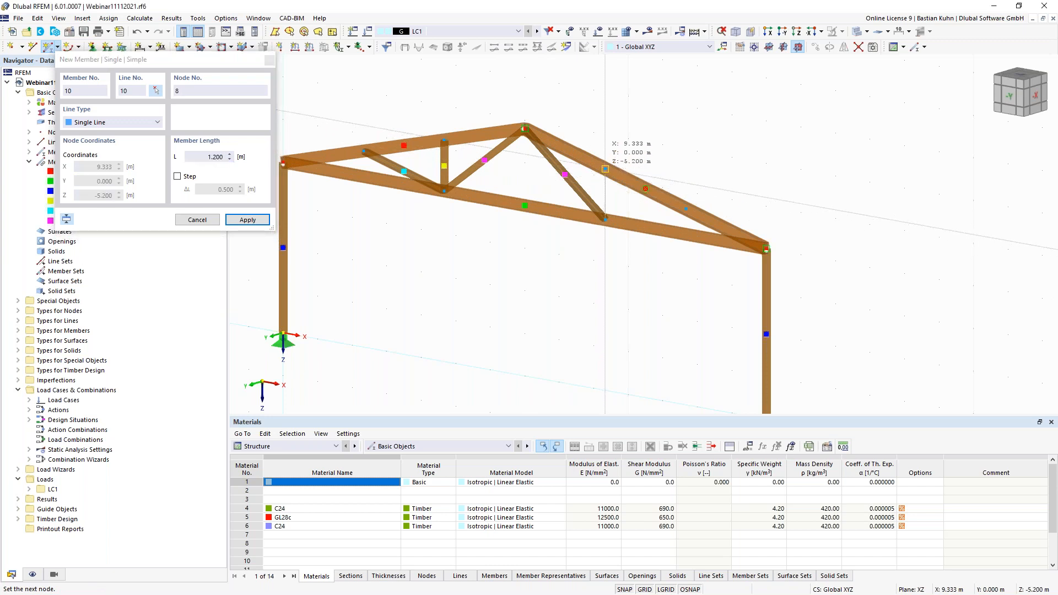
left_click(609, 214)
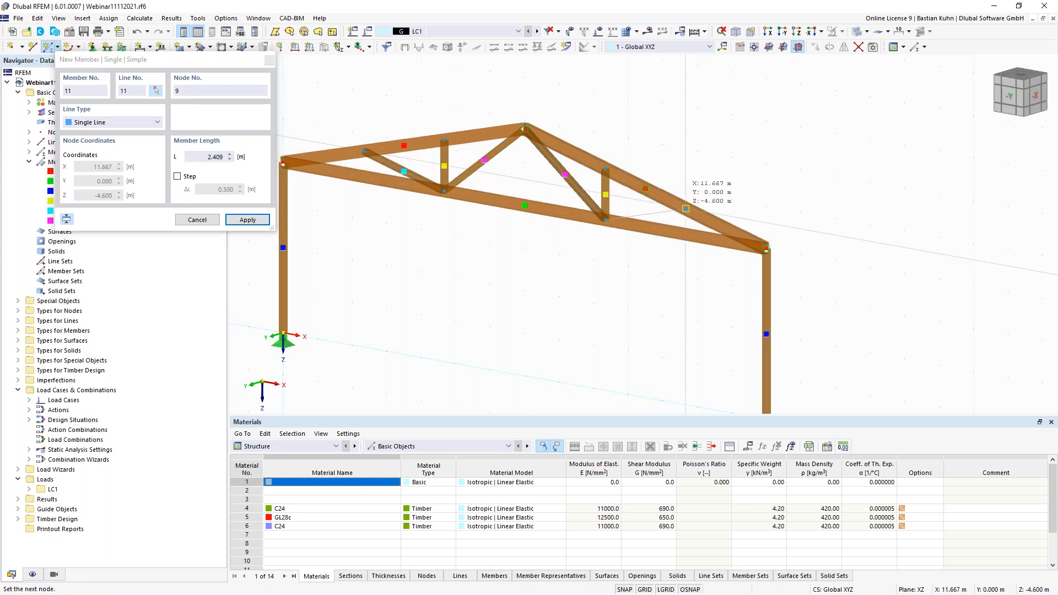
left_click(685, 208)
key("Escape")
Step: Apply a uniform member load of 2 kN/m in the global Z direction to both rafters in load case LC1
scroll(582, 282, "down", 2)
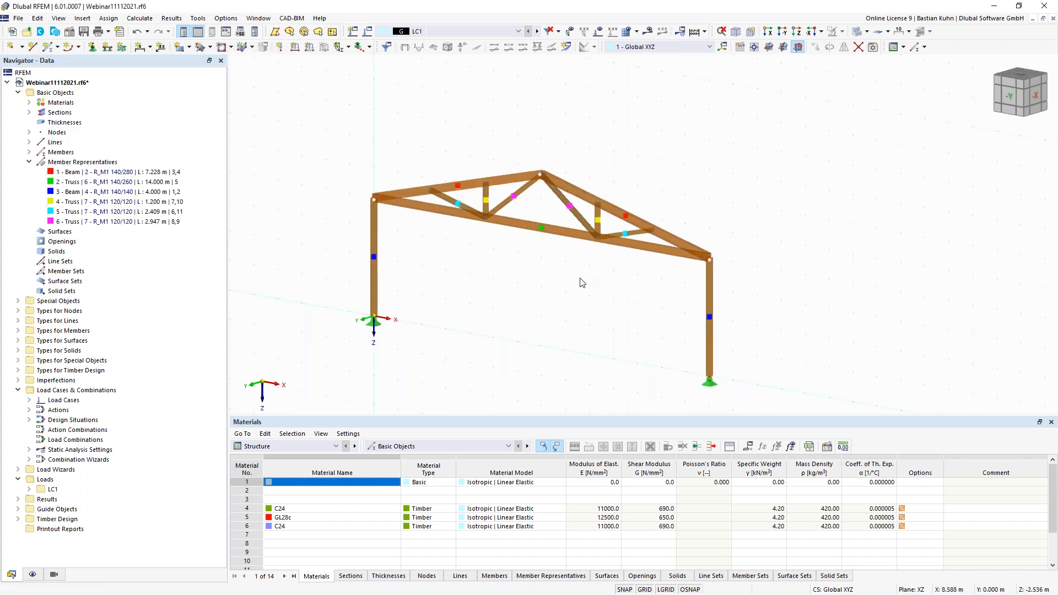
middle_click_drag(555, 302, 495, 279)
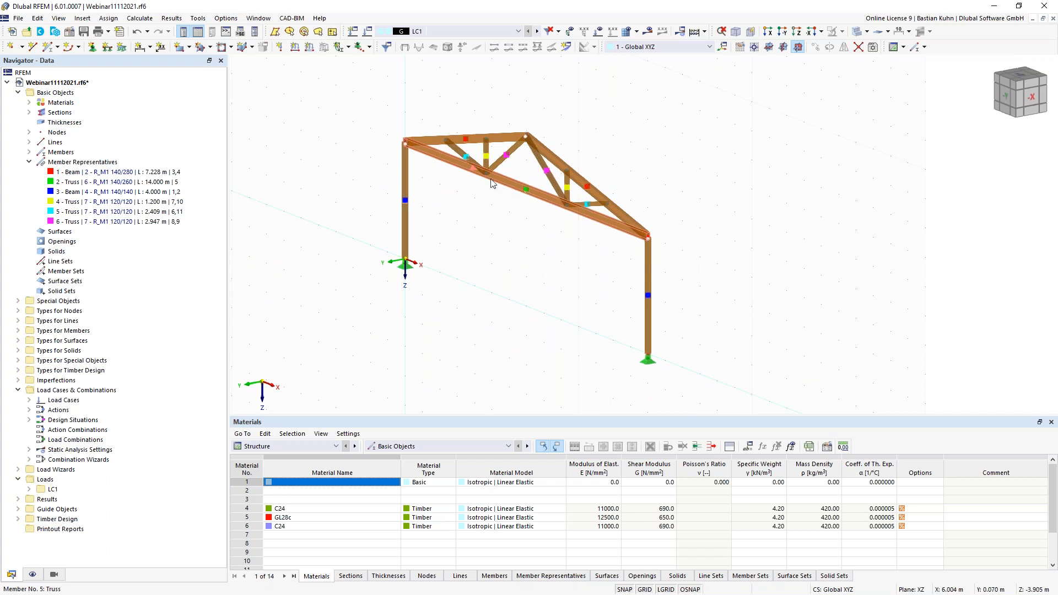
middle_click_drag(416, 276, 458, 287, "ctrl")
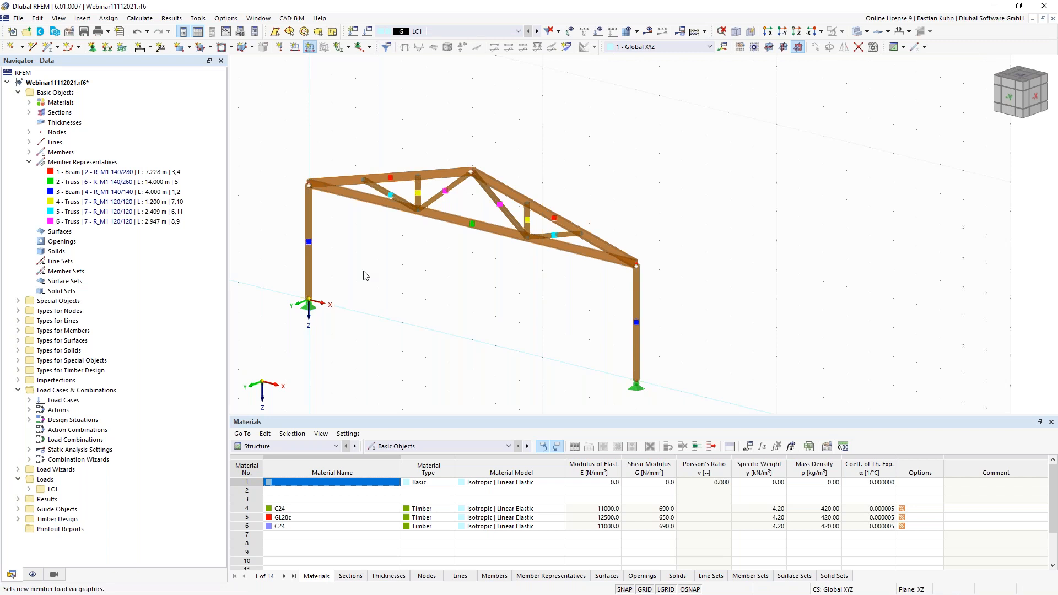
left_click(439, 195)
type("2")
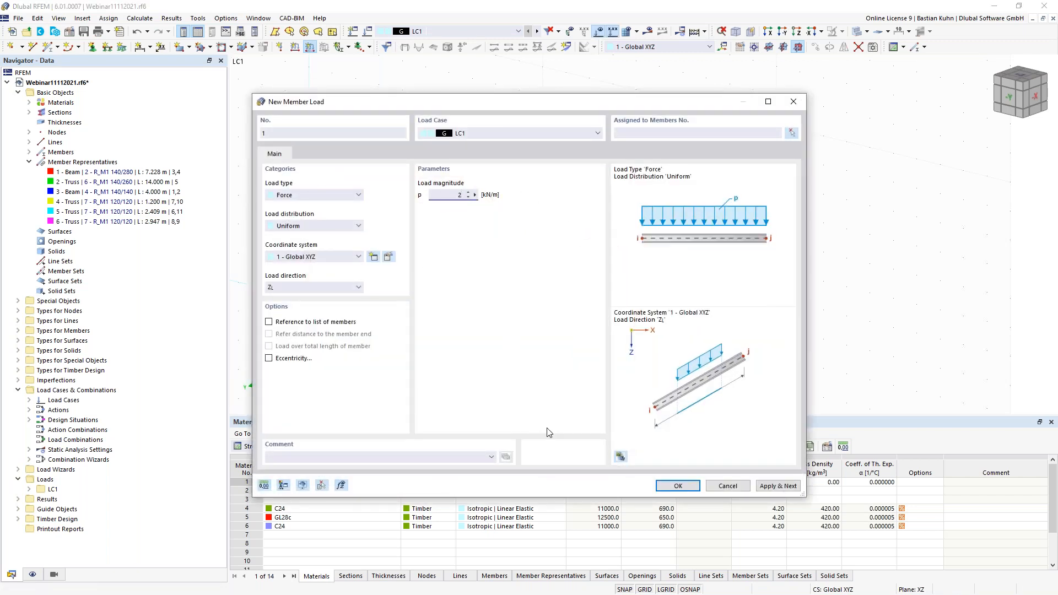
left_click(677, 485)
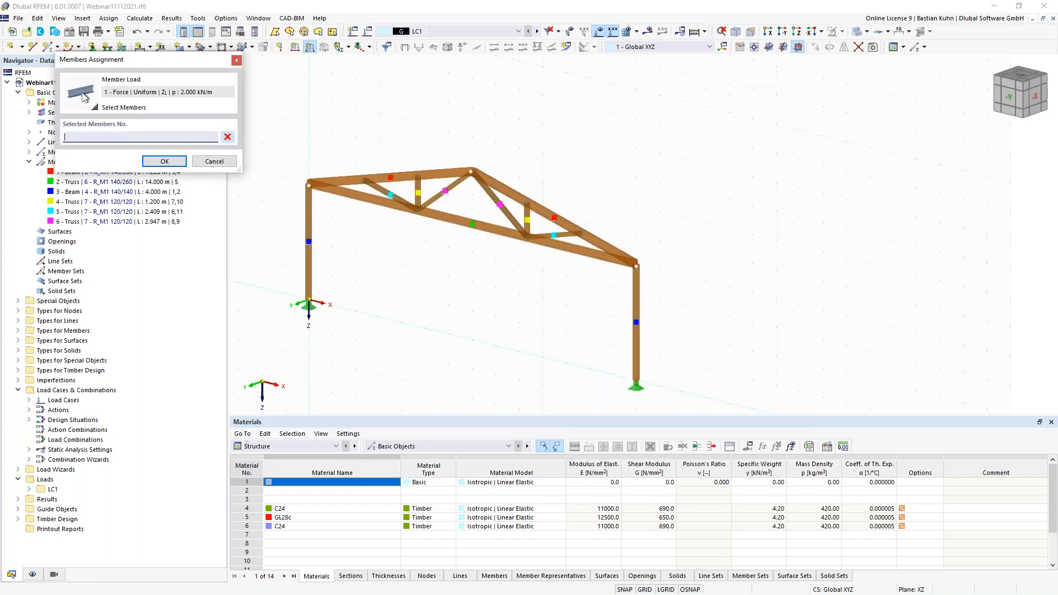
left_click(407, 175)
left_click(513, 197)
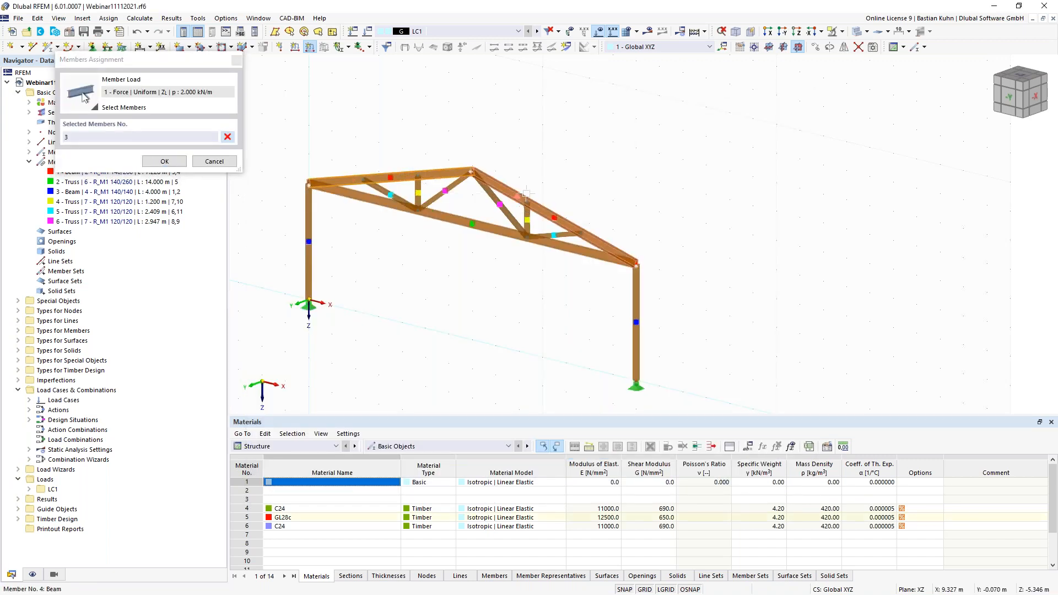
left_click(164, 161)
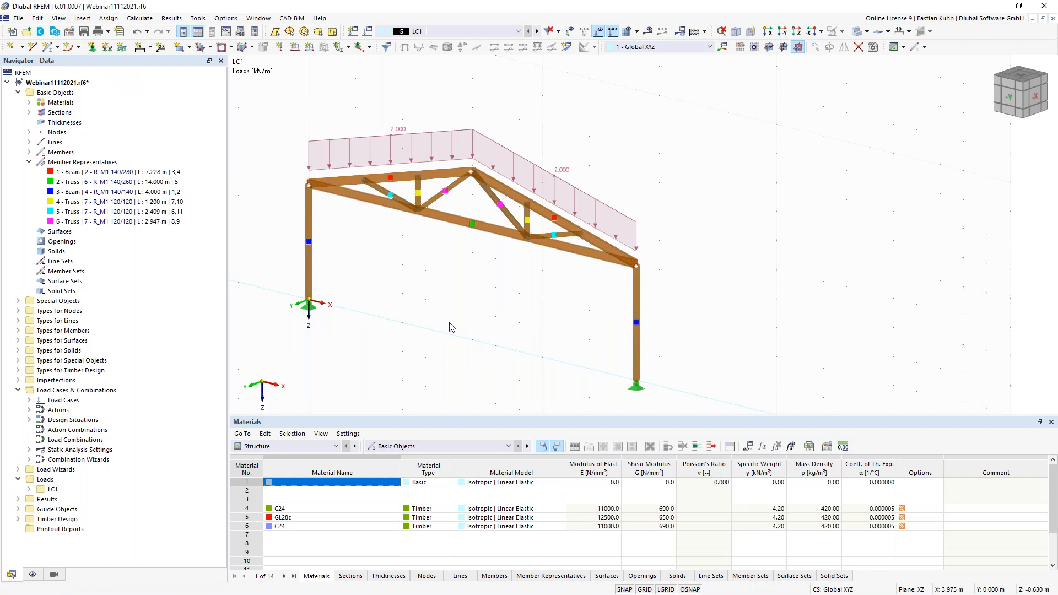
Step: Select the whole frame and set up 4 copies displaced by X 0 m and Y 5 m per step
scroll(460, 308, "down", 4)
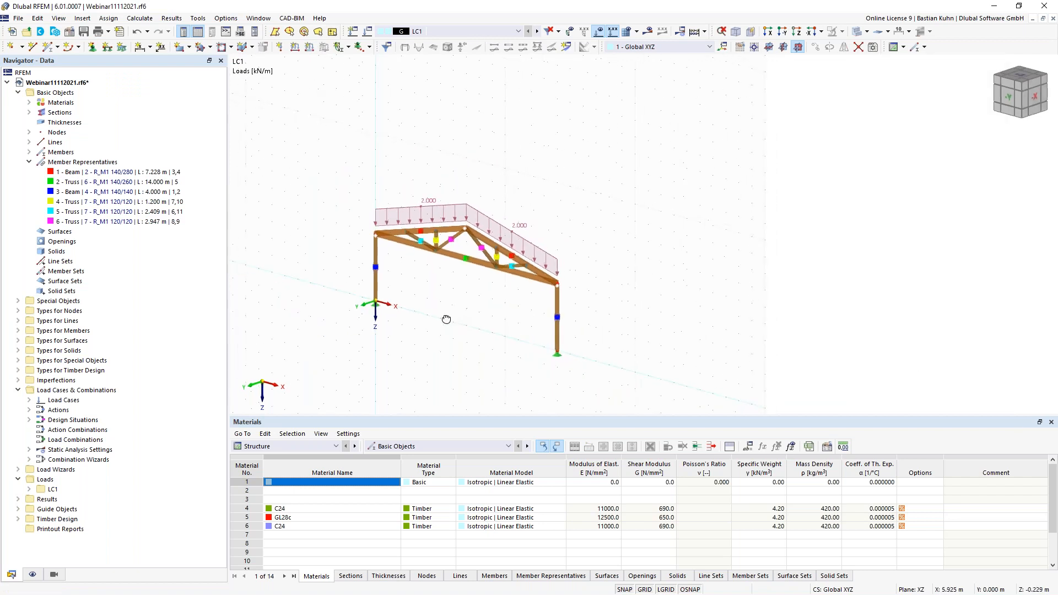
left_click_drag(349, 184, 647, 388)
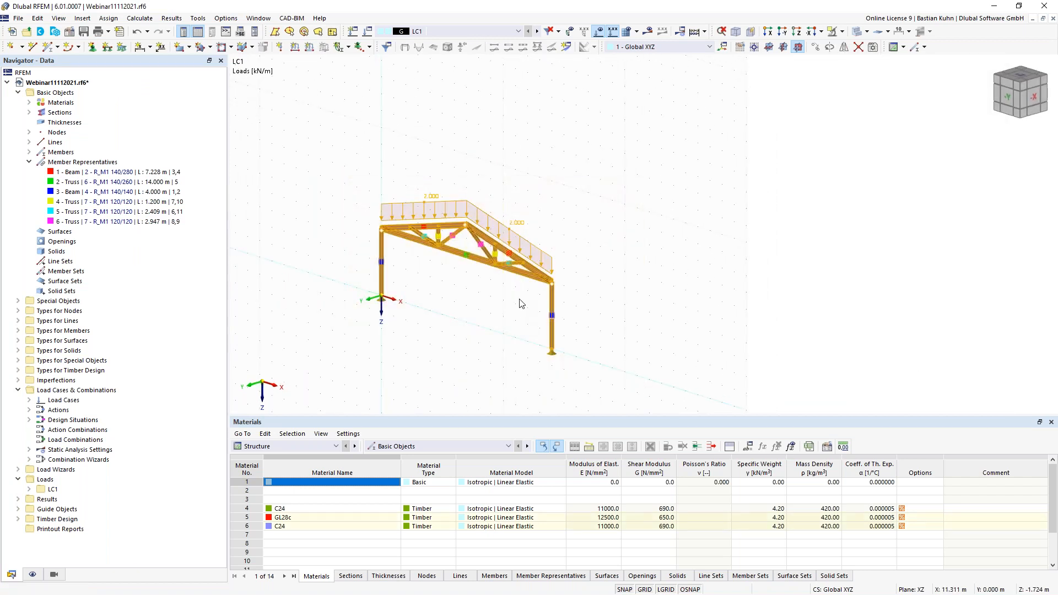
right_click(532, 281)
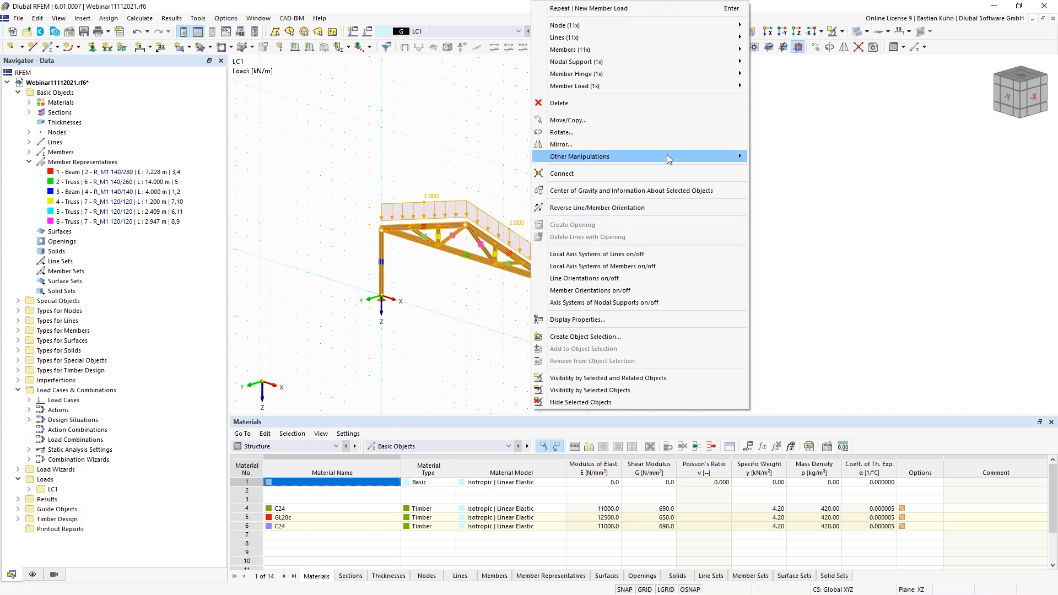
left_click(662, 120)
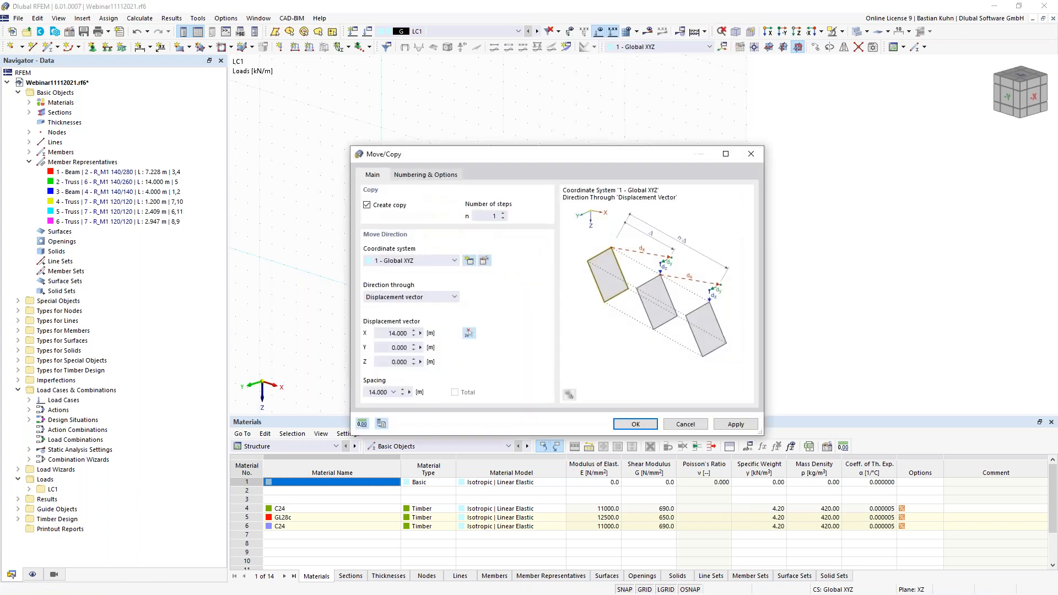
left_click(393, 333)
type("0")
left_click(384, 348)
type("5")
left_click(504, 218)
type("4")
Step: Enable step linking for the copy and have the nodes linked with members
left_click(417, 175)
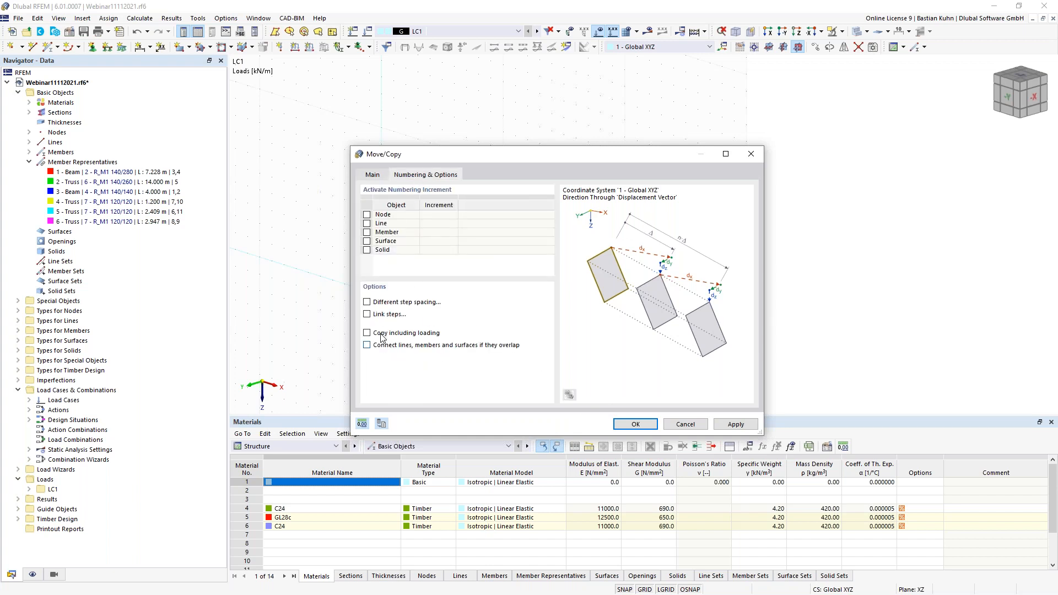
left_click(368, 315)
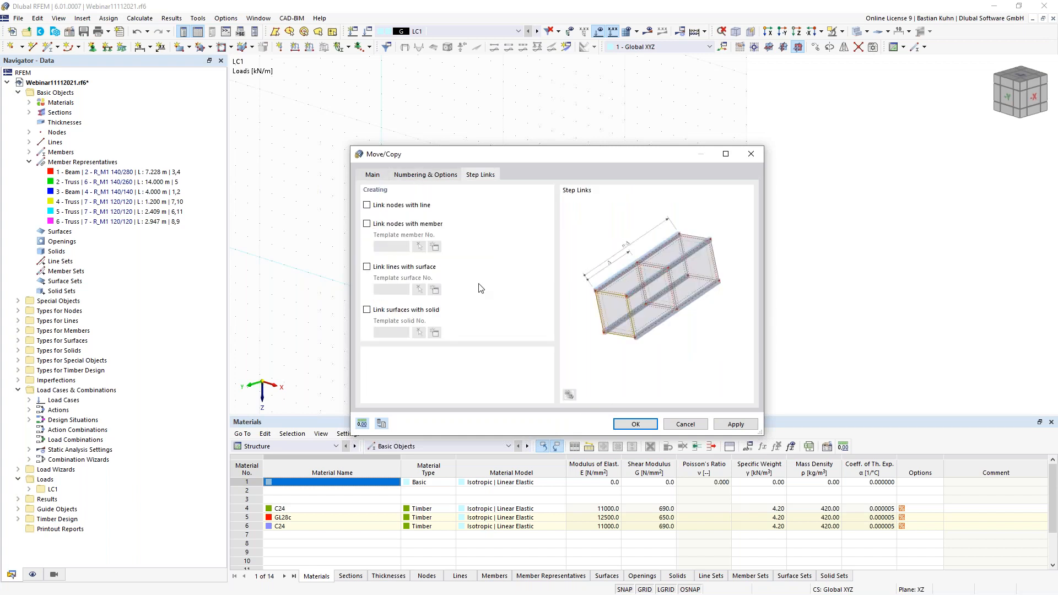
left_click(367, 224)
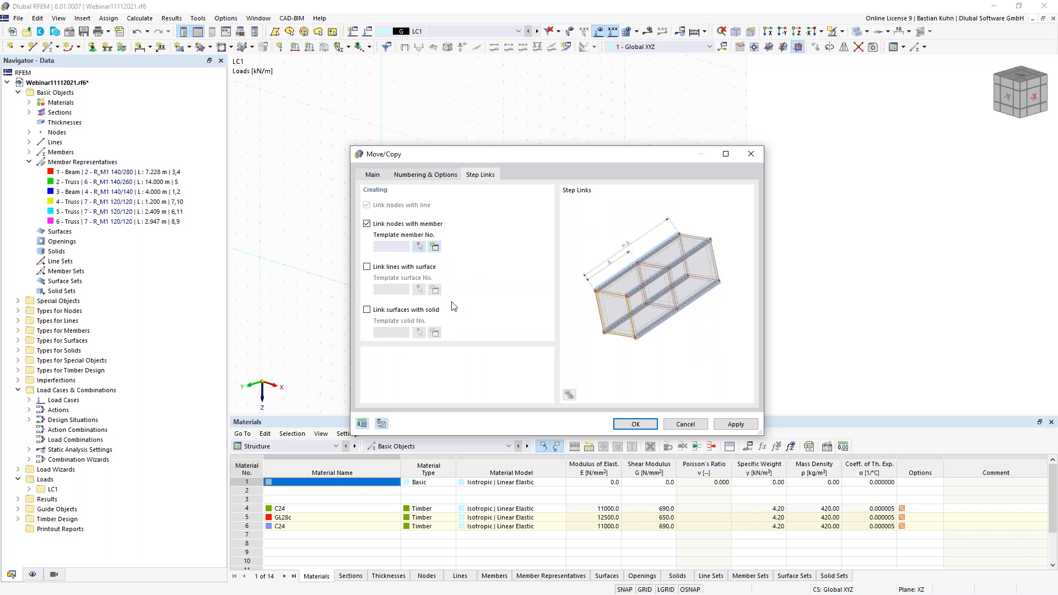
left_click_drag(558, 160, 538, 202)
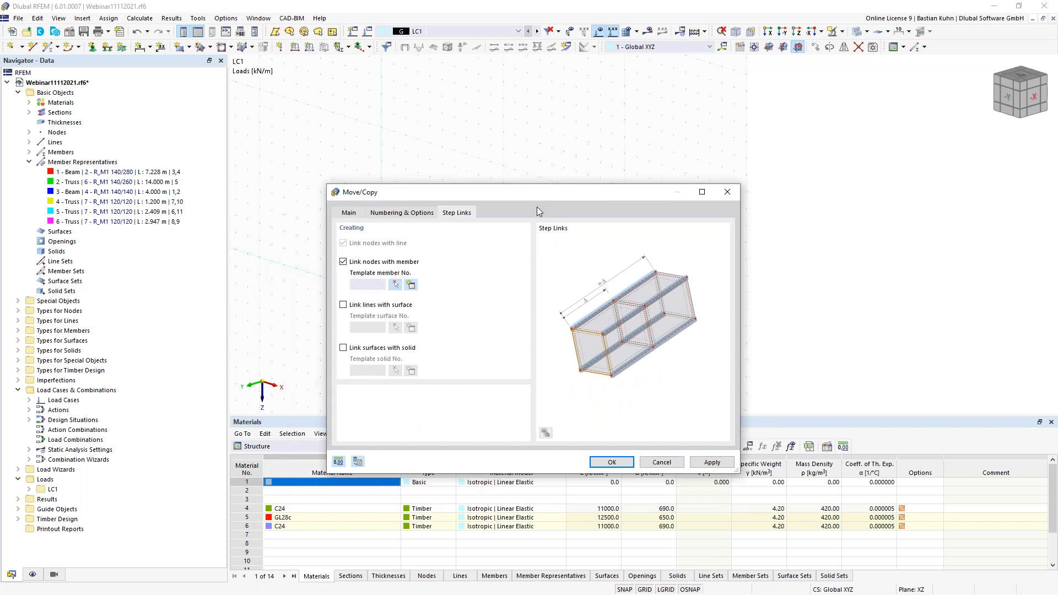
Step: Define the linking template member as a Truss with section R_M1 140/140 in 6 - C24 and create the frame copies
left_click(411, 286)
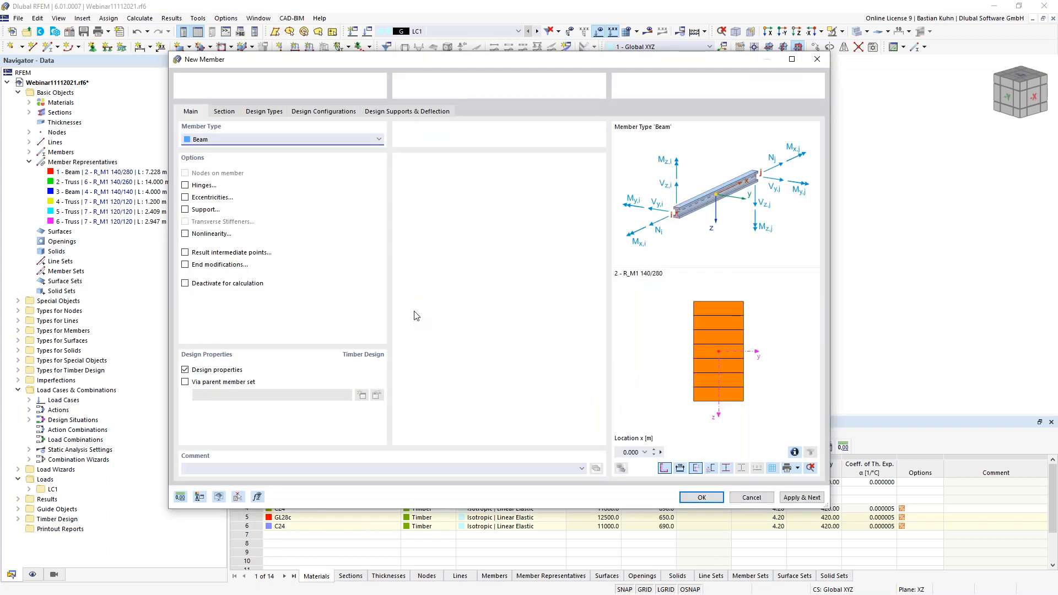
left_click(346, 140)
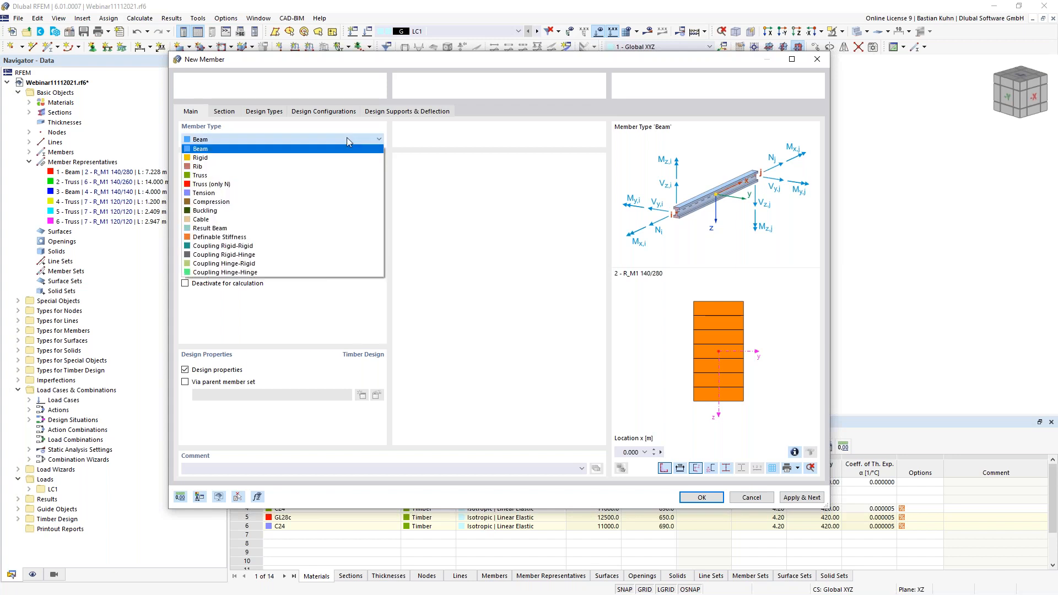
left_click(347, 170)
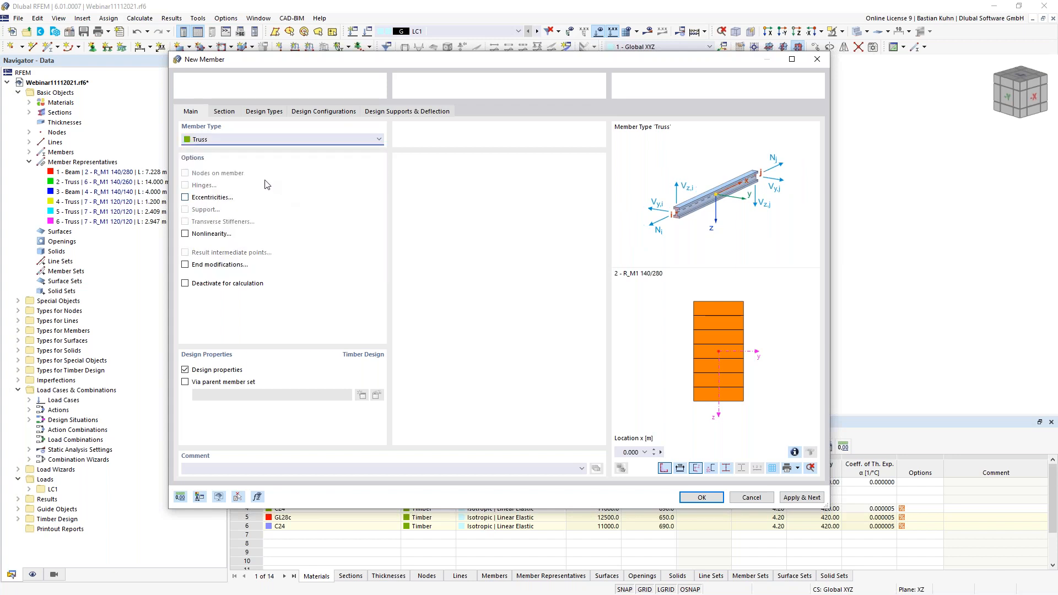
left_click(226, 111)
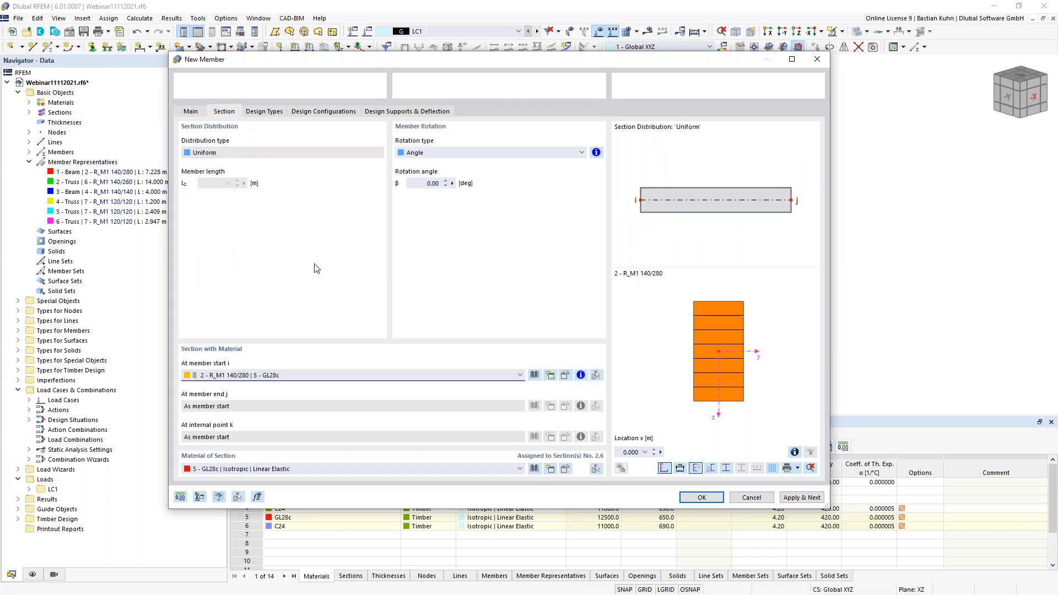
left_click(348, 376)
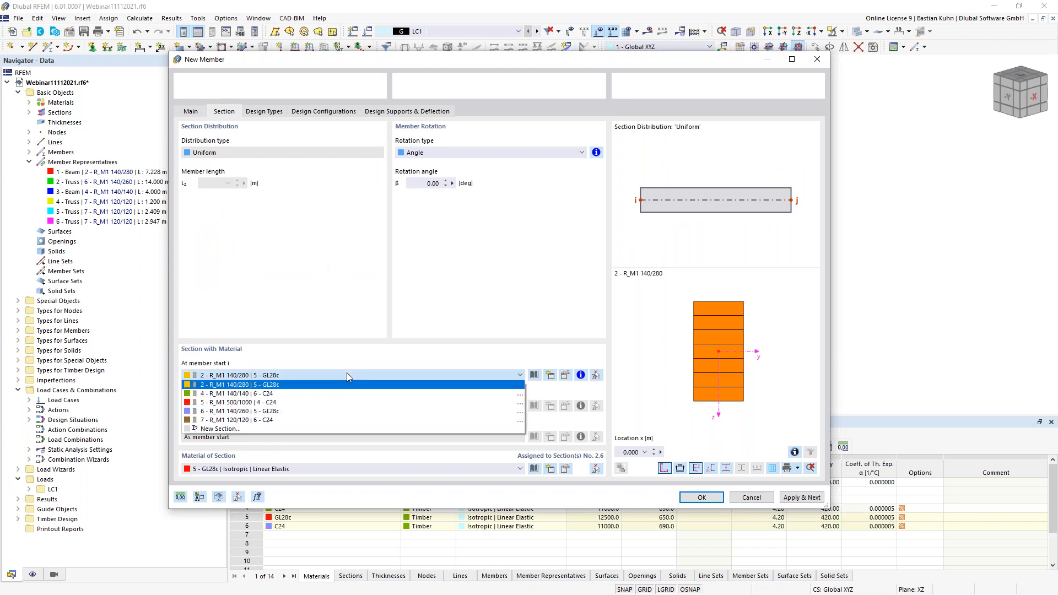
left_click(343, 421)
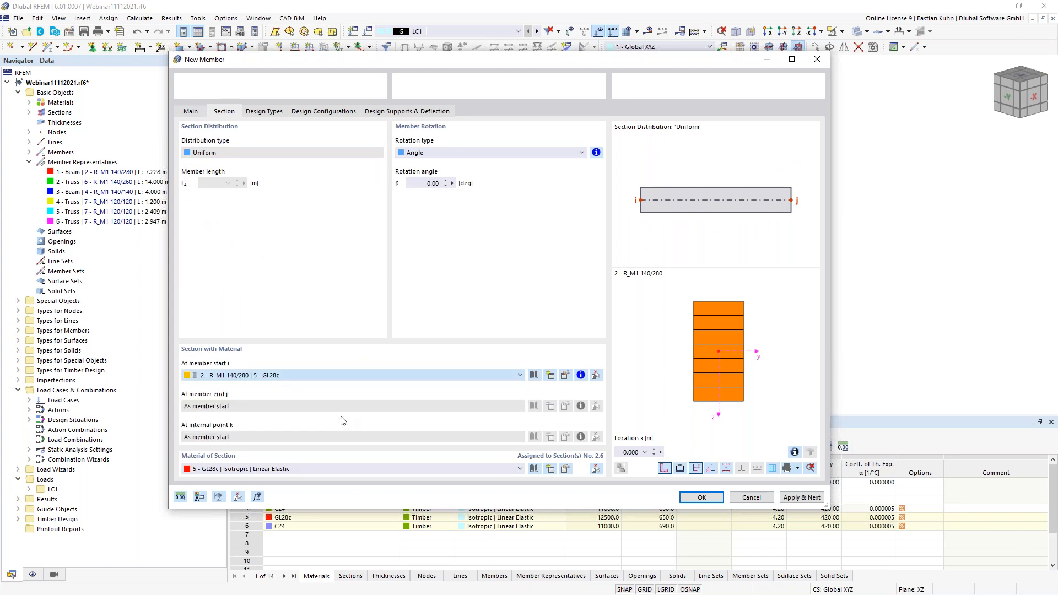
left_click(349, 377)
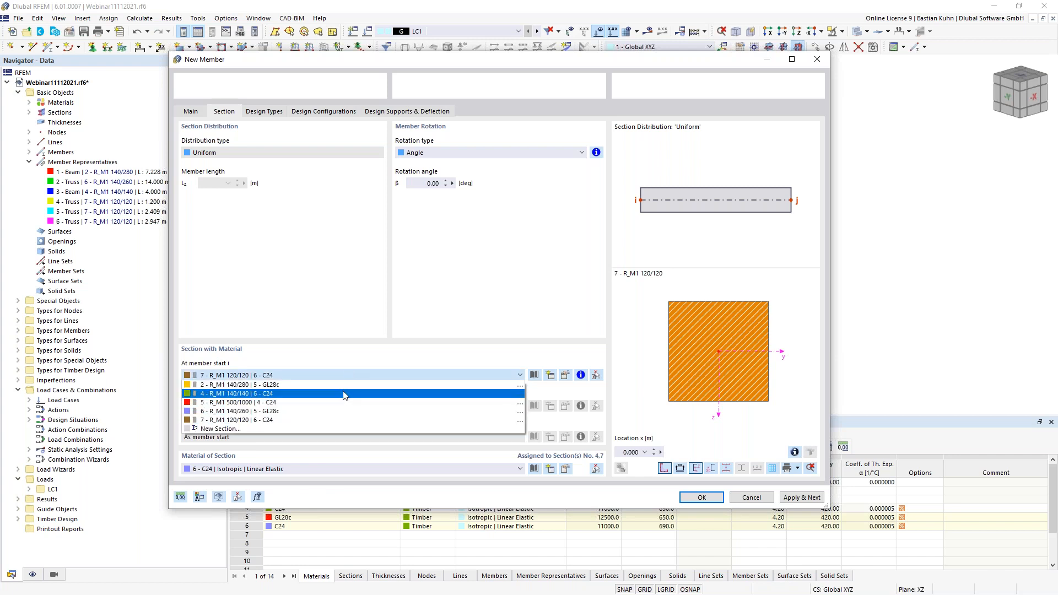
left_click(344, 395)
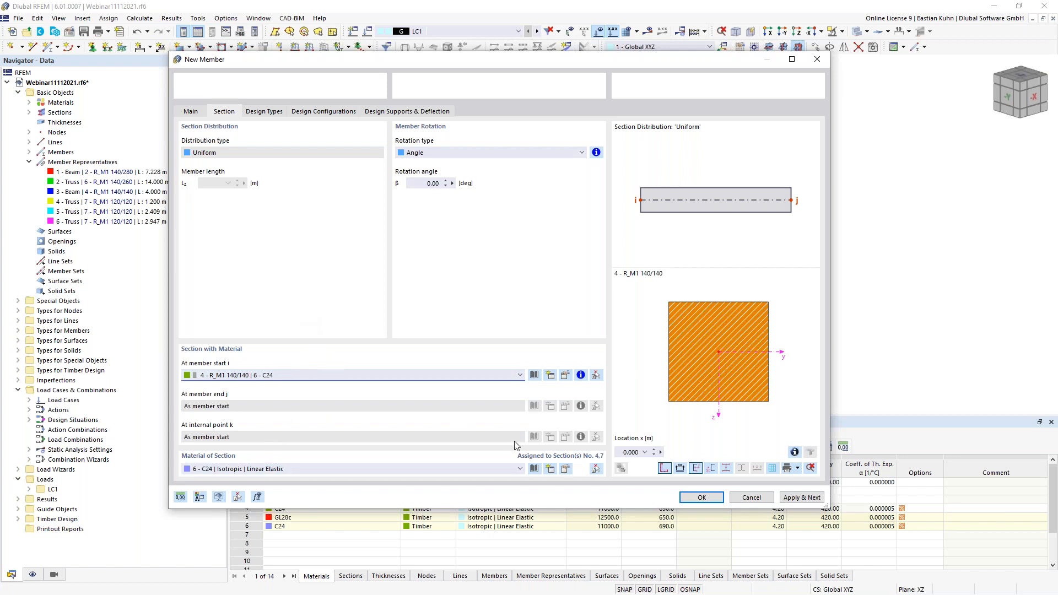
left_click(701, 498)
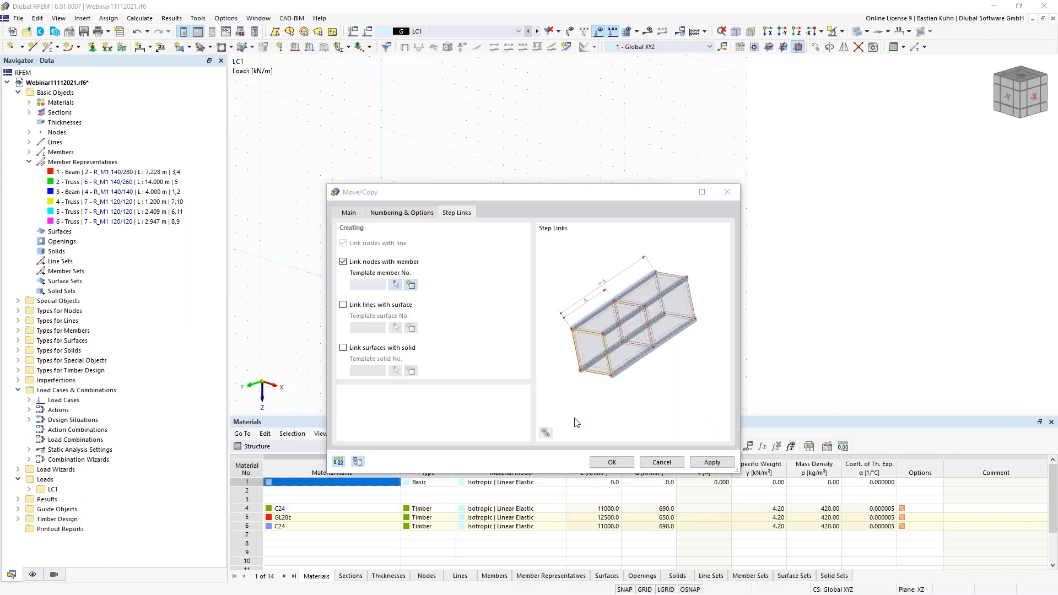
left_click(610, 463)
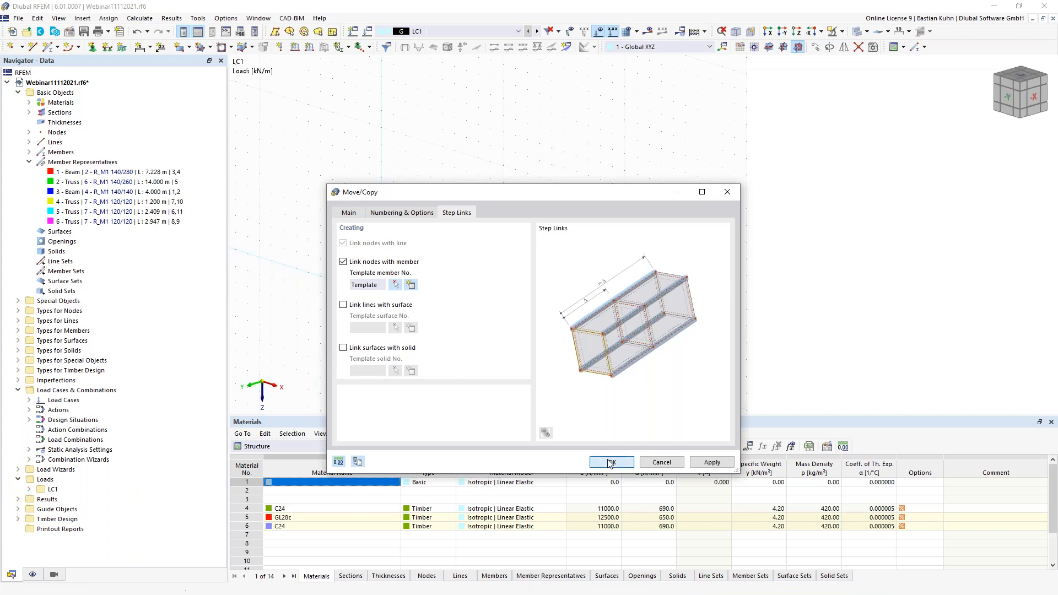
Step: Turn off the display of member representatives in the copied structure
scroll(571, 392, "down", 3)
middle_click_drag(570, 392, 657, 317)
right_click_drag(658, 317, 587, 337)
left_click(462, 373)
middle_click_drag(461, 368, 496, 325, "ctrl")
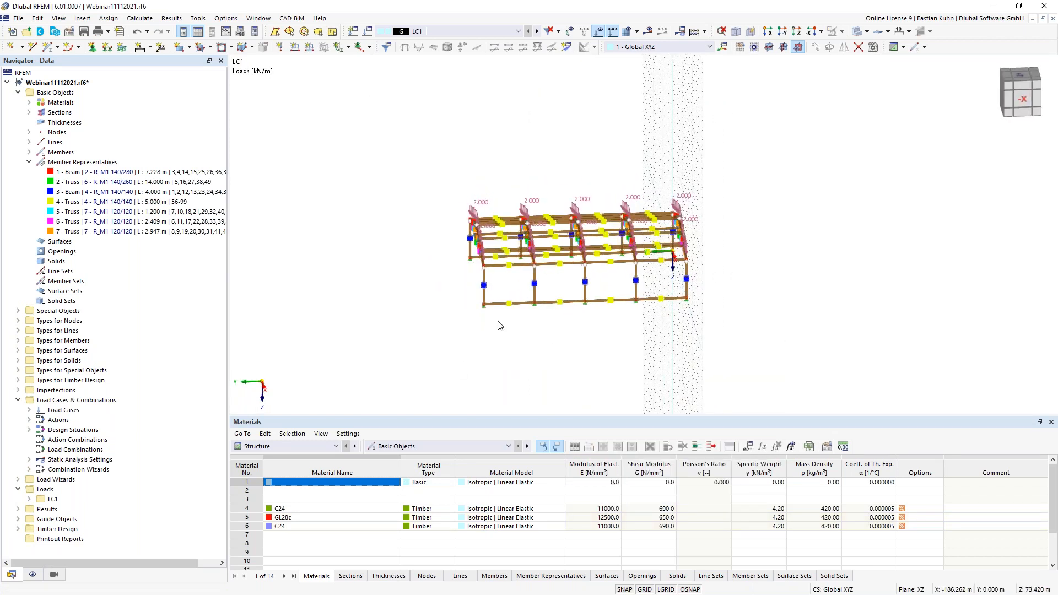
left_click(32, 574)
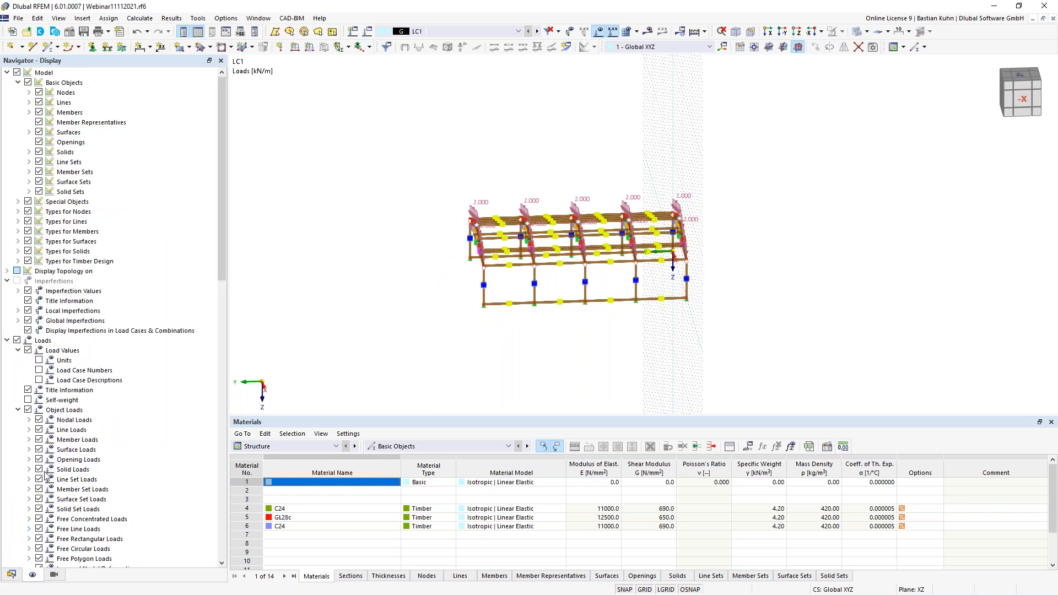
left_click(39, 122)
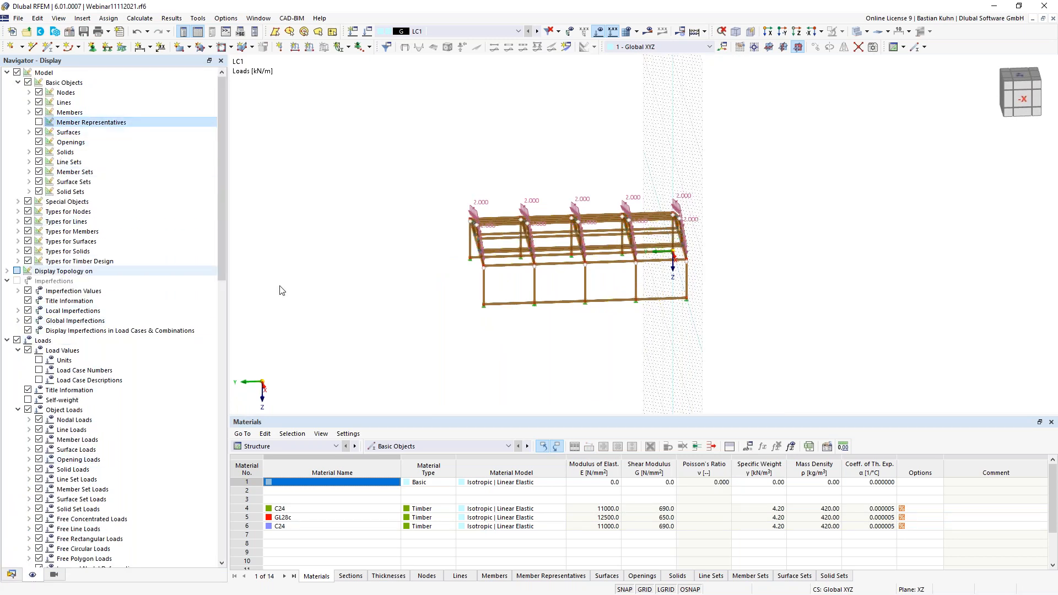
Step: Delete the longitudinal members linking the column bases at ground level in all four bays
middle_click_drag(398, 340, 450, 335)
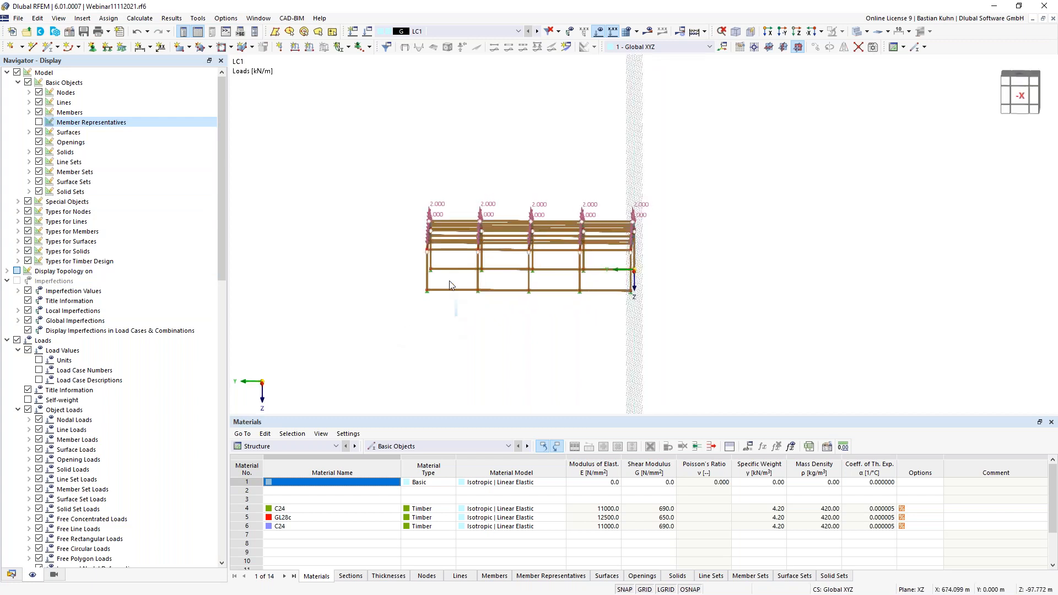
key("Delete")
left_click_drag(513, 307, 499, 261)
key("Delete")
left_click_drag(562, 312, 549, 264)
key("Delete")
left_click_drag(609, 310, 598, 262)
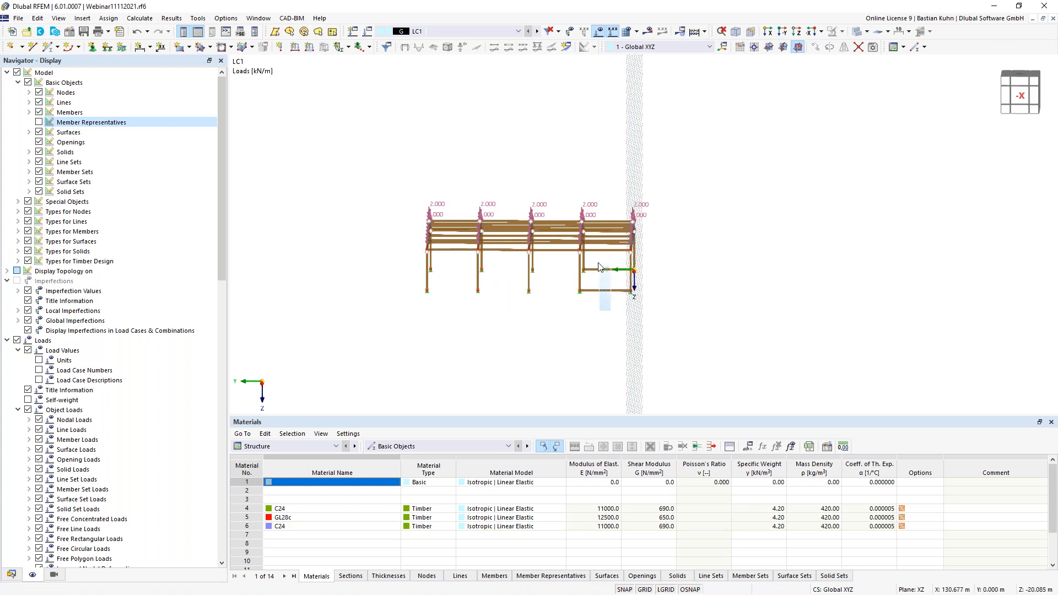
key("Delete")
left_click(782, 31)
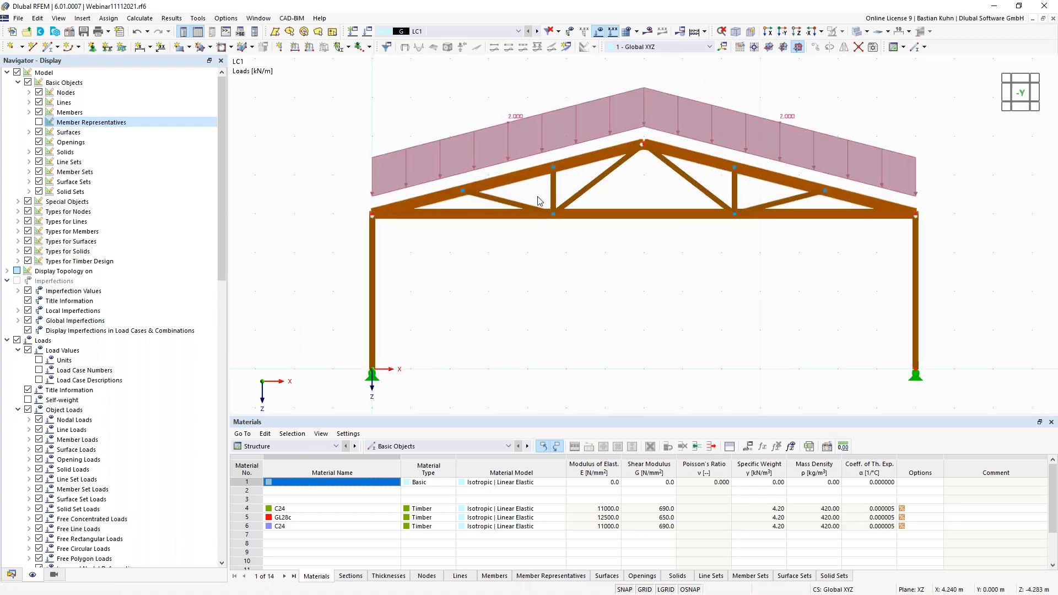
Step: Delete the longitudinal lines at the two inner bottom-chord nodes of the trusses in all four bays
left_click_drag(540, 205, 587, 249)
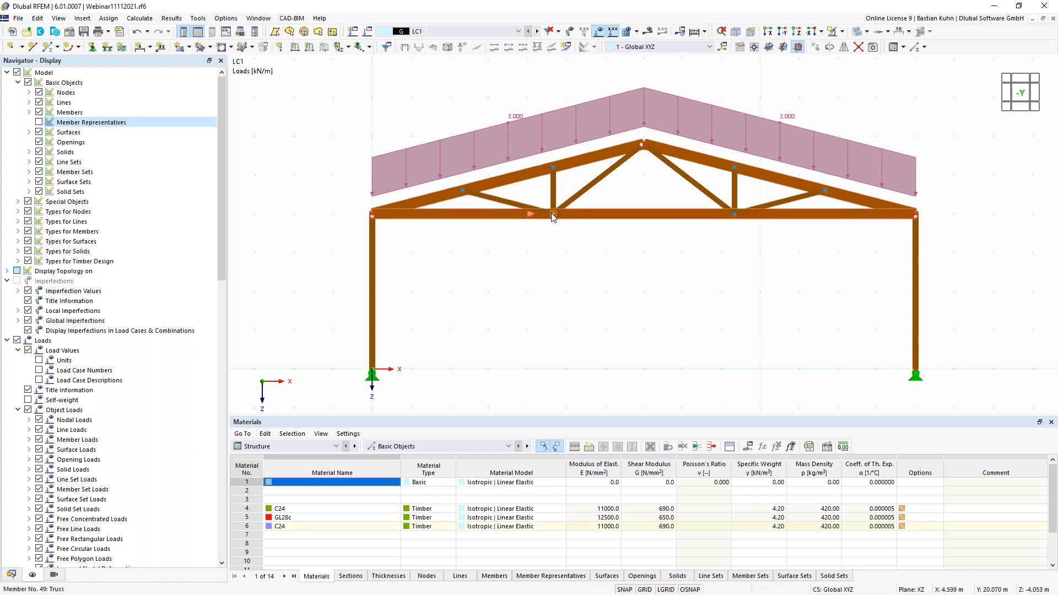
right_click(552, 214)
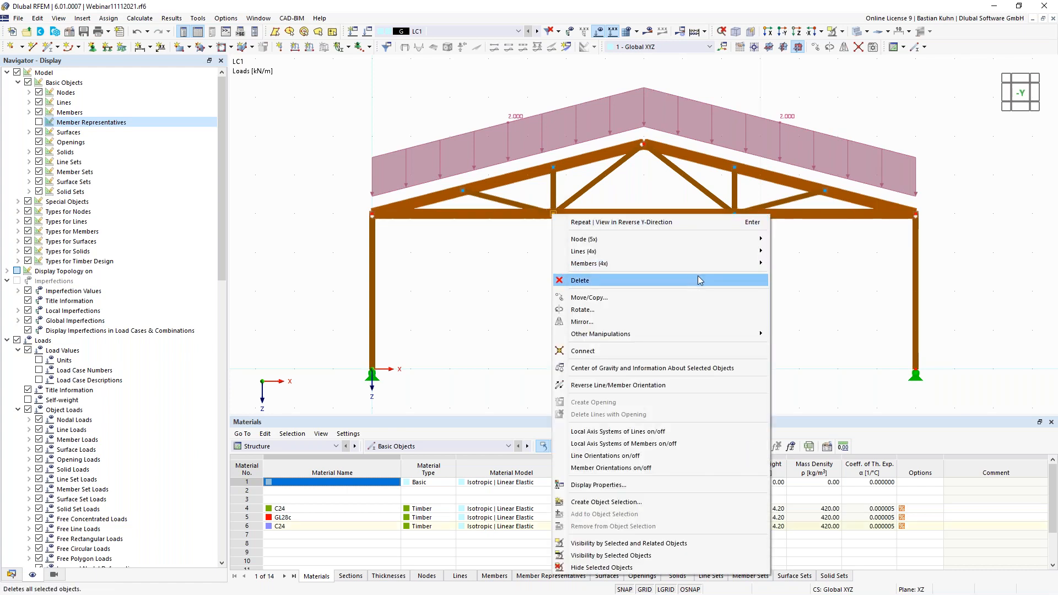
mouse_move(719, 252)
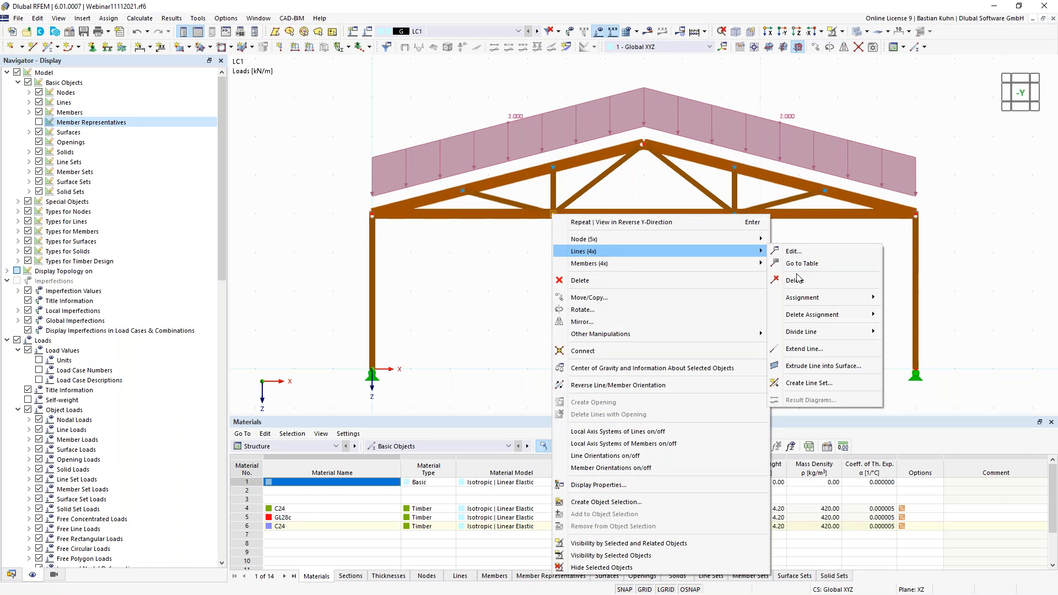
key("Escape")
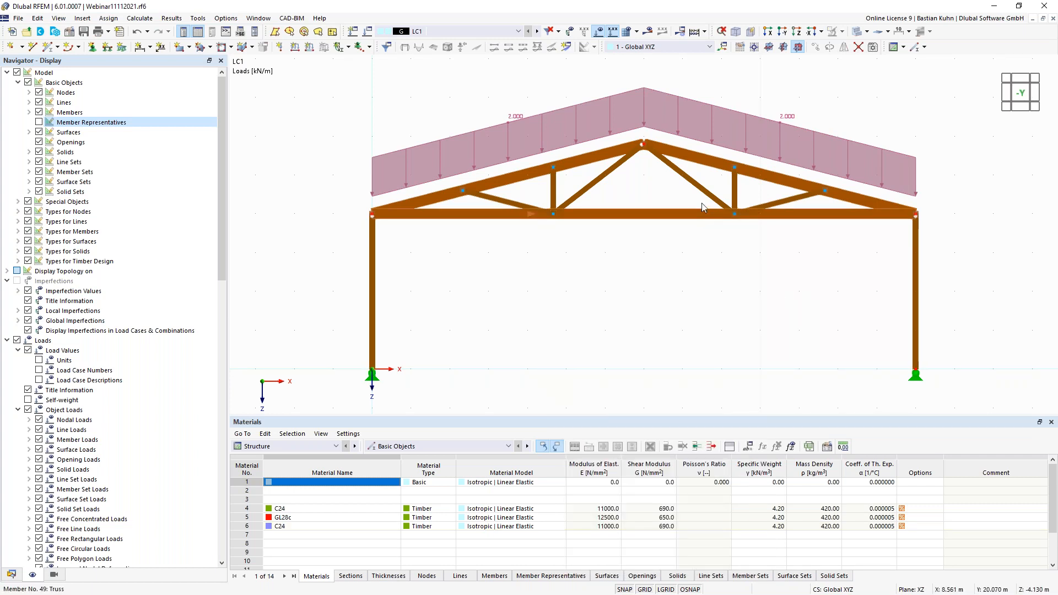
right_click(736, 216)
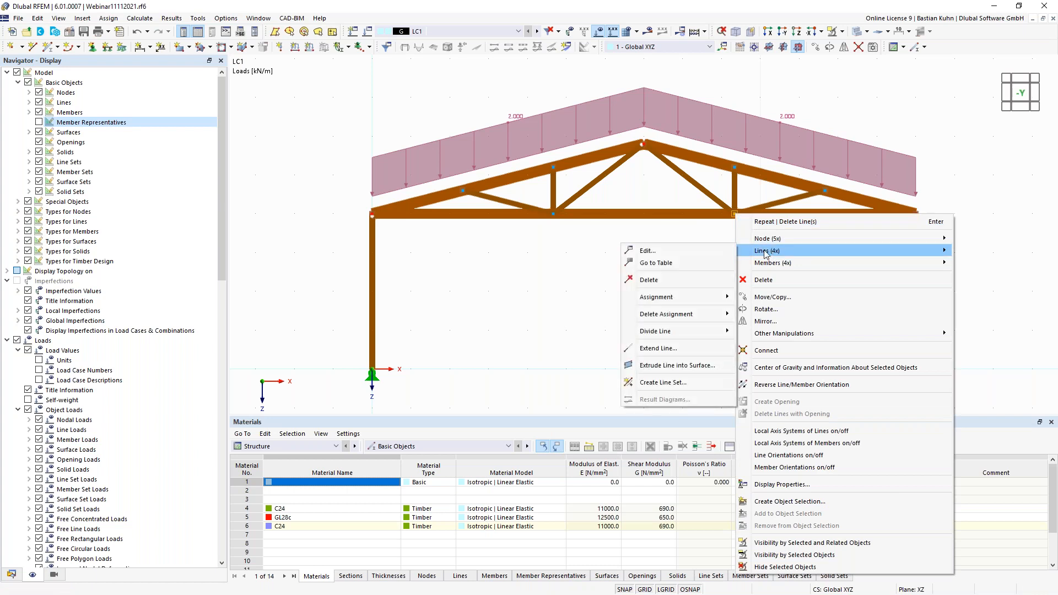
key("Escape")
Step: Set the member load magnitude on the rafters of both end frames to 1 kN/m
middle_click_drag(680, 290, 558, 339, "ctrl")
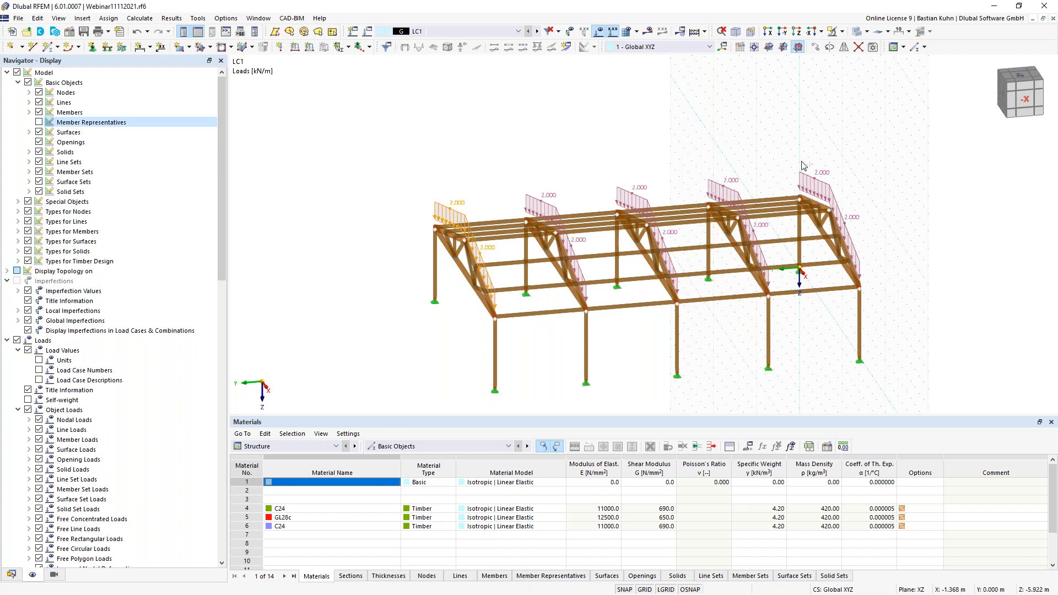
right_click(841, 217)
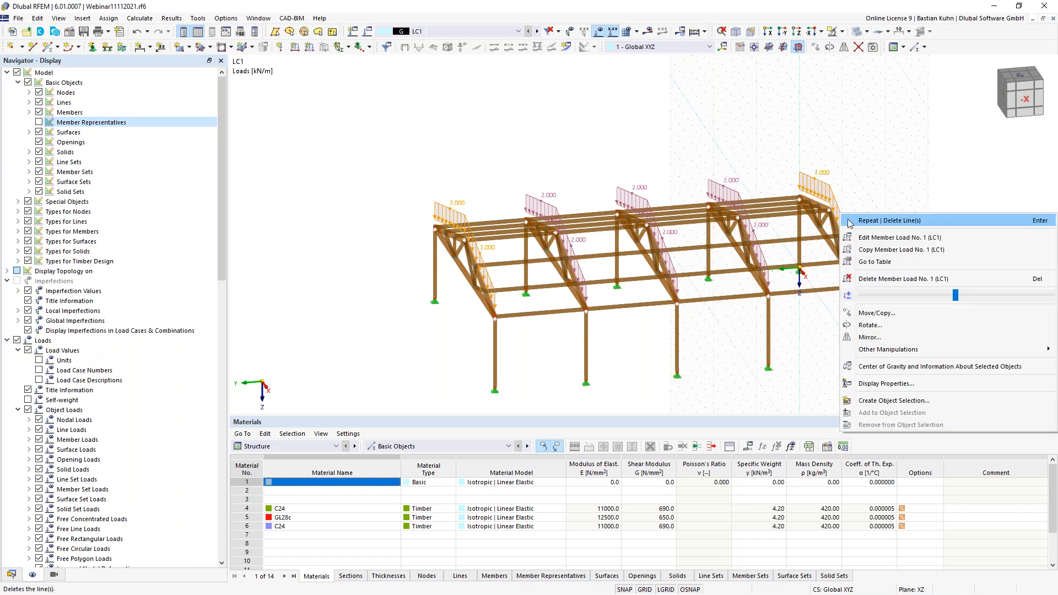
left_click(866, 239)
left_click_drag(444, 196, 492, 197)
key("Return")
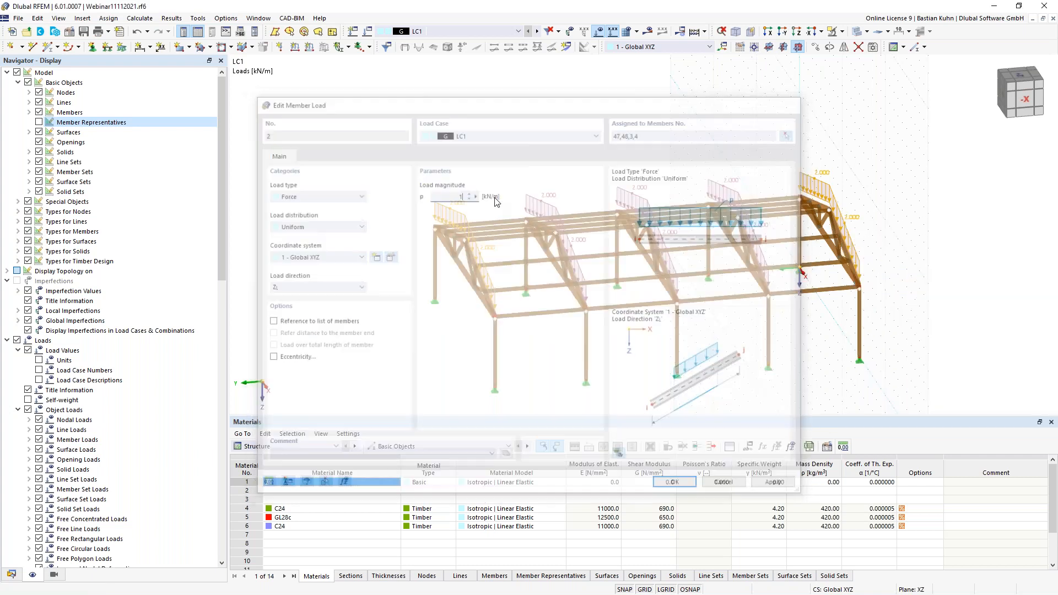
Step: Divide both eaves members in the bay between Y = 5 m and Y = 10 m with one intermediate node each
middle_click_drag(634, 385, 576, 354, "ctrl")
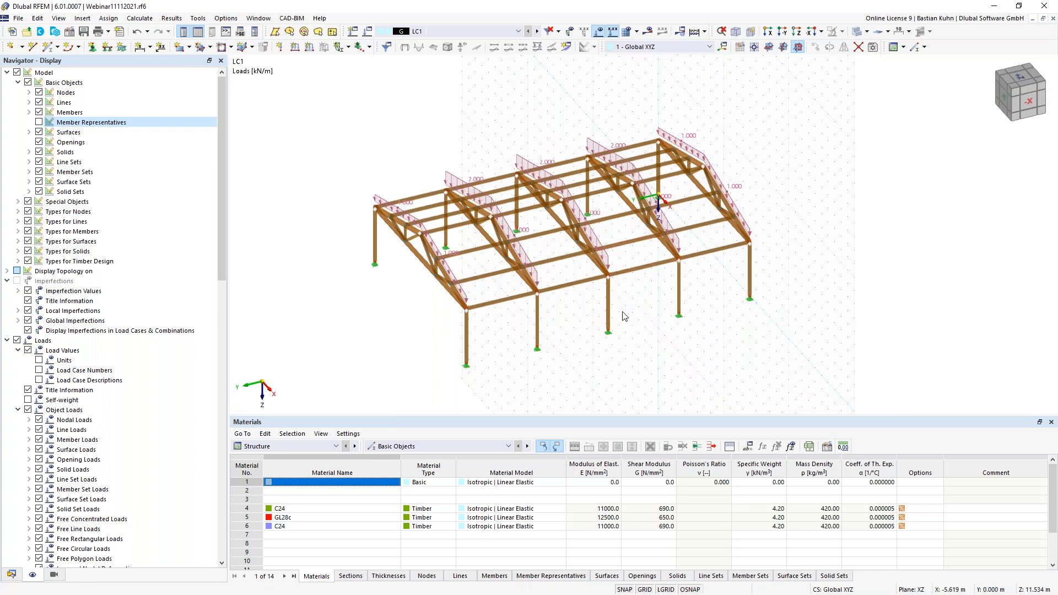
middle_click_drag(594, 325, 615, 310, "ctrl")
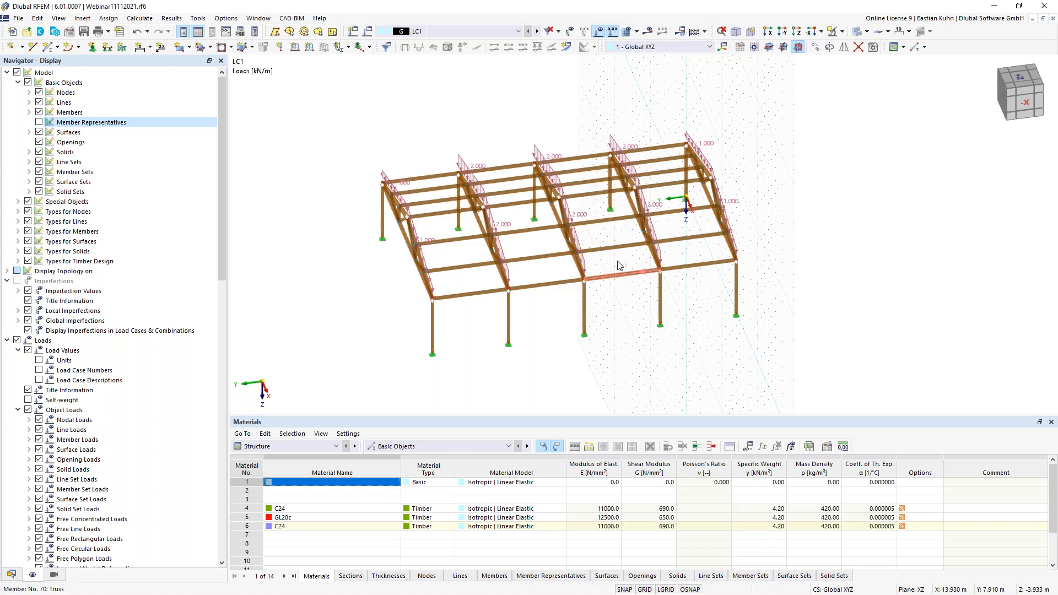
right_click(583, 160)
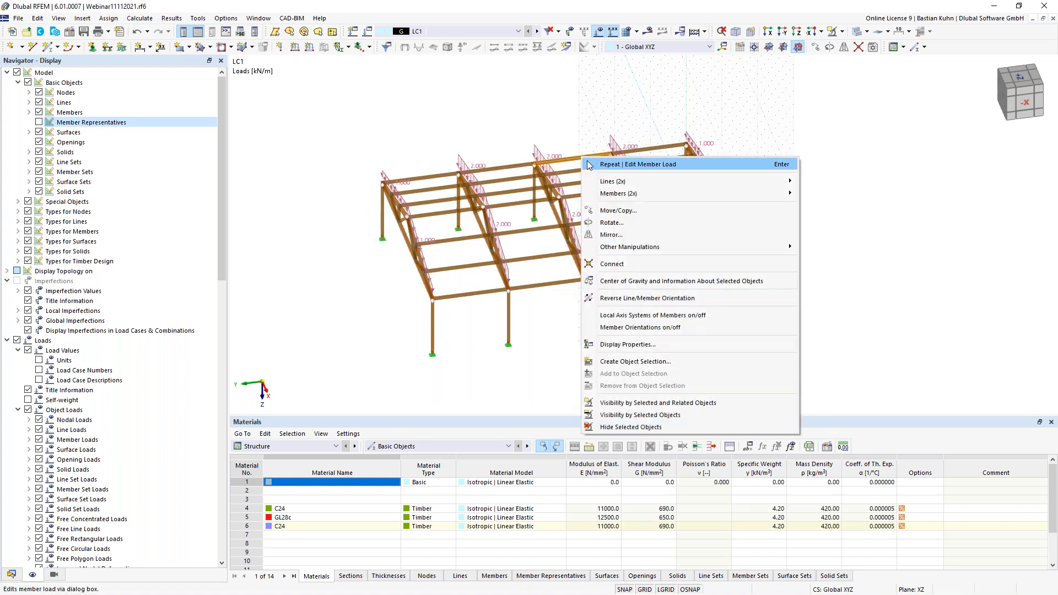
mouse_move(786, 197)
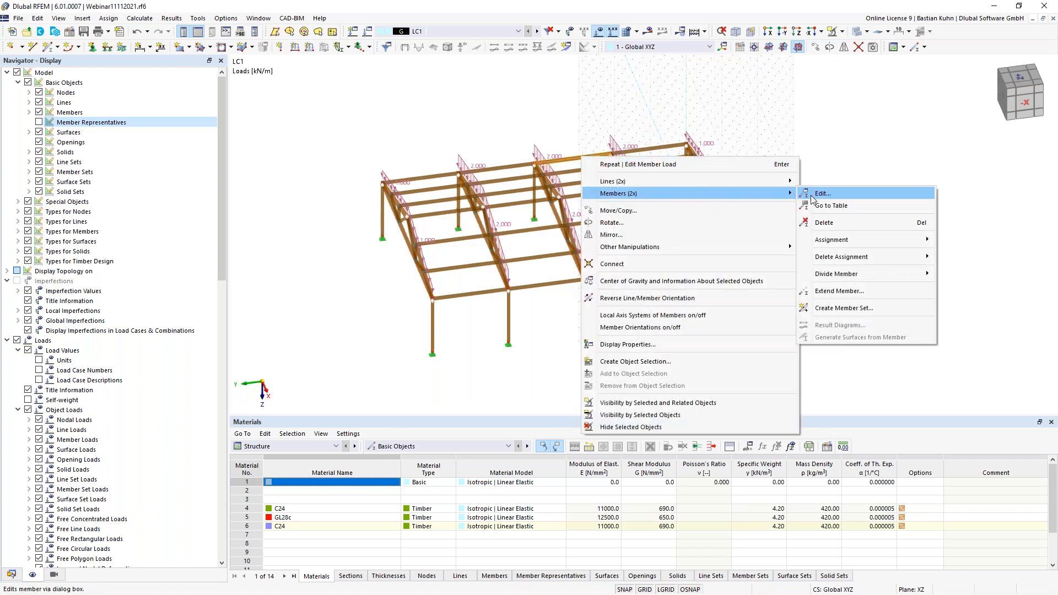
mouse_move(881, 273)
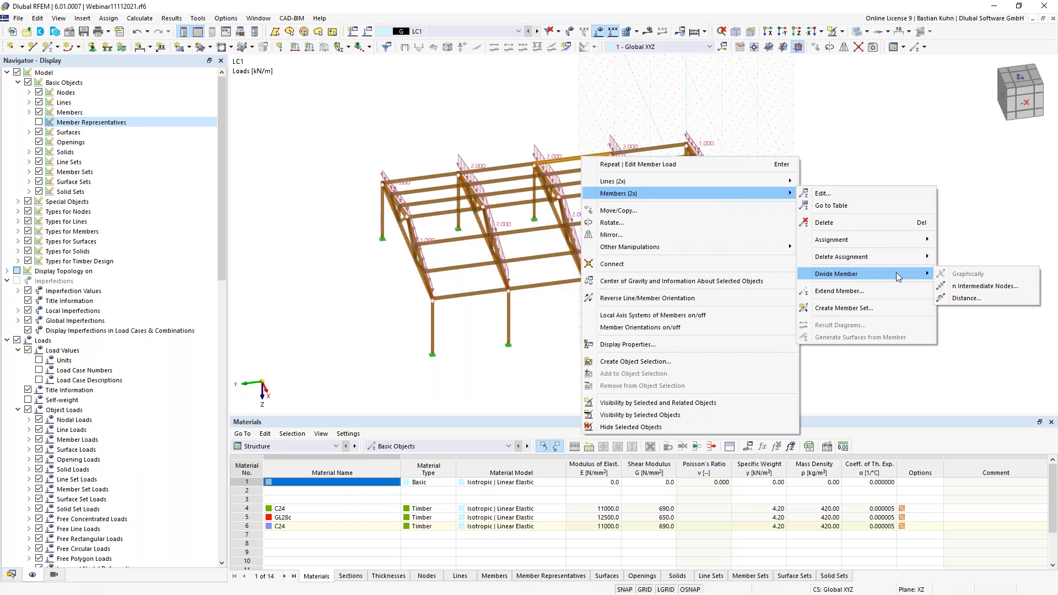
left_click(948, 286)
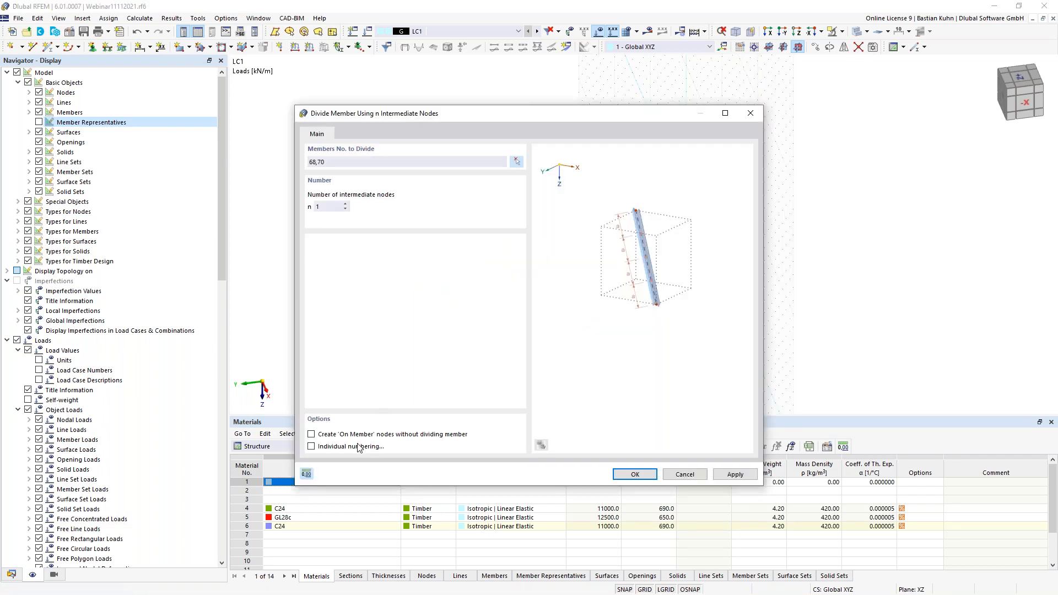
left_click(619, 475)
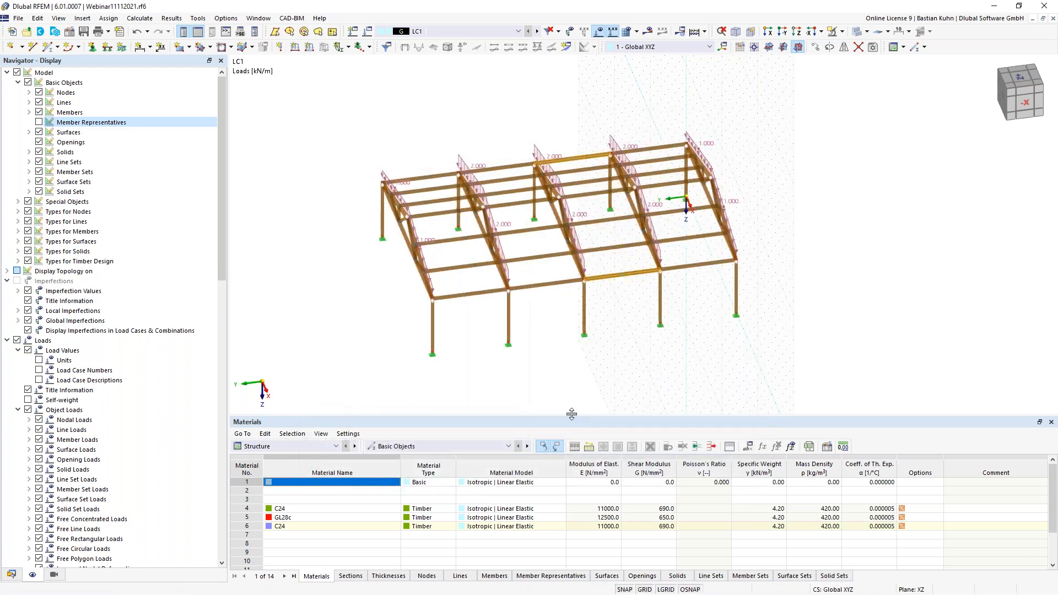
left_click(547, 391)
Step: Define a new single member as a Truss with section R_M1 140/140 in 6 - C24
left_click(49, 46)
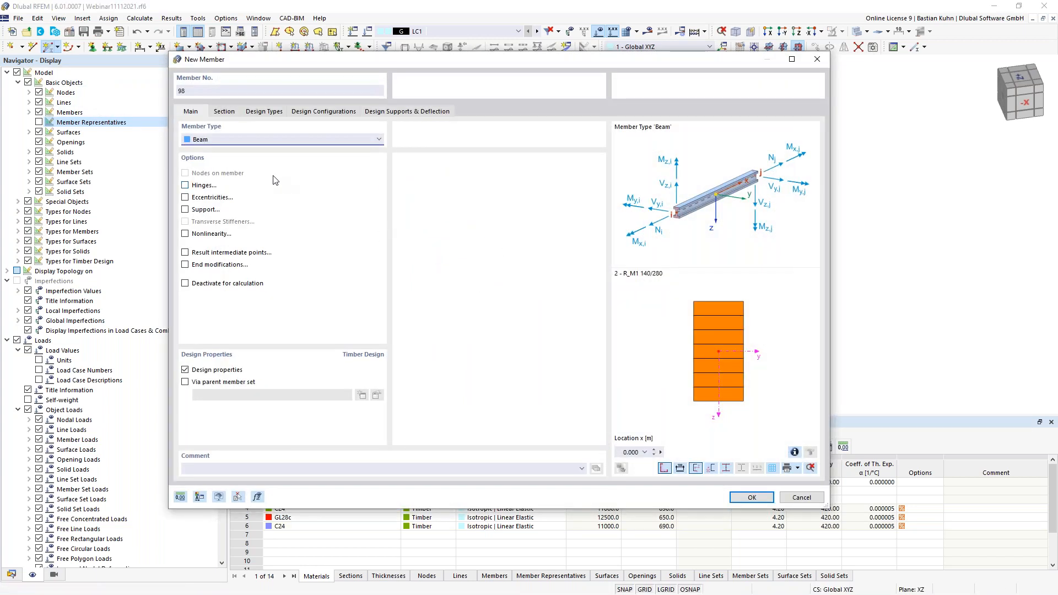
left_click(262, 142)
left_click(245, 146)
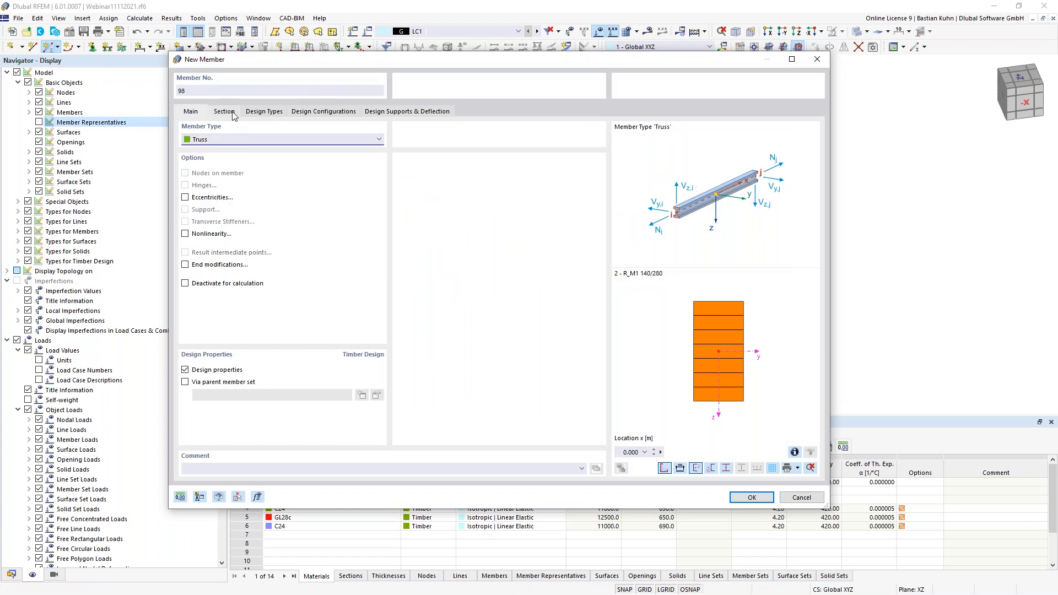
left_click(224, 111)
left_click(369, 376)
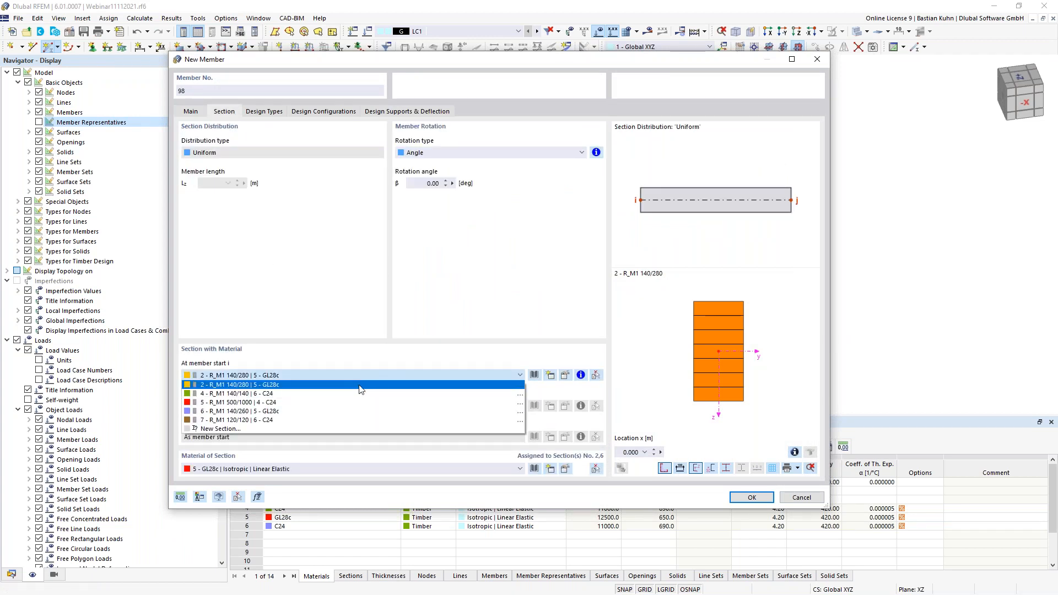
left_click(360, 396)
left_click(753, 498)
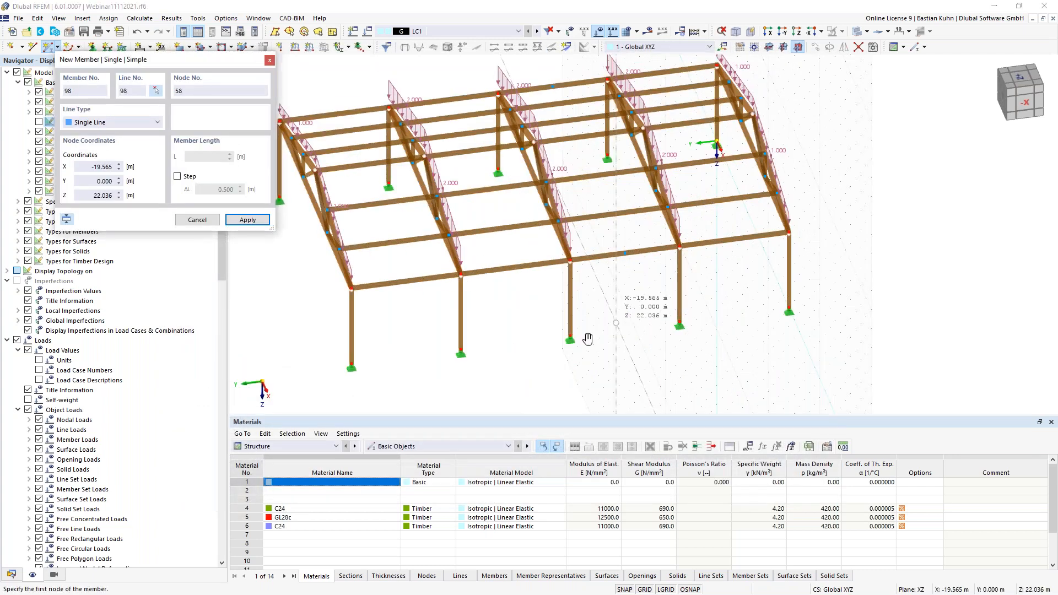
Step: Place two wall braces at X = 14 m from the column bases at Y = 10 m and Y = 5 m to the eaves midpoint
middle_click_drag(588, 339, 584, 342)
left_click(566, 338)
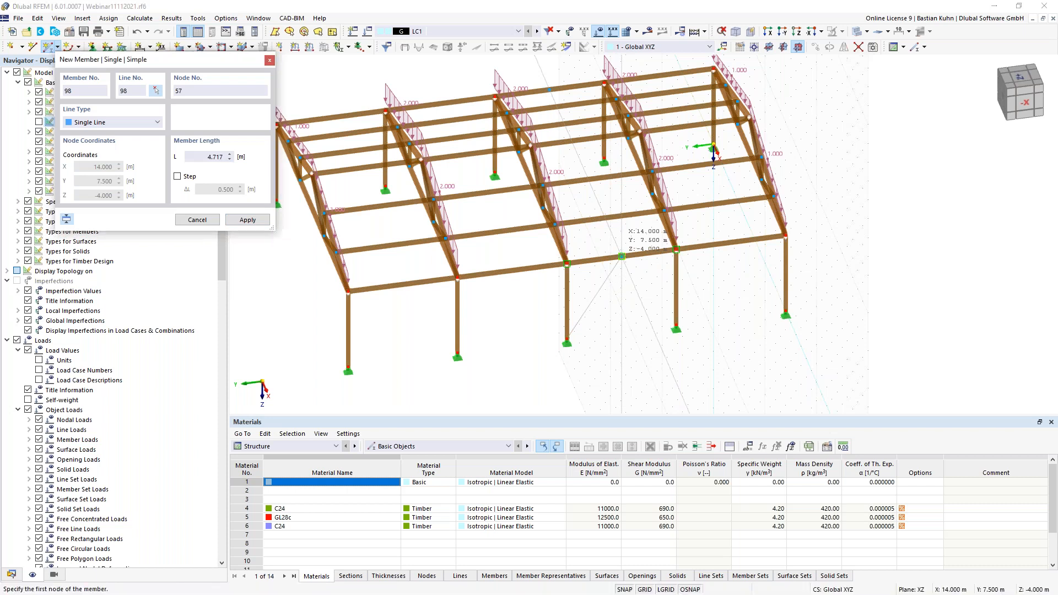
left_click(622, 256)
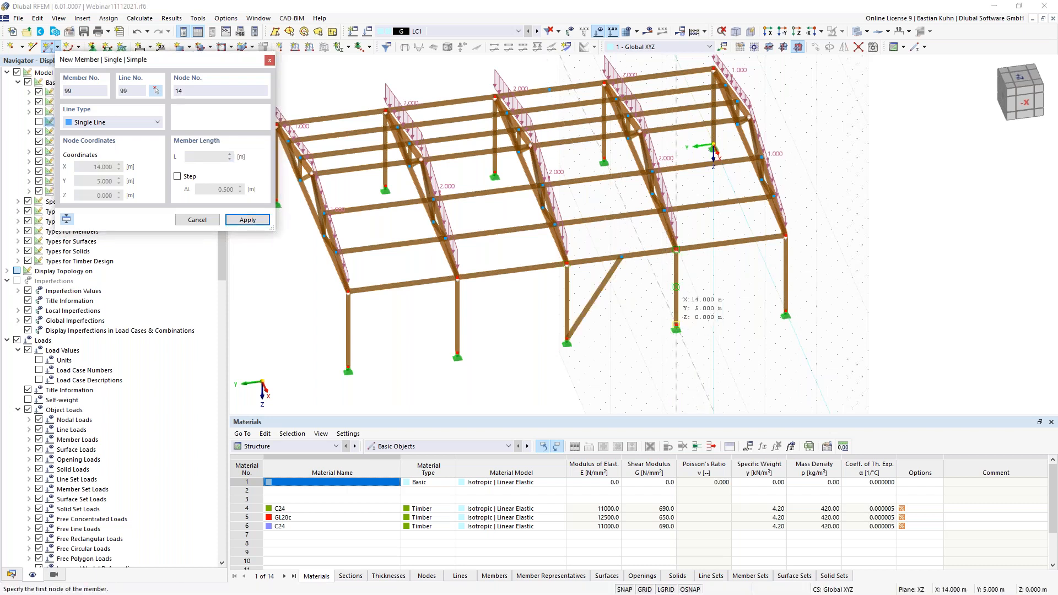
left_click(676, 286)
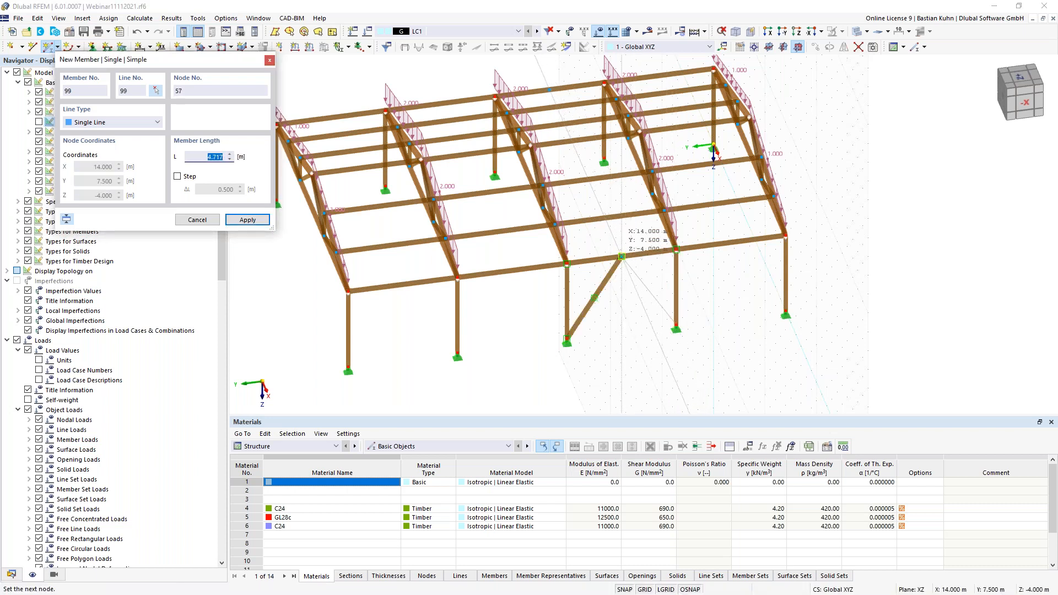
left_click(622, 256)
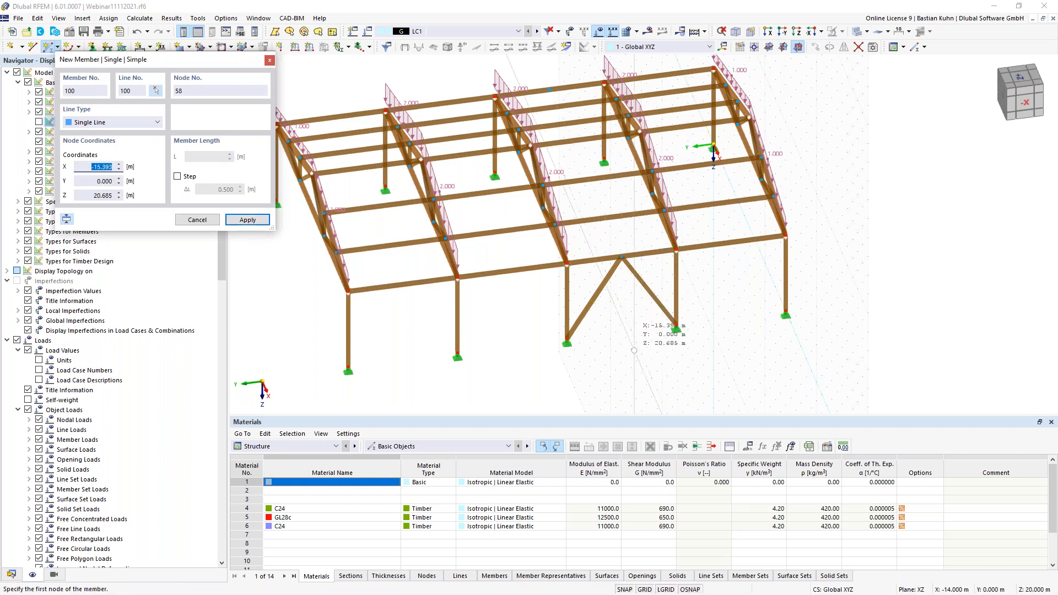
Step: Place three zigzag roof braces in the same bay, running from the Y = 10 m eaves node through the purlin nodes to the Y = 5 m ridge
middle_click_drag(610, 339, 608, 358, "ctrl")
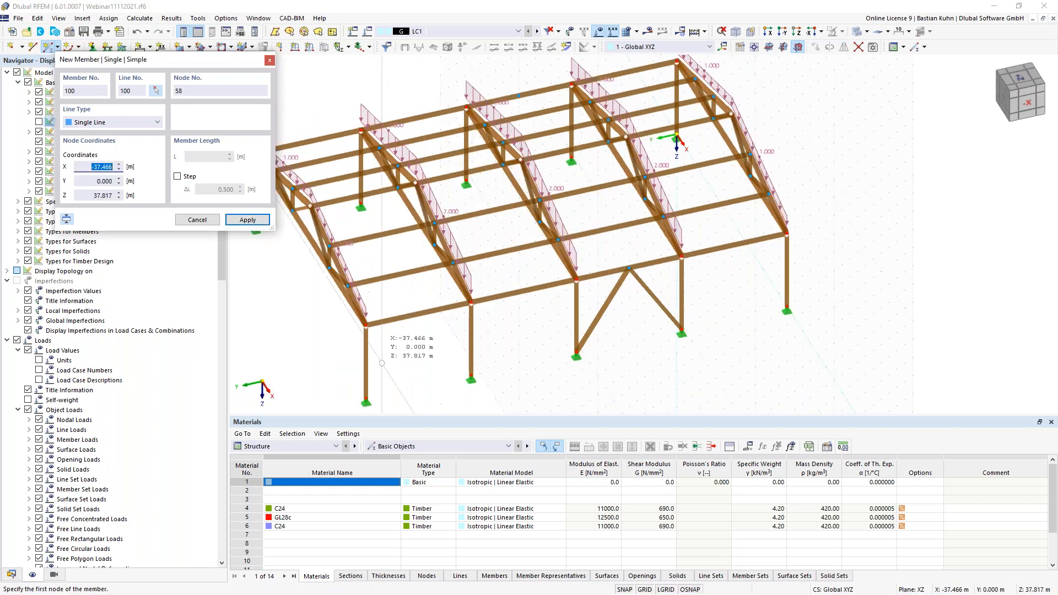
left_click(598, 266)
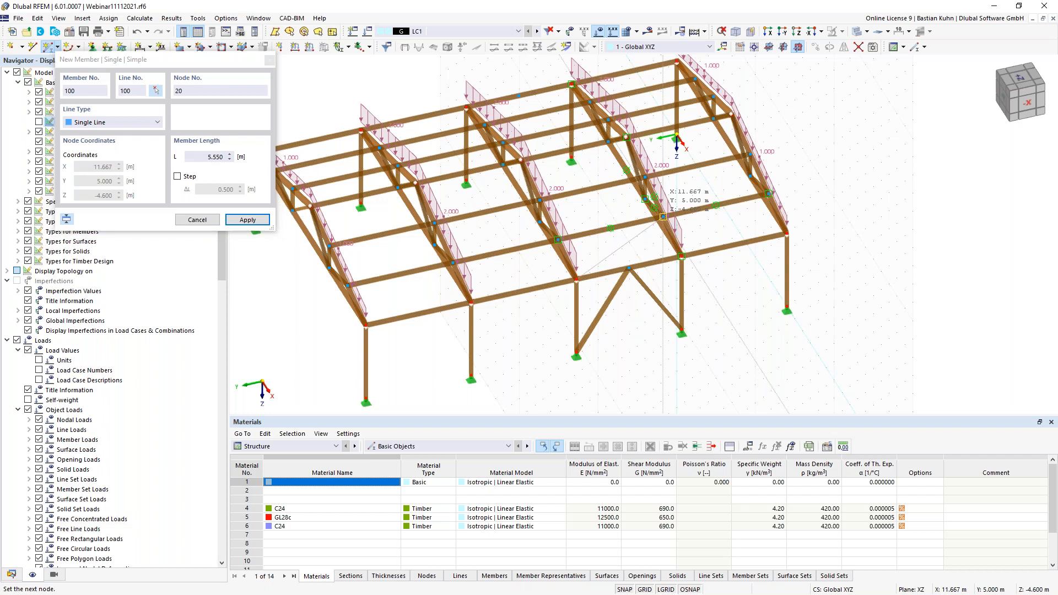
left_click(656, 217)
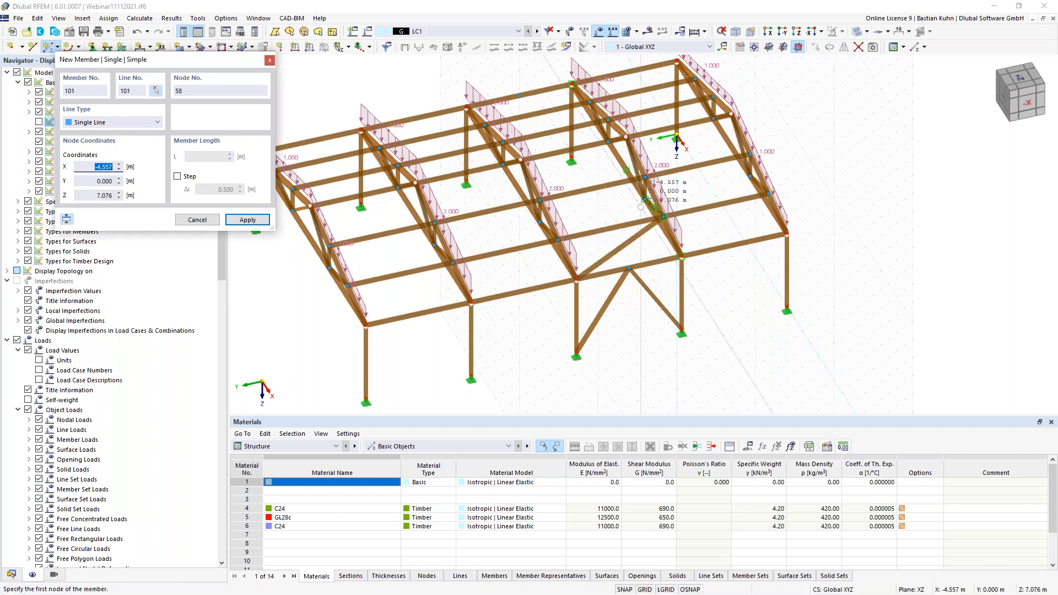
left_click(662, 217)
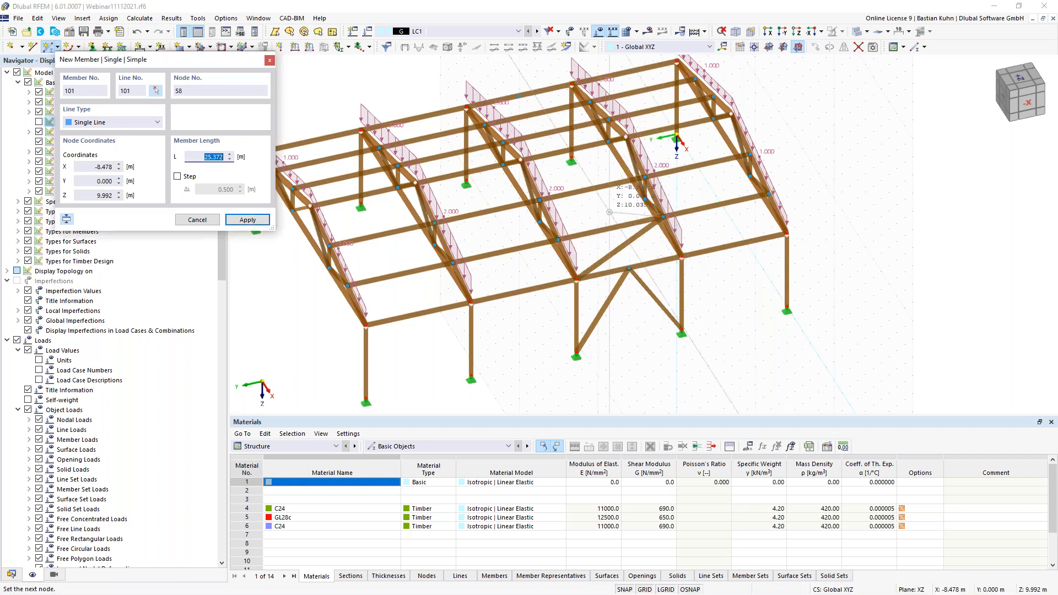
left_click(540, 200)
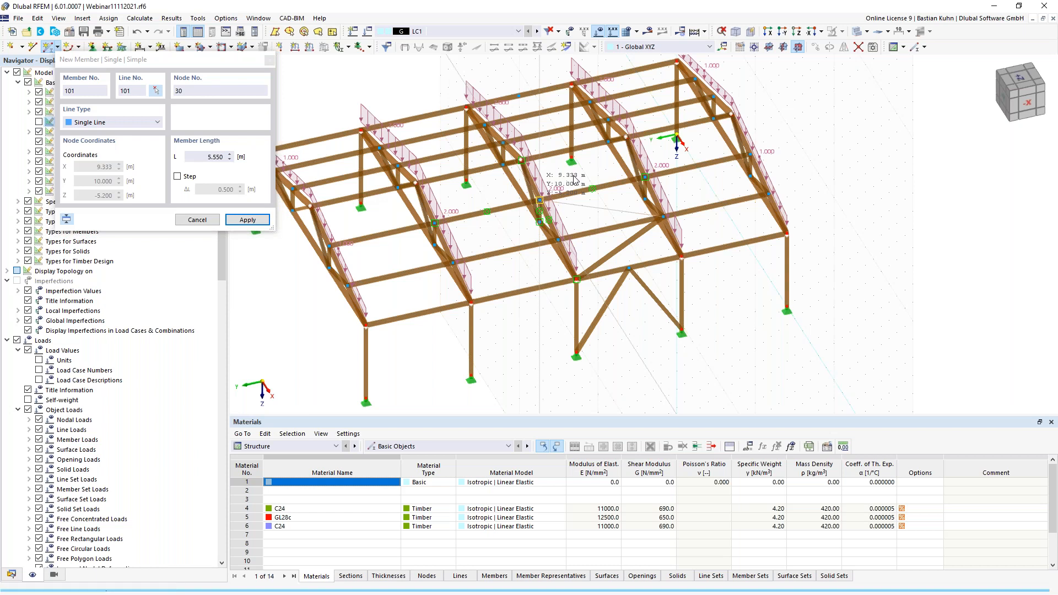
left_click(540, 200)
left_click(627, 136)
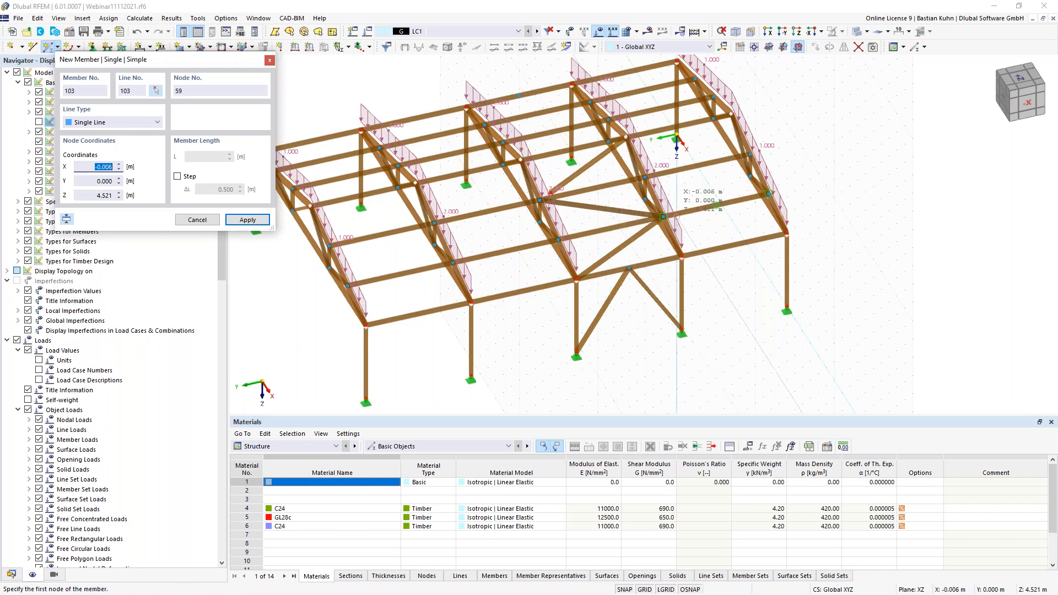
key("Escape")
Step: Turn the display of member representatives back on for the braced hall
scroll(563, 202, "up", 5)
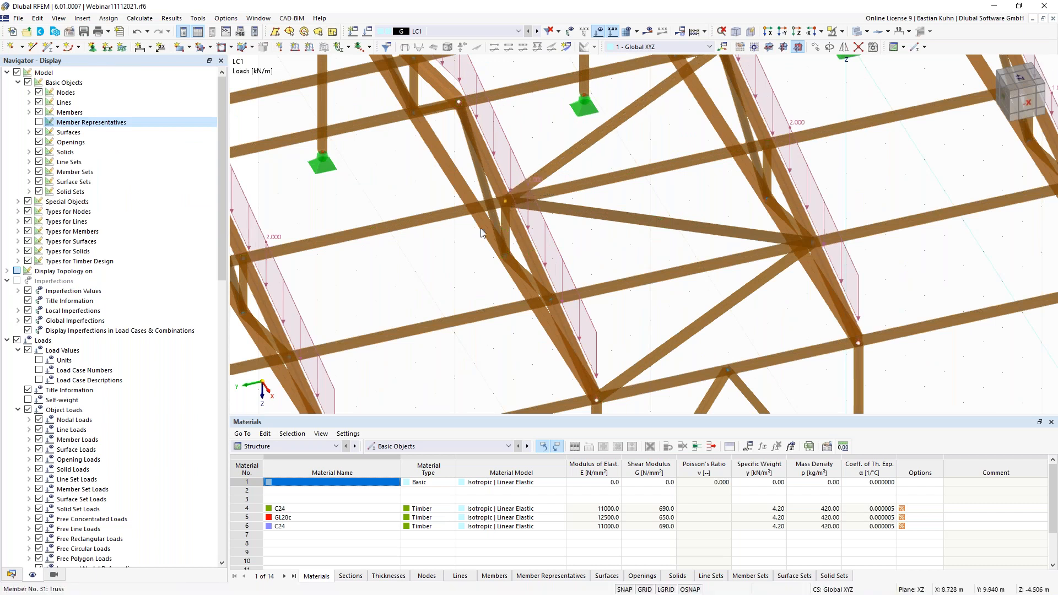
scroll(463, 246, "down", 3)
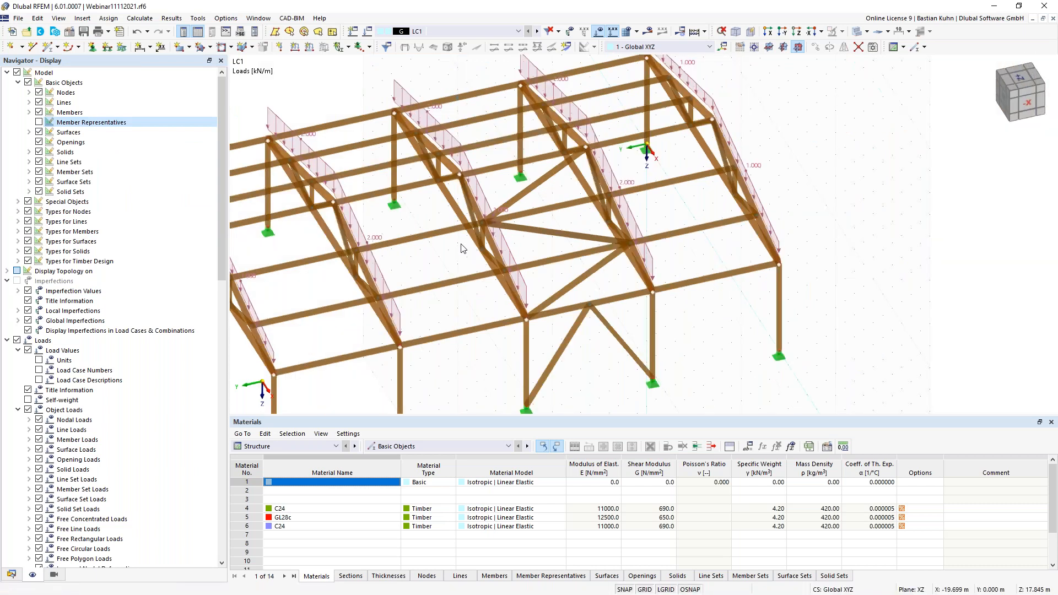
scroll(462, 248, "down", 2)
left_click(39, 123)
middle_click_drag(463, 337, 526, 275)
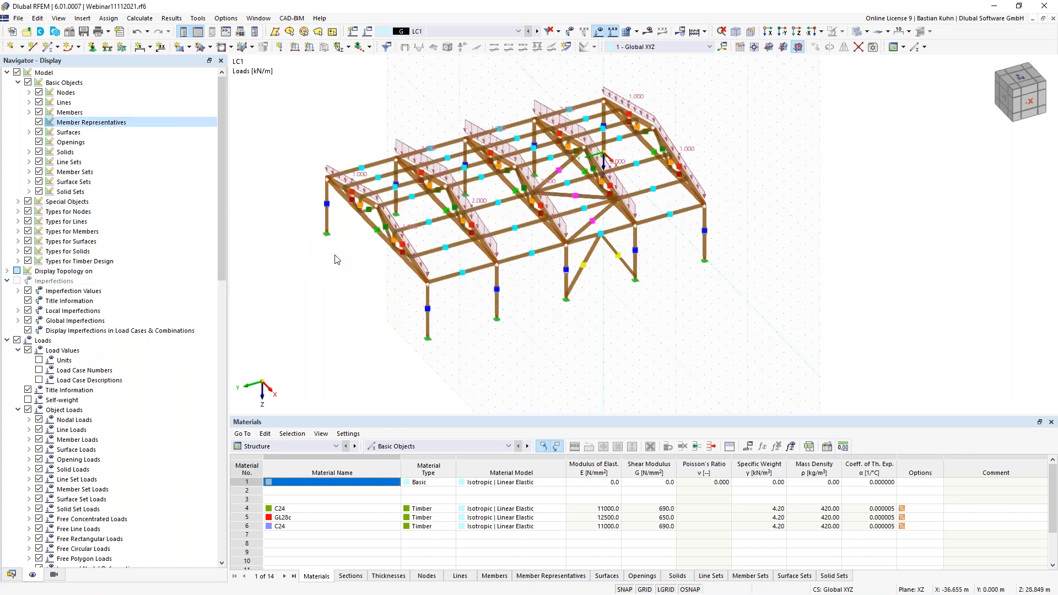
middle_click_drag(353, 261, 415, 297)
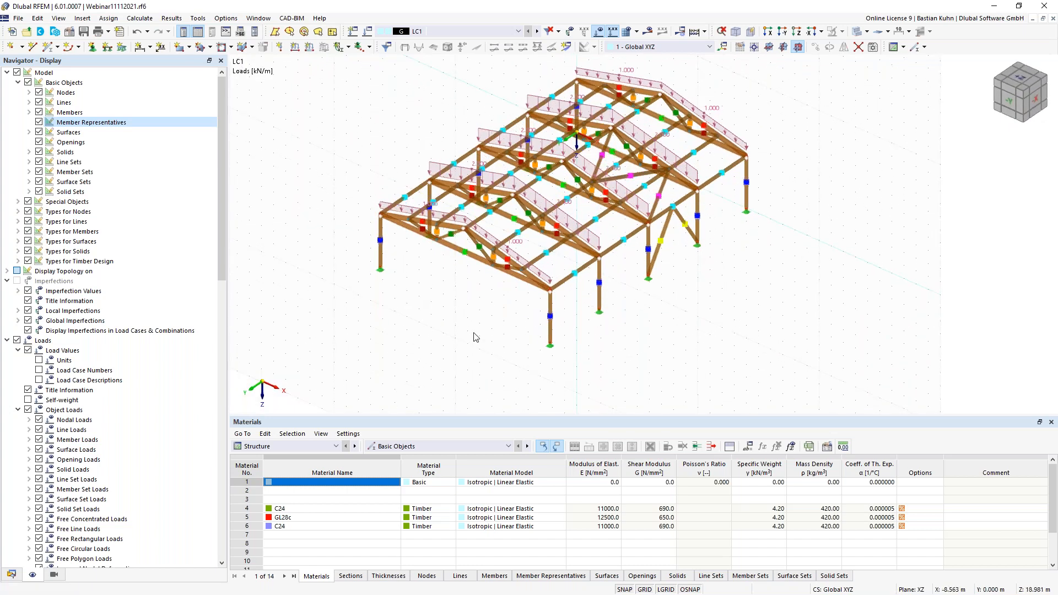
scroll(476, 337, "up", 5)
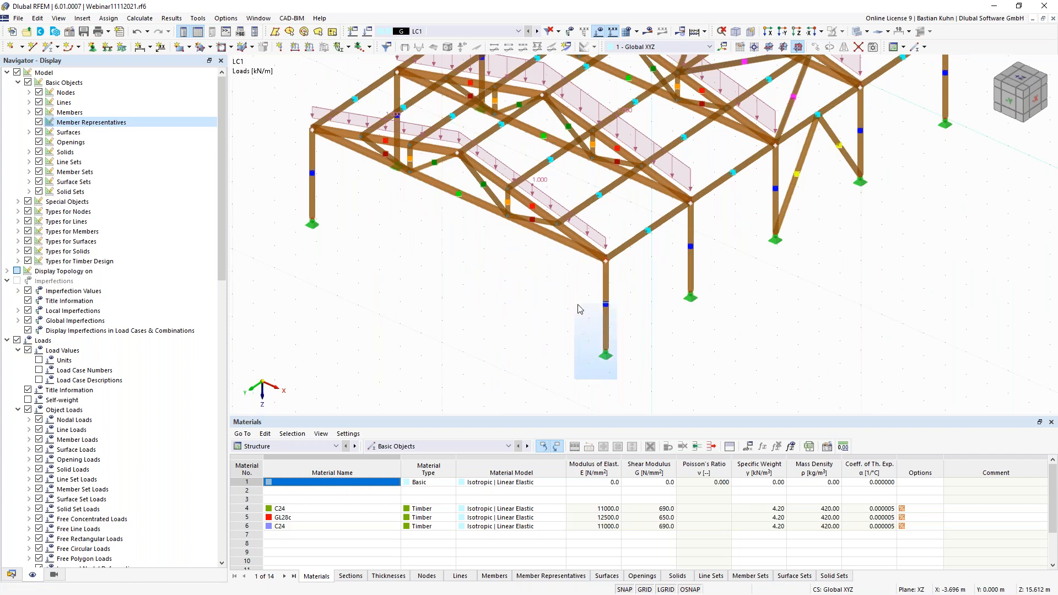
left_click_drag(600, 299, 512, 310)
key("Escape")
left_click(526, 324)
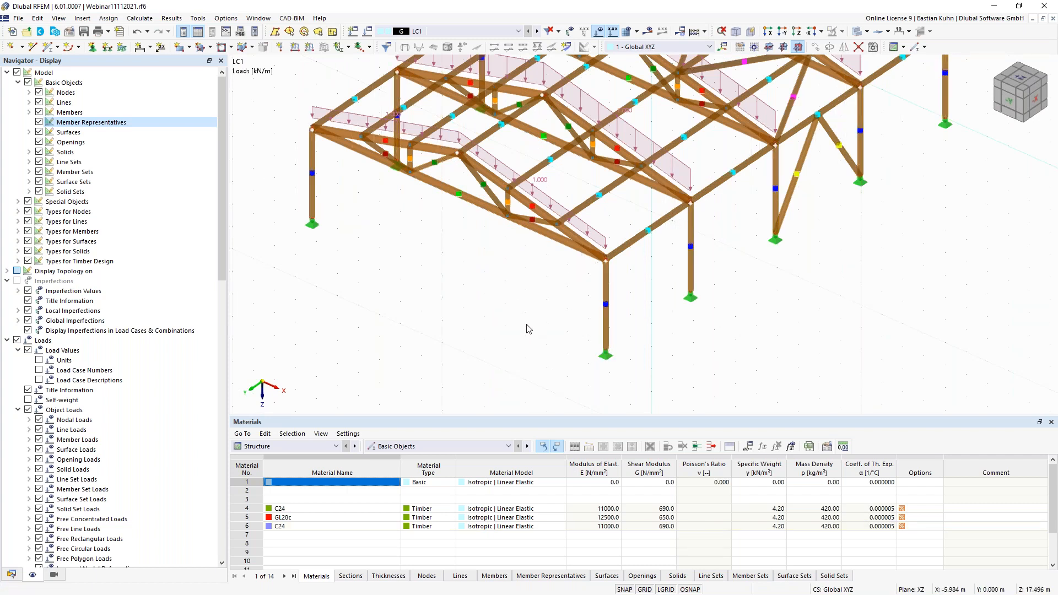
Step: Delete the bottom chord, posts and diagonals of the gable frame at Y = 20 m on both sides of the ridge
middle_click_drag(523, 325, 499, 303, "ctrl")
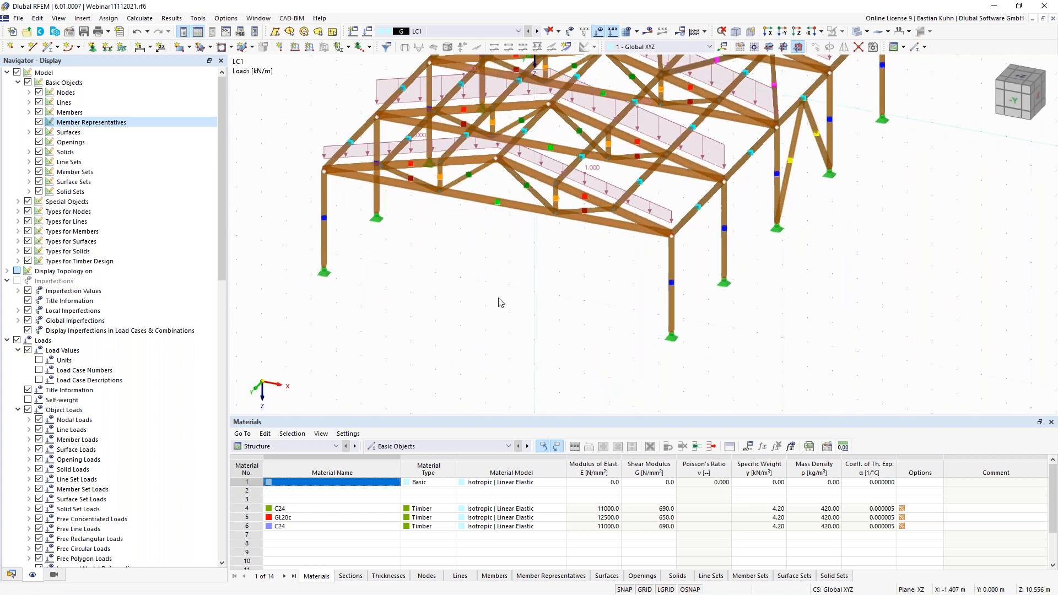
scroll(530, 262, "up", 3)
left_click_drag(602, 228, 534, 174)
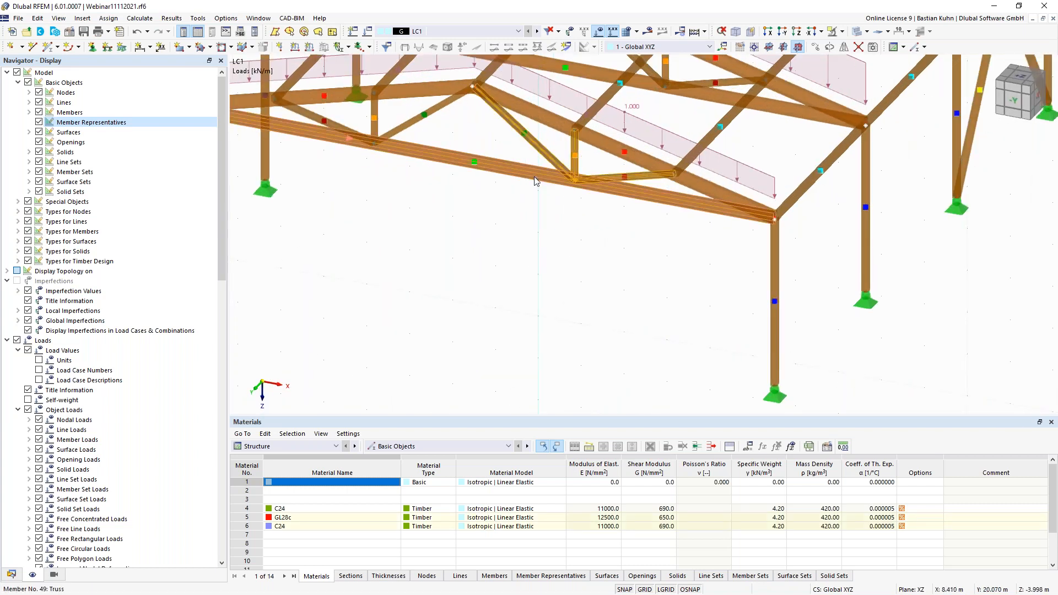
key("Delete")
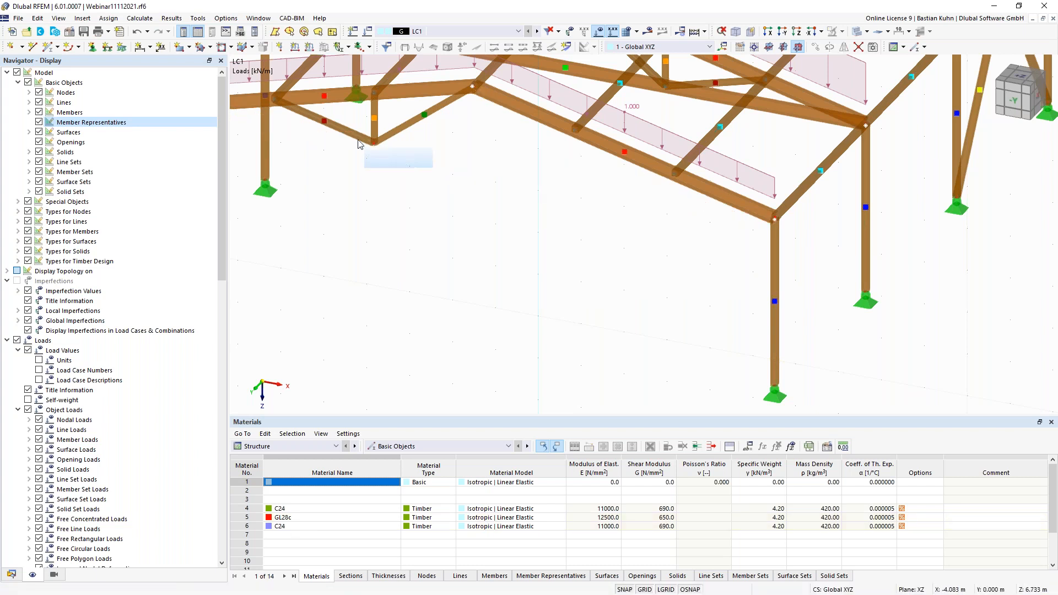
scroll(377, 170, "down", 2)
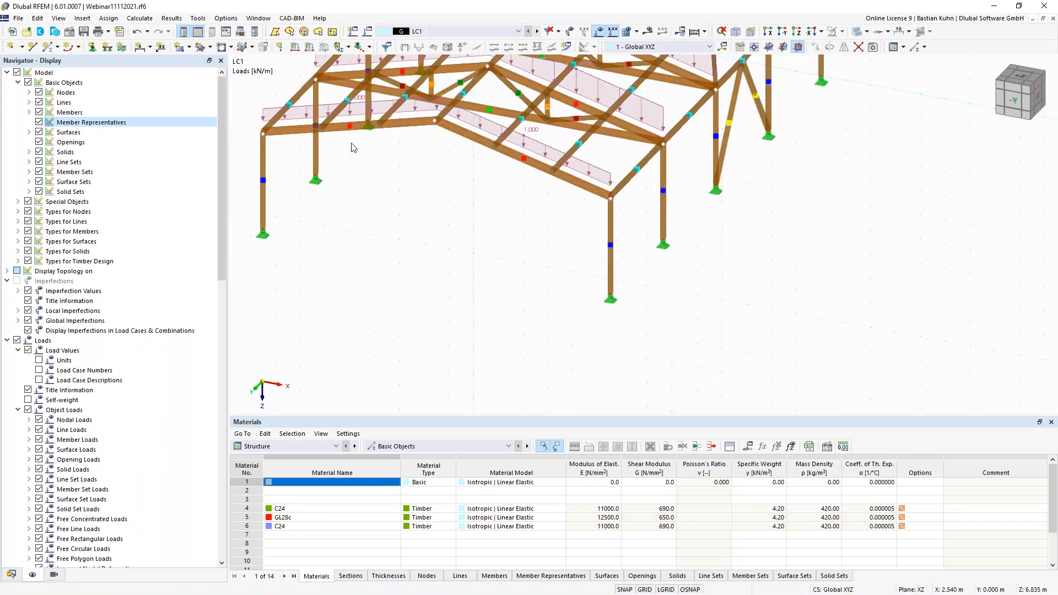
Step: Turn off the display of member representatives
left_click_drag(587, 285, 568, 251)
left_click(585, 312)
left_click(38, 122)
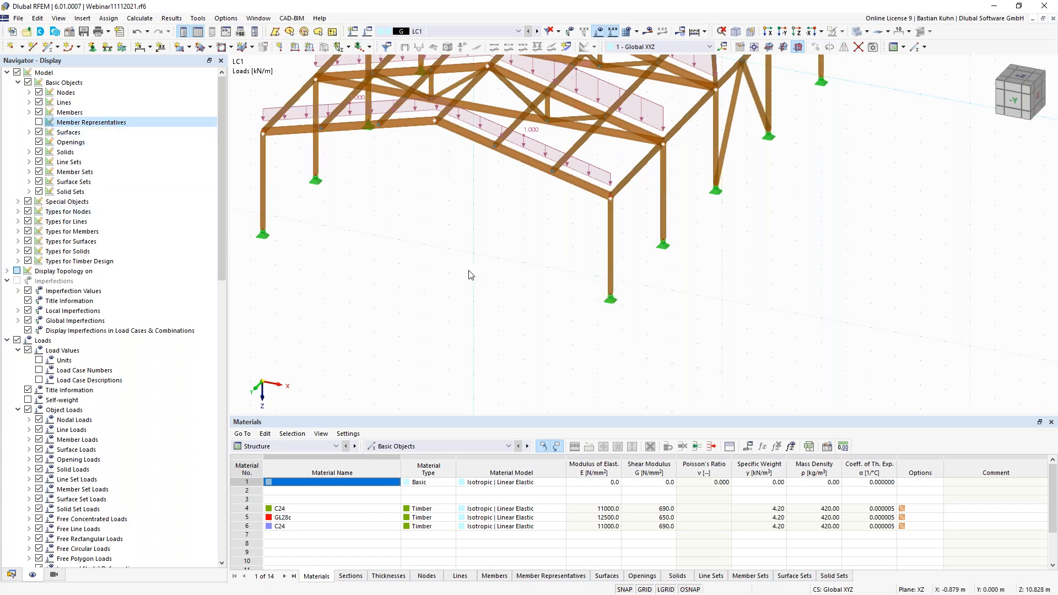
Step: Copy the gable column at X = 14 m with its support to X = 9.333 m and lower its base node level with the other column bases
left_click_drag(624, 331, 566, 252)
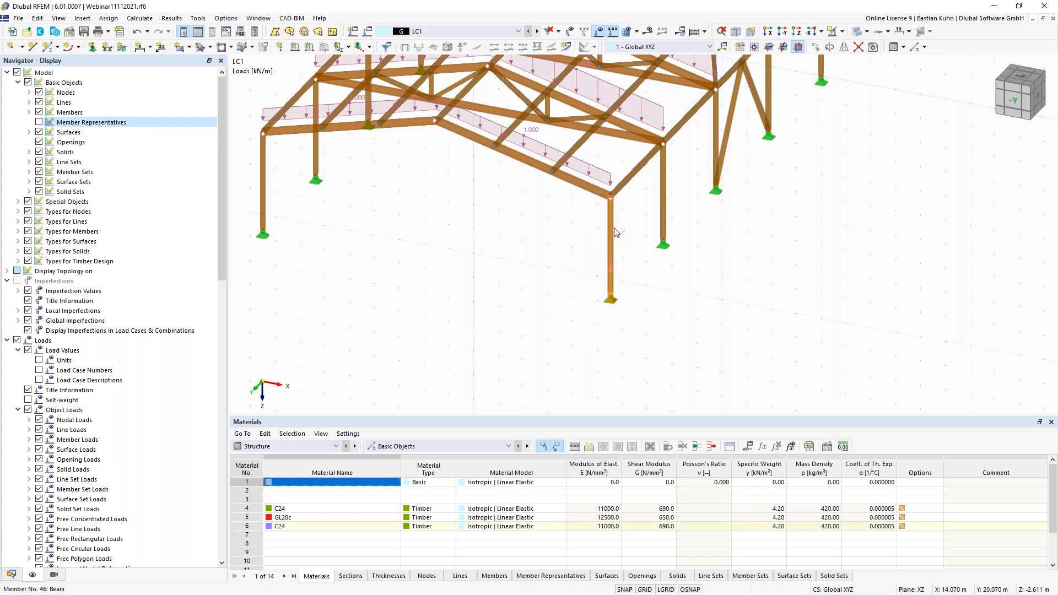
left_click_drag(613, 226, 464, 215, "ctrl")
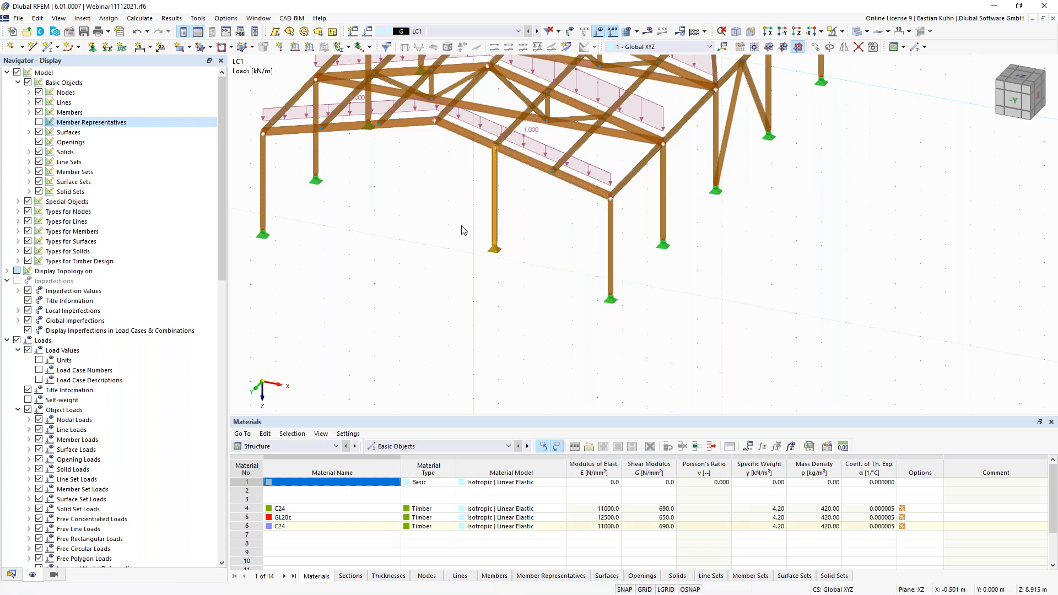
double_click(494, 247)
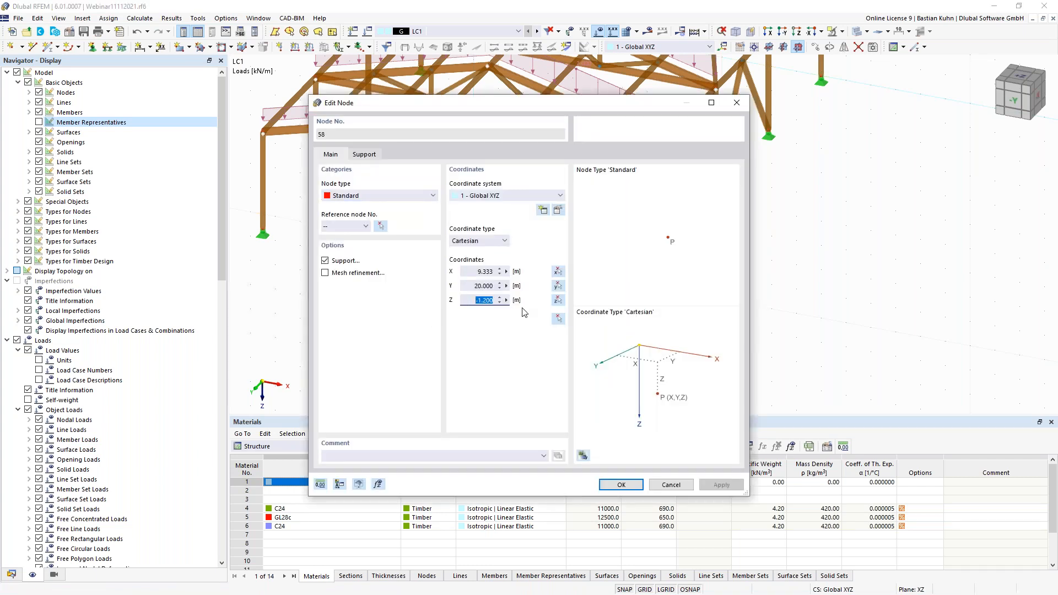
key("Return")
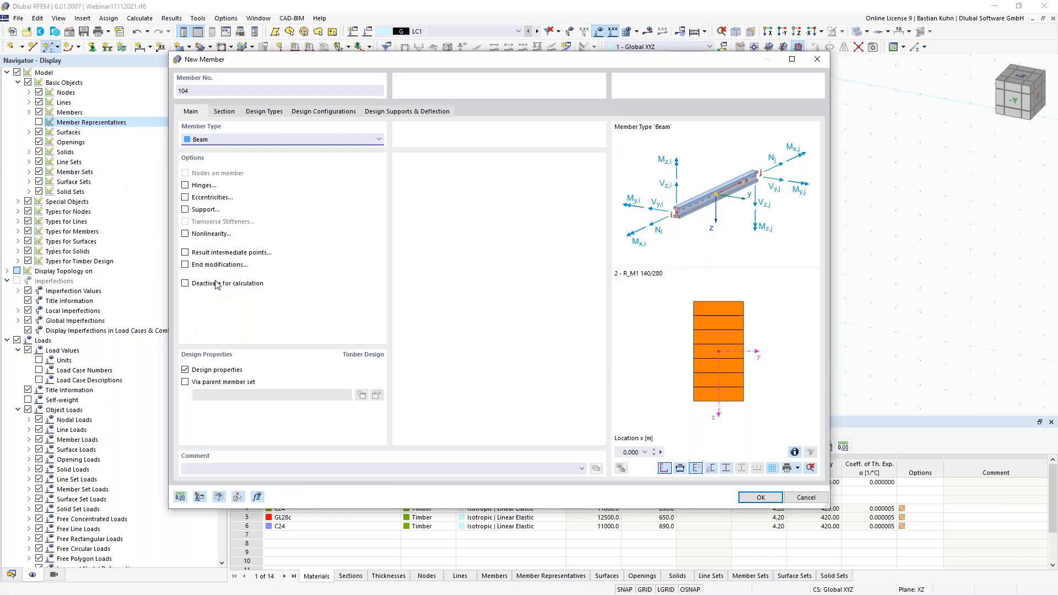
Step: Place a Truss brace with section R_M1 140/140 in 6 - C24 from the X = 14 m, Y = 20 m column base to the new gable column's top
left_click(230, 139)
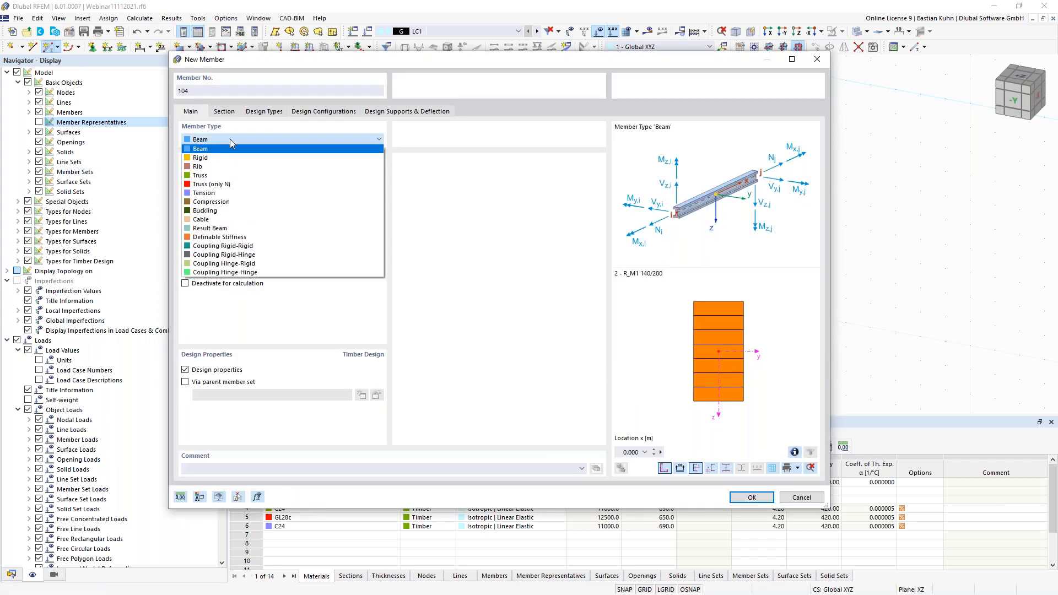
left_click(231, 176)
left_click(224, 111)
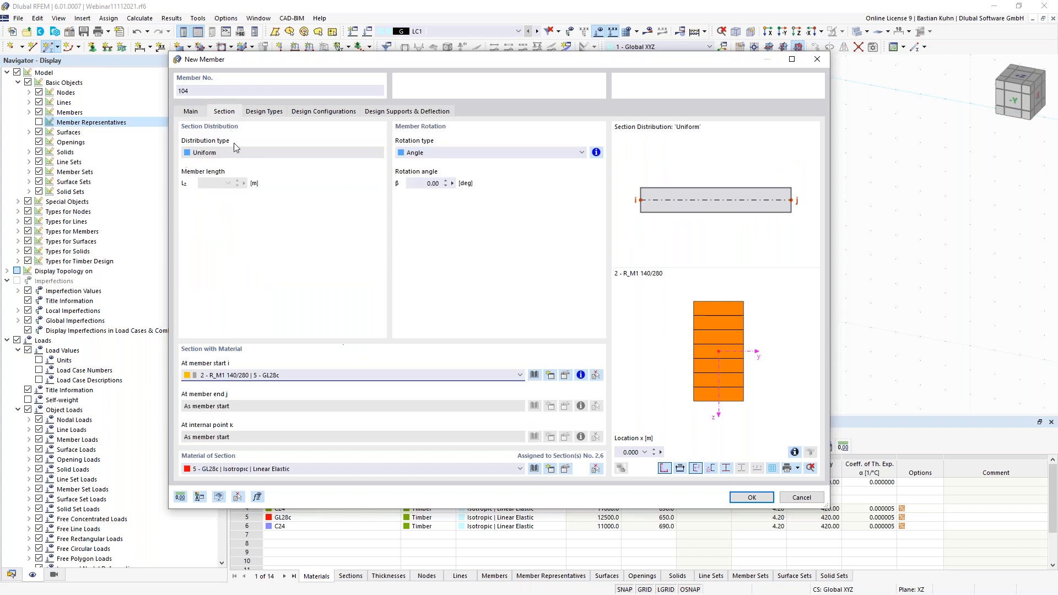
left_click(294, 380)
left_click(267, 418)
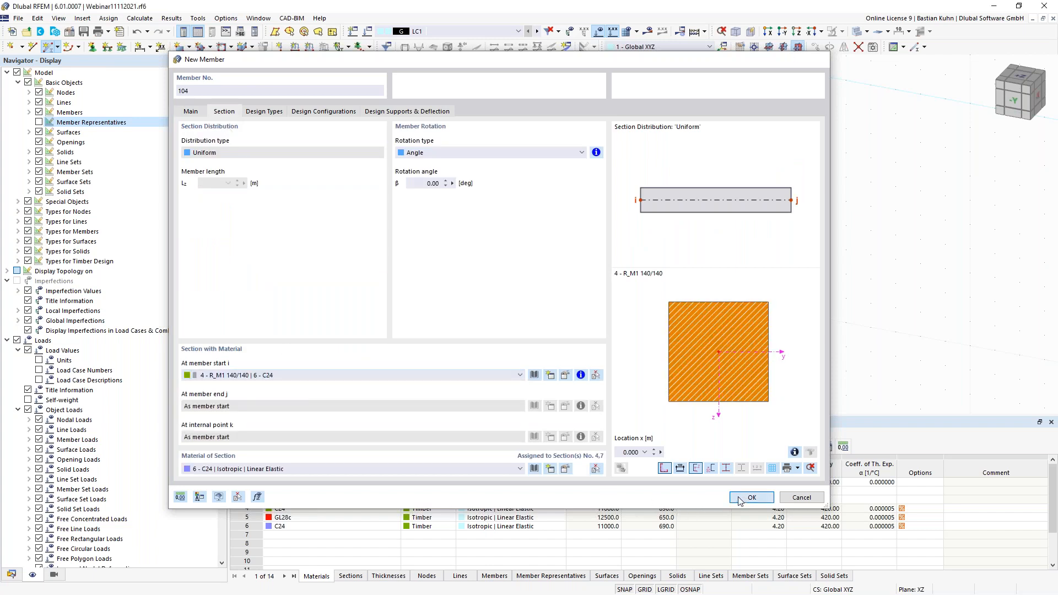
left_click(750, 498)
left_click(610, 292)
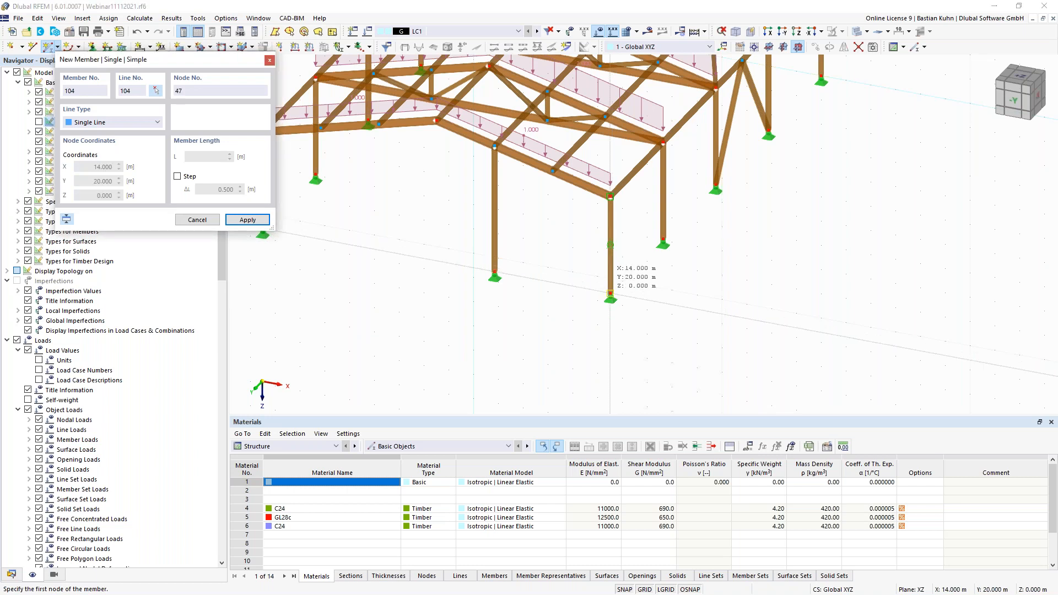
left_click(494, 146)
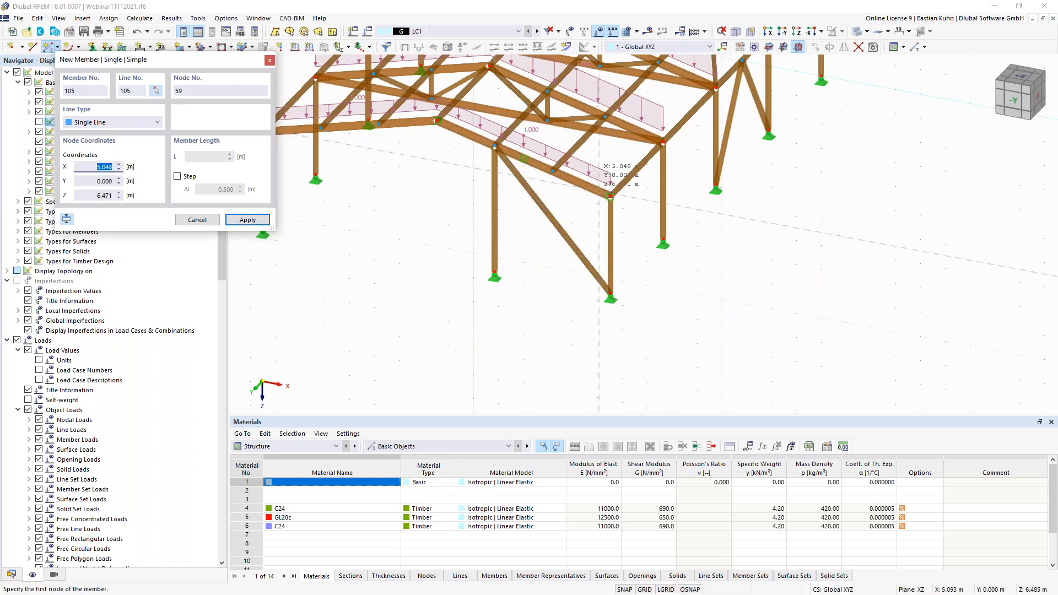
Step: Place three diagonal roof braces from the eaves nodes at Y = 20, 15 and 5 m to the X = 11.667 m purlin nodes of the next frame
left_click(606, 139)
right_click(605, 117)
mouse_move(725, 210)
middle_mouse_down("ctrl")
mouse_move(687, 269)
mouse_move(652, 279)
middle_mouse_up("ctrl")
left_click(610, 279)
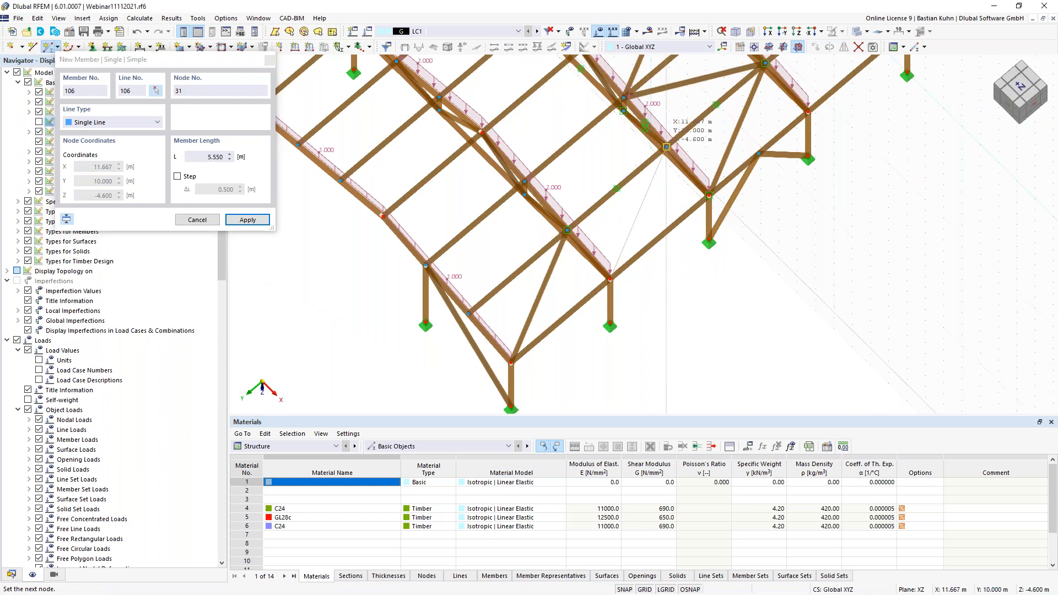
left_click(666, 147)
middle_click_drag(806, 256, 752, 327)
left_click(753, 183)
middle_click_drag(759, 132, 778, 104)
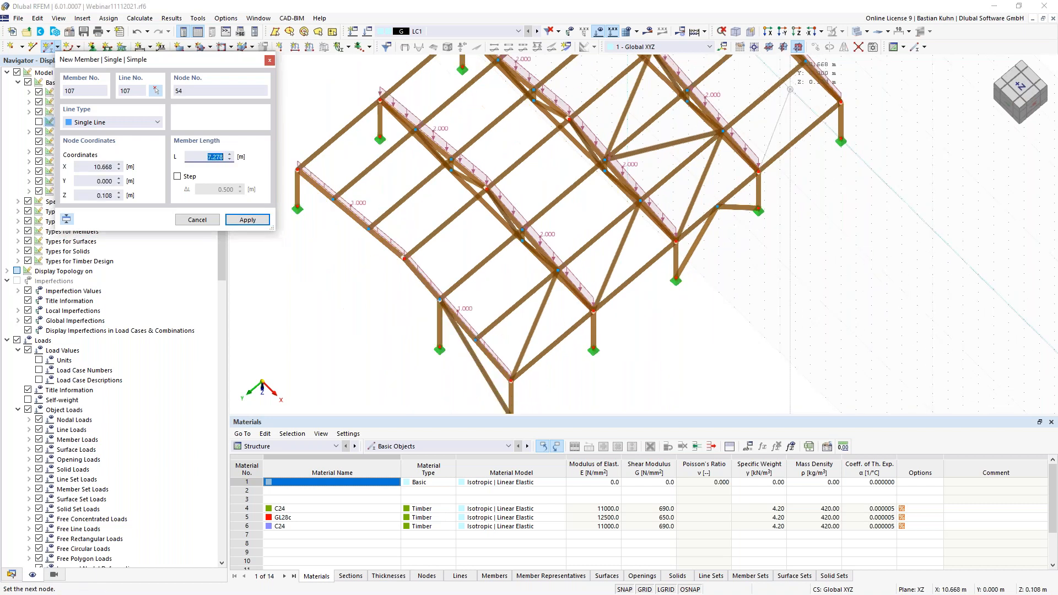
left_click(805, 61)
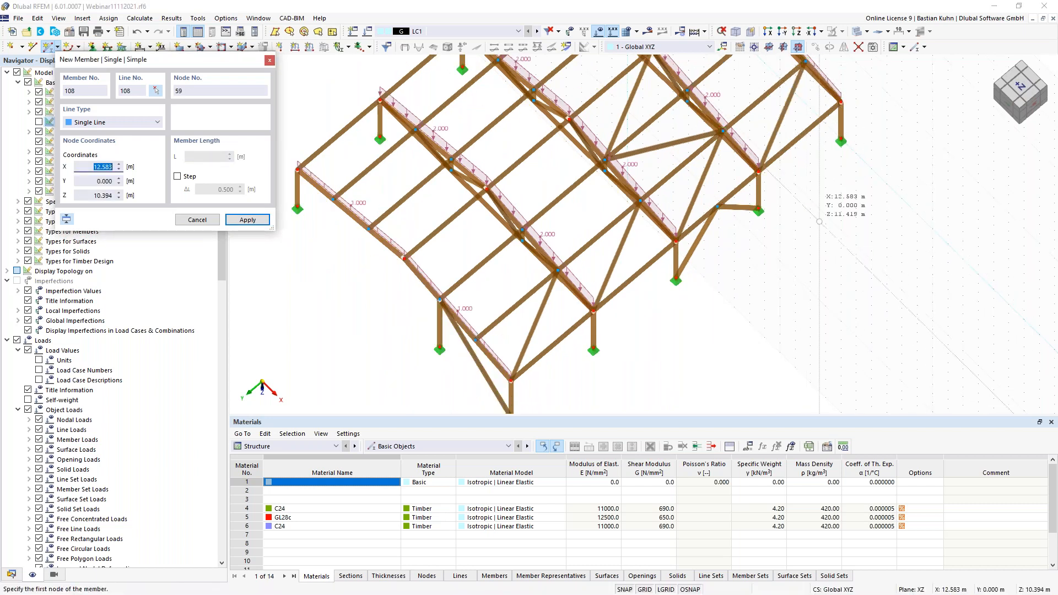
key("Escape")
Step: Mirror the added gable column and all wall, gable and roof braces as a copy about the YZ plane through the ridge node at X = 7 m
scroll(602, 362, "down", 3)
middle_click_drag(603, 363, 512, 344, "ctrl")
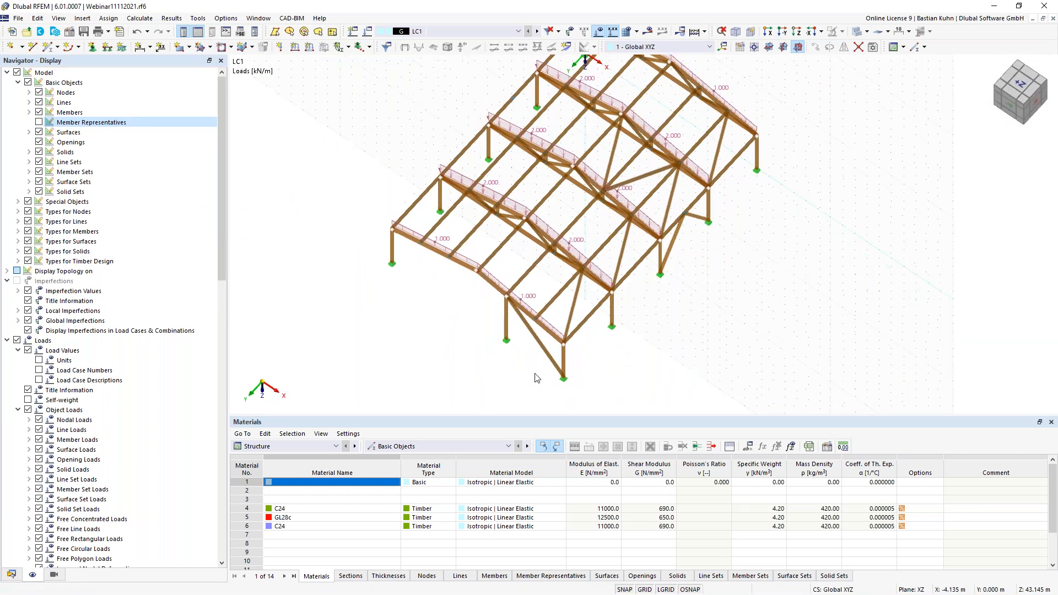
left_click(504, 330)
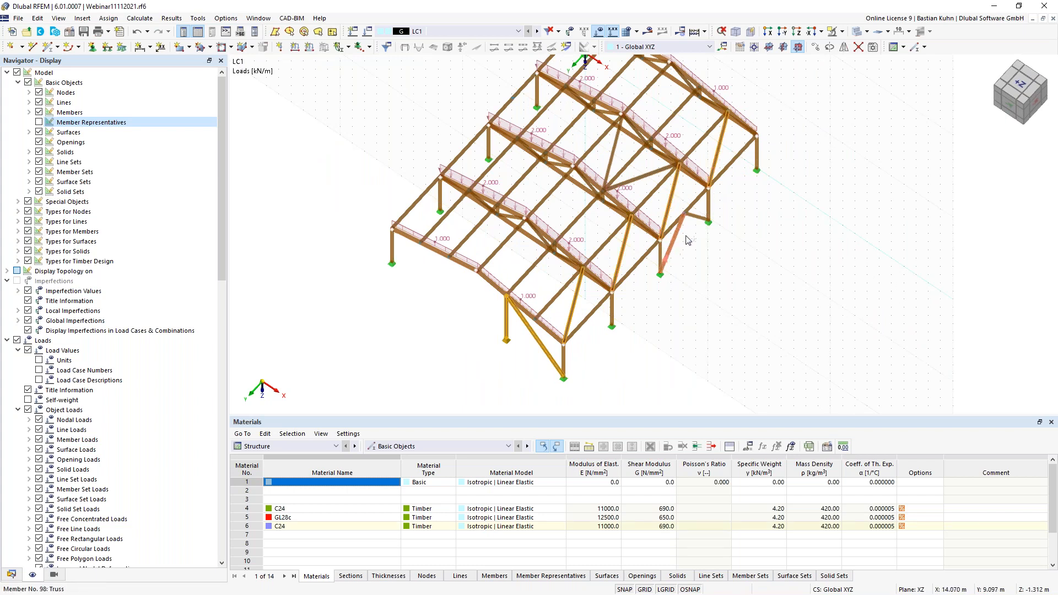
right_click(615, 160)
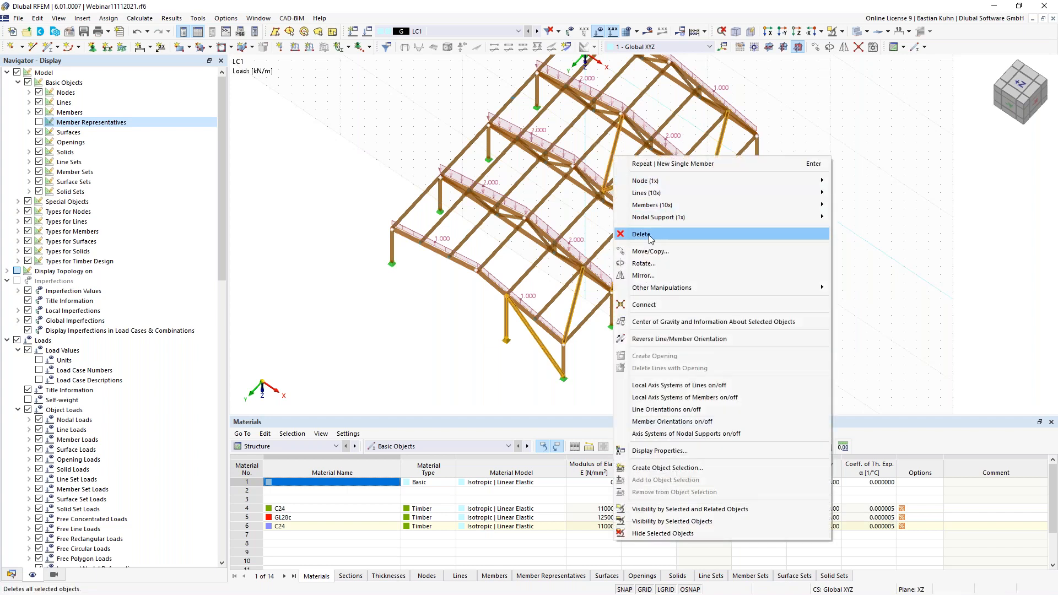
left_click(643, 275)
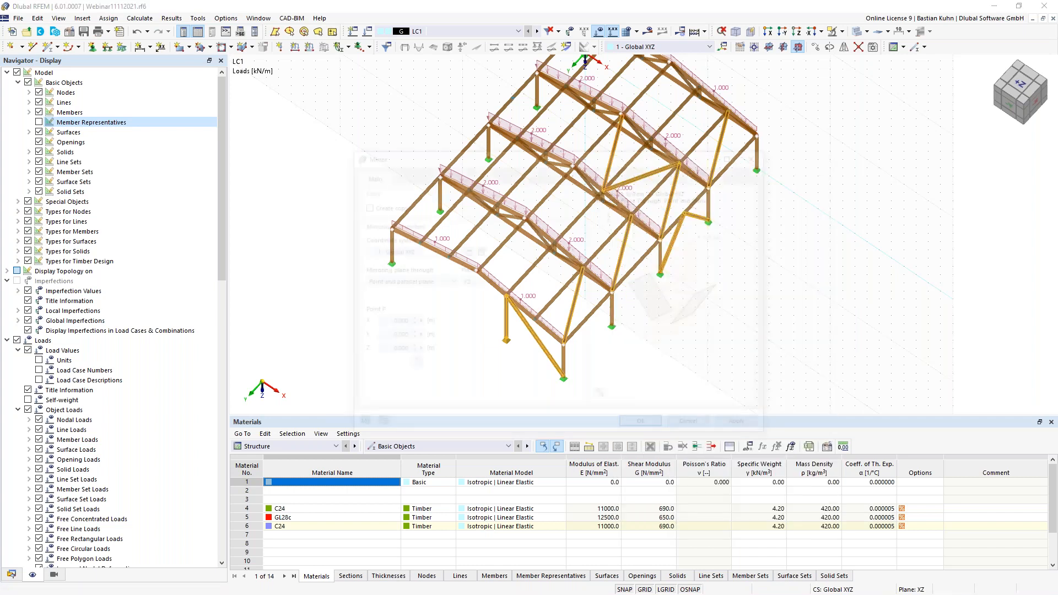
left_click(364, 205)
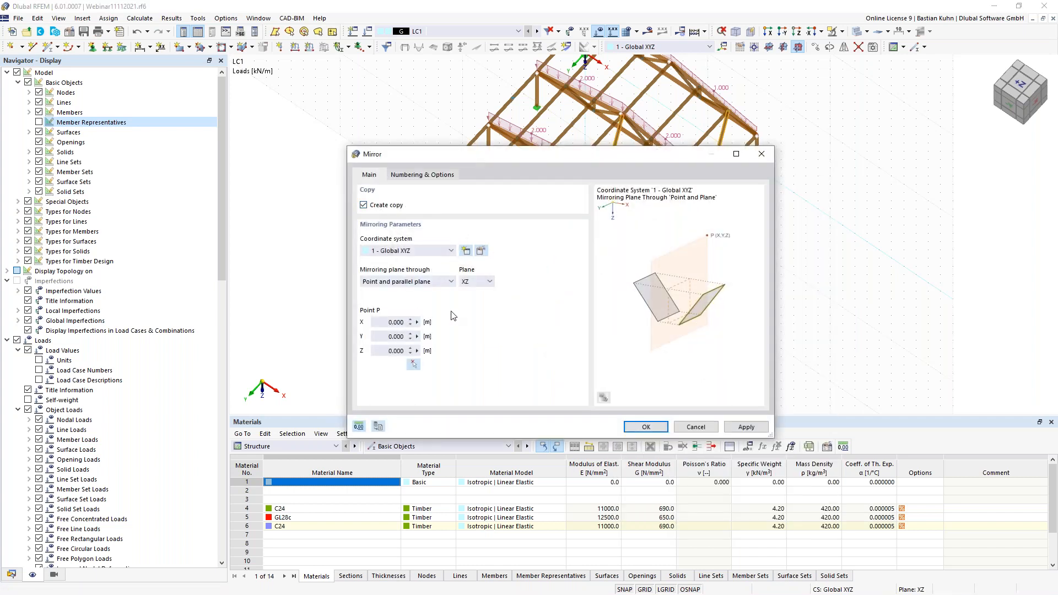
left_click(479, 283)
left_click(479, 300)
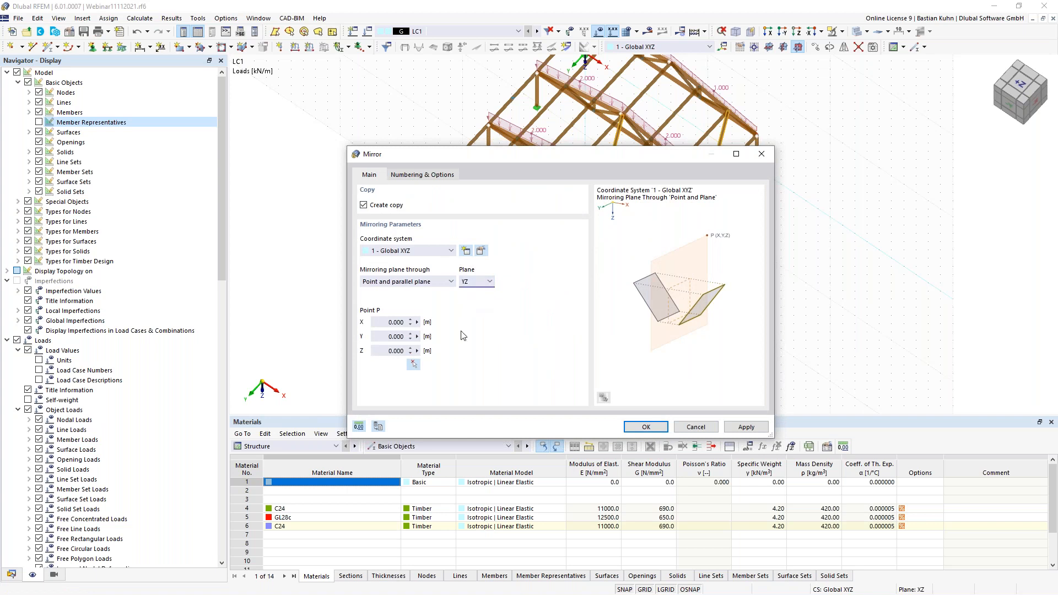
left_click(413, 365)
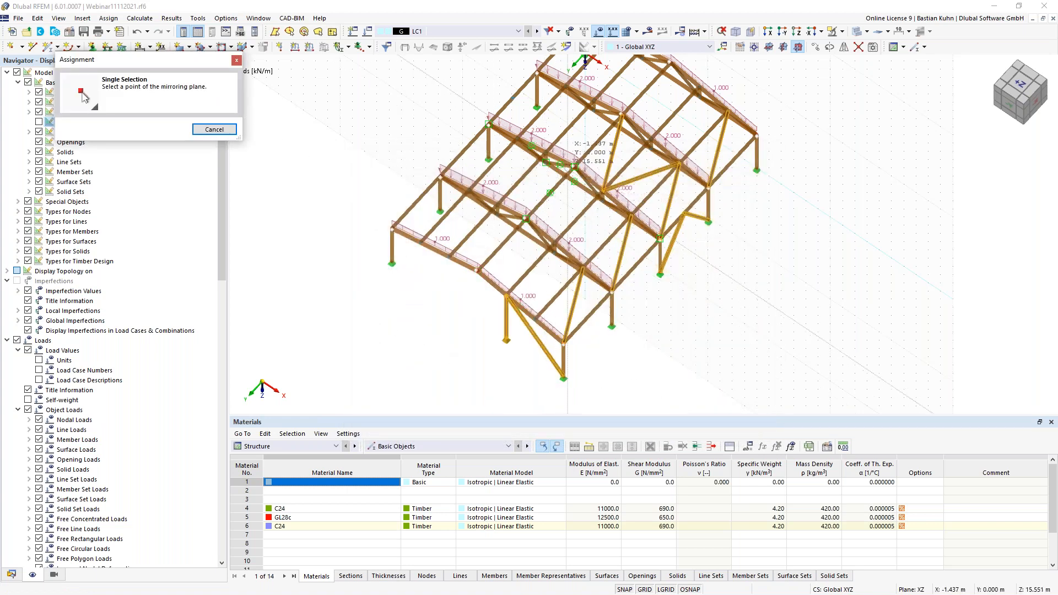
left_click(574, 166)
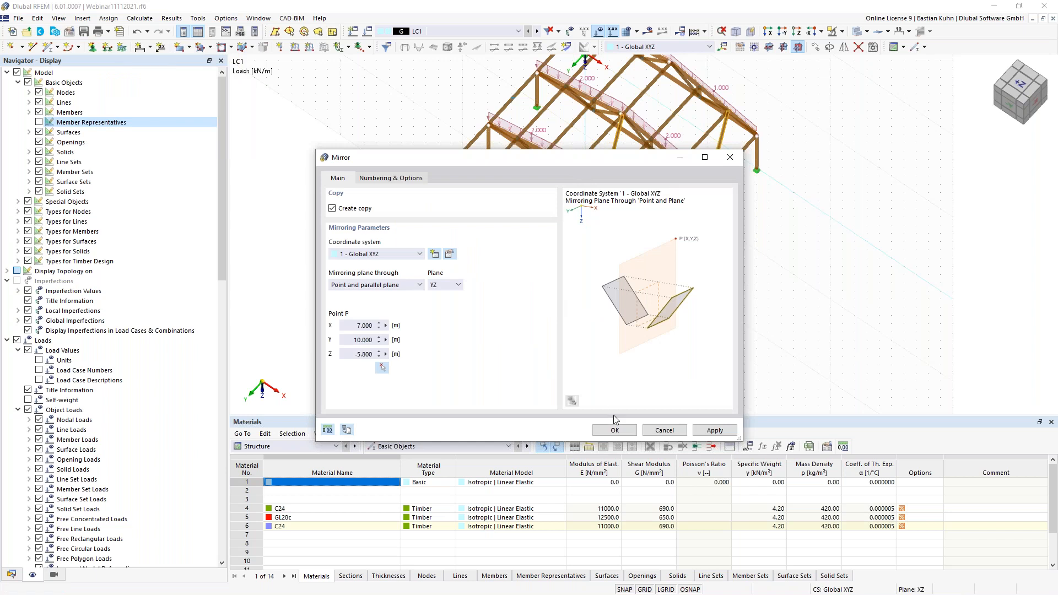
key("Return")
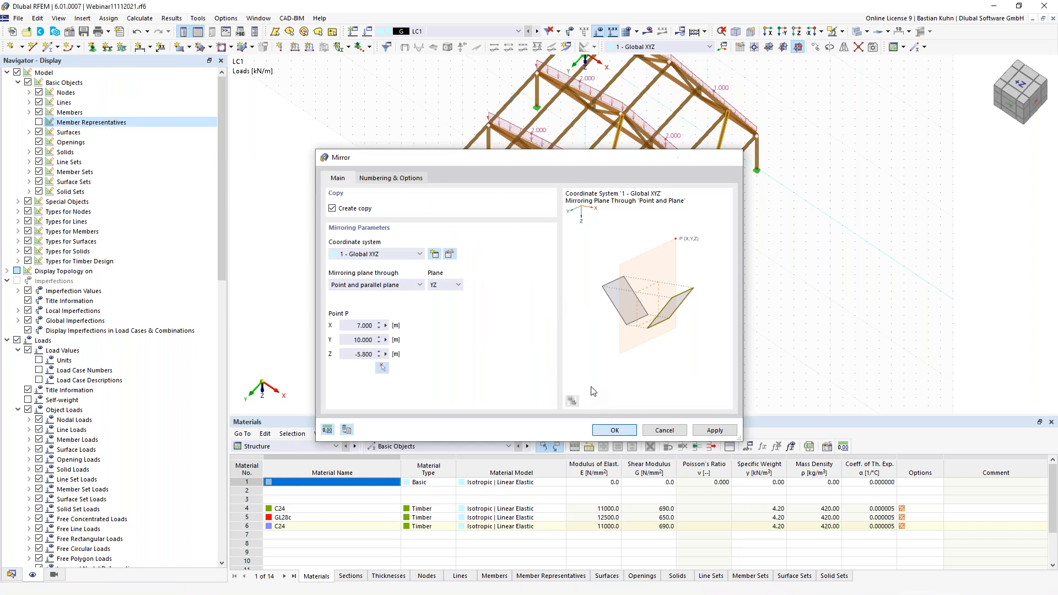
Step: Save the completed hall model as Webinar11112021.rf6 in the Temp folder
scroll(648, 375, "down", 3)
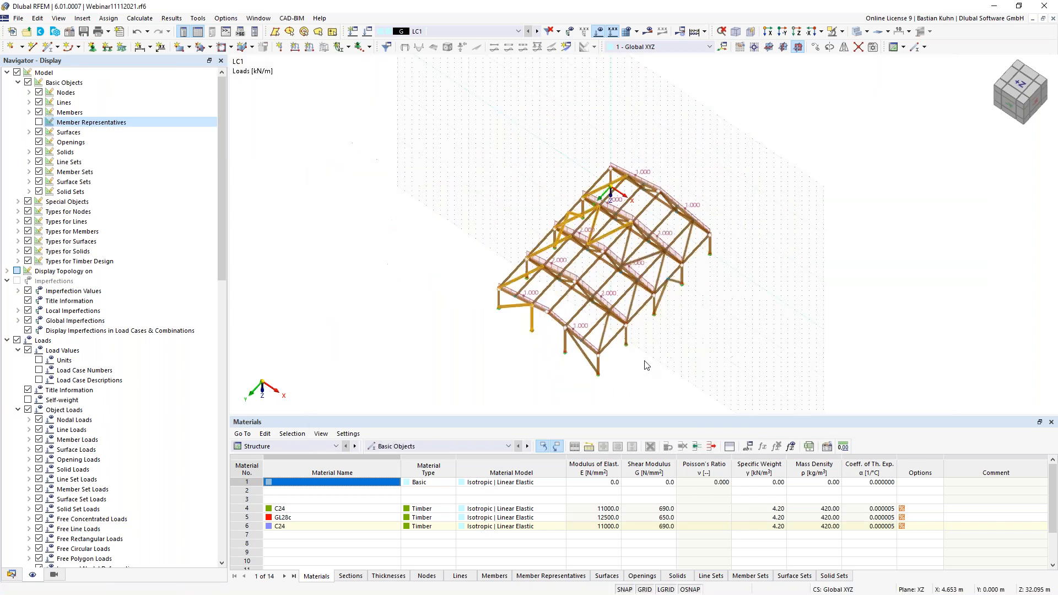
middle_click_drag(644, 366, 579, 336, "ctrl")
left_click(86, 33)
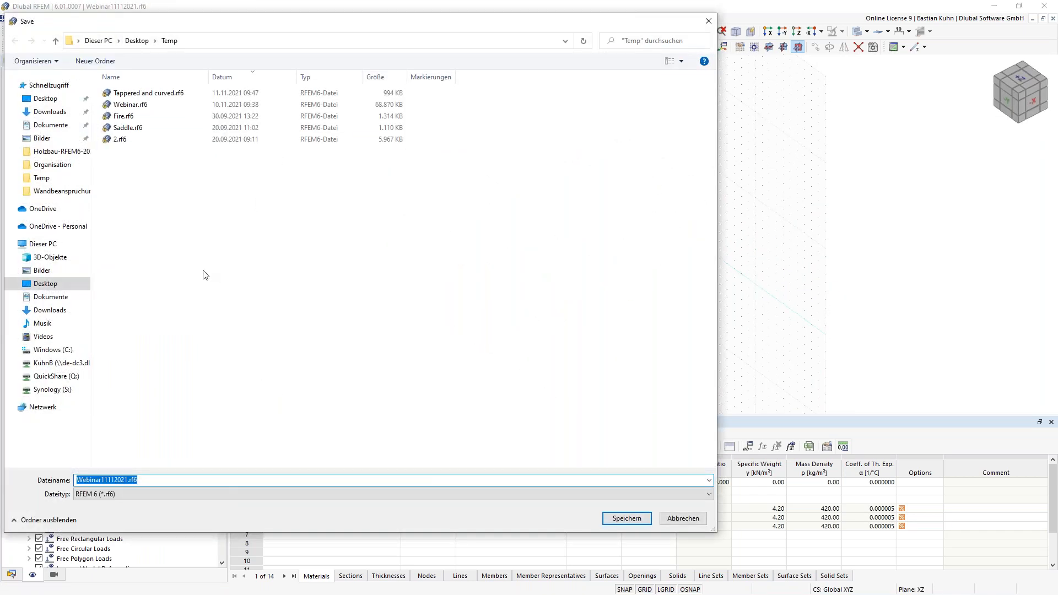
left_click(624, 518)
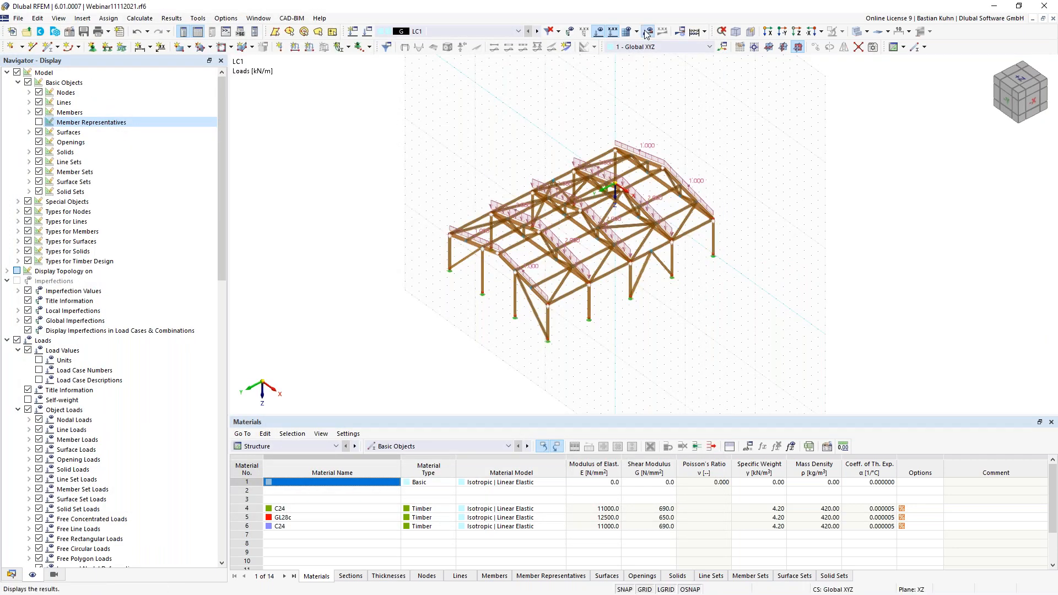
Step: Calculate load case LC1 and display the hall's global deformations
left_click(647, 34)
left_click(573, 349)
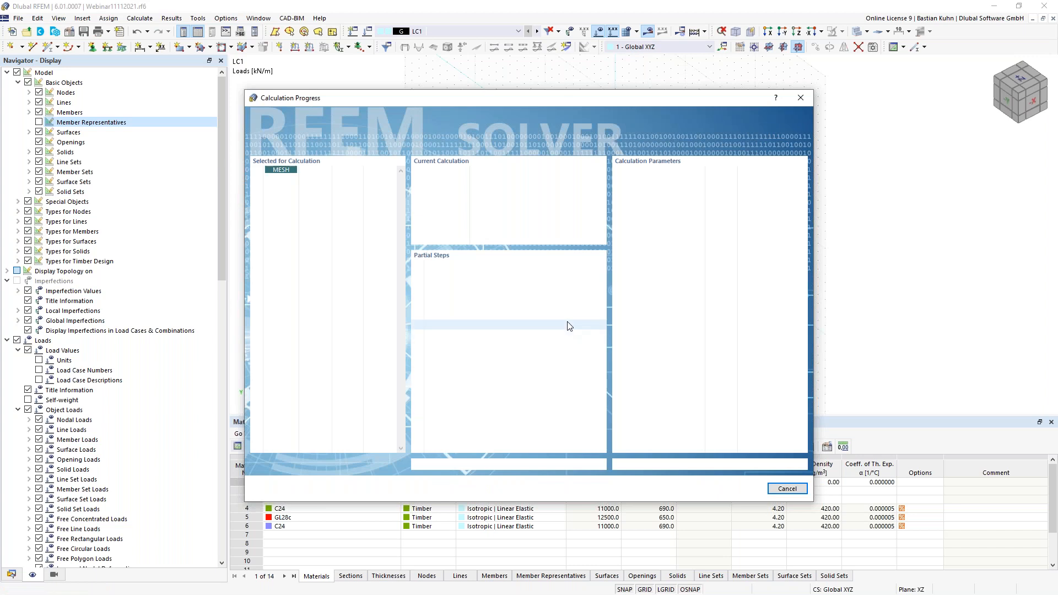
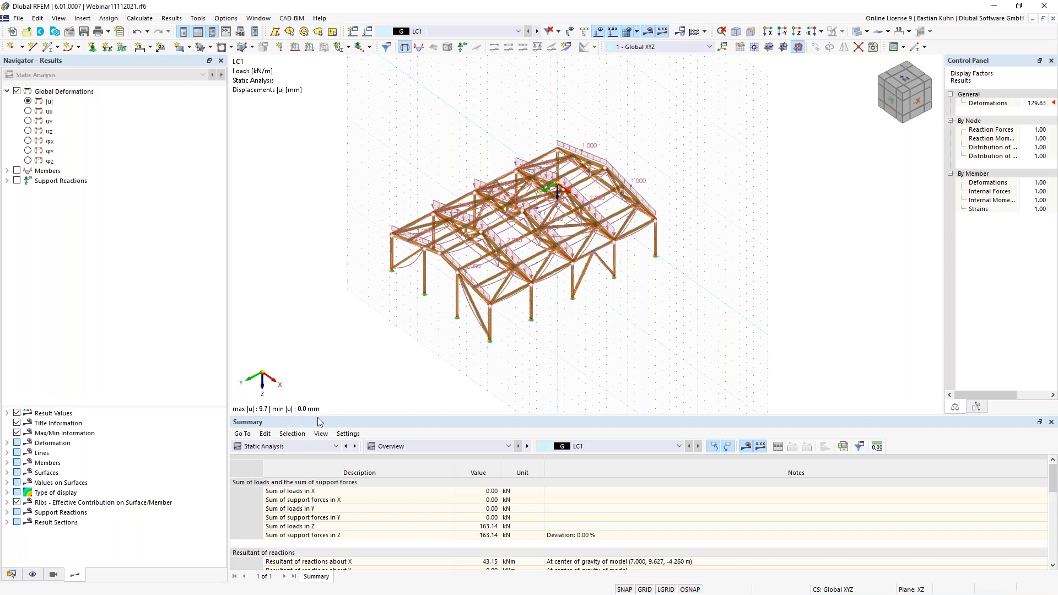
mouse_move(410, 348)
middle_mouse_down()
mouse_move(400, 364)
mouse_move(419, 357)
middle_mouse_up()
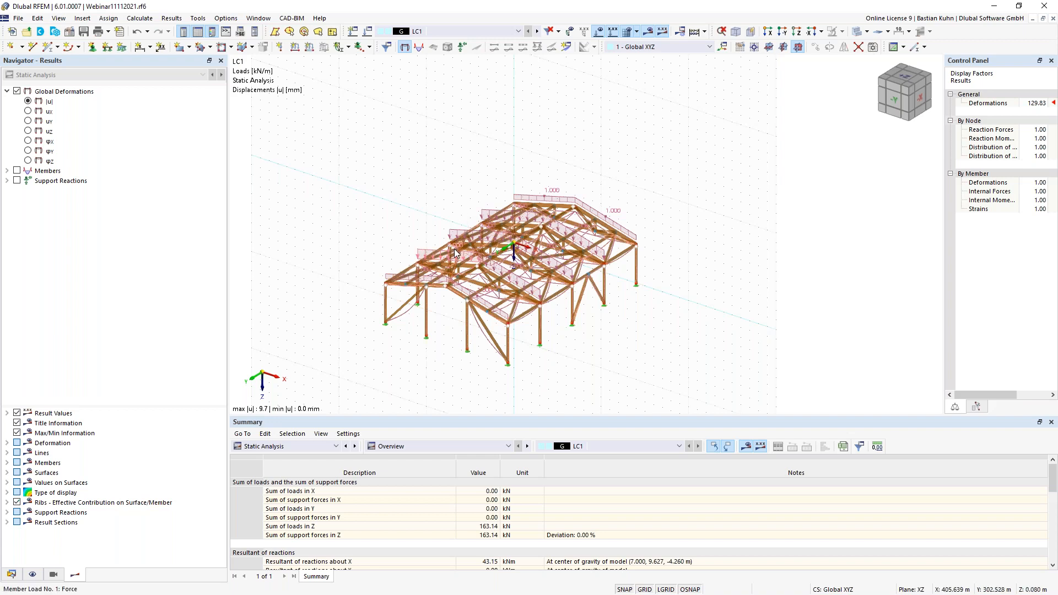
Step: Set up a new rectangular surface with the Load Transfer stiffness type and the local x load transfer direction
left_click(180, 49)
left_click(346, 152)
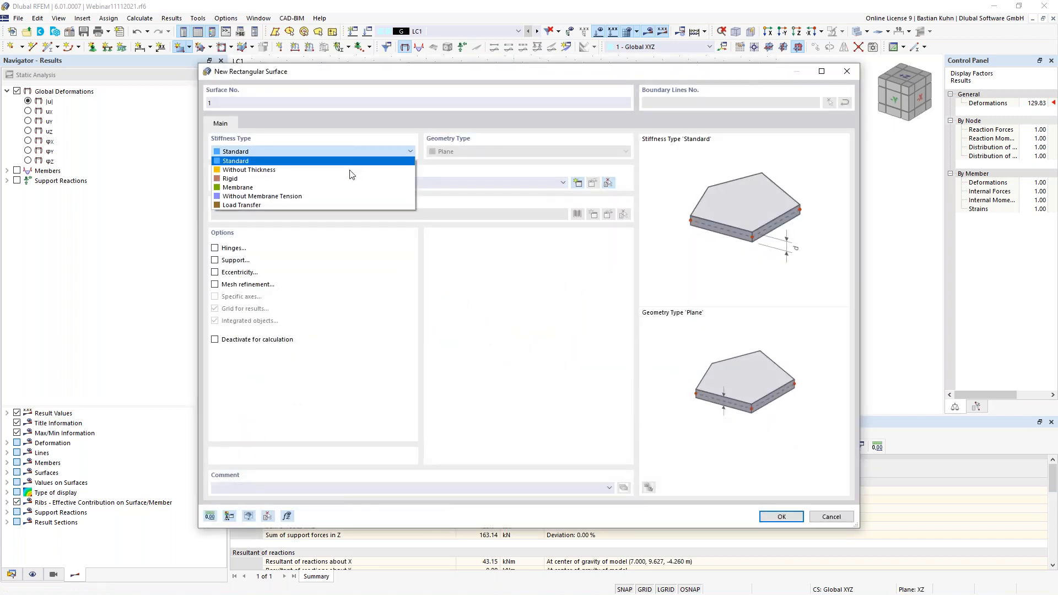
left_click(352, 204)
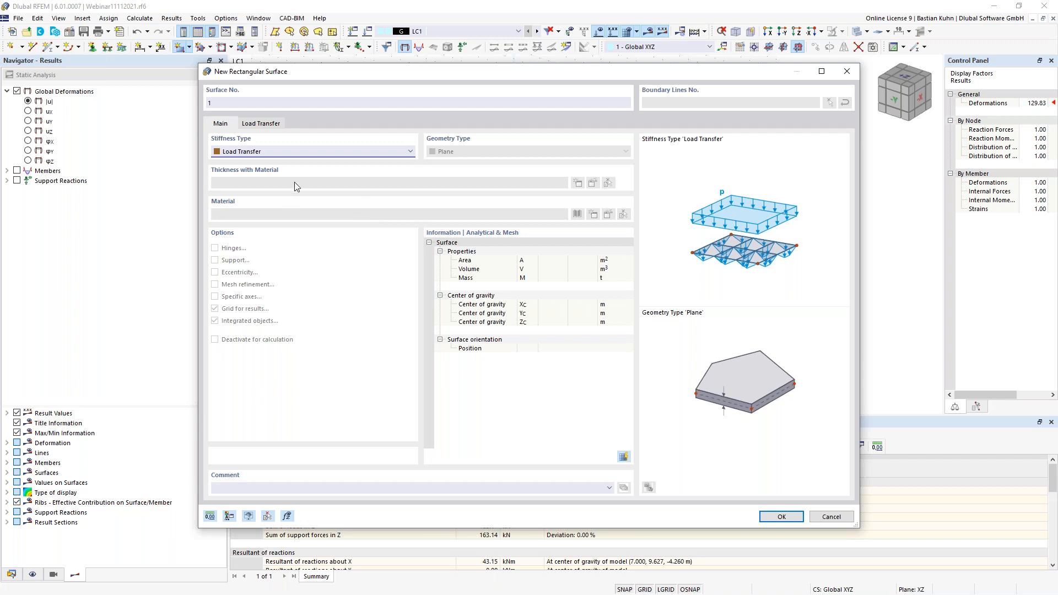
left_click(260, 123)
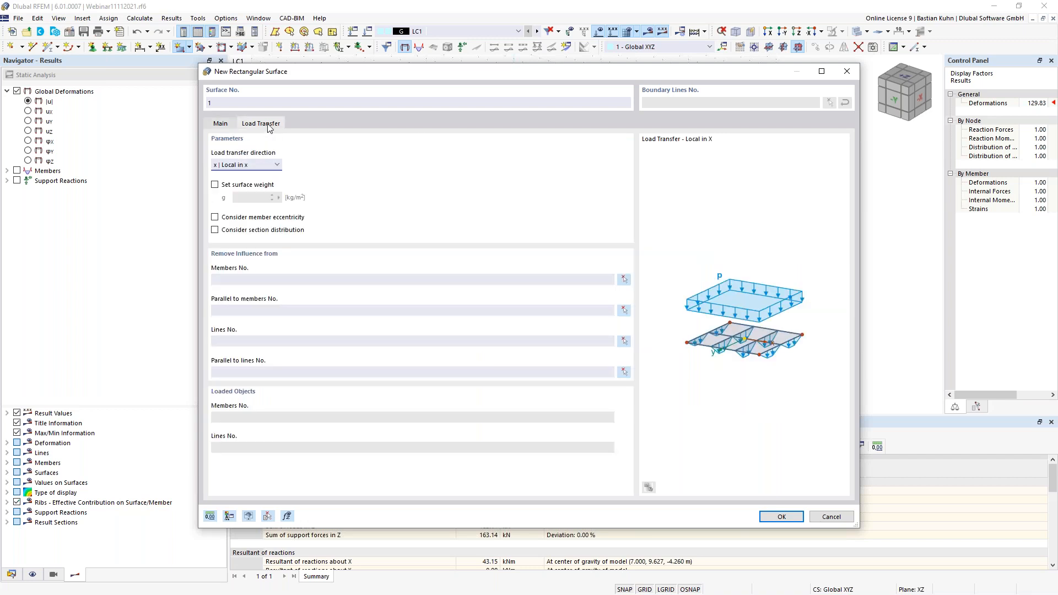
left_click(221, 123)
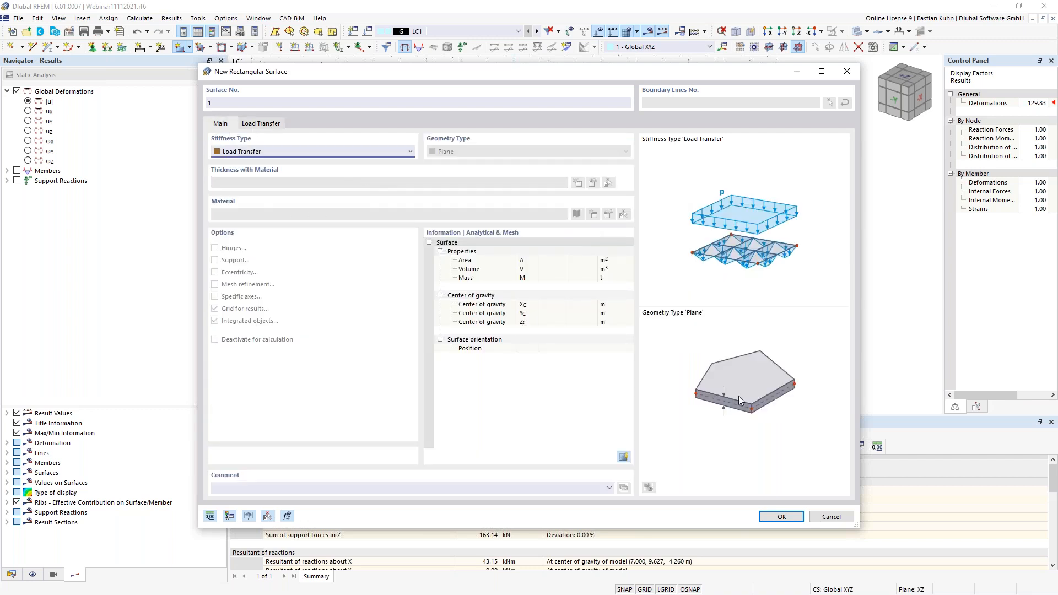
left_click(781, 516)
Step: Draw the load transfer surface on the first roof slope from the eaves node (0, 0, -4 m) to the opposite gable's ridge node, accepting deletion of the results
mouse_move(435, 152)
middle_mouse_down()
mouse_move(432, 141)
mouse_move(432, 165)
middle_mouse_up()
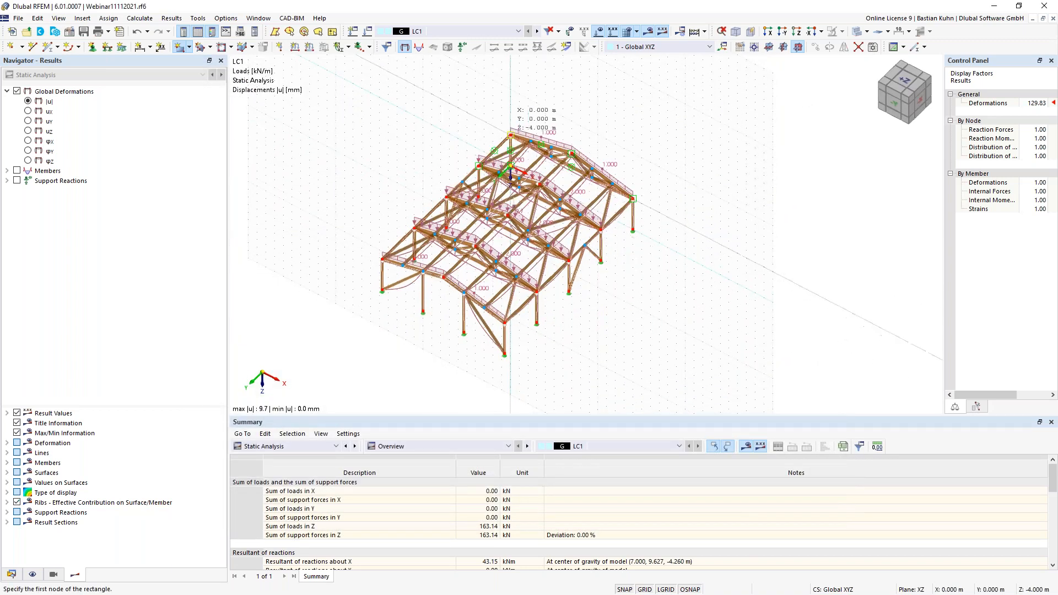
left_click(503, 146)
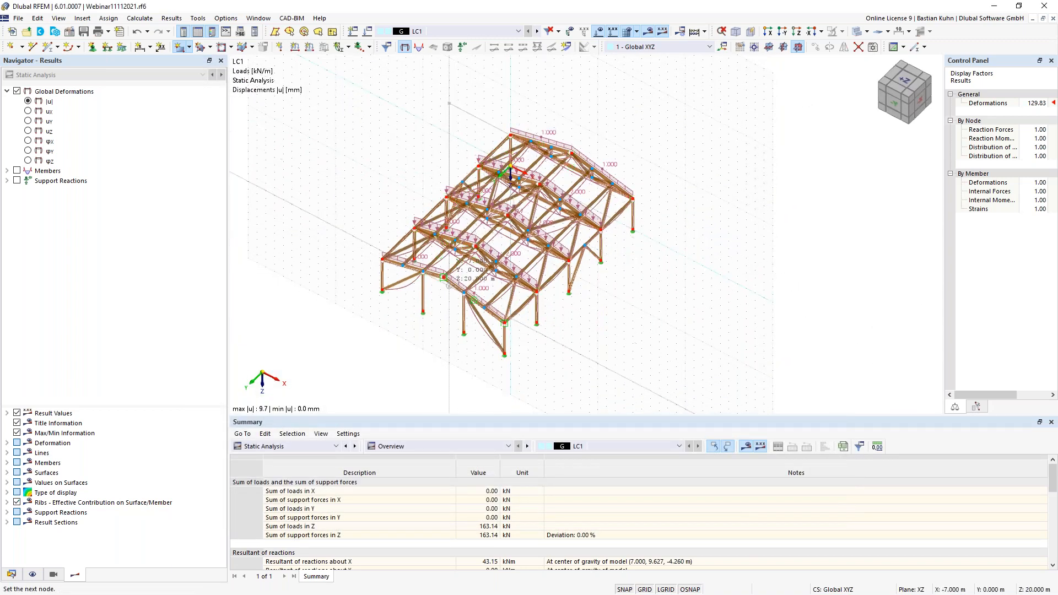
left_click(460, 260)
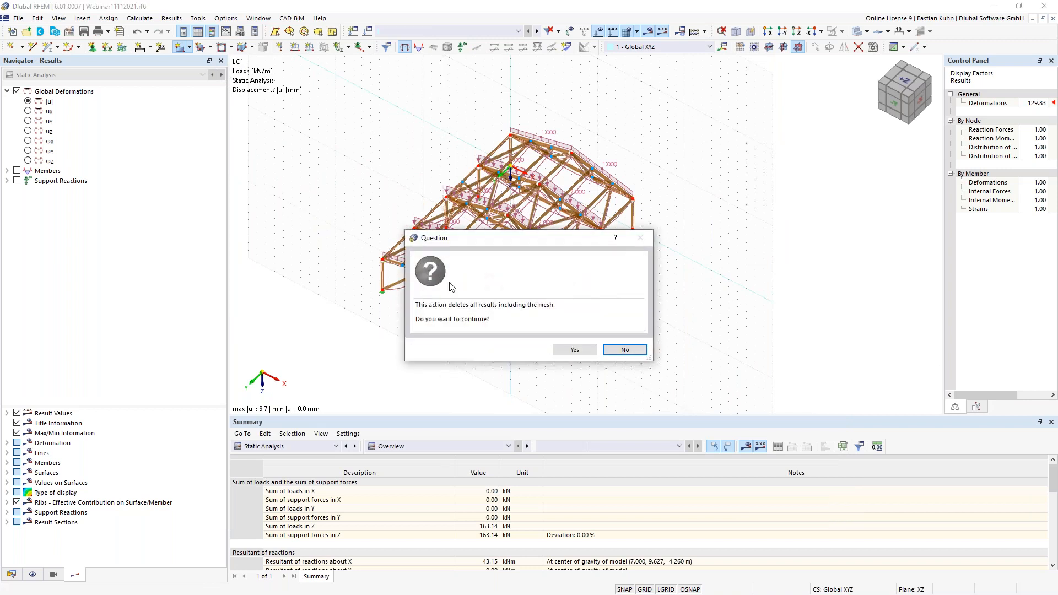
left_click(574, 350)
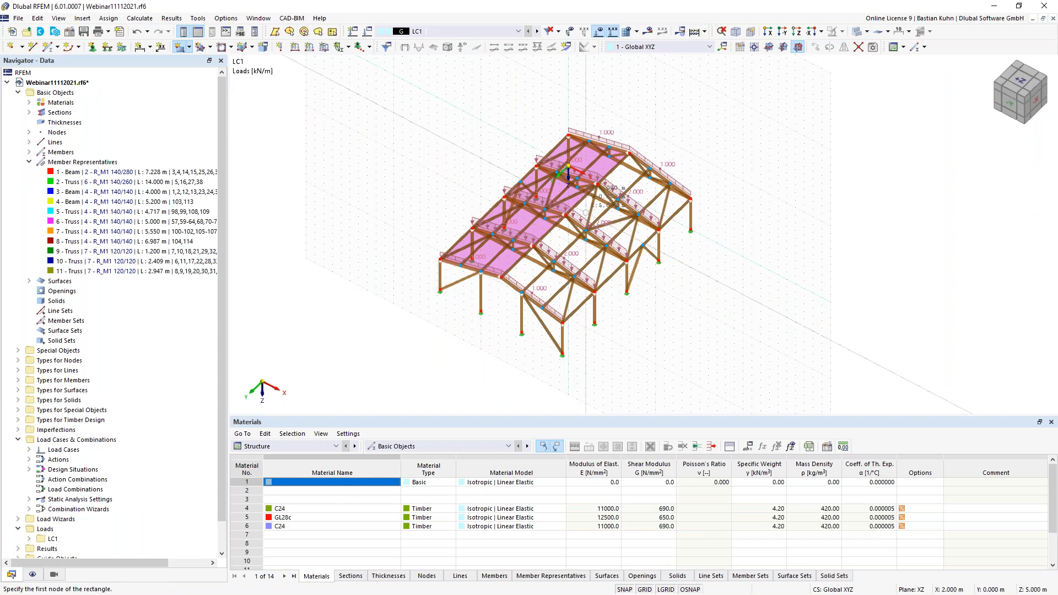
Step: Draw the second roof slope's load transfer surface from the ridge node (7, 0, -5.8 m) to the opposite gable's far eaves corner
scroll(620, 184, "up", 1)
scroll(620, 185, "up", 1)
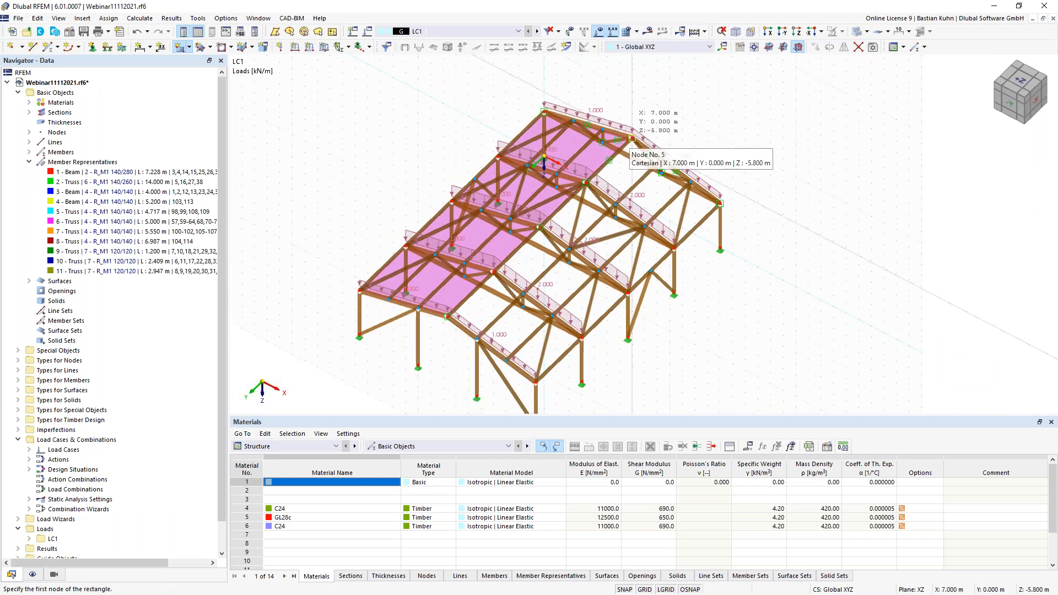
left_click(632, 138)
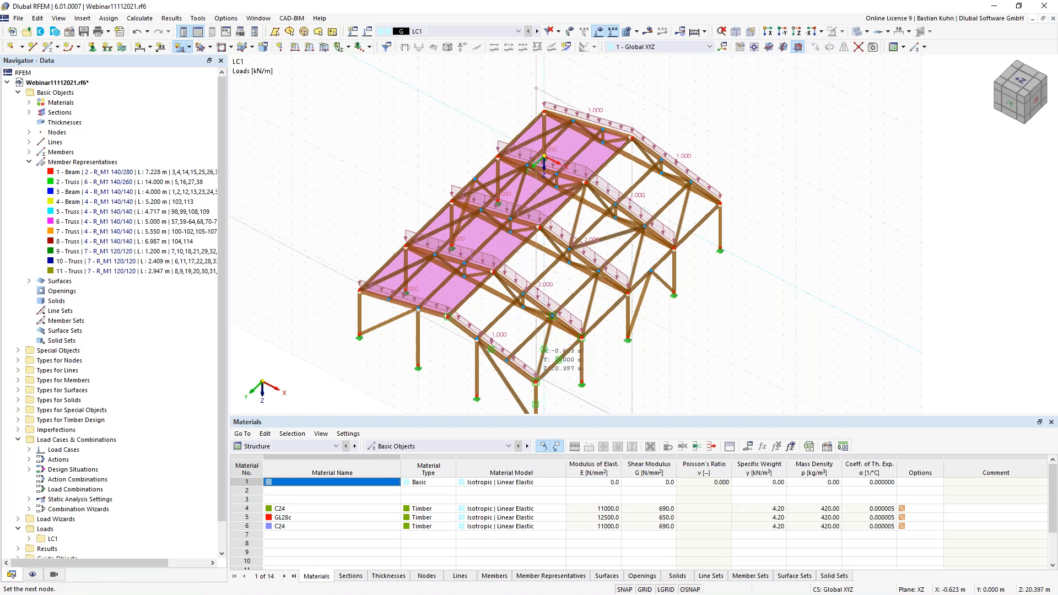
scroll(536, 358, "up", 4)
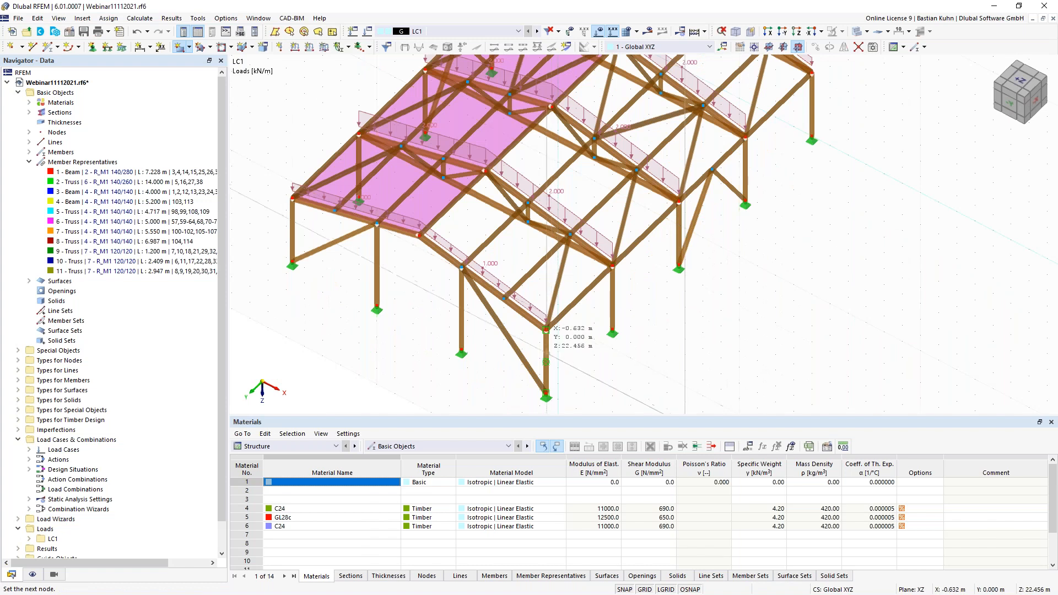
left_click(546, 330)
key("Escape")
Step: Edit surface 1's load transfer and pick members 92, 105 and 101 as references for removing the influence of parallel members
scroll(566, 355, "down", 5)
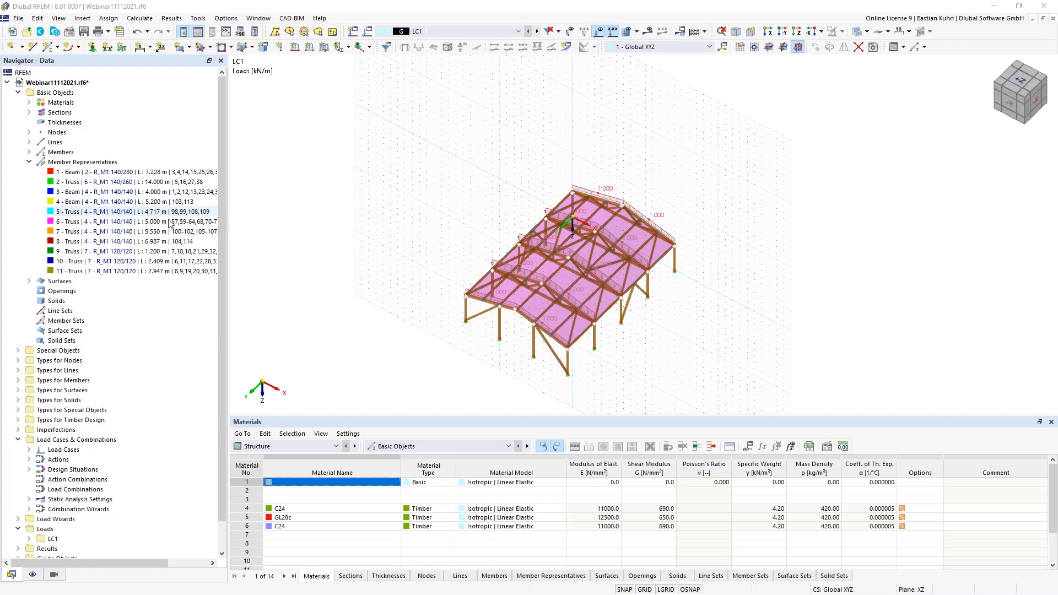
scroll(362, 258, "up", 2)
middle_click_drag(362, 256, 330, 210)
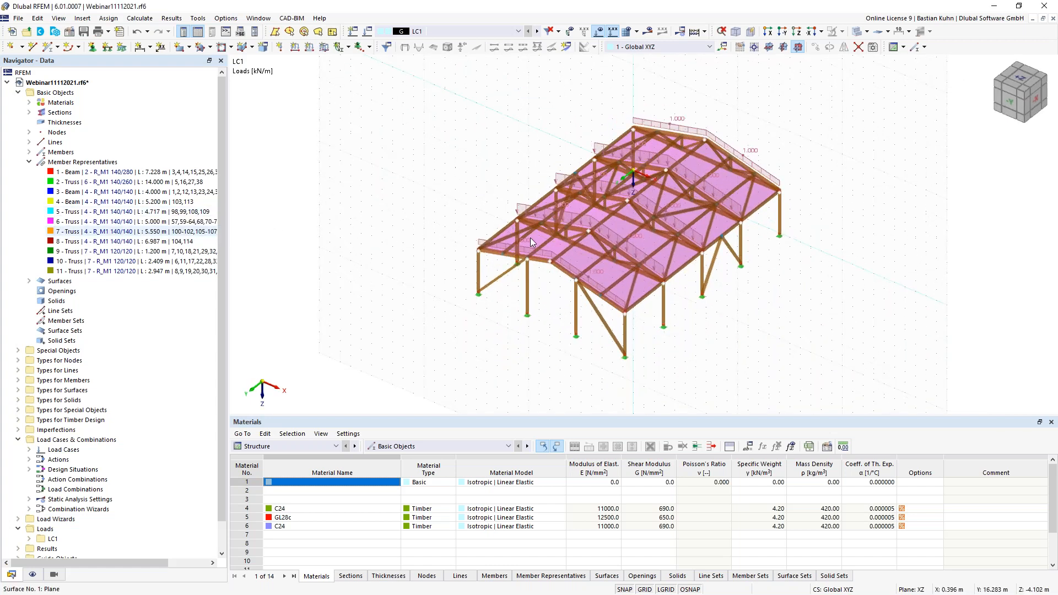
scroll(547, 243, "up", 2)
double_click(561, 245)
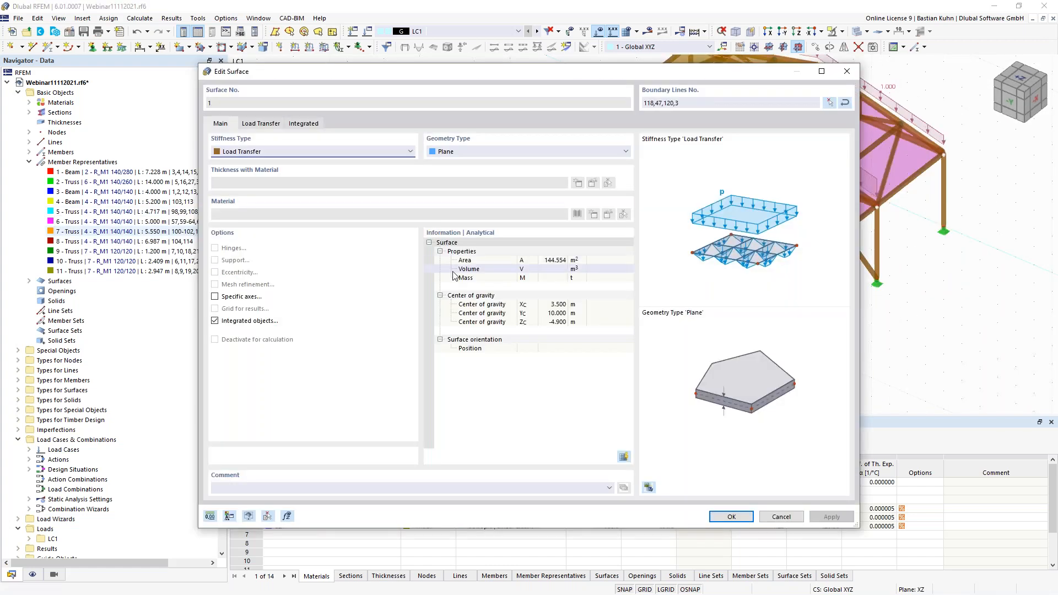
left_click(262, 124)
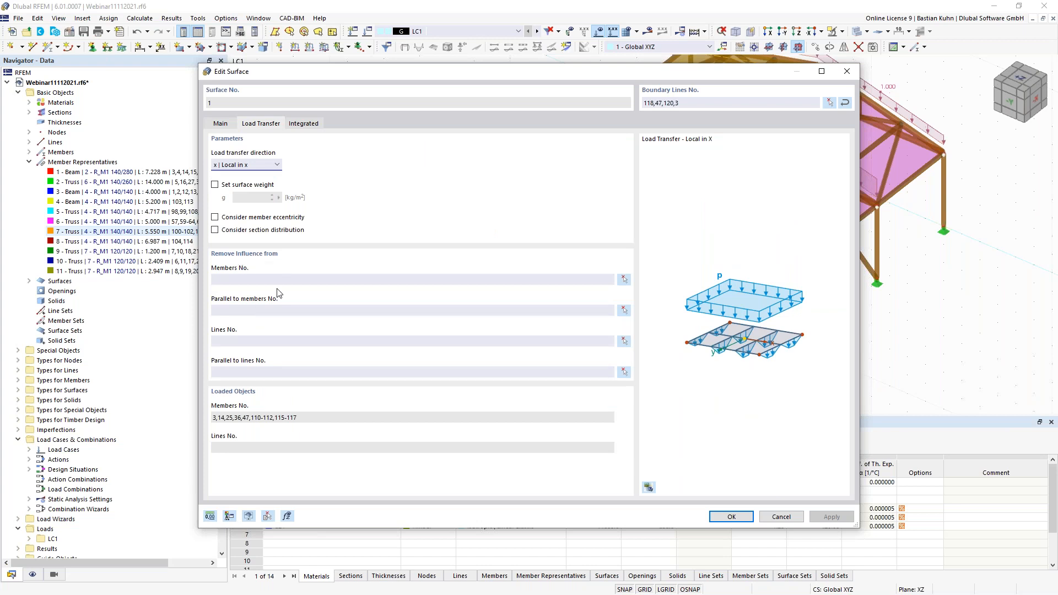
left_click(624, 310)
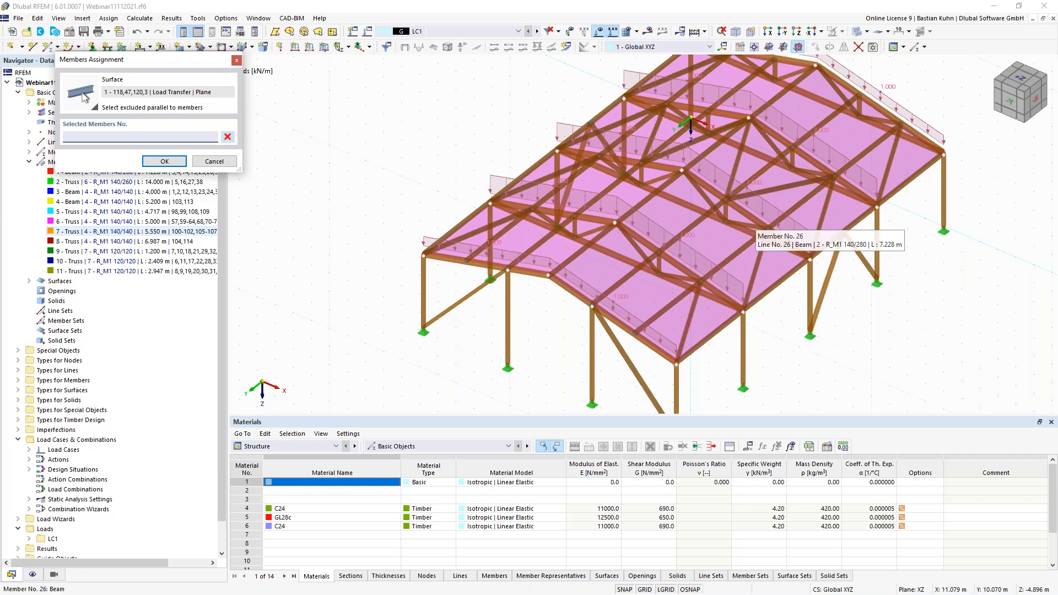
middle_click_drag(722, 217, 667, 214)
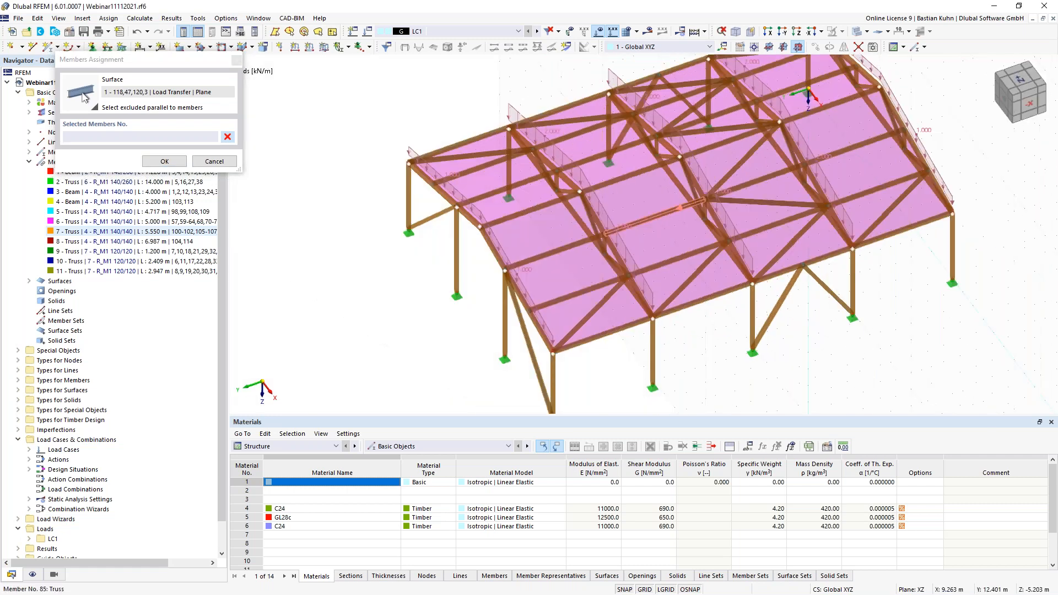
left_click(619, 331)
left_click(599, 305)
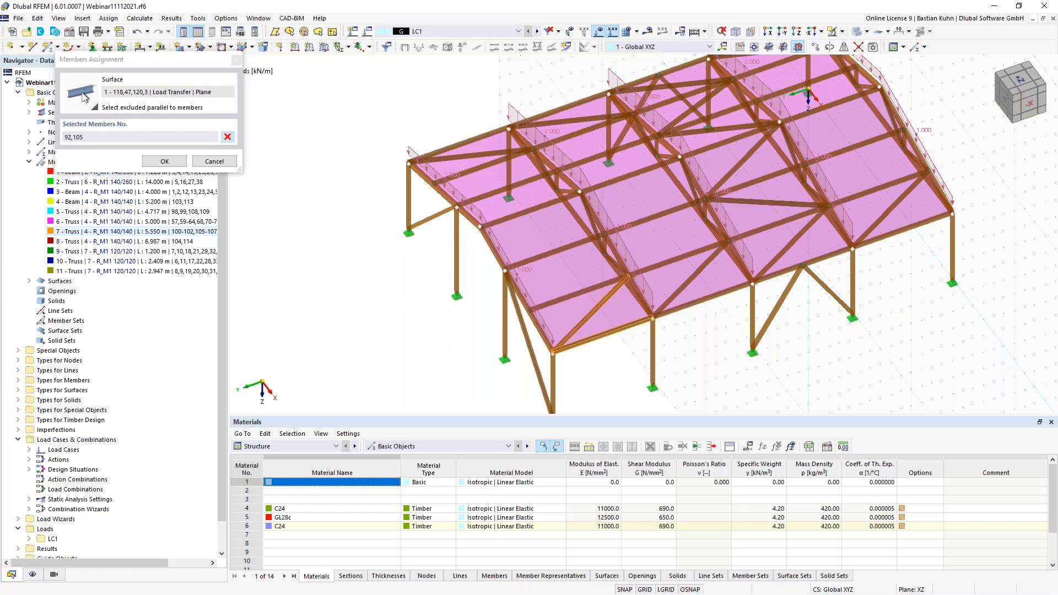
left_click(751, 201)
middle_click_drag(751, 202, 715, 199, "ctrl")
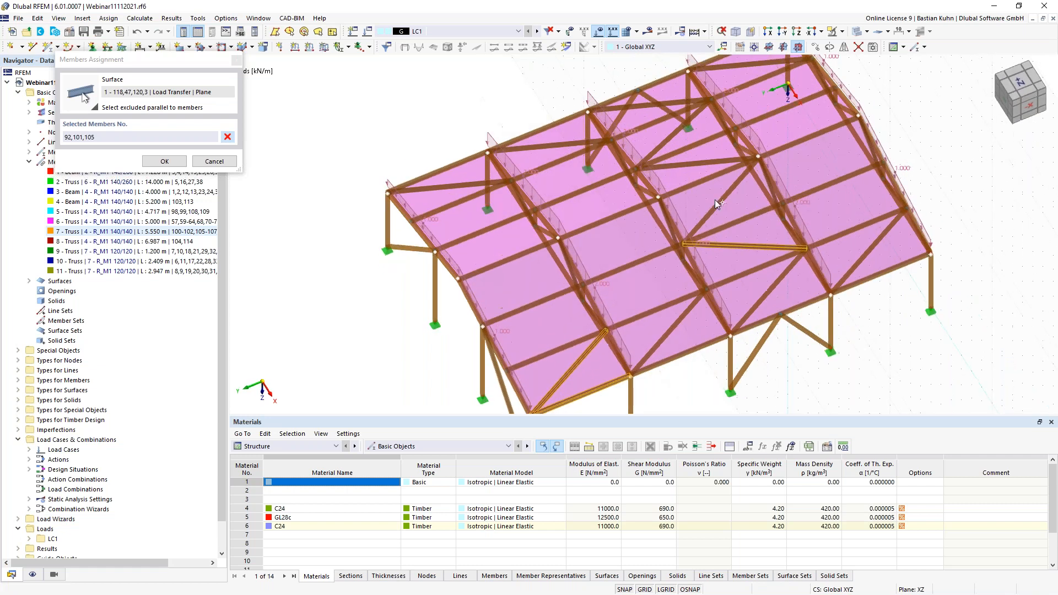
Step: Add roof braces 110-112 and 115 to surface 1's excluded parallel members and apply the surface changes
left_click(672, 150)
left_click(671, 141)
left_click(650, 105)
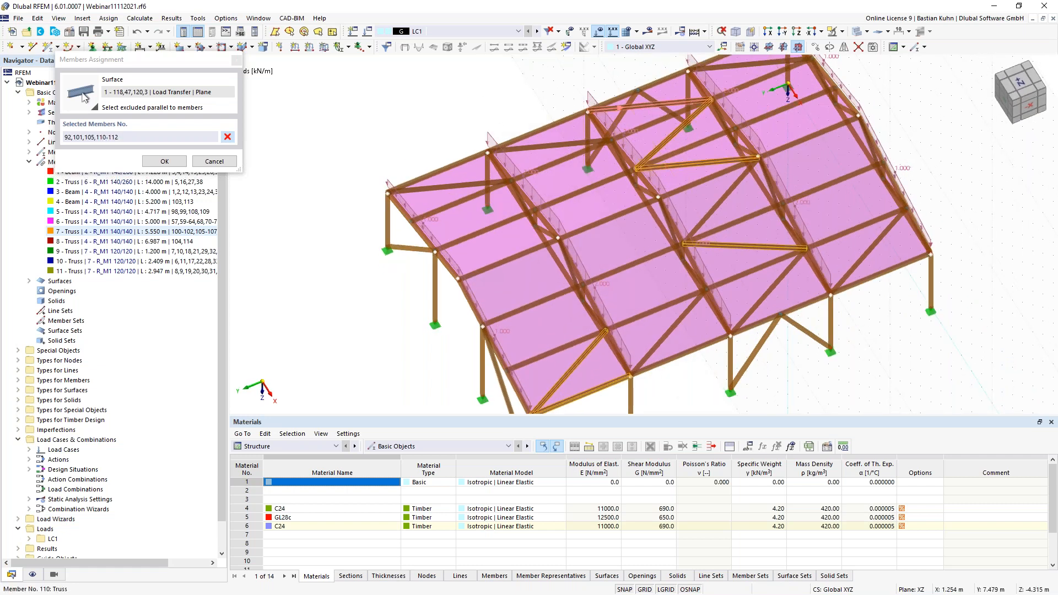
left_click(459, 185)
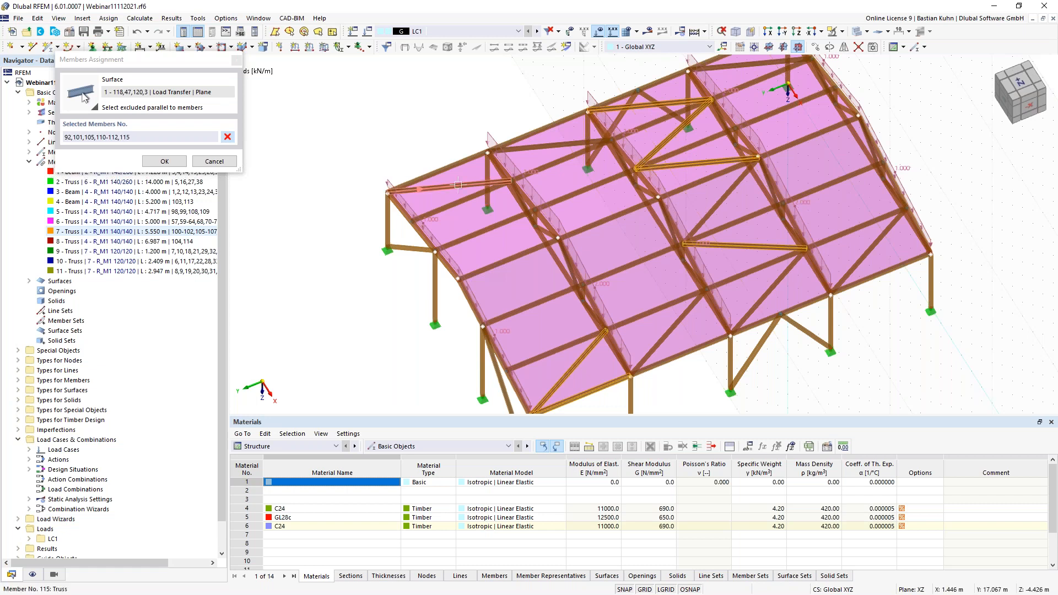
left_click(165, 162)
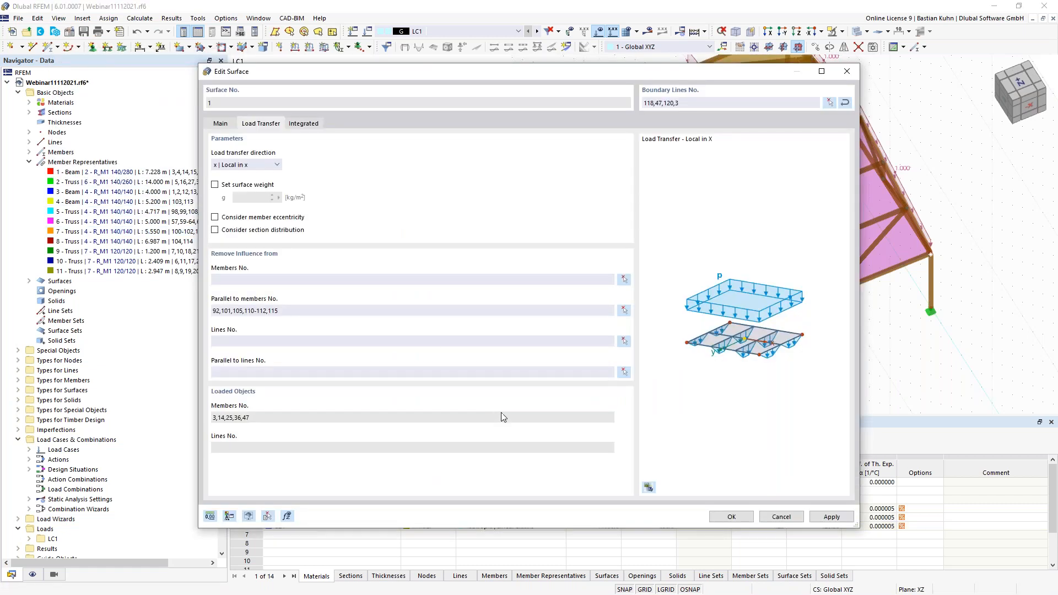
left_click(731, 516)
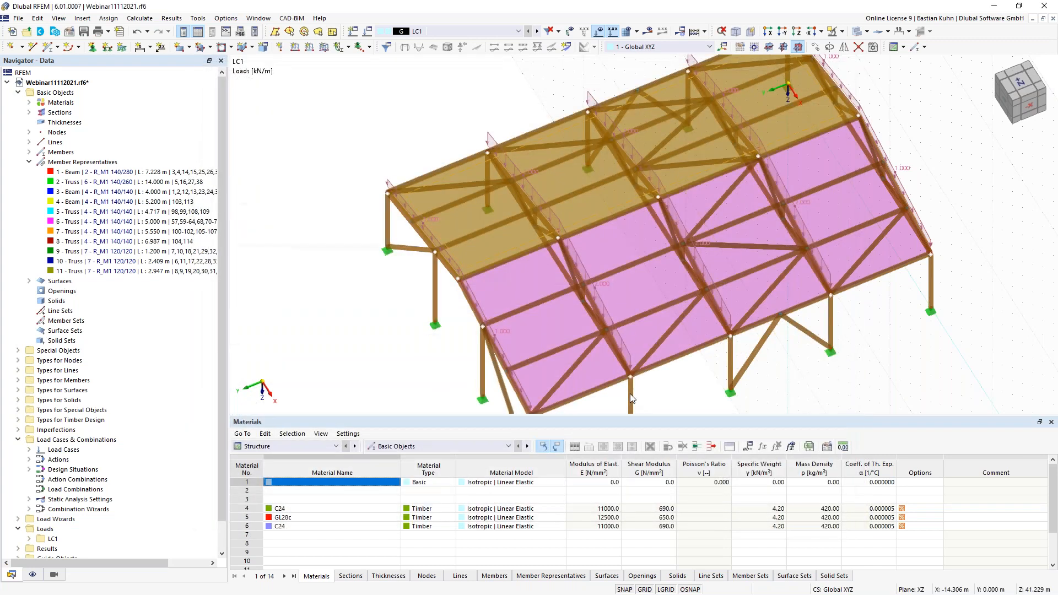
Step: Remove the influence of members parallel to 92, 100-102 and 105 from surface 2's load transfer
double_click(610, 243)
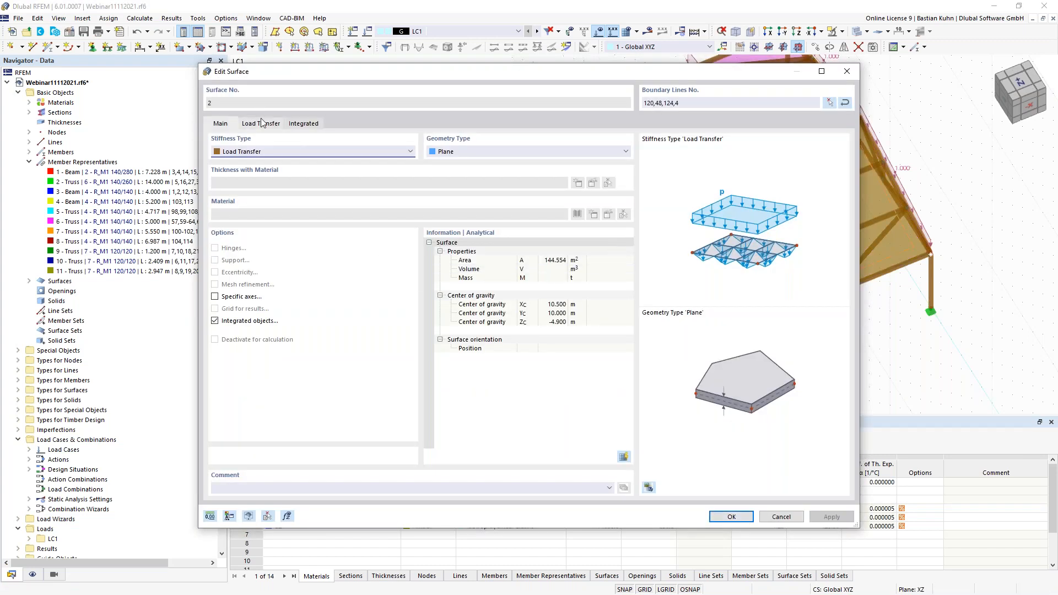
left_click(263, 124)
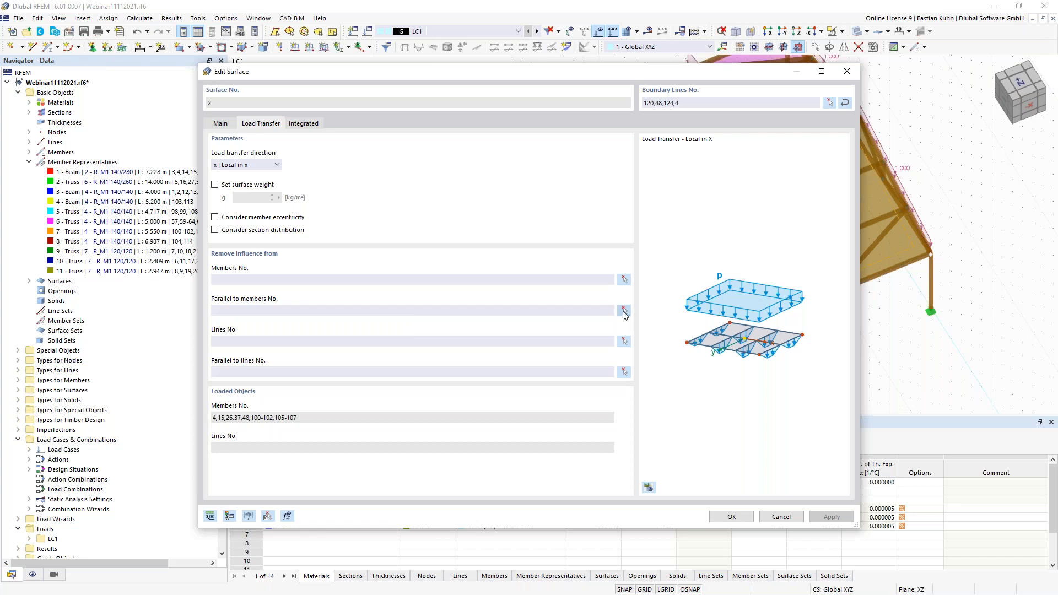
left_click(623, 311)
left_click(579, 374)
left_click(572, 367)
left_click(763, 298)
left_click(717, 208)
left_click(164, 161)
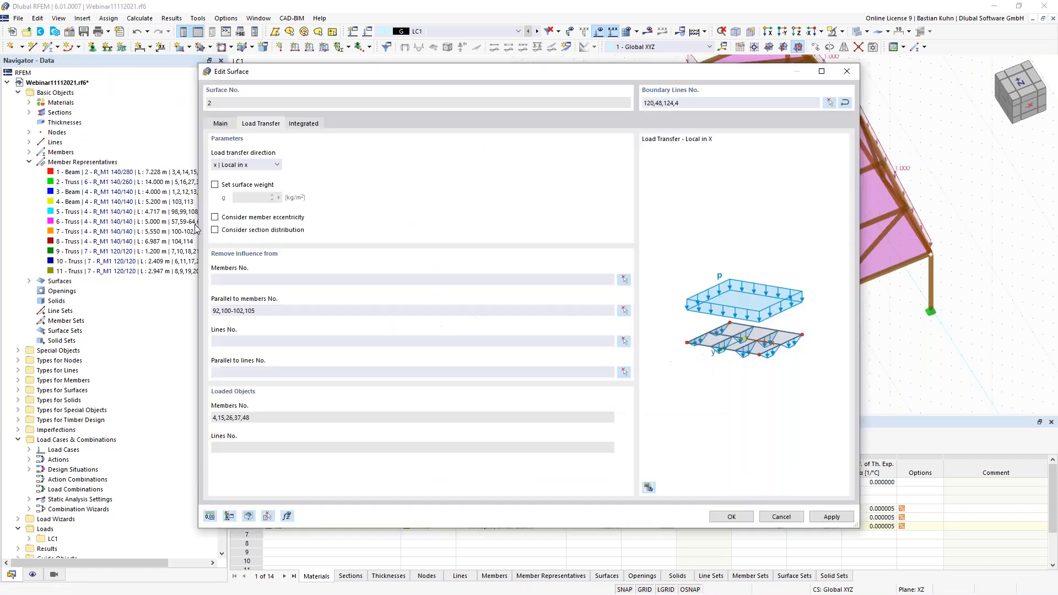
left_click(722, 516)
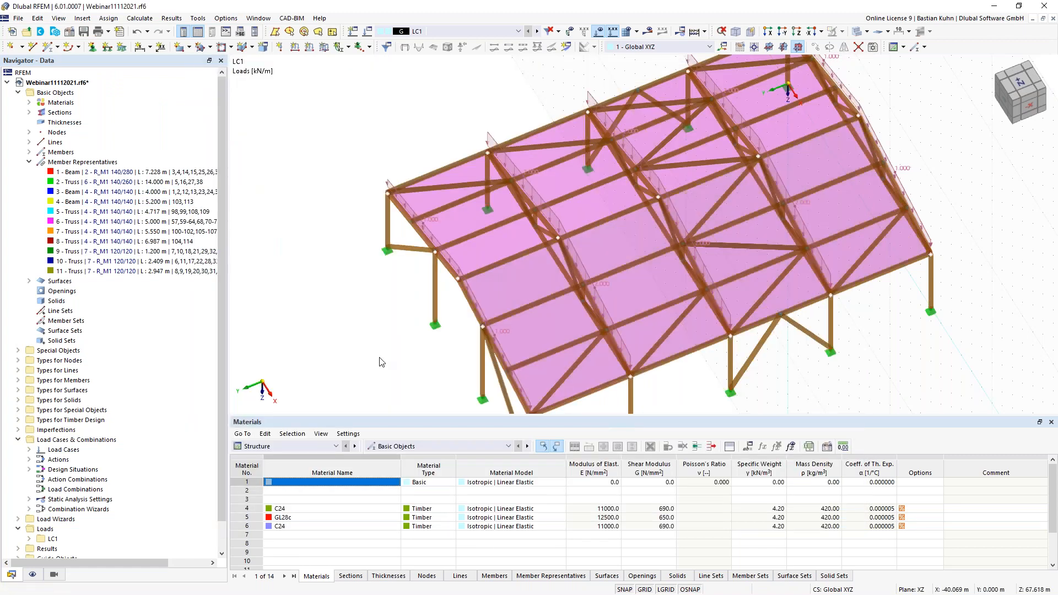
Step: Turn off the work plane grid around the hall model
scroll(385, 340, "down", 2)
middle_click_drag(387, 340, 399, 312)
middle_click_drag(399, 312, 434, 279, "ctrl")
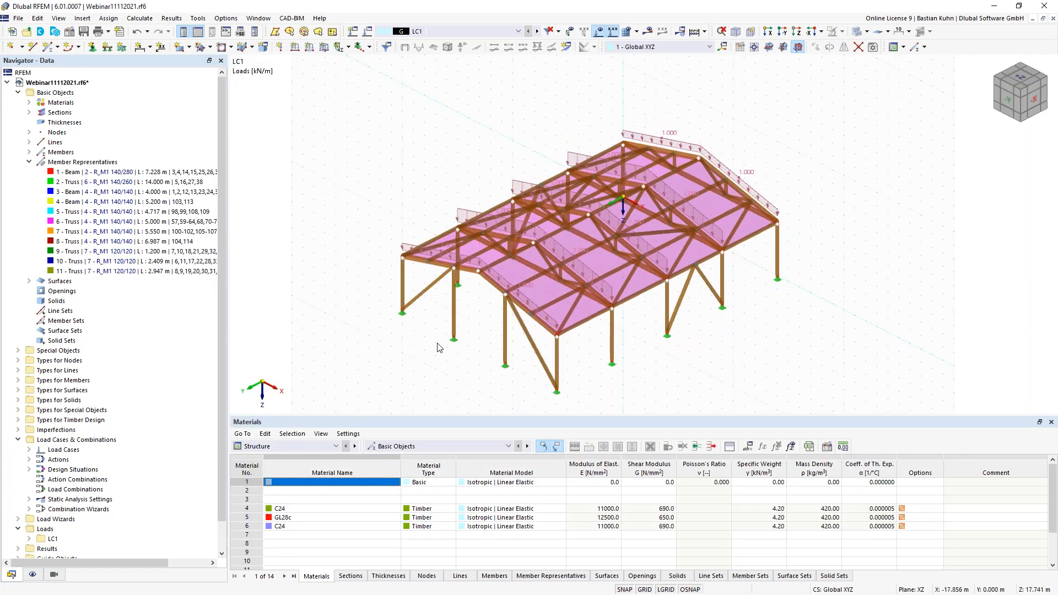
middle_click_drag(444, 341, 418, 344)
middle_click_drag(419, 344, 418, 314, "ctrl")
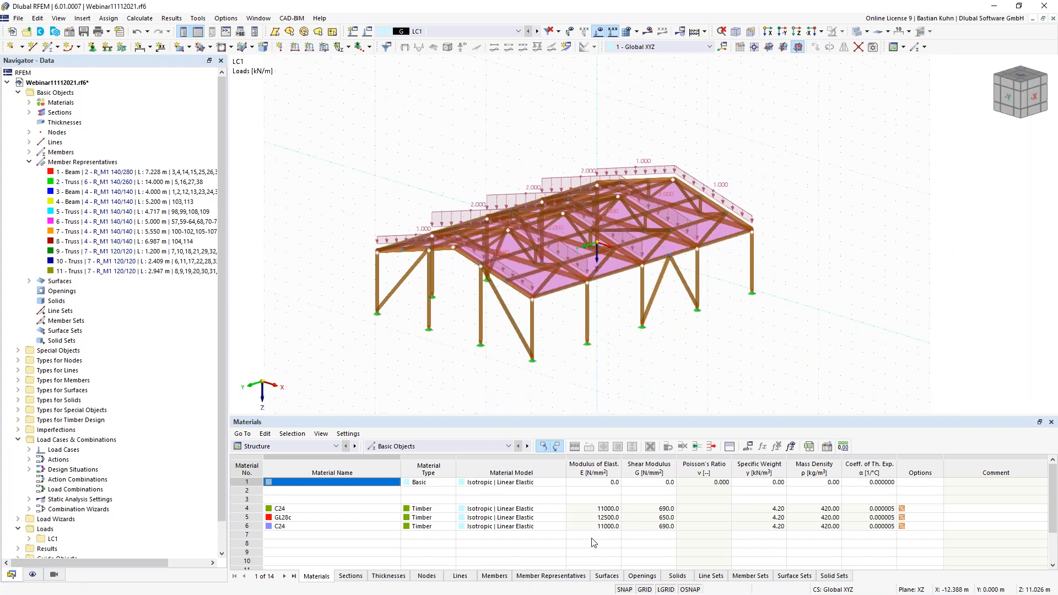
left_click(644, 589)
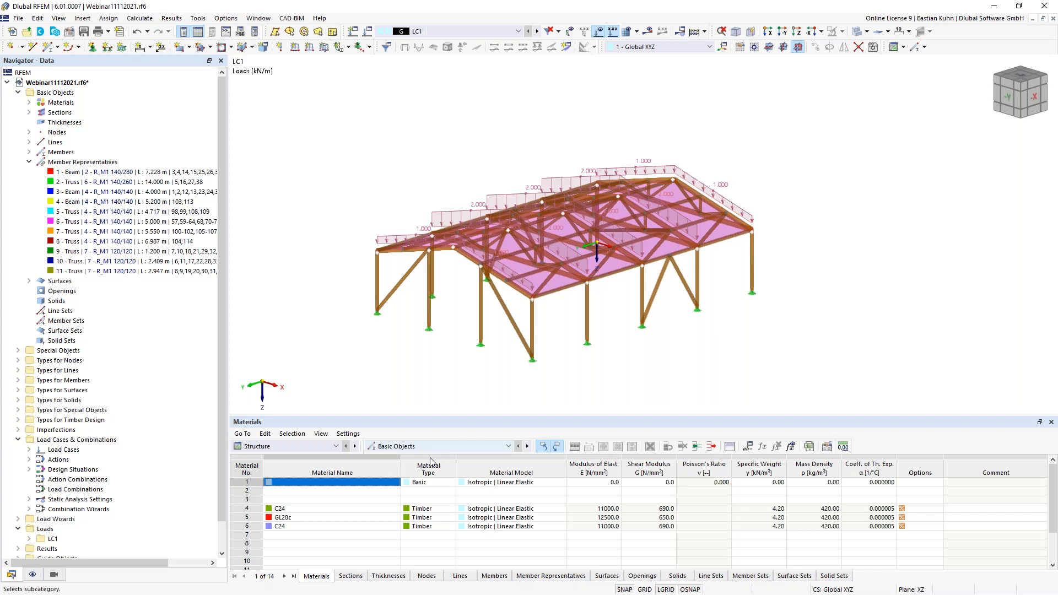
Step: Create a new snow load wizard entry and set its roof type to Duopitch
left_click_drag(364, 421, 371, 330)
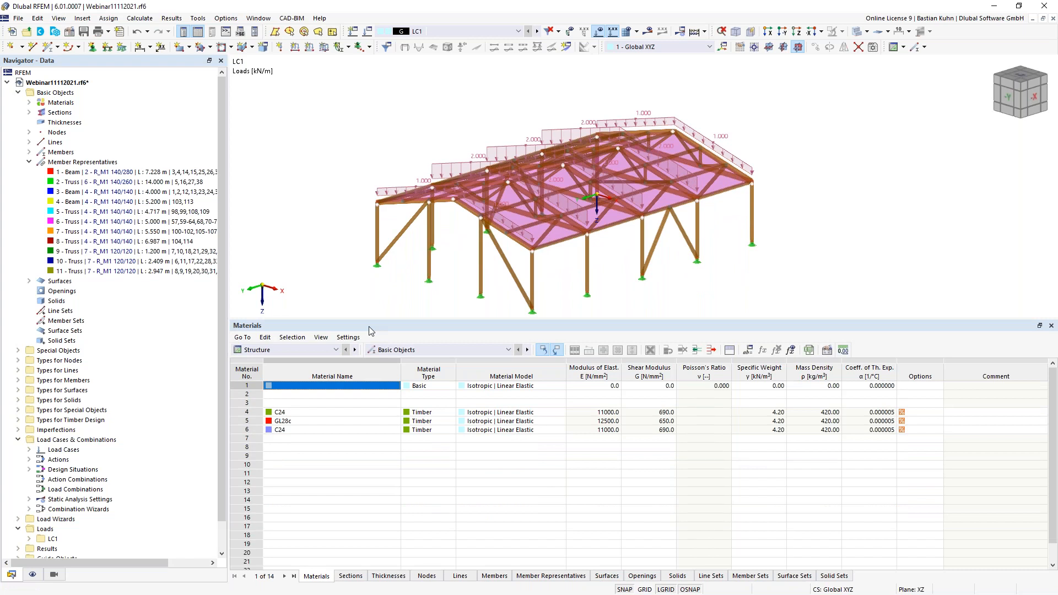
left_click(328, 353)
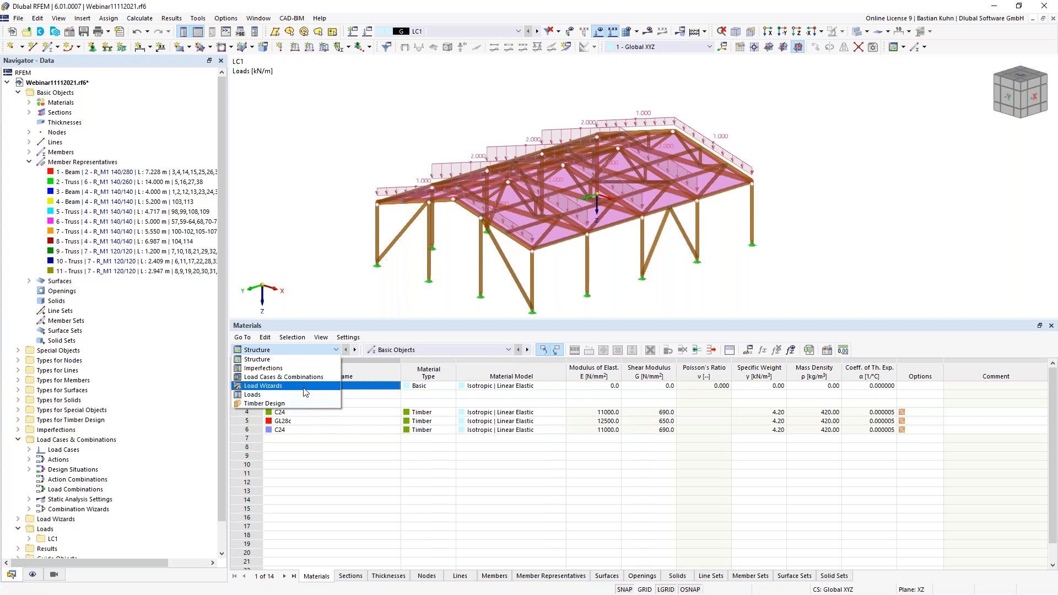
left_click(303, 386)
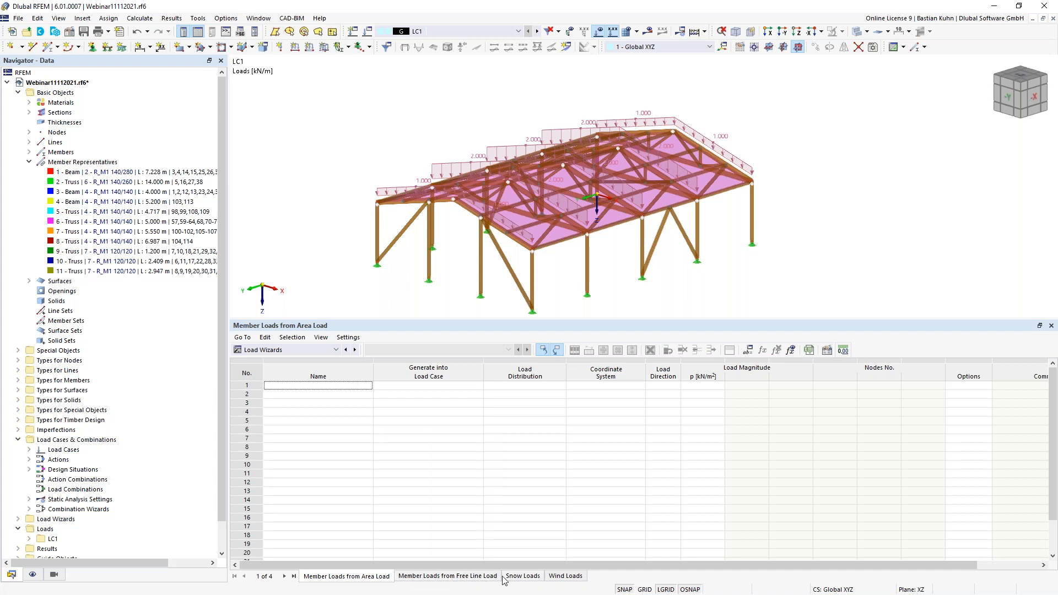
left_click(521, 576)
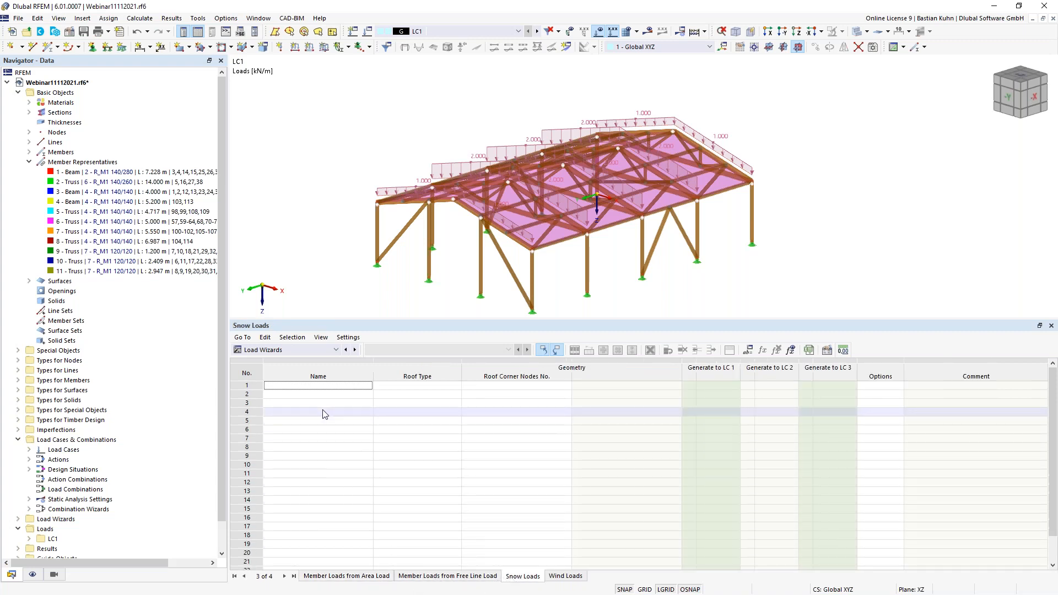
left_click(329, 386)
double_click(440, 493)
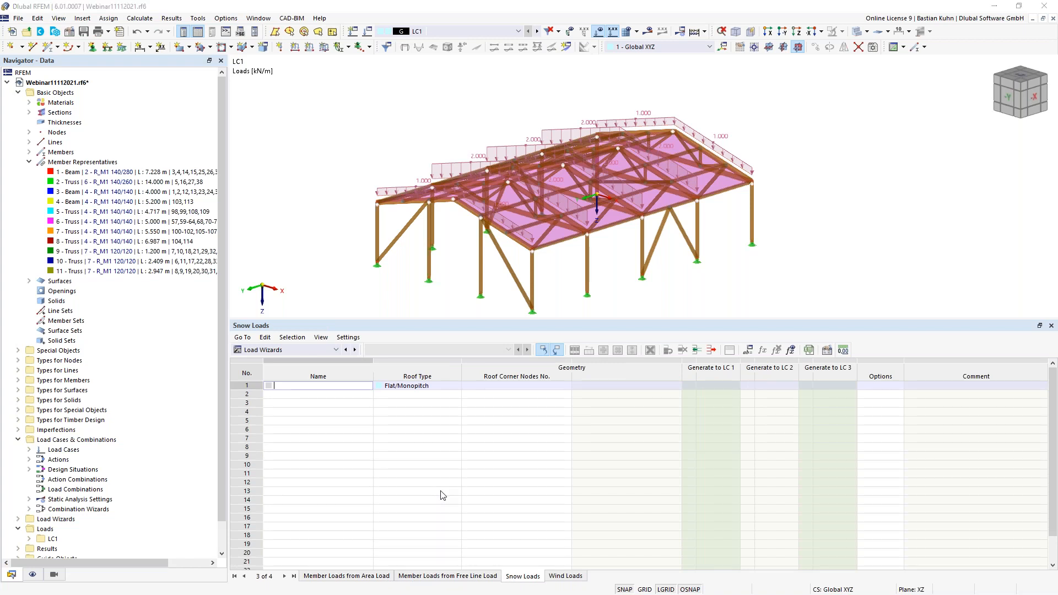
left_click(548, 145)
left_click(546, 163)
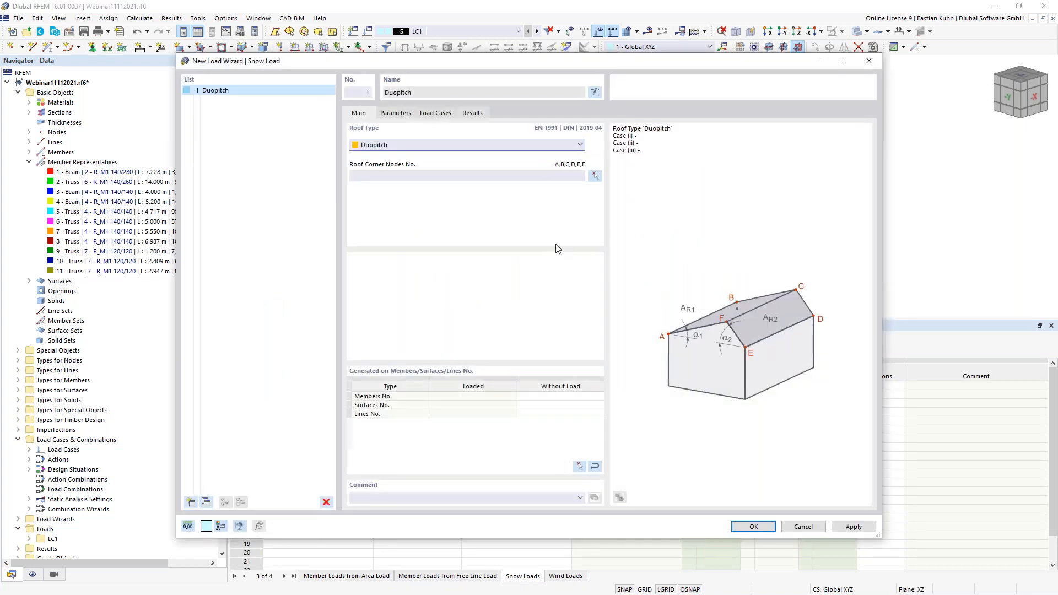
Step: Assign nodes 2, 46, 49, 48, 4 and 5 as the duopitch roof's corner nodes for the snow load
left_click(594, 177)
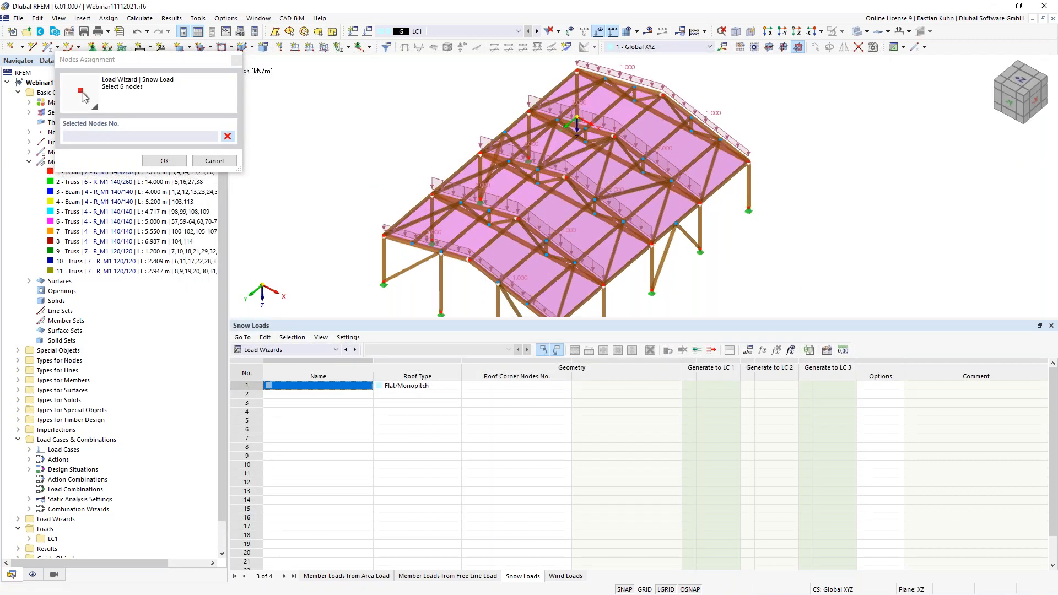
left_click(576, 71)
left_click(384, 235)
left_click(469, 259)
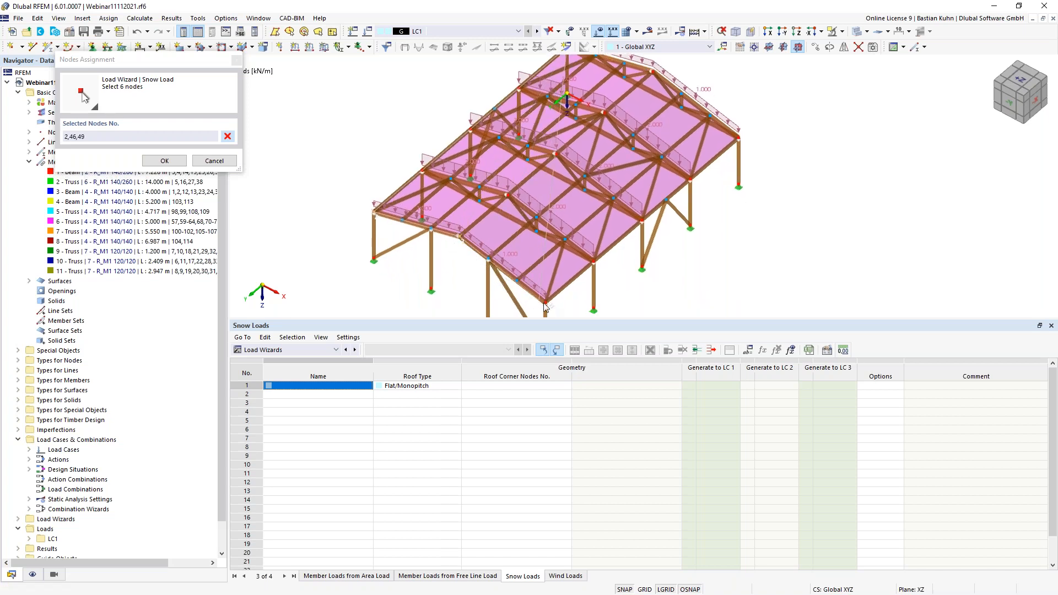
left_click(546, 302)
middle_click_drag(641, 74, 622, 136)
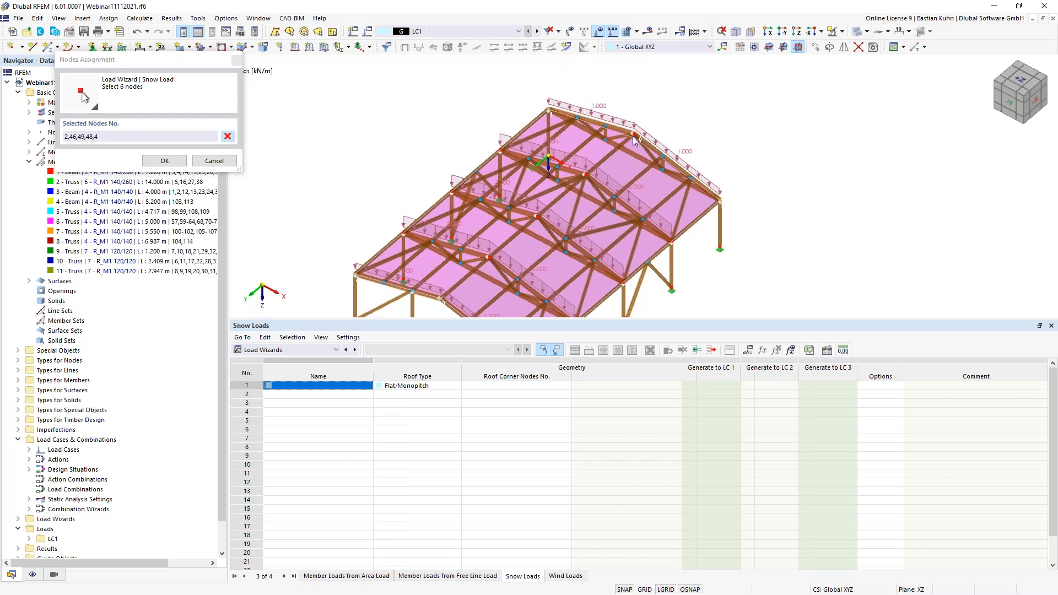
left_click(633, 133)
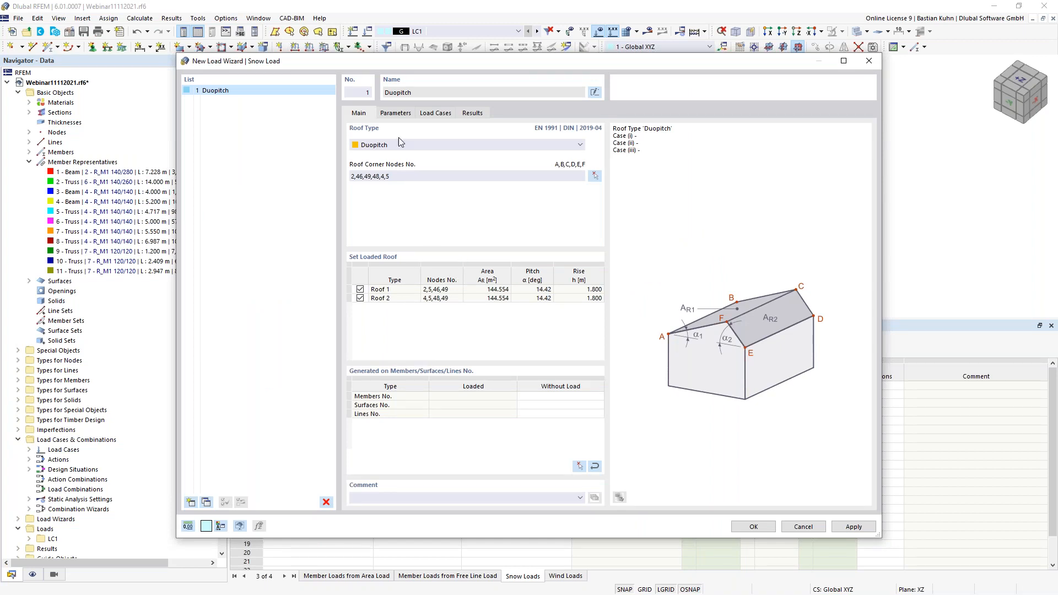
Step: Review the snow load parameters and exclude Cases (ii) and (iii) from load generation, leaving only Case (i)
left_click(395, 114)
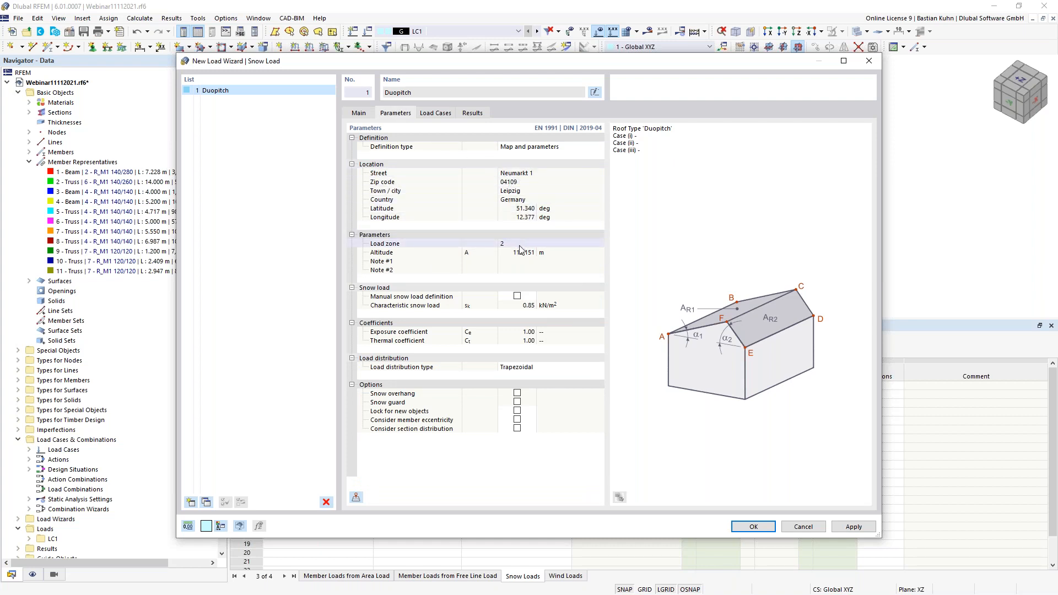
left_click(435, 113)
left_click(362, 172)
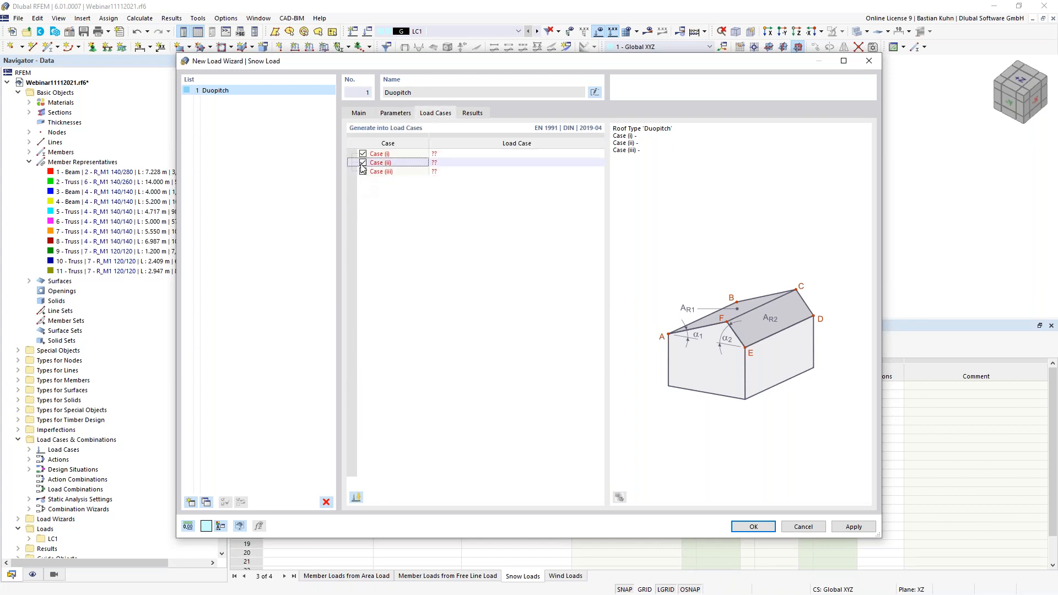
left_click(363, 163)
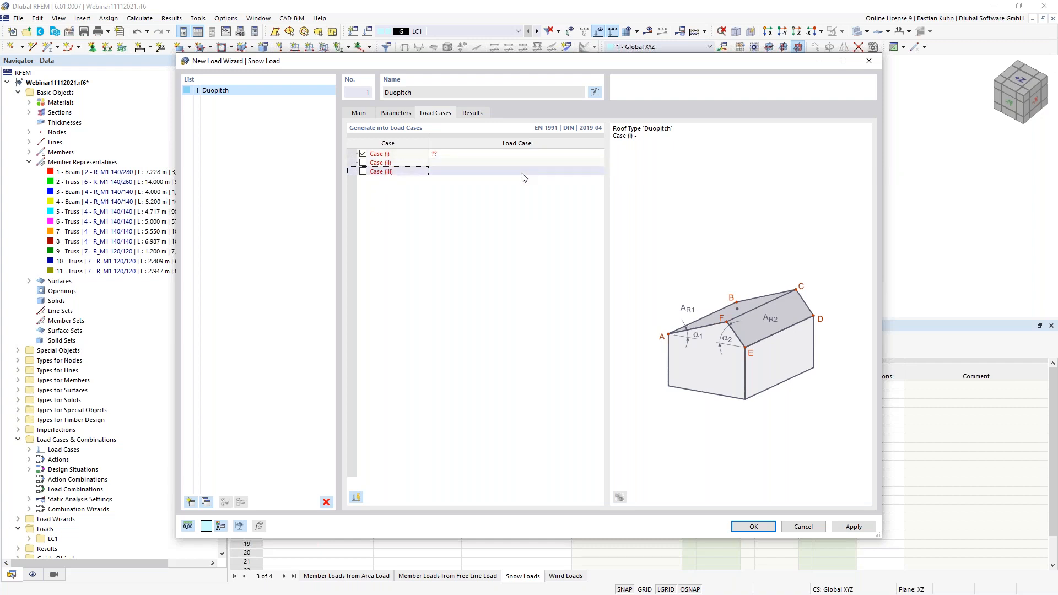
Step: Open load case creation for snow Case (i) and add three load cases, LC2 to LC4
left_click(525, 154)
left_click(525, 154)
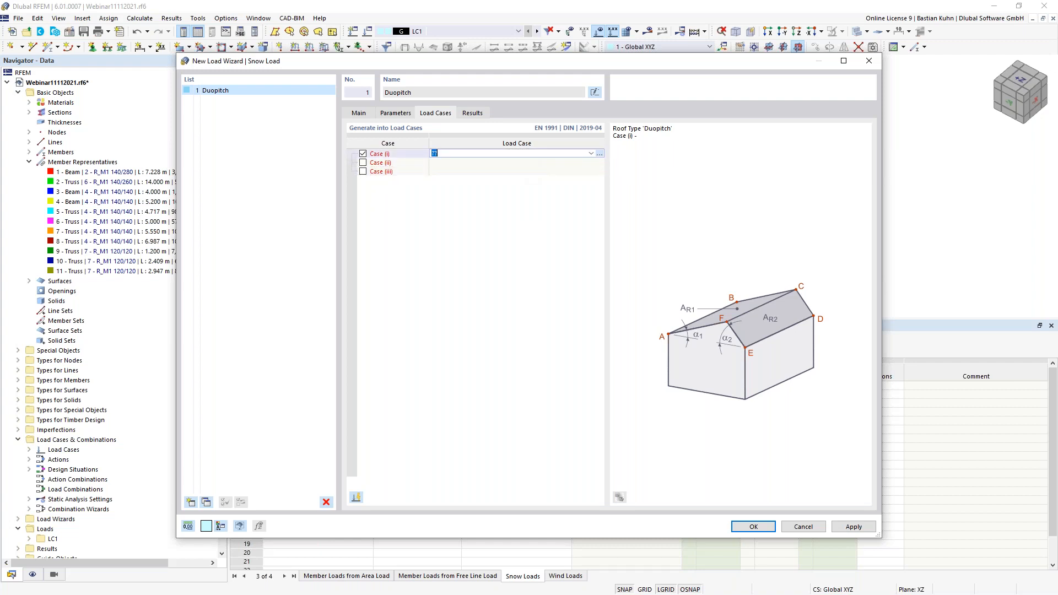
left_click(600, 154)
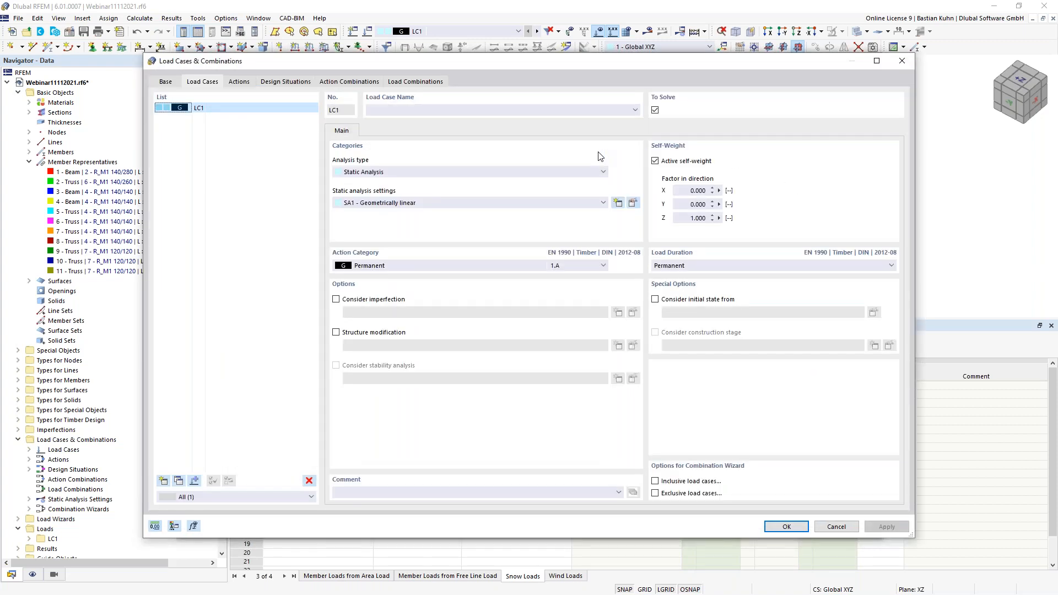
left_click(163, 481)
left_click(163, 481)
left_click(163, 481)
Step: Set LC2's action category to Snow / Ice loads - H <= 1000 m, and LC3's and LC4's to Wind
left_click(226, 117)
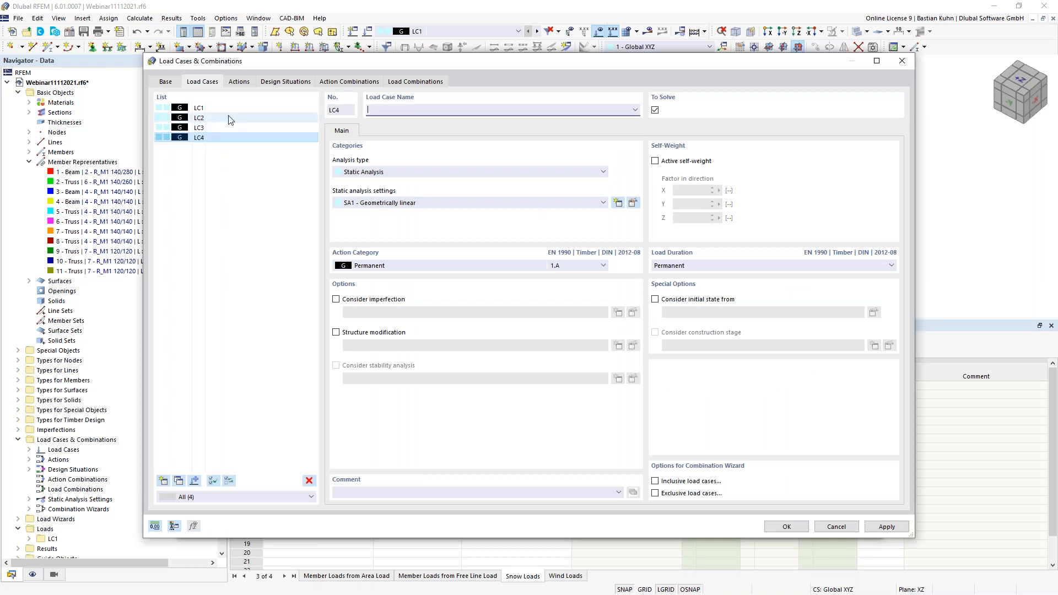
left_click(444, 266)
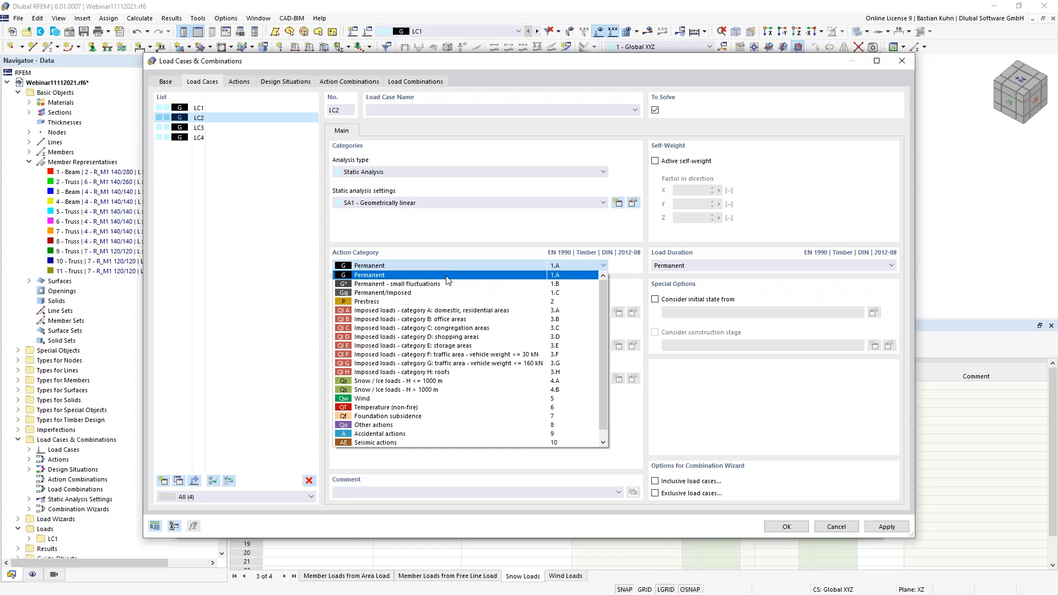
left_click(446, 381)
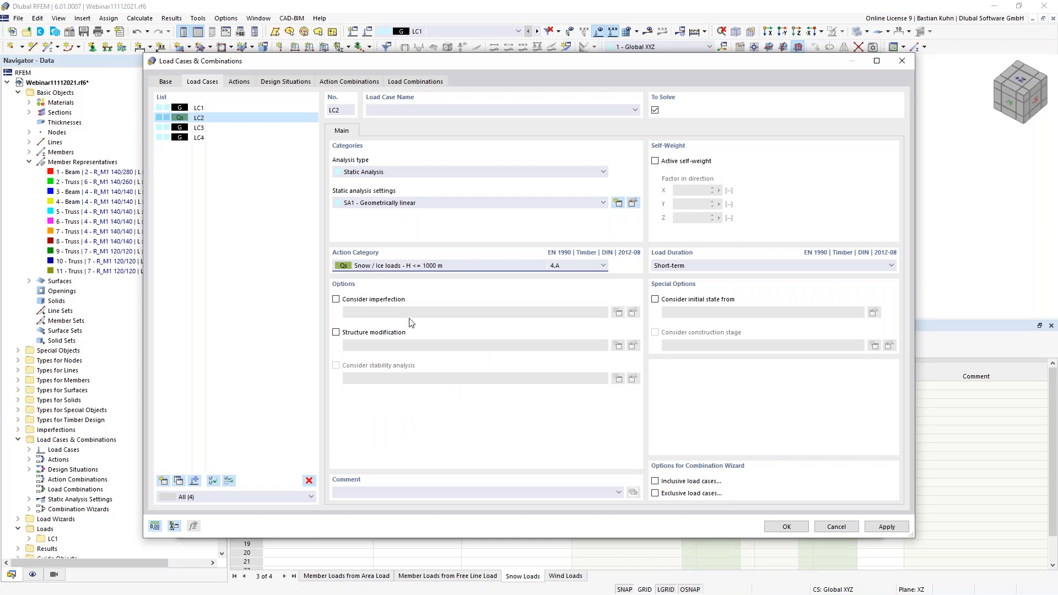
left_click(226, 128)
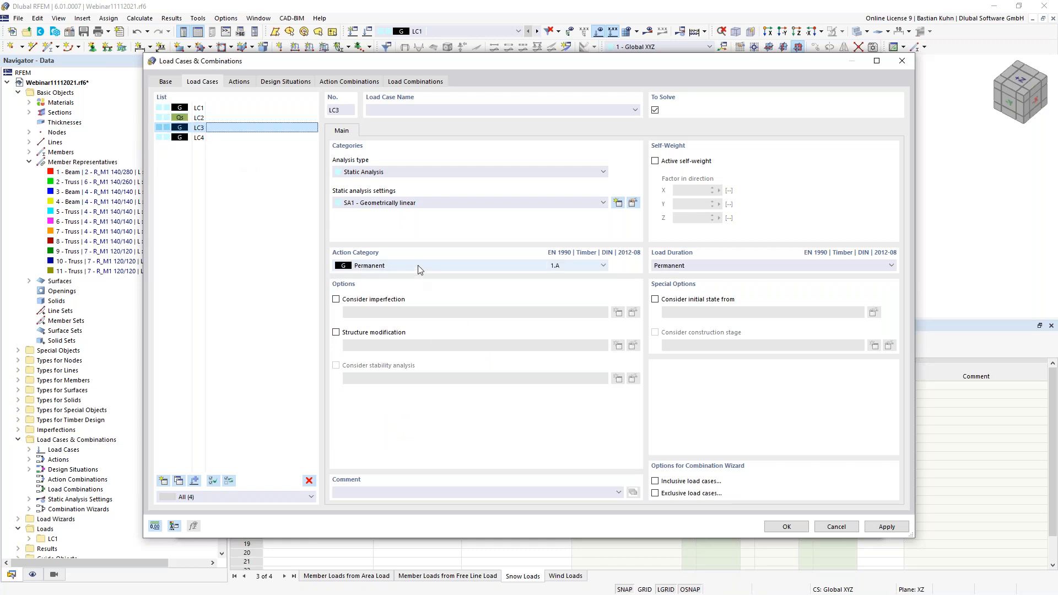
left_click(417, 266)
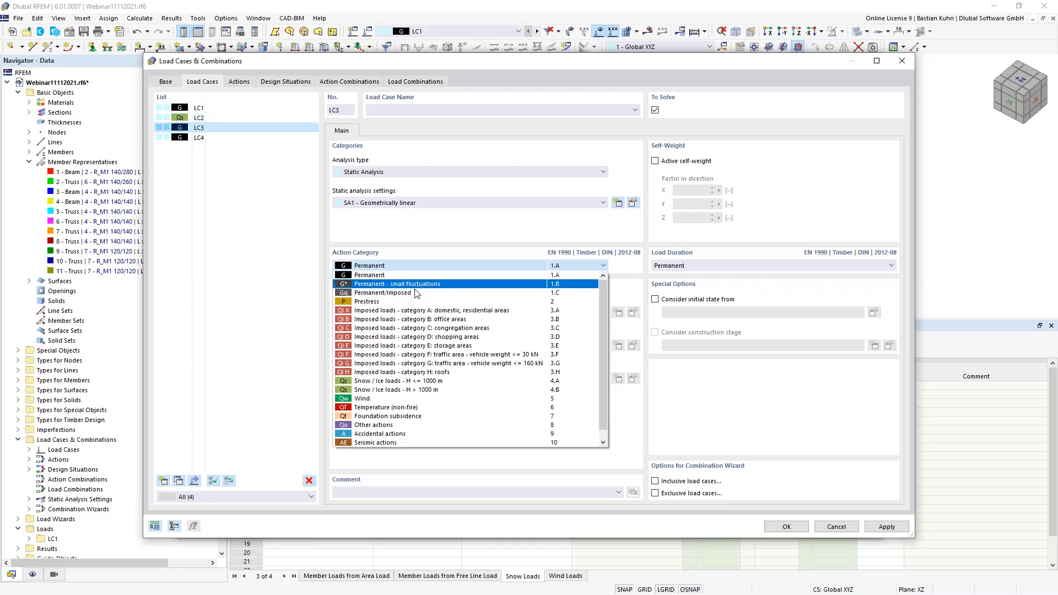
left_click(415, 398)
left_click(222, 137)
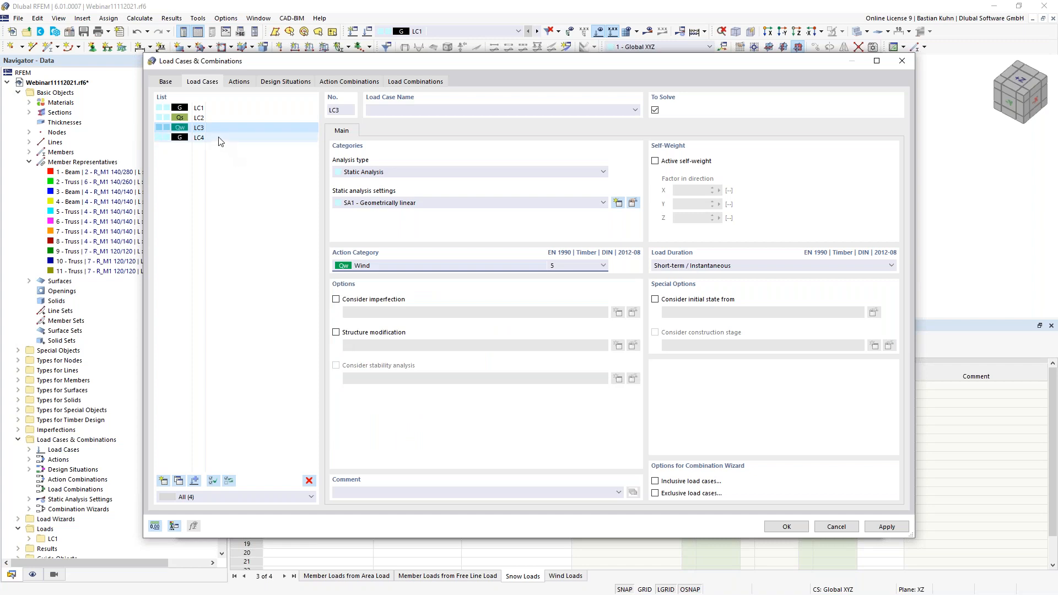
left_click(396, 267)
left_click(389, 398)
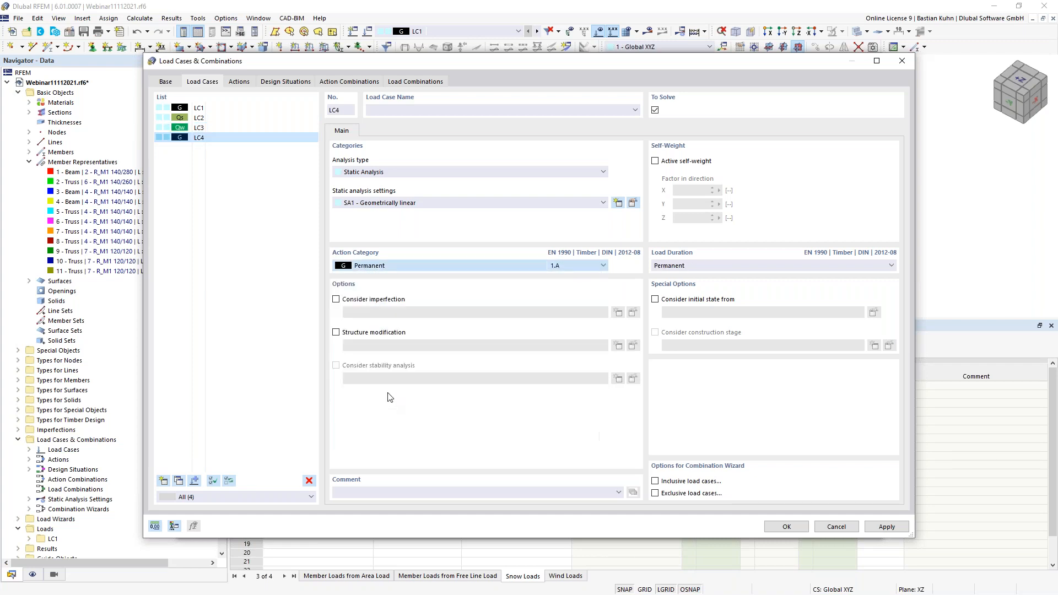
Step: Assign LC2 to snow Case (i) and generate the snow loads on the hall roof
left_click(230, 120)
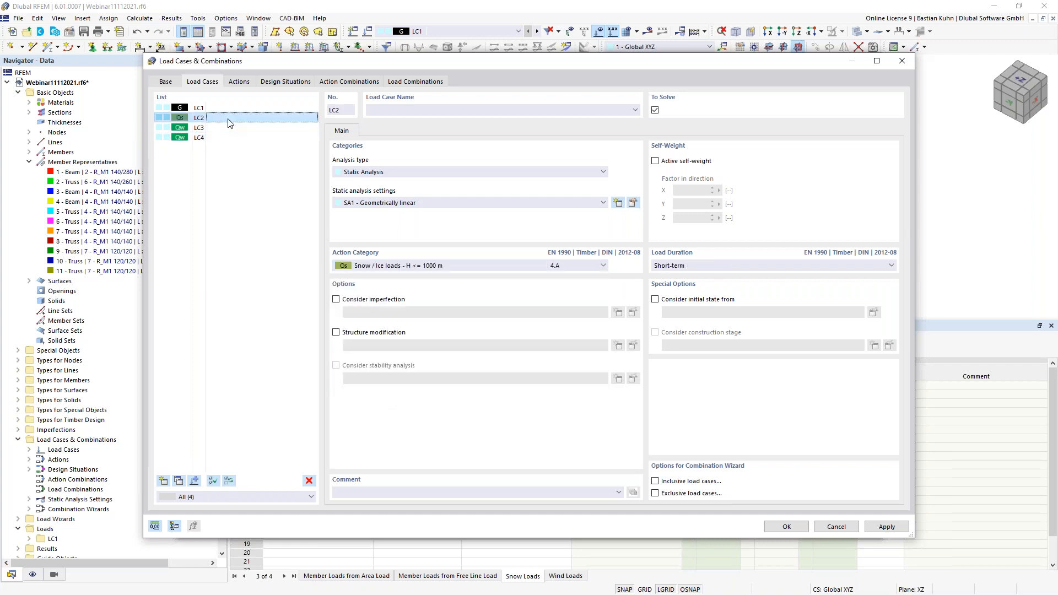
left_click(778, 530)
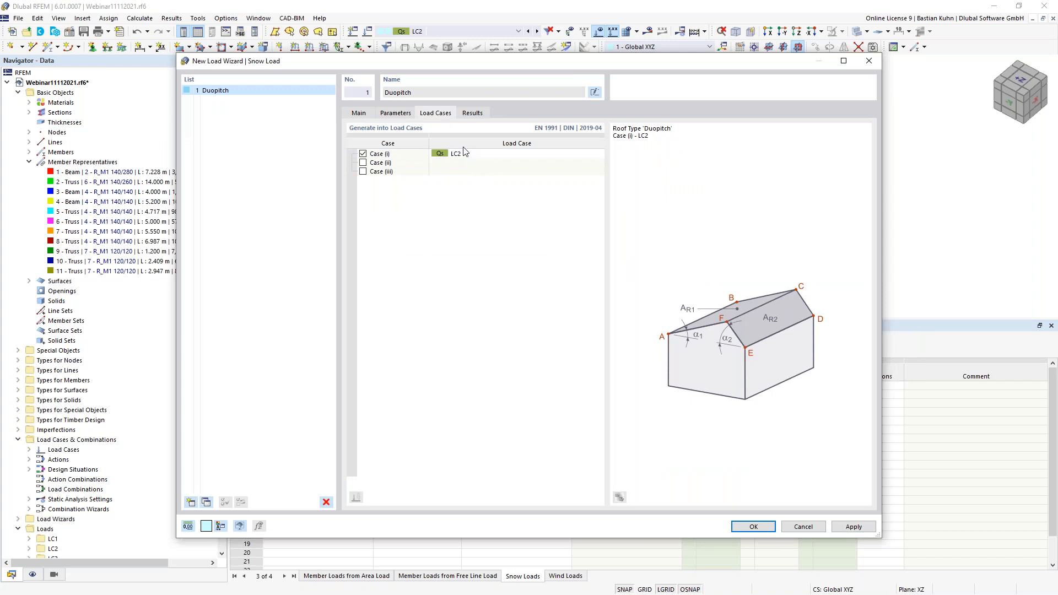
left_click(742, 524)
middle_click_drag(436, 155, 476, 141)
middle_click_drag(476, 141, 449, 80, "ctrl")
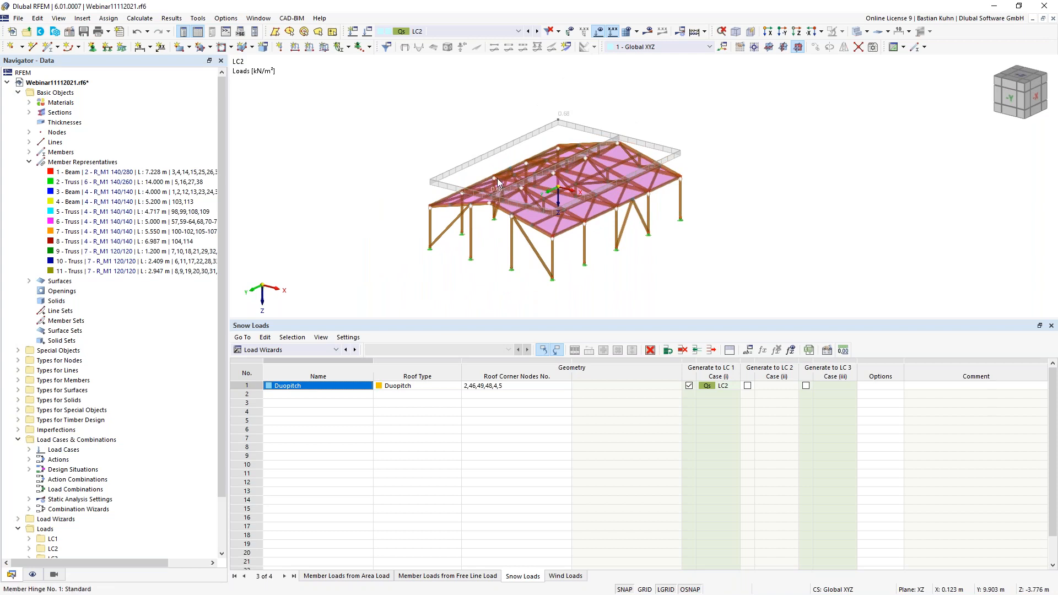
Step: Turn on separate display of the surfaces' load transfer and hide the snow area load above the roof
left_click(32, 575)
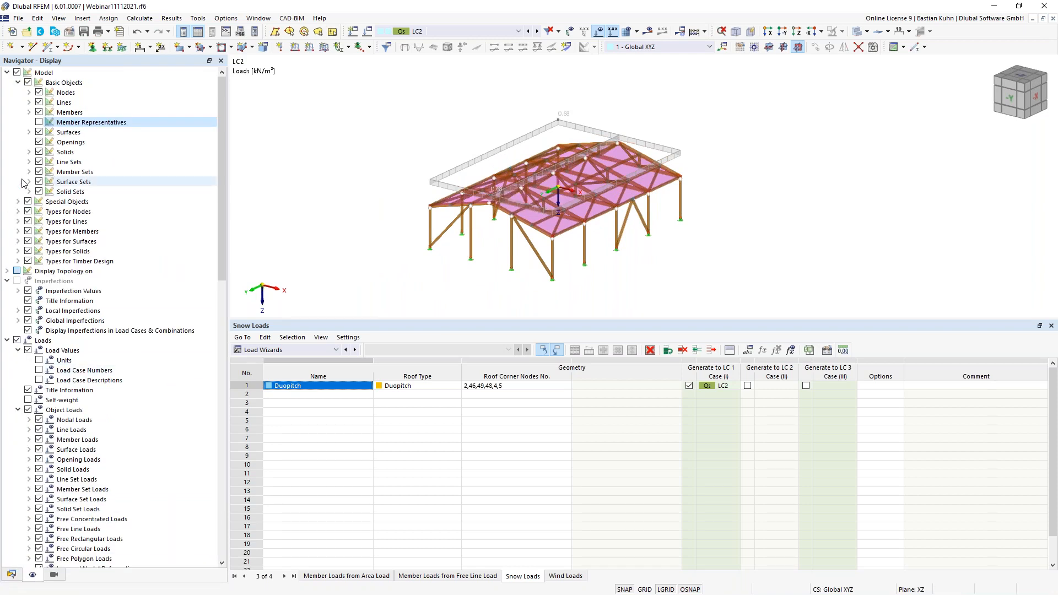
left_click(29, 133)
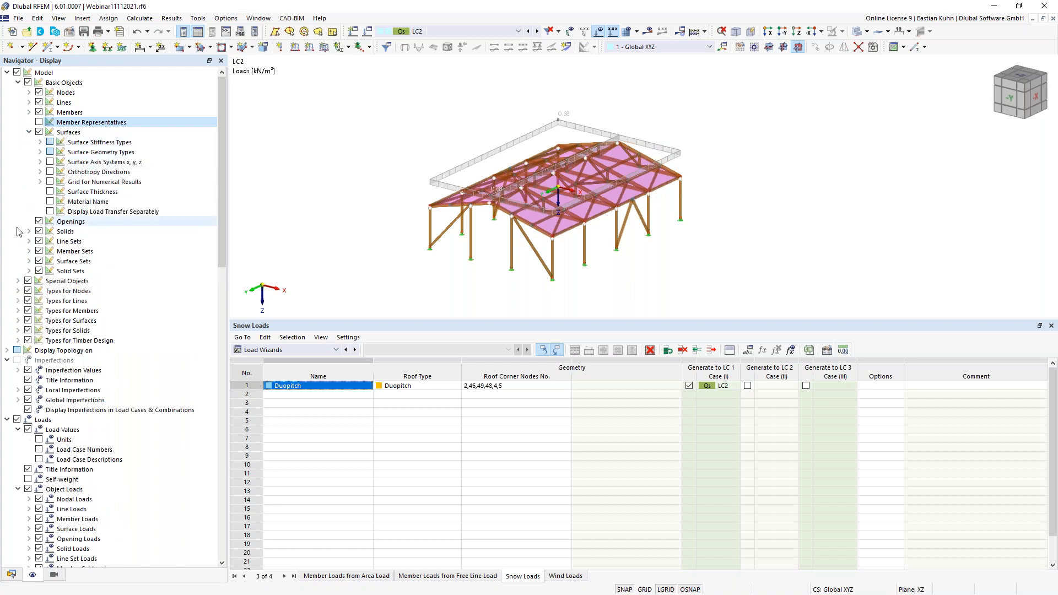
left_click(49, 212)
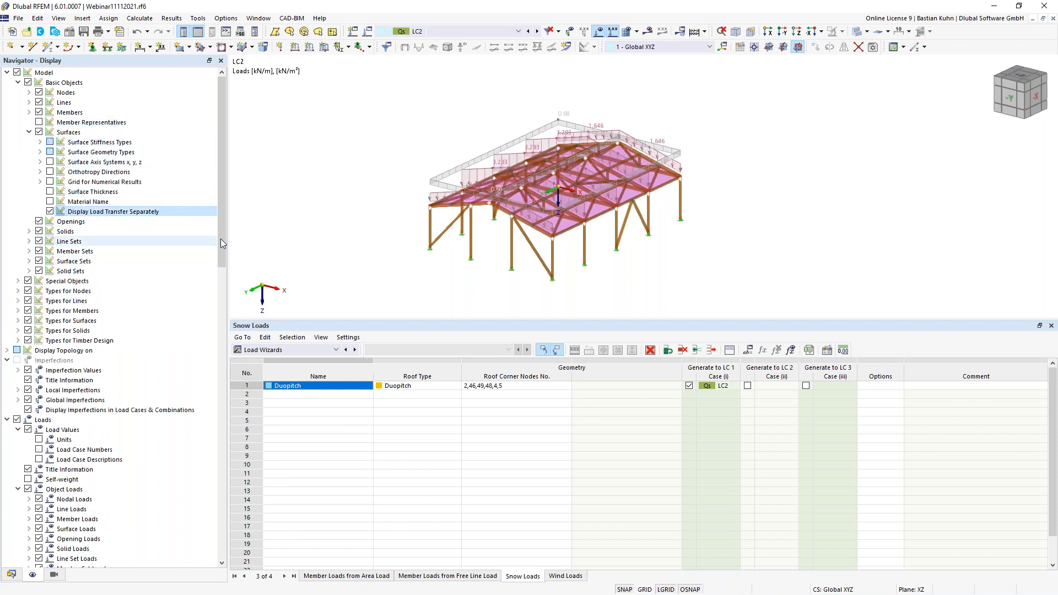
right_click(445, 177)
left_click(461, 245)
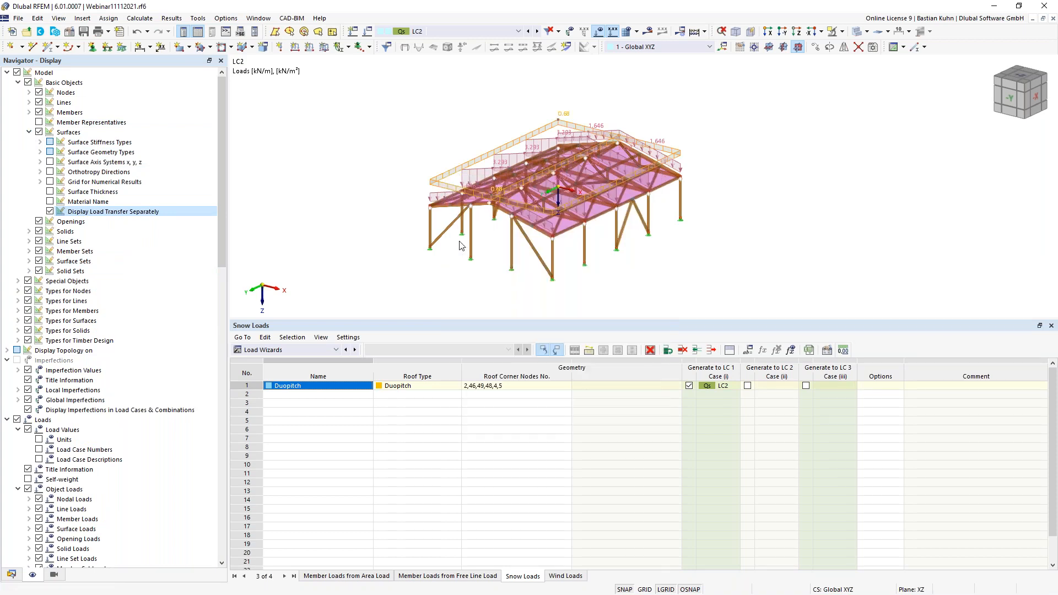
middle_click_drag(669, 258, 670, 293, "ctrl")
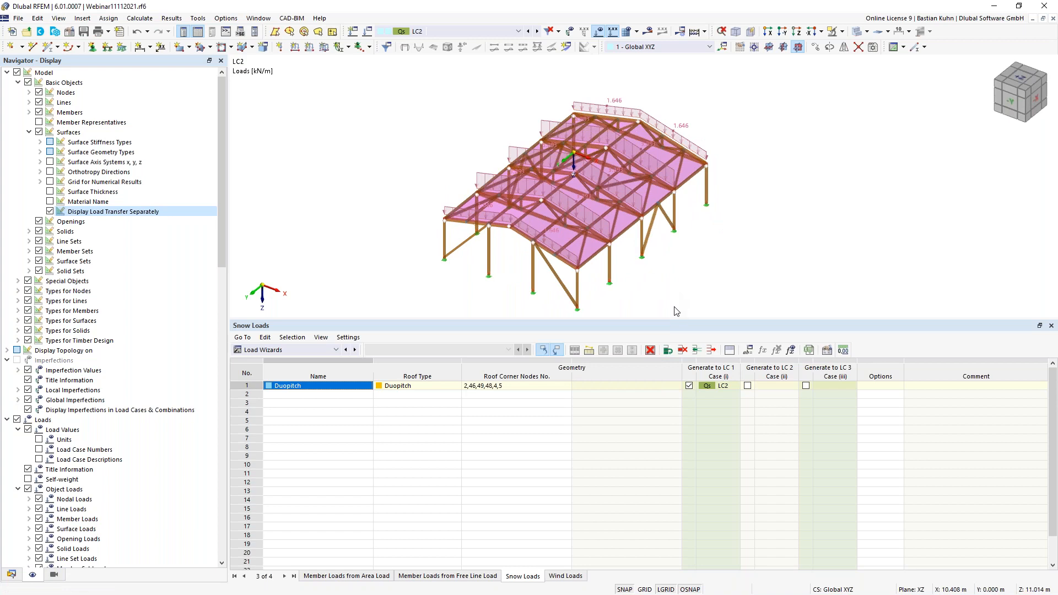
left_click_drag(678, 319, 678, 379)
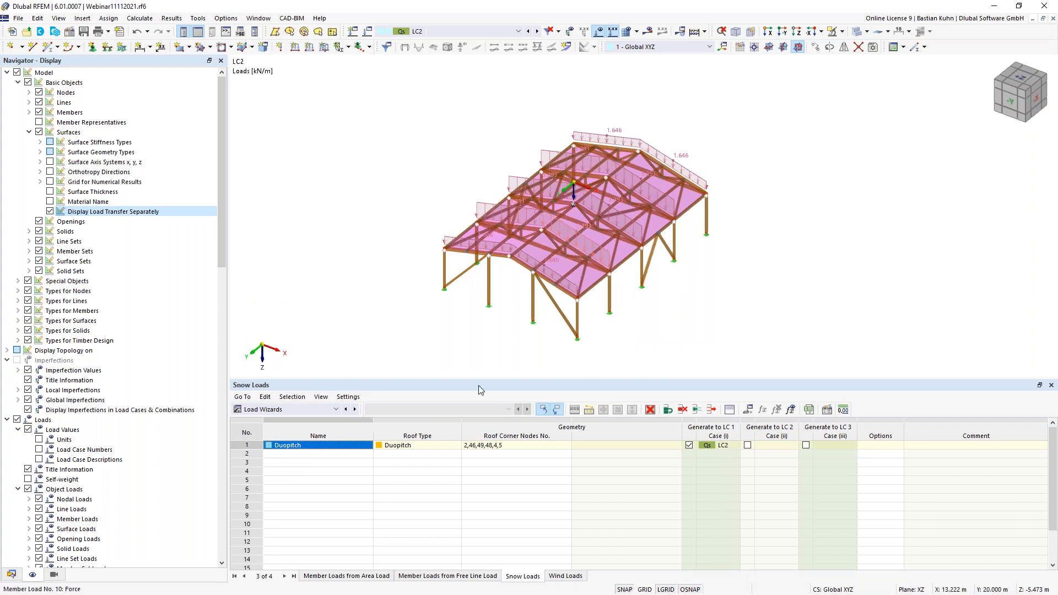
Step: Create a new wind load wizard entry and choose the type for vertical walls with a duopitch roof
left_click(557, 576)
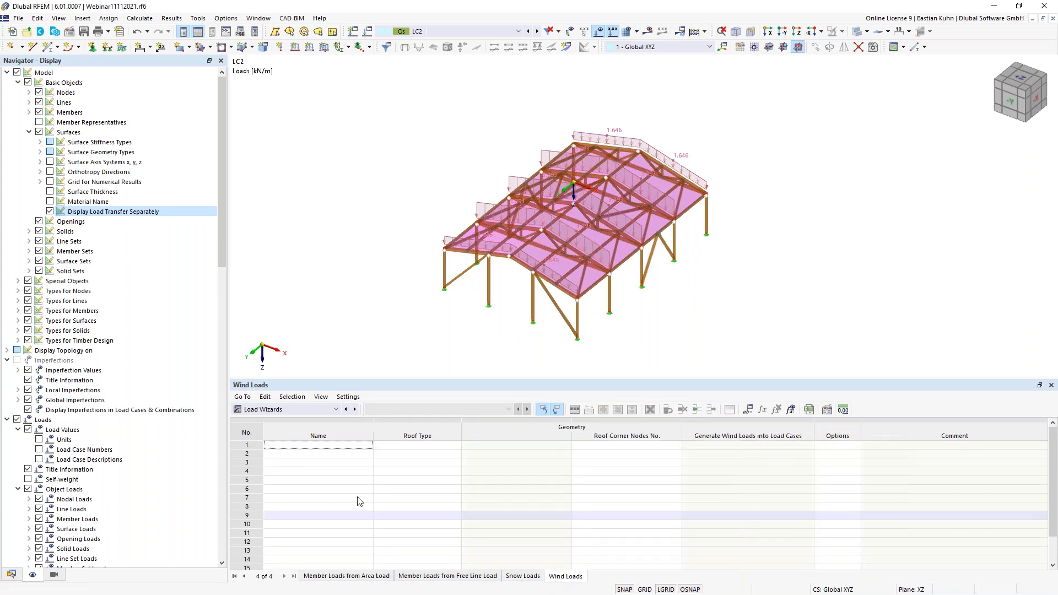
left_click(331, 445)
double_click(330, 446)
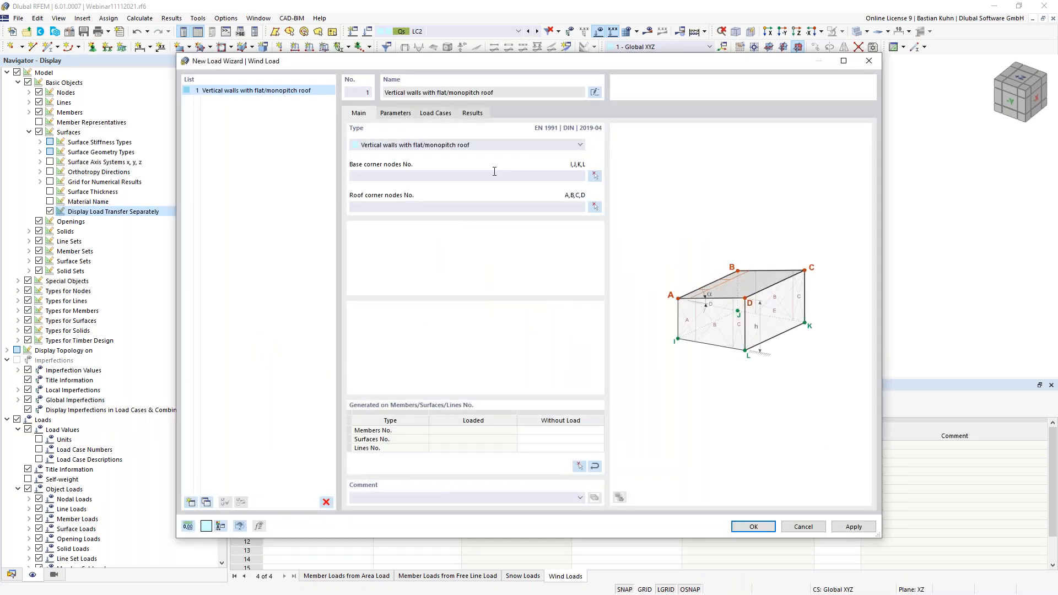
left_click(492, 147)
left_click(487, 169)
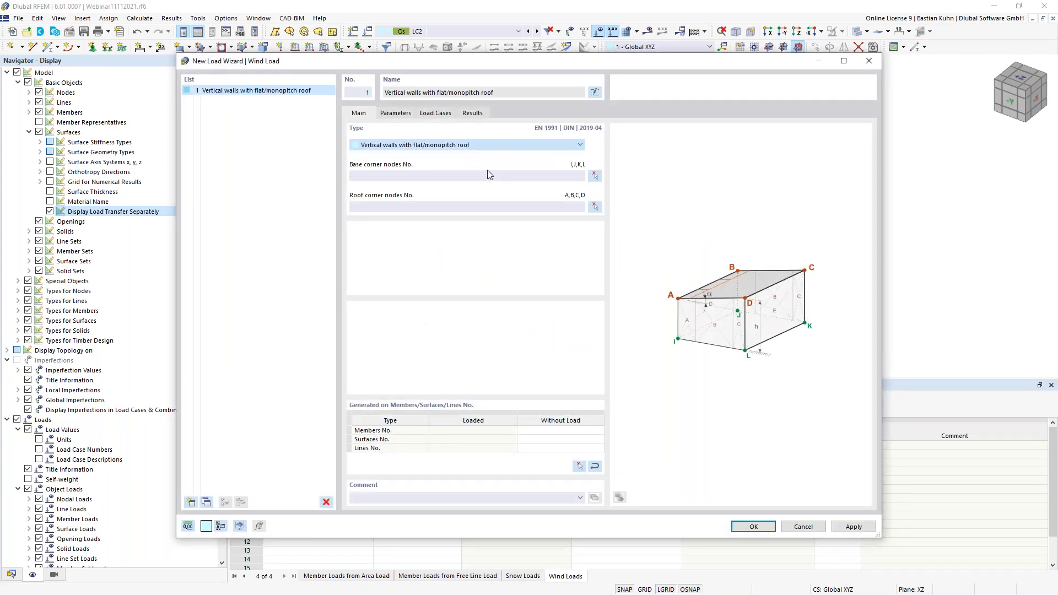
Step: Set the wind load wizard type to Duopitch roof and assign the hall's six roof corner nodes 2, 46, 49, 48, 4 and 5
left_click(595, 176)
left_click(573, 145)
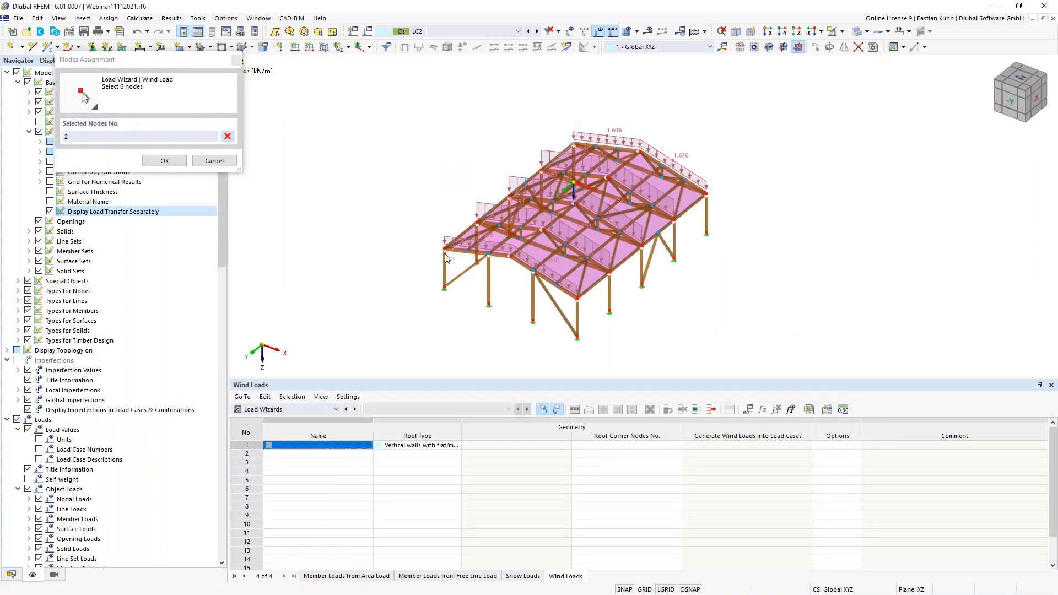
left_click(444, 249)
left_click(511, 256)
left_click(576, 299)
left_click(707, 195)
left_click(642, 153)
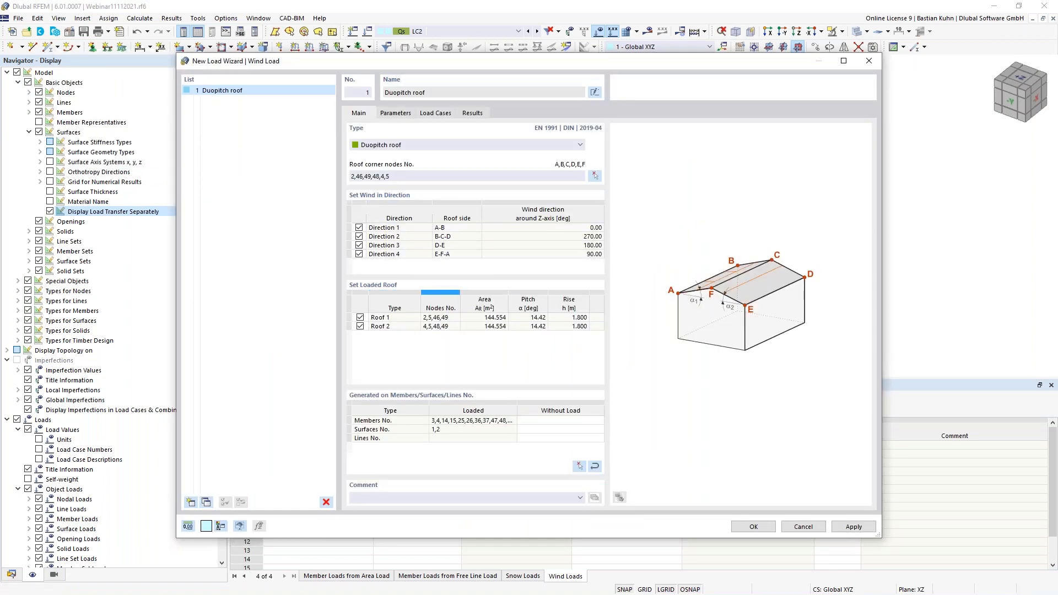
Step: Exclude wind Directions 2 and 3 and set the structure height to 5.8 m
left_click(359, 237)
left_click(359, 245)
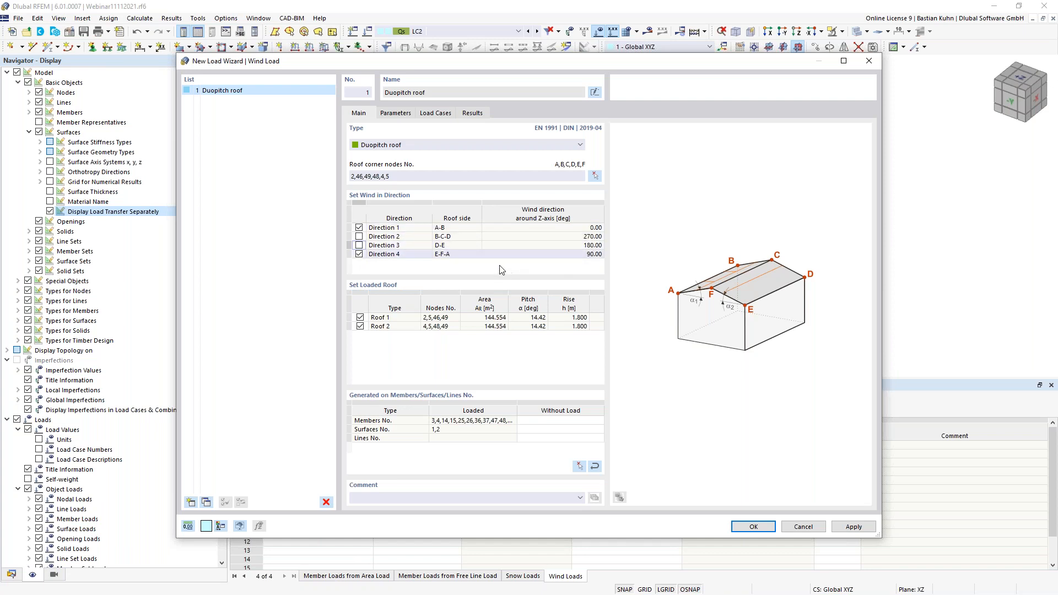
left_click(396, 113)
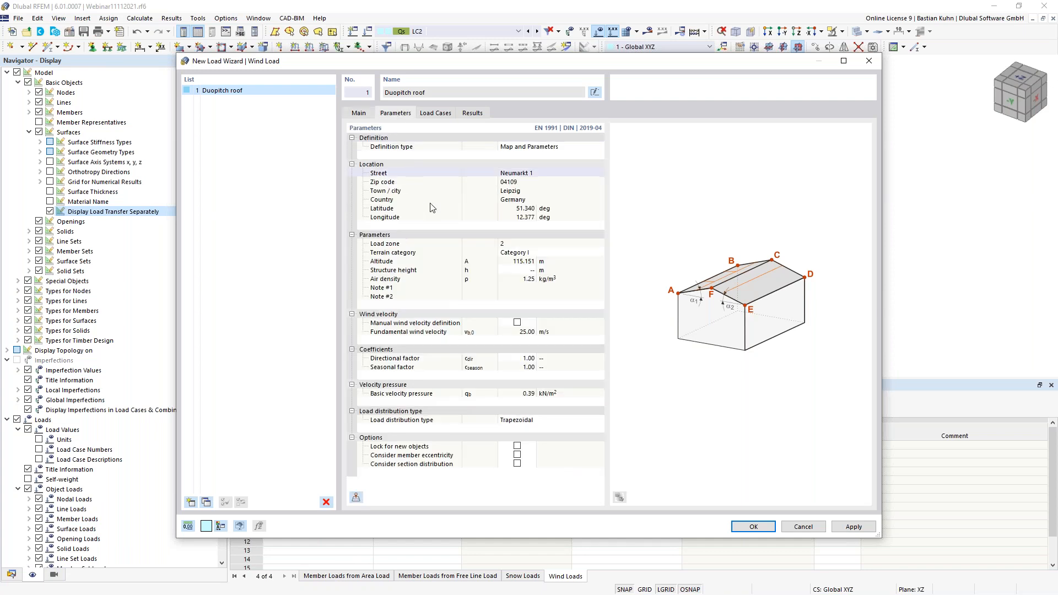
left_click(523, 270)
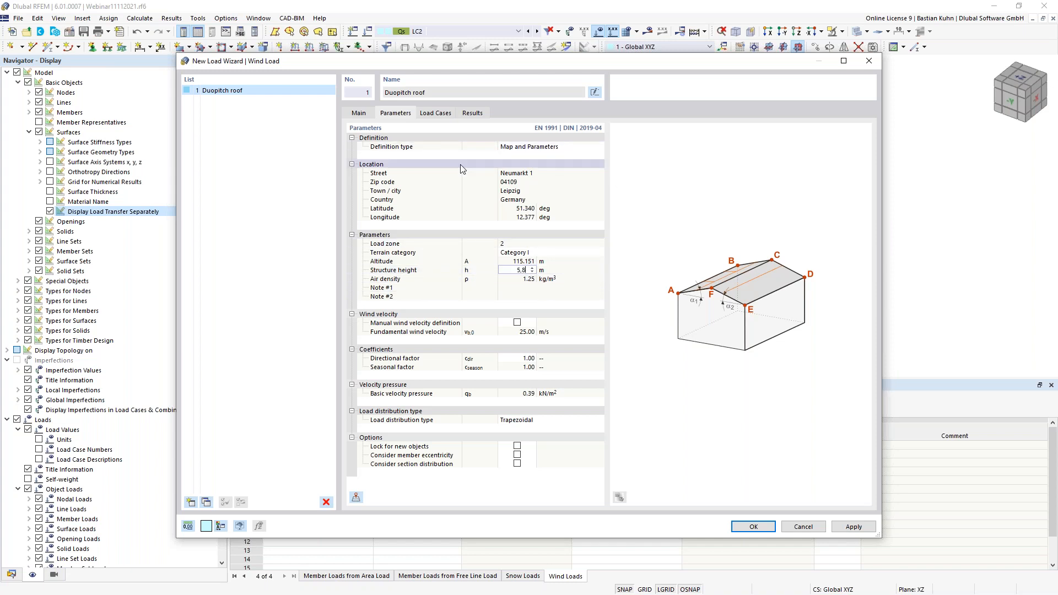
Step: Deactivate Cases w+, w-/+ and w+/- for Direction 1 and Case w+ for Direction 4, keeping only Case w-
left_click(433, 113)
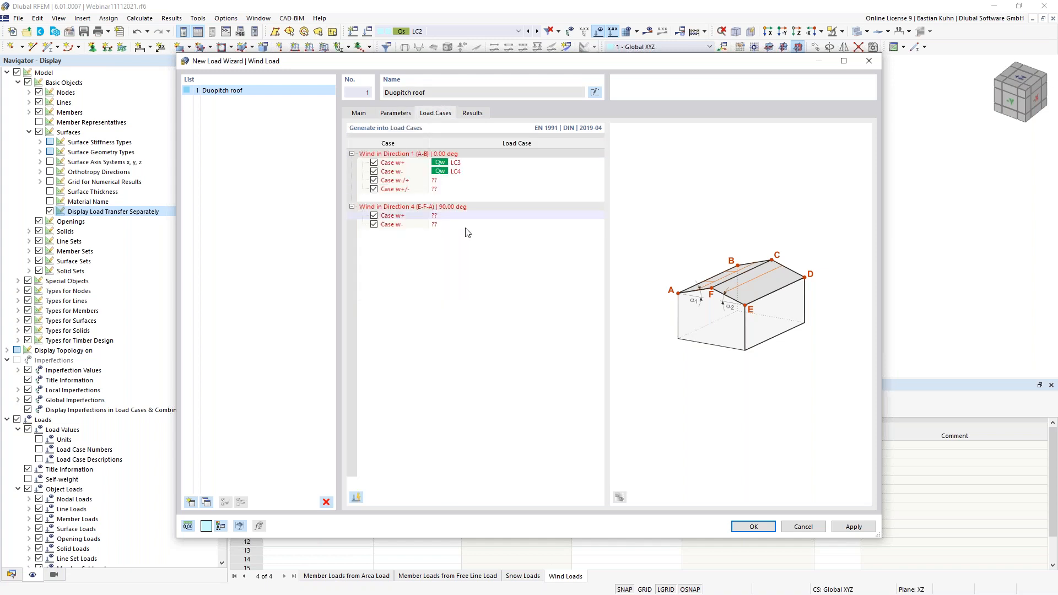
left_click(374, 162)
left_click(374, 180)
left_click(374, 189)
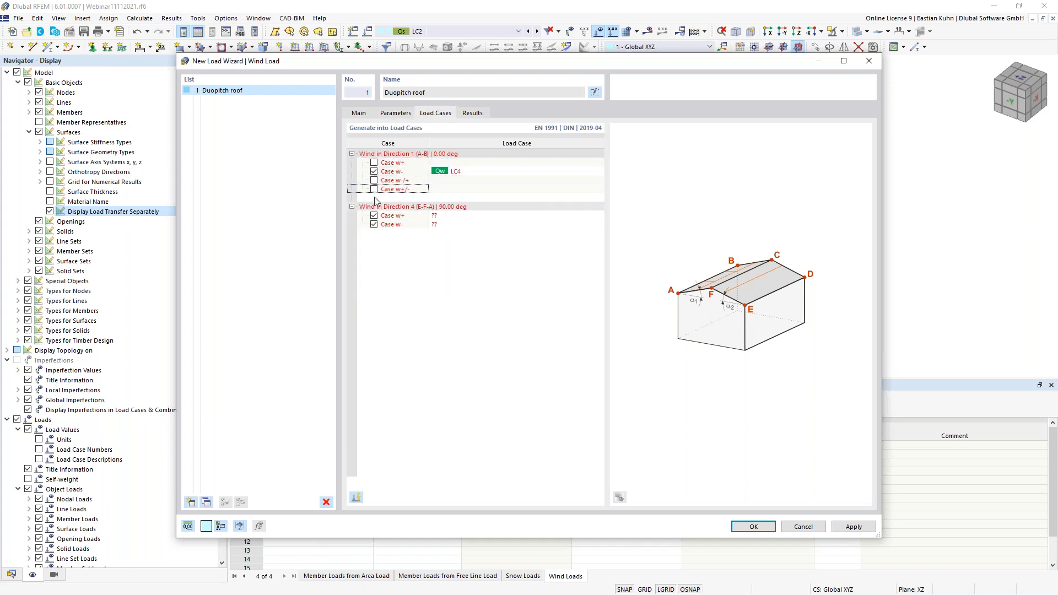
left_click(374, 216)
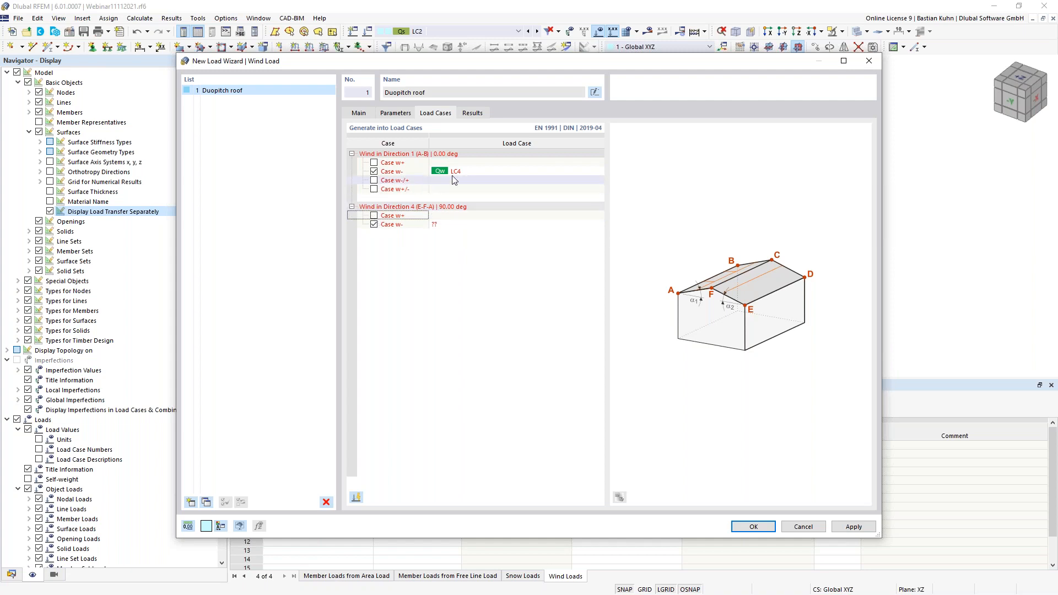
Step: Assign Case w- of Direction 1 to LC3 and of Direction 4 to LC4, and generate the wind loads
left_click(483, 171)
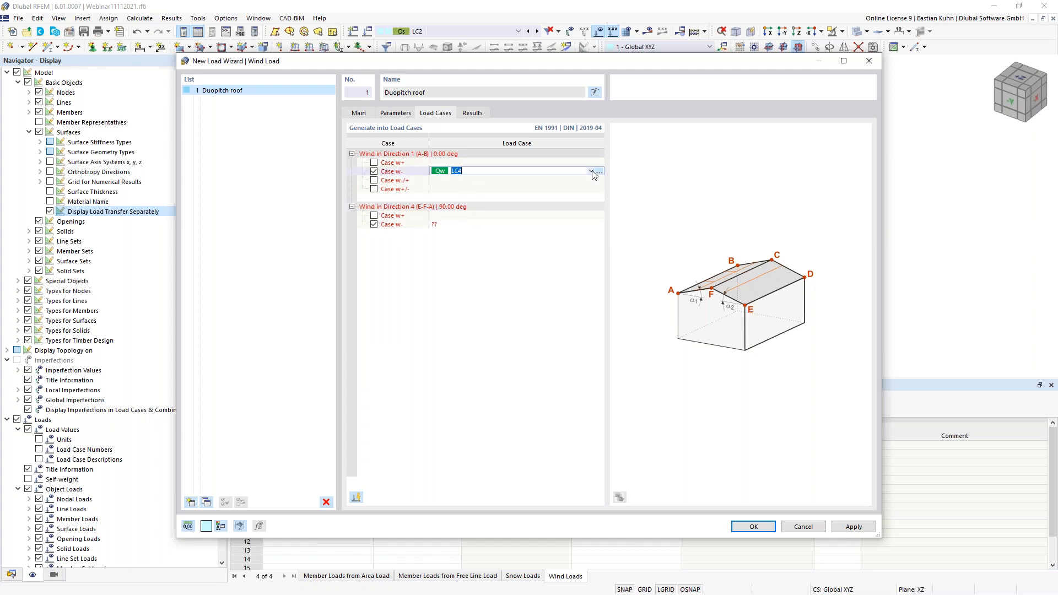
left_click(591, 171)
left_click(577, 183)
left_click(472, 224)
left_click(591, 224)
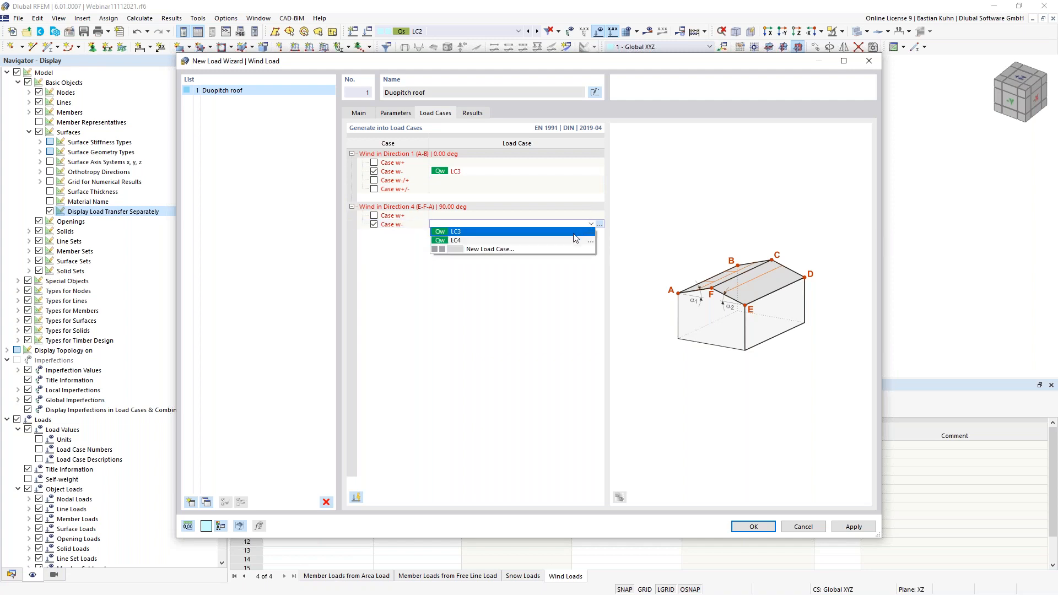
left_click(573, 239)
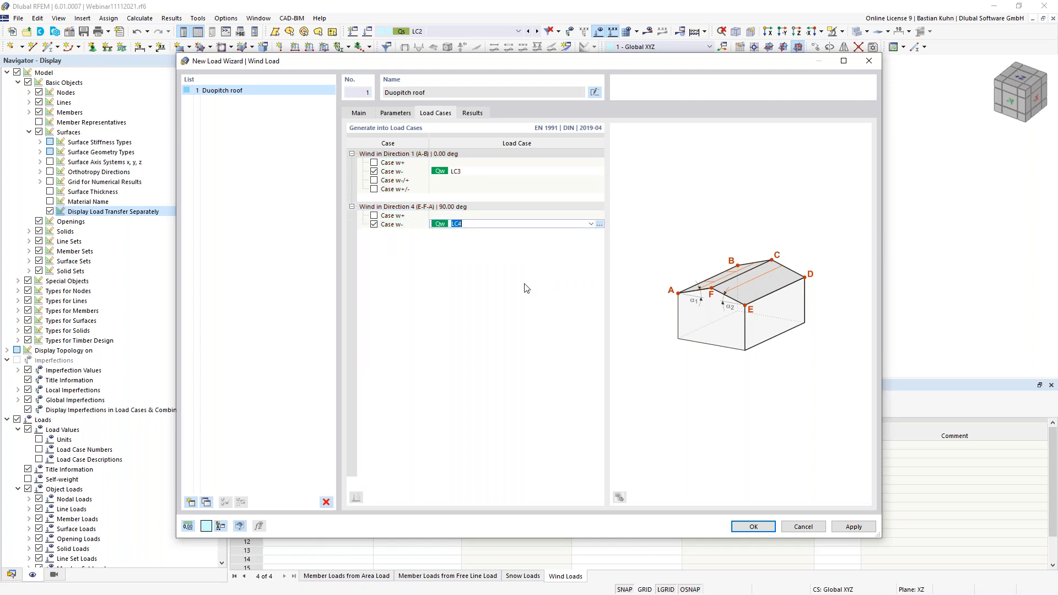
left_click(742, 525)
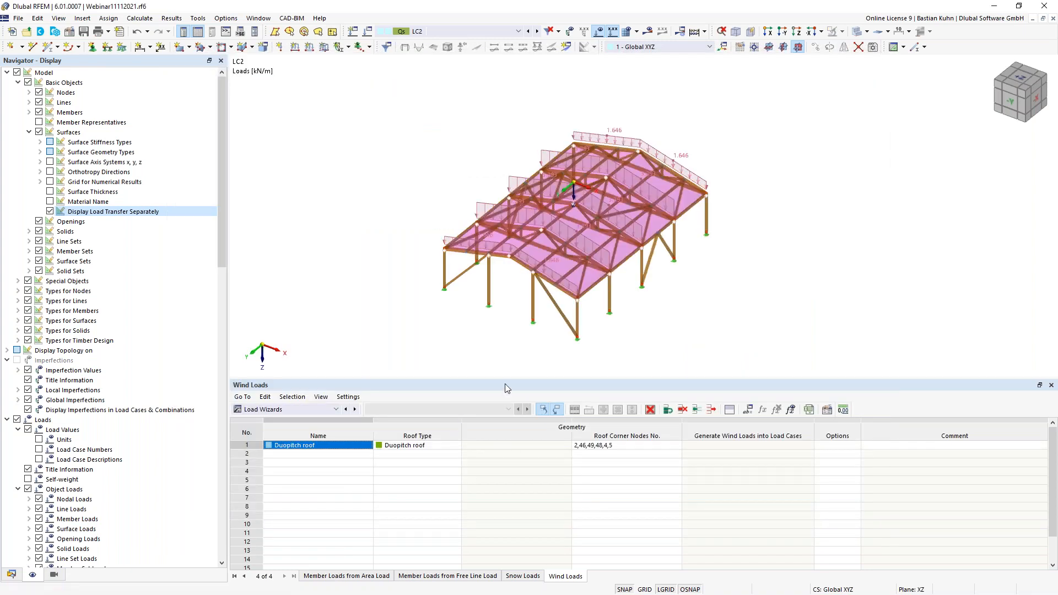
Step: Review the generated wind loads in LC3 and LC4 and hide the area load in LC4
left_click(537, 31)
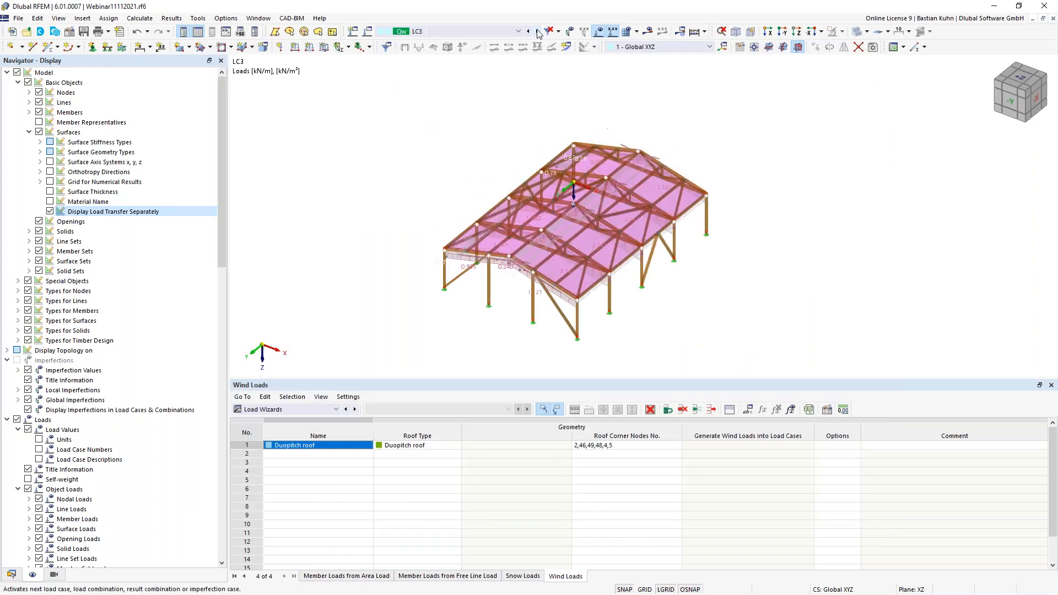
middle_click_drag(408, 220, 355, 203)
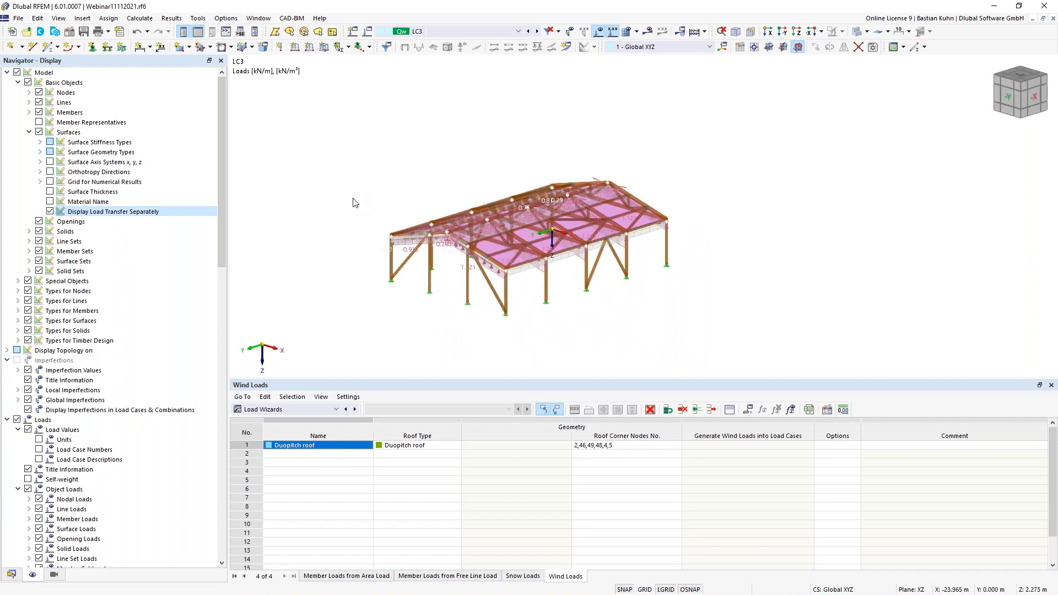
scroll(450, 165, "up", 1)
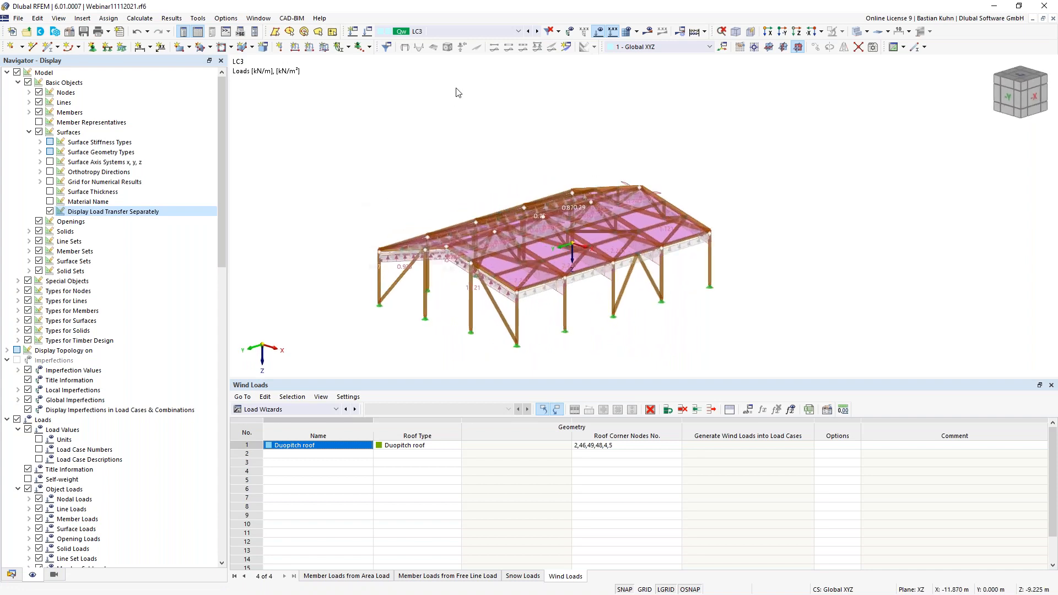
left_click(537, 32)
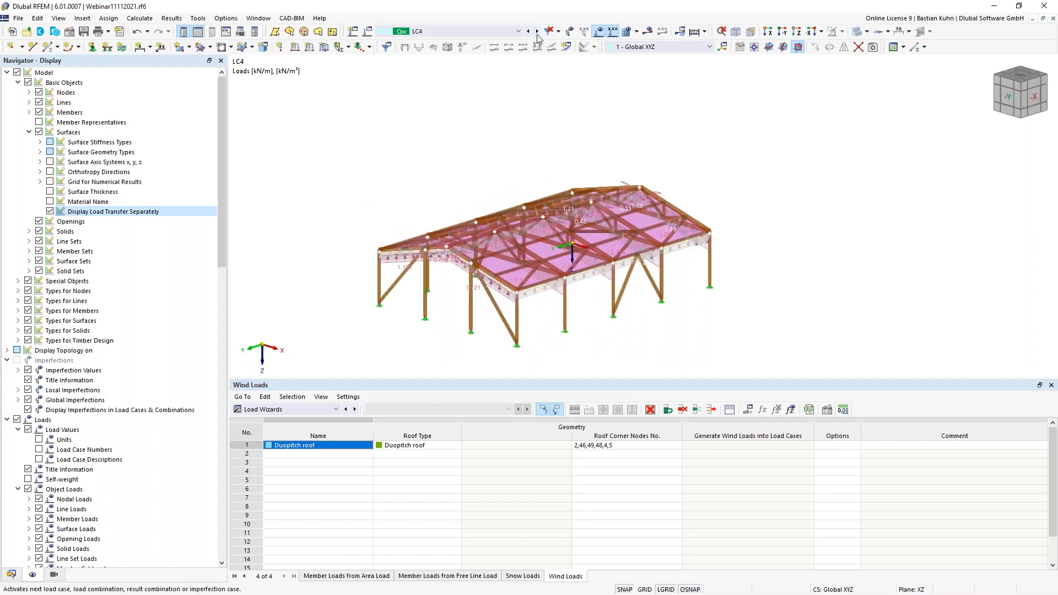
right_click(397, 259)
left_click(408, 324)
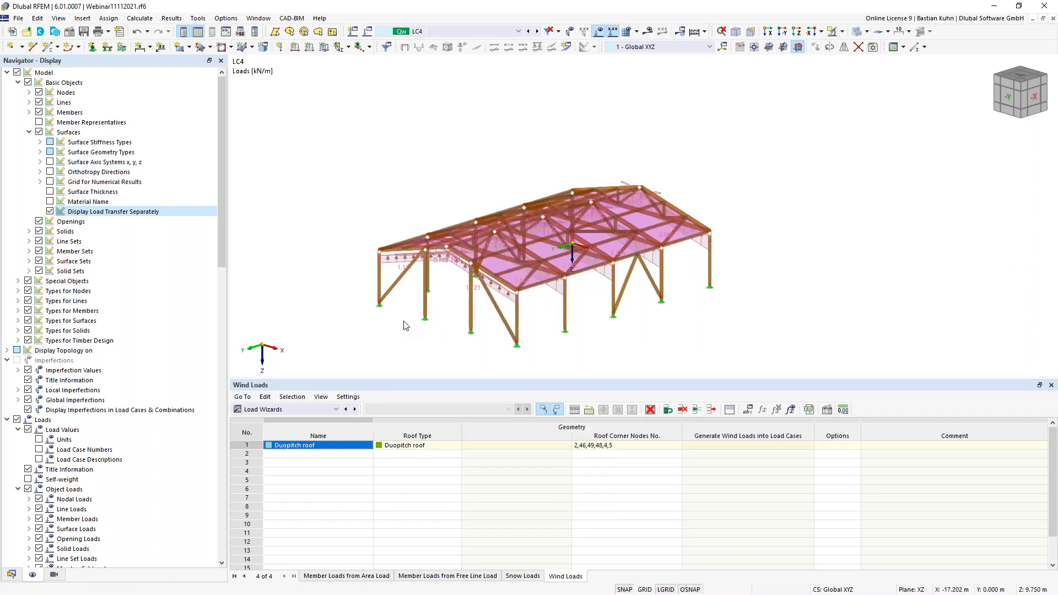
Step: Turn off the separate display of the surfaces' load transfer and save the model
middle_click_drag(441, 307, 447, 280, "ctrl")
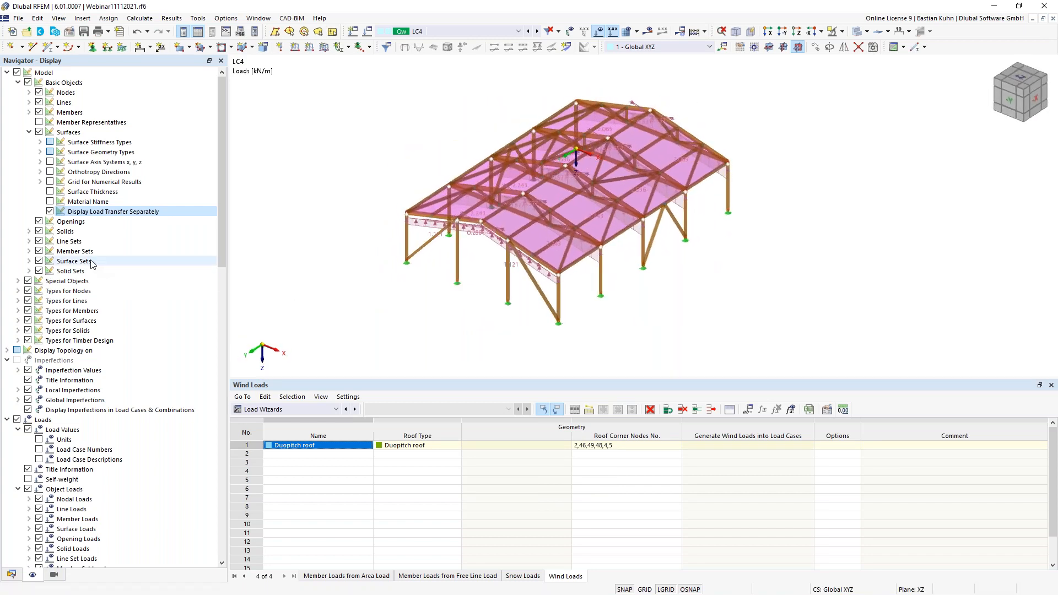
left_click(50, 212)
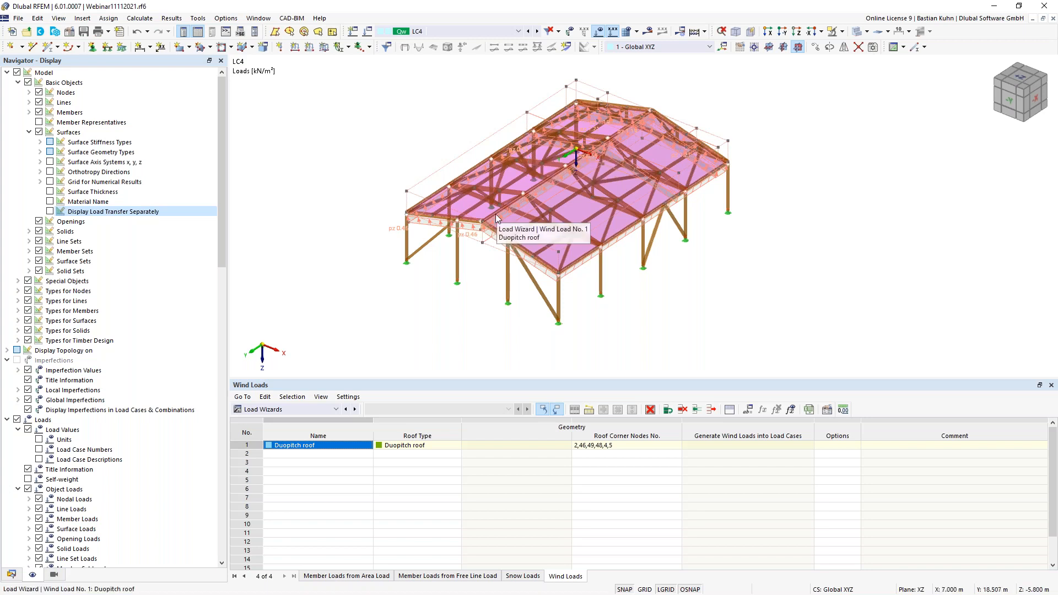
left_click(83, 33)
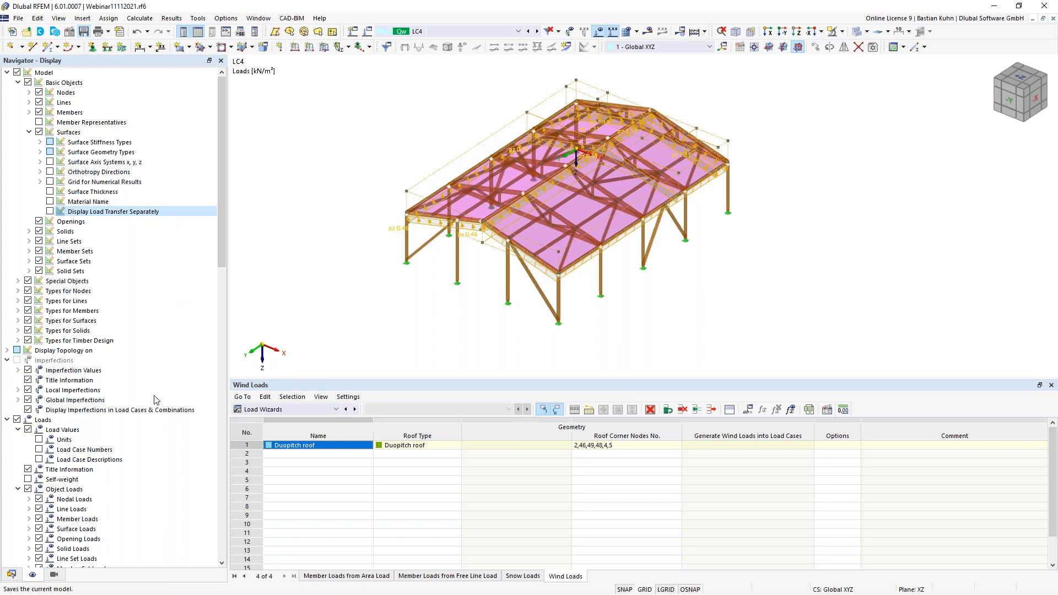
Step: Add a design situation of type ULS (STR/GEO) - Accidental - psi-1,1 in the load cases and combinations settings
left_click(21, 575)
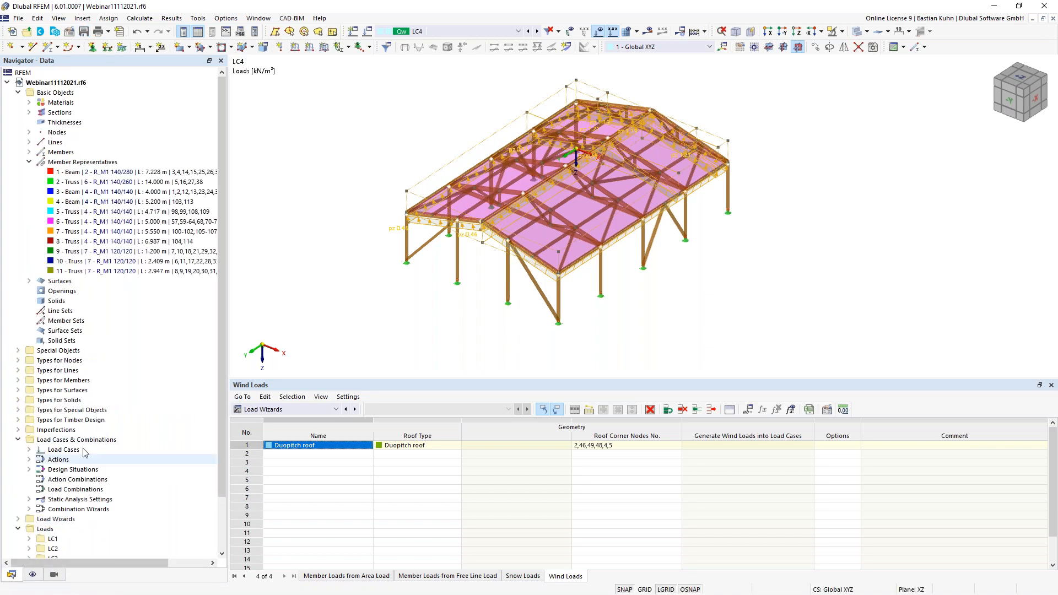
scroll(84, 447, "down", 1)
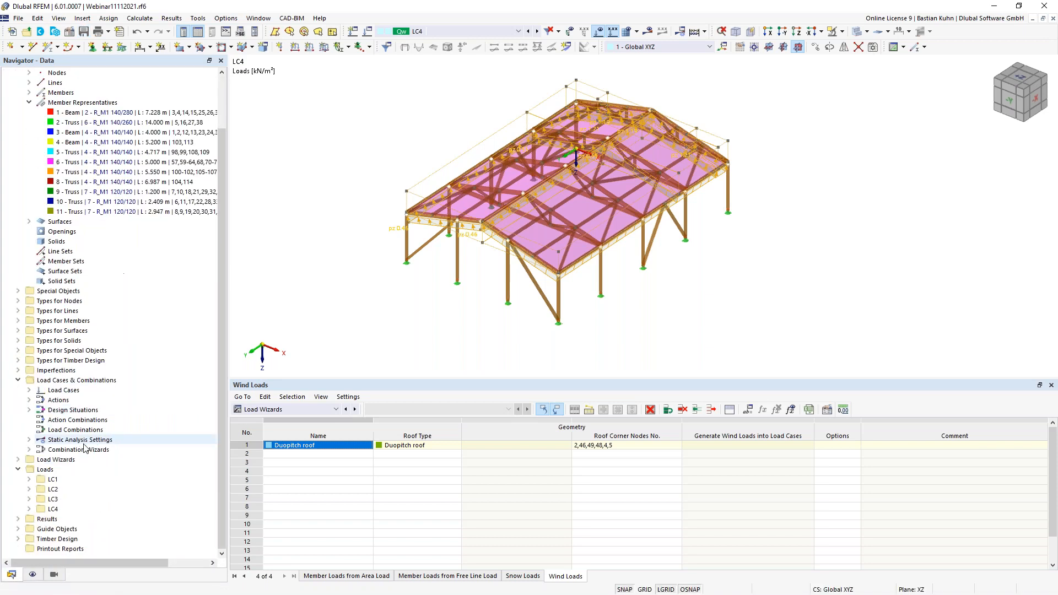
right_click(88, 384)
left_click(125, 390)
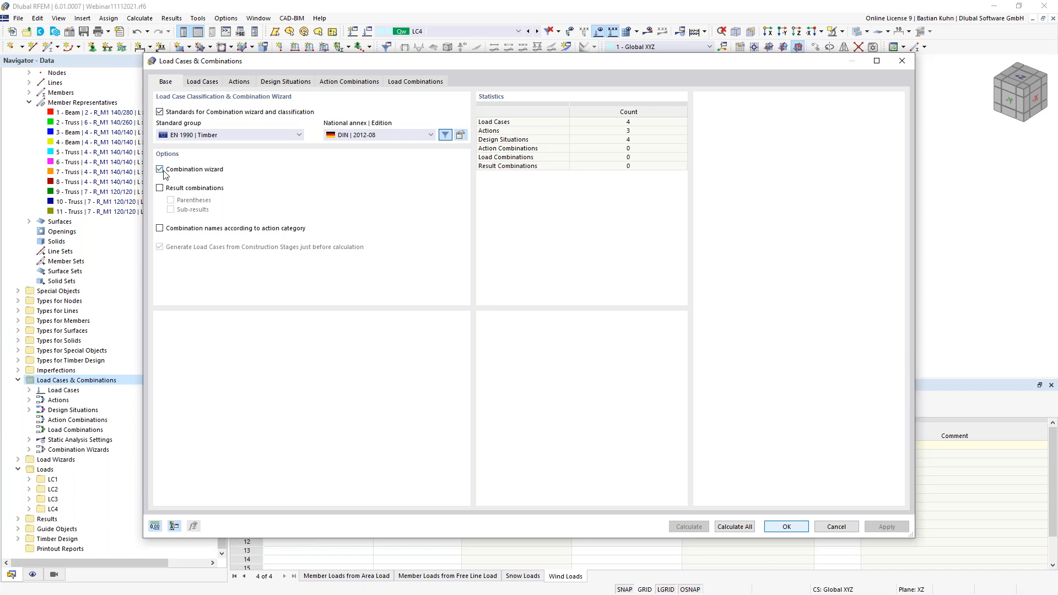
left_click(204, 82)
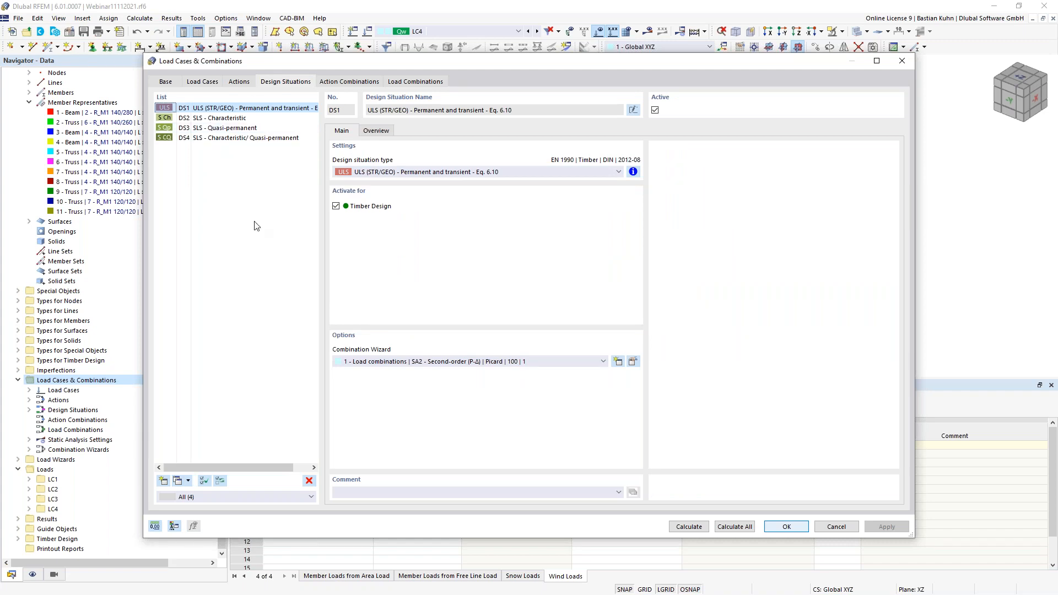
left_click(164, 481)
left_click(483, 171)
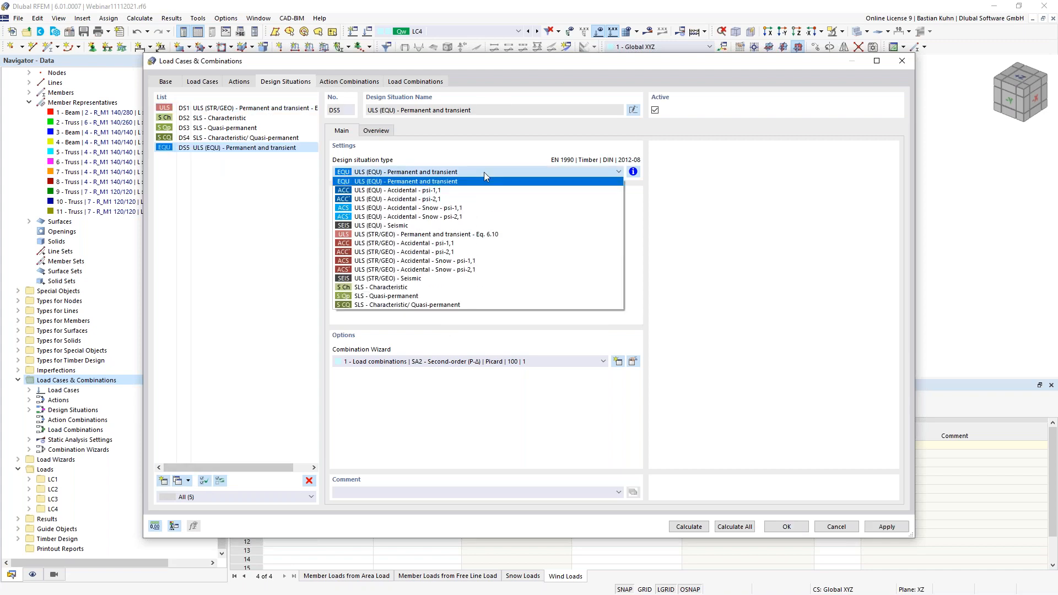
left_click(491, 246)
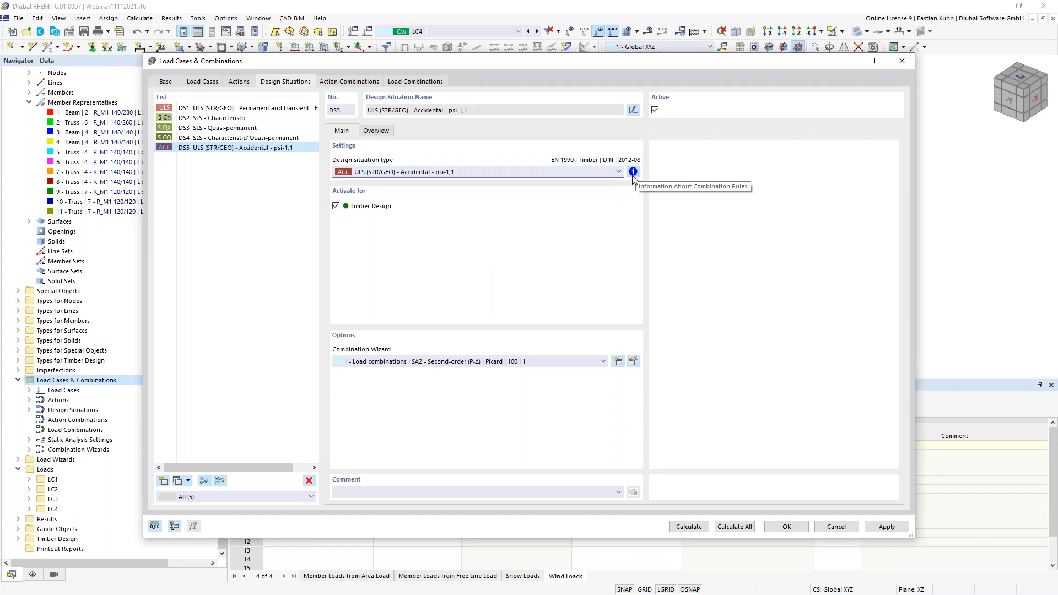
Step: Examine the combination rule for the SLS - Quasi-permanent design situation
left_click(223, 127)
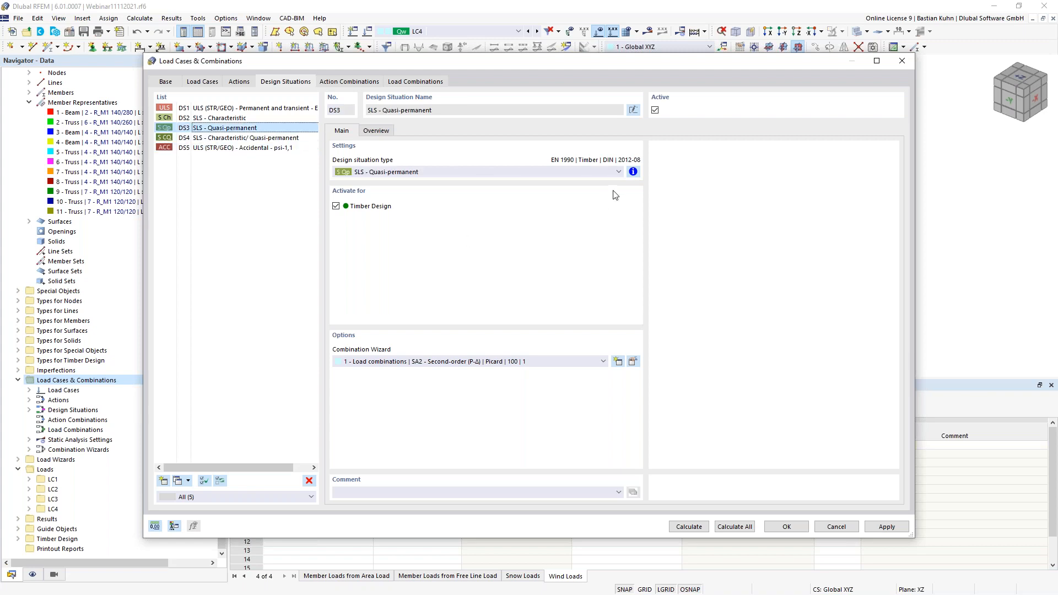
left_click(633, 172)
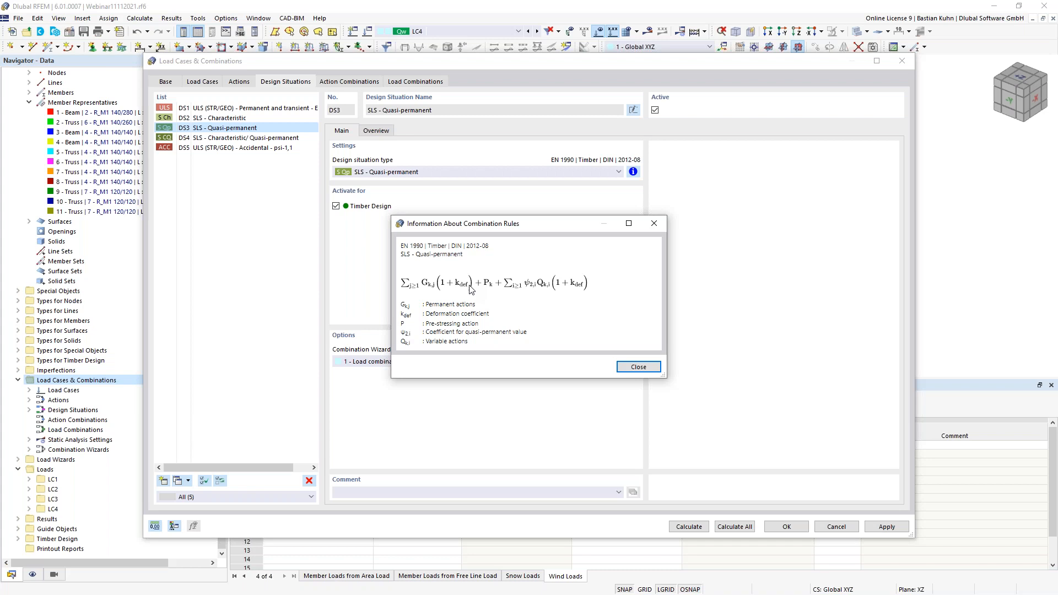
left_click(633, 367)
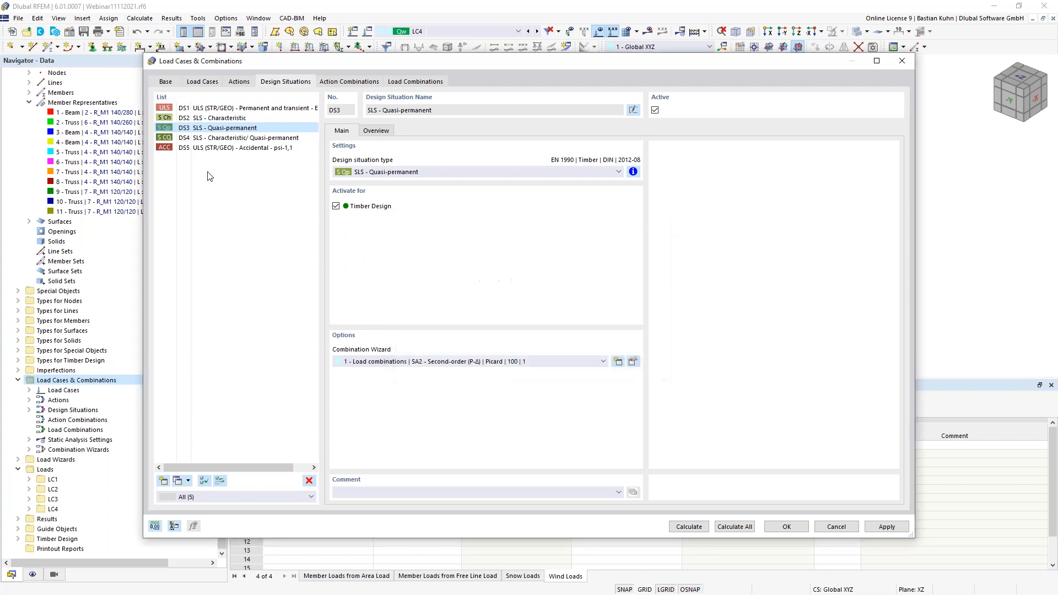
Step: Assign combination wizard 2 (SA1 - Geometrically linear) to design situations DS1 to DS5 and accept the settings
left_click(214, 109)
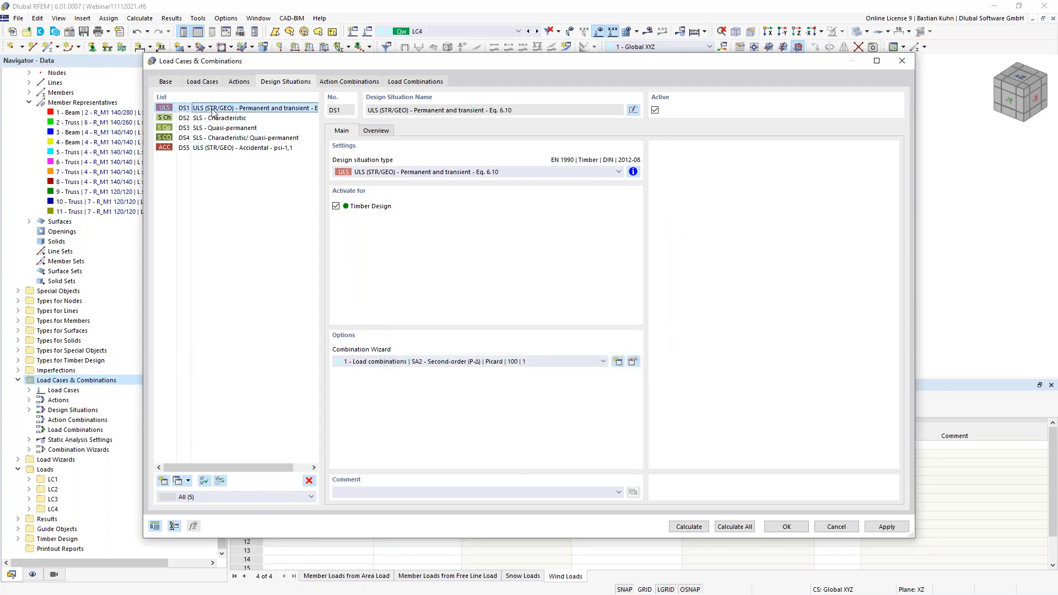
left_click(219, 149, "shift")
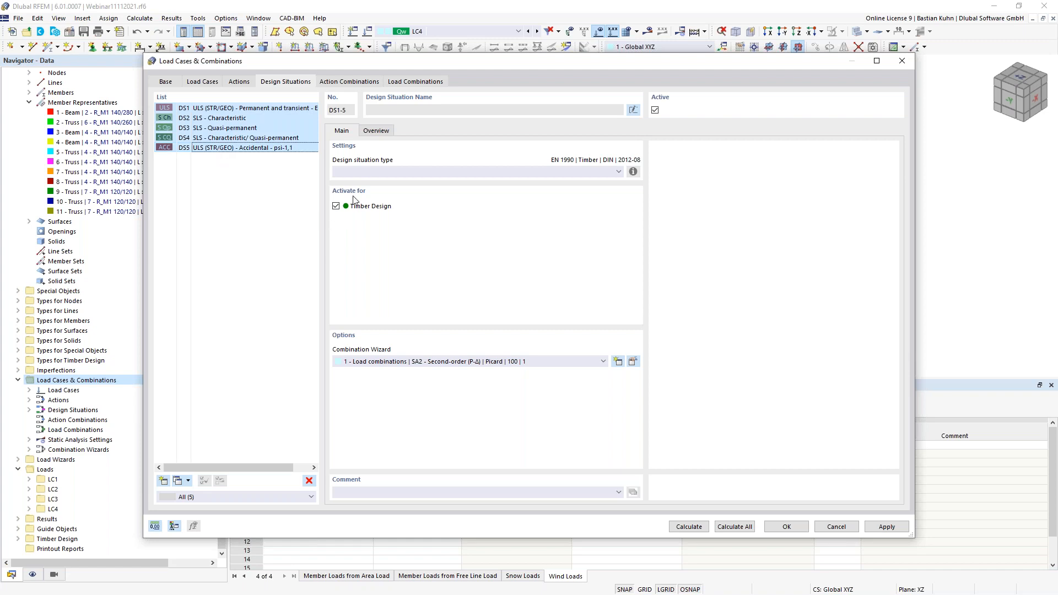
left_click(501, 362)
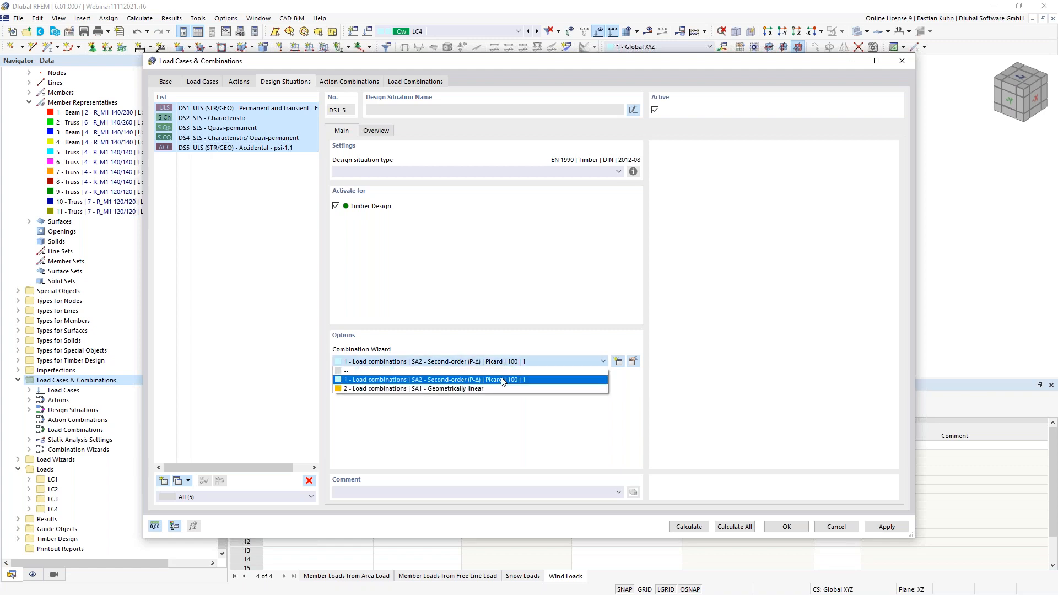
left_click(501, 389)
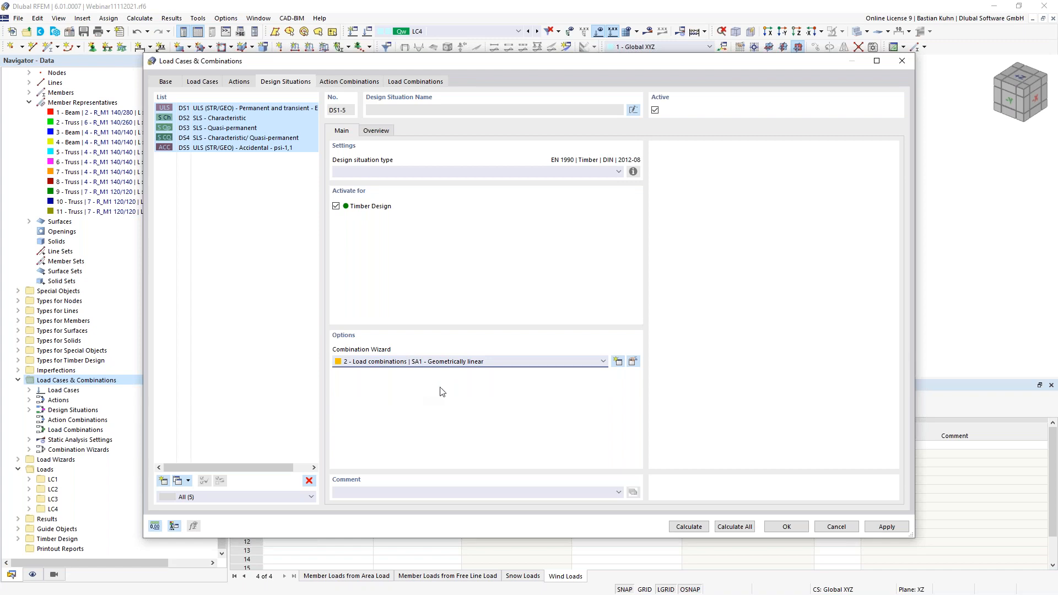
left_click(781, 527)
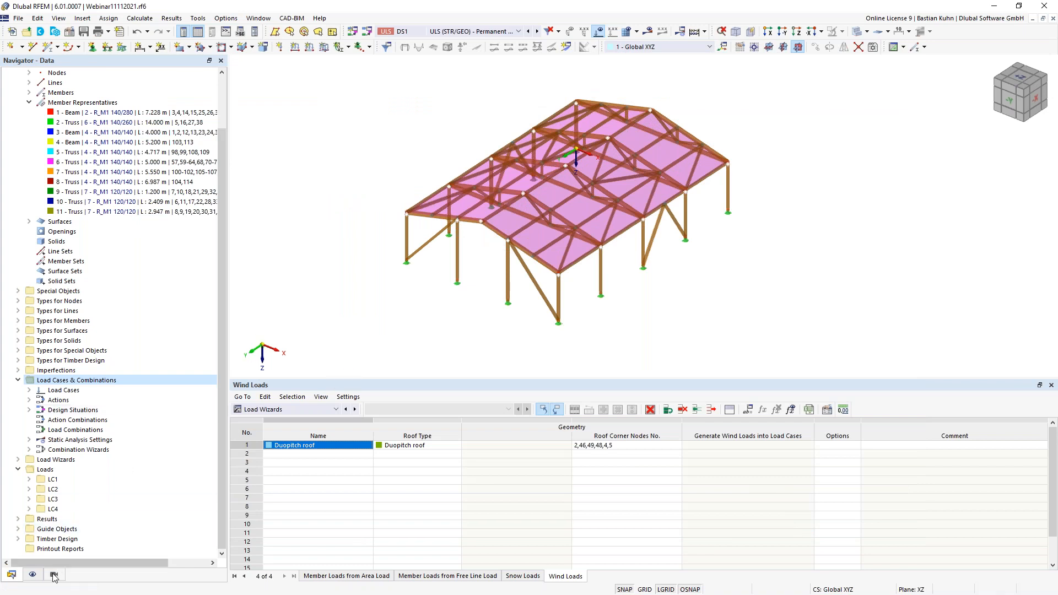
left_click(33, 574)
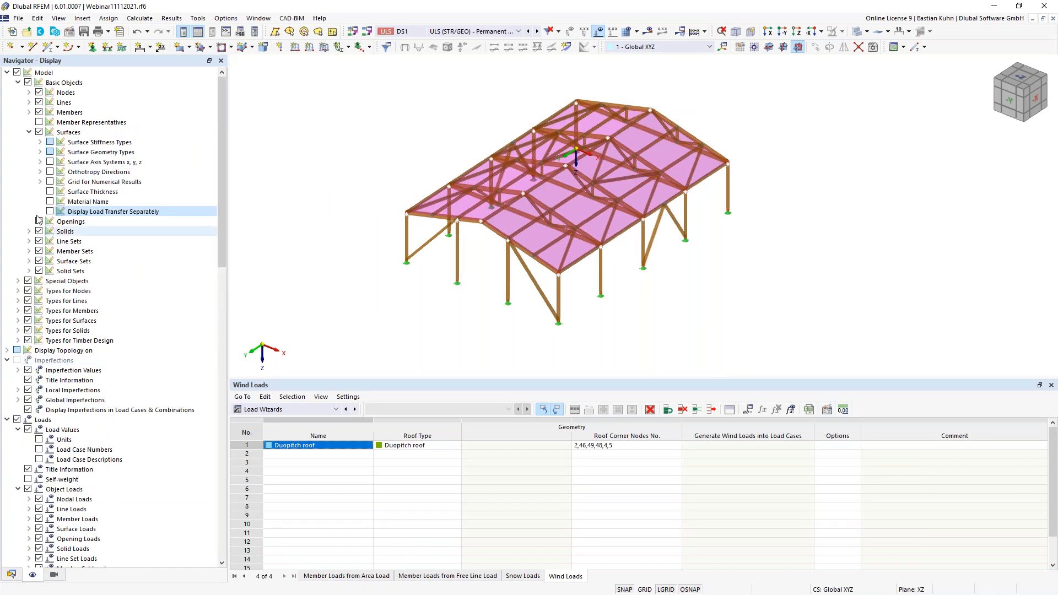
Step: Show the member representatives in the model and open the 7.228 m R_M1 140/280 beam representative for editing
left_click(39, 122)
mouse_move(382, 274)
middle_mouse_down()
mouse_move(368, 285)
mouse_move(378, 259)
middle_mouse_up()
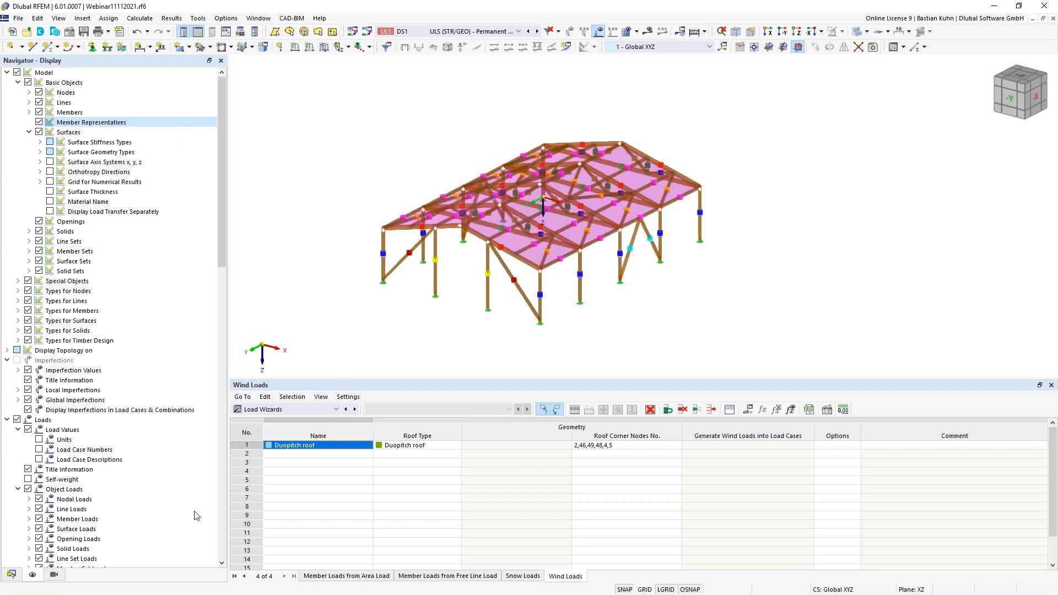
left_click(11, 574)
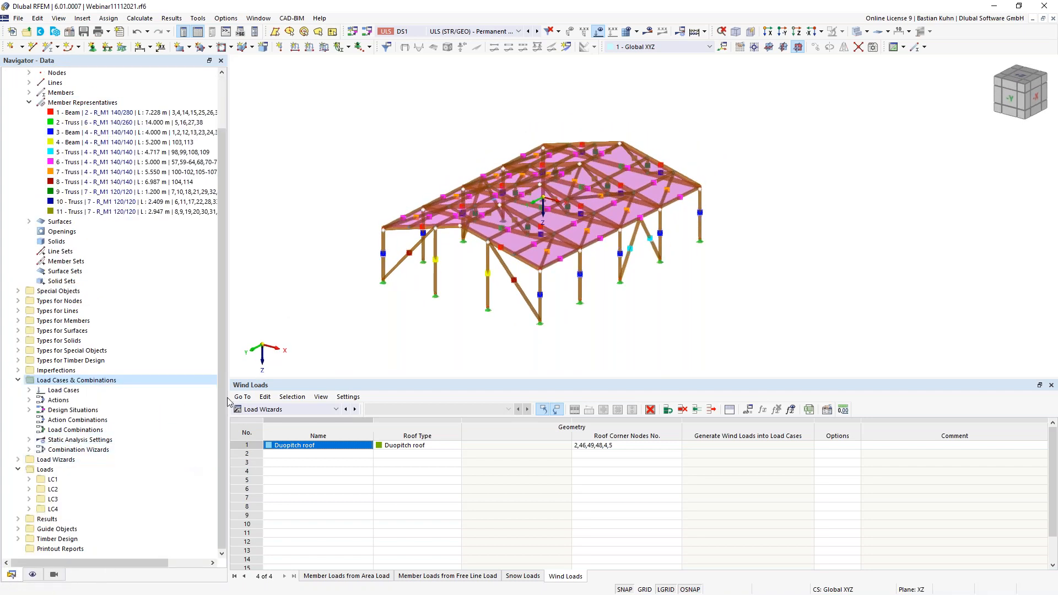
right_click(140, 114)
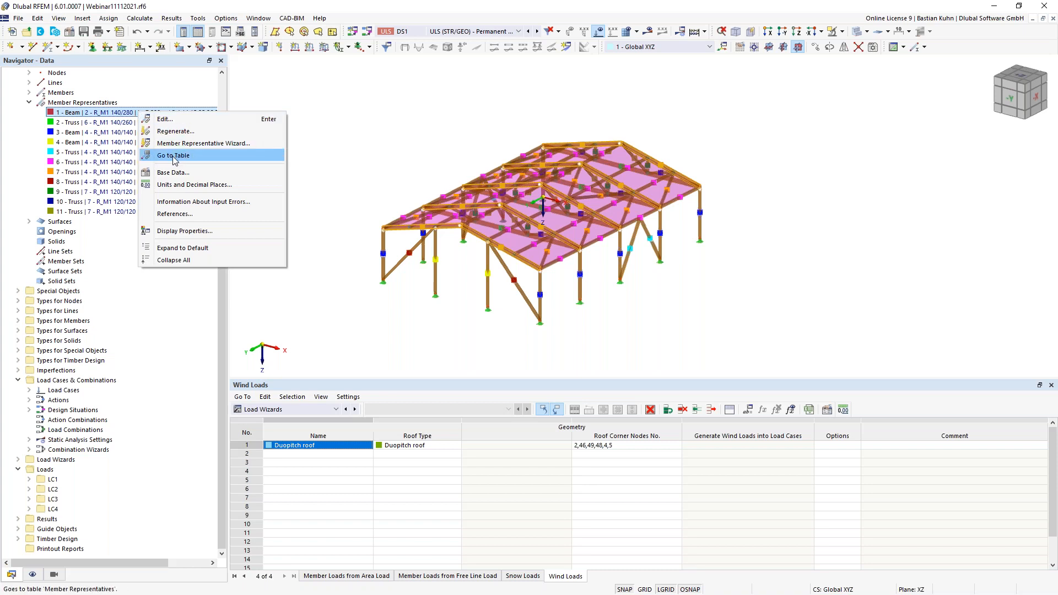
left_click(168, 121)
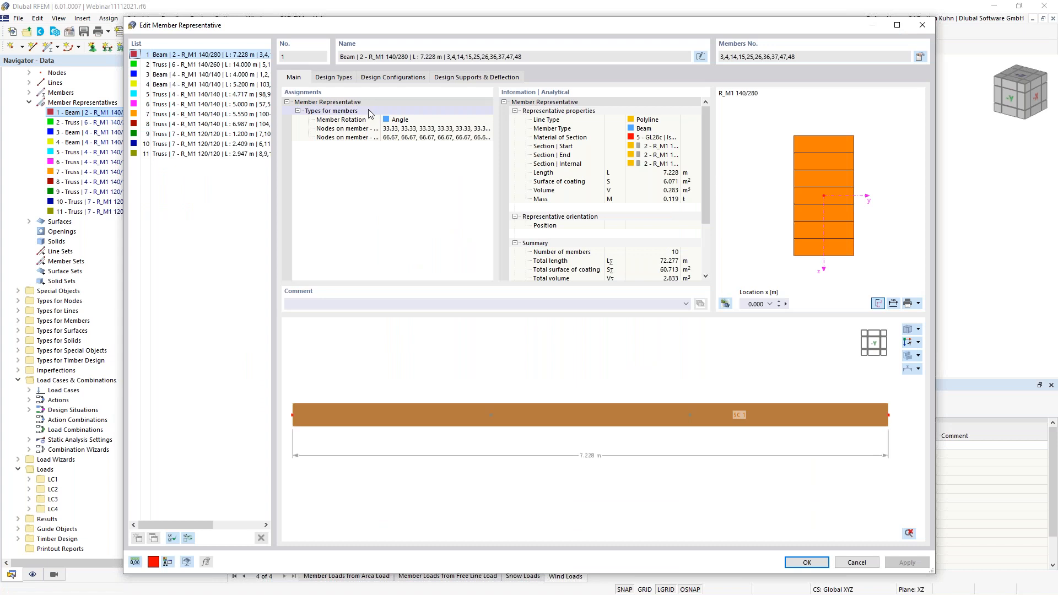
Step: Create a new effective lengths definition for the beam representative's timber design and review its determination type and nodal supports
left_click(336, 77)
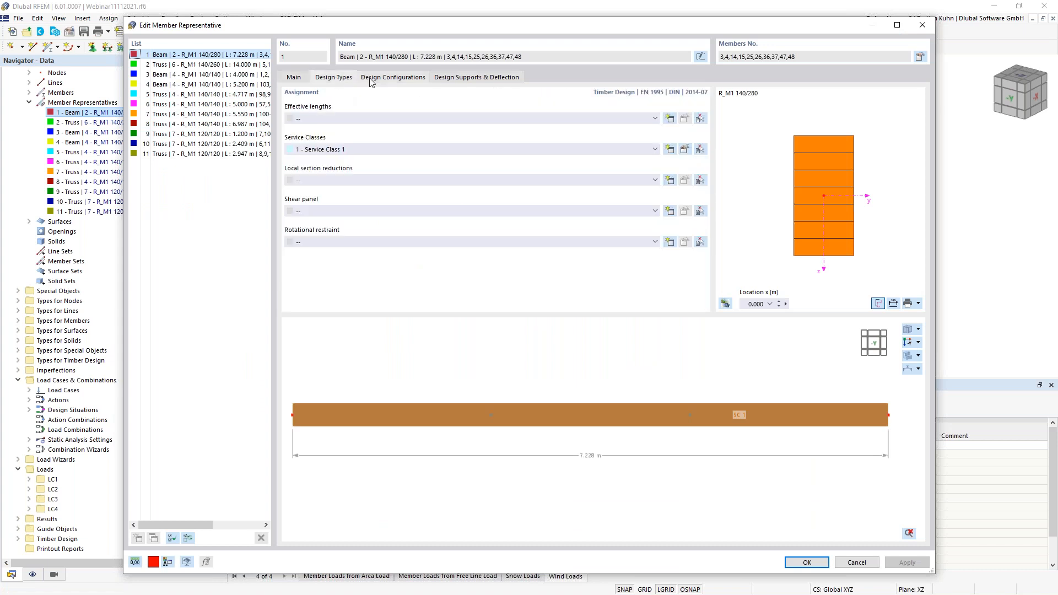
left_click(670, 118)
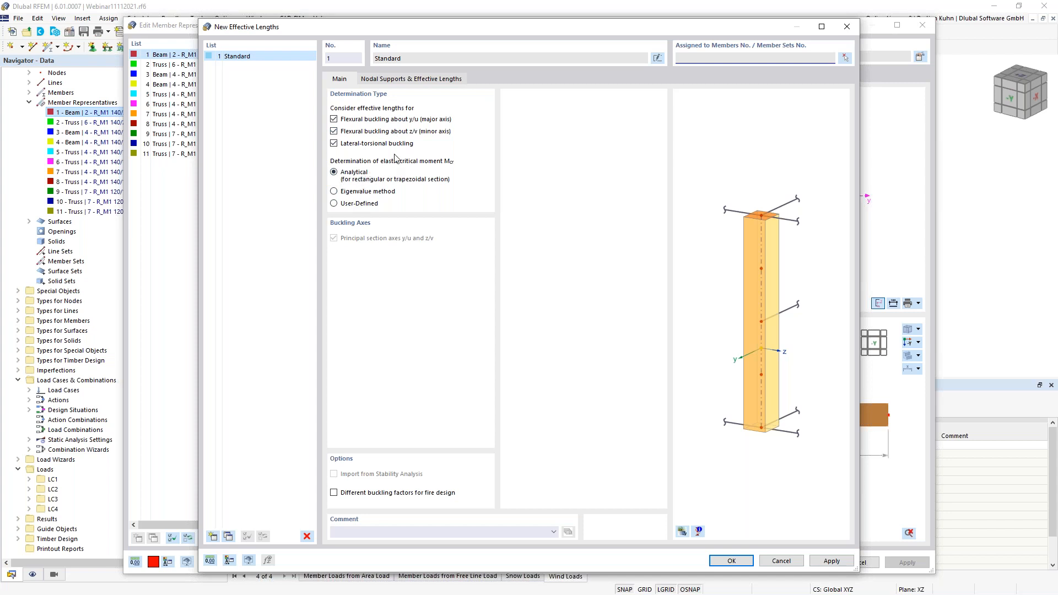
left_click(401, 80)
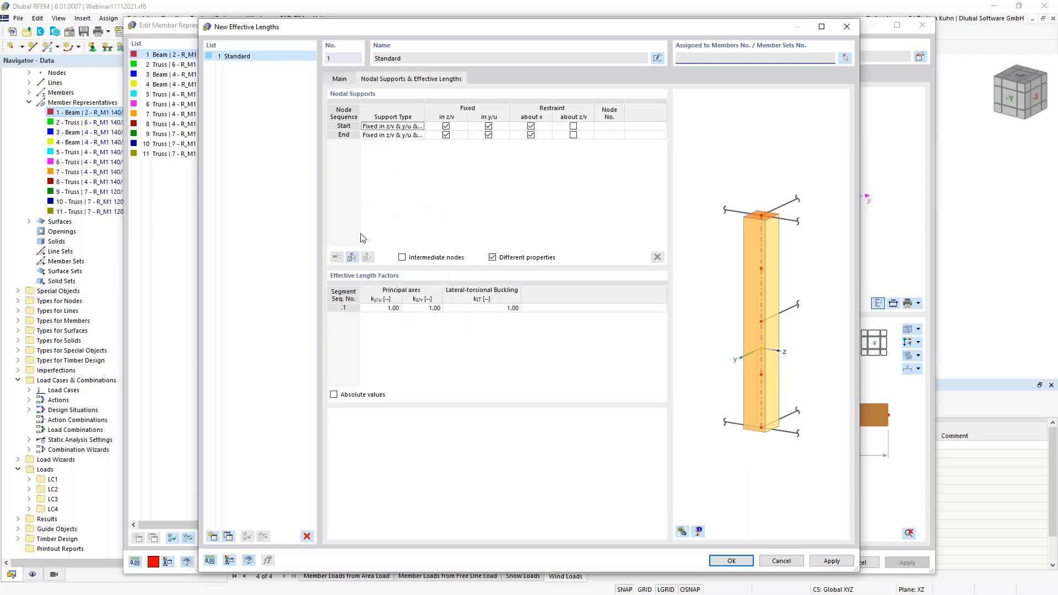
left_click(347, 80)
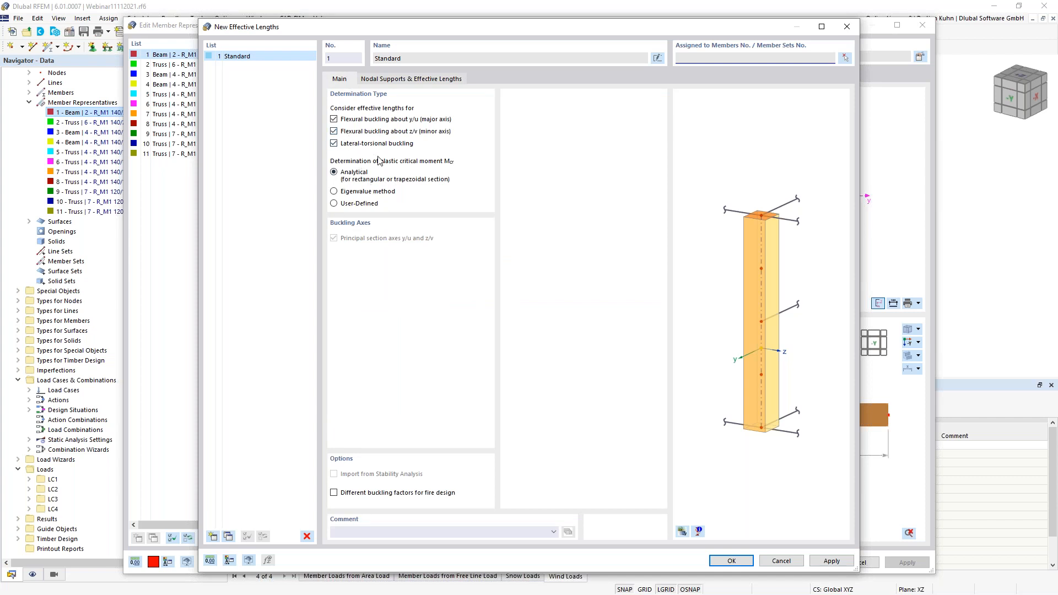
left_click(395, 80)
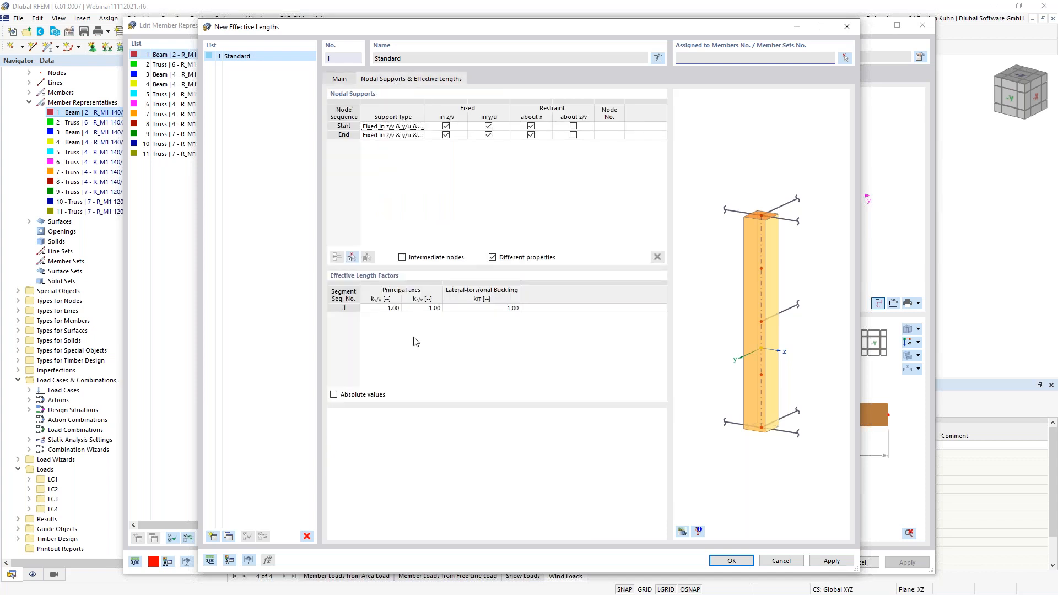
Step: Switch the effective lengths to absolute values and set 7 m for the y/u axis and 2.58 m for the z/v axis
left_click(334, 395)
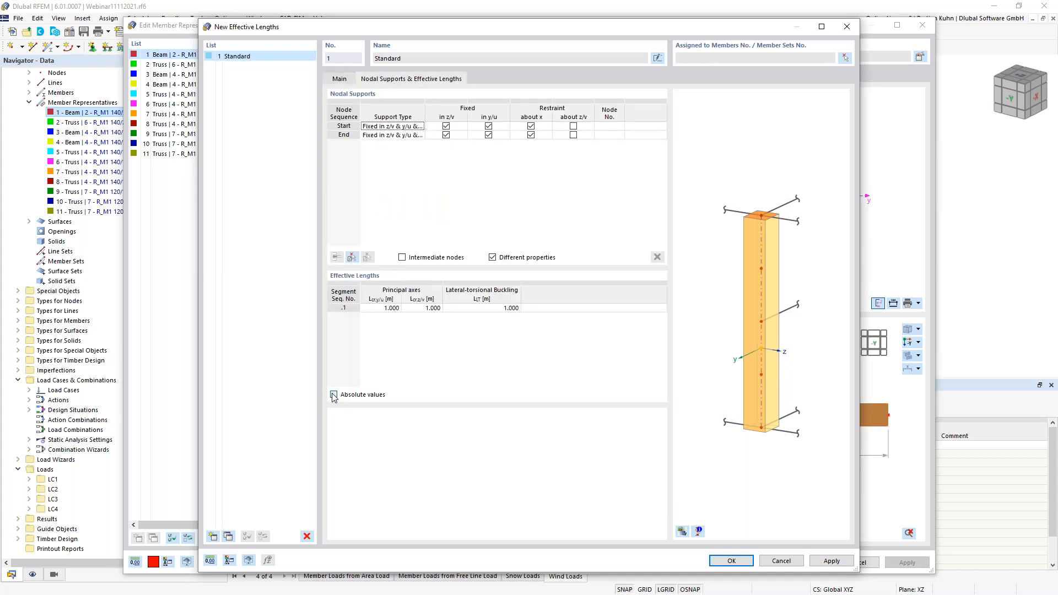
left_click(379, 308)
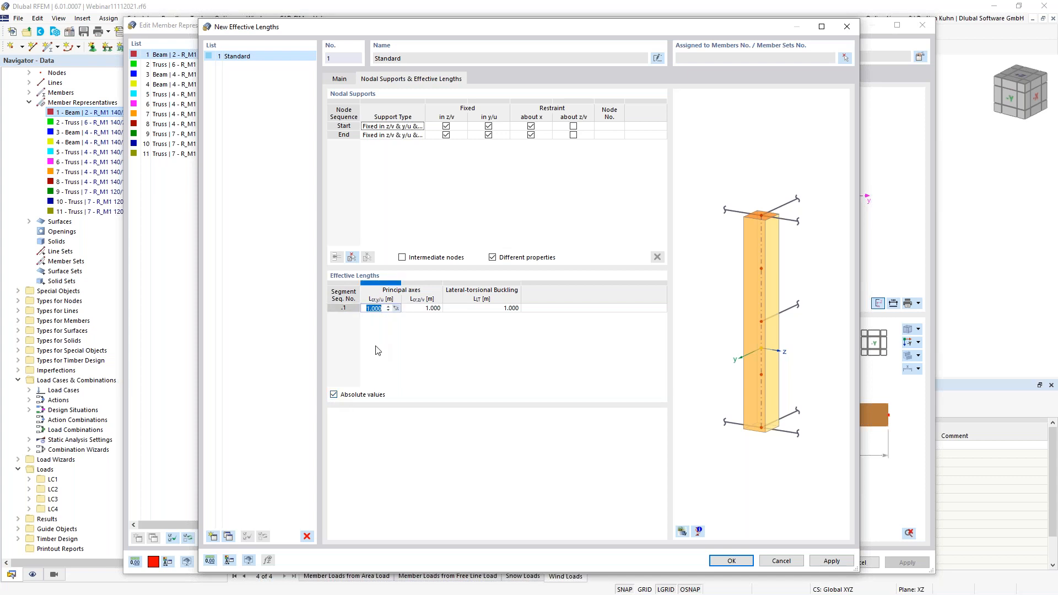
type("7")
key("Tab")
type("2.58")
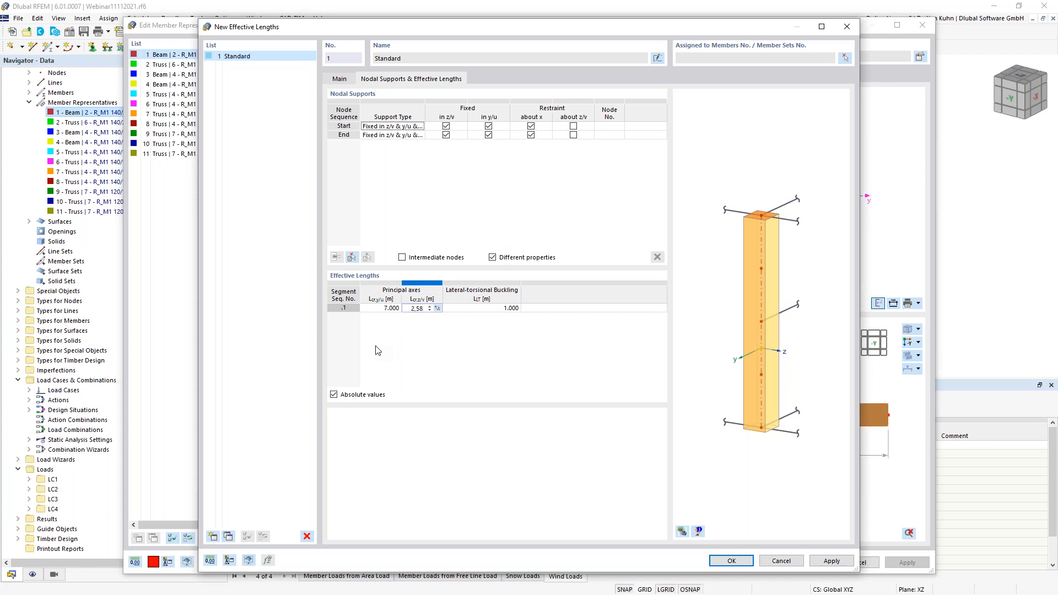
Step: Set the lateral-torsional buckling effective length to 2.58 m and accept the effective lengths for the 140/280 beam representative
key("Tab")
type("2")
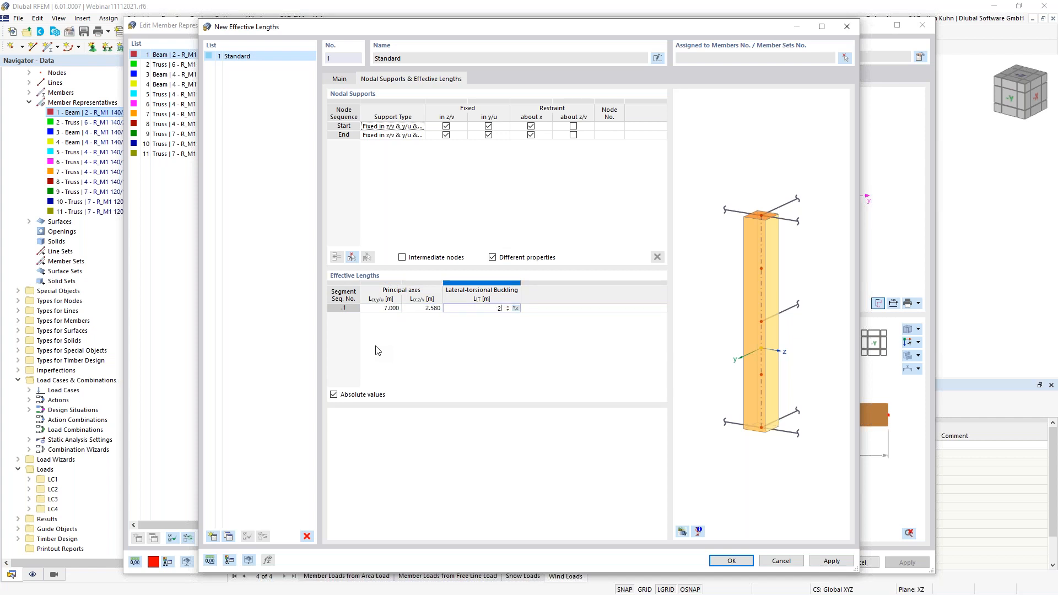
type(".58")
left_click(733, 561)
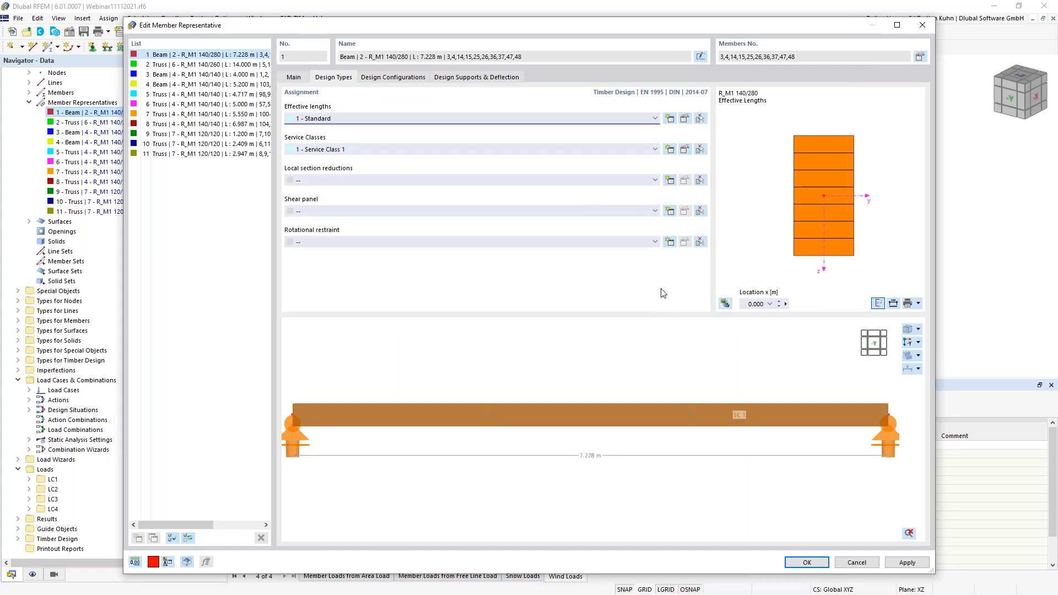
left_click(669, 181)
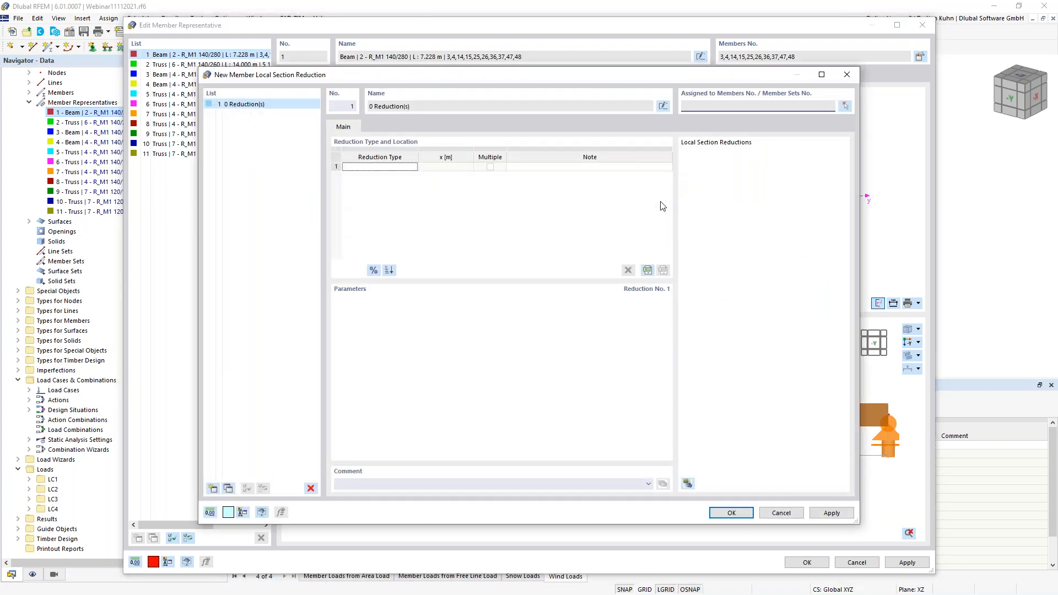
left_click(402, 166)
left_click(414, 167)
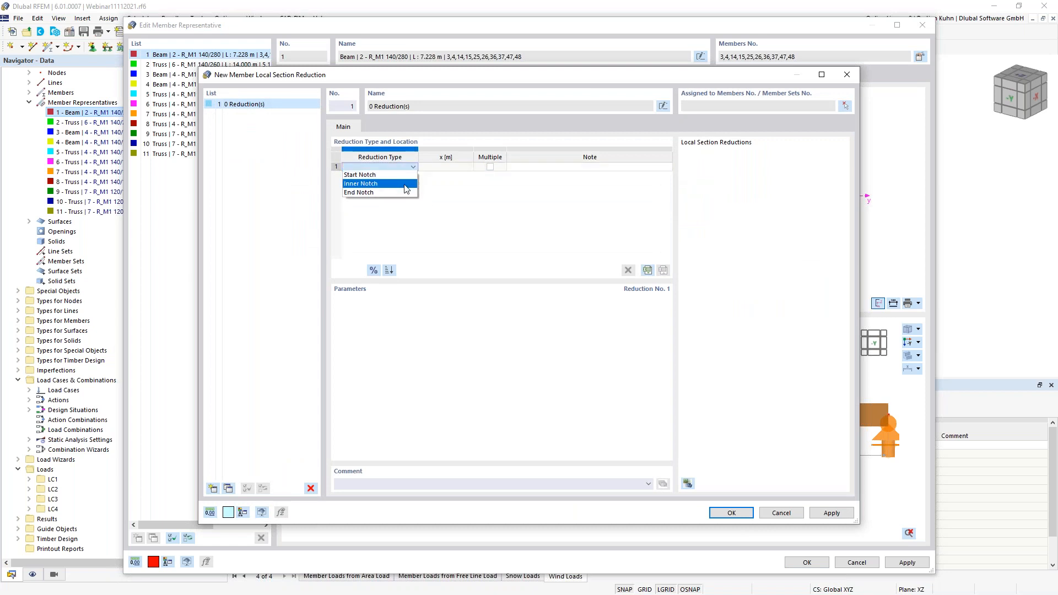
left_click(401, 184)
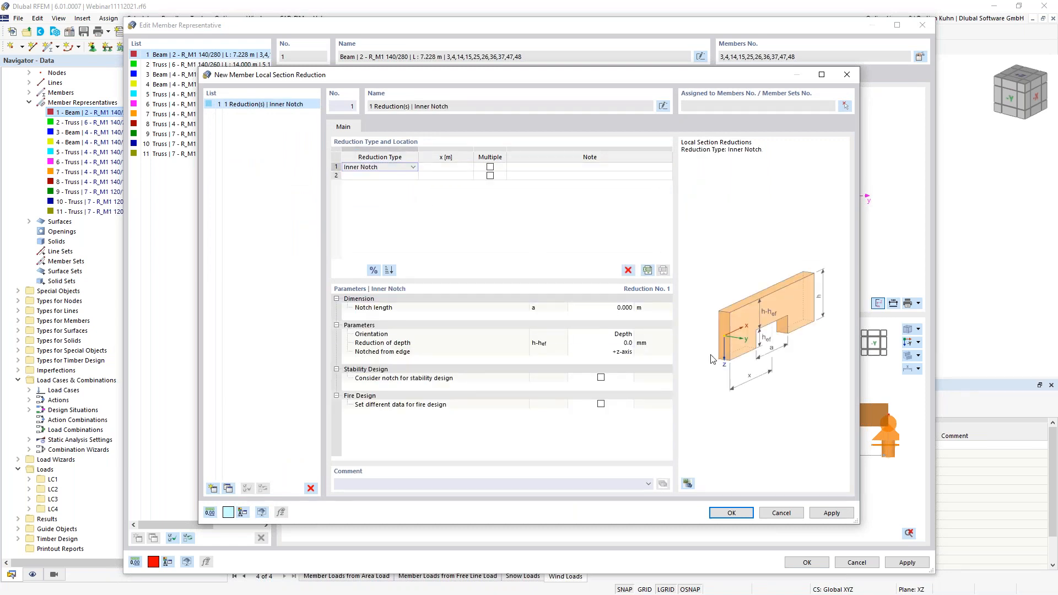
left_click(781, 512)
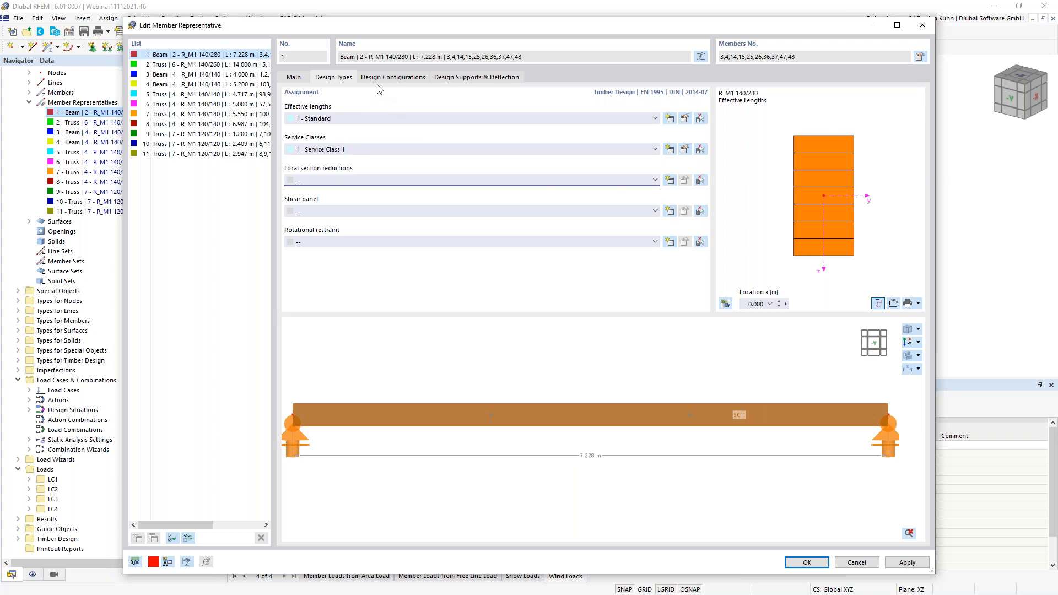
Step: Review the general, stability and standard parameters of the Default ultimate configuration for the timber design
left_click(392, 77)
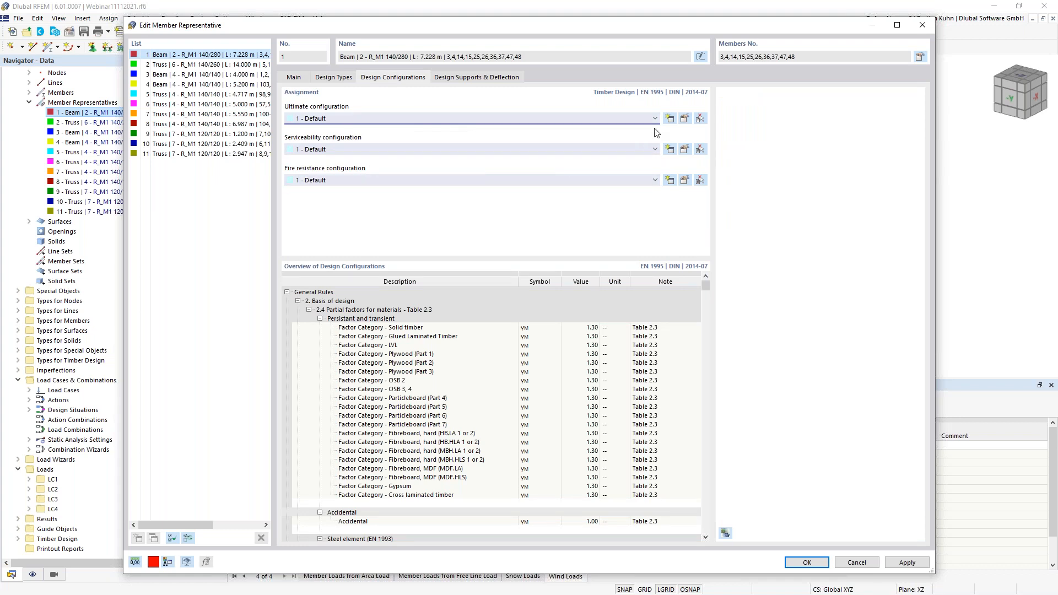
left_click(684, 119)
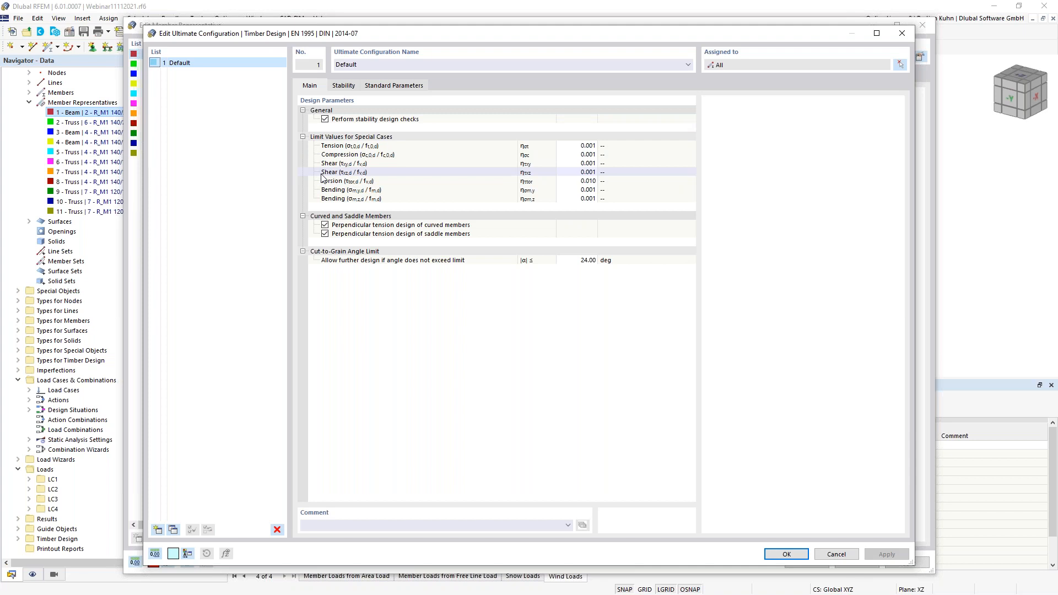
left_click(344, 86)
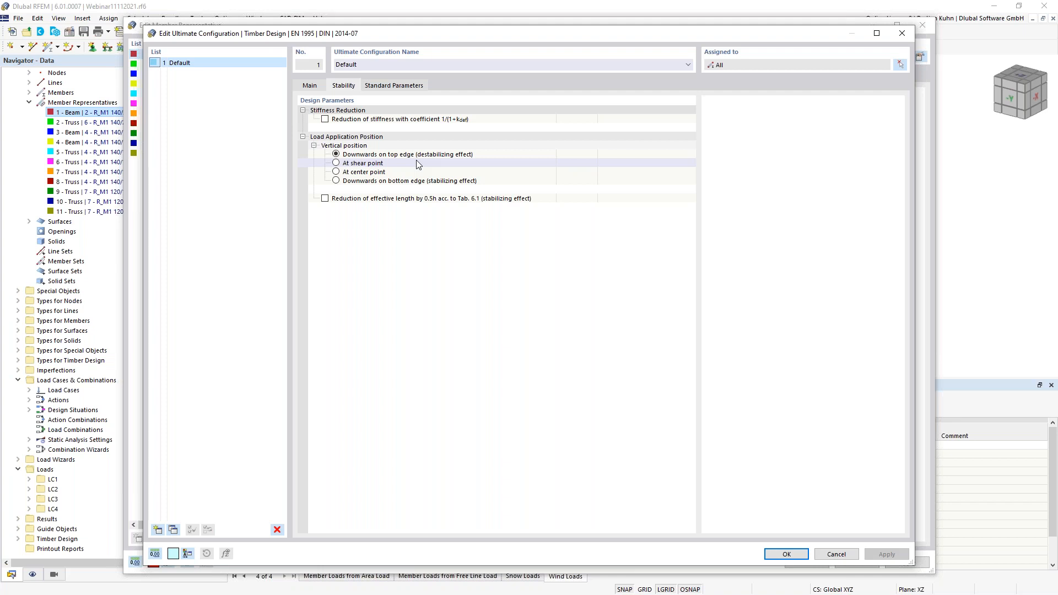
left_click(393, 86)
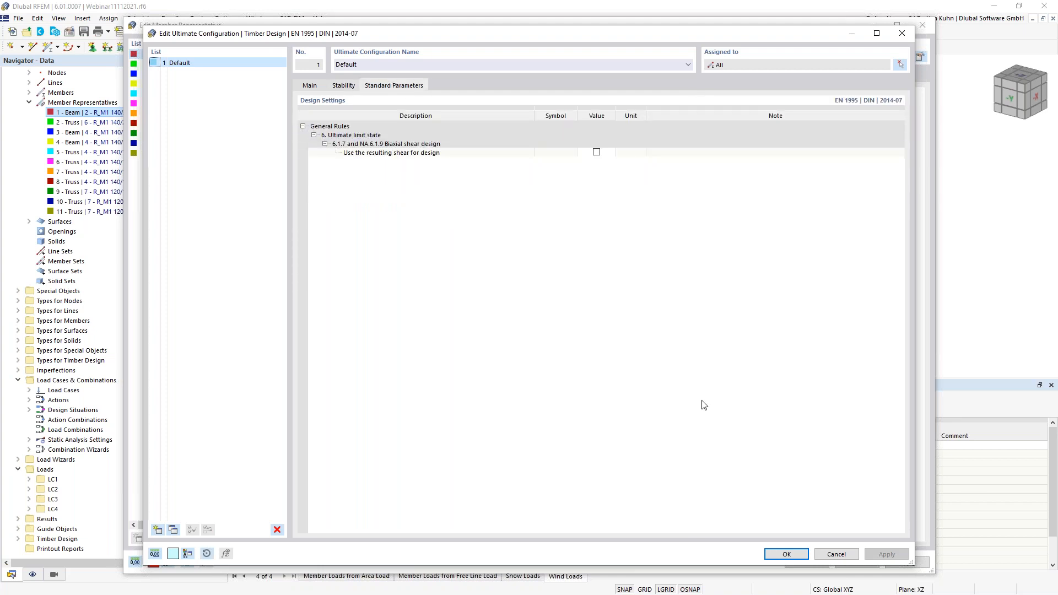
left_click(787, 555)
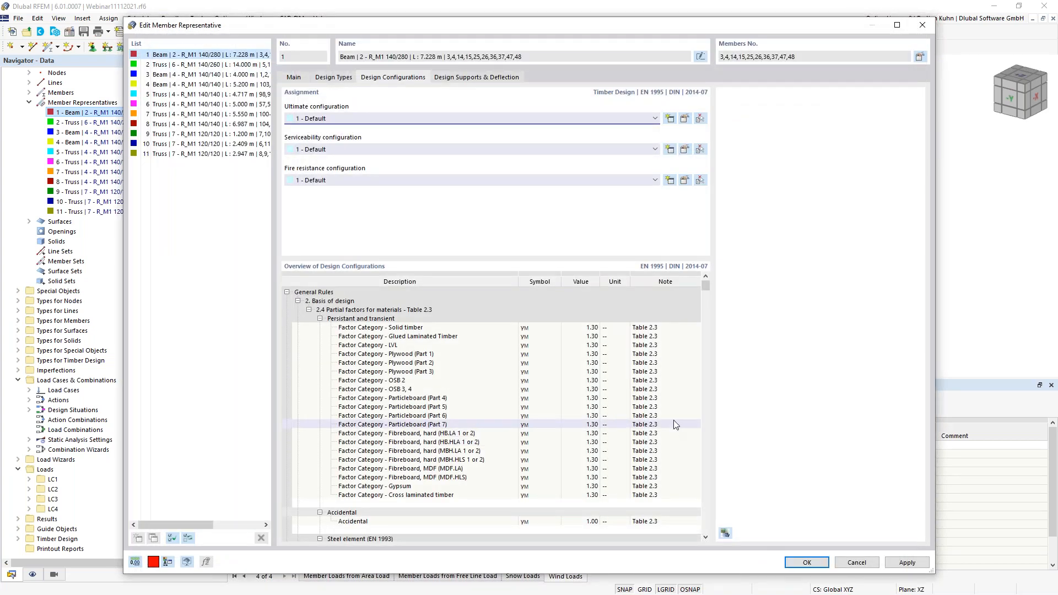
Step: Remove the serviceability and fire resistance configurations from the 140/280 beam representative
left_click_drag(518, 25, 501, 337)
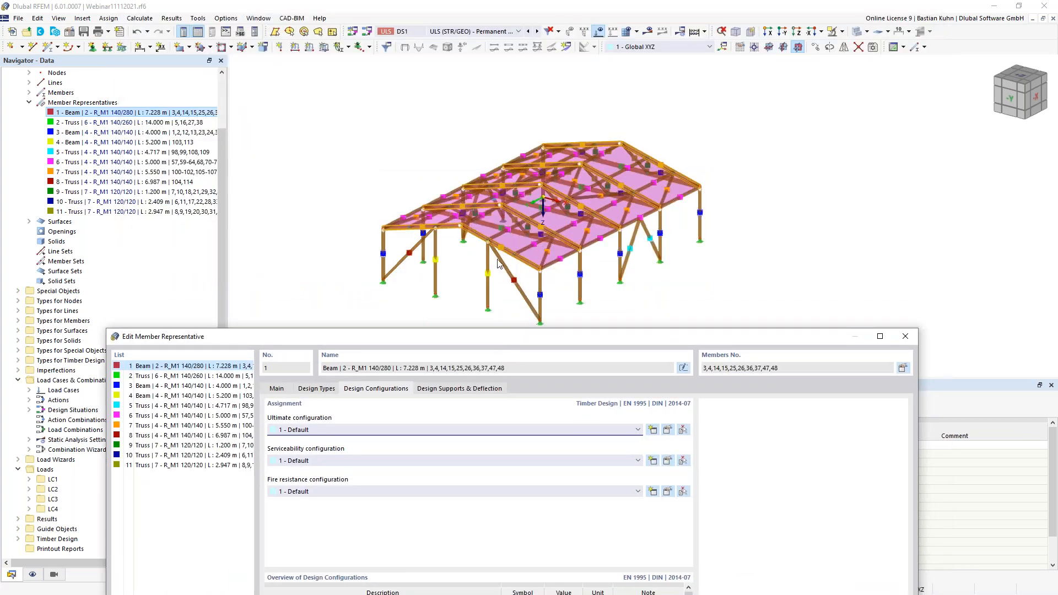
left_click_drag(543, 346, 571, 72)
left_click(608, 187)
left_click(592, 194)
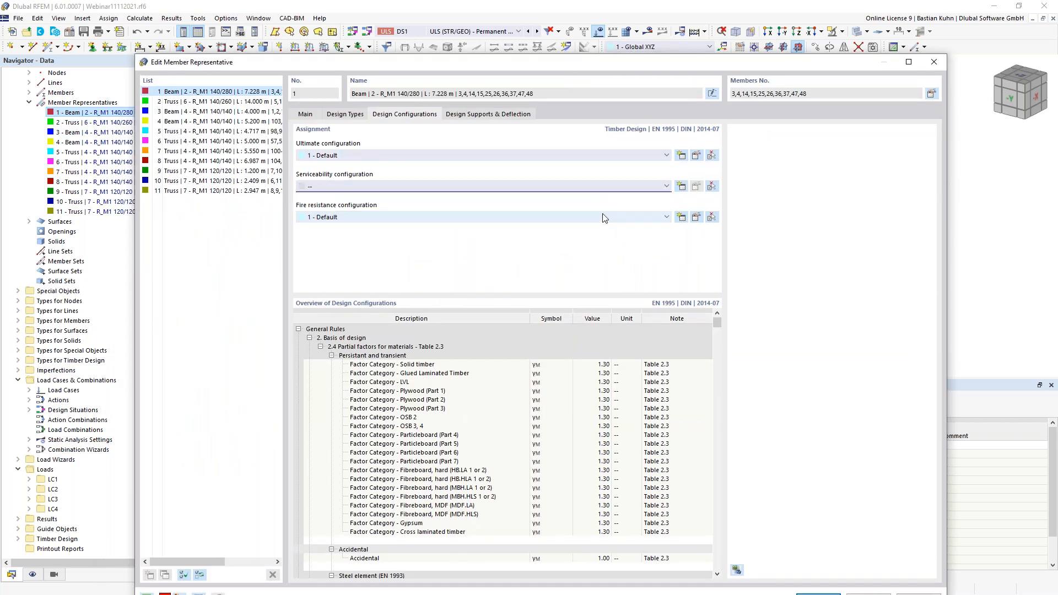
left_click(603, 217)
left_click(598, 227)
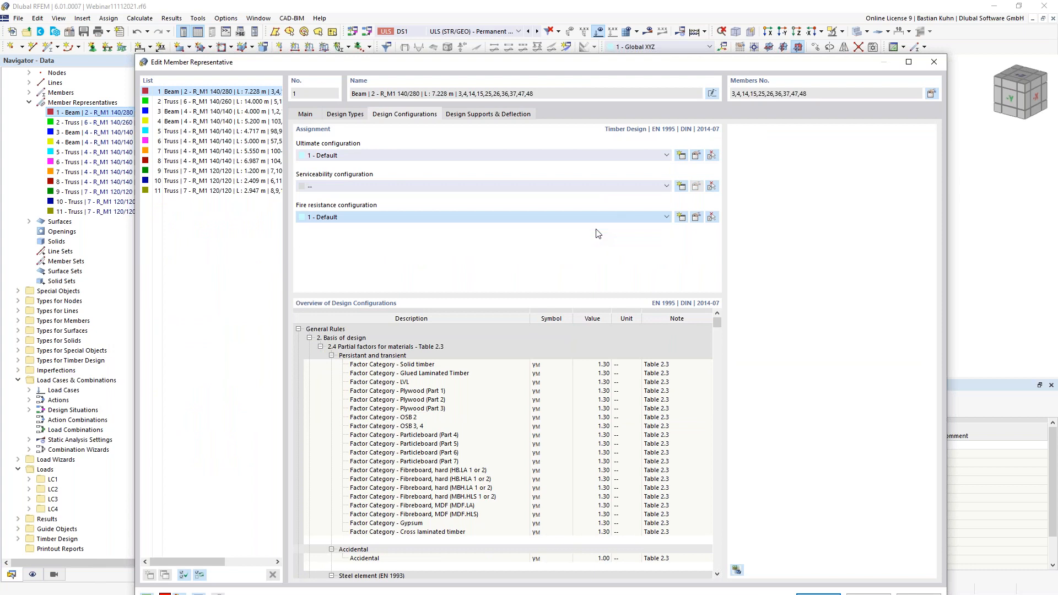
Step: For the 140/260 truss representative, edit the Default fire resistance configuration to 30 min required time with no fire exposure on the top side
left_click_drag(591, 63, 636, 284)
left_click(254, 321)
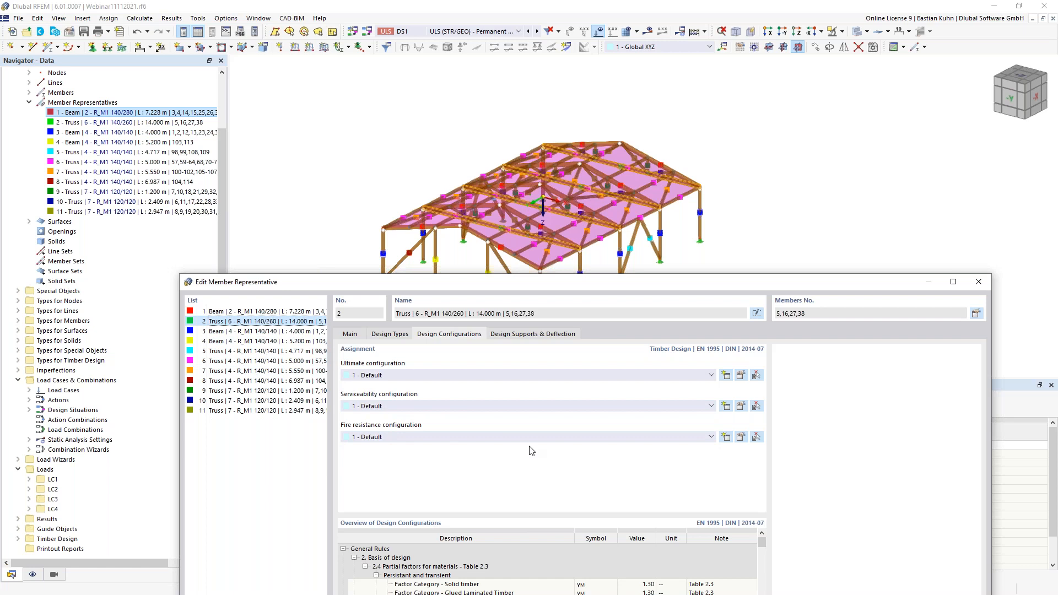
left_click(741, 437)
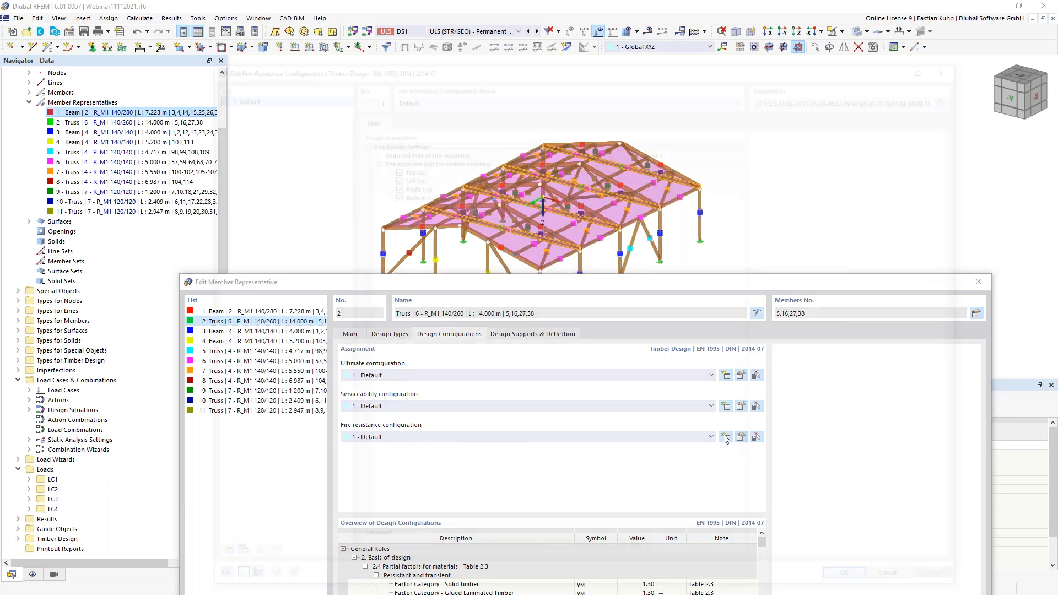
left_click(628, 148)
left_click(628, 149)
left_click(639, 149)
left_click(634, 159)
left_click(392, 166)
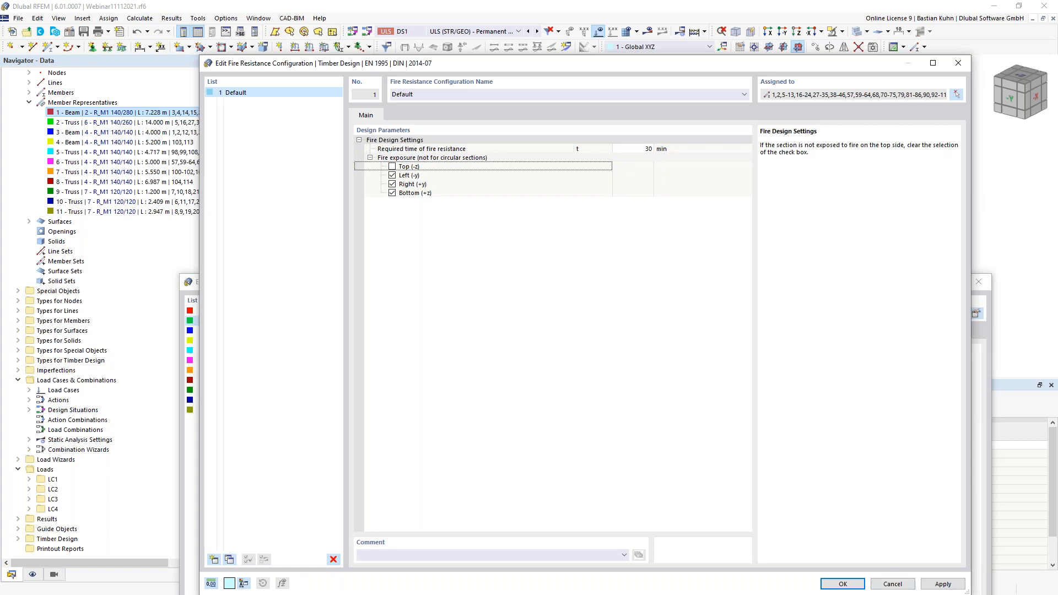
left_click(852, 585)
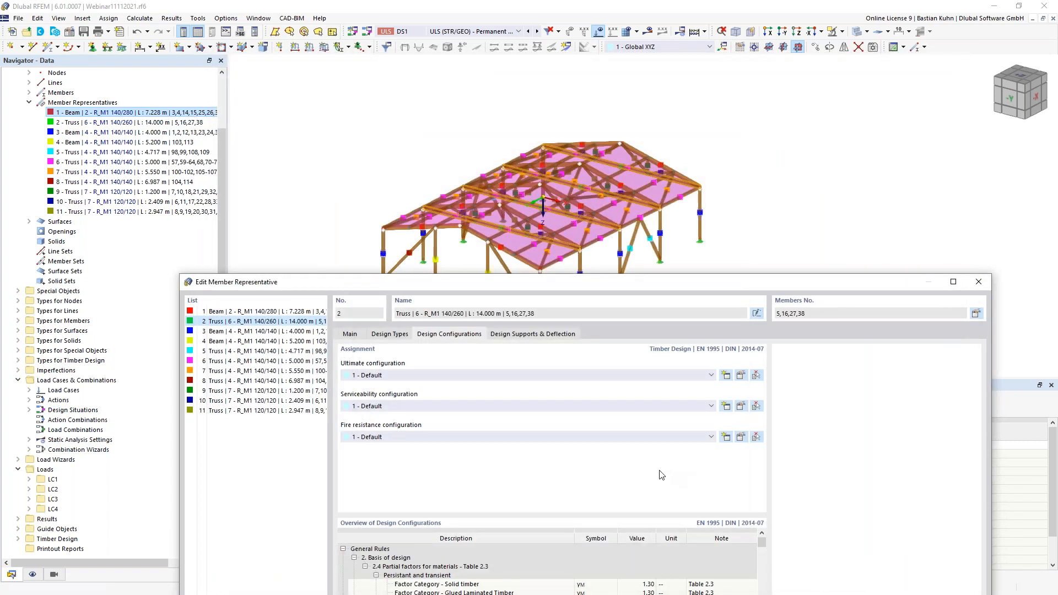
Step: Review the beam, cantilever and vibration limits in the Default serviceability configuration
left_click(740, 407)
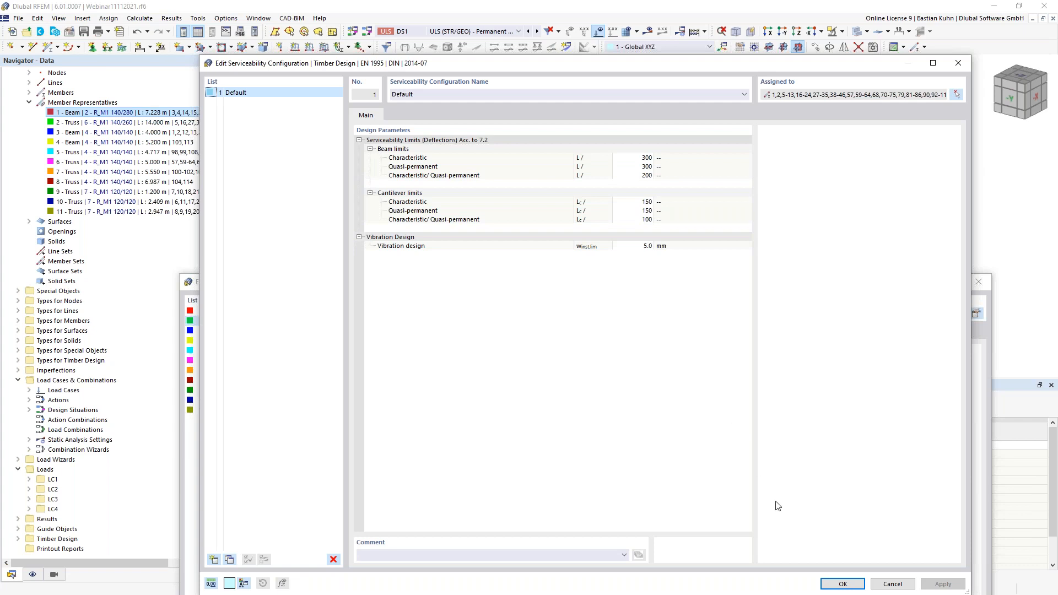
left_click(844, 585)
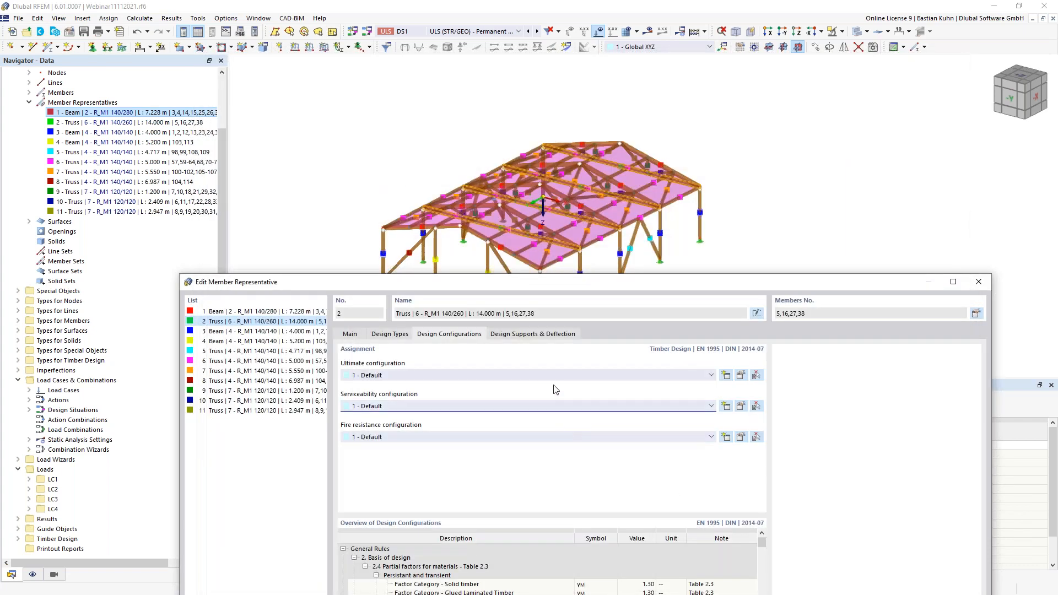
Step: Examine the design support settings and the deflection check direction options of the 140/260 truss representative
left_click(539, 336)
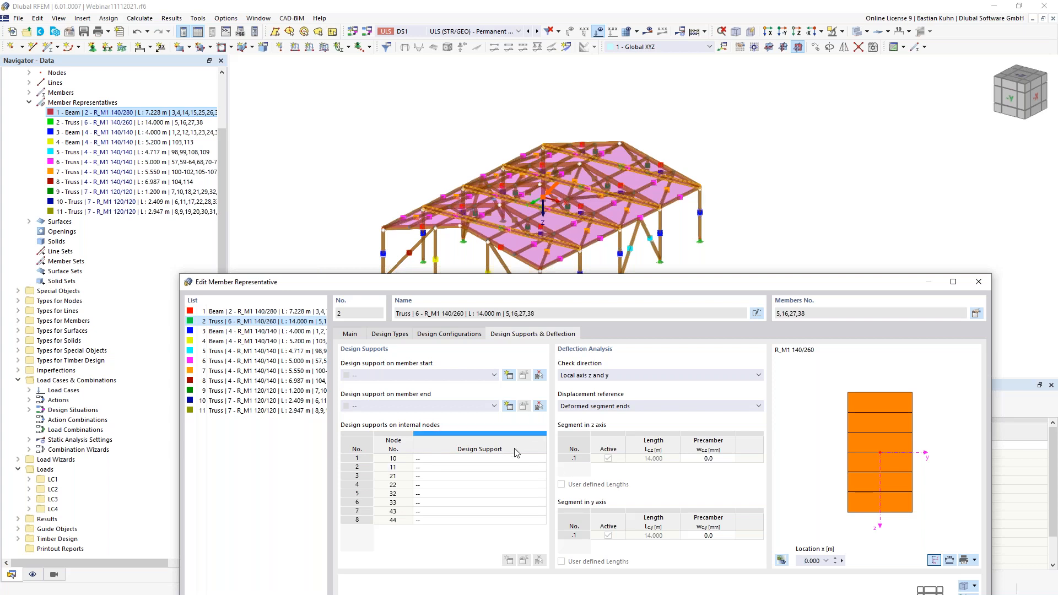
left_click(483, 377)
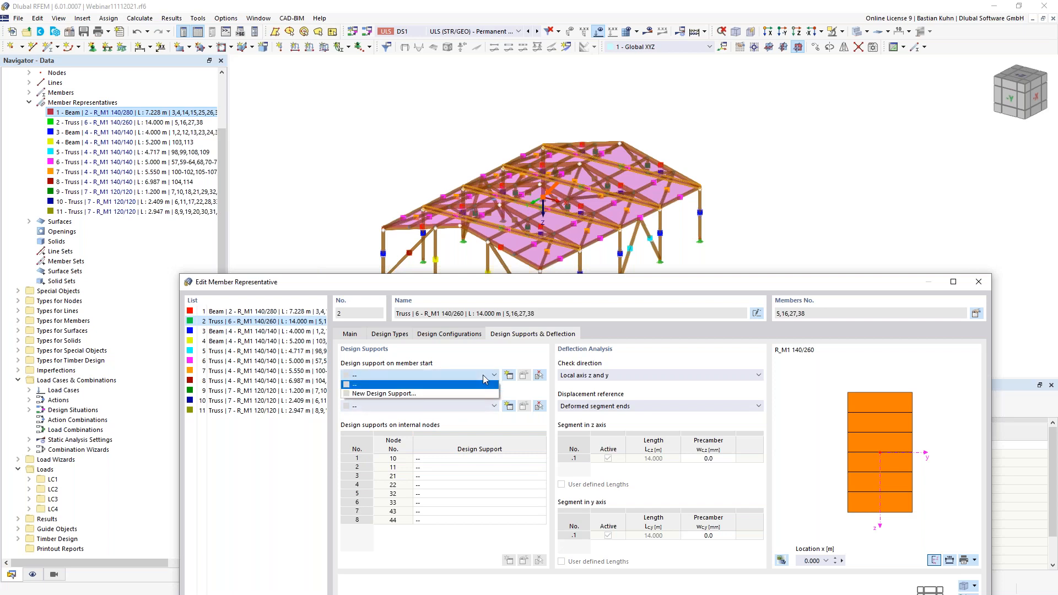
left_click(508, 376)
left_click(508, 376)
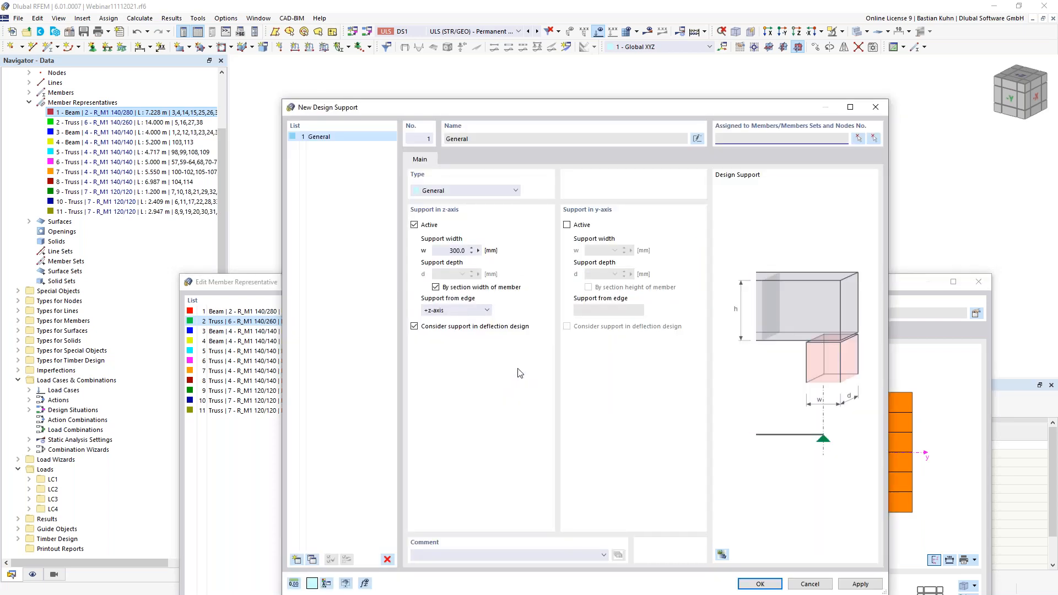
left_click(815, 583)
left_click_drag(628, 282, 568, 59)
left_click(597, 153)
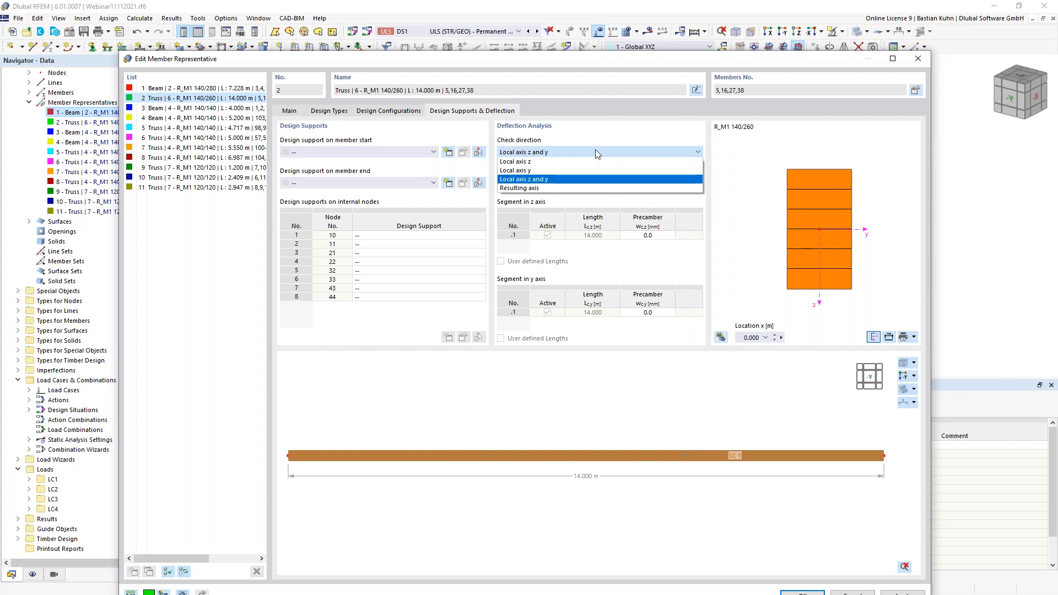
left_click(590, 148)
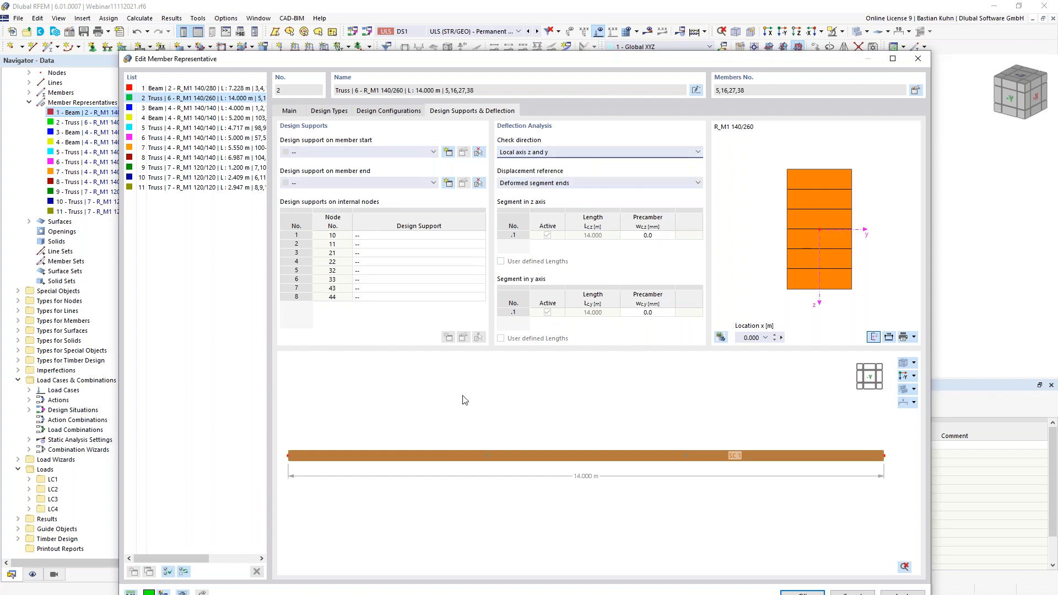
Step: Create a new effective lengths definition for the 140/260 truss representative with lateral-torsional buckling excluded
left_click(377, 111)
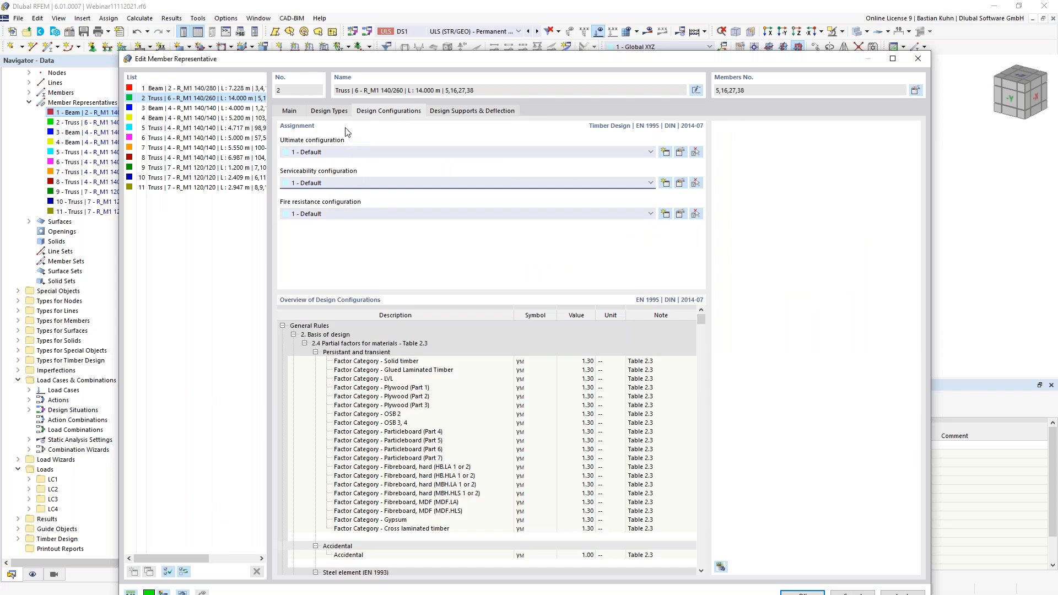
left_click(336, 112)
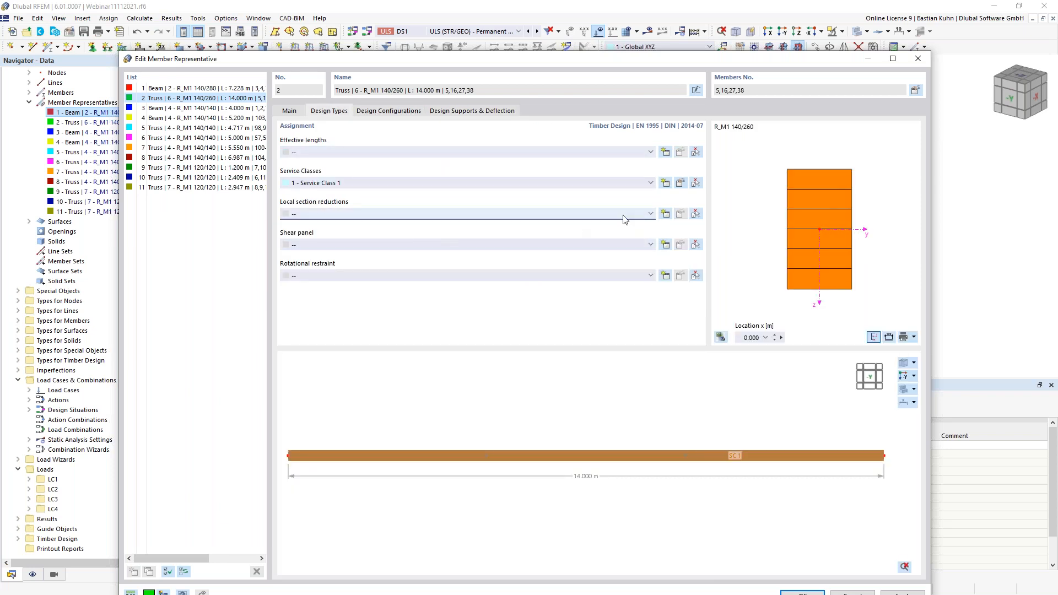
left_click(665, 152)
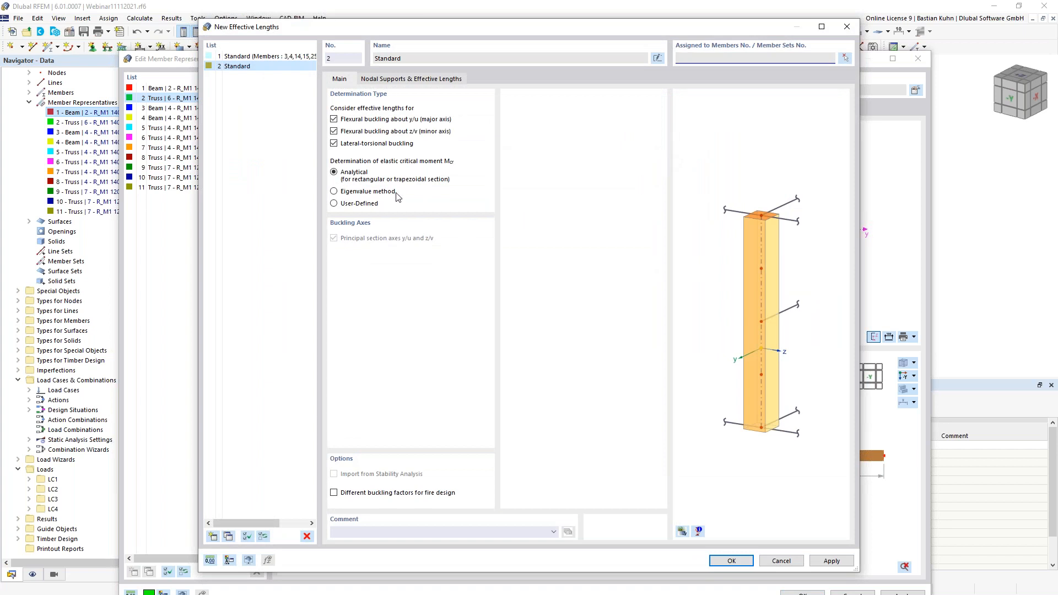
left_click(334, 144)
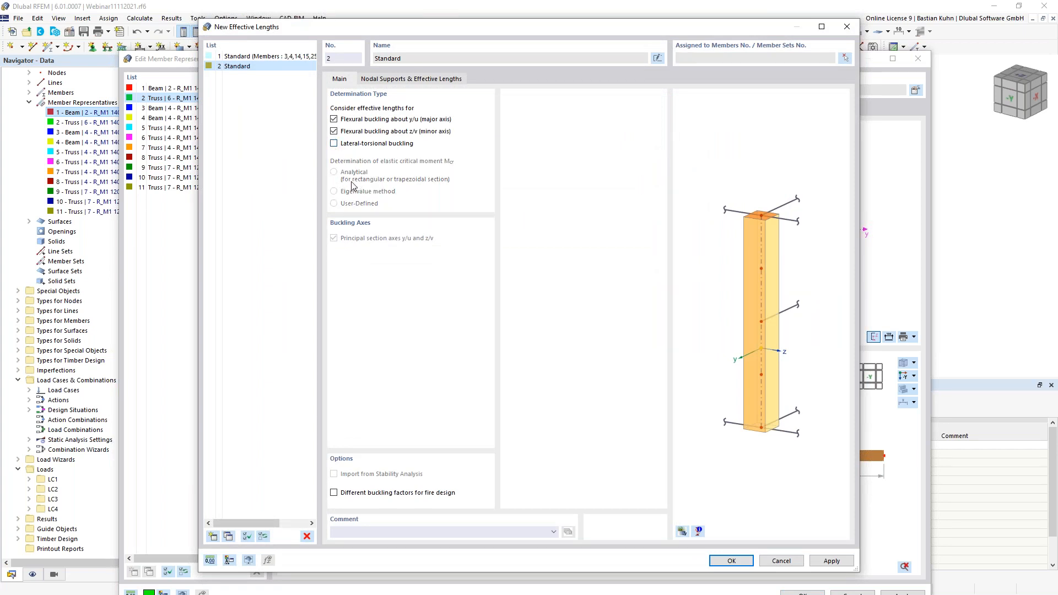
Step: Define the truss's effective lengths as absolute values of 4.67 m for the y/u axis and 14 m for the z/v axis
left_click(389, 80)
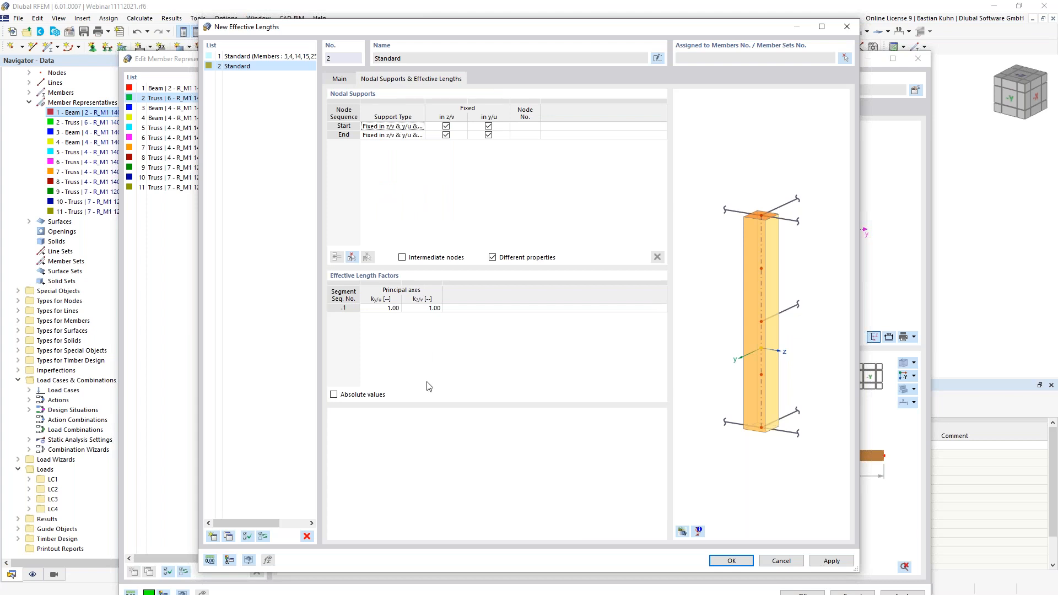
left_click(334, 394)
left_click(384, 309)
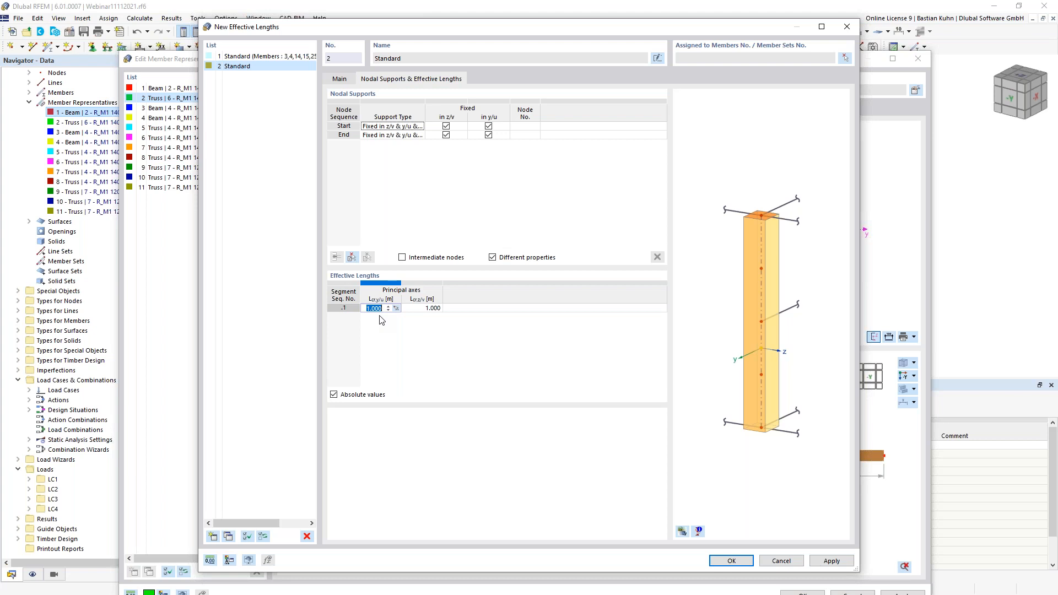
type("4,67")
key("Tab")
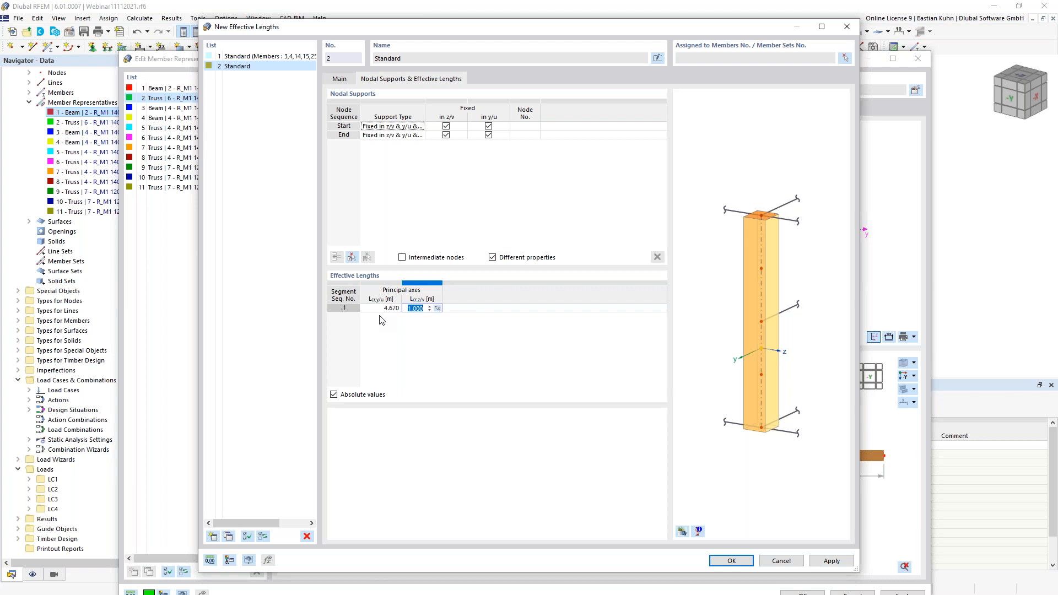
type("14")
left_click(731, 561)
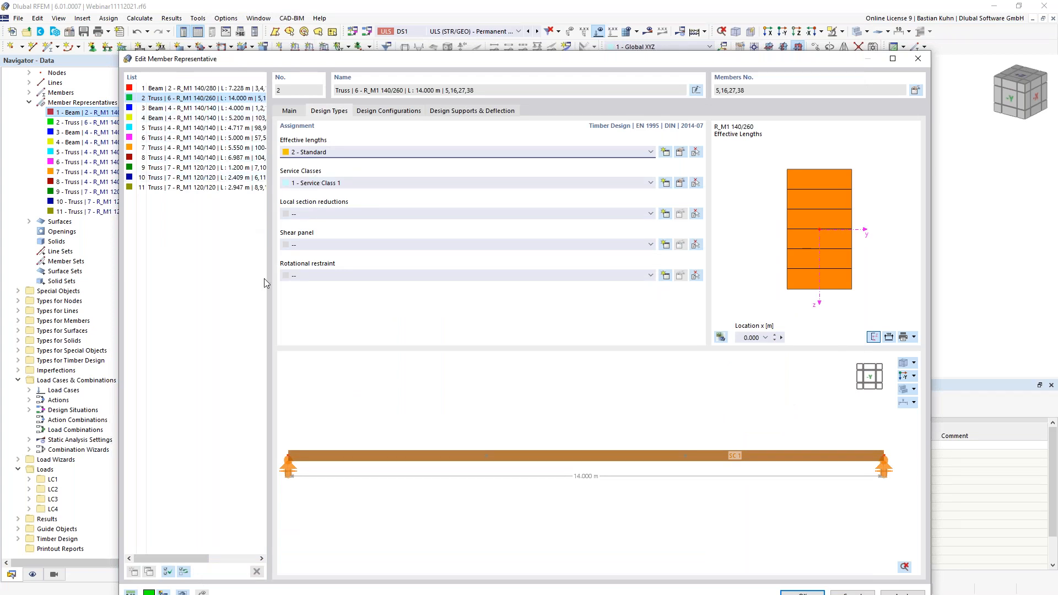
Step: Create a new effective lengths definition for member representatives 3 to 11 with lateral-torsional buckling excluded
left_click(184, 109)
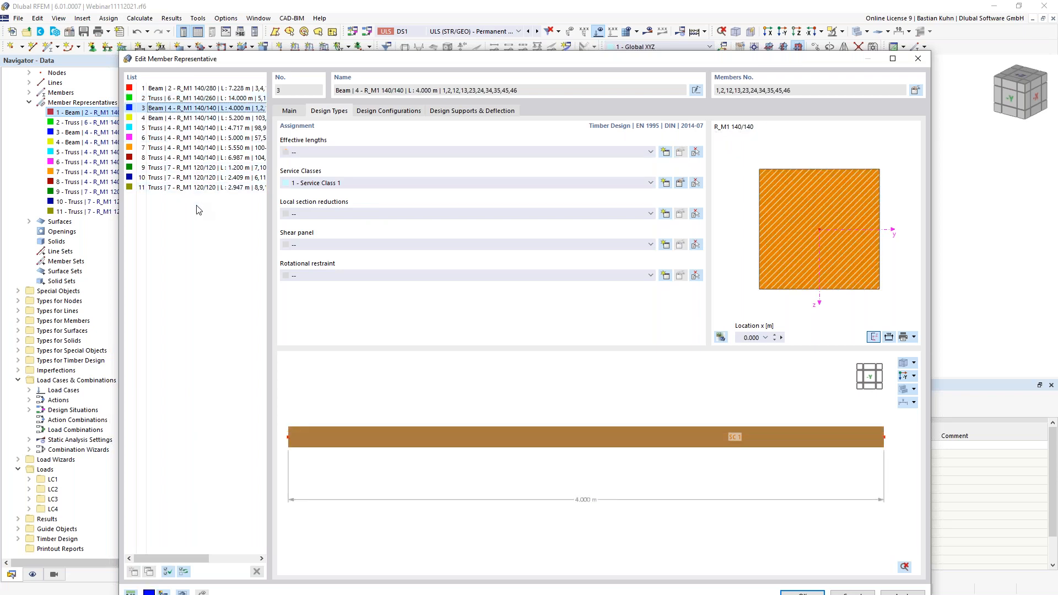
left_click(204, 188, "shift")
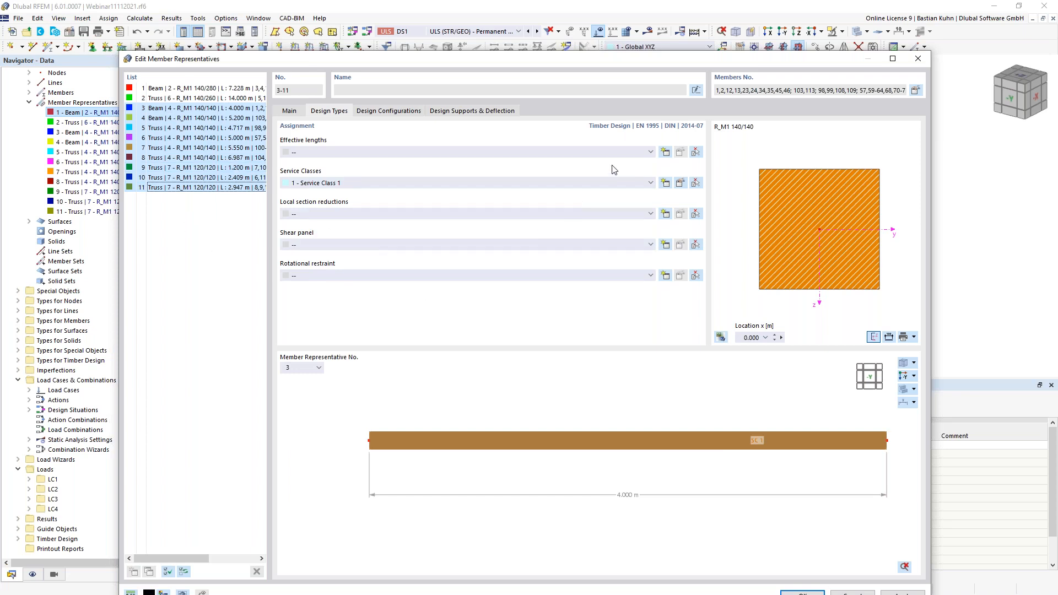
left_click(665, 153)
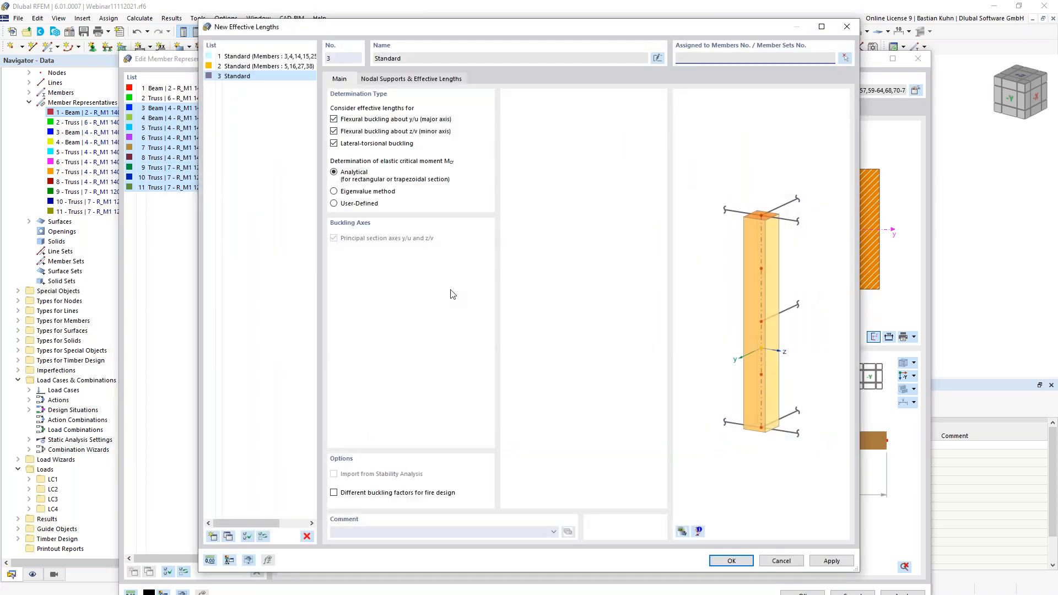
left_click(334, 143)
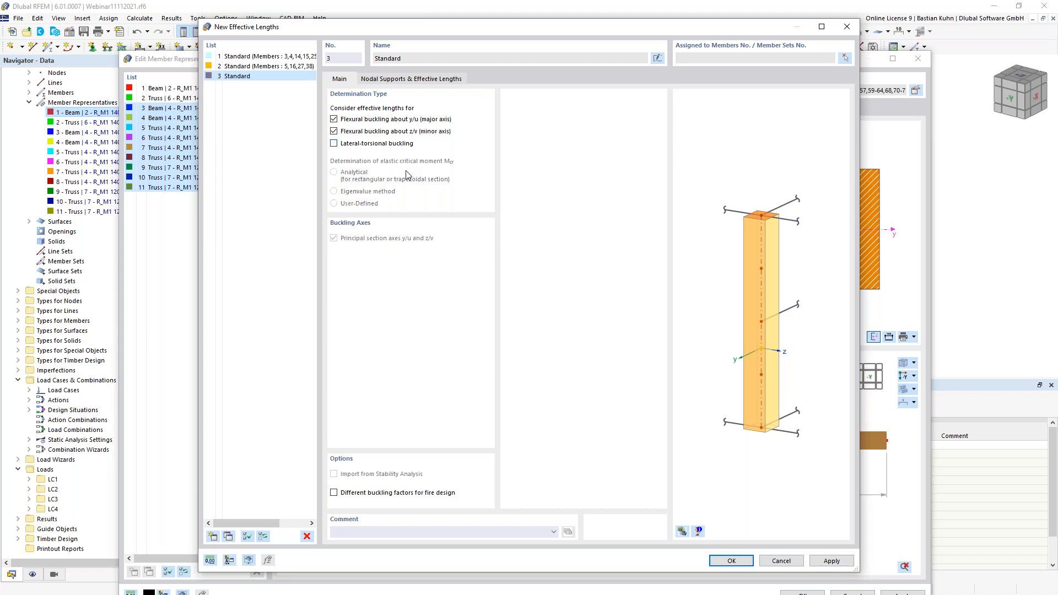
left_click(414, 80)
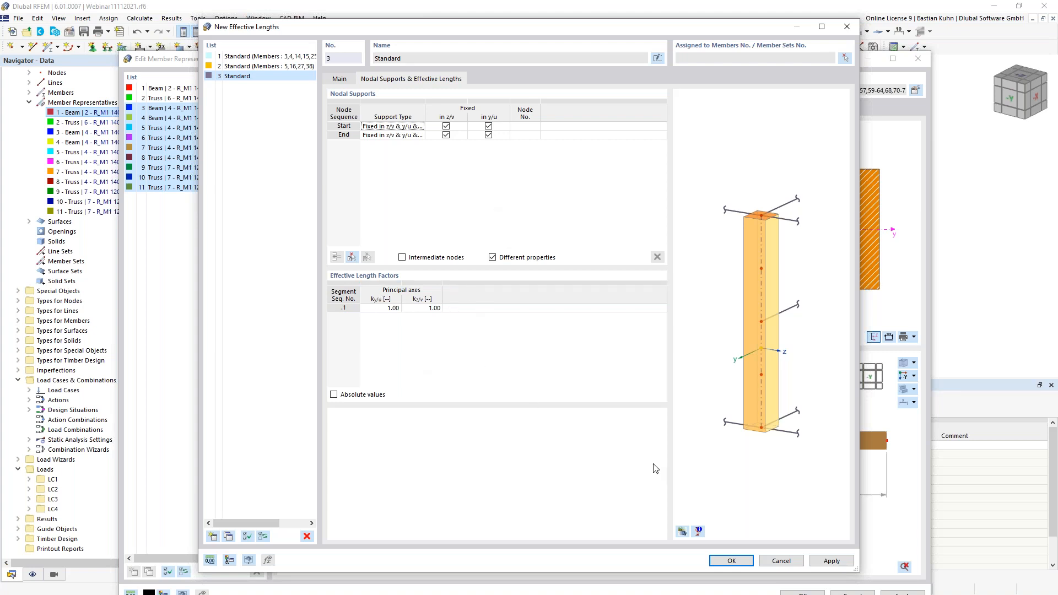
left_click(682, 531)
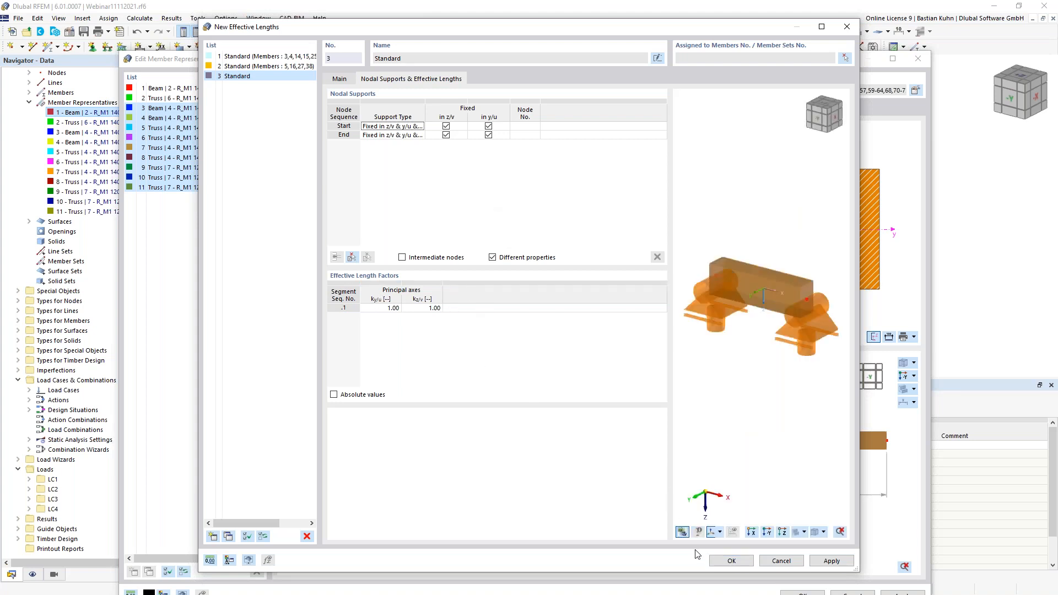
left_click(730, 560)
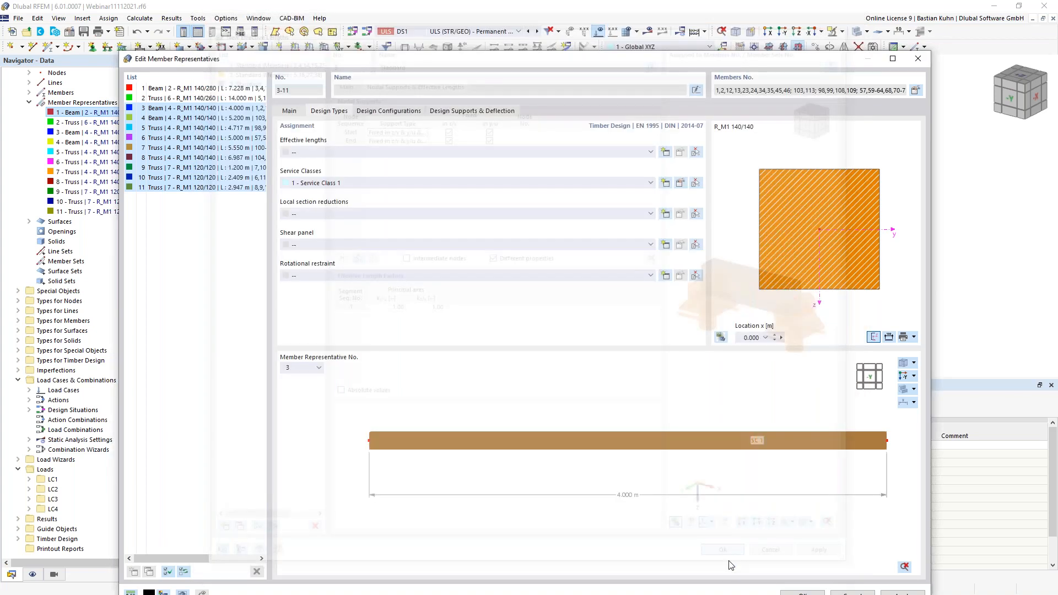
Step: Remove the serviceability and fire resistance configurations from member representatives 3 to 11, keeping the Default ultimate configuration, and accept the changes
left_click(388, 111)
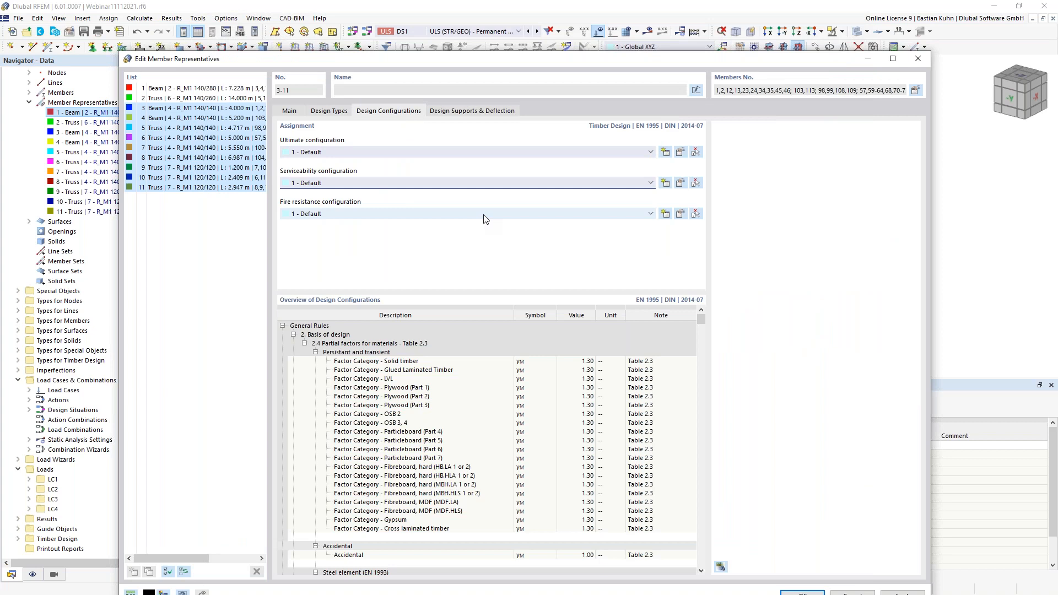
left_click(580, 185)
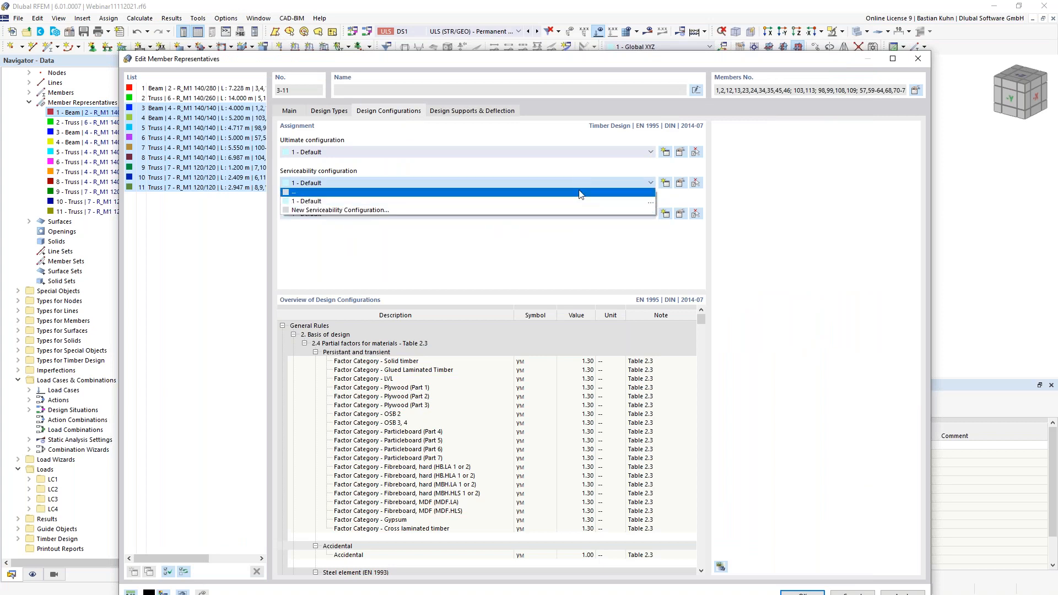
left_click(579, 194)
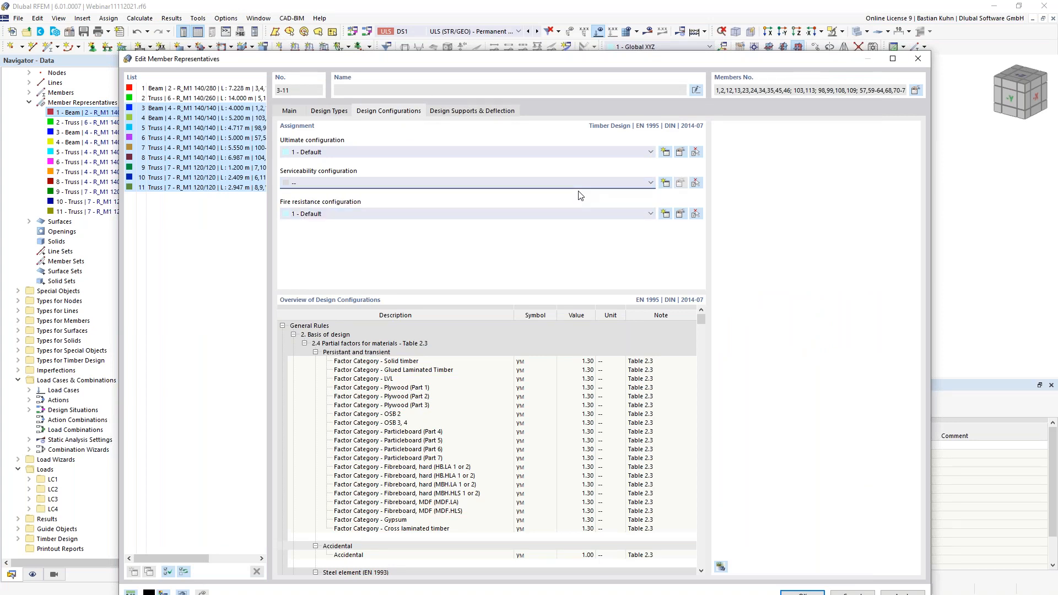
left_click(588, 217)
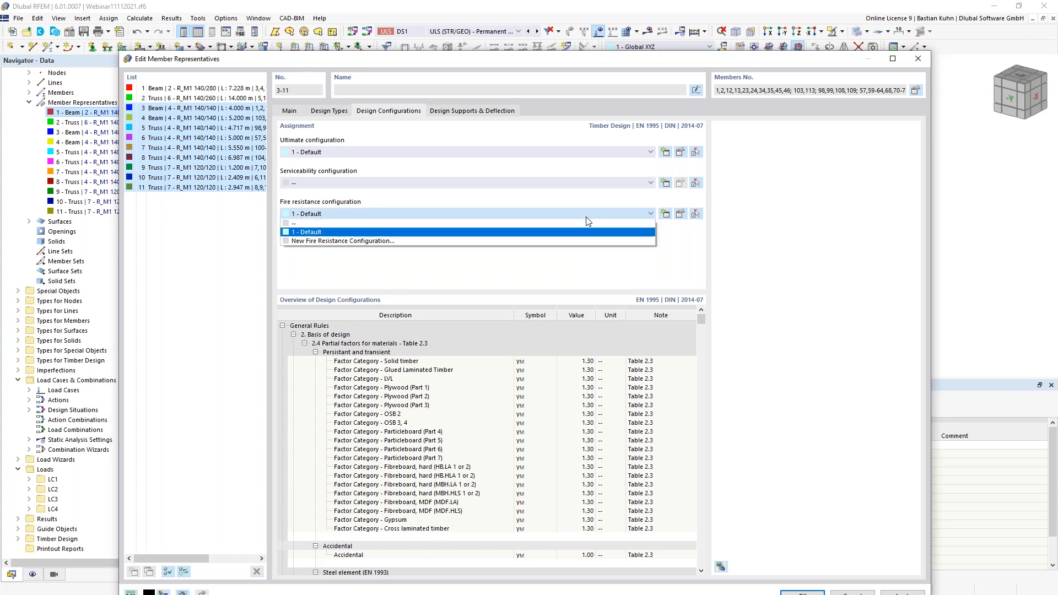
left_click(589, 224)
key("Down")
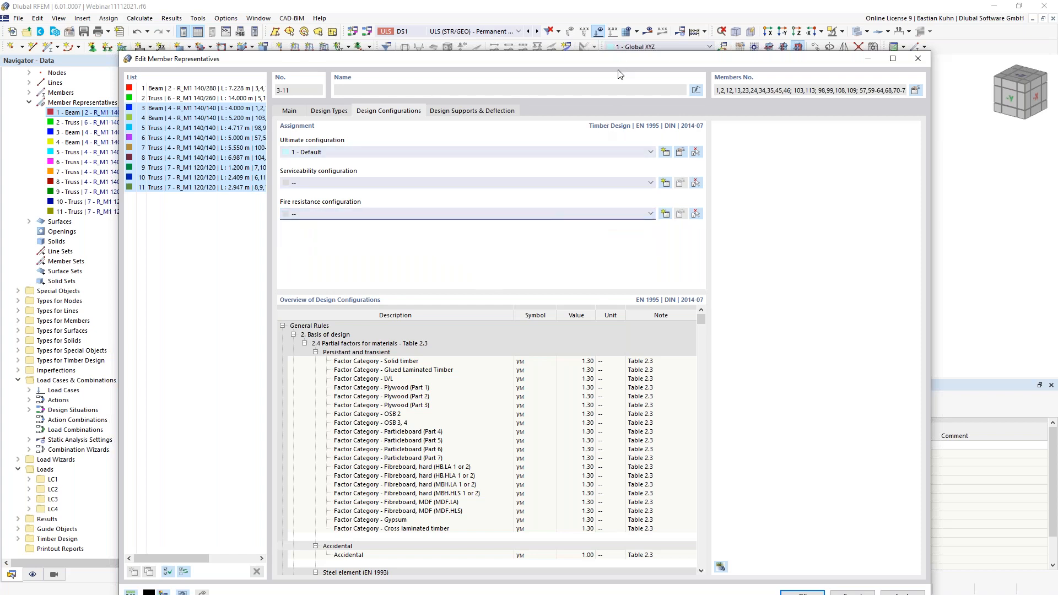
left_click_drag(617, 53, 601, 3)
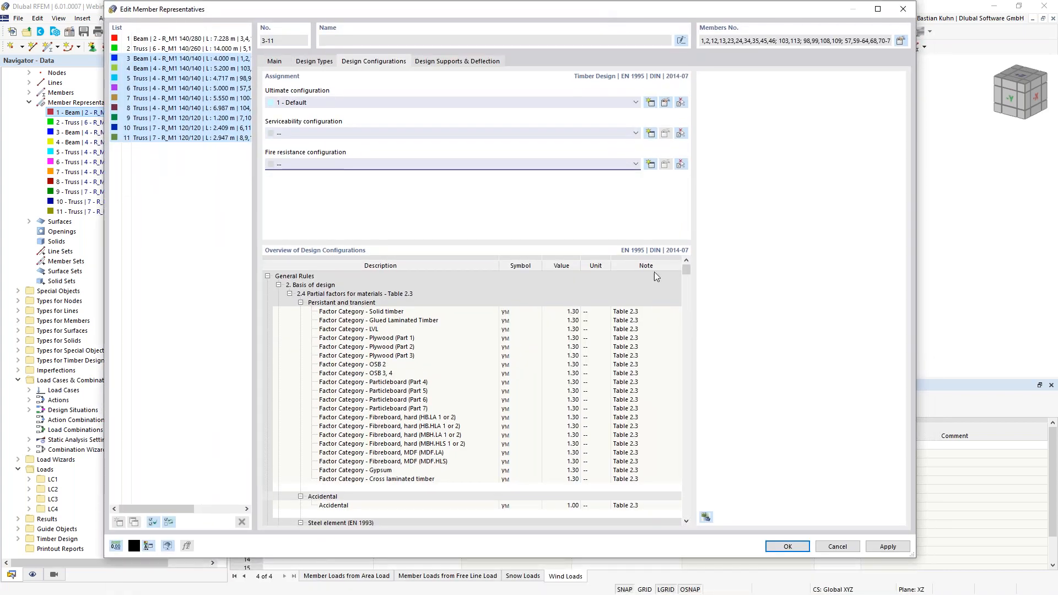
left_click(774, 548)
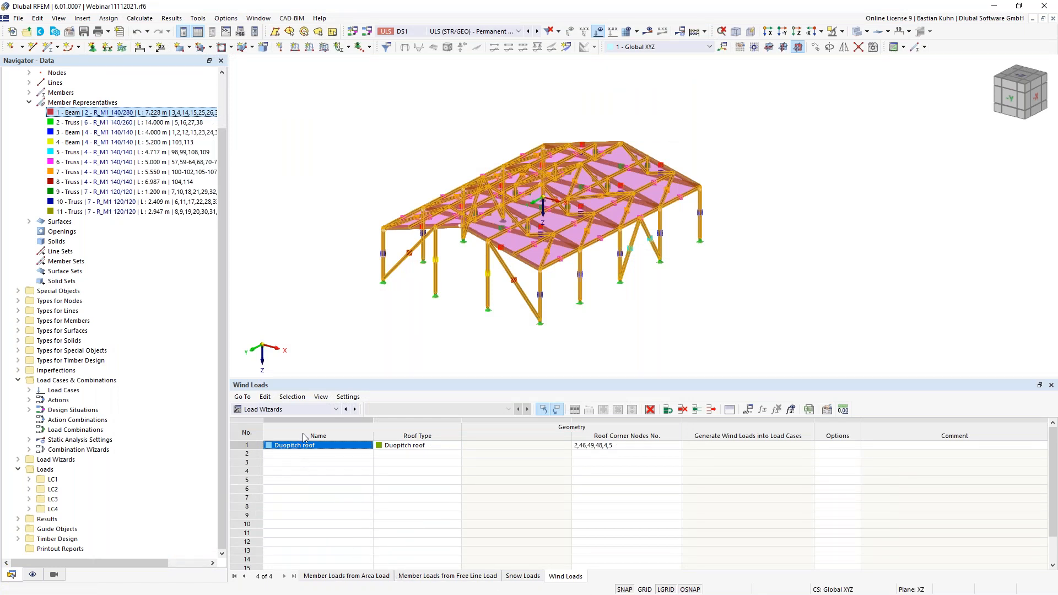
Step: Review the Timber Design input tables for design situations, objects to design and ultimate configurations, and start the timber design calculation
left_click(298, 410)
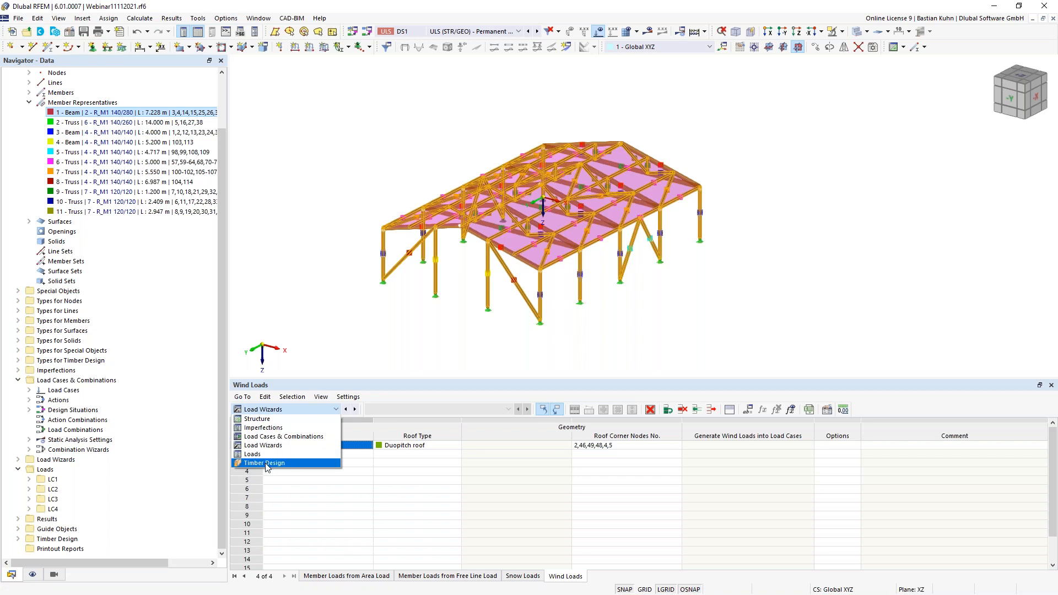
left_click(267, 464)
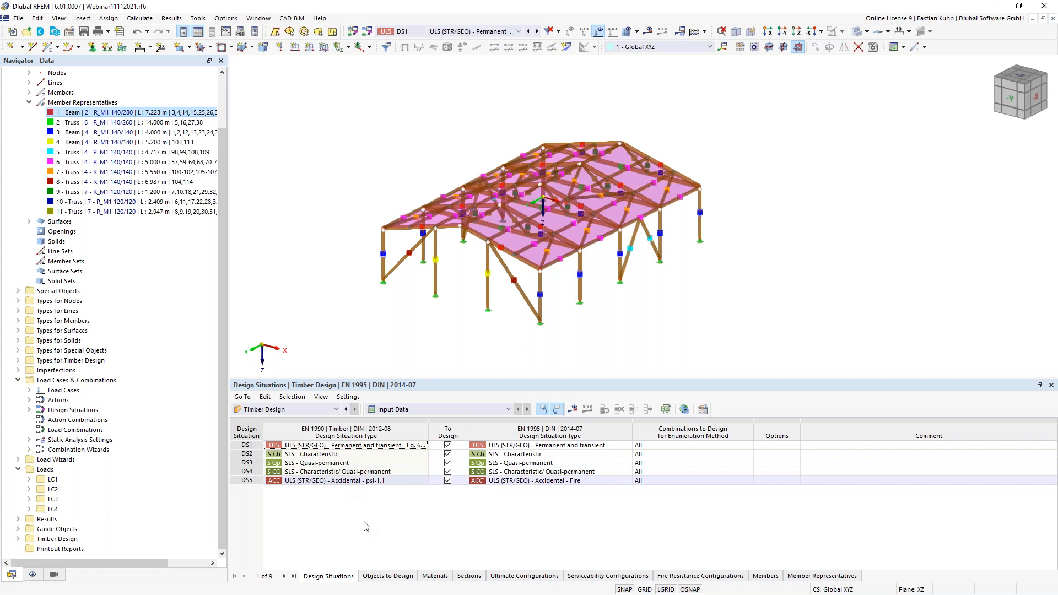
left_click(400, 576)
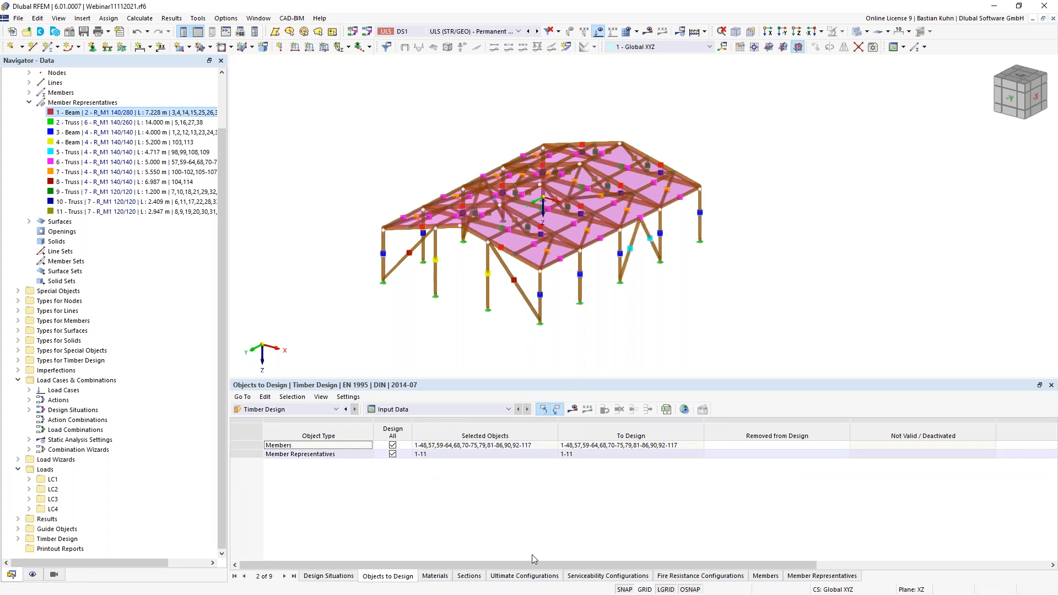
left_click(525, 577)
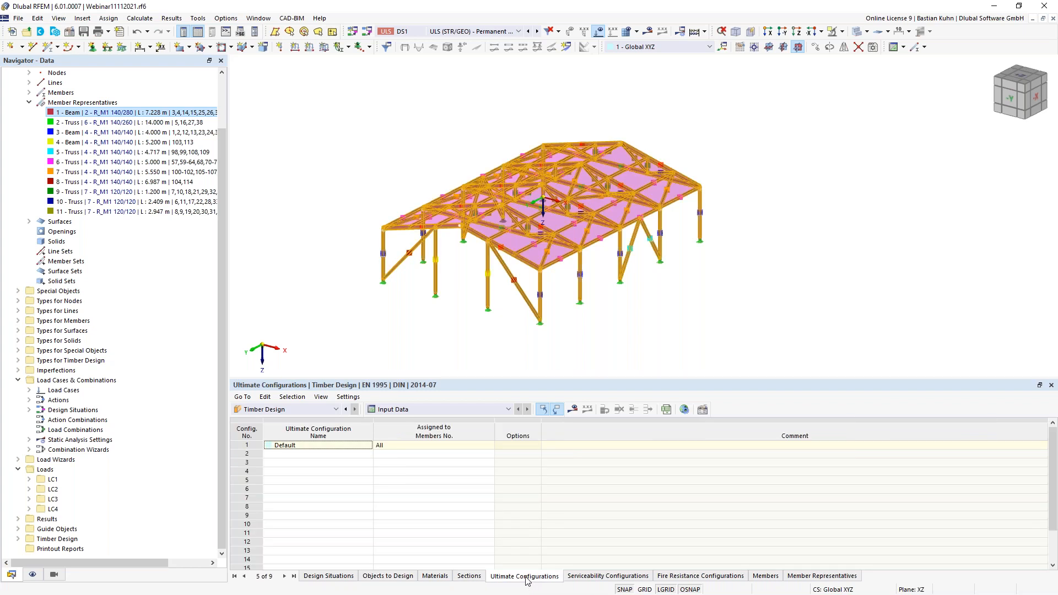
left_click(573, 409)
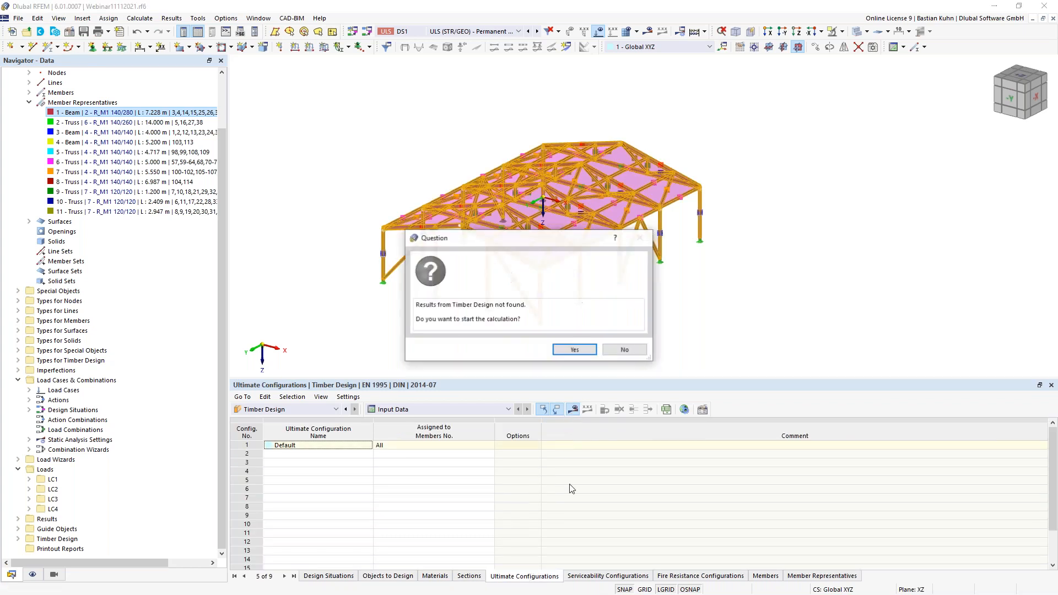
left_click(574, 349)
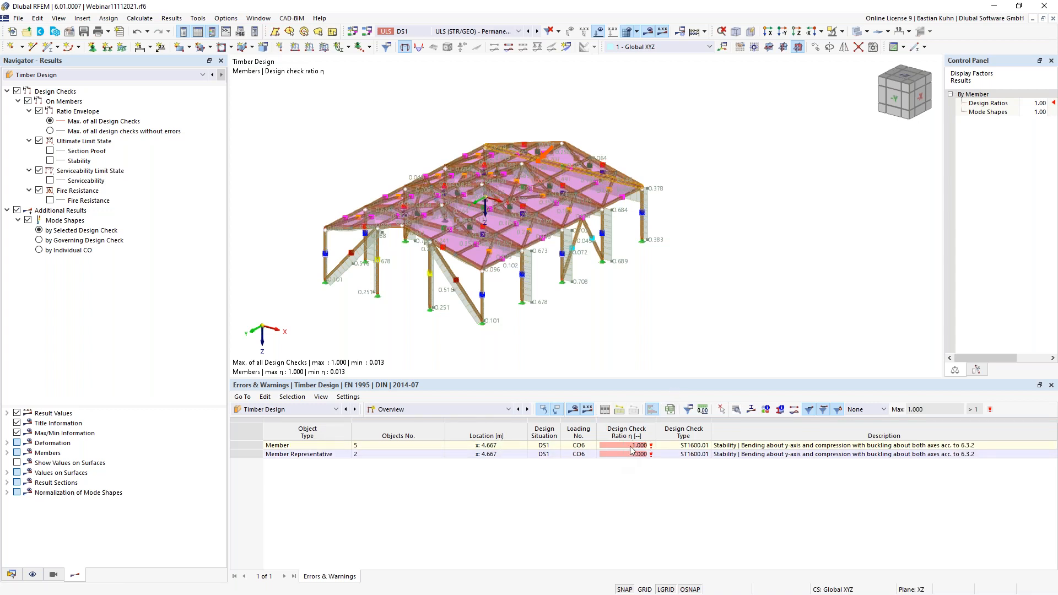
Step: Examine the design ratios on members by design situation, limiting the results to the selected roof beams and enlarging the results table
middle_click_drag(659, 311, 422, 304, "ctrl")
middle_click_drag(680, 300, 604, 335, "ctrl")
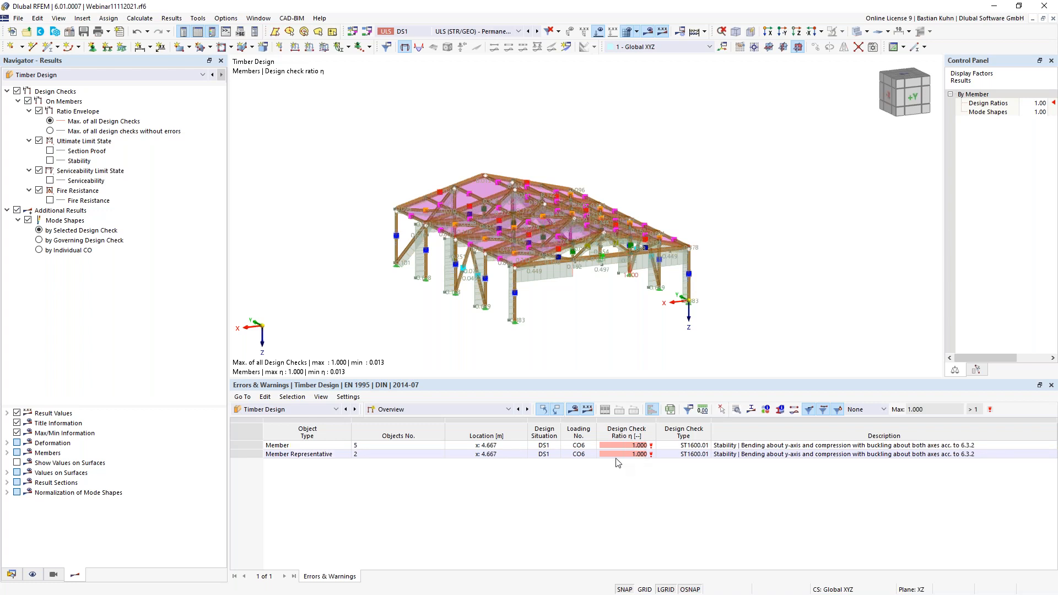
left_click(528, 409)
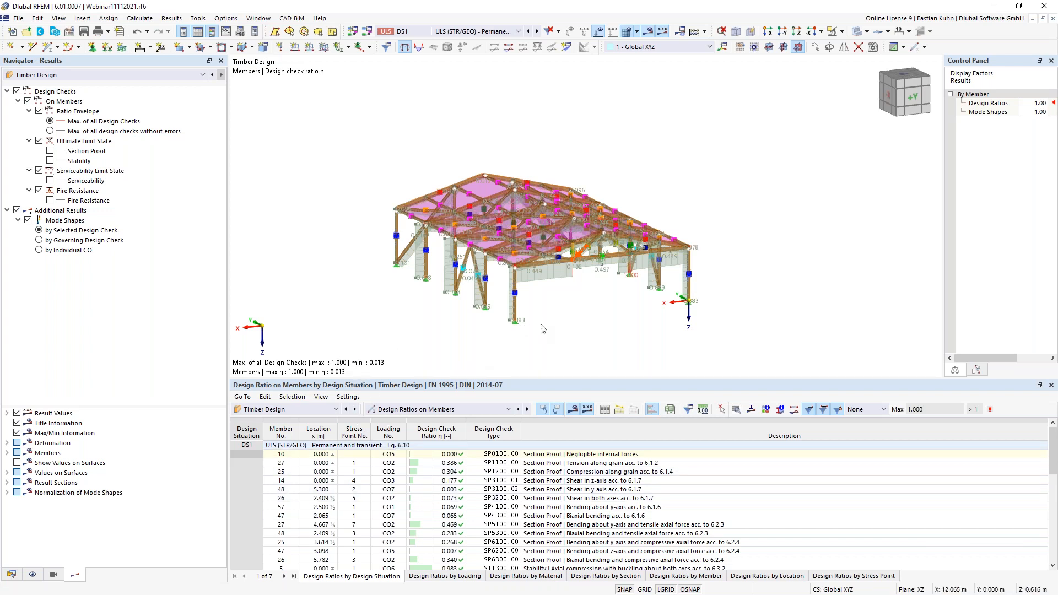
middle_click_drag(530, 298, 520, 314, "ctrl")
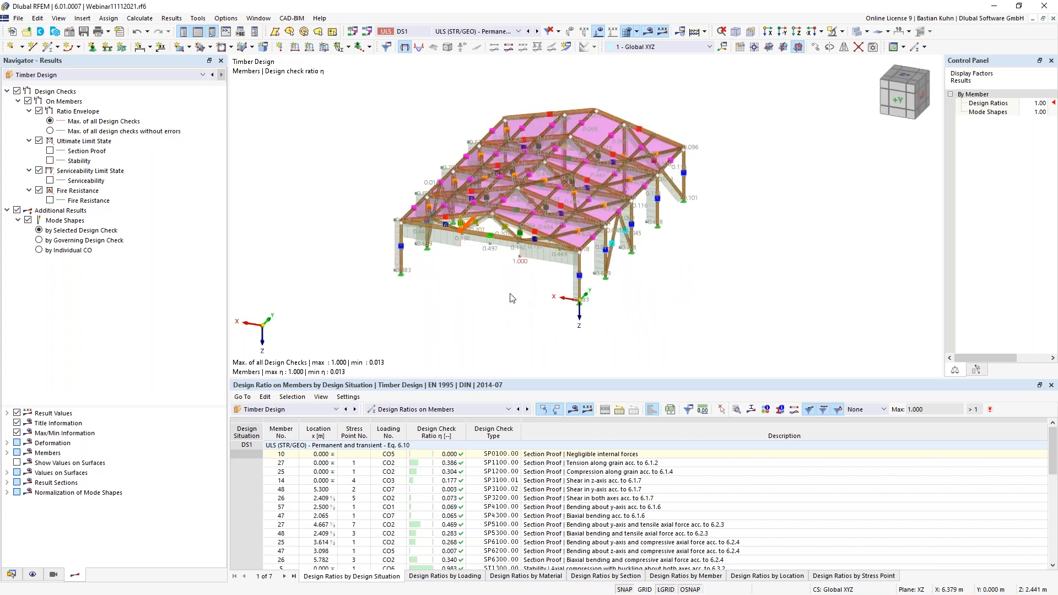
mouse_move(536, 236)
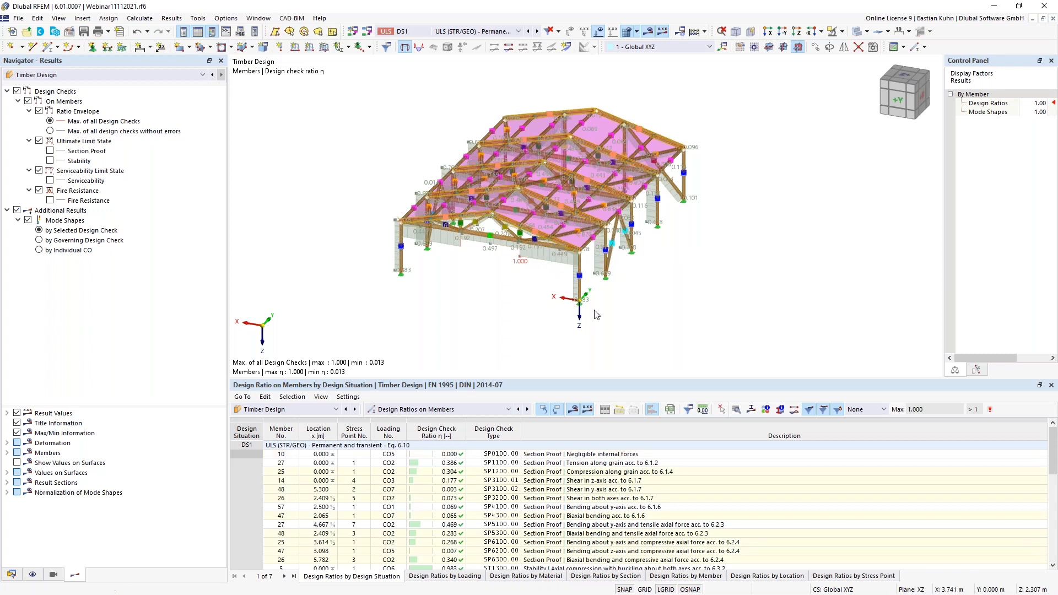
left_click(619, 413)
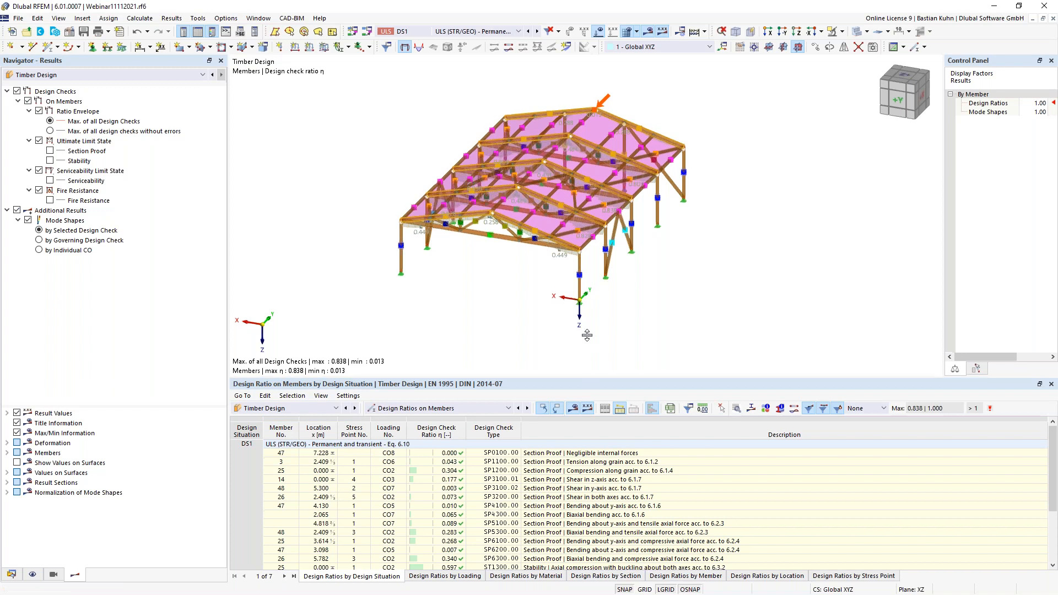
left_click_drag(588, 384, 588, 301)
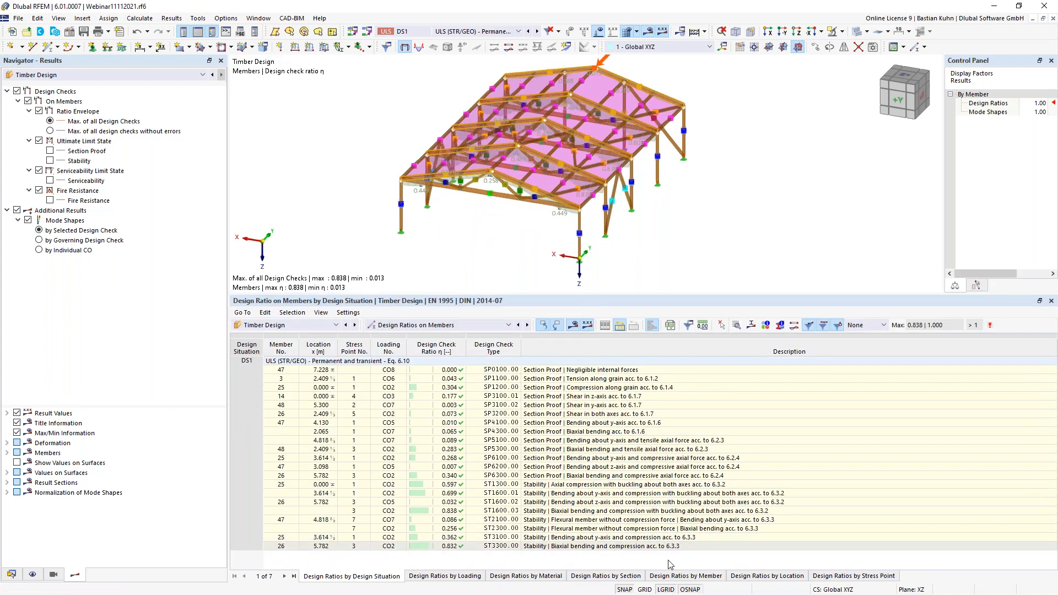
Step: Examine the design check details and formulas for the ST3300 biaxial bending and compression stability check of member 26
left_click(595, 547)
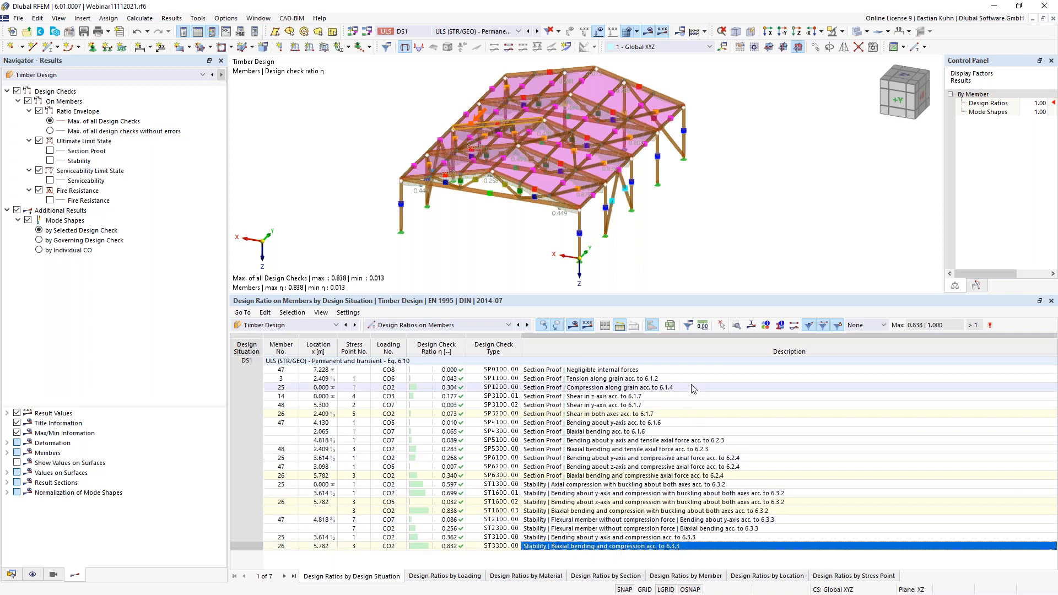
left_click(737, 327)
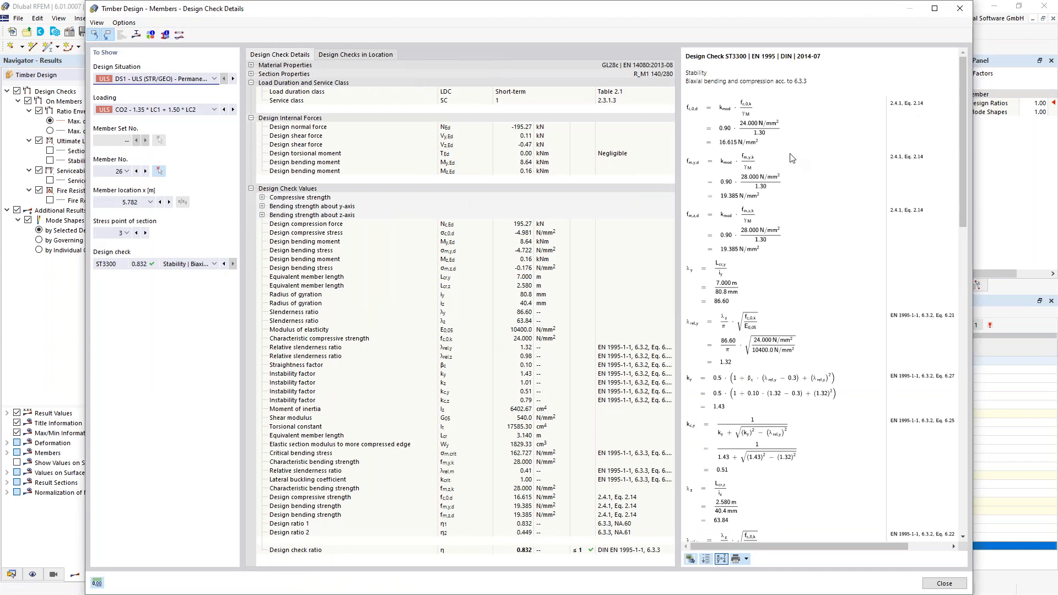
scroll(792, 158, "down", 3)
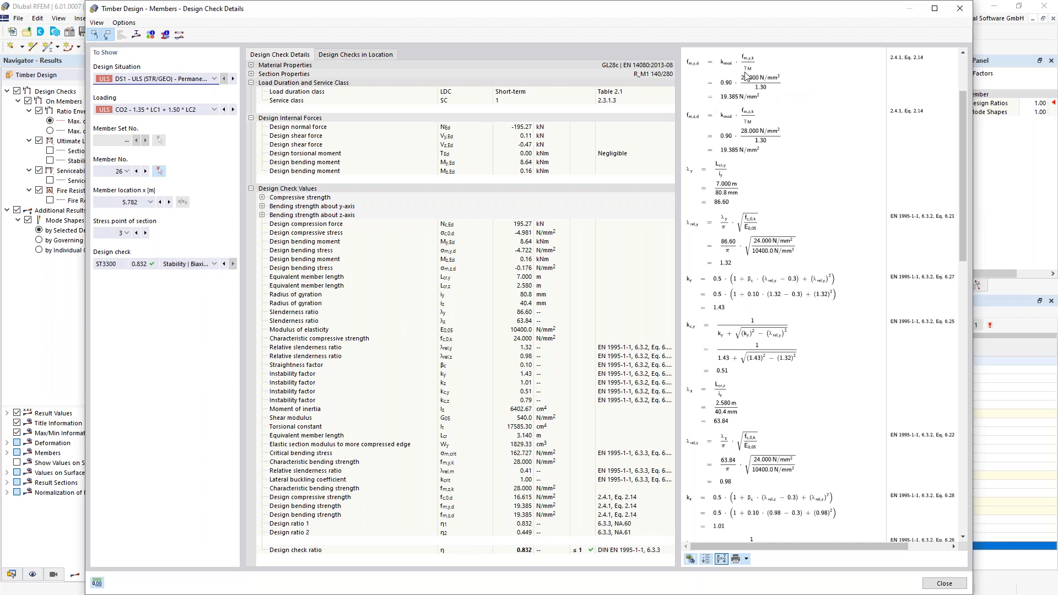
scroll(811, 122, "up", 3)
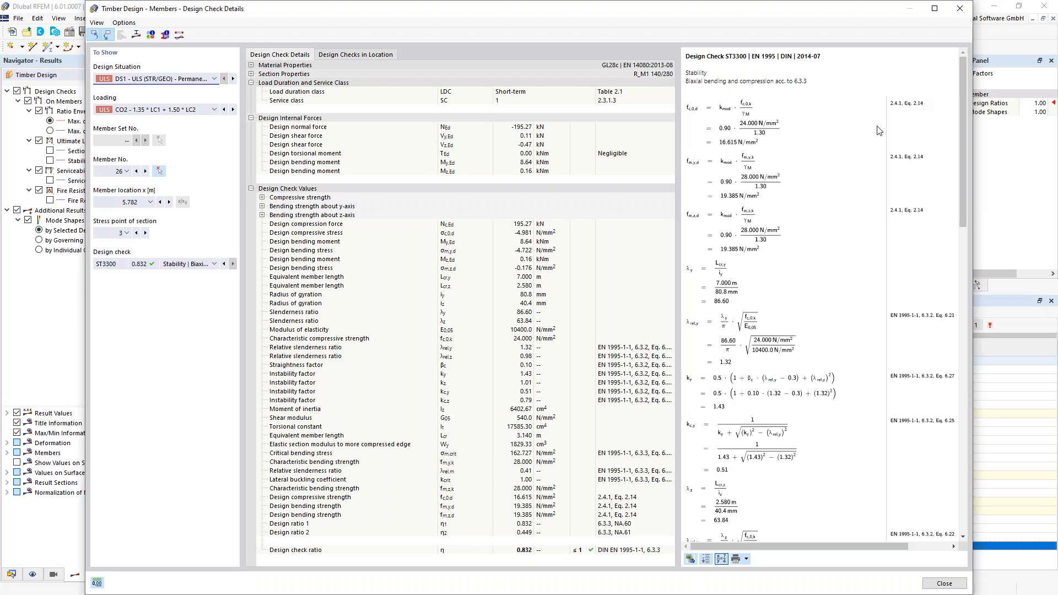
scroll(885, 200, "down", 10)
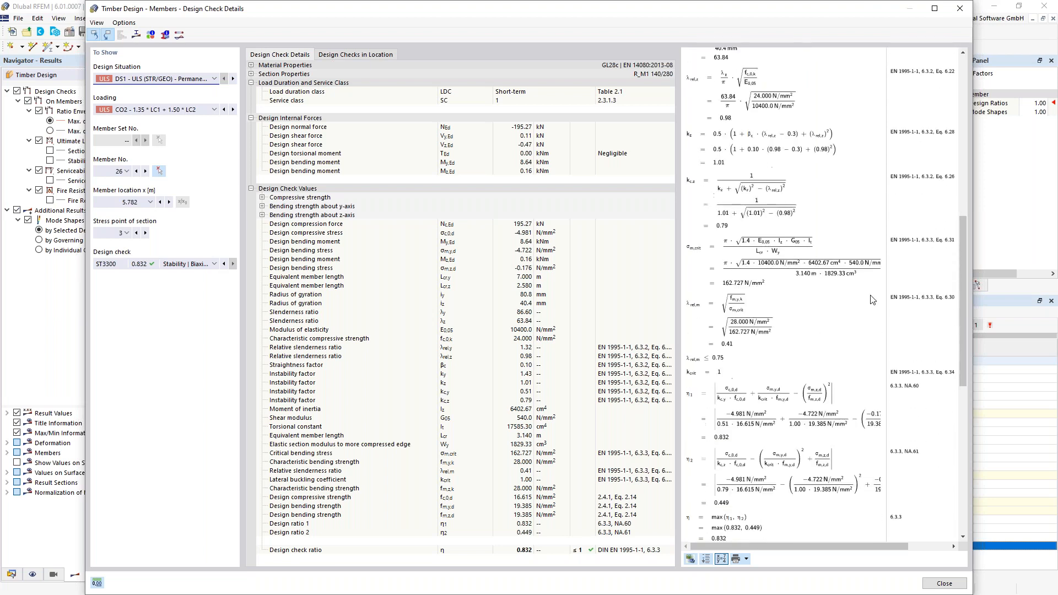
scroll(809, 406, "down", 8)
scroll(808, 407, "up", 20)
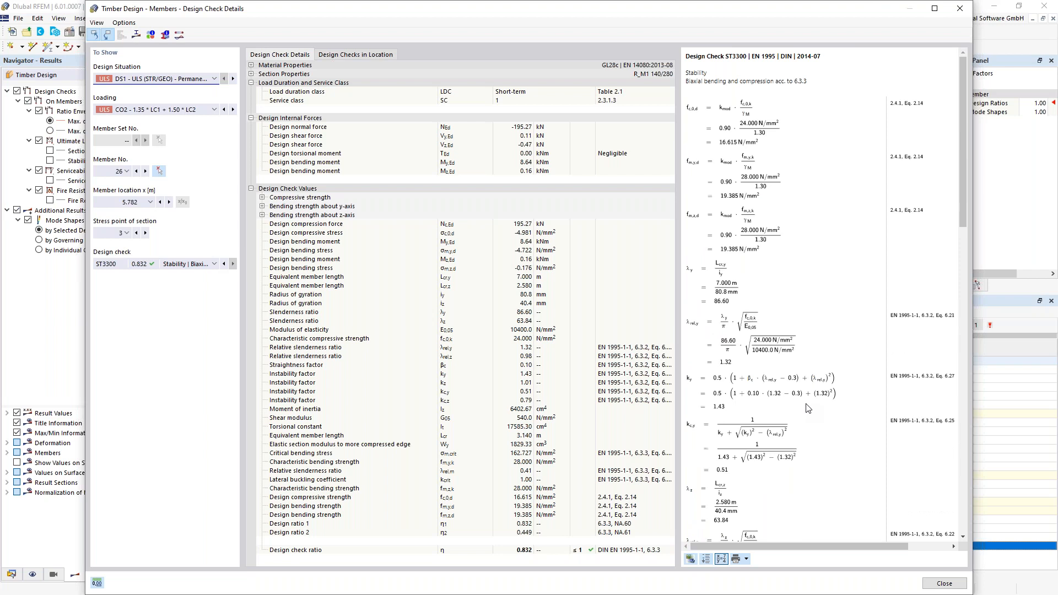
Step: Send the ST3300 design check formulas to a new printout report and clear all preselected report items
left_click(746, 559)
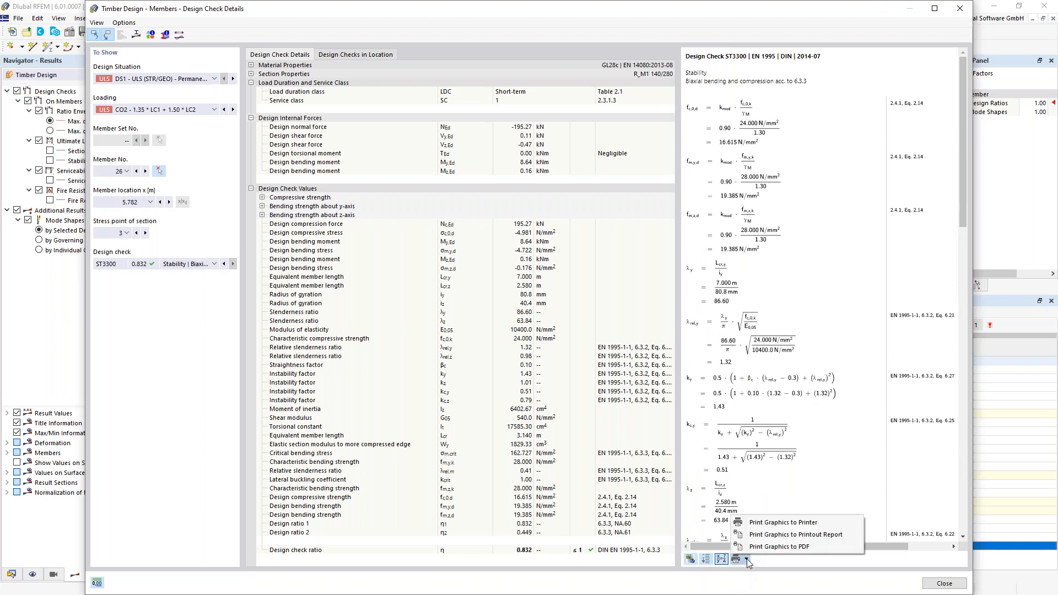
left_click(771, 534)
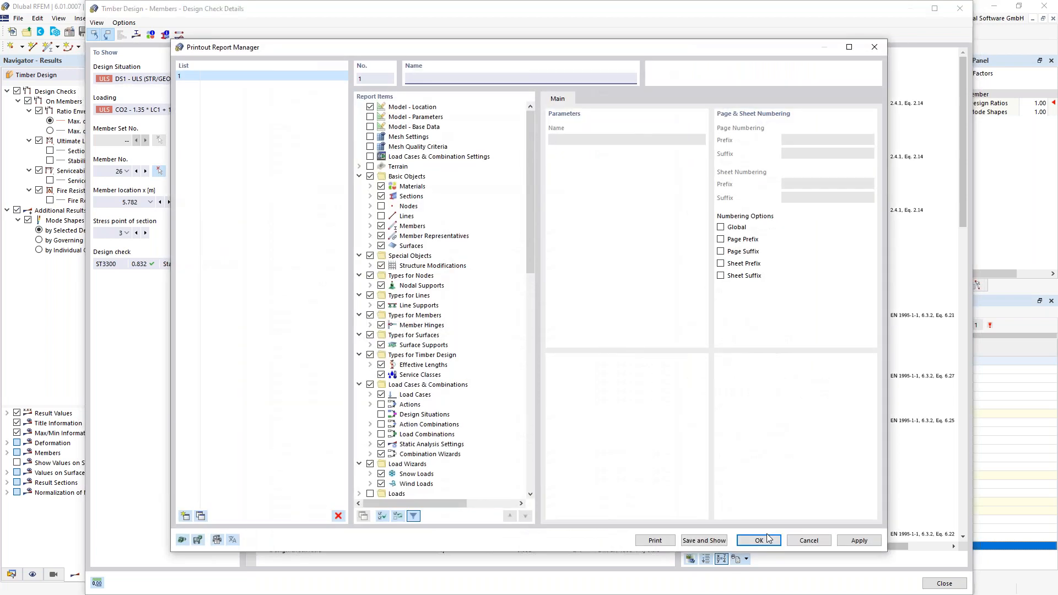
left_click(398, 516)
left_click(397, 516)
scroll(405, 440, "down", 14)
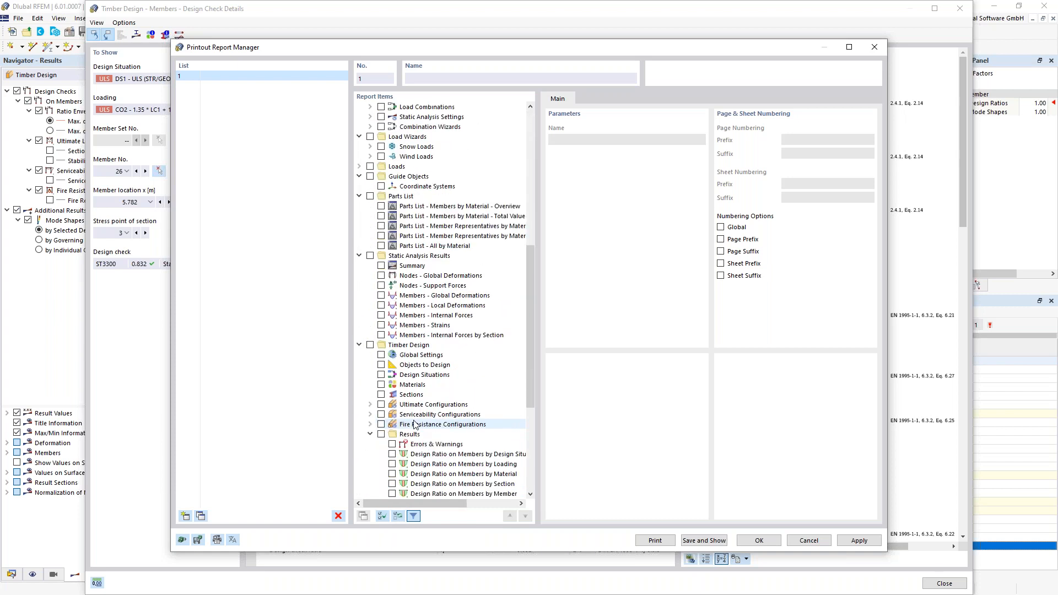
Step: Include the Timber Design chapter in the report with Global Settings, Design Situations, Materials and Sections
left_click(370, 256)
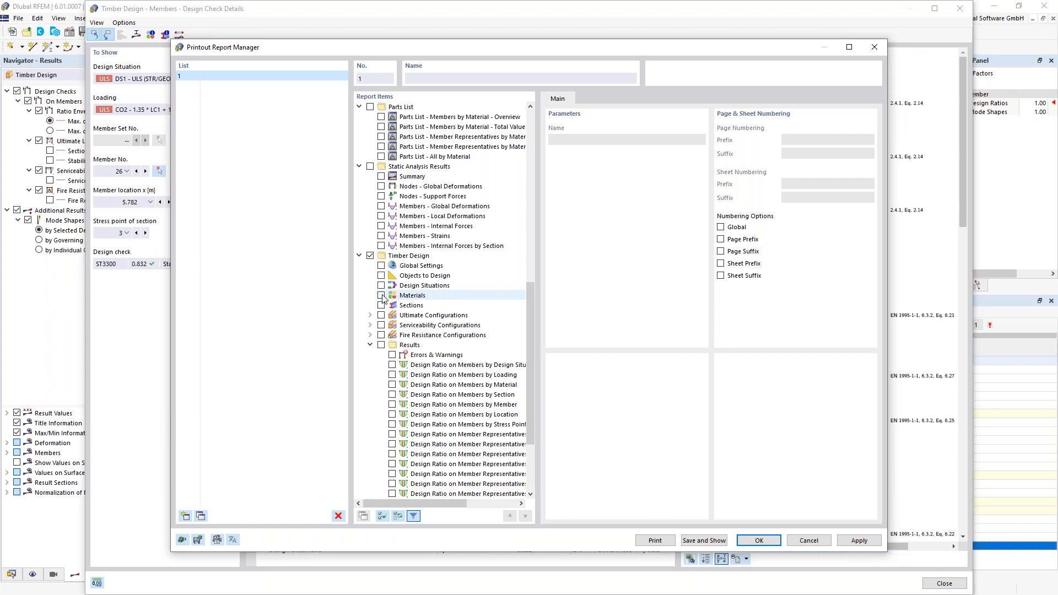
left_click(381, 266)
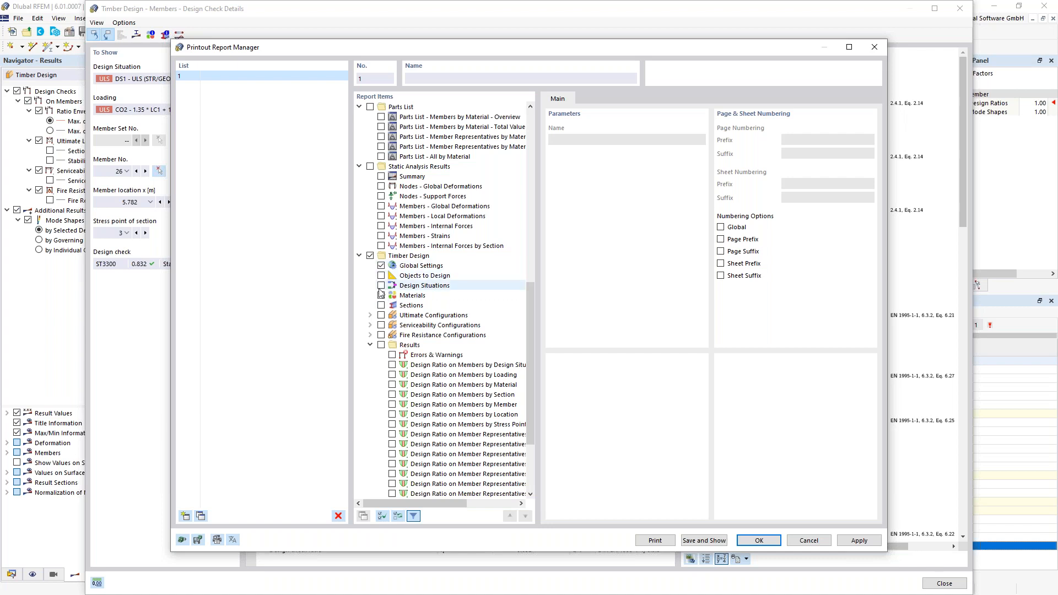
left_click(381, 285)
left_click(381, 296)
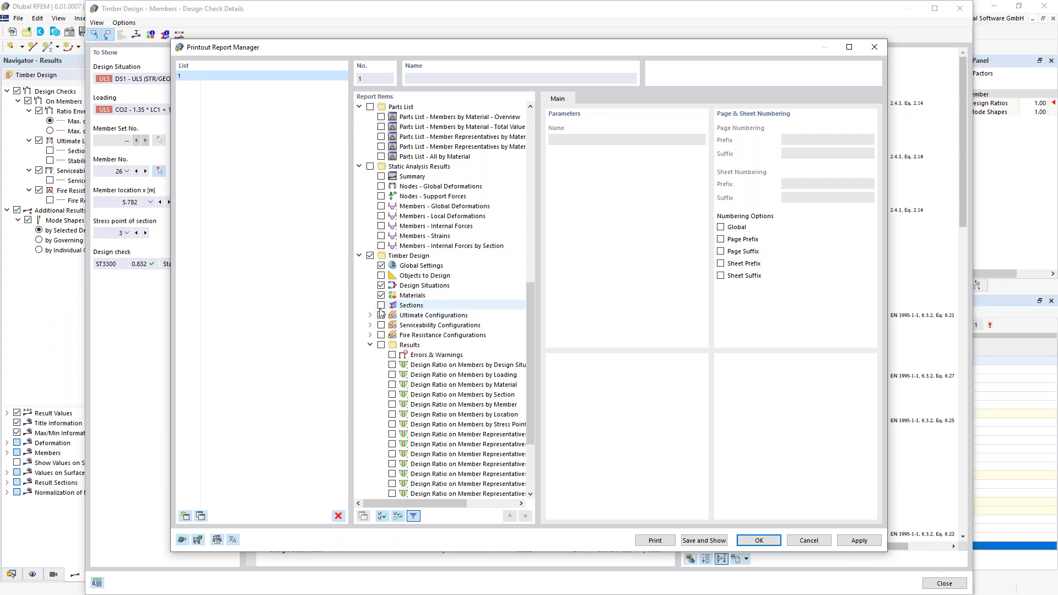
left_click(381, 305)
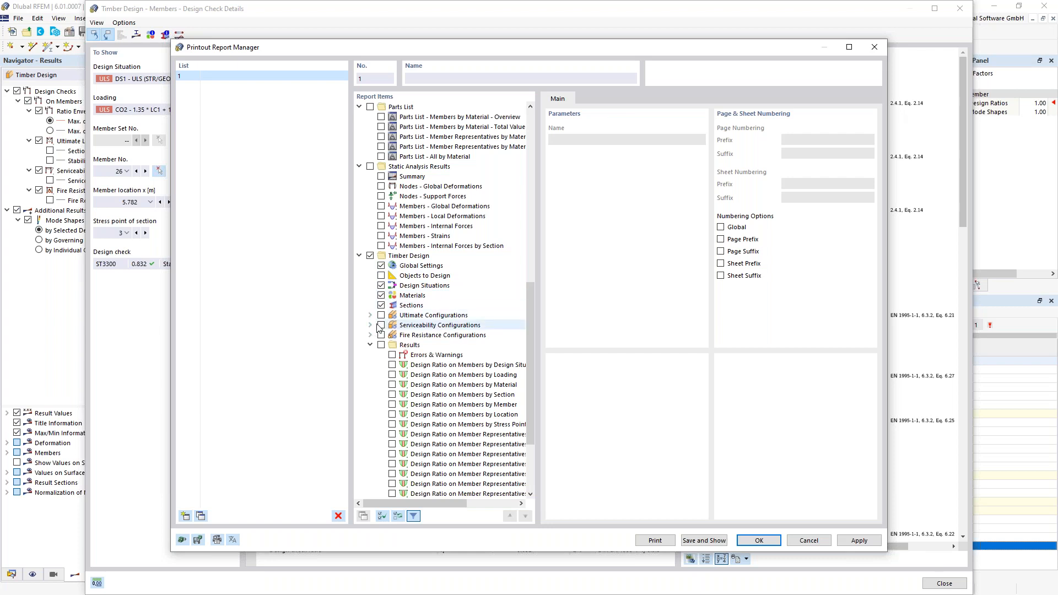
Step: Add the Serviceability Configurations and the Fire Resistance Configurations with their fire resistance Settings to the Timber Design chapter
left_click(370, 325)
left_click(381, 325)
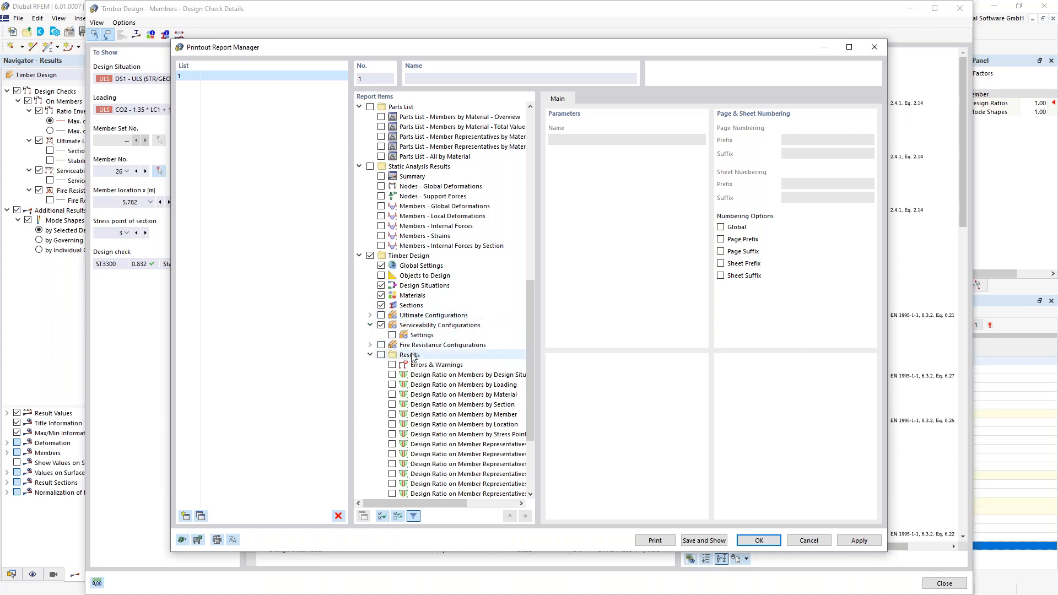
left_click(370, 344)
left_click(381, 345)
left_click(392, 355)
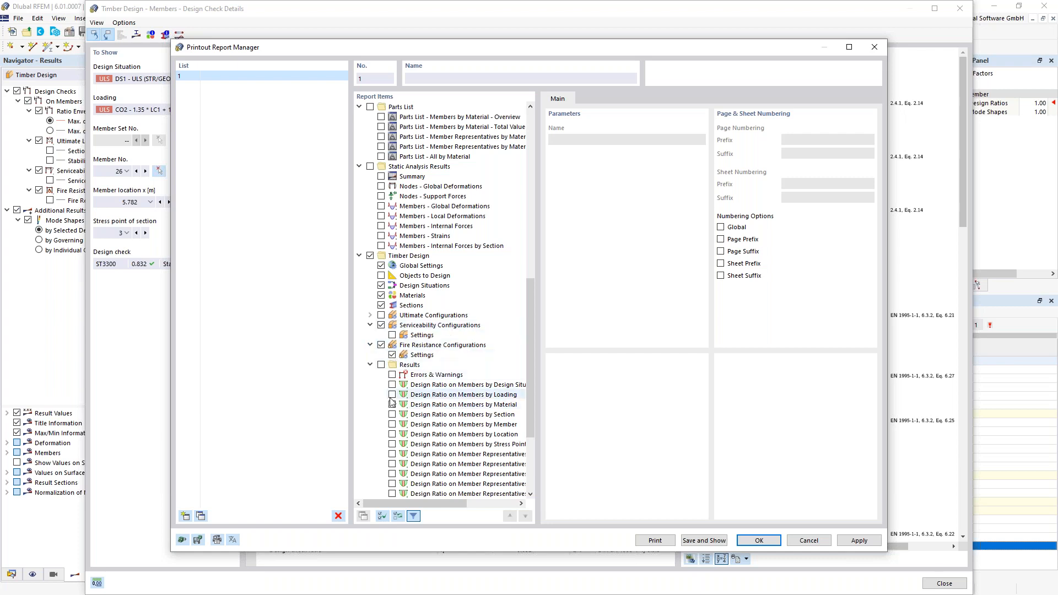
Step: Include the timber design Results with Design Ratio on Members by Design Situation and by Section, widening the report manager
scroll(392, 401, "down", 3)
scroll(393, 401, "down", 2)
left_click(380, 236)
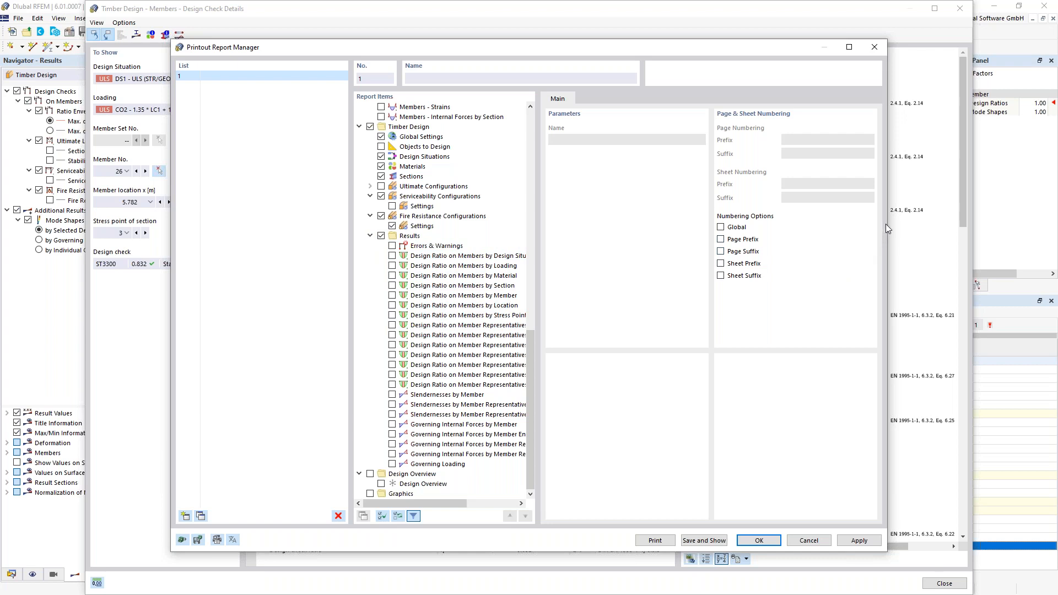
left_click_drag(887, 223, 1017, 223)
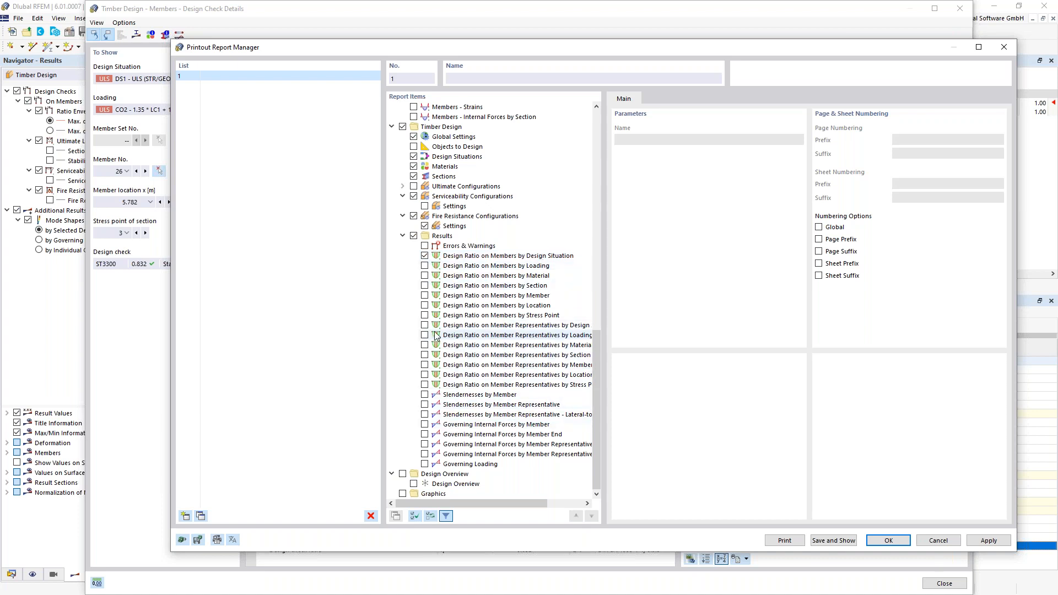
left_click(425, 285)
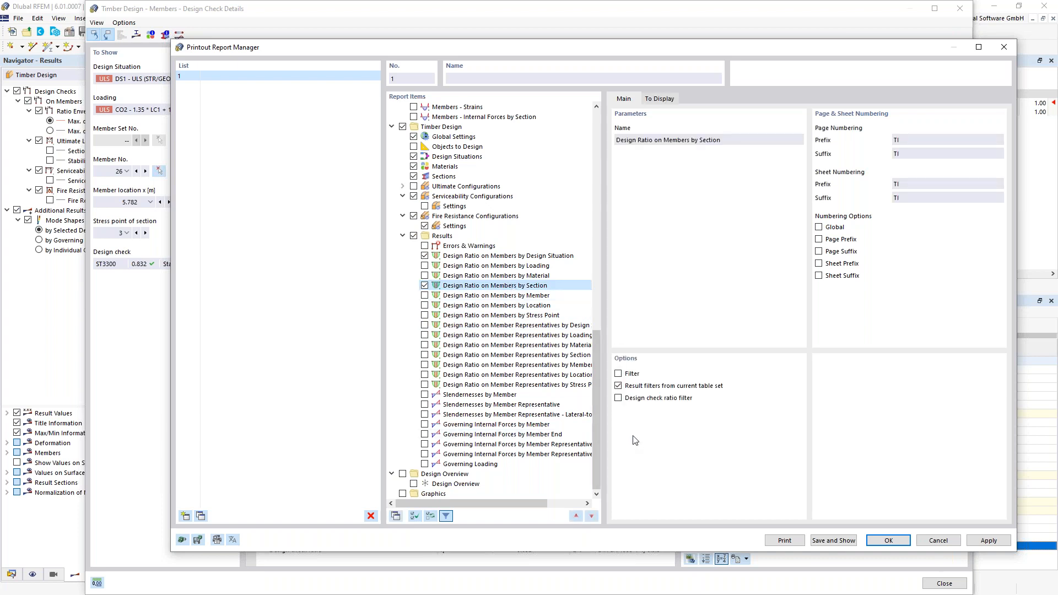
Step: Apply a design check ratio filter of 0,6 to the by-section results, confirm the report and close the design check details
left_click(618, 398)
left_click(852, 385)
type("0,6")
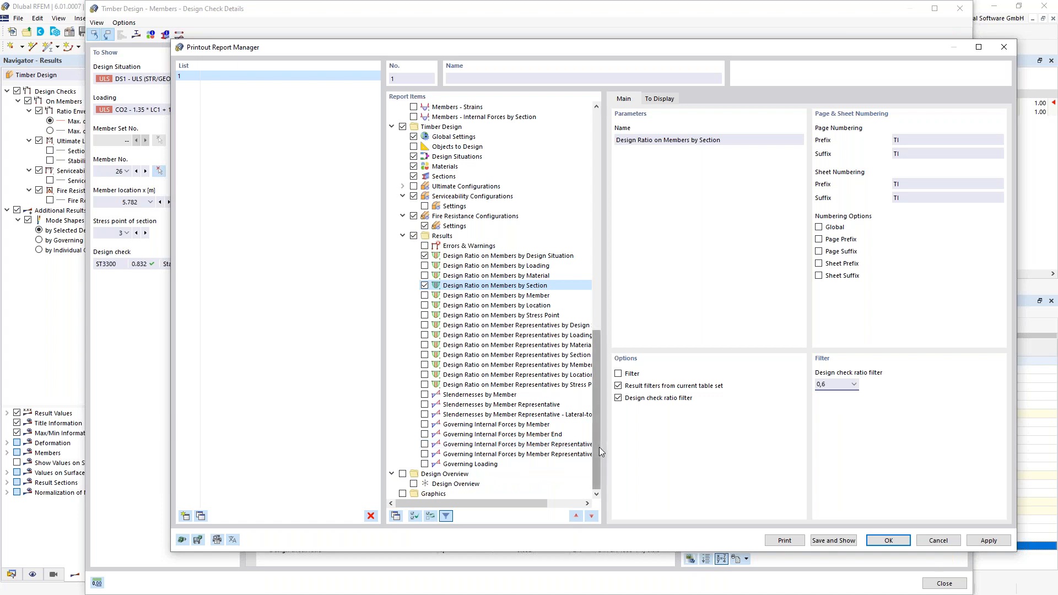
left_click(888, 540)
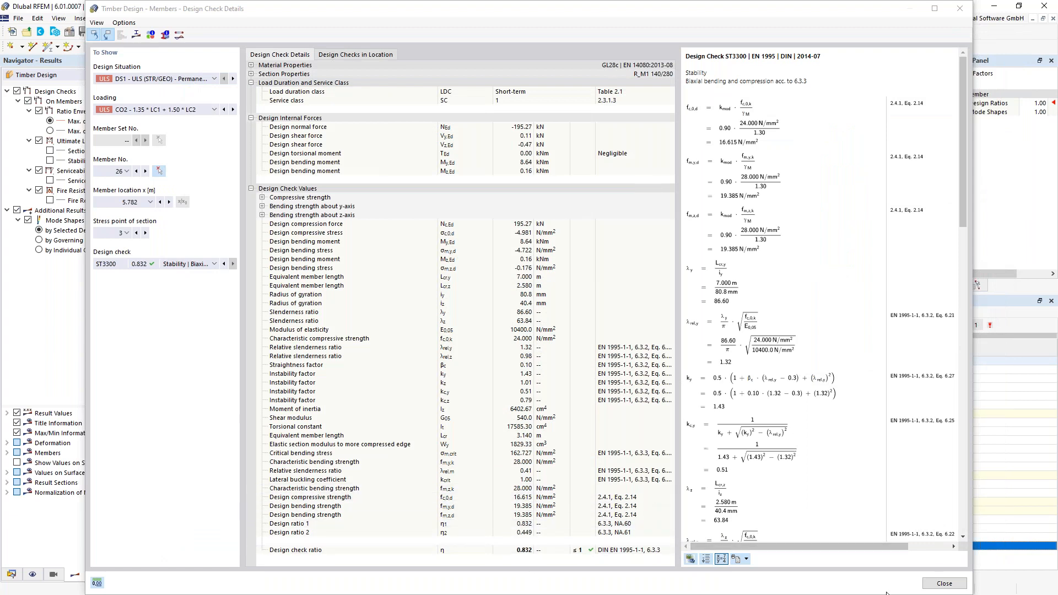
left_click(939, 586)
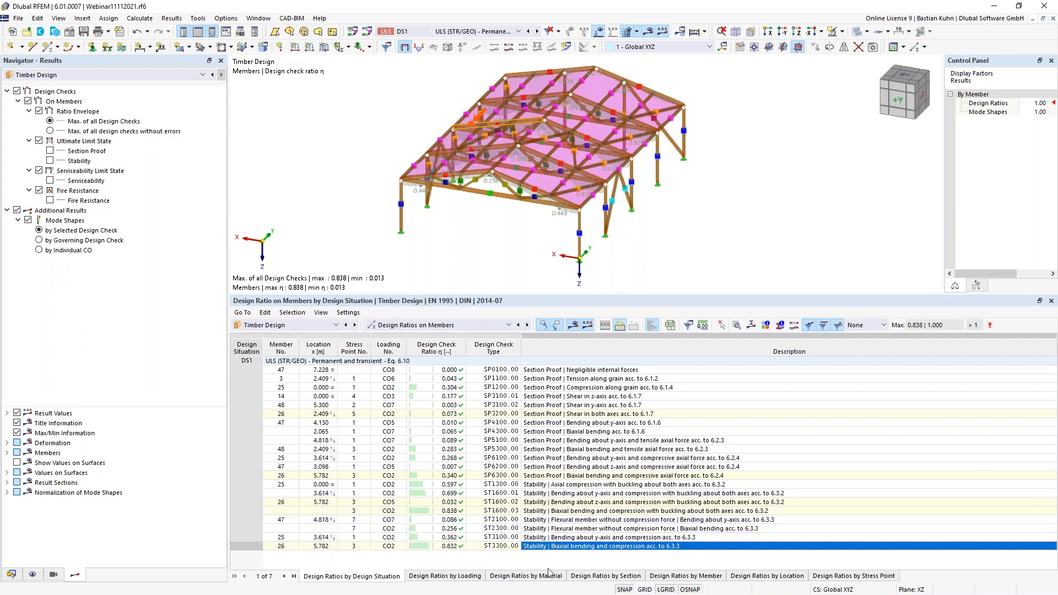
Step: Examine the design ratios by member and by section, then those of the R_M1 140/260 beams, locating their ST1600.01 stability check
left_click(678, 577)
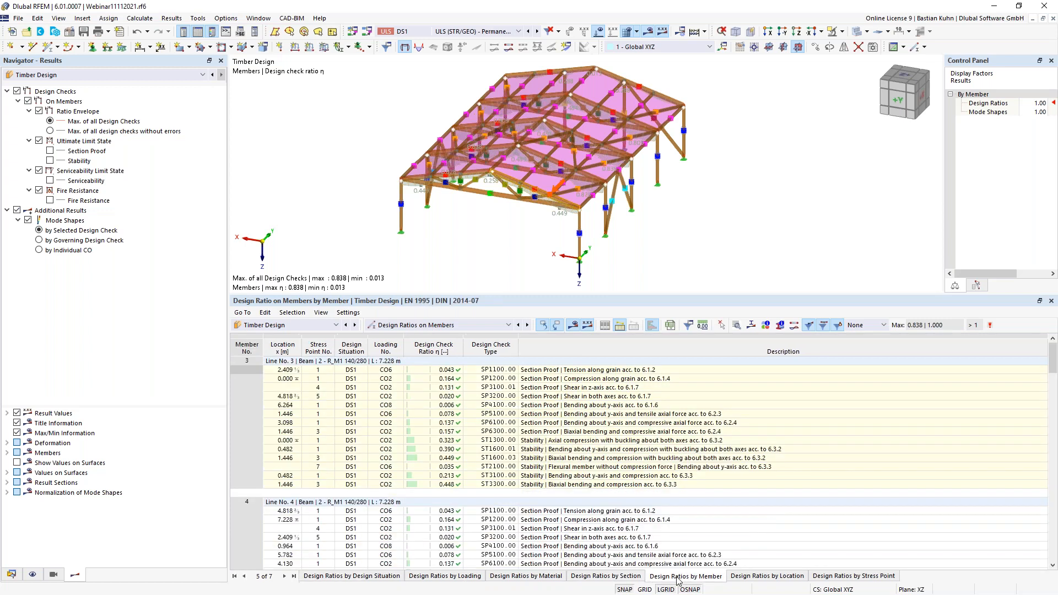
left_click(611, 576)
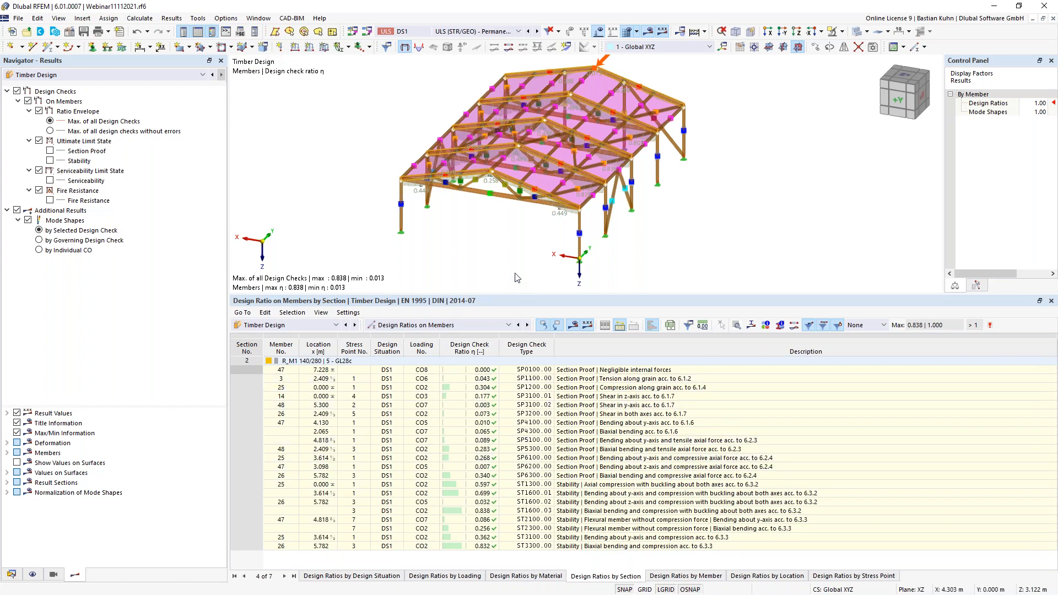
left_click(489, 196)
middle_click_drag(494, 229, 500, 215, "ctrl")
left_click(619, 328)
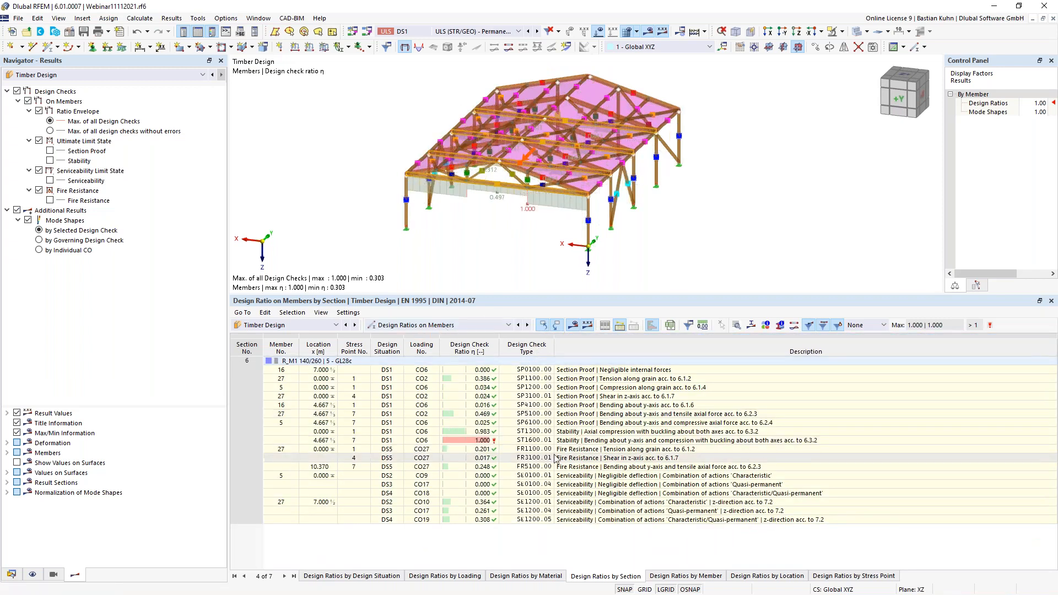
left_click(755, 442)
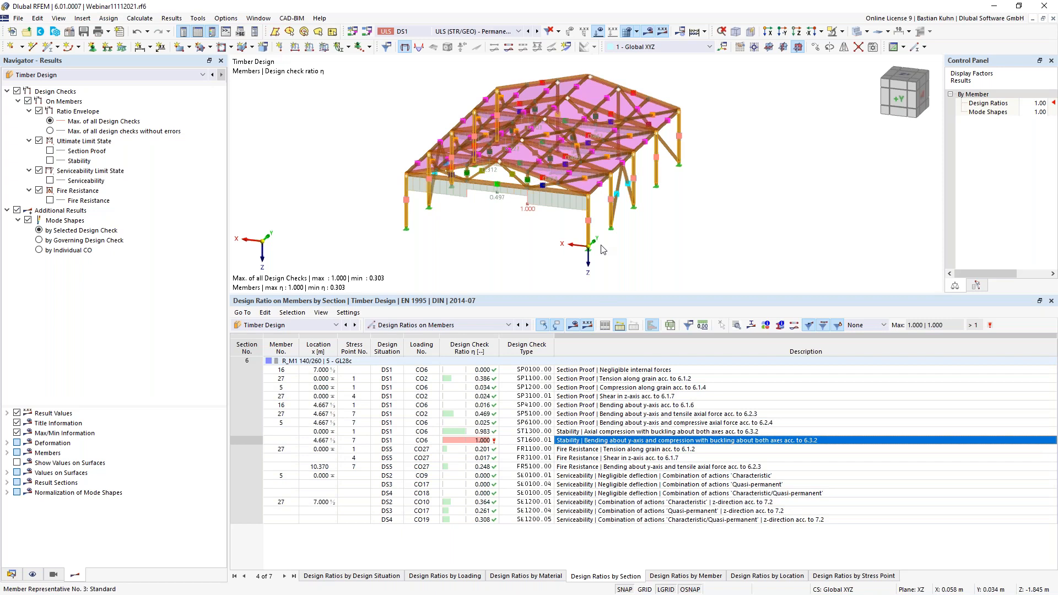
Step: Examine the design ratios of the R_M1 140/140 columns and locate the governing ST1300 axial compression check in the model
left_click(620, 326)
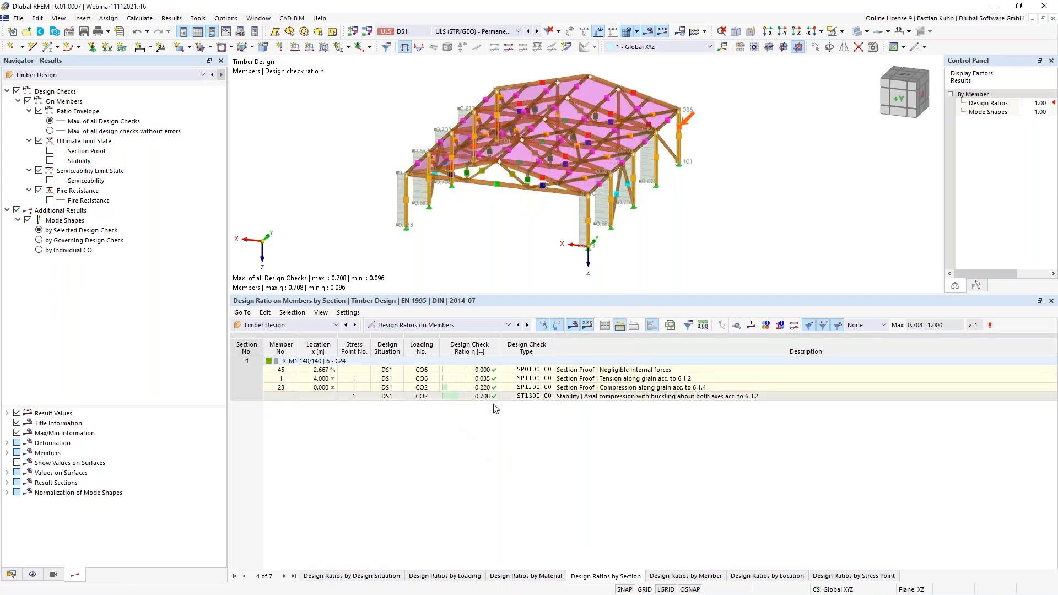
left_click(483, 397)
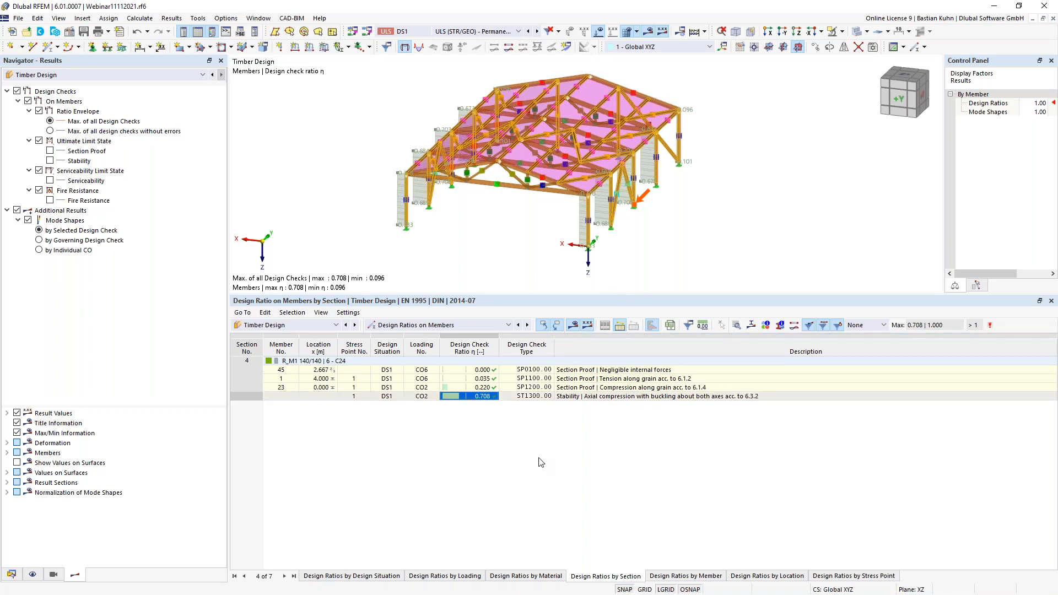
middle_click_drag(476, 249, 494, 203)
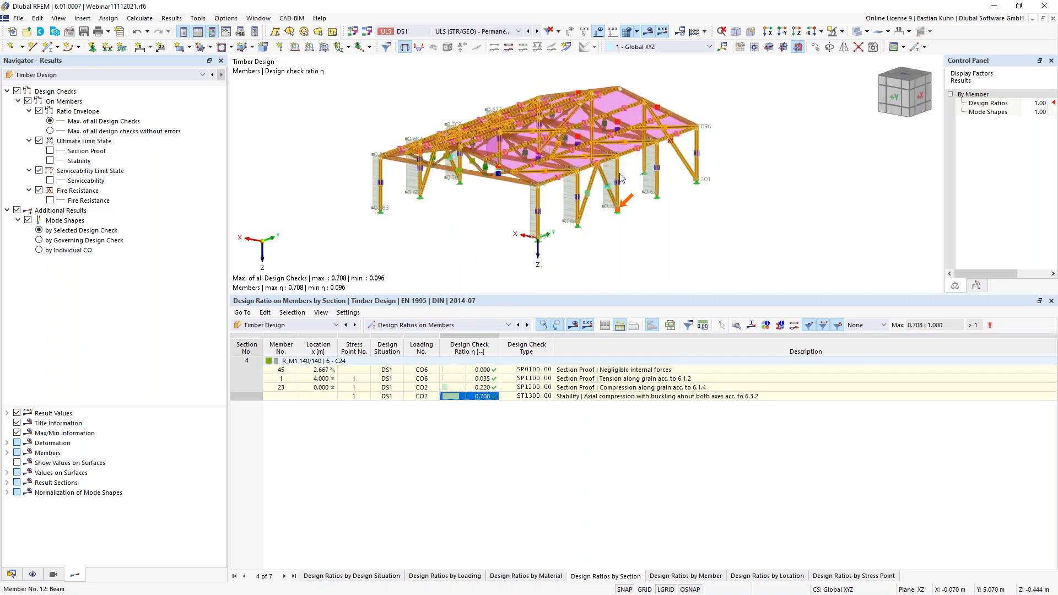
middle_click_drag(509, 242, 558, 217)
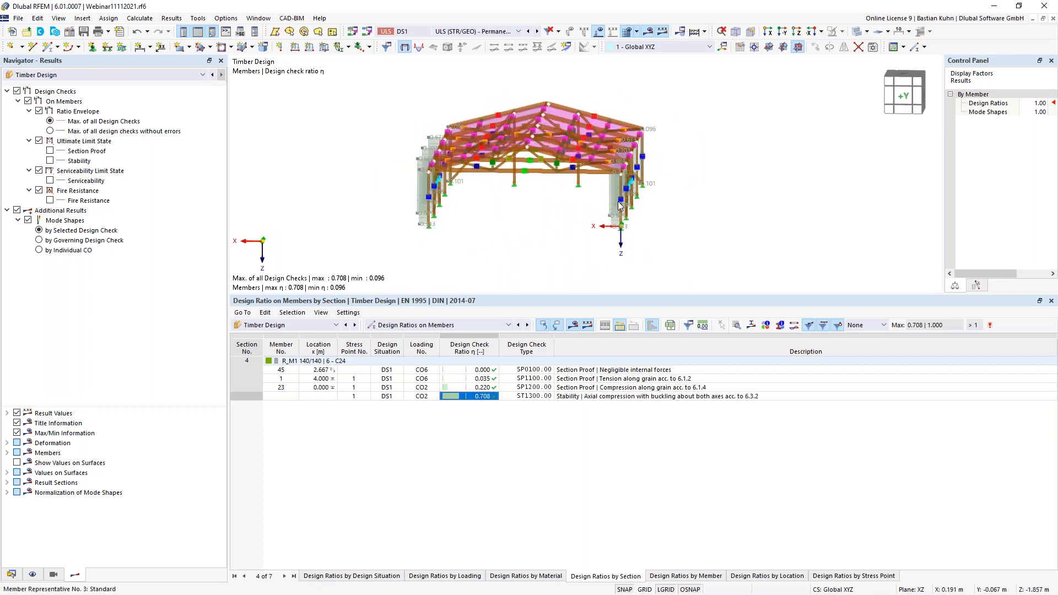
mouse_move(626, 230)
middle_mouse_down("ctrl")
mouse_move(471, 235)
mouse_move(571, 217)
mouse_move(620, 226)
middle_mouse_up("ctrl")
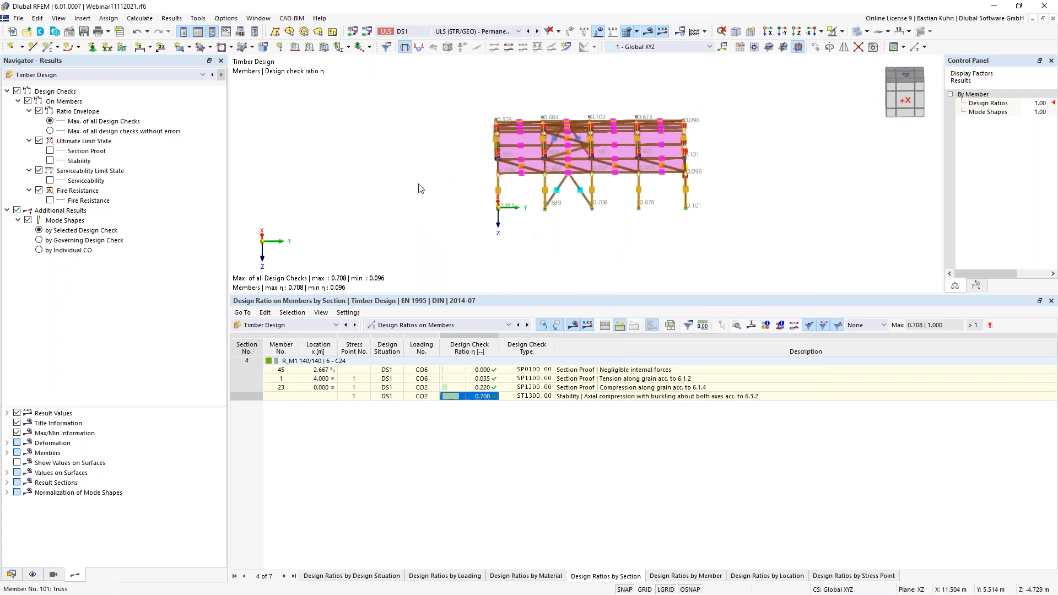
Step: Hide the member representatives and isolate the fourth frame from the origin using visibility by selected objects, viewed in the -Y direction
left_click(33, 575)
left_click(39, 122)
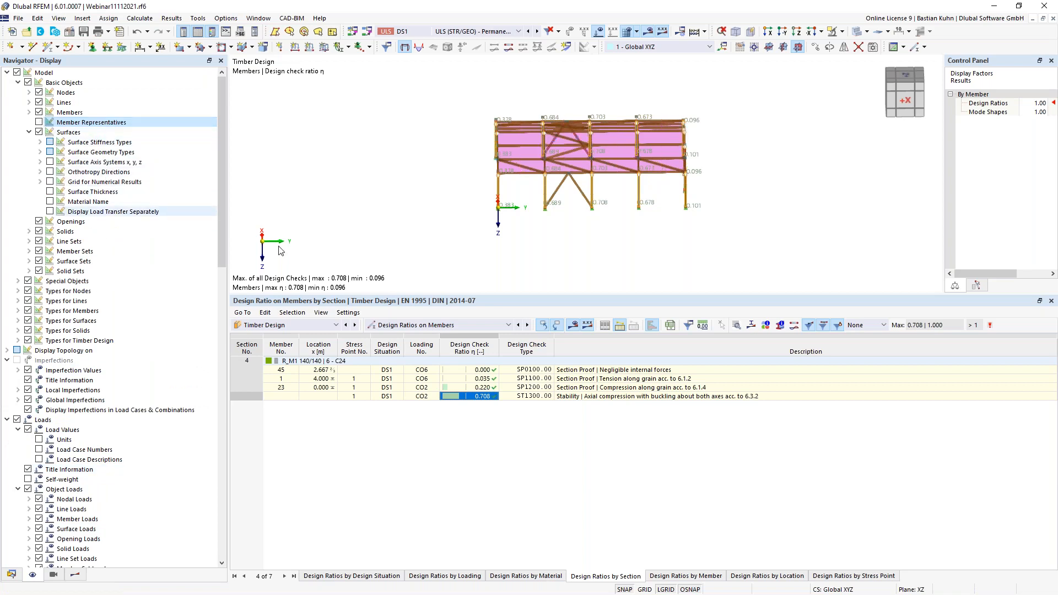
left_click(639, 154)
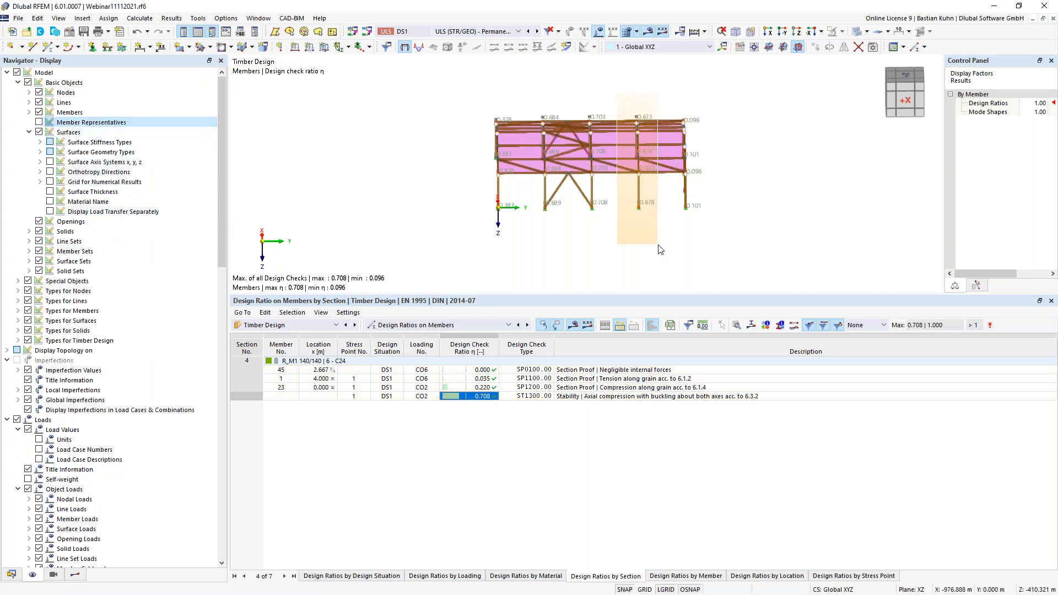
left_click(841, 31)
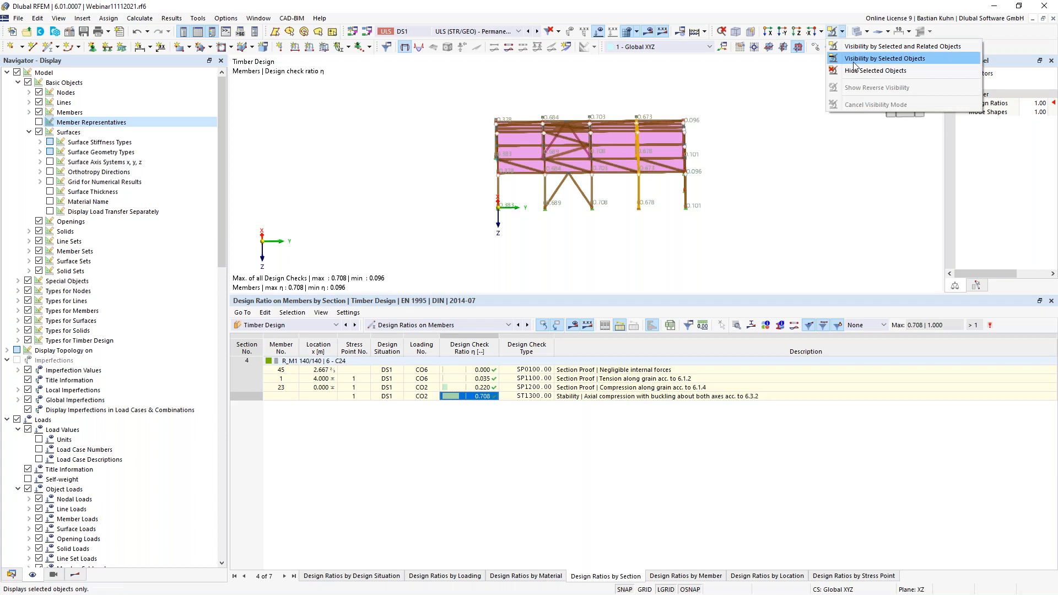
left_click(861, 58)
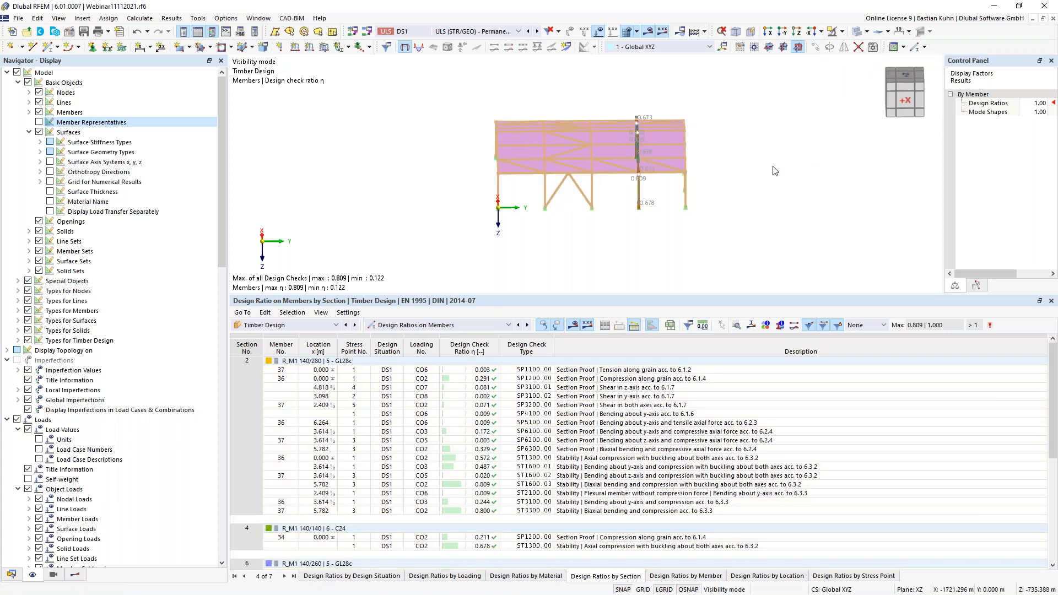
left_click(781, 32)
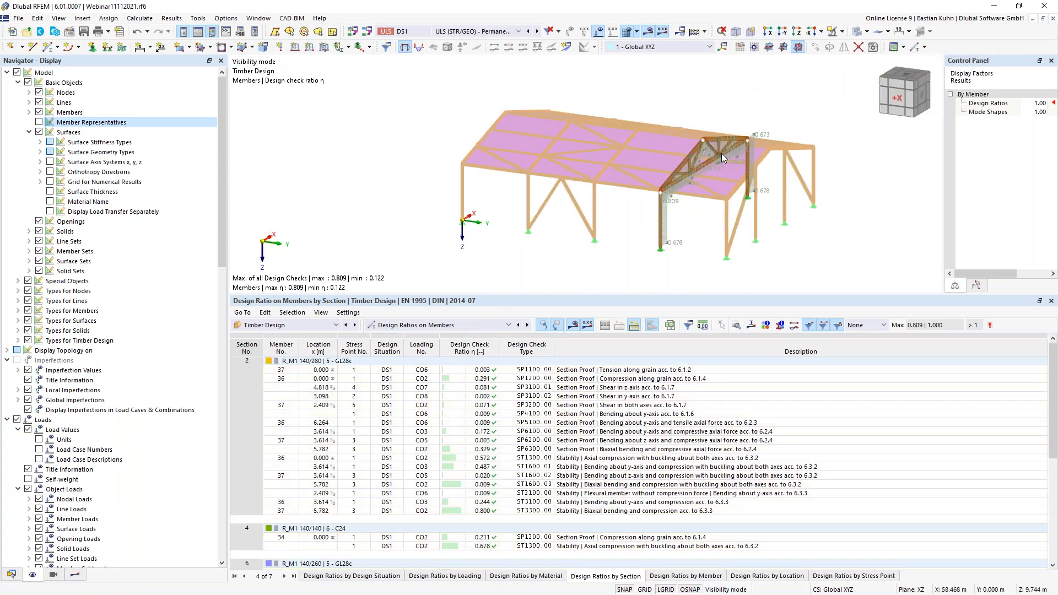
scroll(579, 216, "down", 2)
scroll(579, 188, "up", 1)
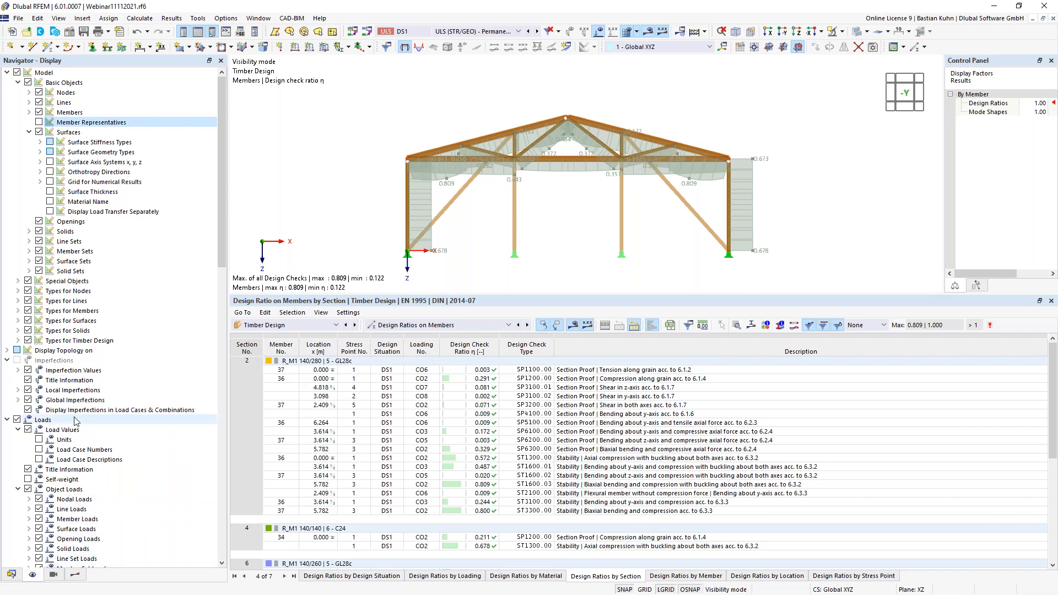
Step: Switch the displayed results to Static Analysis and show the member axial forces N on the isolated frame instead of deformations
left_click(75, 575)
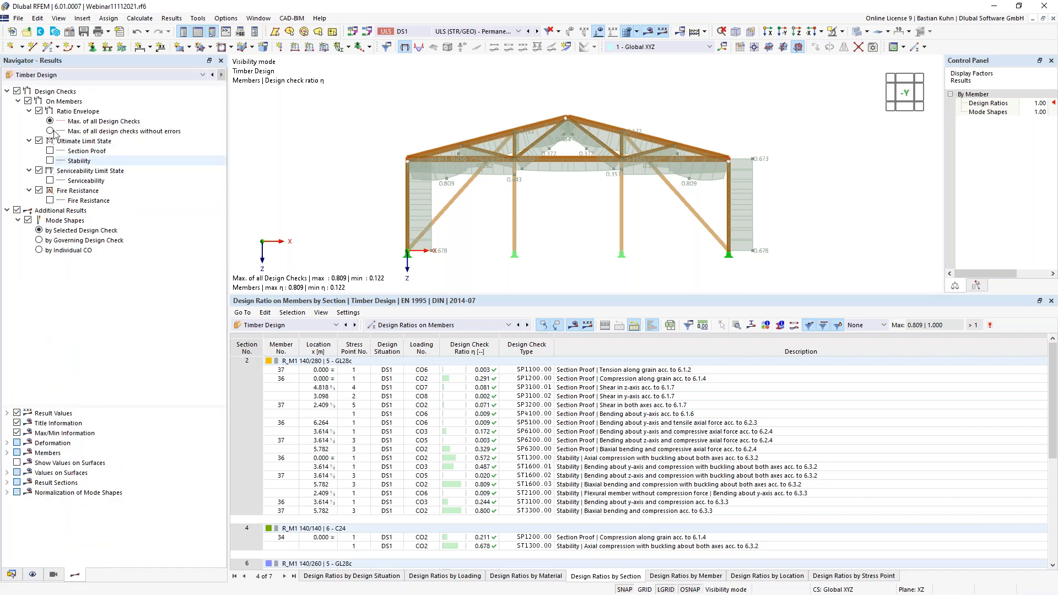
left_click(81, 86)
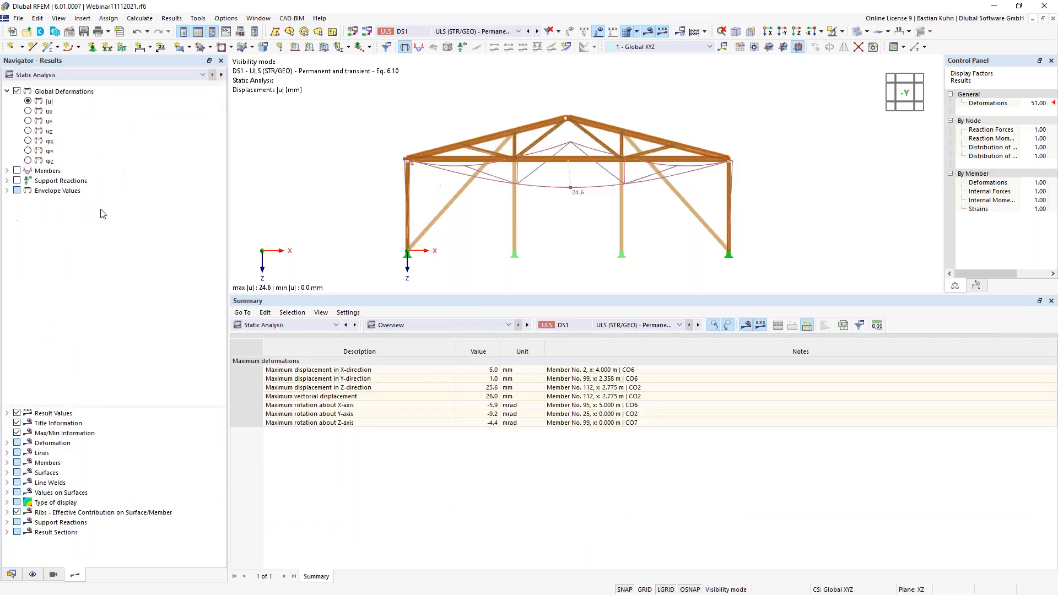
left_click(8, 171)
left_click(17, 170)
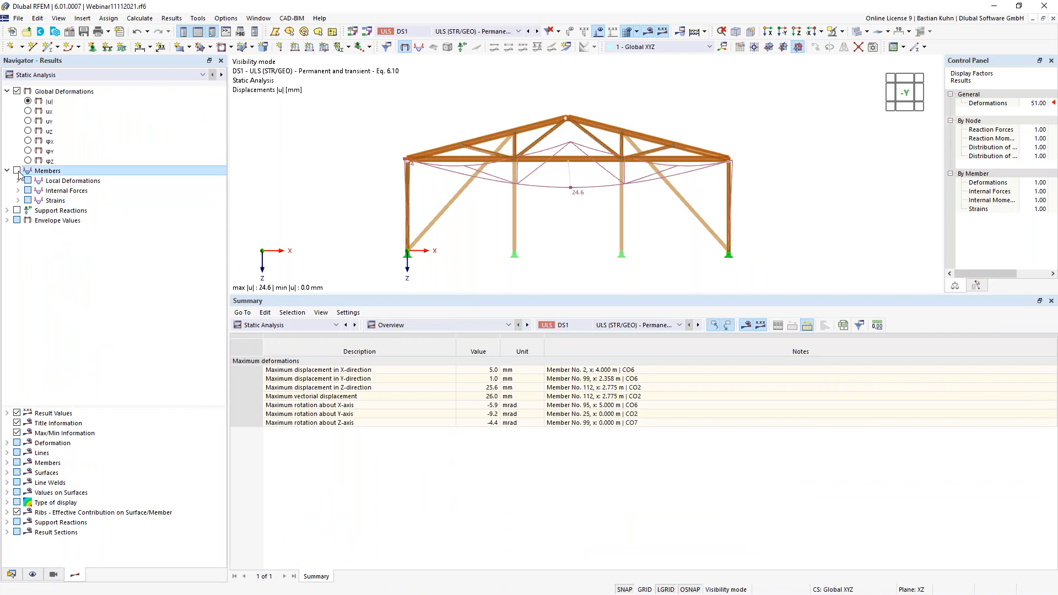
left_click(19, 191)
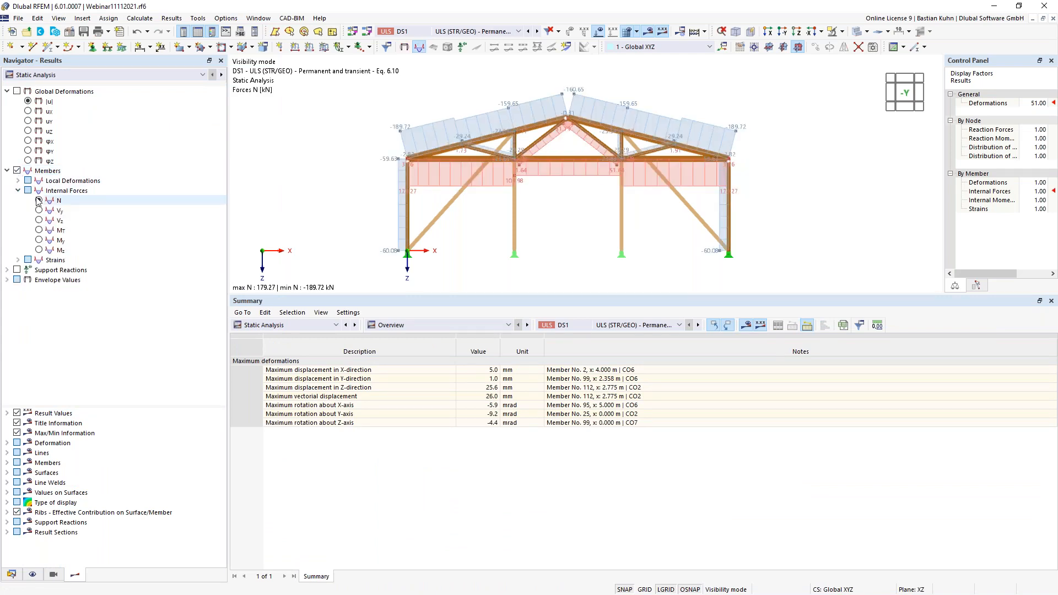
left_click(39, 199)
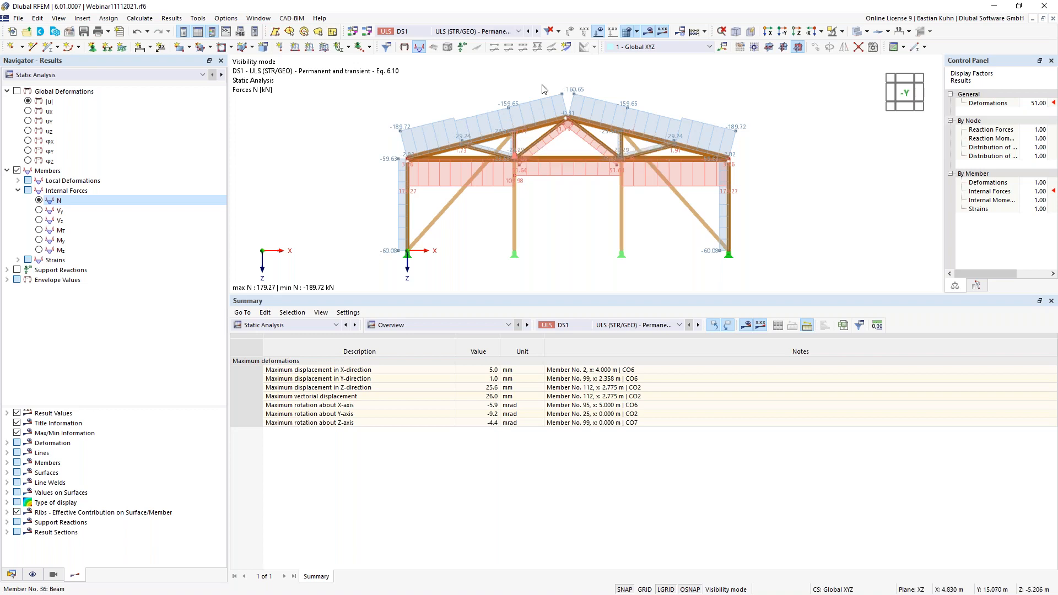
left_click(499, 32)
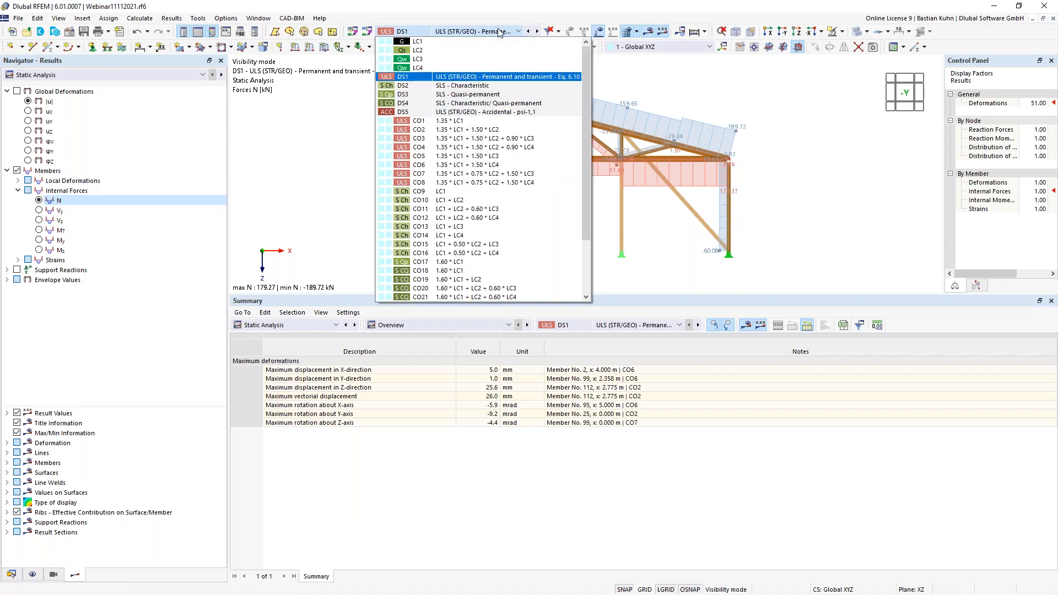
key("Escape")
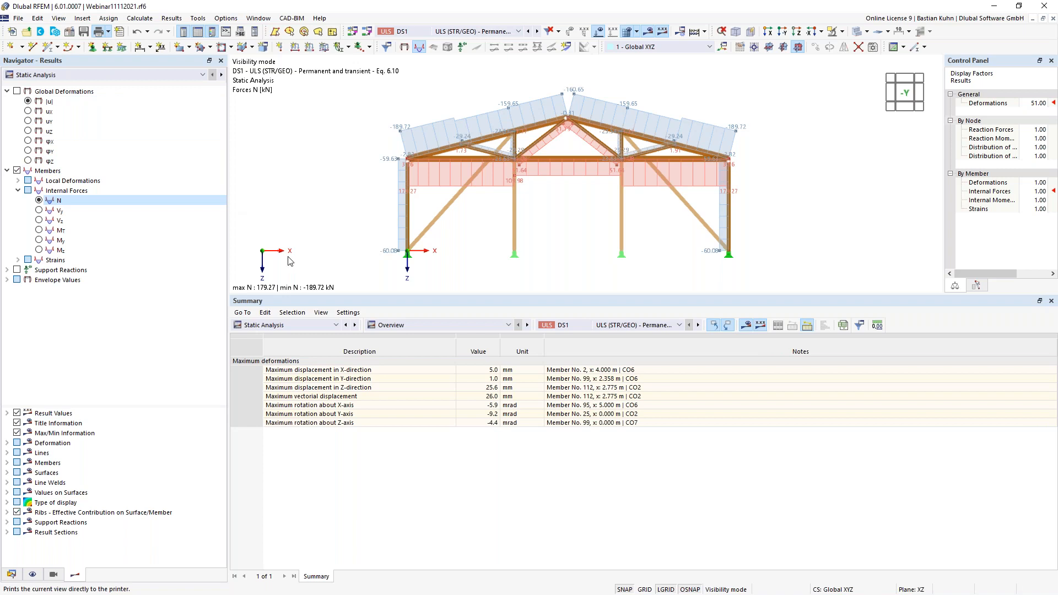
Step: Preview the printed page of the frame's axial force graphic with a height ratio of 50%, without printing it
left_click(97, 31)
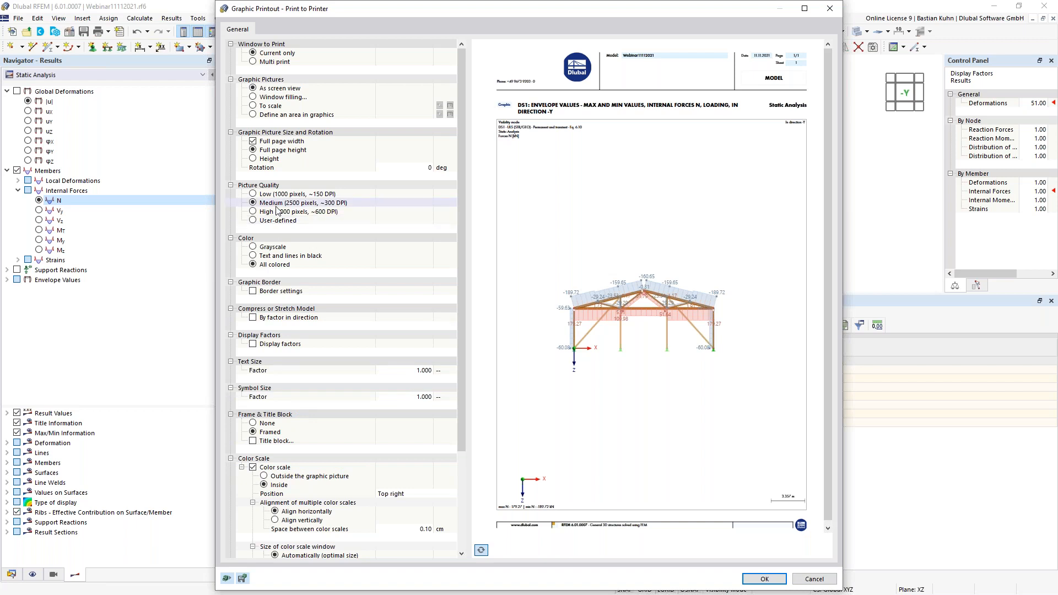
left_click(255, 160)
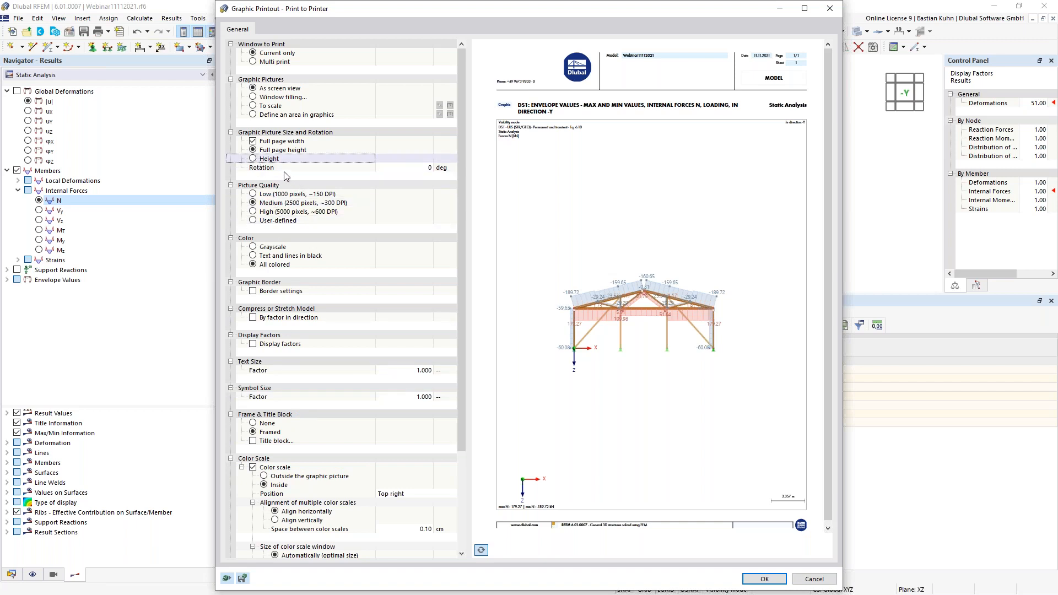
left_click(253, 160)
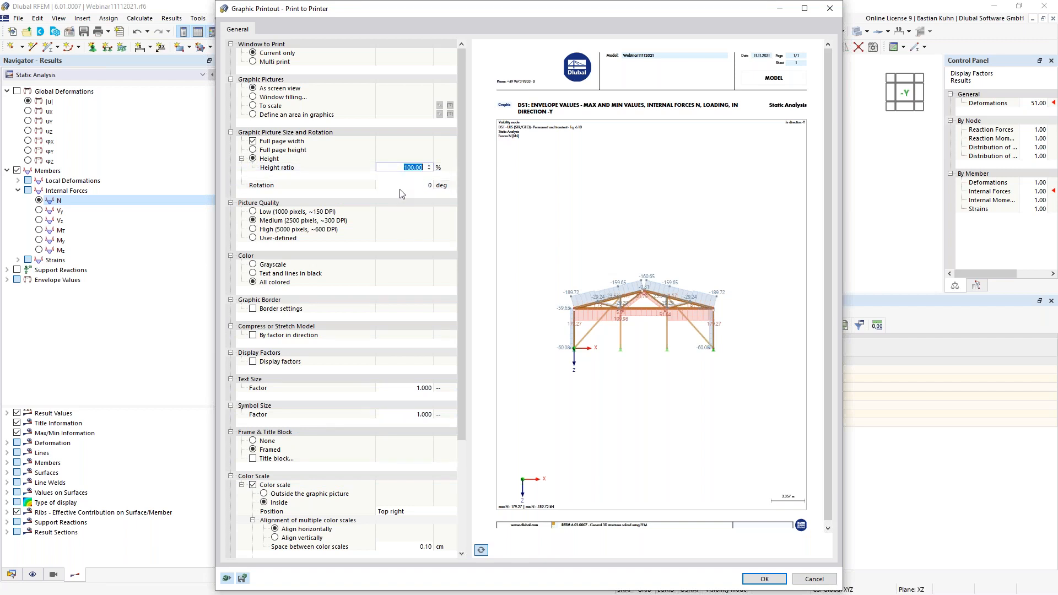
type("50")
left_click(753, 579)
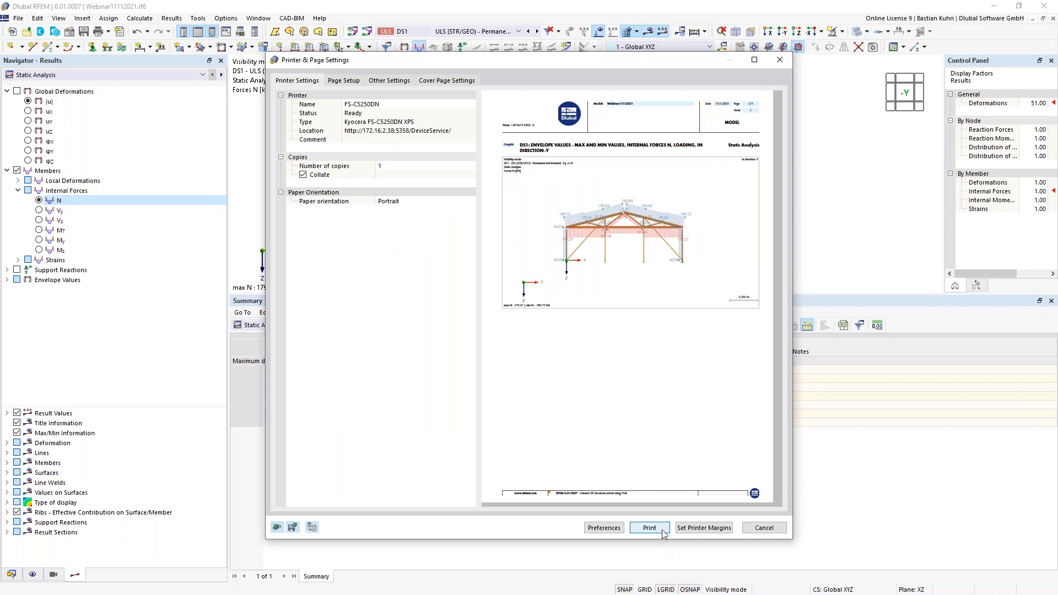
left_click(755, 529)
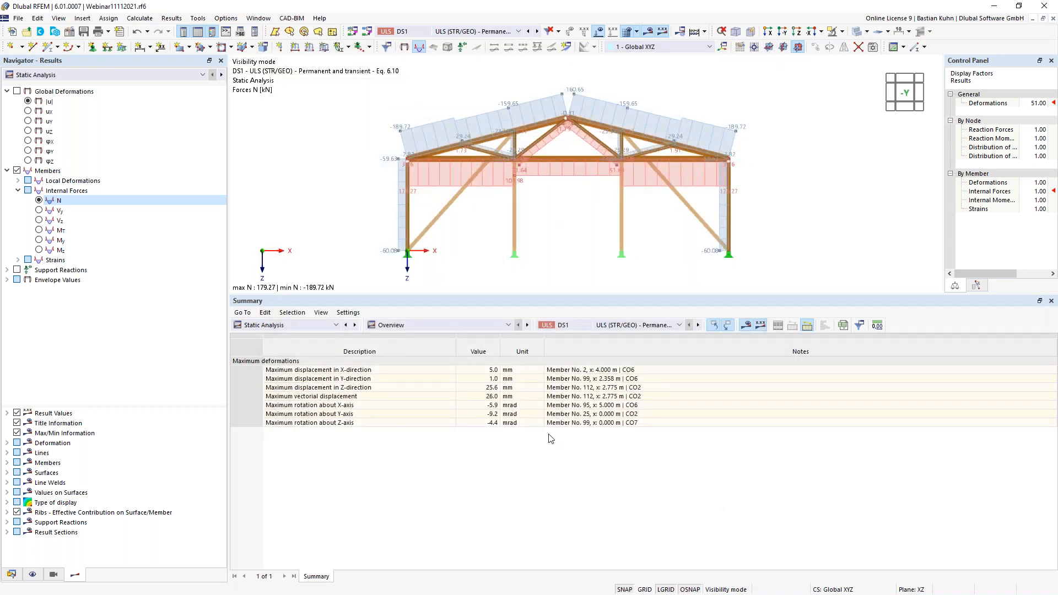
Step: Open the existing printout report 1 and view its Timber Design chapter
left_click(10, 574)
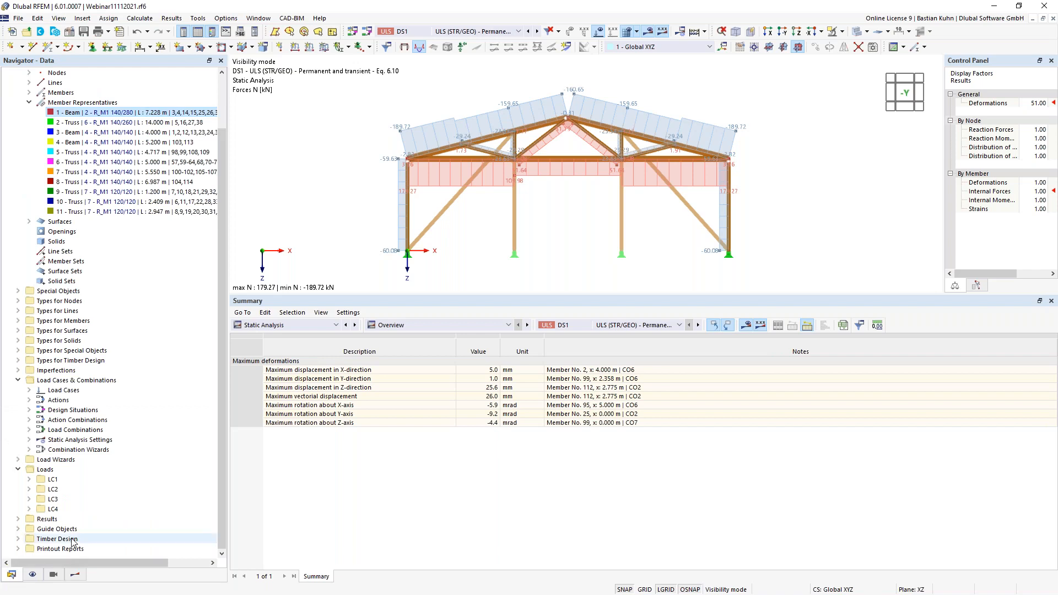
left_click(19, 551)
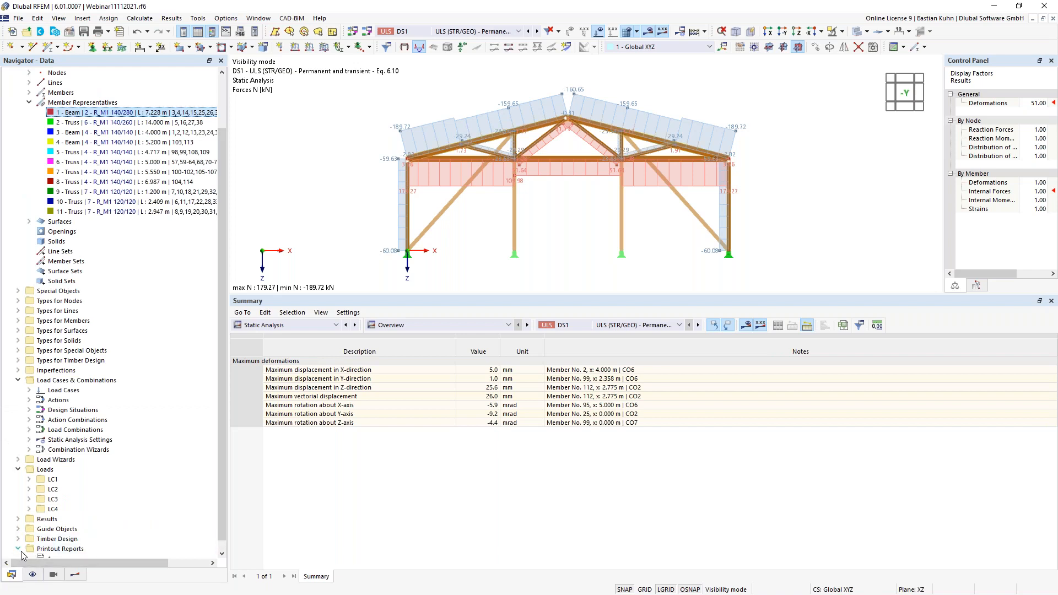
double_click(52, 549)
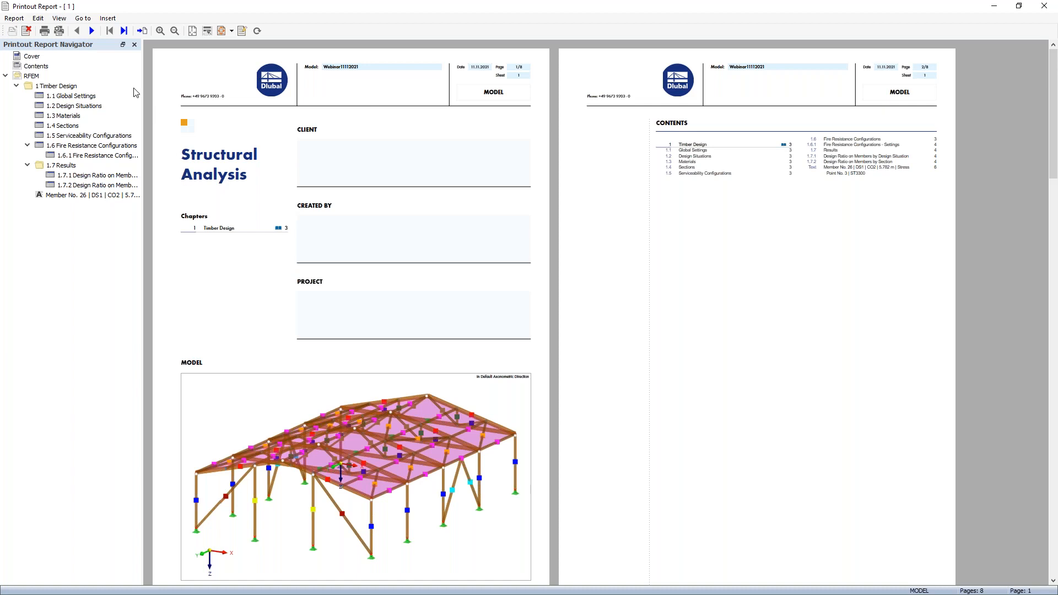
left_click(92, 31)
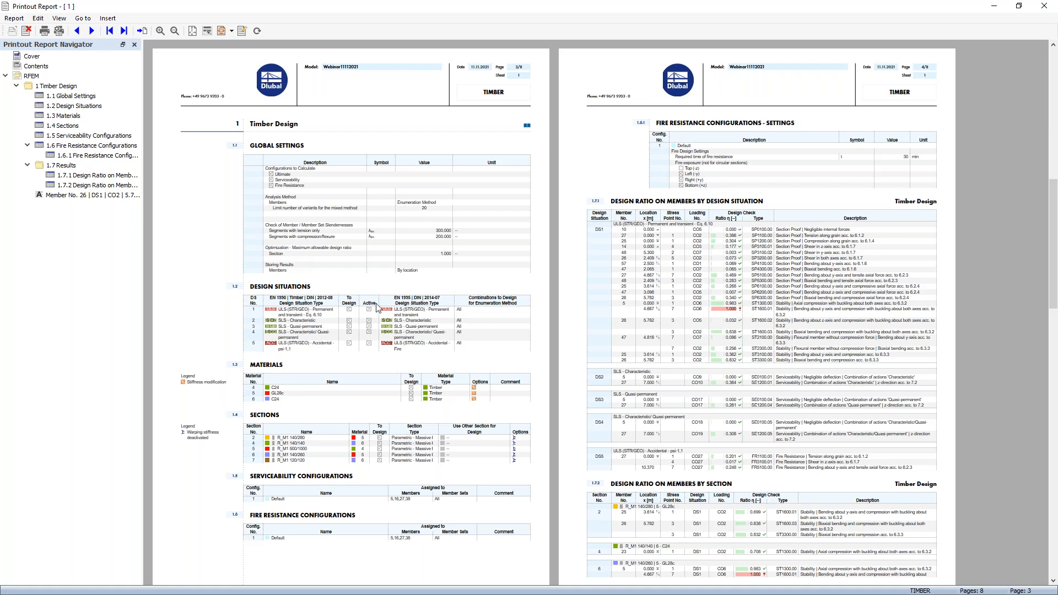
Step: Examine the documented ST3300 design check of member no. 26 in the printout report
left_click(57, 197)
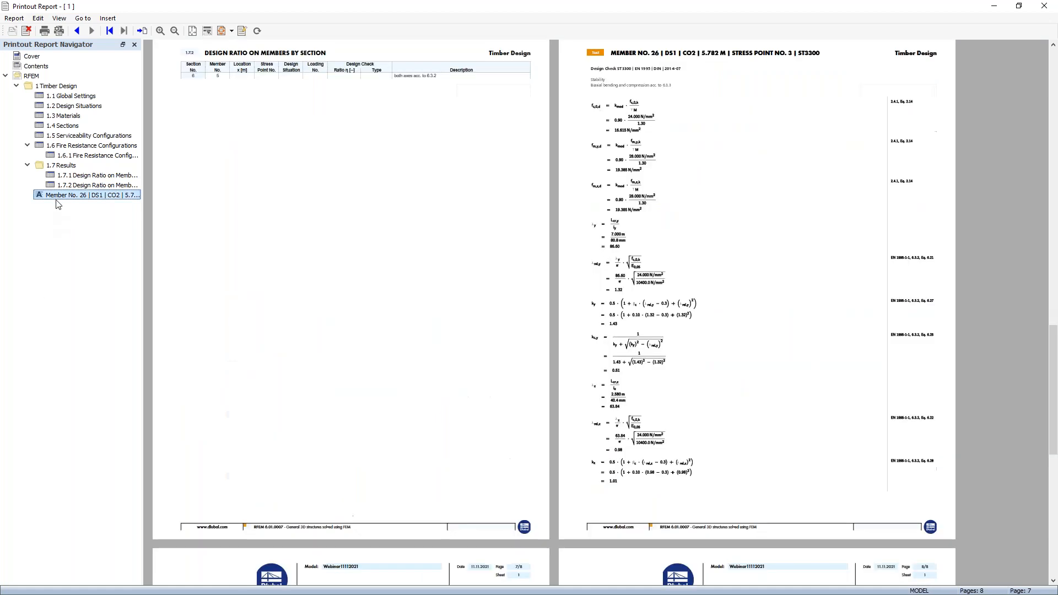
scroll(545, 288, "down", 3)
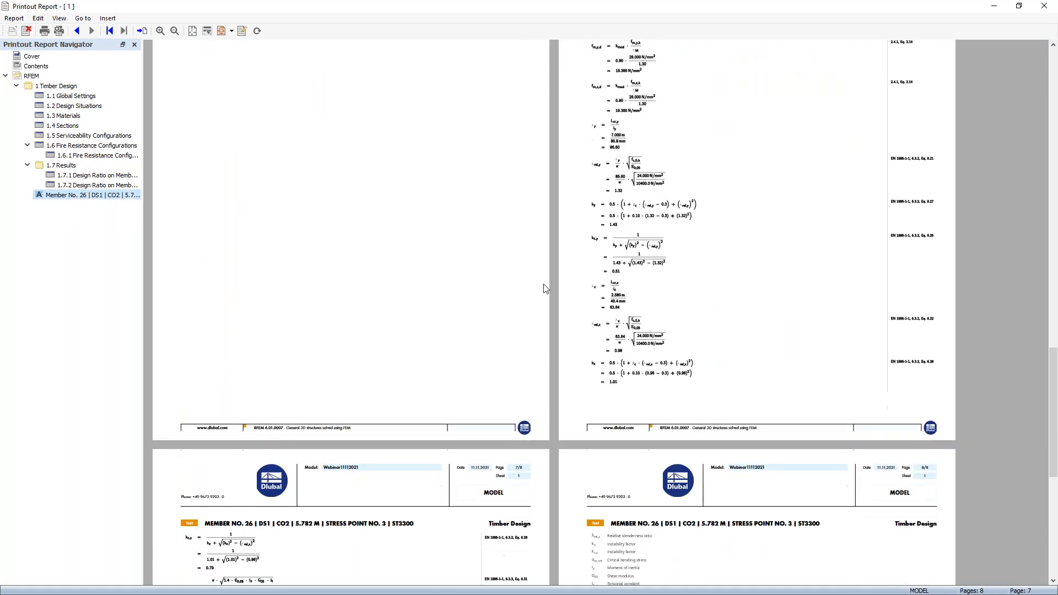
scroll(709, 364, "down", 3)
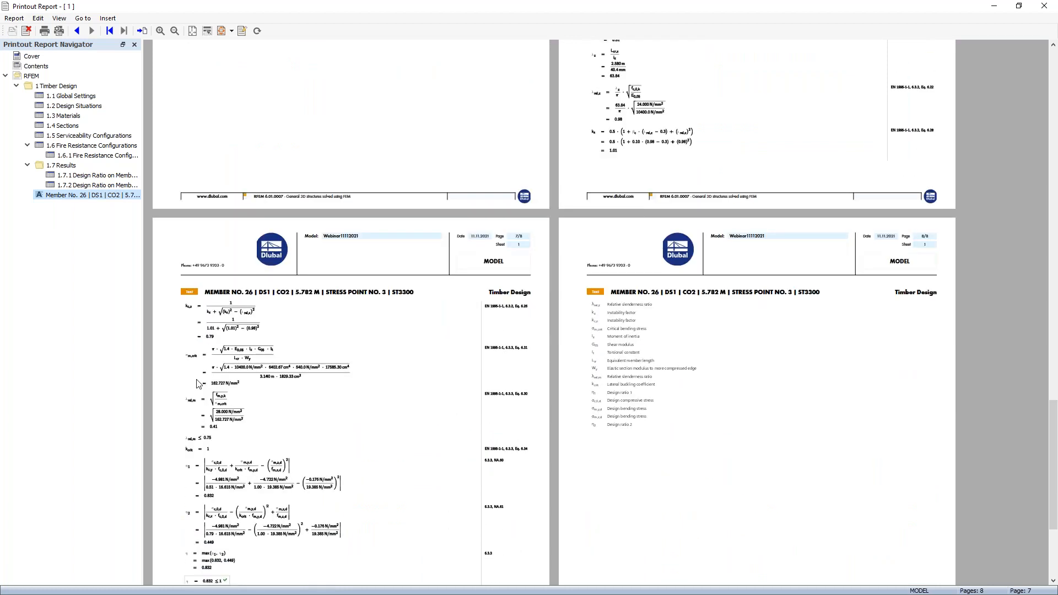
scroll(336, 393, "up", 2)
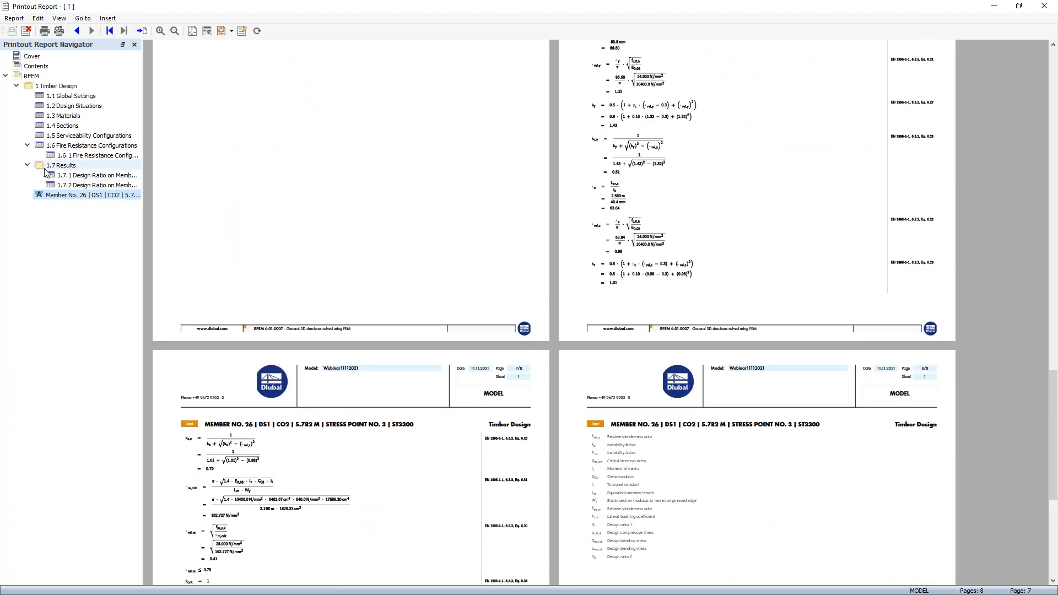
Step: Review the report's design ratios by design situation and its fire resistance configurations, and close the report
left_click(75, 176)
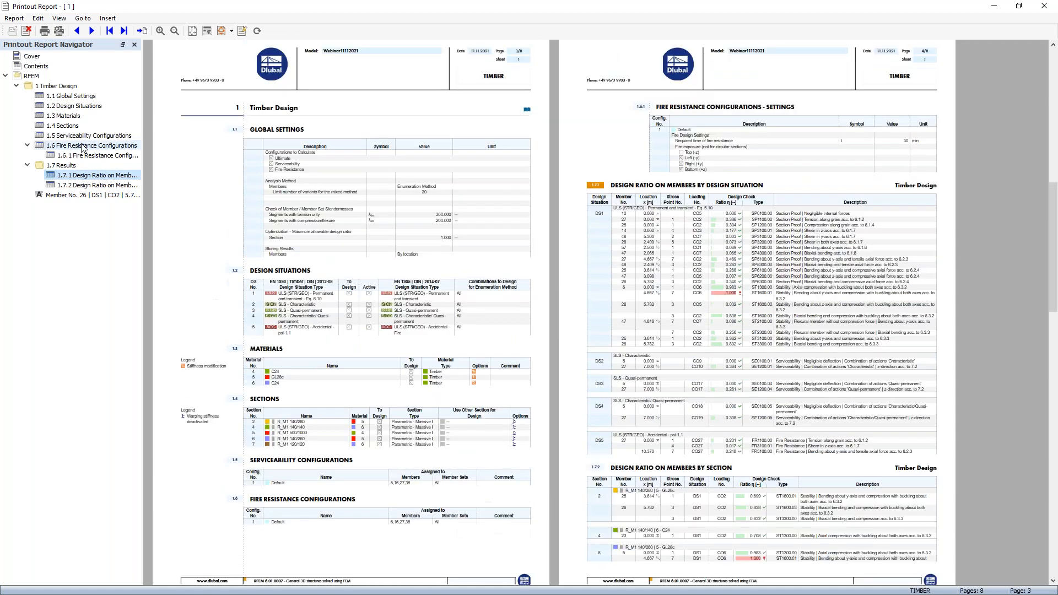
left_click(86, 145)
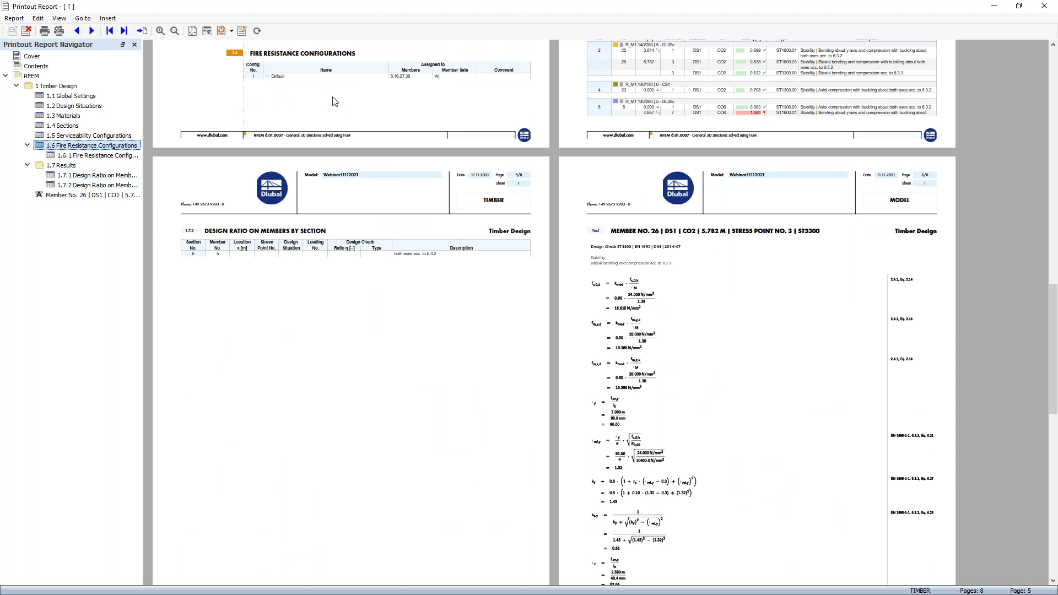
scroll(334, 104, "up", 5)
scroll(335, 106, "up", 9)
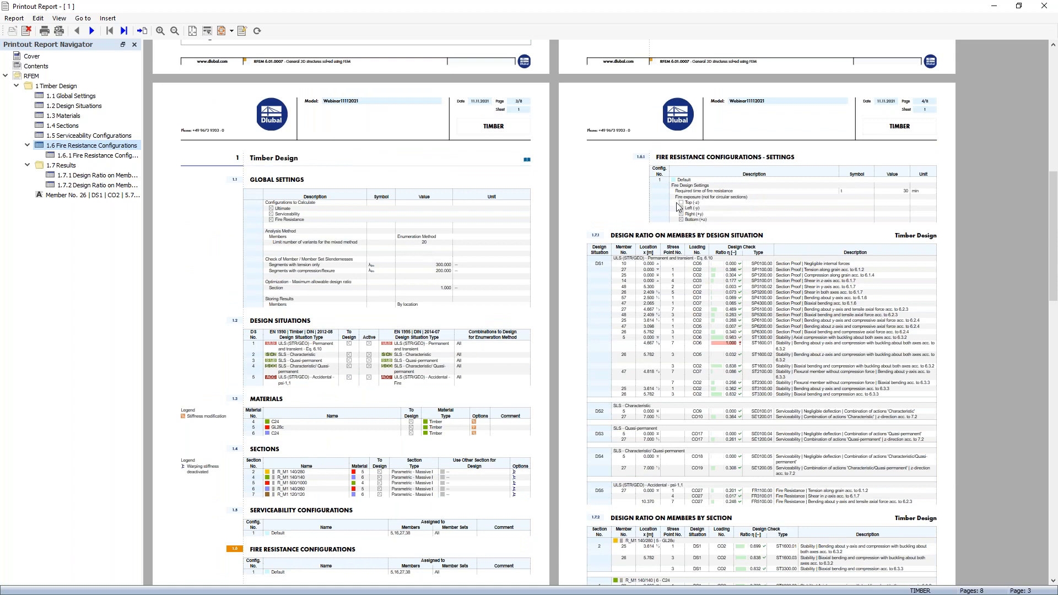
left_click(63, 126)
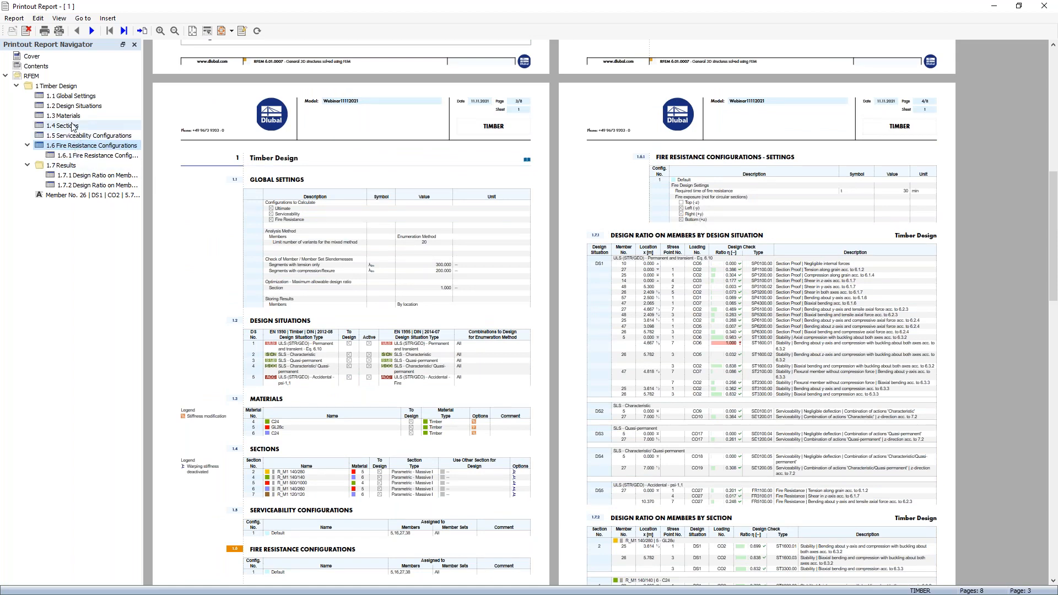
left_click(1043, 6)
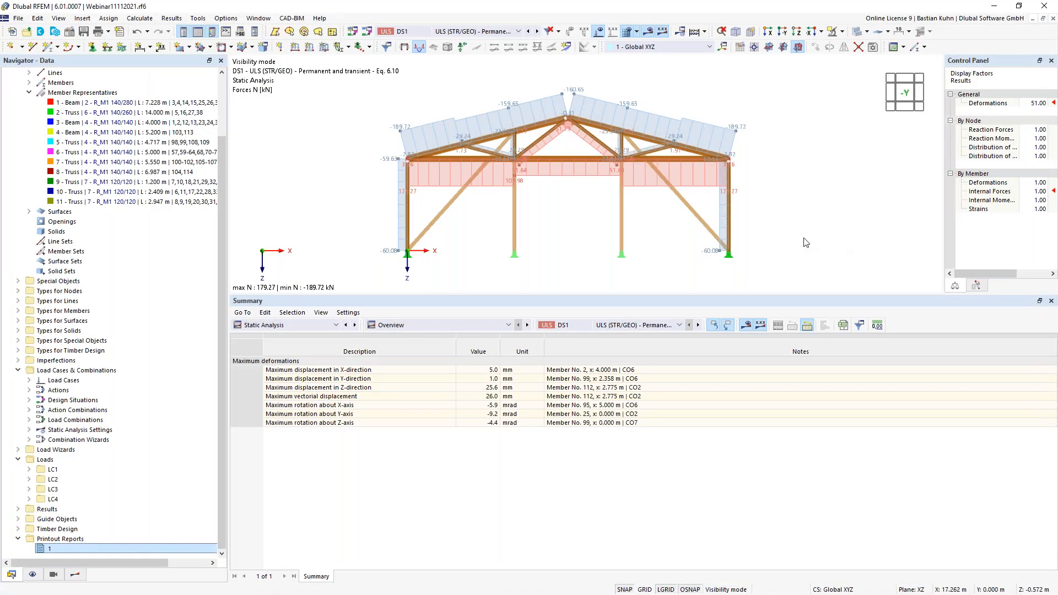
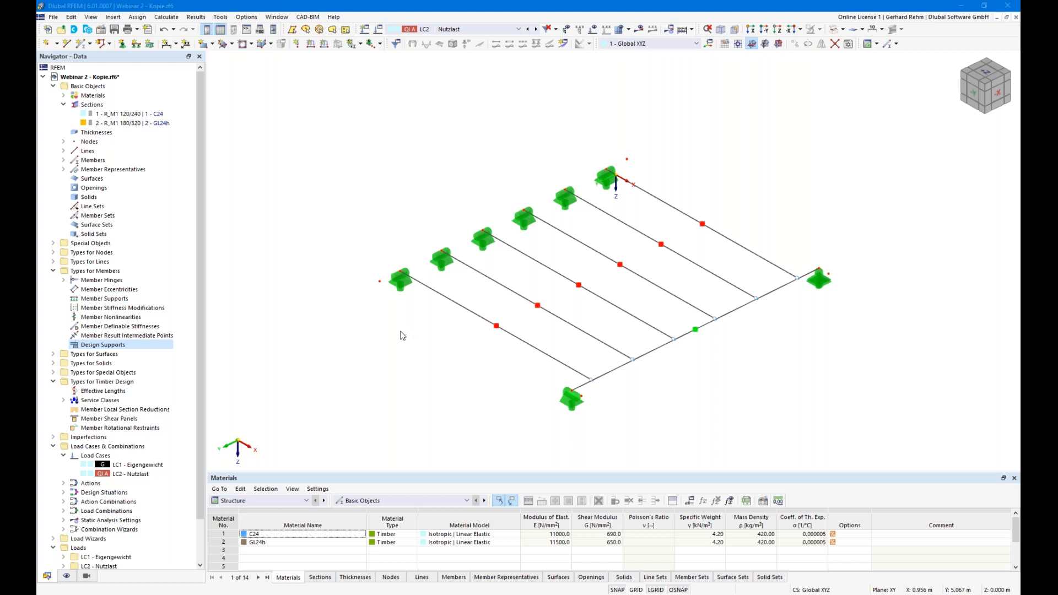
Step: Examine the beam layout and supports of the floor model in the -Y direction and from tilted views
middle_click_drag(401, 390, 491, 334, "ctrl")
right_click(491, 334)
left_click(454, 362)
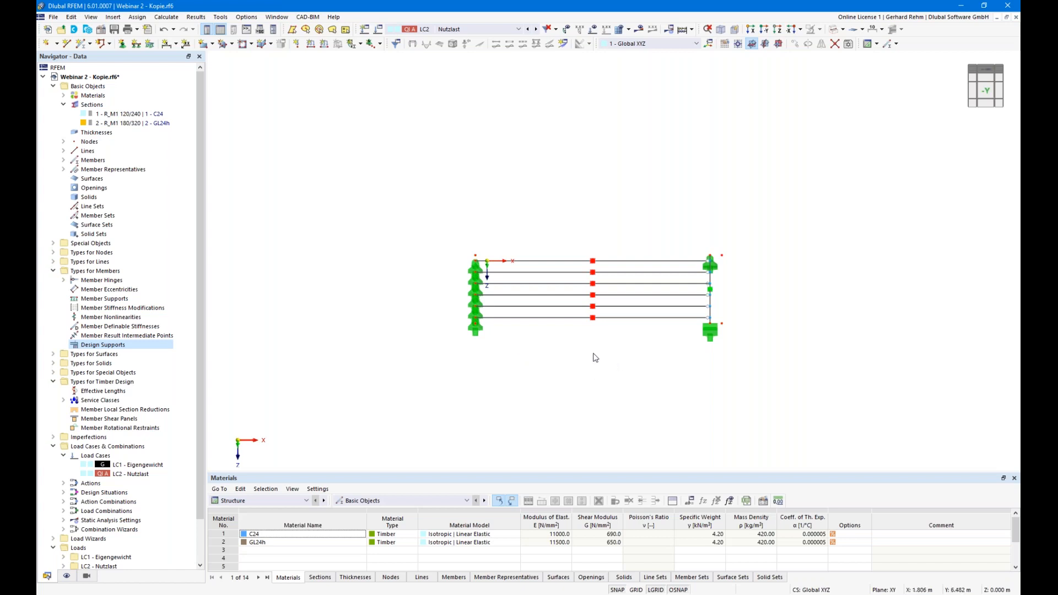
key("F7")
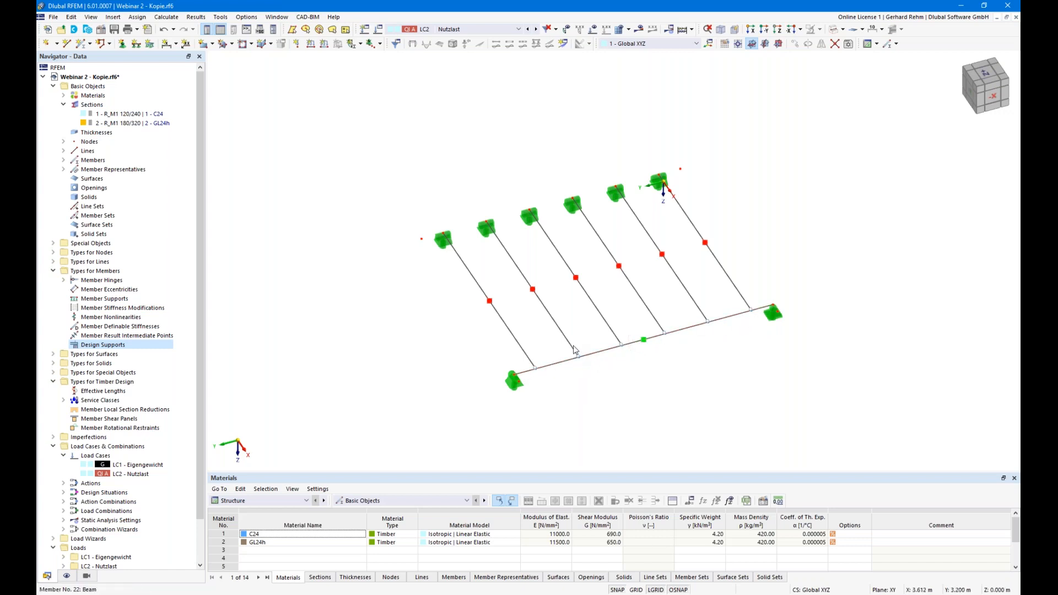
left_click(603, 318)
left_click(730, 387)
right_click_drag(424, 358, 524, 364)
left_click(484, 358)
Step: Open the design support and deflection settings of the R_M1 120/240 beams' member representative, keeping the selected beams in the model in sight
left_click(571, 353)
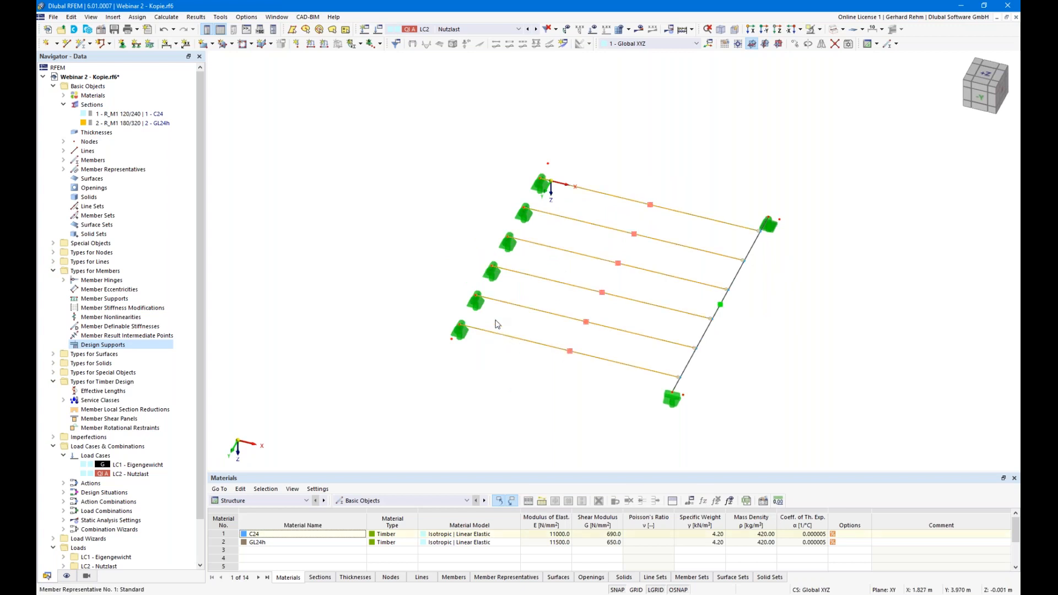
double_click(496, 324)
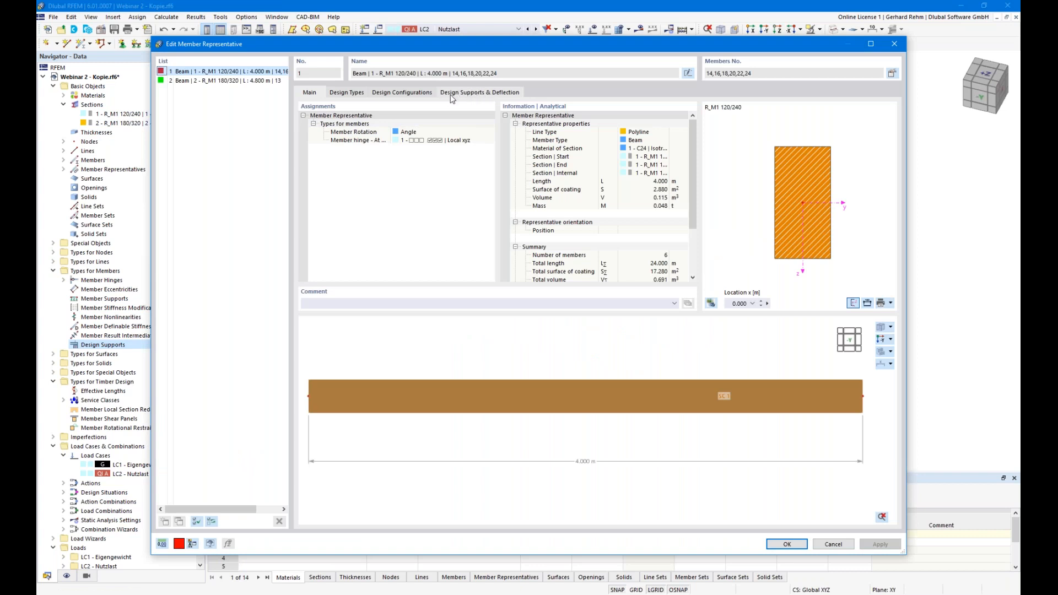
left_click(454, 94)
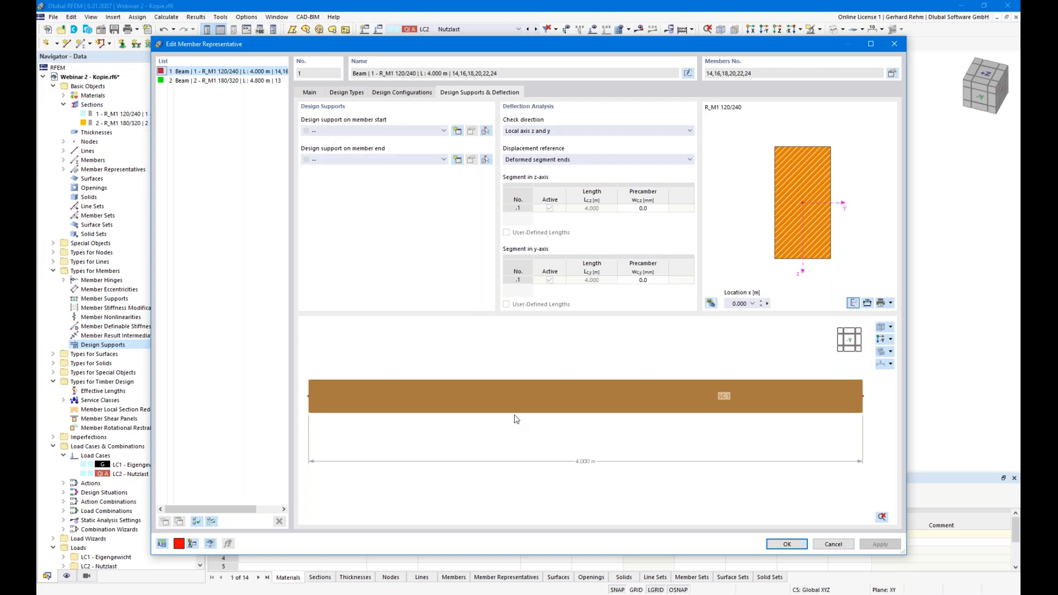
left_click_drag(485, 54, 572, 371)
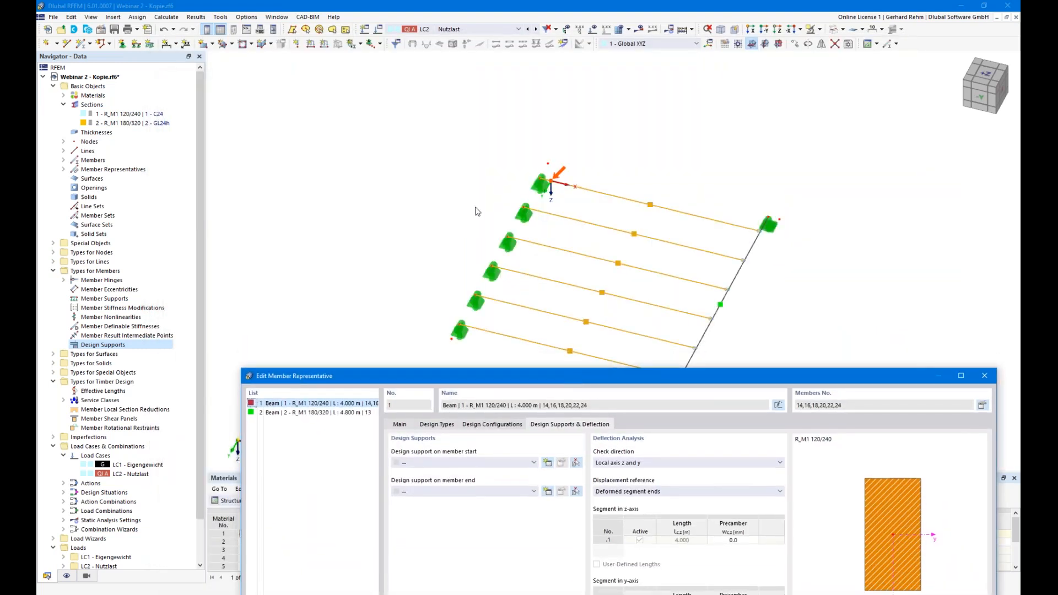
left_click_drag(499, 360, 563, 347)
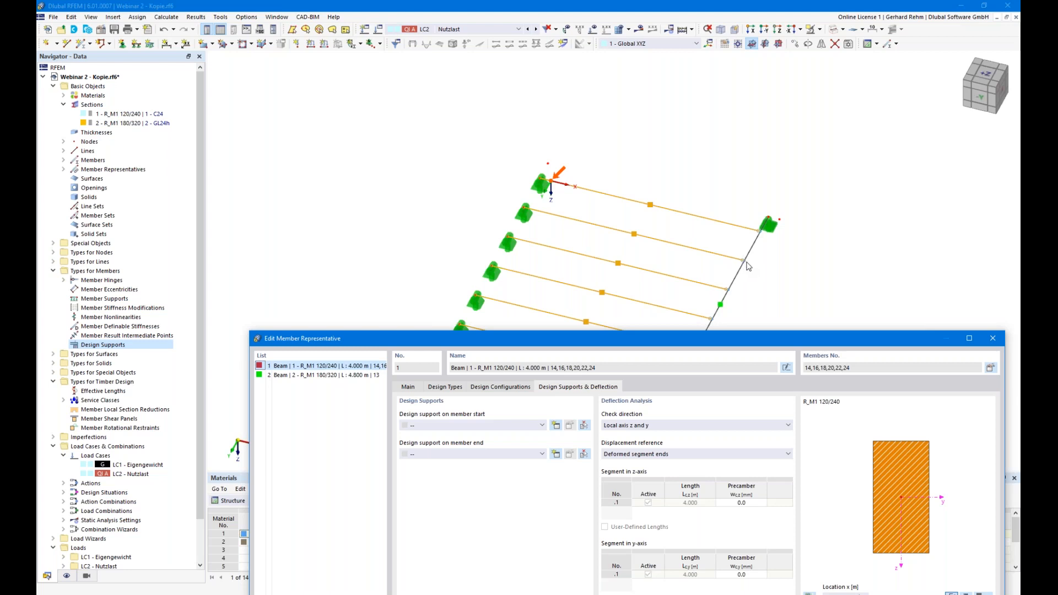
left_click_drag(703, 339, 668, 70)
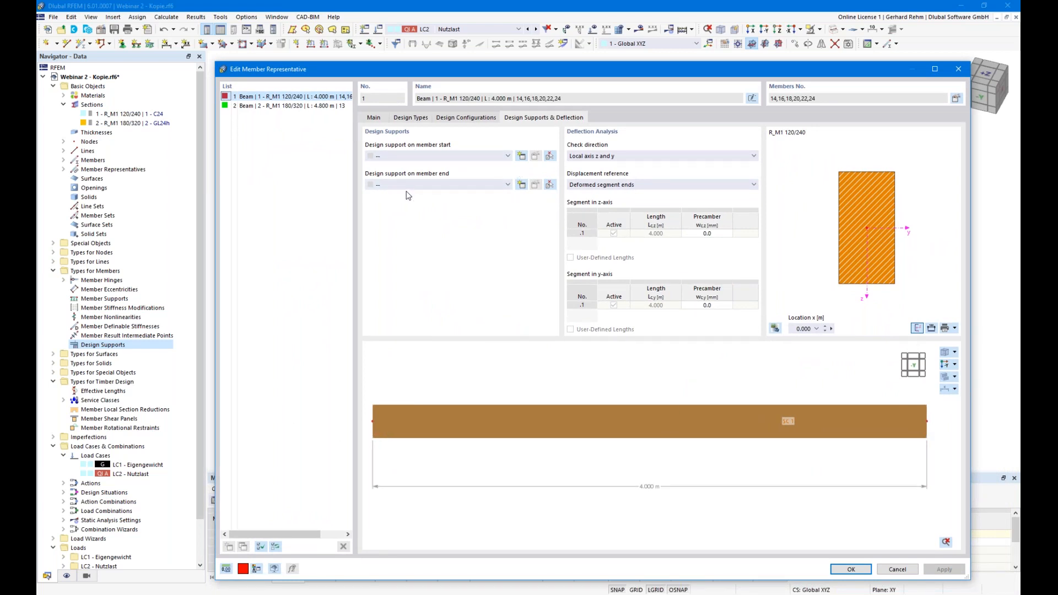
Step: Create a Timber design support for the member start with a direct support length of 60 mm in the z-axis
left_click(521, 156)
left_click(521, 175)
left_click(457, 207)
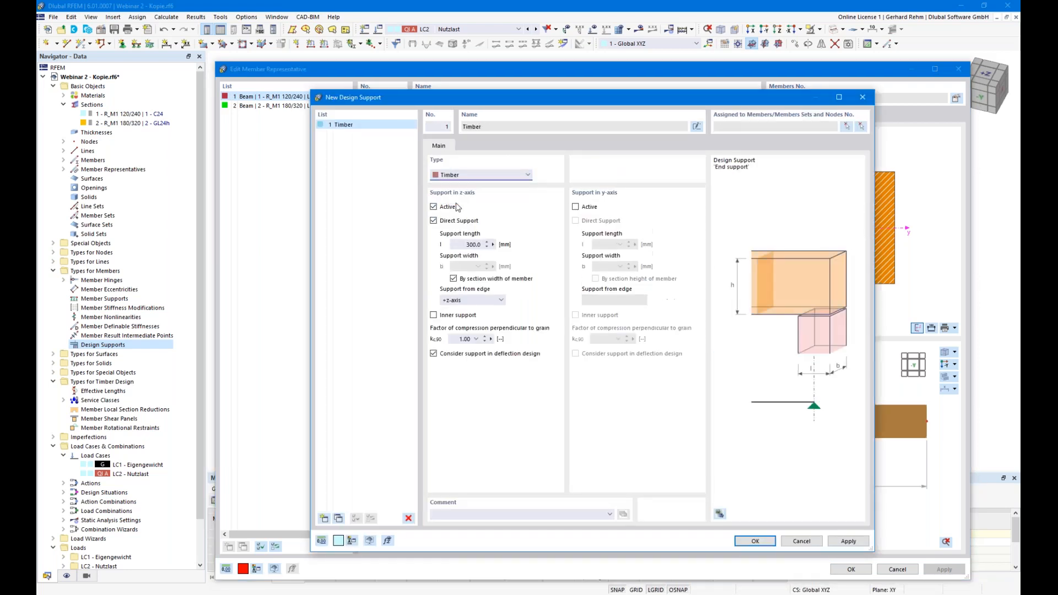
left_click_drag(456, 100, 542, 94)
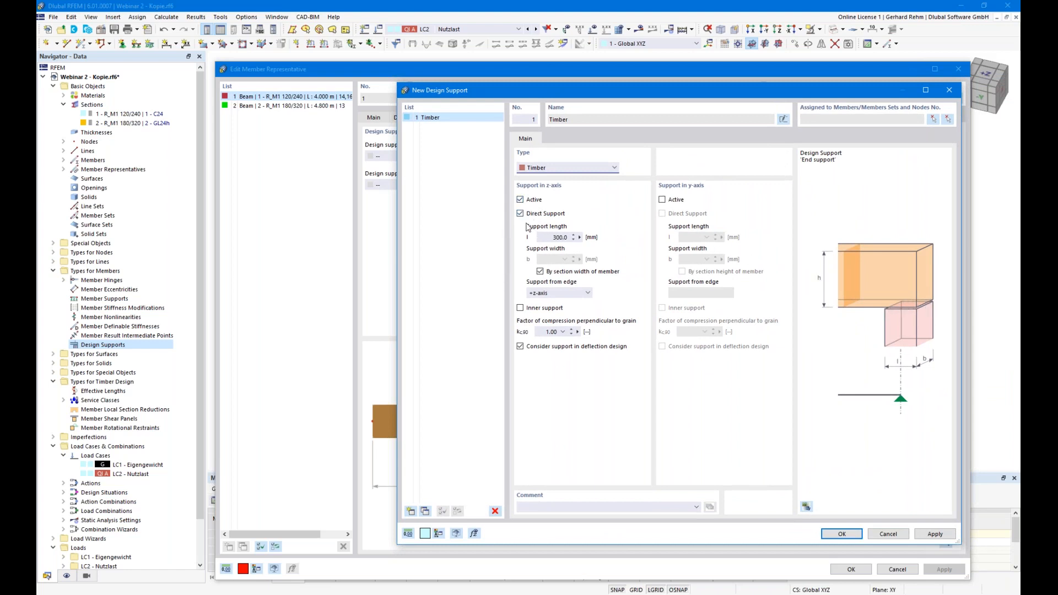
left_click(546, 238)
type("60")
Step: Set the support's factor of compression perpendicular to grain to 1.50, leaving it as an end support
left_click(521, 308)
left_click(521, 308)
left_click(550, 332)
left_click(562, 332)
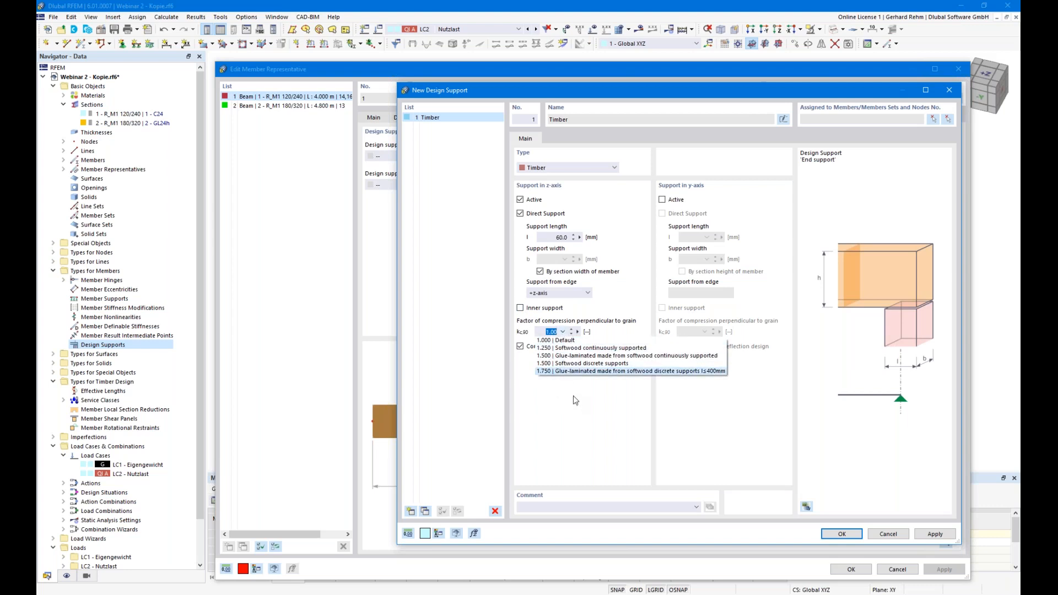
type("1,5")
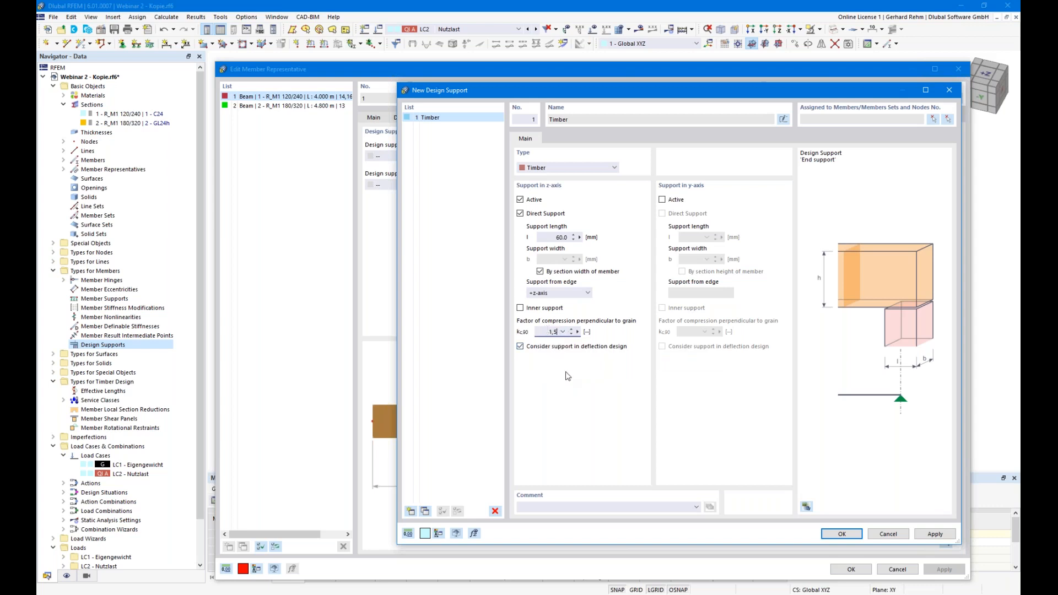
key("Tab")
Step: Name the design support "C24 60mm" and add a second design support to the list
left_click(782, 120)
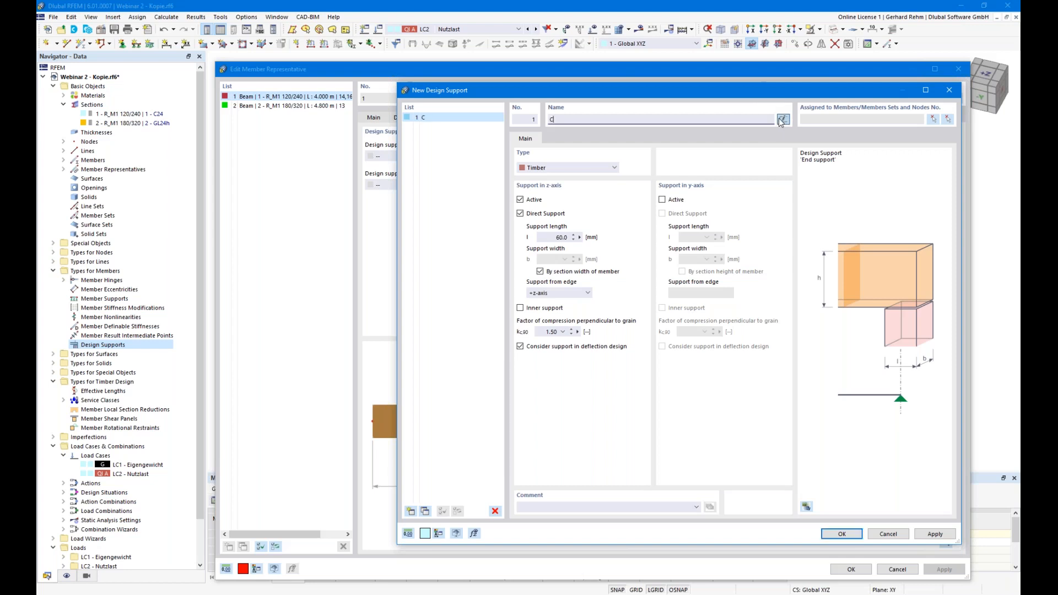
type("C24 60mm")
left_click(410, 511)
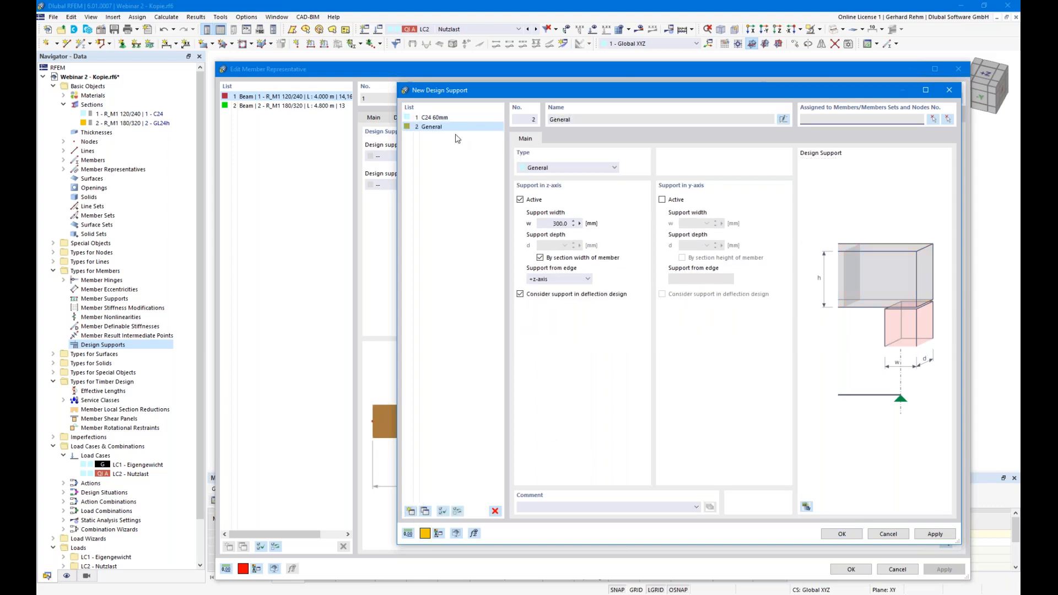
Step: Name the second design support "C24 180mm" and make it a Timber type support
left_click(783, 119)
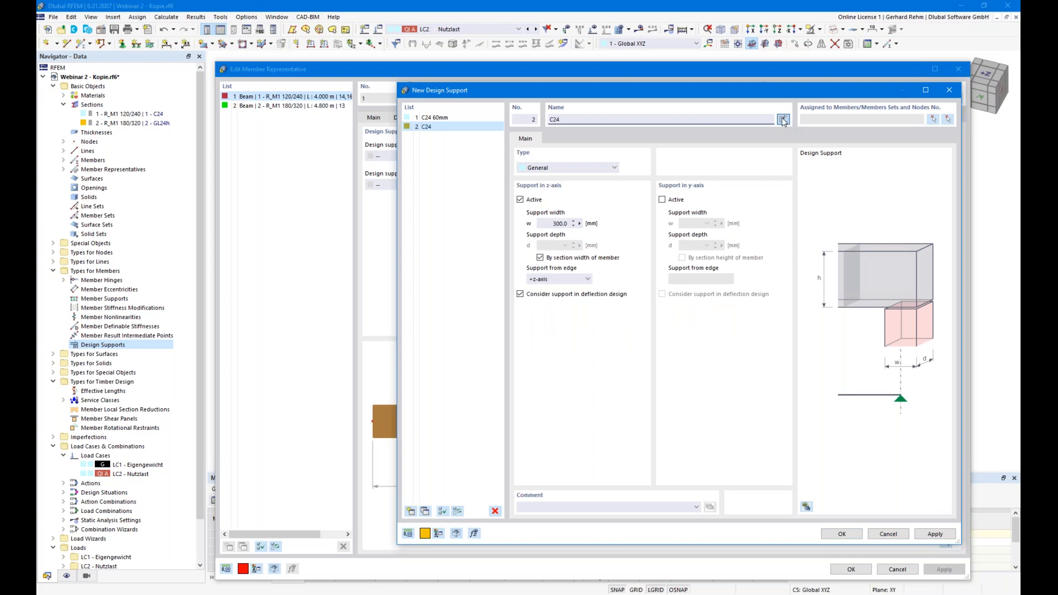
type("C24 180mm")
scroll(574, 170, "down", 2)
Step: Give the C24 180mm support a length of 180 mm and a factor of compression perpendicular to grain of 1.5
double_click(558, 237)
type("180")
double_click(551, 331)
type("1,5")
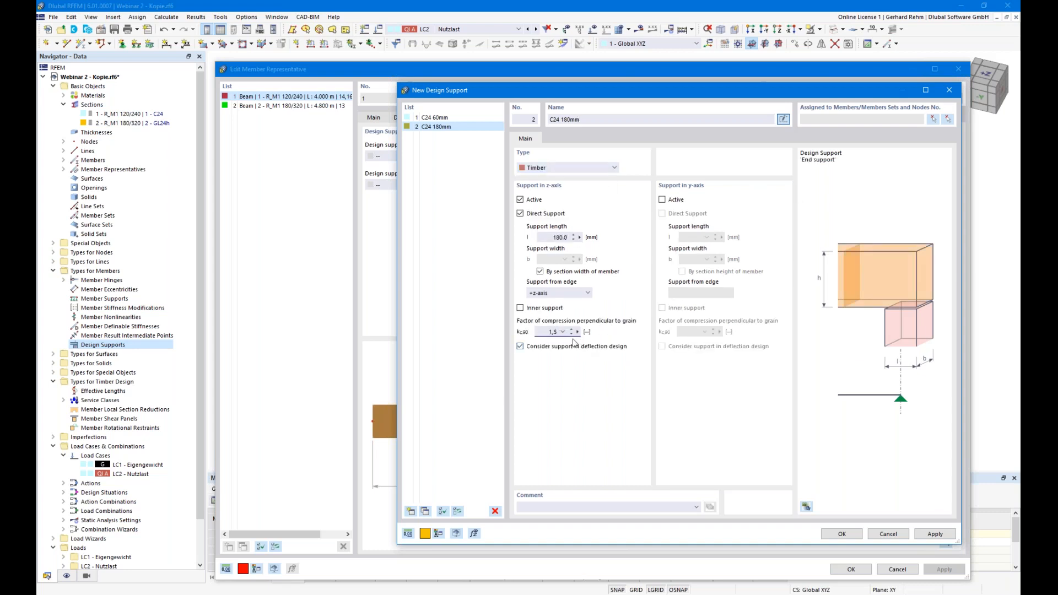
Step: Add a third design support named "GL 140mm" with the type Timber
left_click(411, 512)
left_click(782, 120)
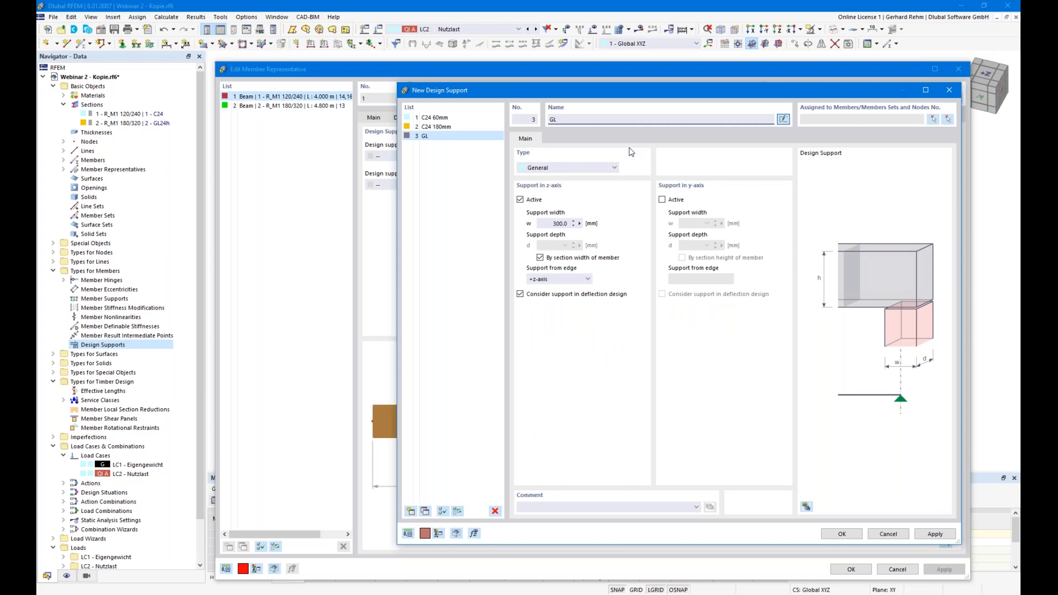
type("GL 140mm")
scroll(545, 165, "down", 1)
scroll(547, 168, "down", 1)
Step: Set the GL 140mm support's length to 140 mm and its factor of compression perpendicular to grain to 1.75
double_click(558, 237)
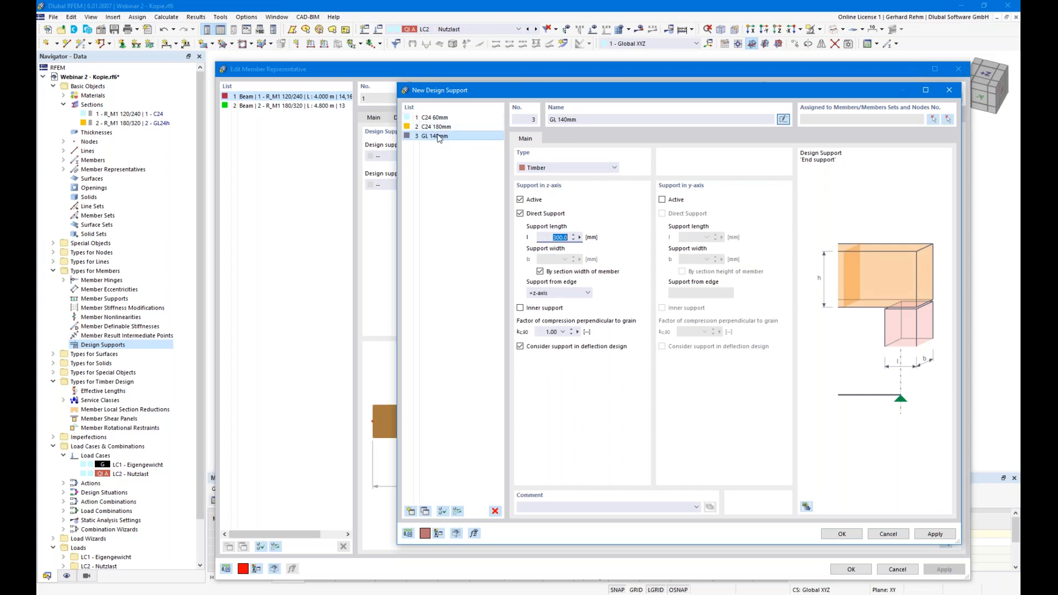
left_click_drag(467, 91, 500, 164)
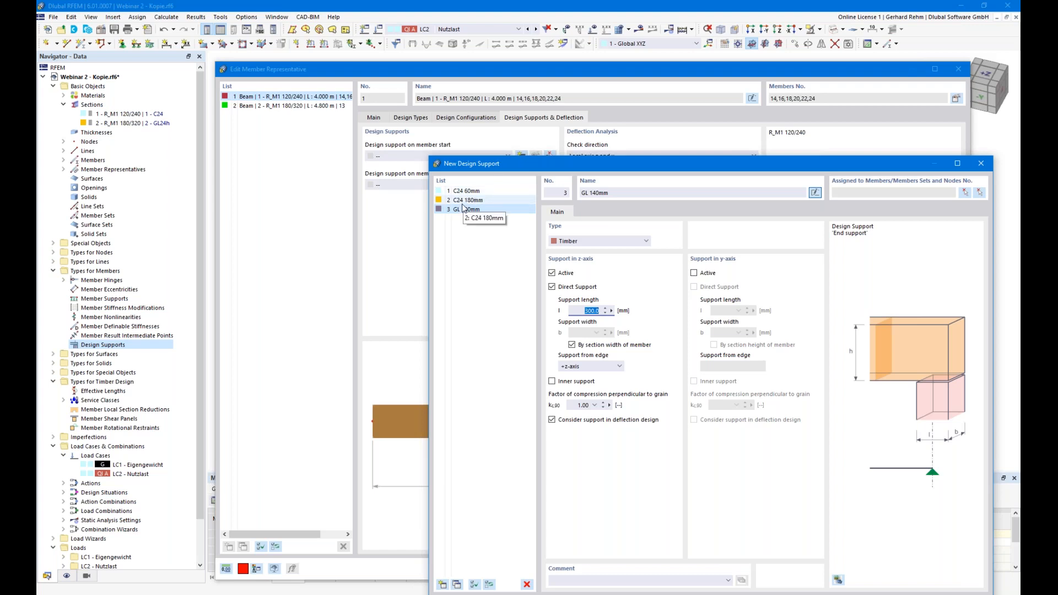
type("140")
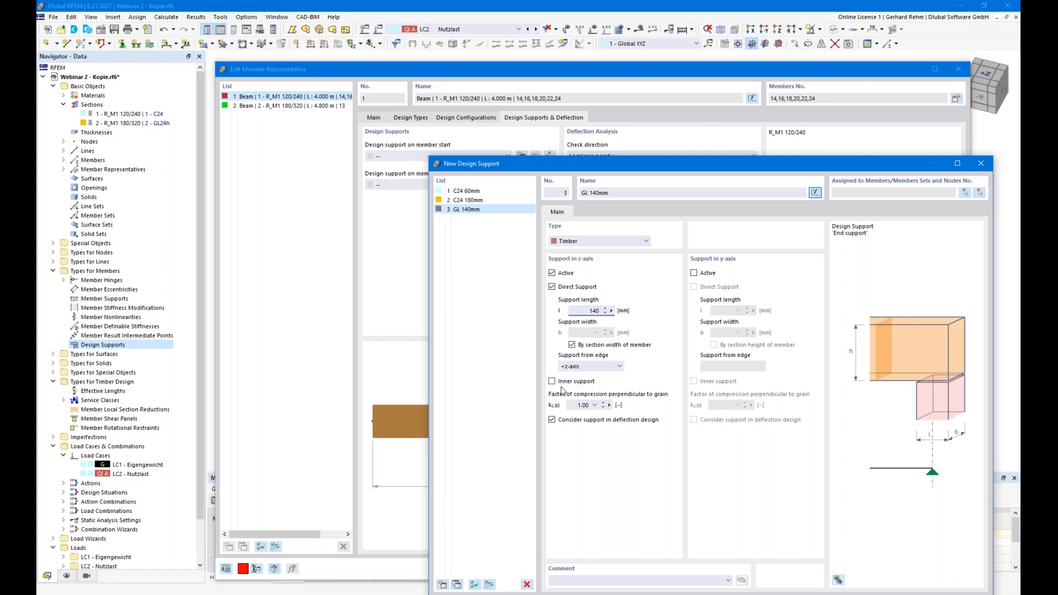
left_click(576, 405)
left_click_drag(549, 169, 519, 58)
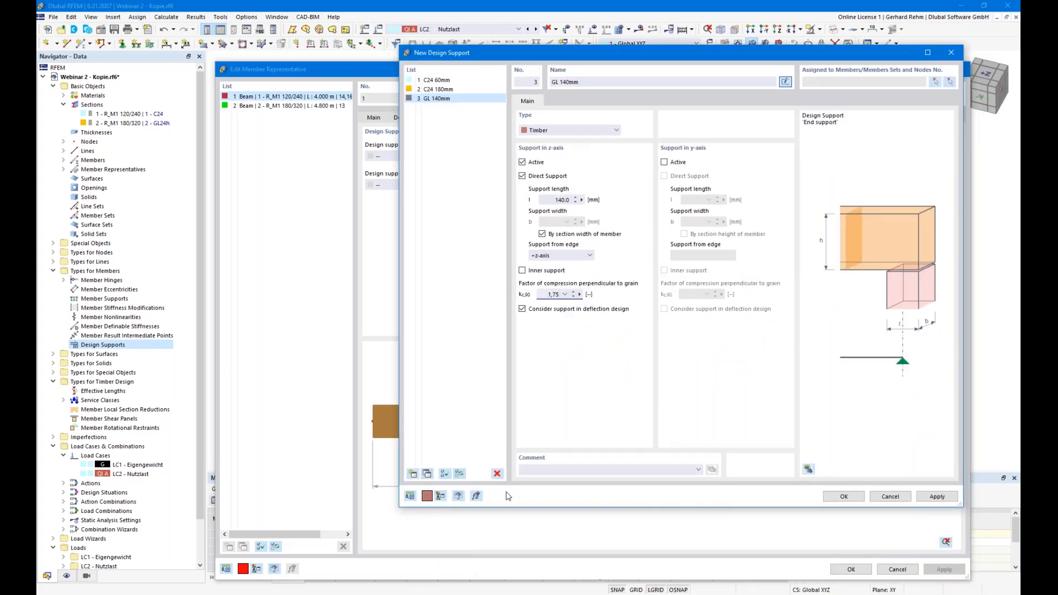
Step: Duplicate the GL 140mm support as "GL 180mm" with a support length of 180 mm
left_click(427, 473)
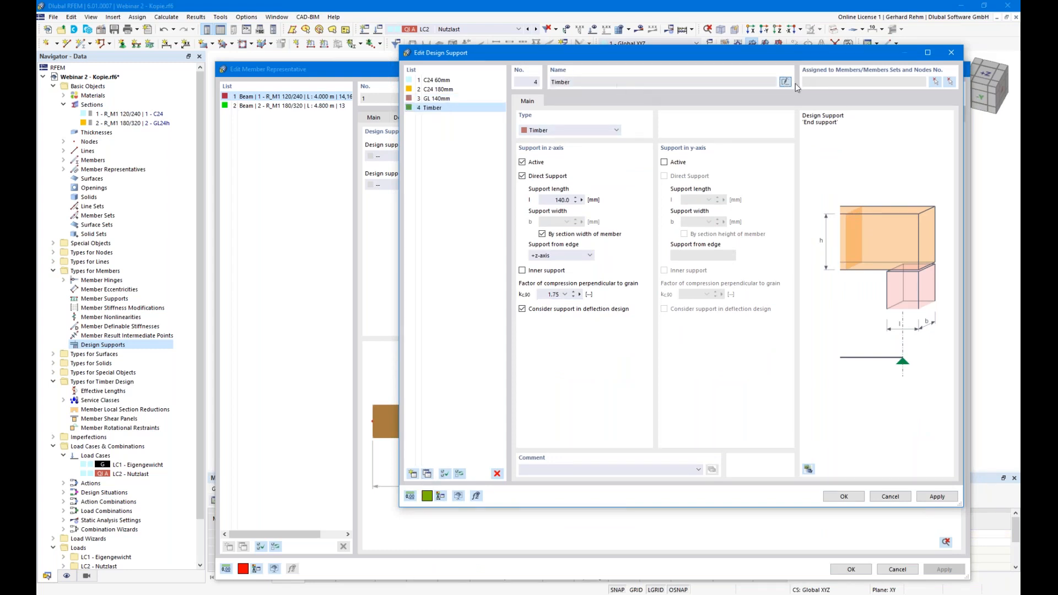
left_click(560, 81)
type("8")
left_click(544, 200)
type("1800")
key("BackSpace")
key("BackSpace")
Step: Make the GL 180mm support an inner support from the -z-axis edge and accept the new design supports
left_click(537, 257)
left_click(538, 273)
left_click(522, 270)
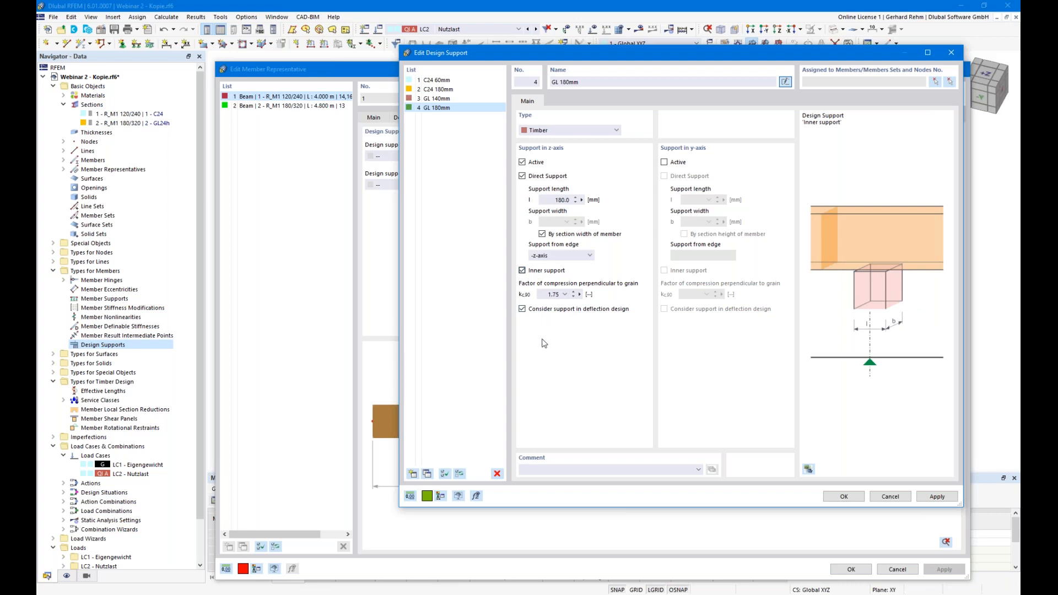
left_click(549, 295)
left_click(843, 497)
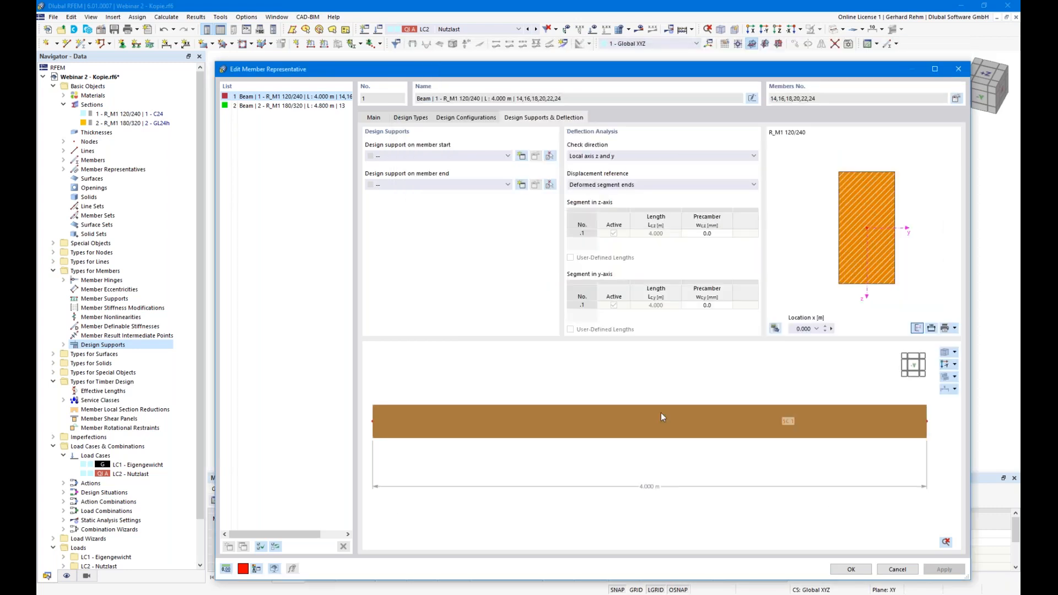
Step: Assign C24 60mm to the start and C24 180mm to the end of the R_M1 120/240 beams and inspect the supports in the preview
left_click(384, 159)
left_click(390, 174)
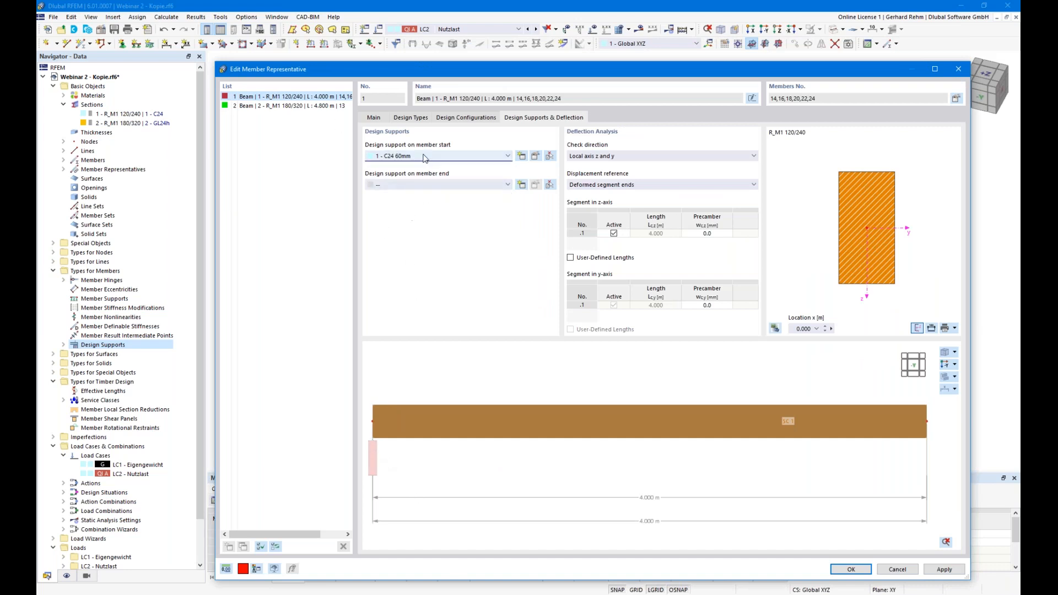
left_click(425, 185)
left_click(408, 210)
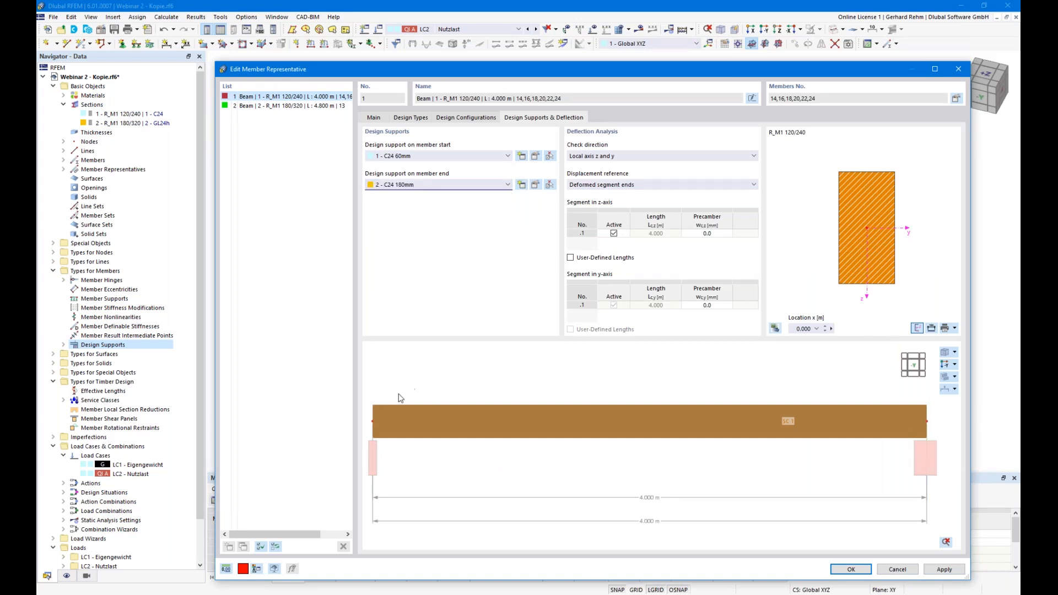
middle_click_drag(478, 444, 357, 438)
middle_click_drag(715, 465, 653, 458)
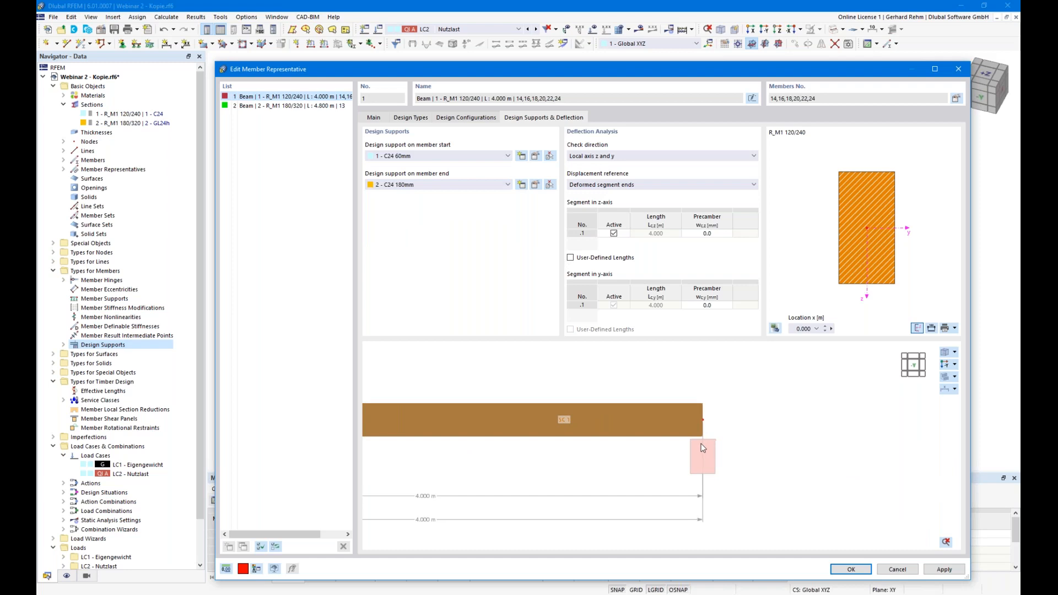
scroll(694, 399, "up", 3)
scroll(665, 408, "down", 1)
middle_click_drag(665, 409, 705, 427)
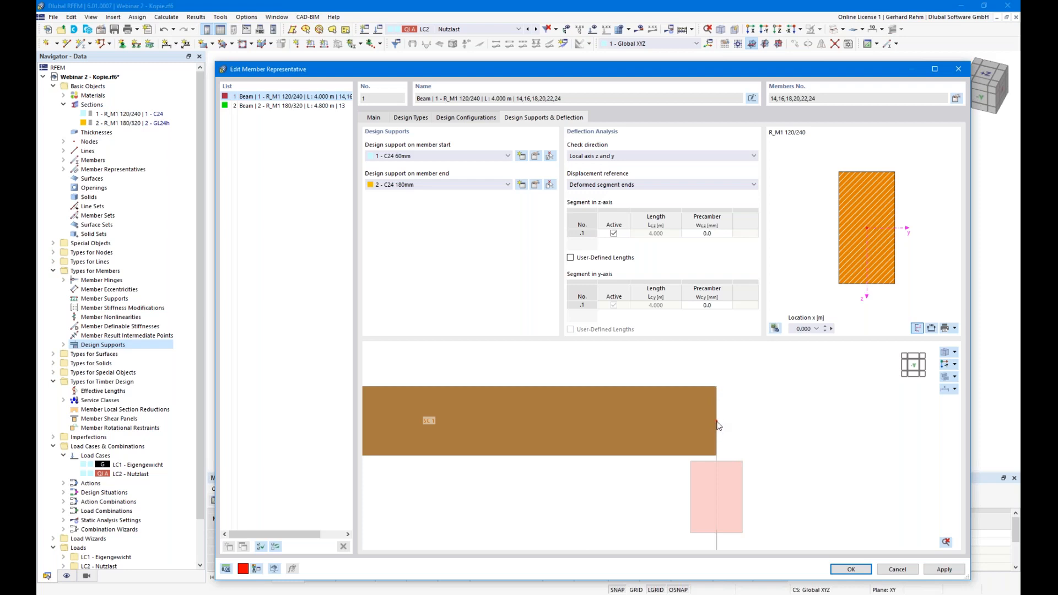
scroll(717, 425, "down", 1)
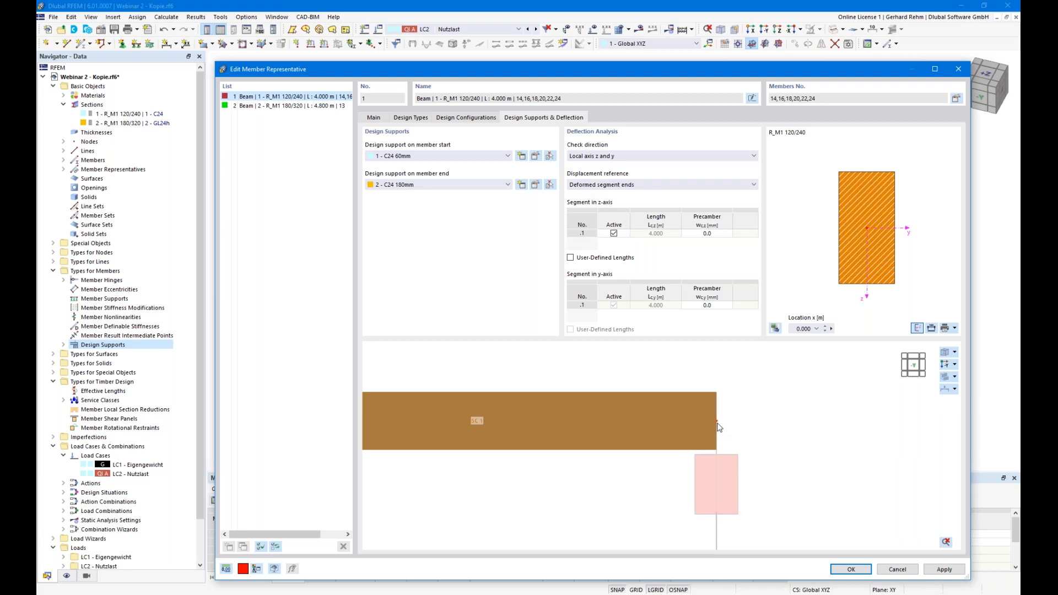
Step: Restrict the deflection check direction of the R_M1 120/240 beams to local axis z and apply the member representative's settings
left_click(375, 118)
left_click(564, 118)
left_click(588, 158)
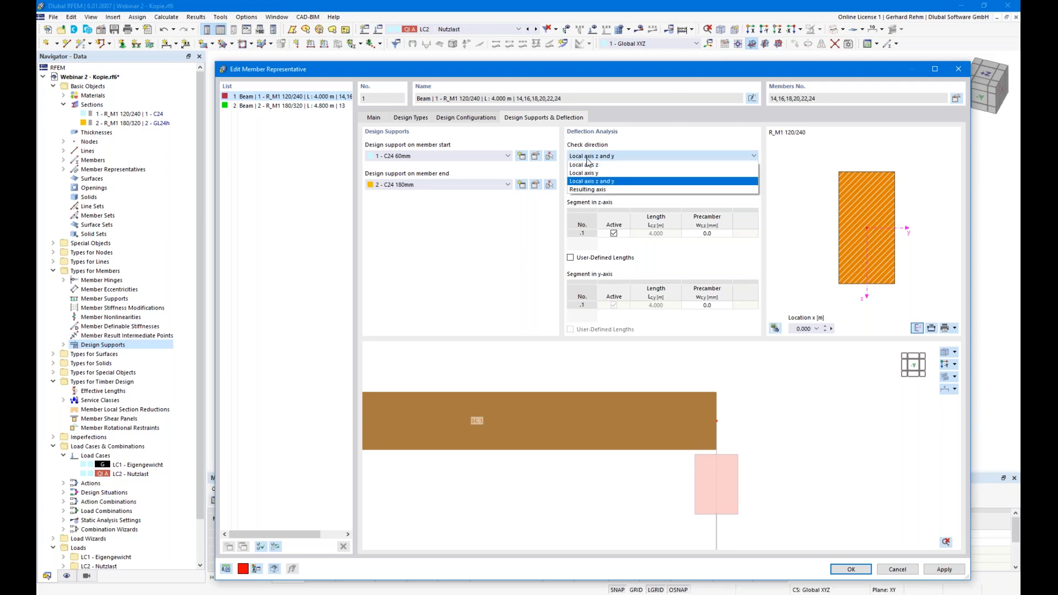
left_click(587, 165)
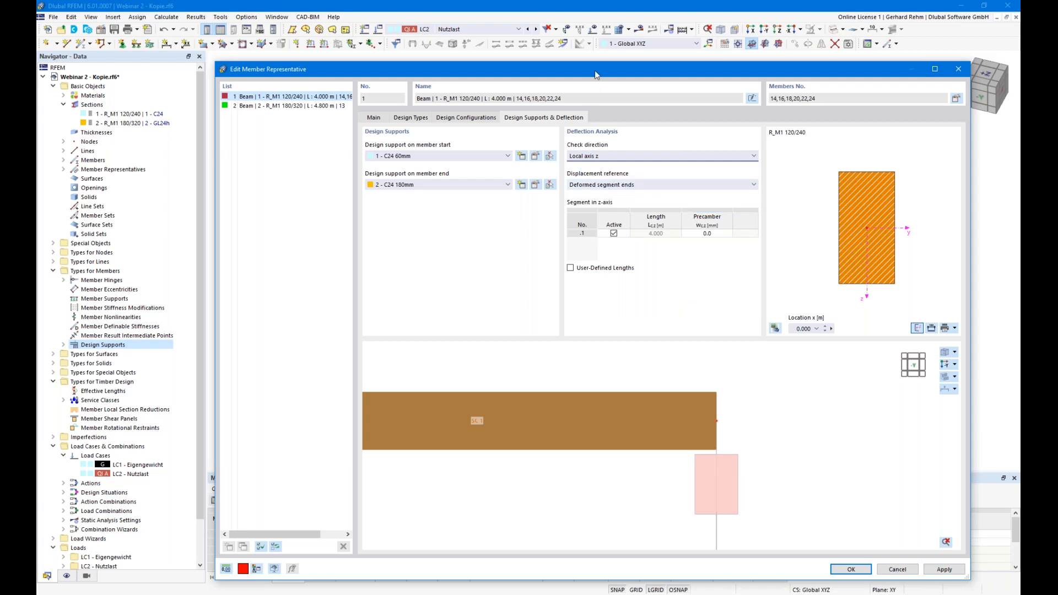
left_click_drag(594, 71, 617, 404)
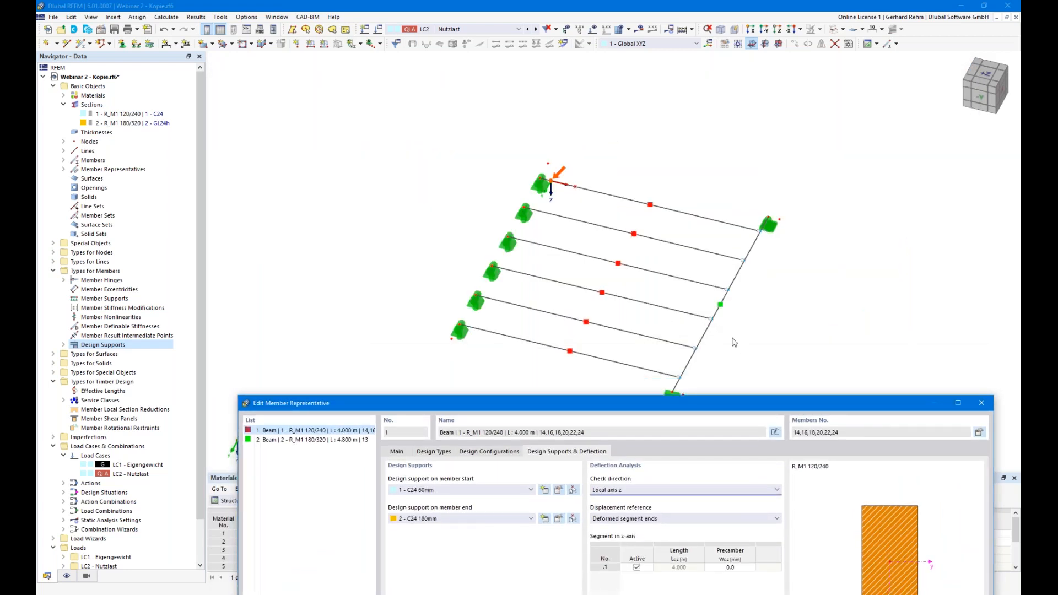
left_click_drag(672, 402, 653, 116)
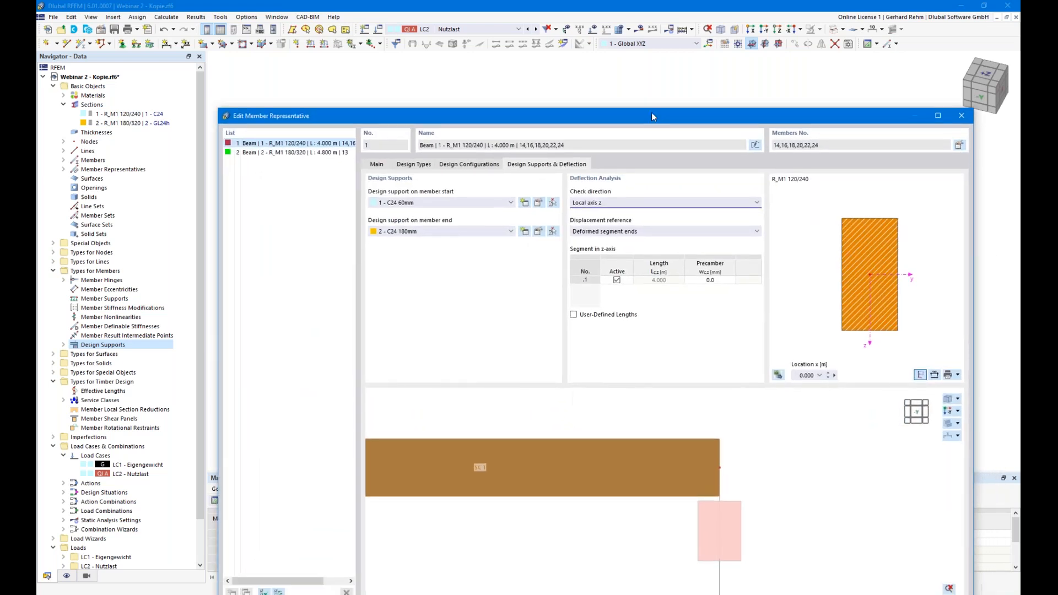
left_click_drag(651, 112, 647, 28)
left_click(846, 529)
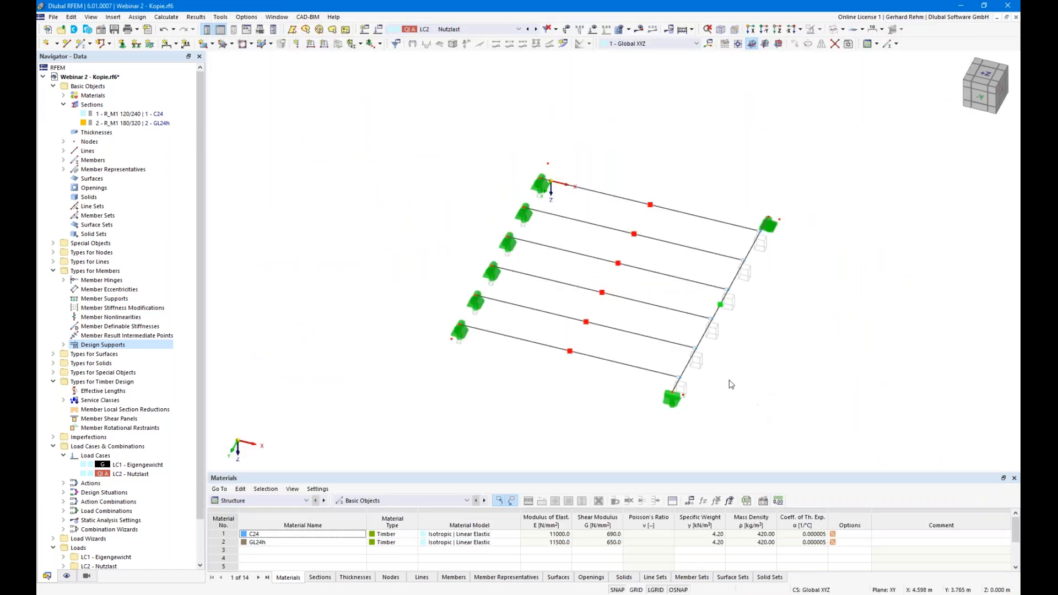
Step: Assign the GL 140mm design support to both the start and end of the R_M1 180/320 beam, member 13
middle_click_drag(746, 395, 667, 367, "ctrl")
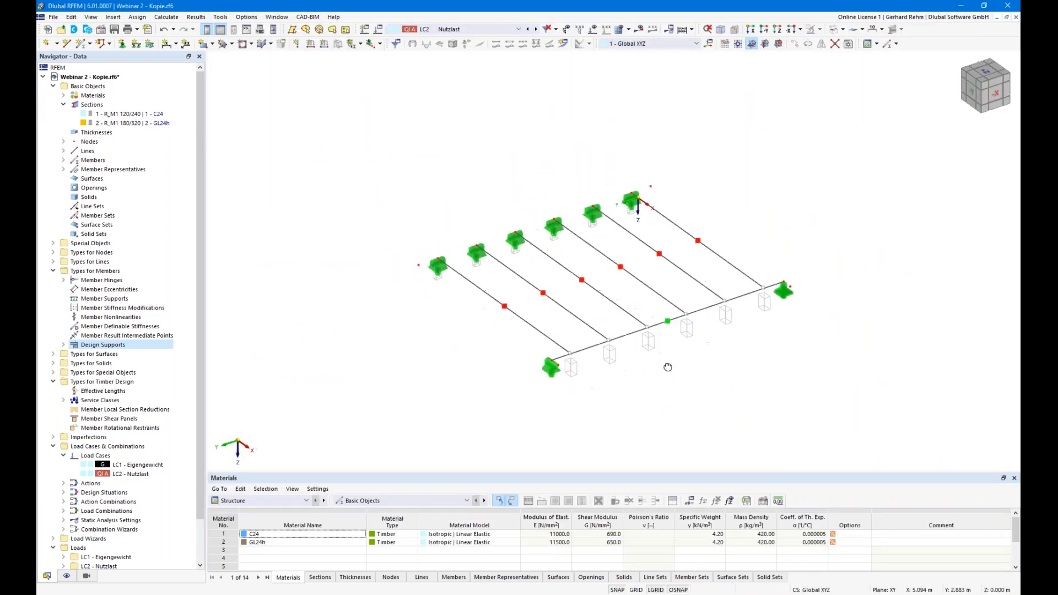
double_click(590, 352)
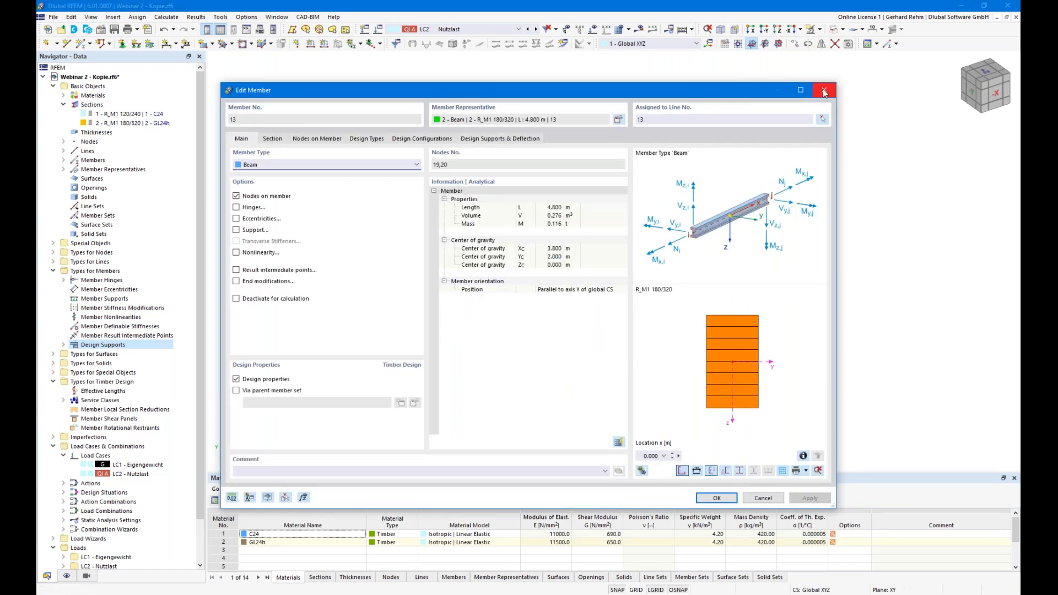
left_click(502, 139)
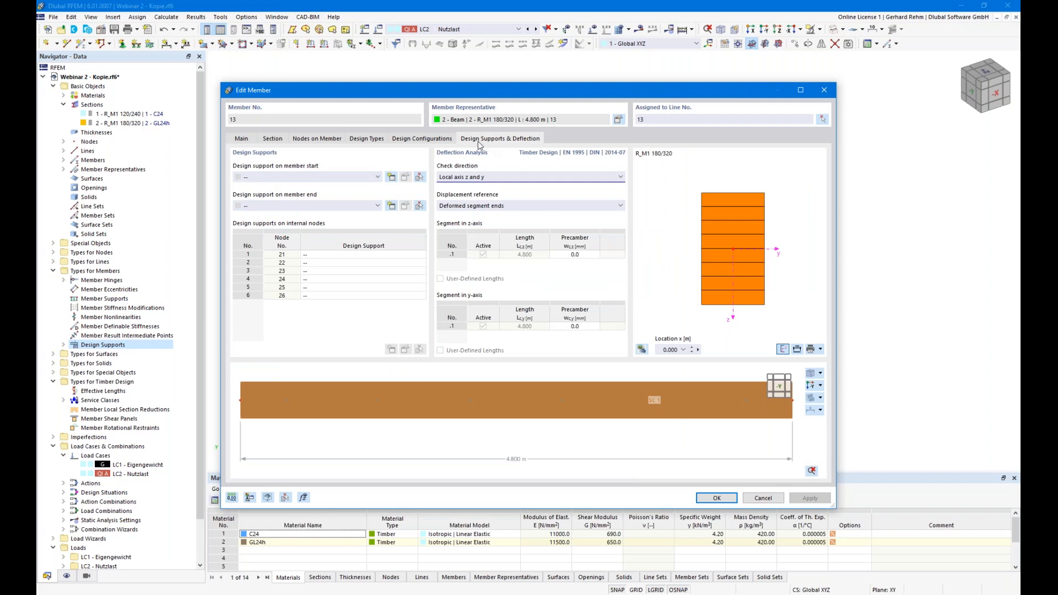
left_click(297, 177)
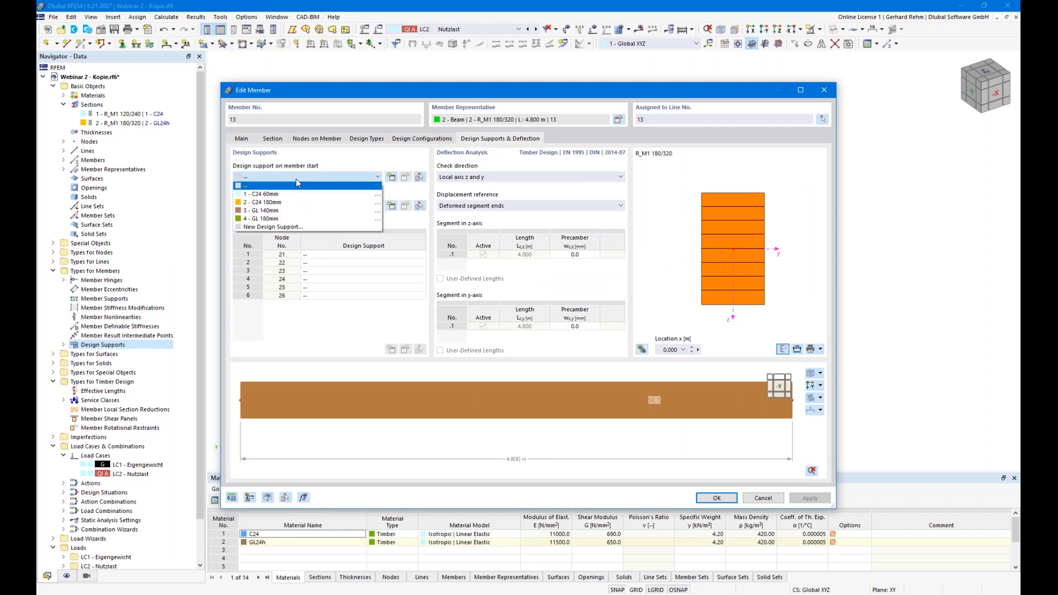
left_click(259, 211)
left_click(262, 207)
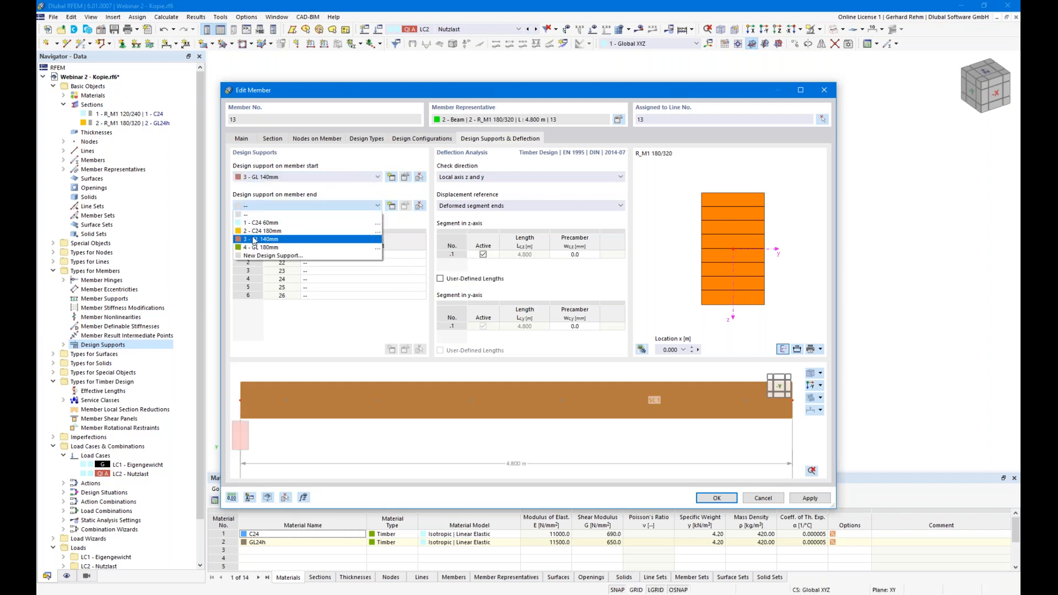
left_click(255, 241)
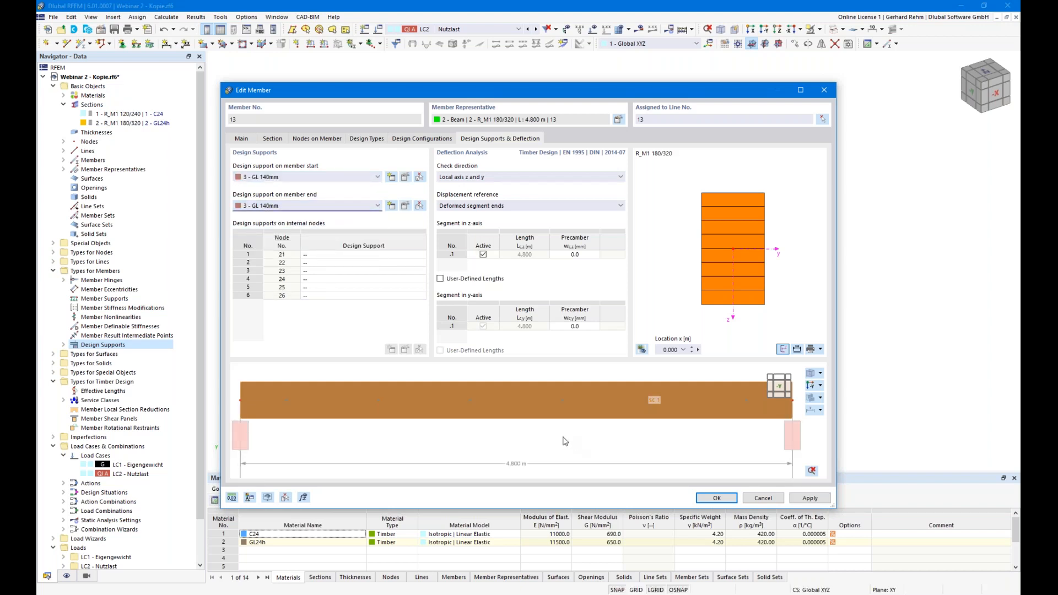
scroll(248, 422, "up", 2)
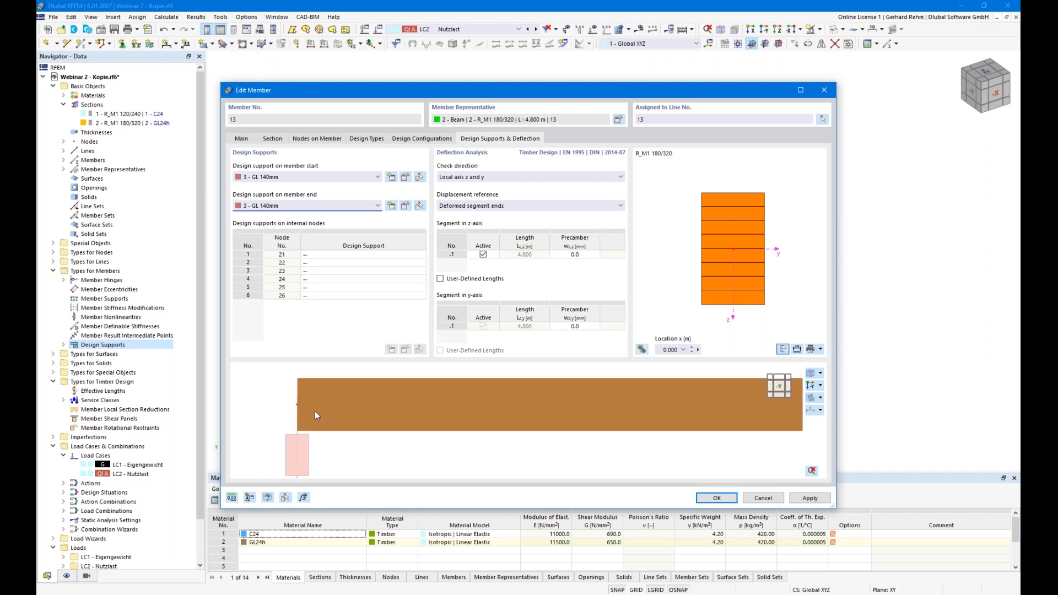
scroll(315, 414, "up", 1)
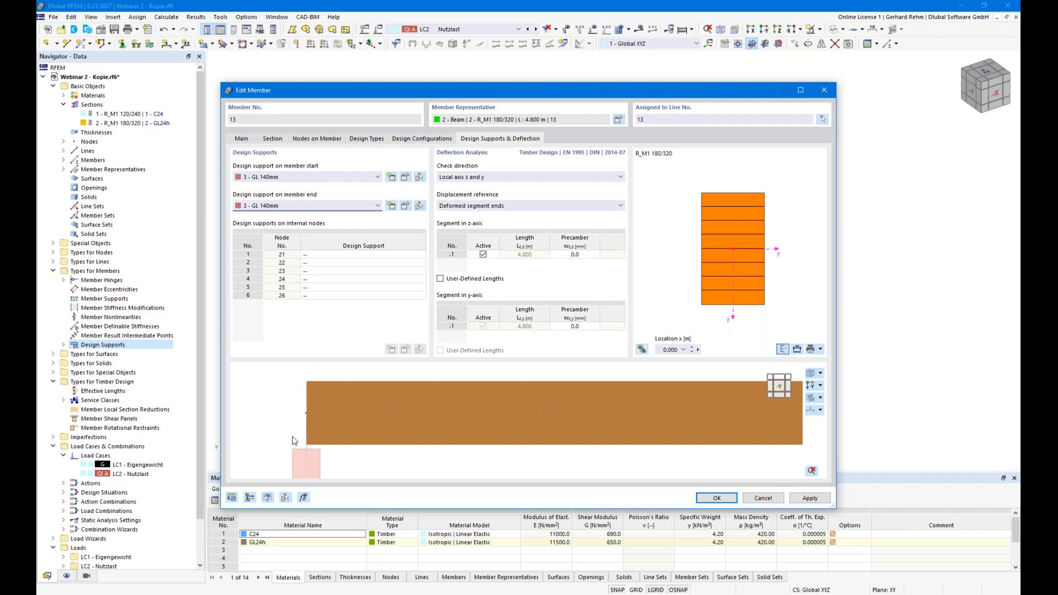
Step: Enable end modifications for member 13 and extend both its start and end by 0.070 m to the outer support edges
left_click(270, 139)
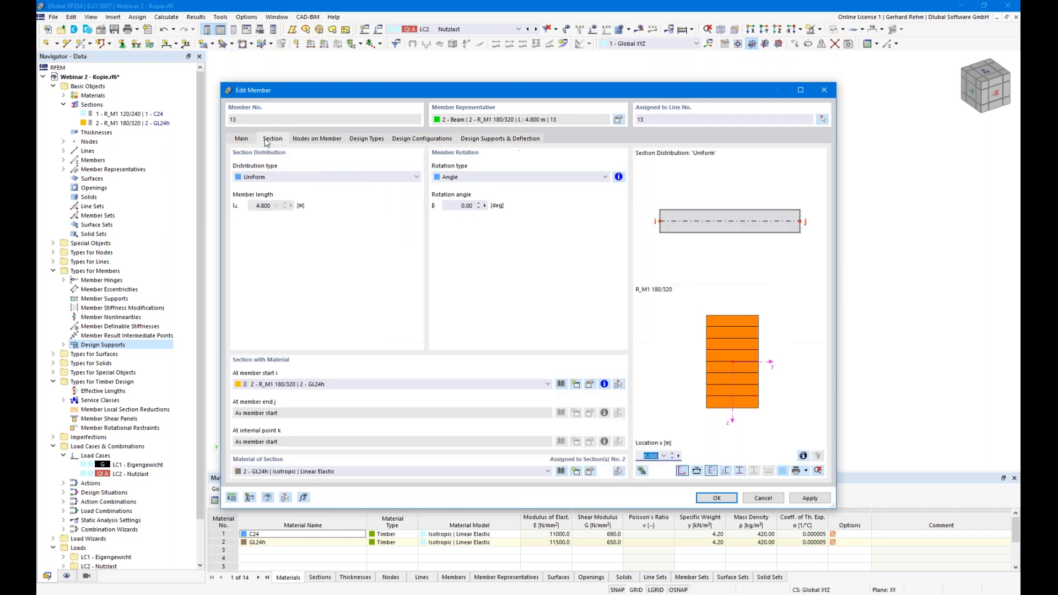
left_click(242, 139)
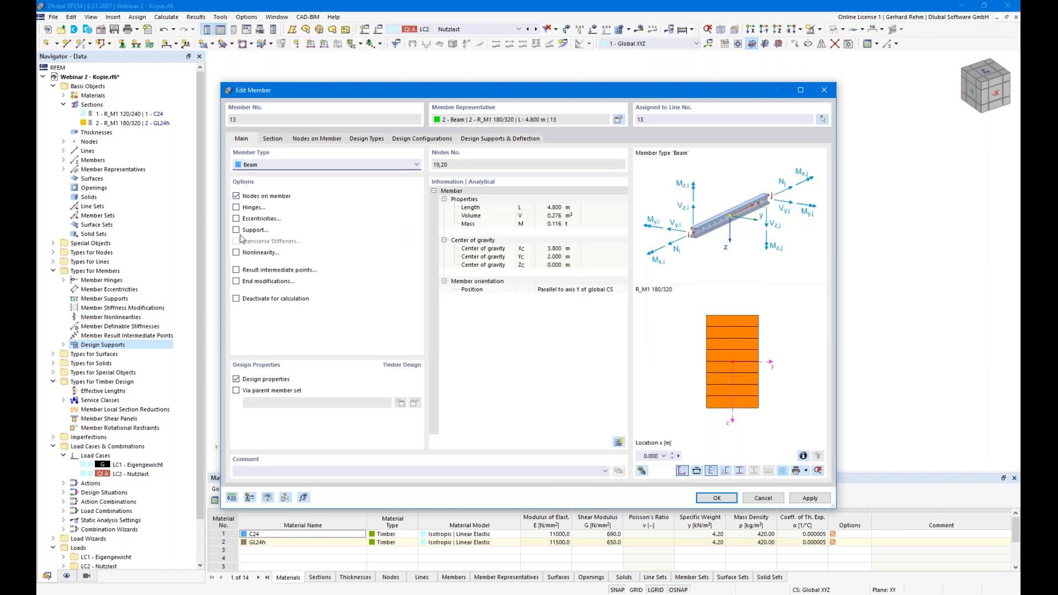
left_click(237, 281)
left_click(358, 139)
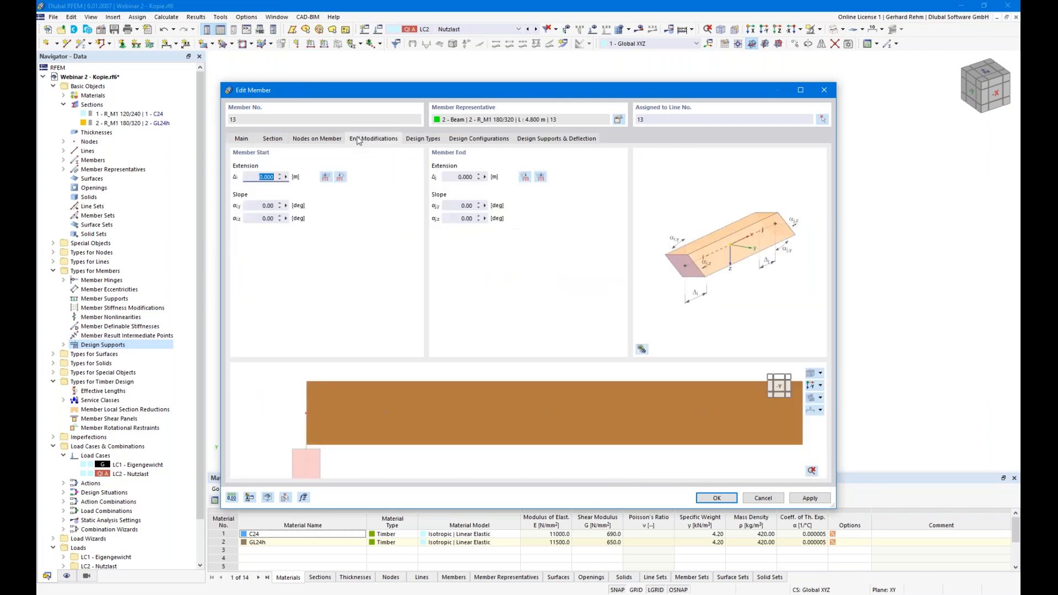
left_click(327, 177)
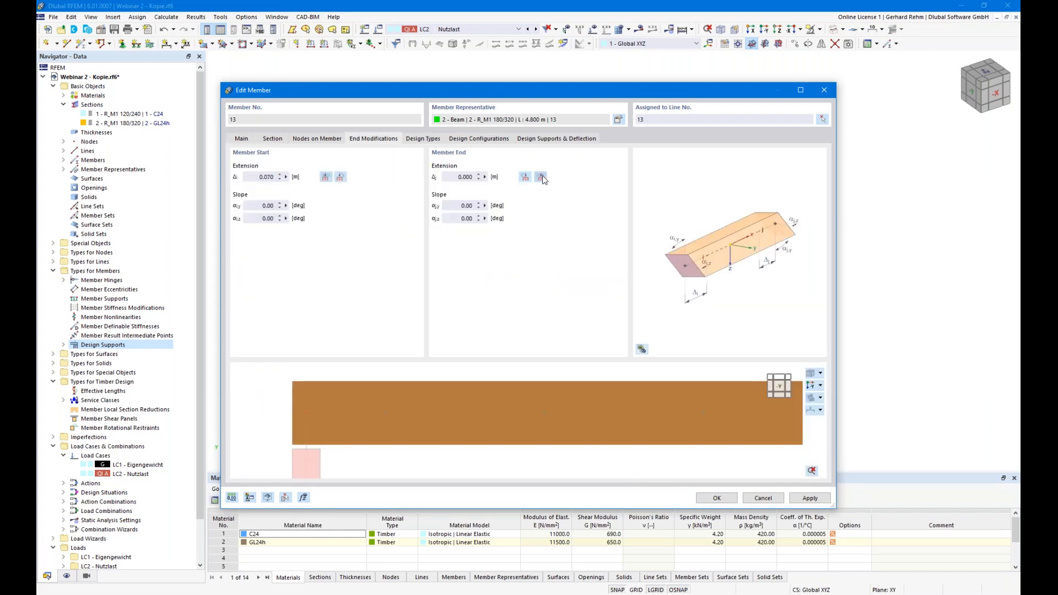
scroll(461, 420, "down", 1)
middle_click_drag(448, 430, 382, 386)
scroll(598, 429, "down", 3)
mouse_move(612, 416)
middle_mouse_down()
mouse_move(491, 433)
mouse_move(618, 408)
middle_mouse_up()
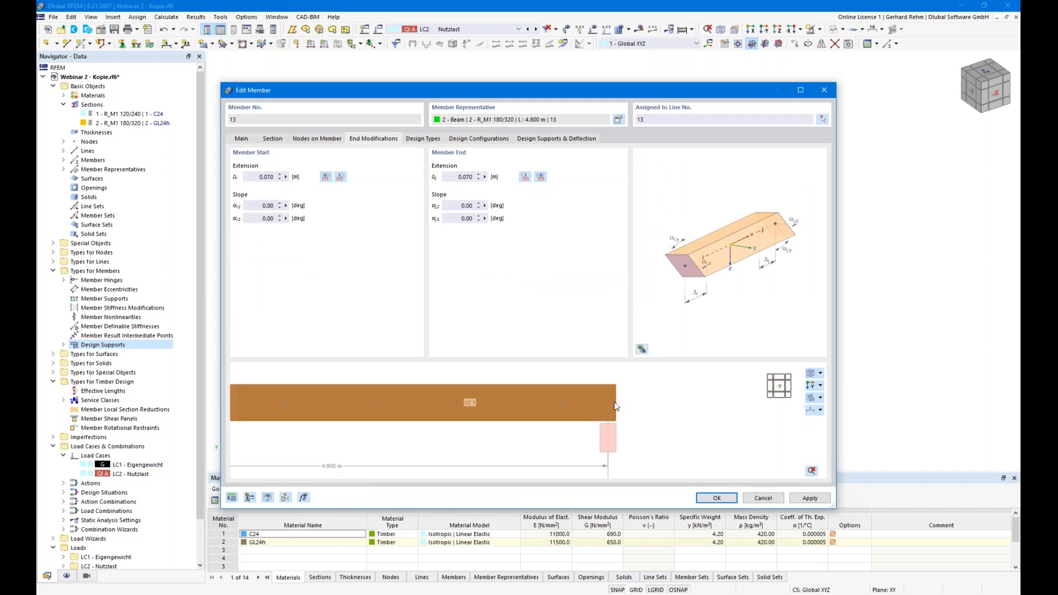
scroll(616, 406, "up", 2)
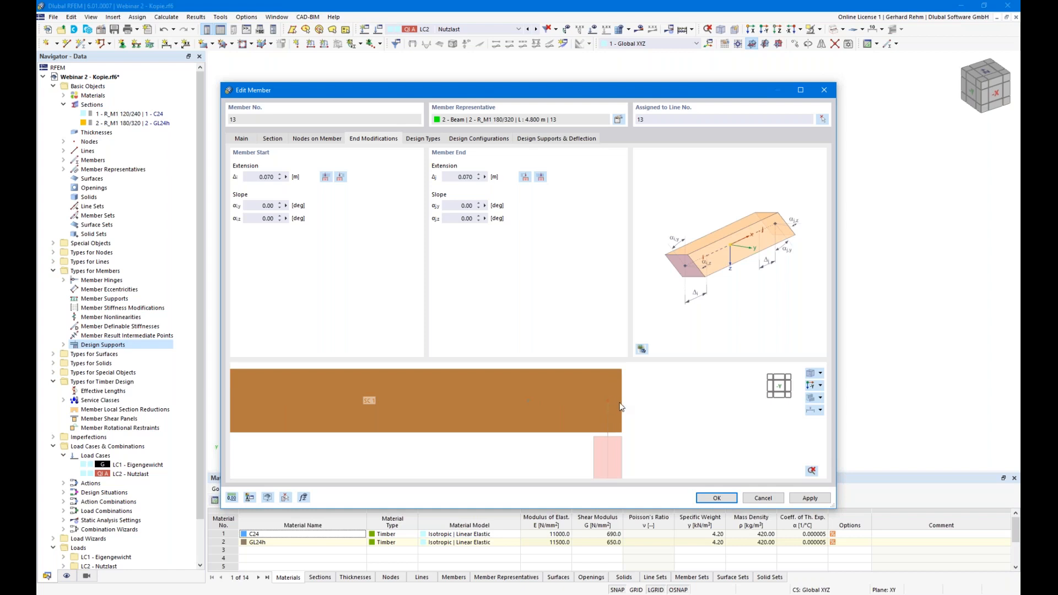
scroll(583, 423, "down", 3)
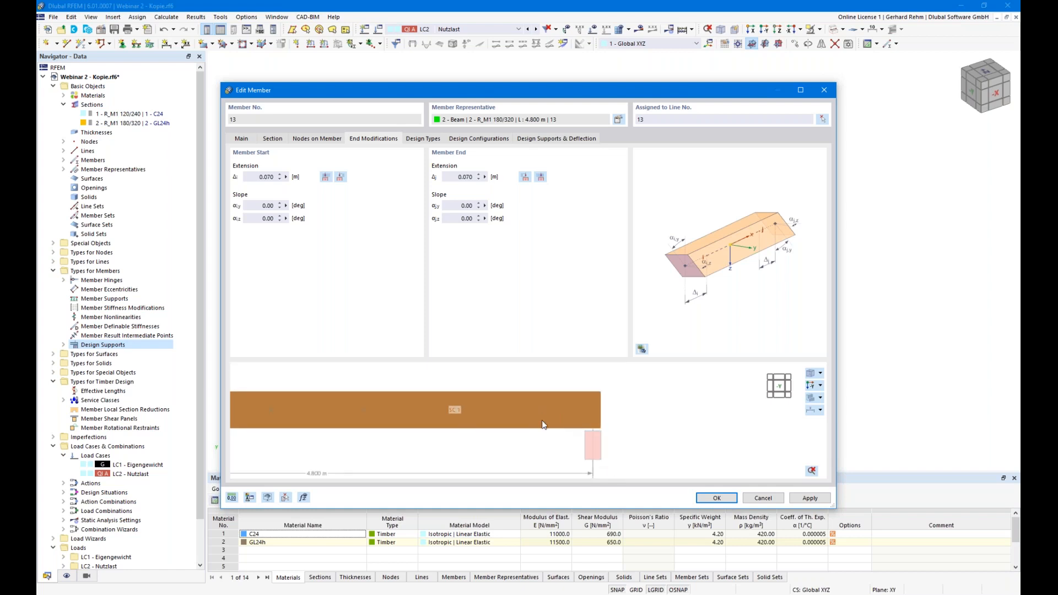
Step: Turn off end modifications for member 13 and switch the design supports preview to a line display with node and member numbers
left_click(245, 139)
left_click(270, 281)
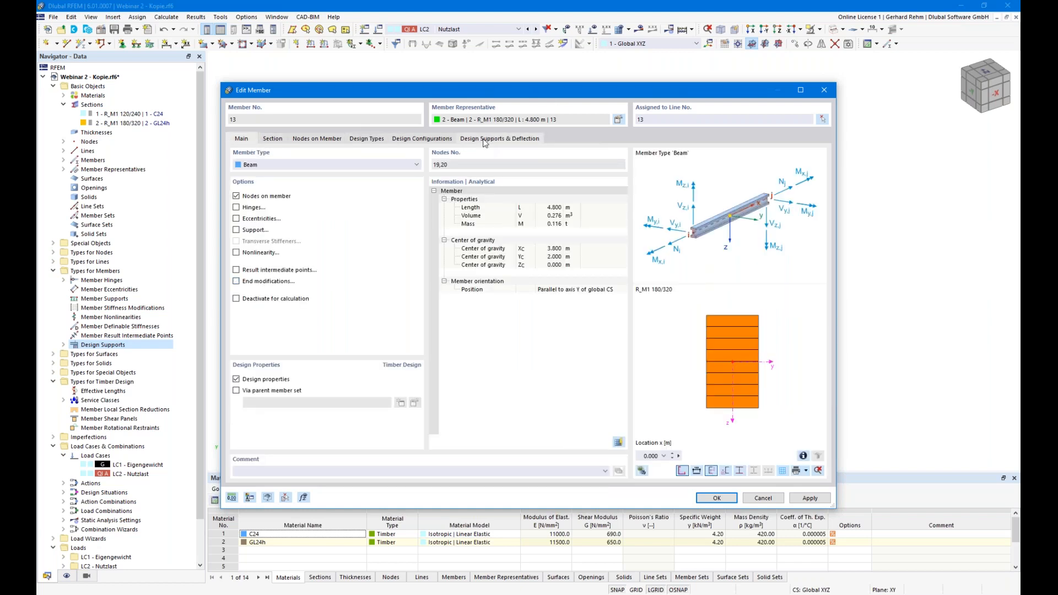
left_click(499, 138)
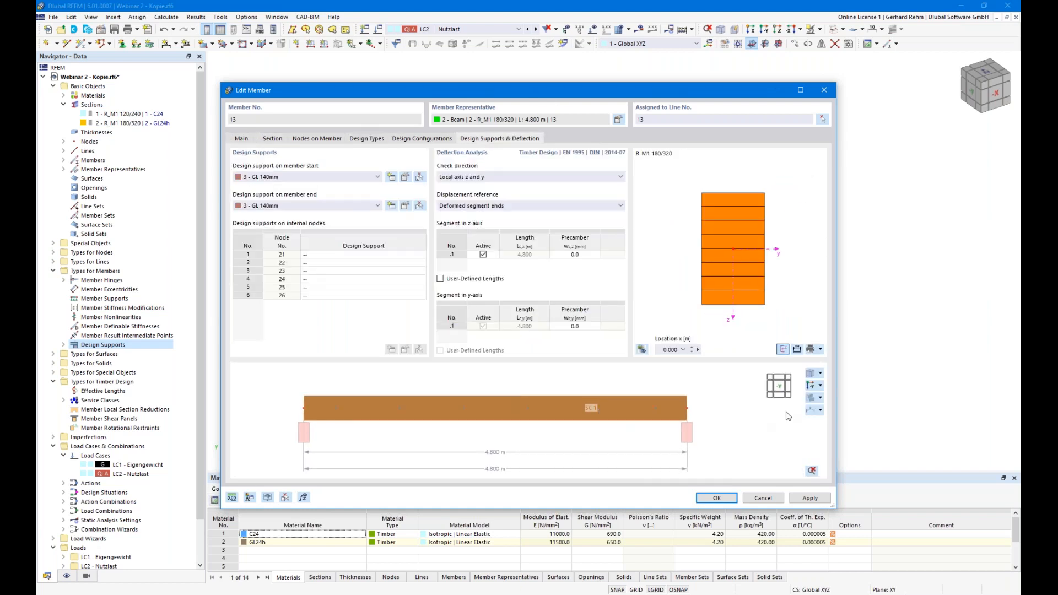
left_click(812, 410)
left_click(815, 411)
left_click(837, 420)
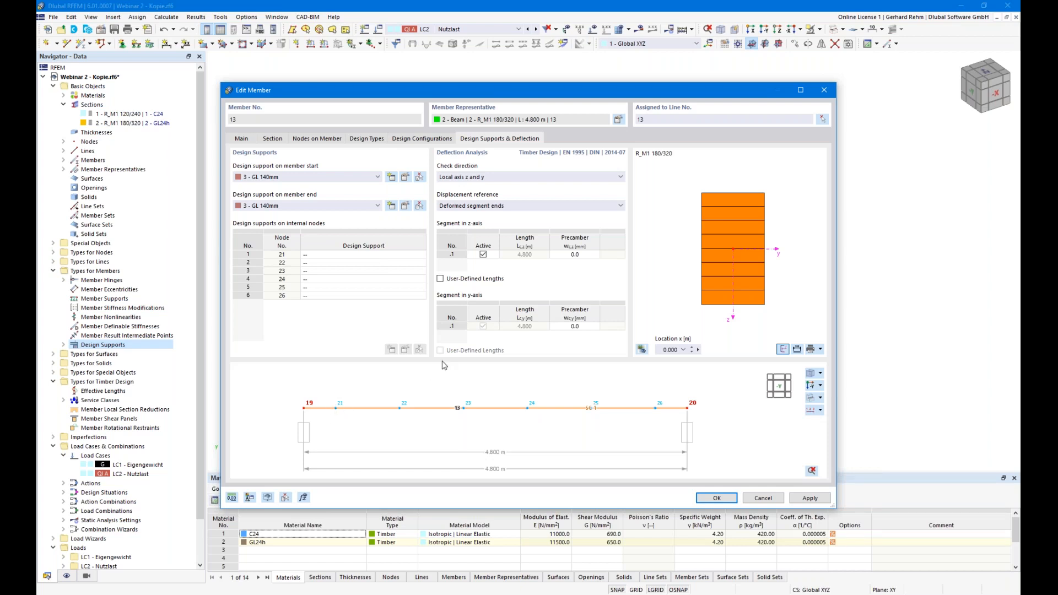
Step: Assign the GL 180mm design support to all six internal nodes, 21 to 26, of member 13
left_click(364, 254)
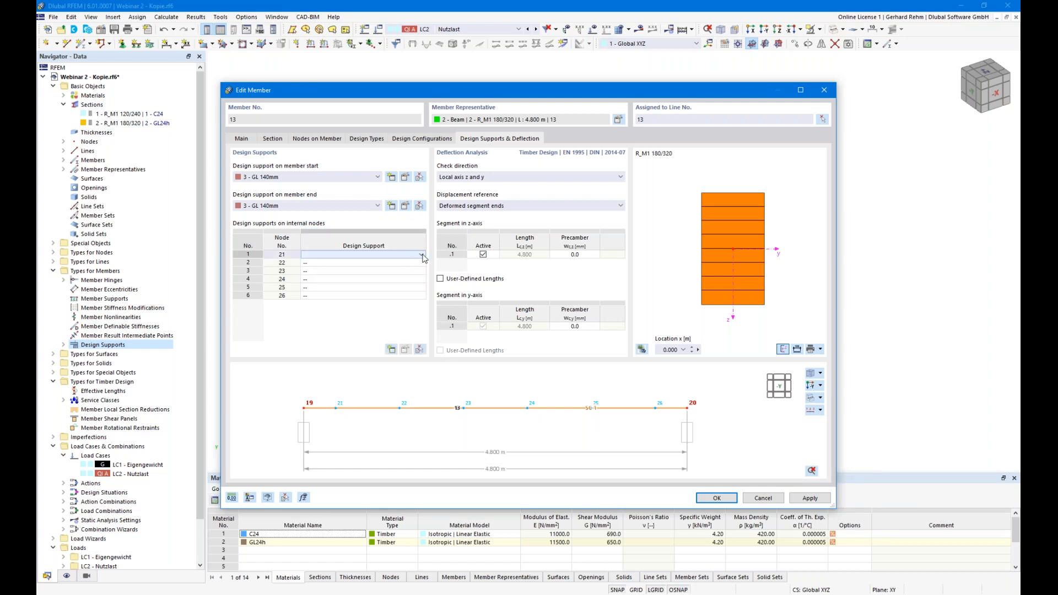
left_click(420, 254)
left_click(347, 297)
left_click(320, 263)
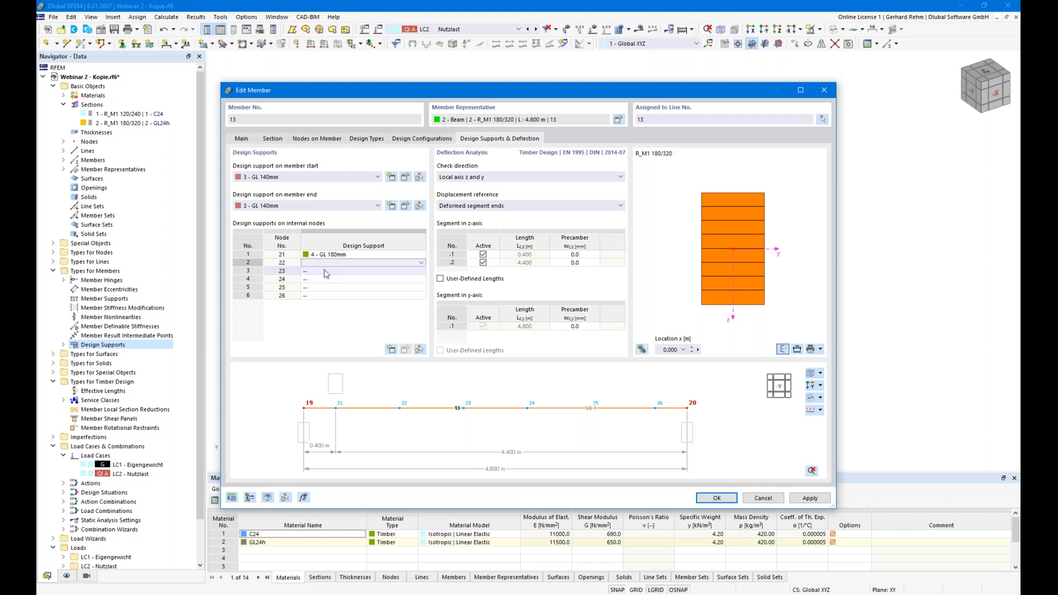
left_click(324, 272)
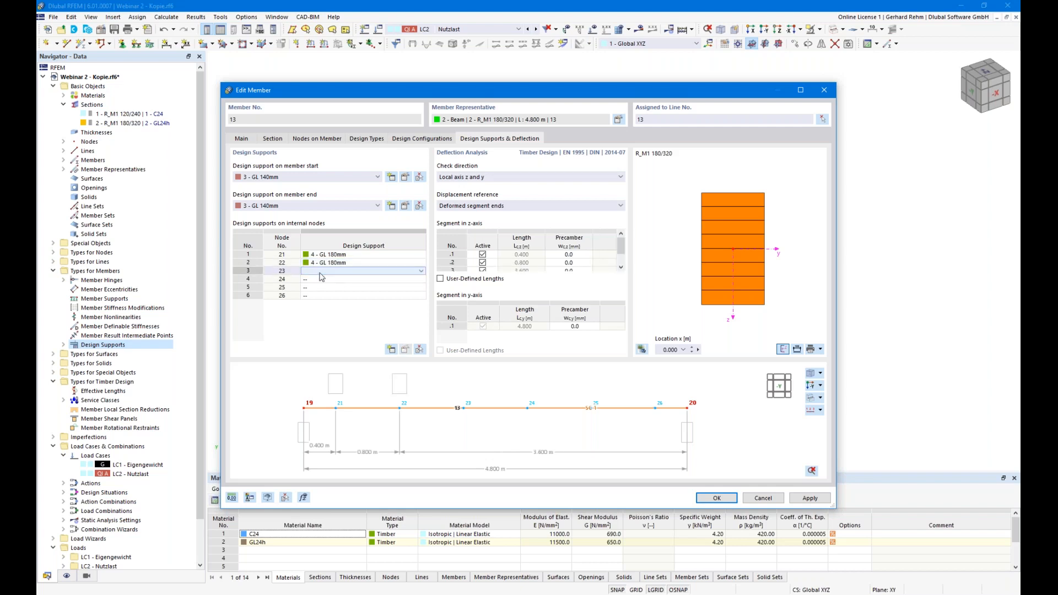
type("4")
key("Return")
type("4")
key("Return")
type("4")
key("Return")
type("4")
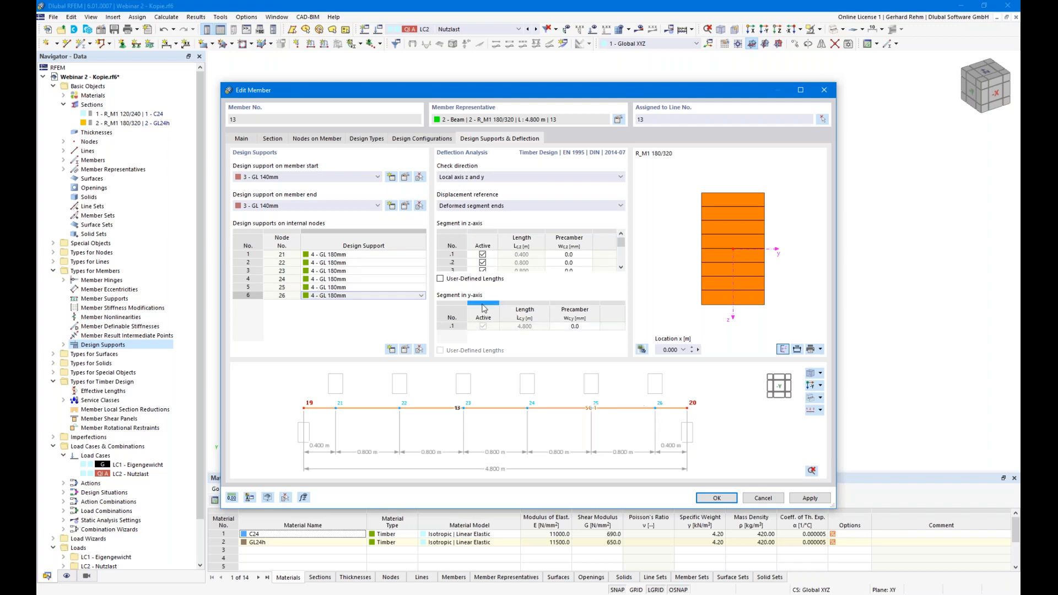
Step: Restrict member 13's deflection check direction to local axis z and review its z-axis segments
left_click(462, 180)
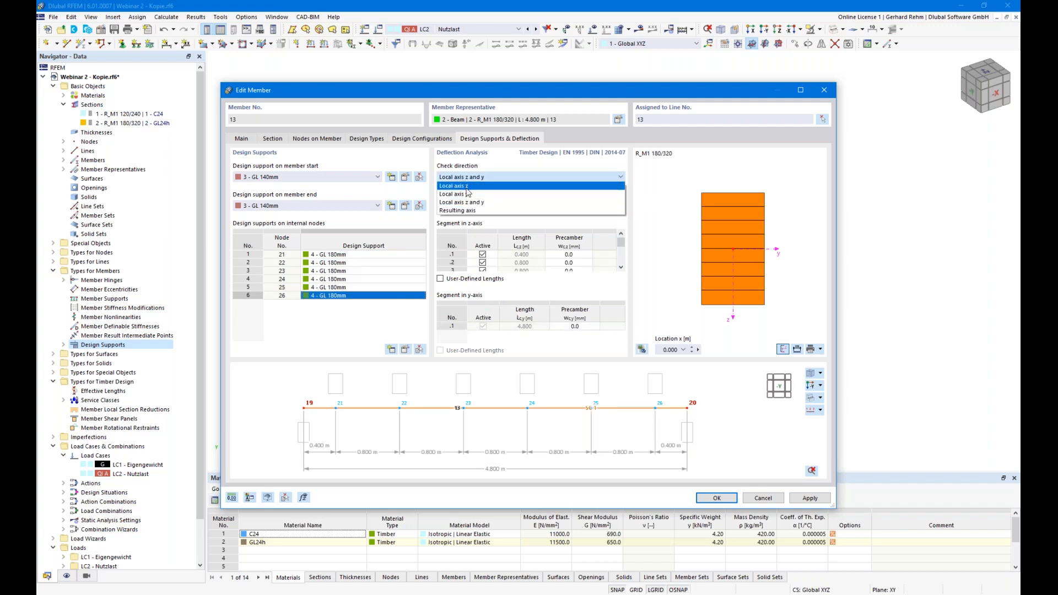
left_click(469, 193)
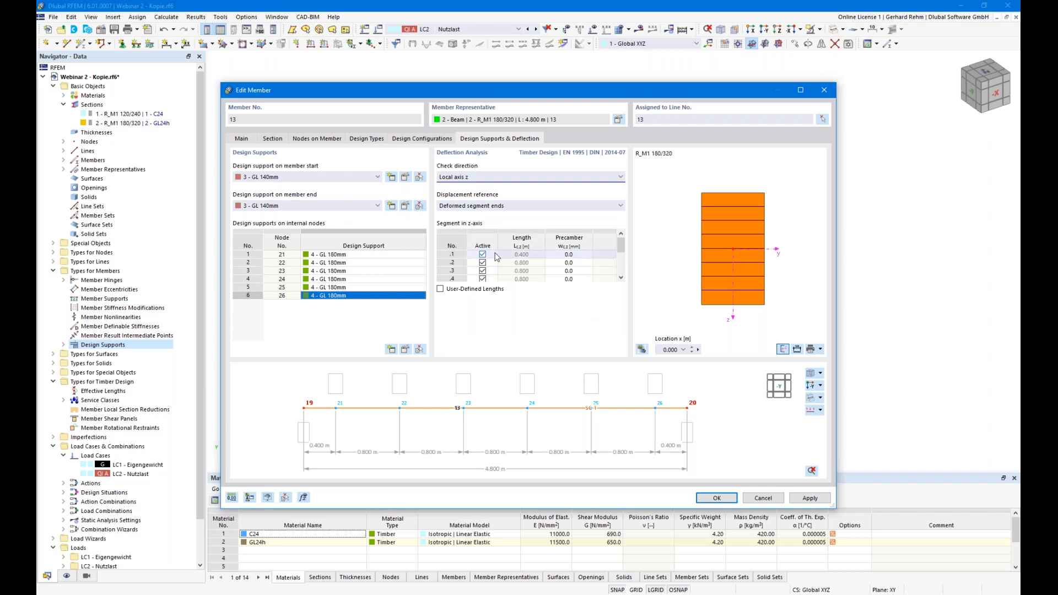
mouse_move(622, 244)
left_mouse_down()
mouse_move(621, 265)
mouse_move(621, 243)
left_mouse_up()
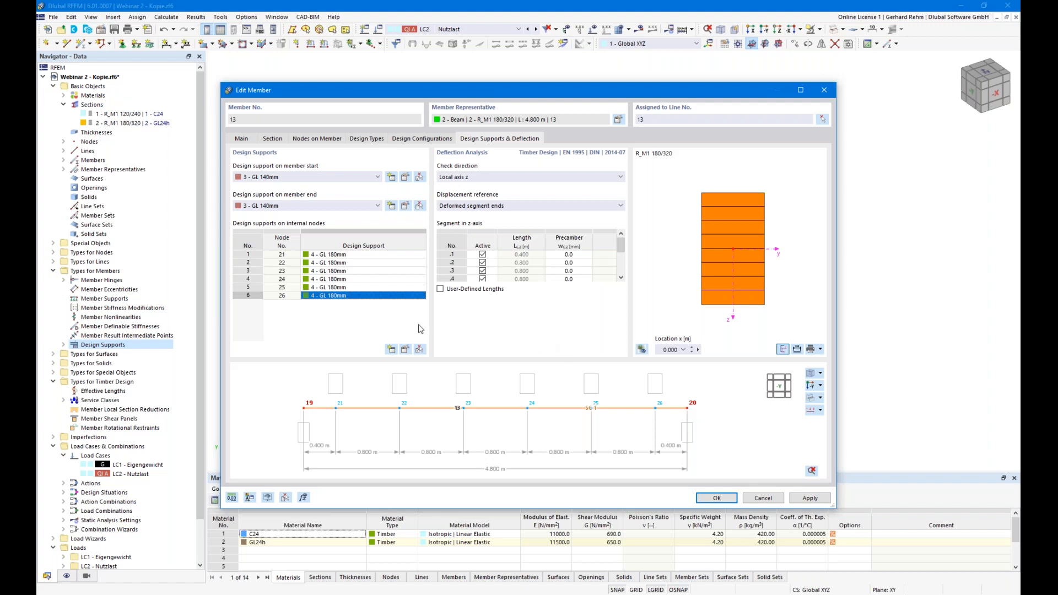
Step: Exclude the GL 180mm design support from the deflection design in the z-axis
left_click(405, 349)
left_click(538, 312)
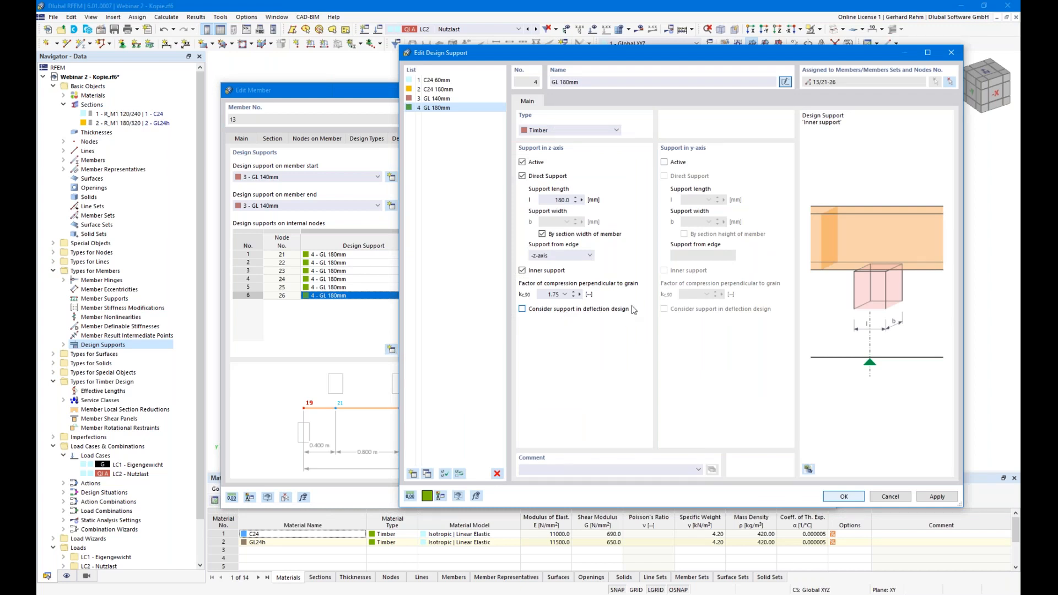
left_click(843, 496)
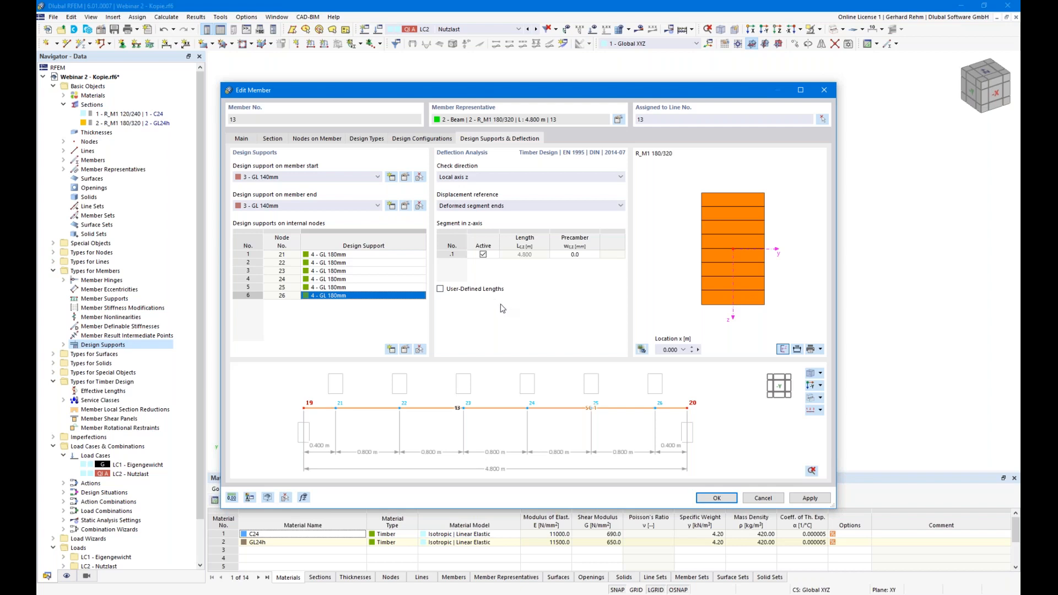
left_click(354, 207)
left_click(294, 207)
left_click(407, 350)
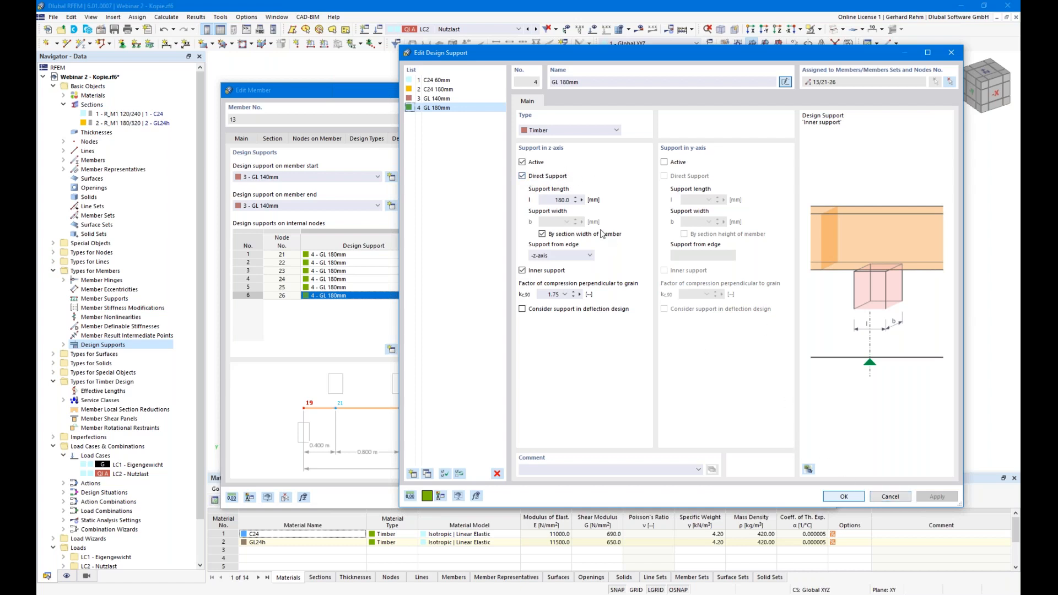
left_click(552, 177)
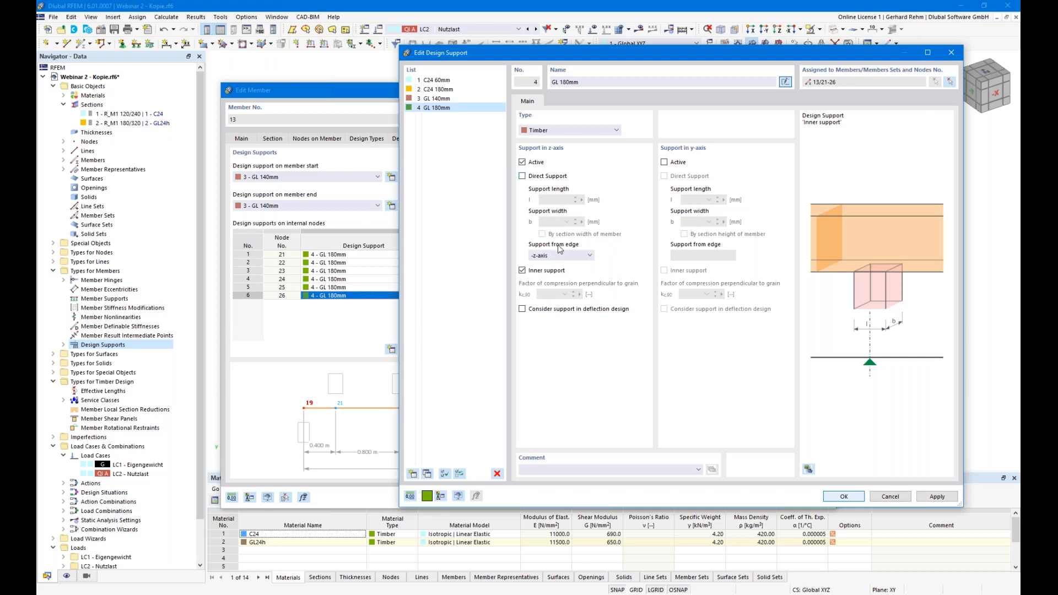
left_click(891, 497)
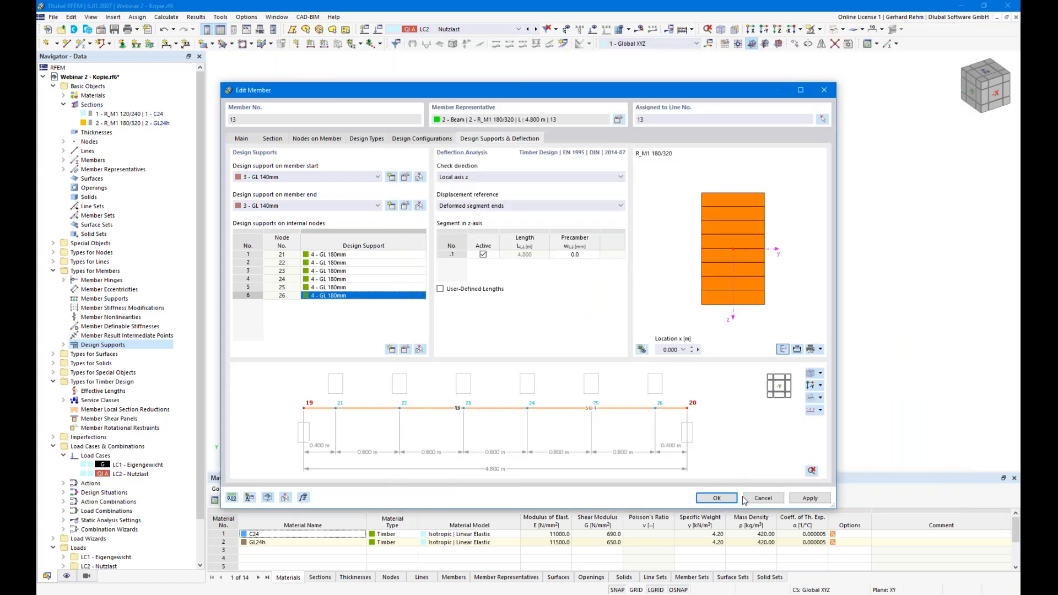
Step: Confirm member 13's settings and run the missing Timber Design calculation from the Timber Design tables
left_click(717, 498)
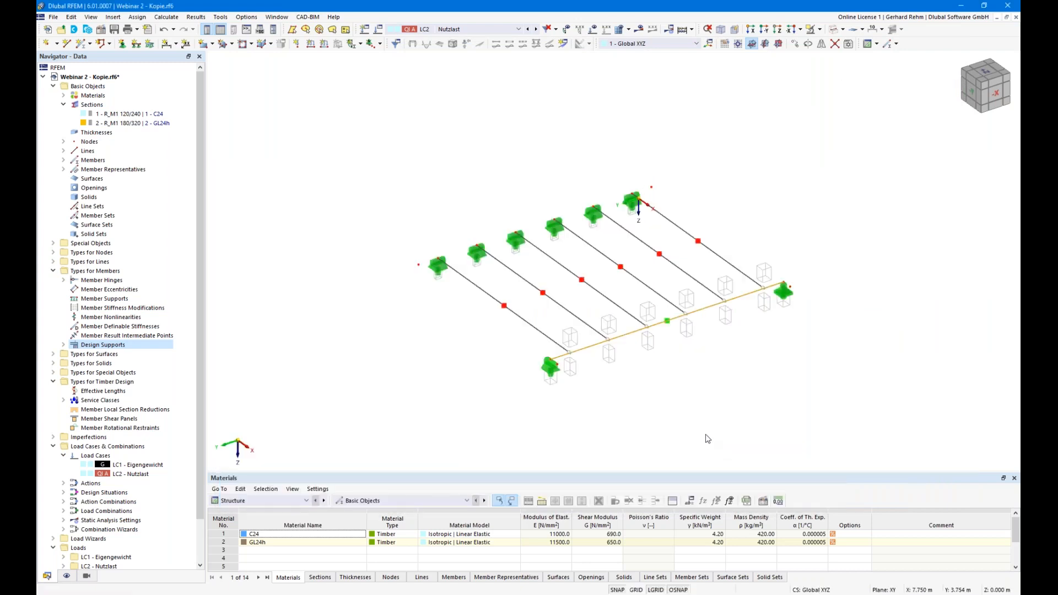
left_click(306, 500)
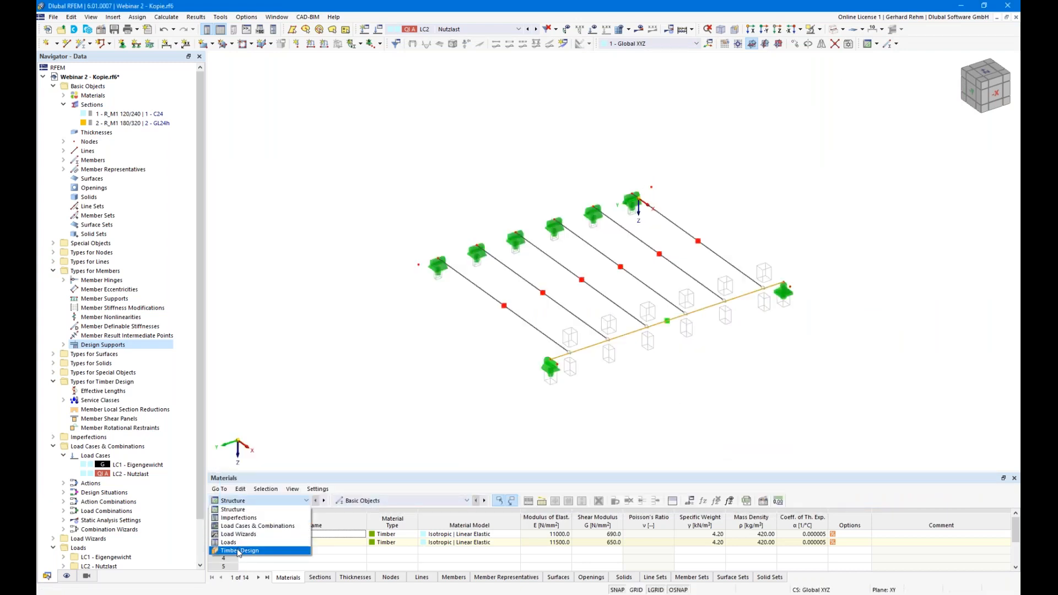
left_click(238, 550)
left_click(526, 501)
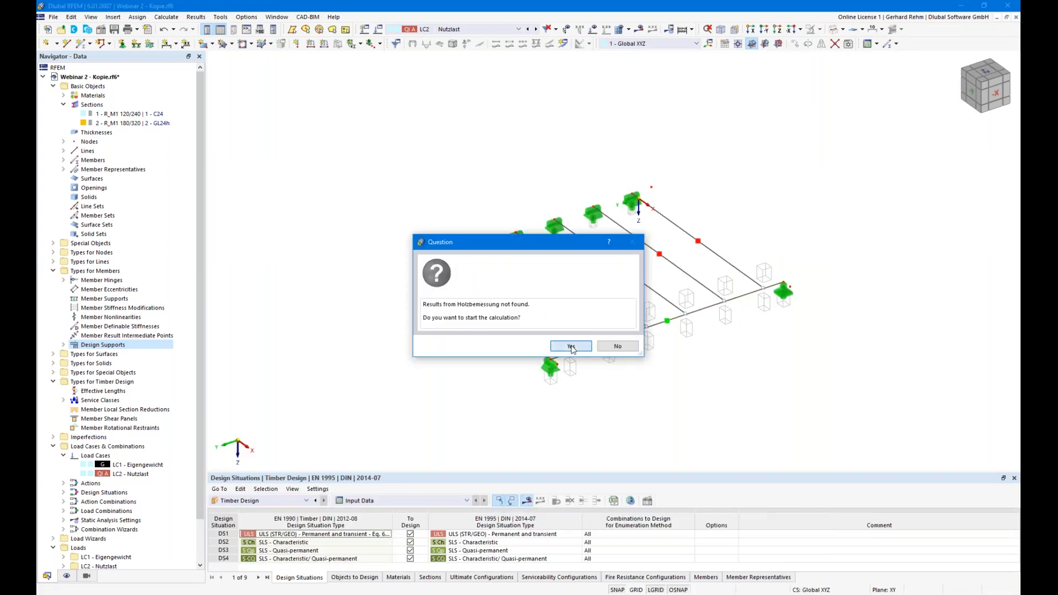
left_click(571, 347)
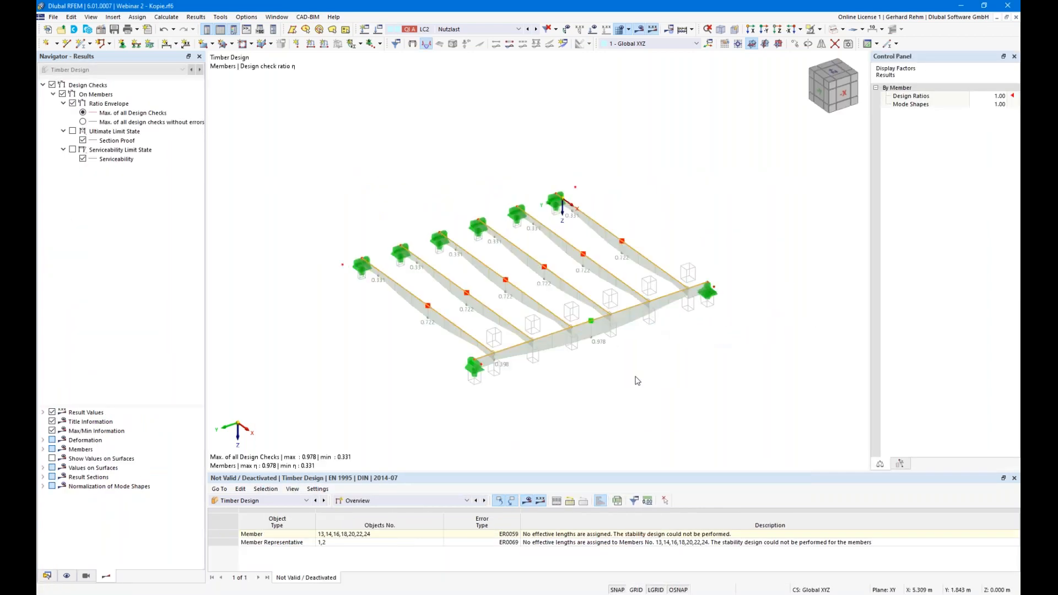
Step: Display the design ratios on members by design situation and enlarge the results table to show all checks
scroll(621, 376, "down", 1)
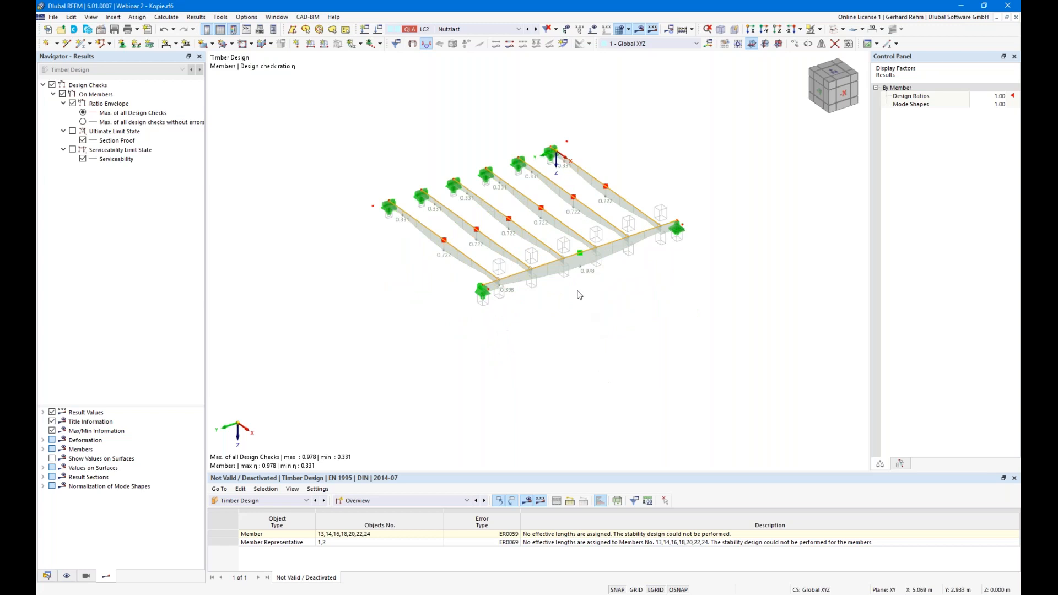
middle_click_drag(580, 318, 584, 340, "ctrl")
right_click(583, 340)
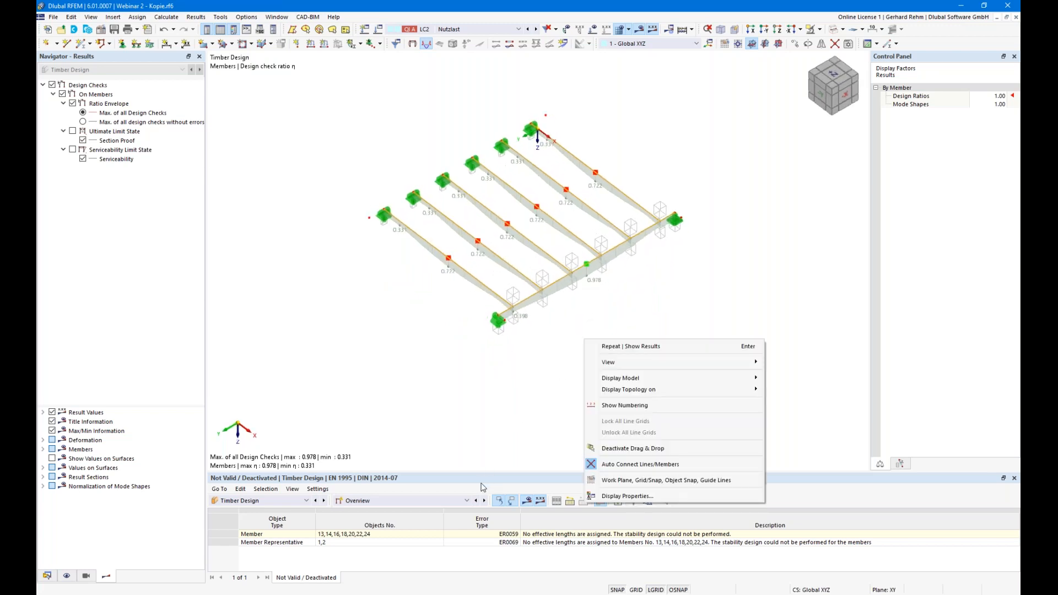
left_click(517, 445)
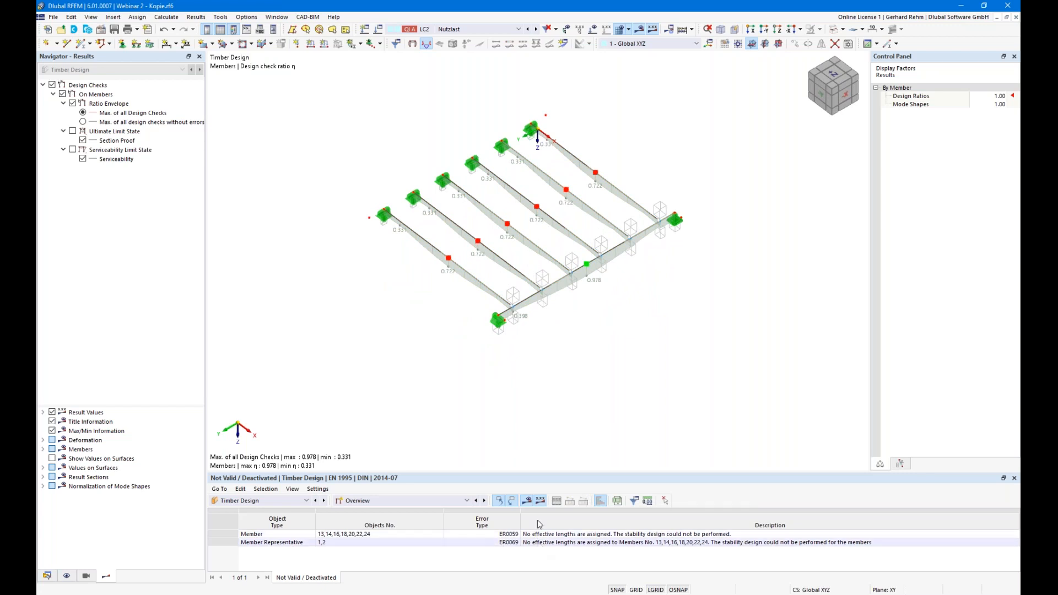
left_click(484, 501)
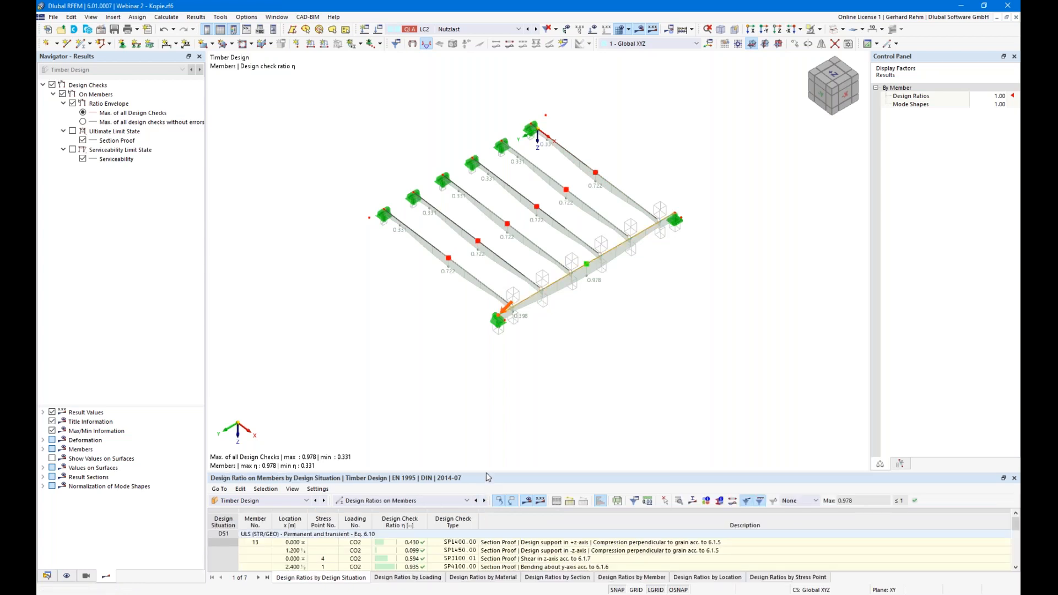
left_click_drag(486, 473, 491, 296)
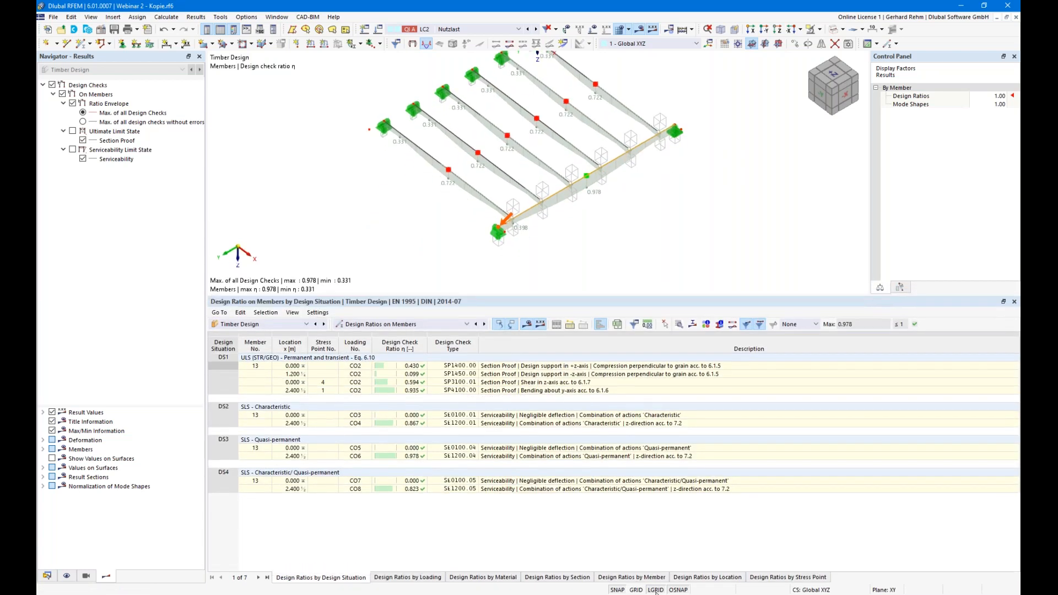
Step: List the design ratios on member representatives, grouped by member representative, and highlight the bending check of the R_M1 180/320 beam
left_click(395, 324)
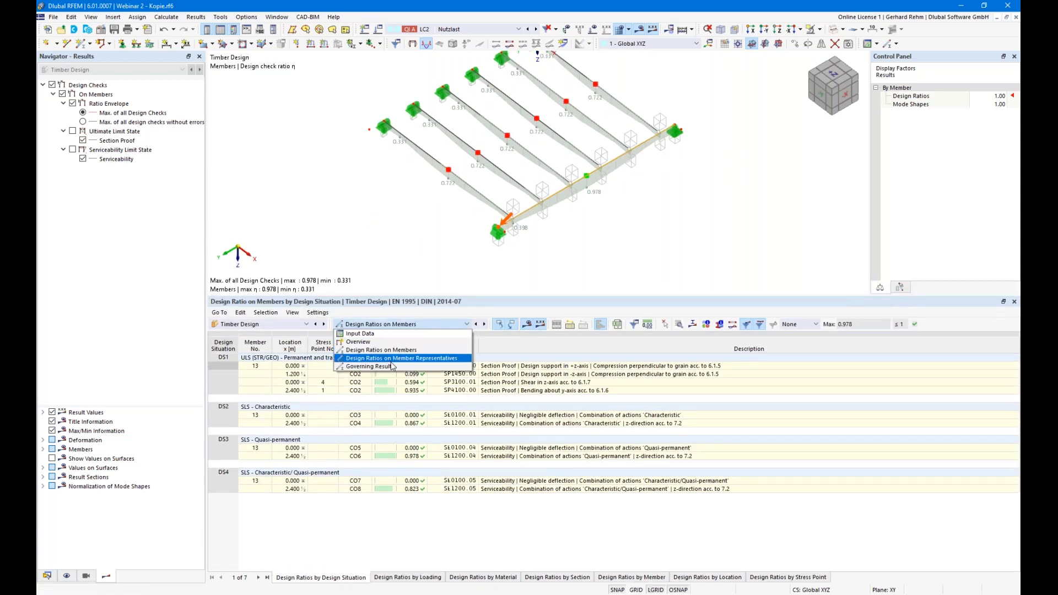
left_click(394, 359)
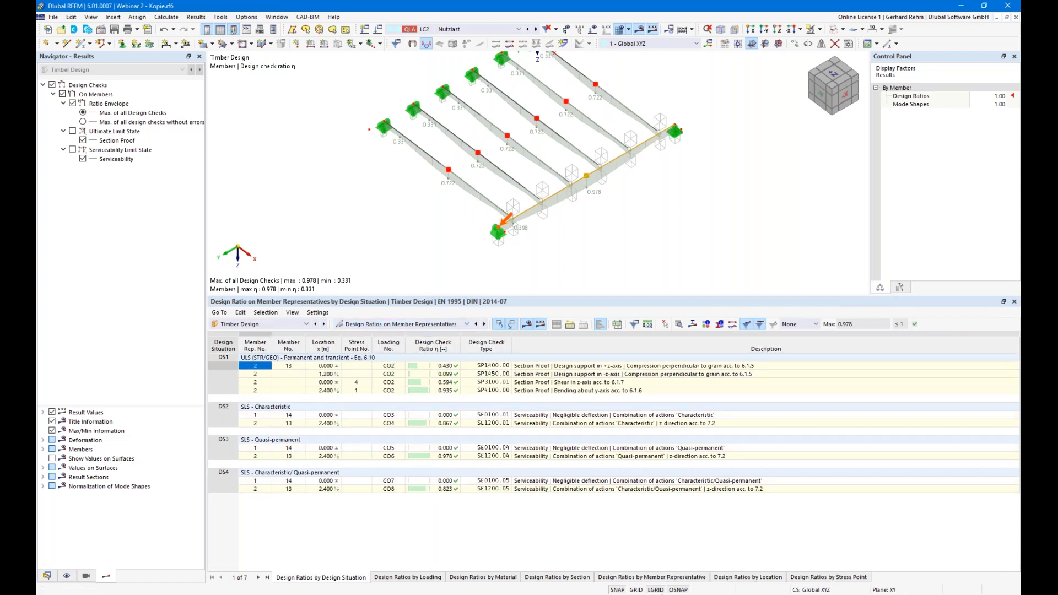
left_click(684, 579)
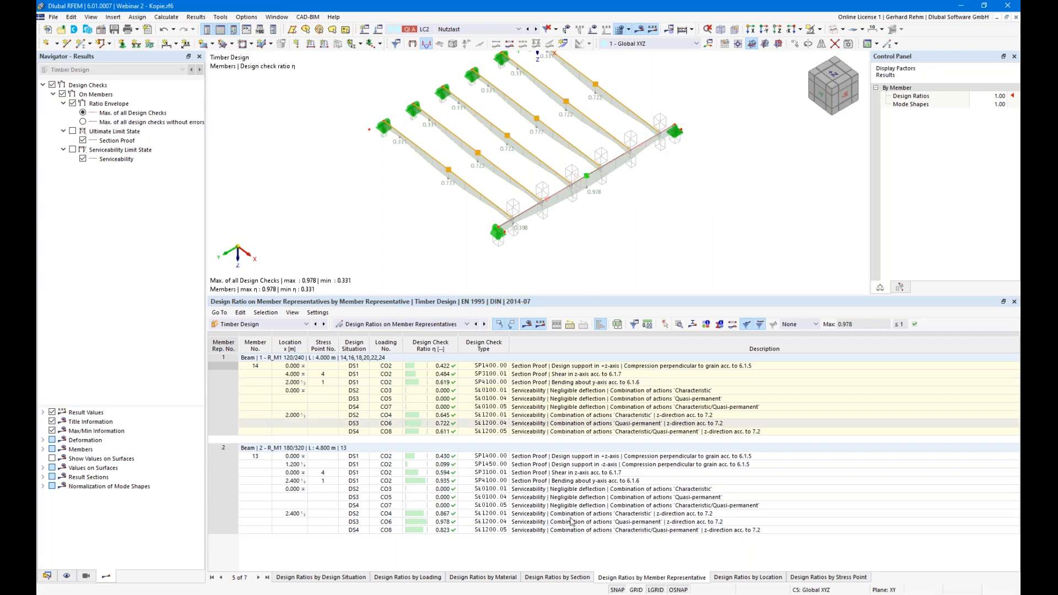
left_click(548, 481)
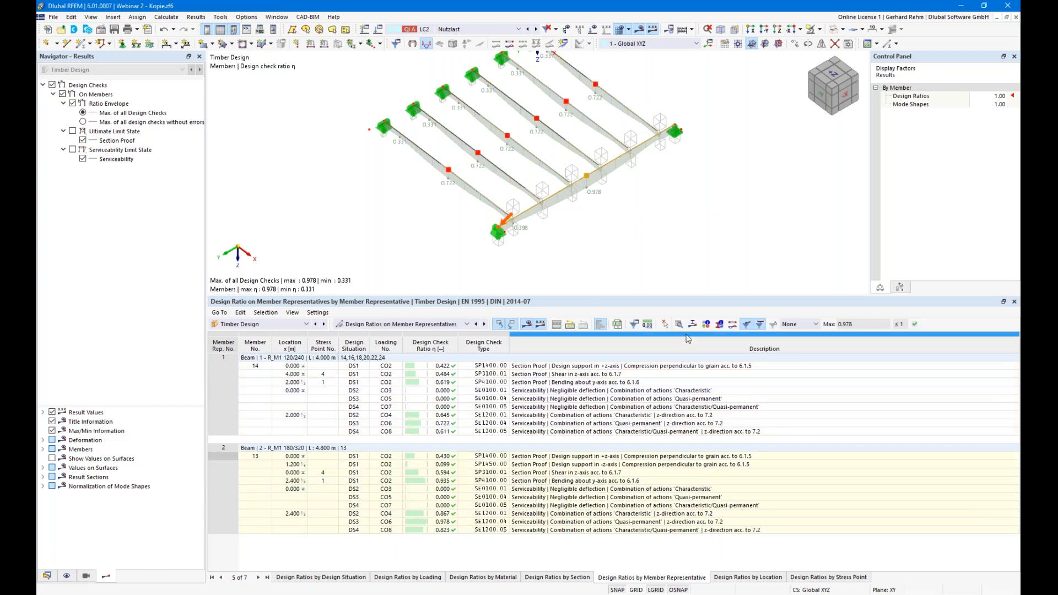
Step: Limit the serviceability rows in the member representative results table to governing checks only
left_click(636, 325)
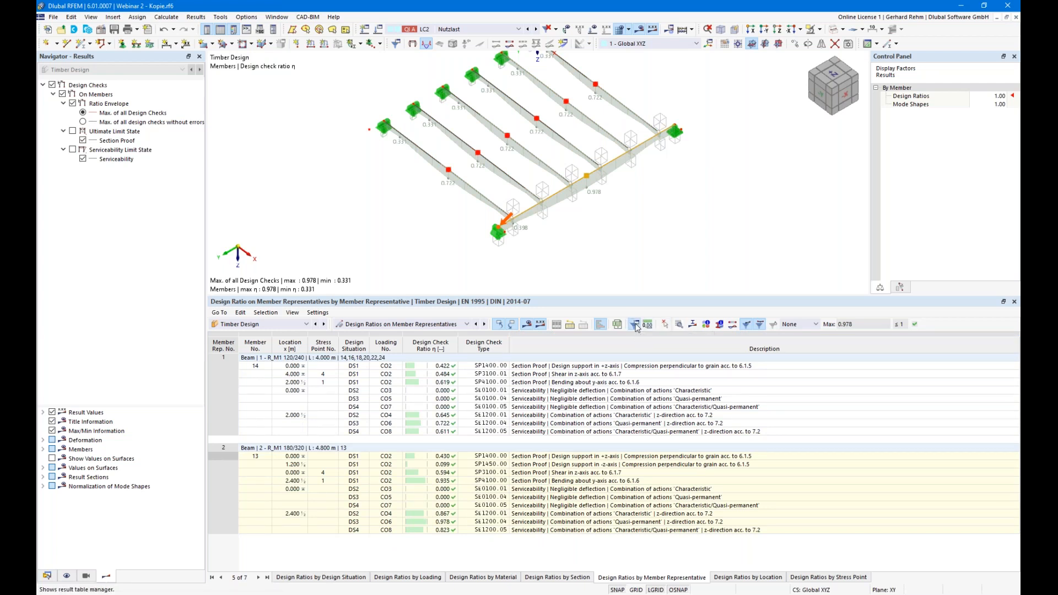
left_click(447, 223)
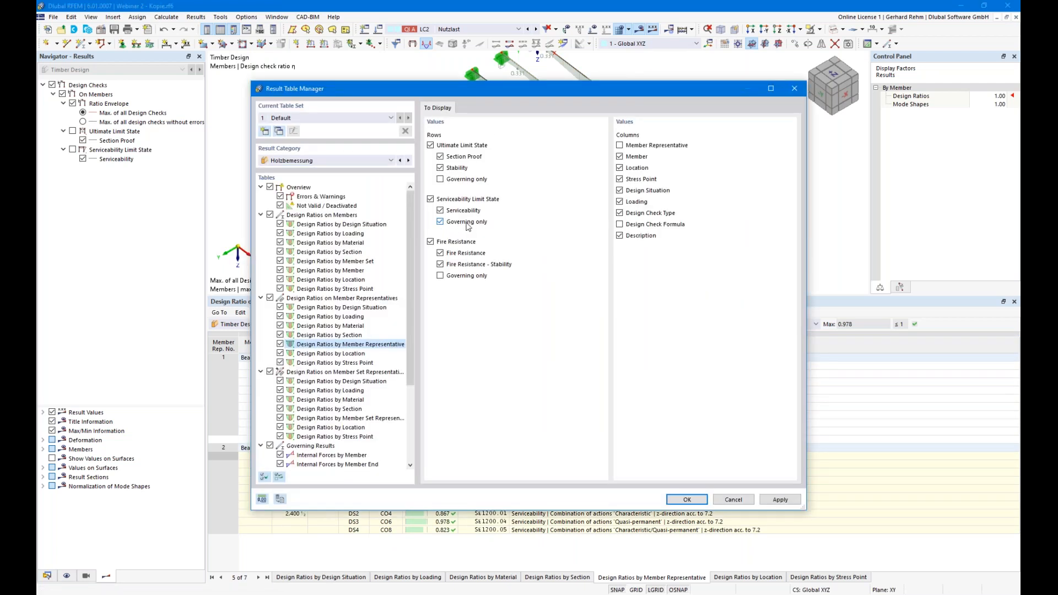
left_click(692, 501)
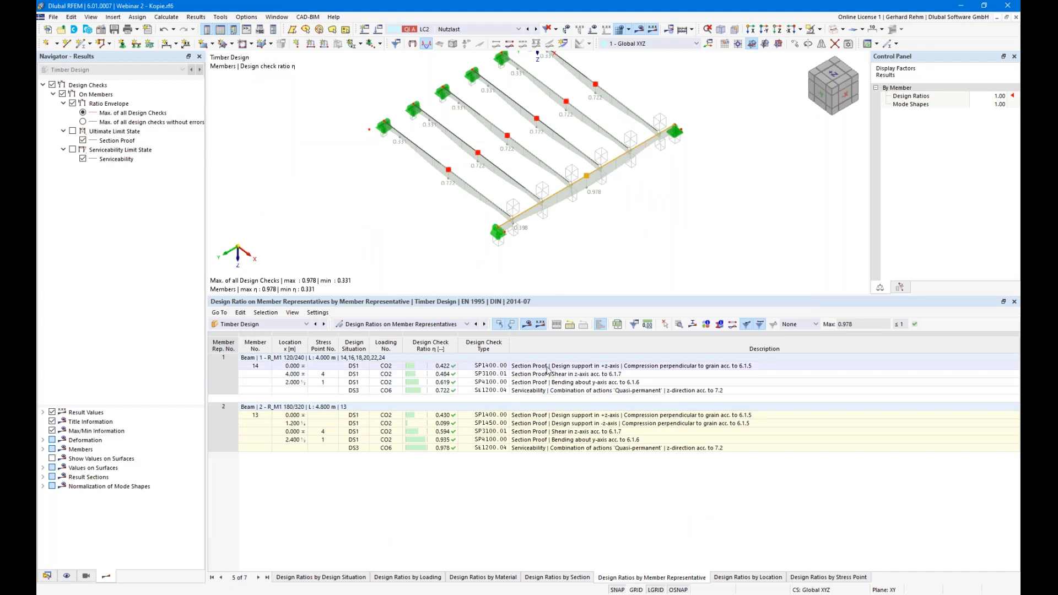
Step: Examine the support pressure, shear, bending and serviceability checks of the R_M1 120/240 beams, locating each in the model
left_click(572, 367)
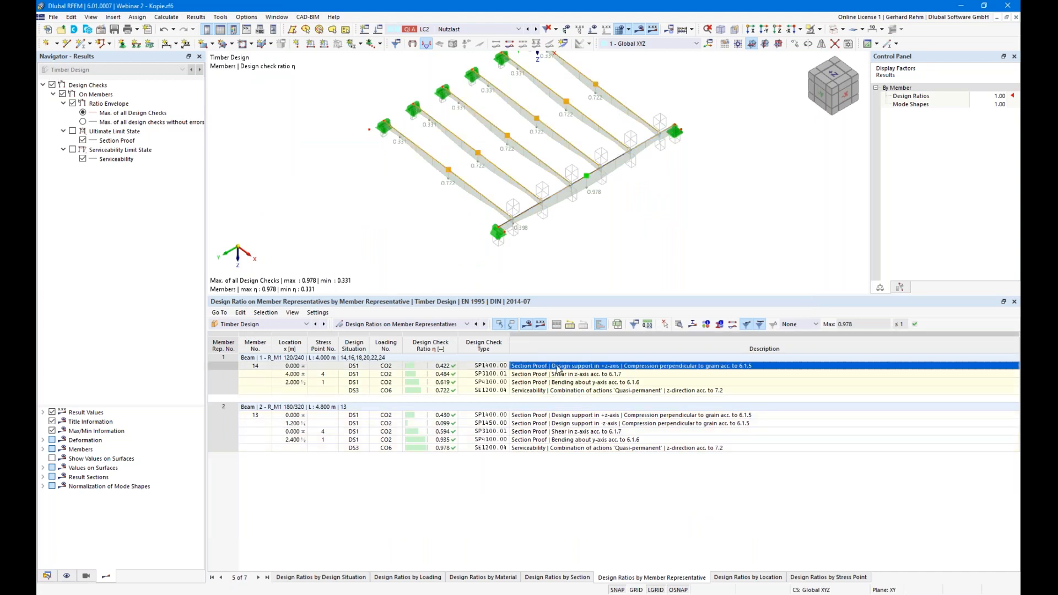
left_click(556, 375)
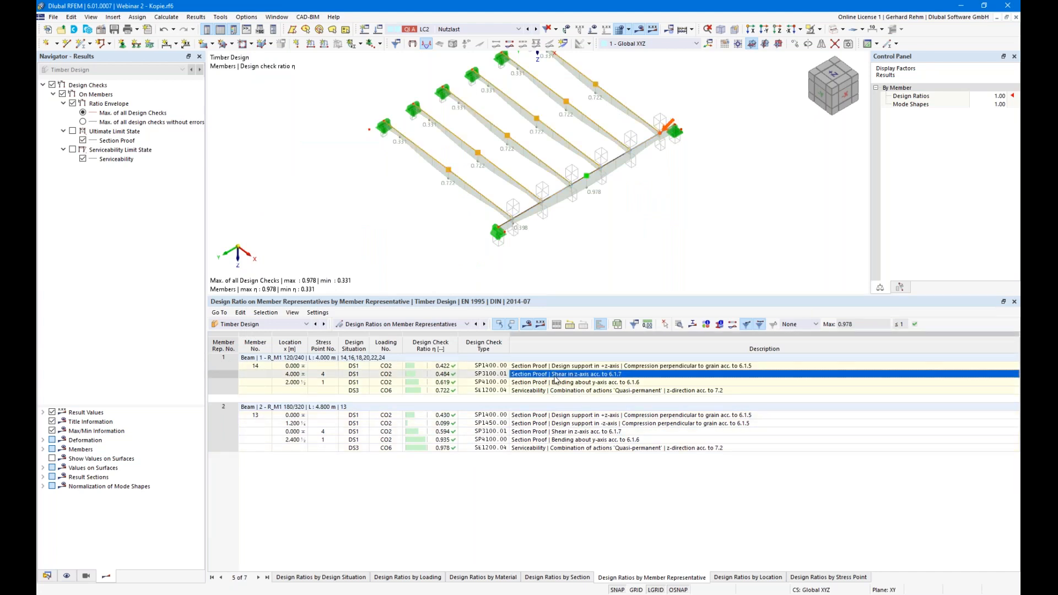
left_click(557, 382)
left_click(561, 391)
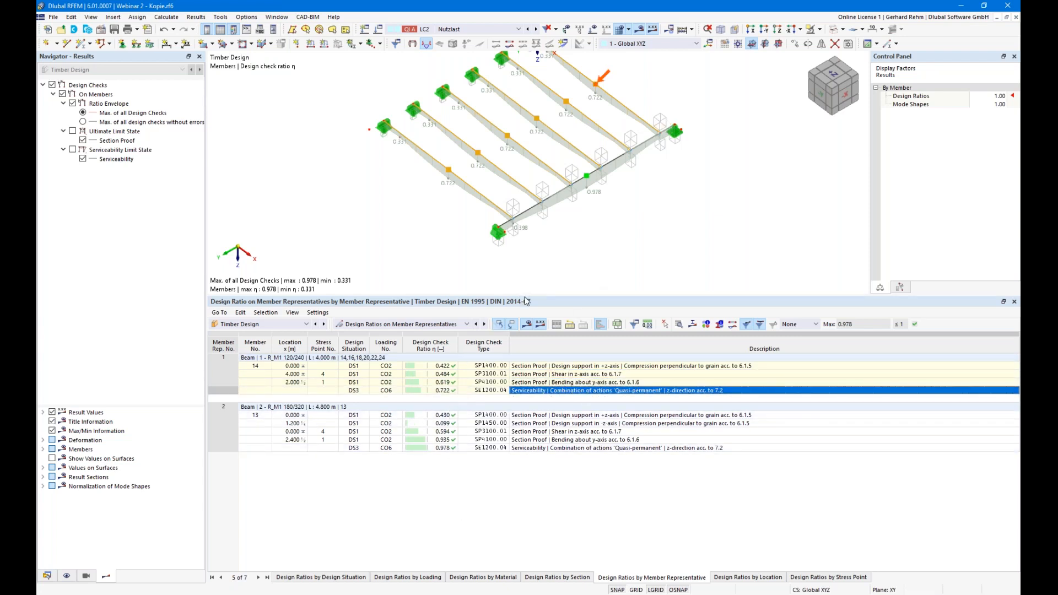
left_click_drag(528, 296, 518, 362)
left_click(568, 299)
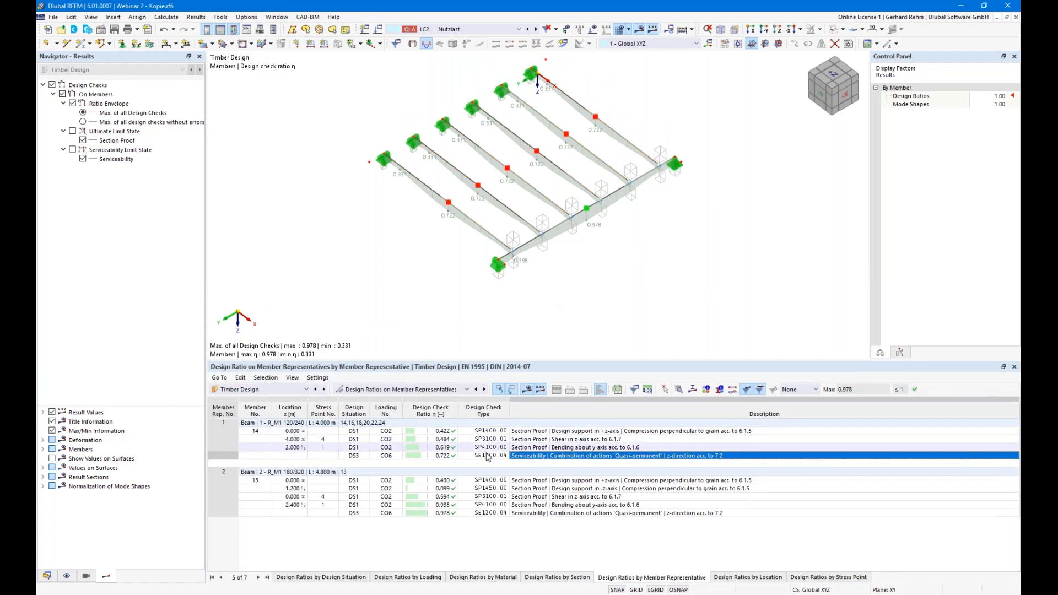
Step: Examine the design check details for compression perpendicular to grain at the R_M1 120/240 beam's design support
double_click(543, 433)
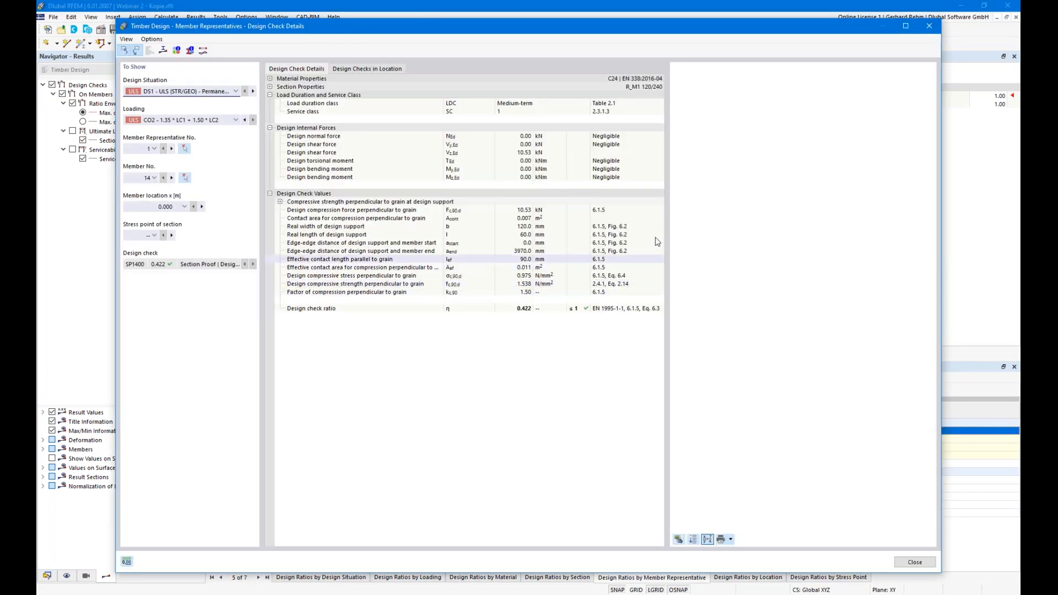
left_click(530, 213)
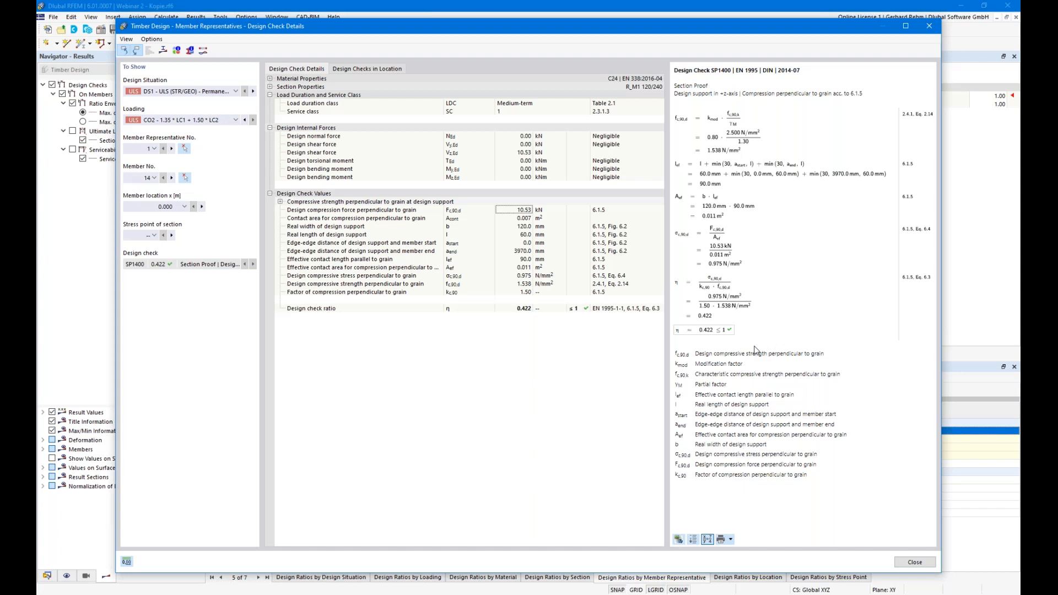
left_click(914, 562)
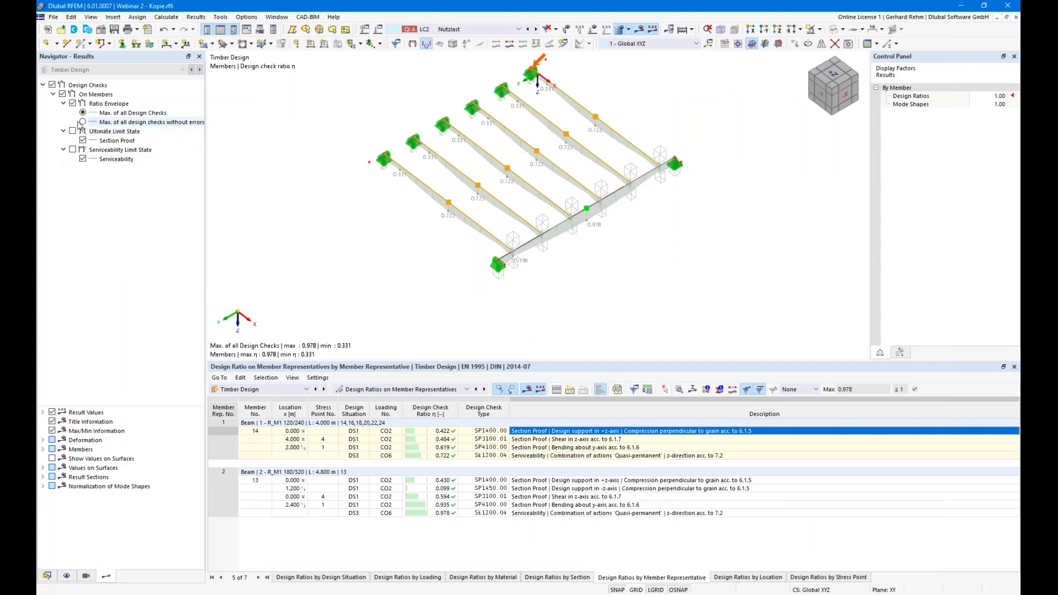
Step: Show only the serviceability limit state design ratios on the floor members, with the ratio envelope switched off
left_click(72, 149)
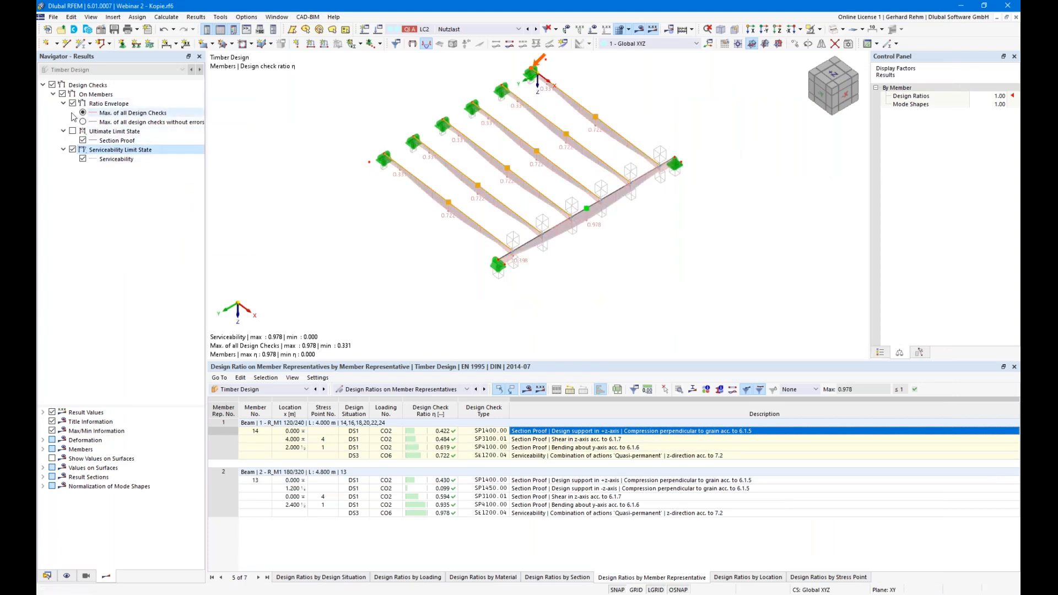
middle_click_drag(448, 276, 503, 250, "ctrl")
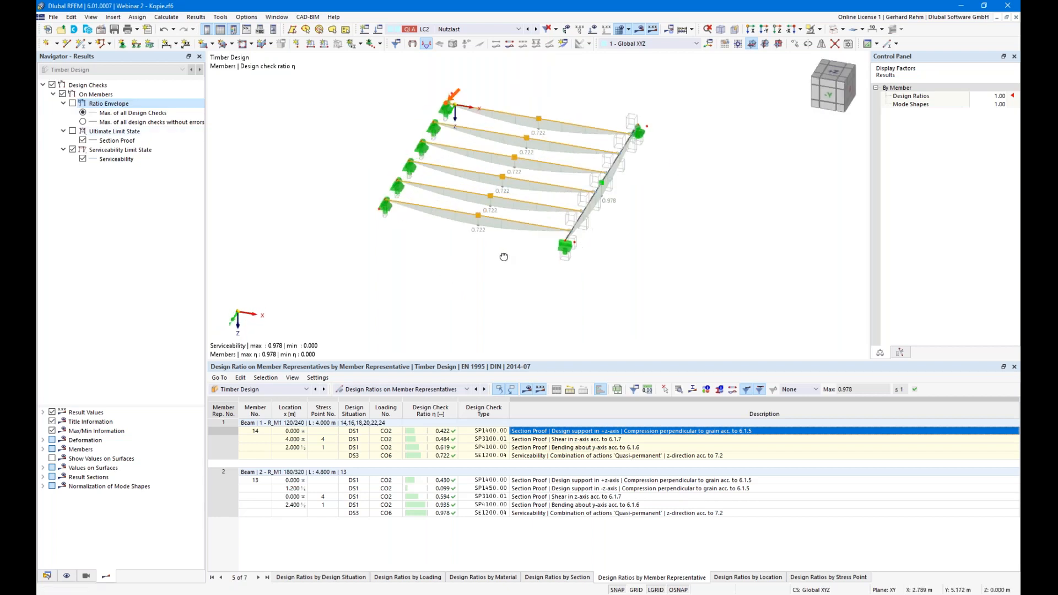
right_click(502, 257)
left_click(687, 182)
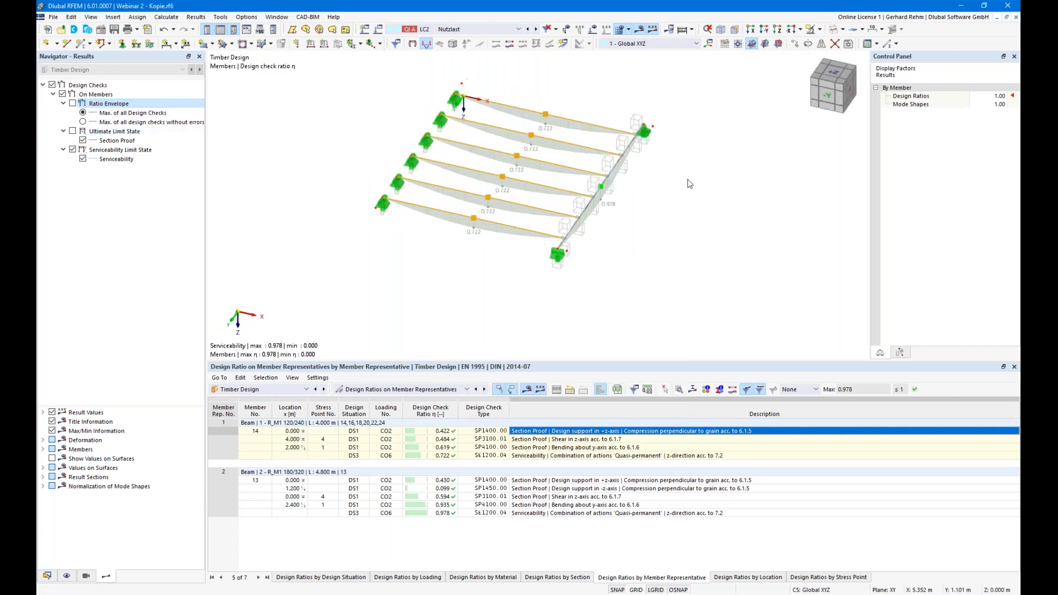
middle_click_drag(695, 252, 634, 267, "ctrl")
right_click(634, 267)
left_click(590, 292)
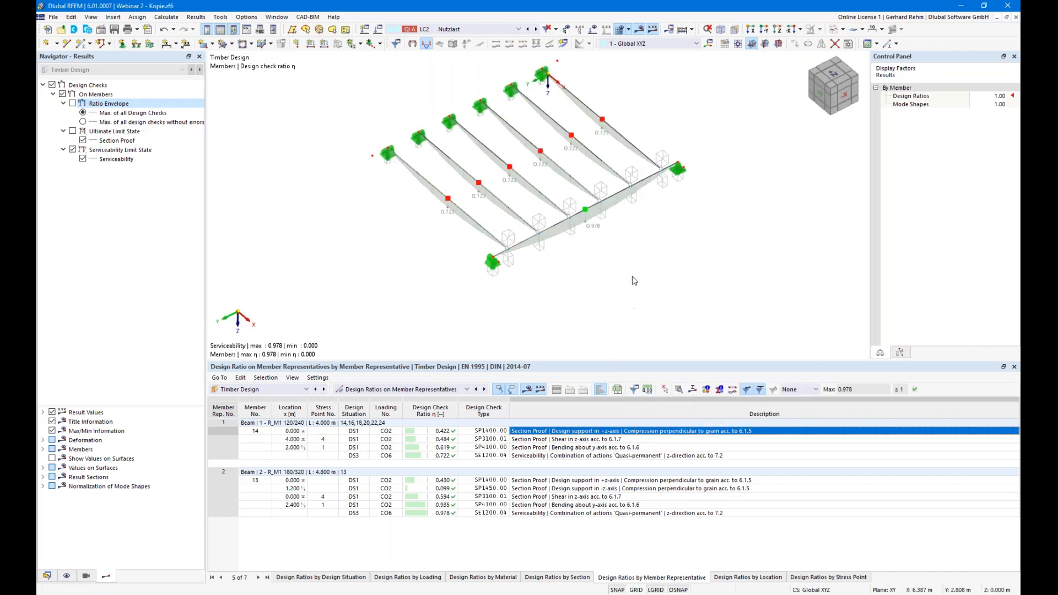
Step: Open the model file Webinar Rehm 2.rf6
left_click(53, 18)
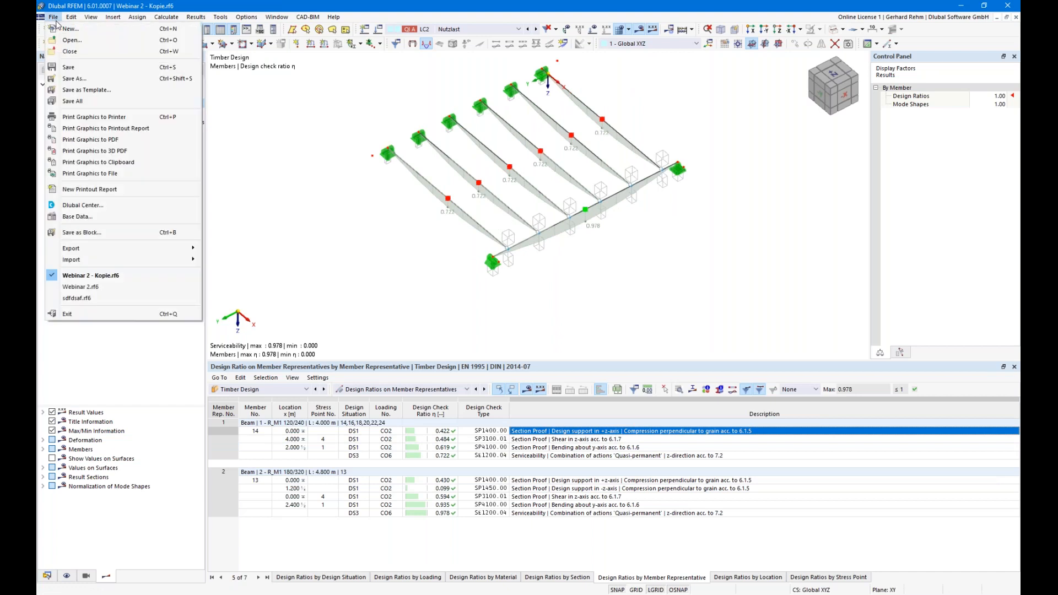
left_click(101, 41)
left_click(168, 109)
left_click(430, 304)
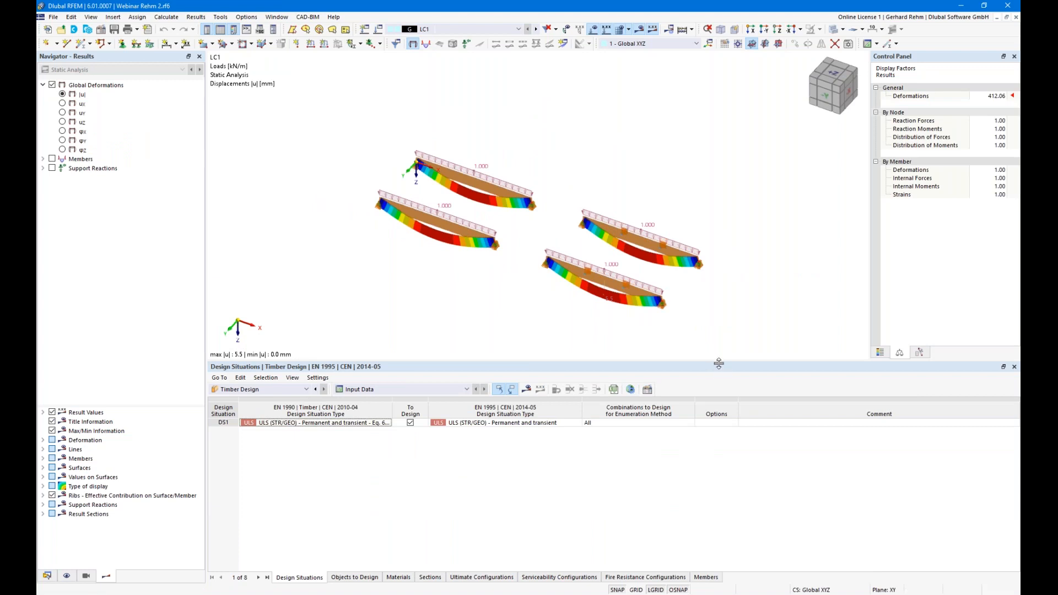
Step: Enlarge the model view and delete three of the four beams, keeping only the one at the coordinate origin
left_click_drag(718, 361, 717, 441)
middle_click_drag(707, 388, 782, 355, "ctrl")
left_click_drag(782, 353, 542, 193)
key("Delete")
left_click(579, 345)
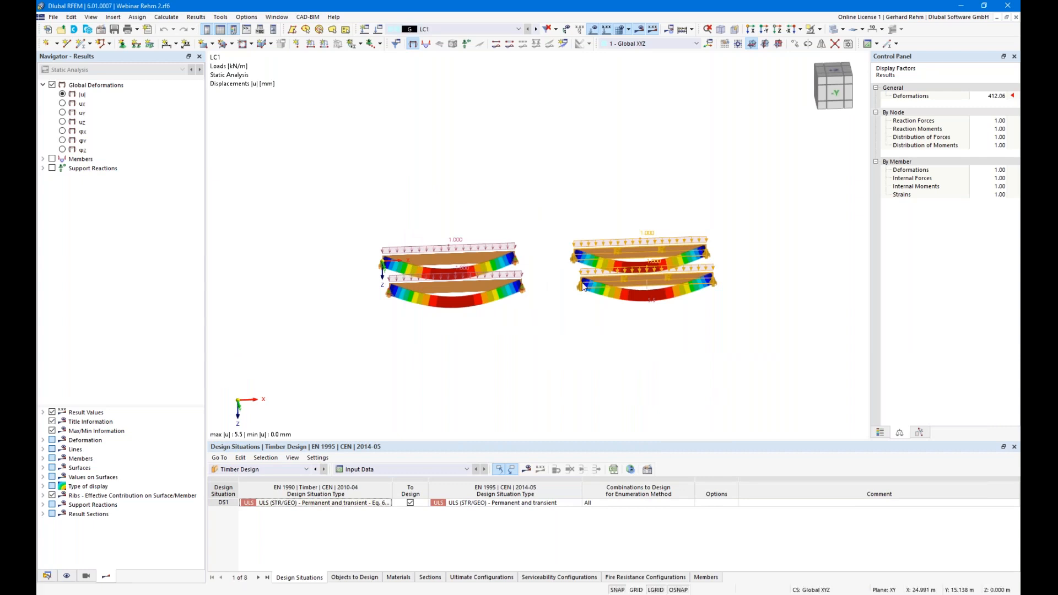
left_click(571, 345)
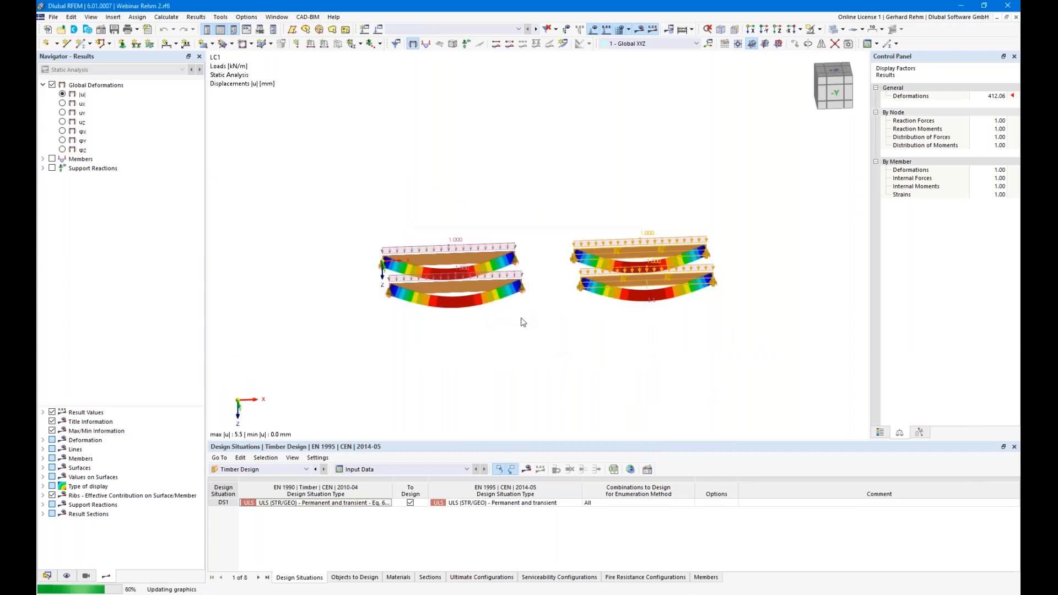
middle_click_drag(564, 345, 429, 337, "ctrl")
left_click_drag(617, 314, 506, 177)
key("Delete")
Step: Check the effective lengths assigned in the remaining beam's design types
middle_click_drag(551, 323, 761, 336, "ctrl")
double_click(616, 216)
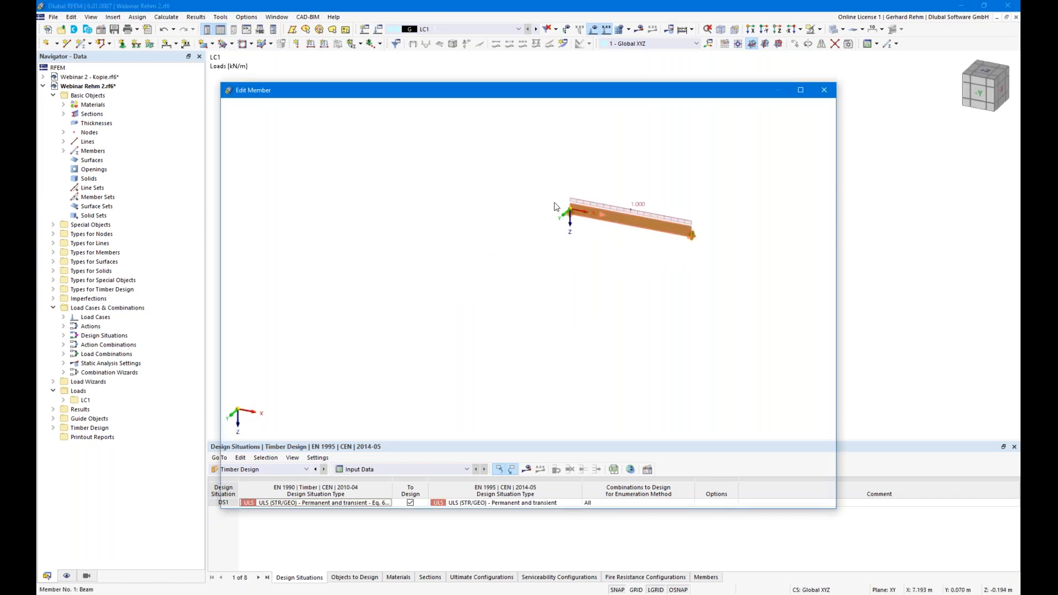
left_click(324, 141)
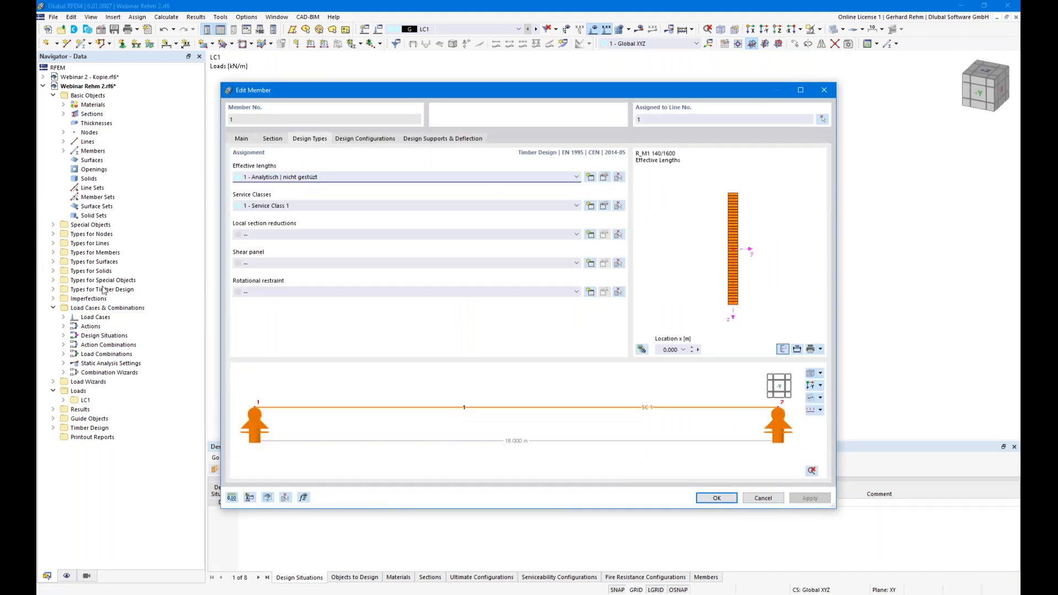
key("Escape")
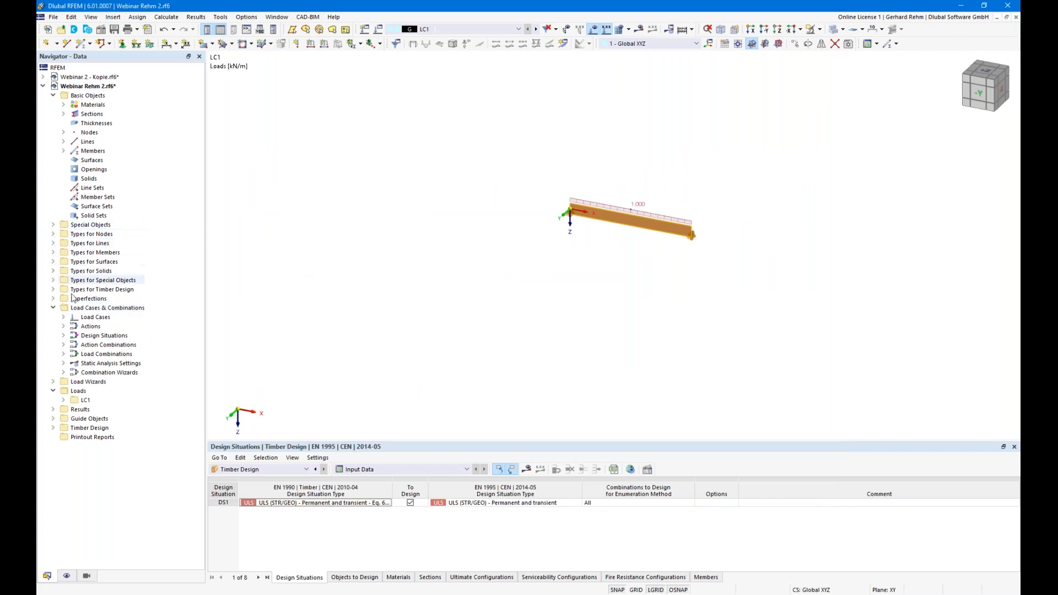
Step: Delete all timber design effective lengths from the model
left_click(54, 290)
right_click(83, 298)
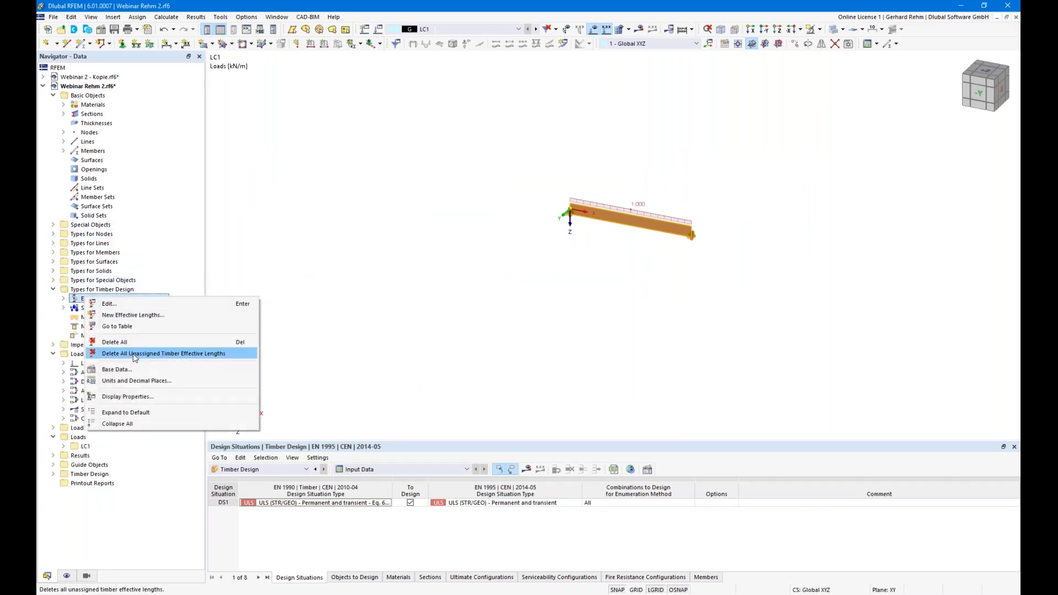
left_click(135, 354)
left_click(618, 347)
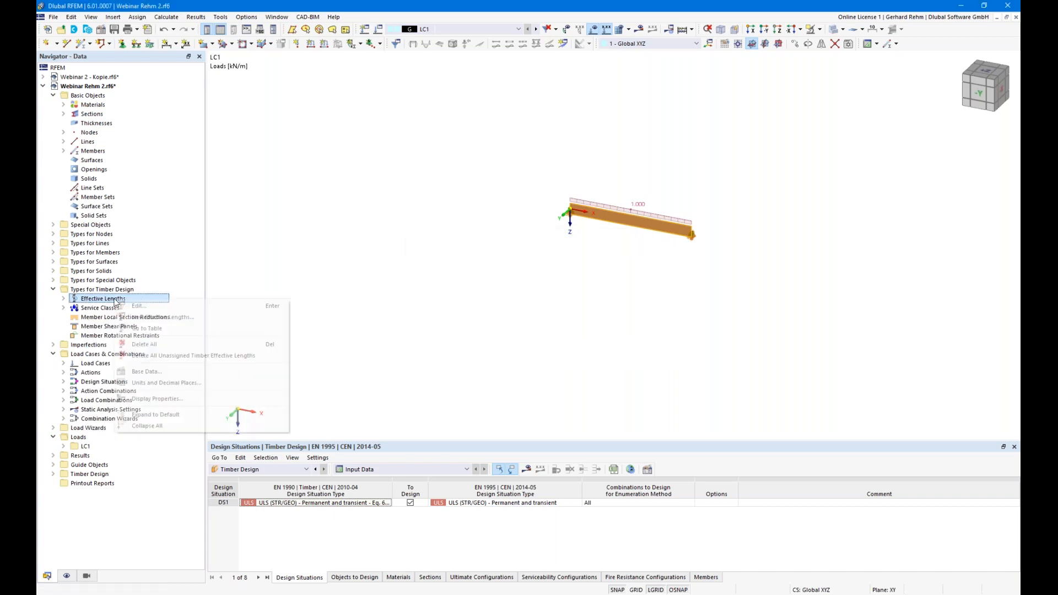
left_click(138, 356)
left_click(571, 346)
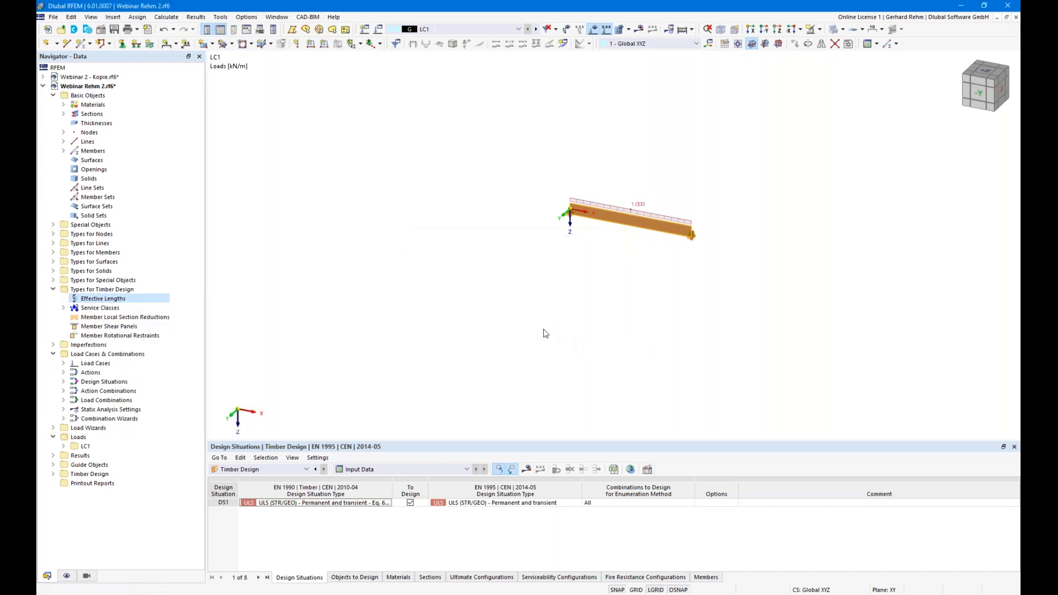
Step: Run the timber design calculation for the remaining beam and hide its result display on the model
left_click(526, 469)
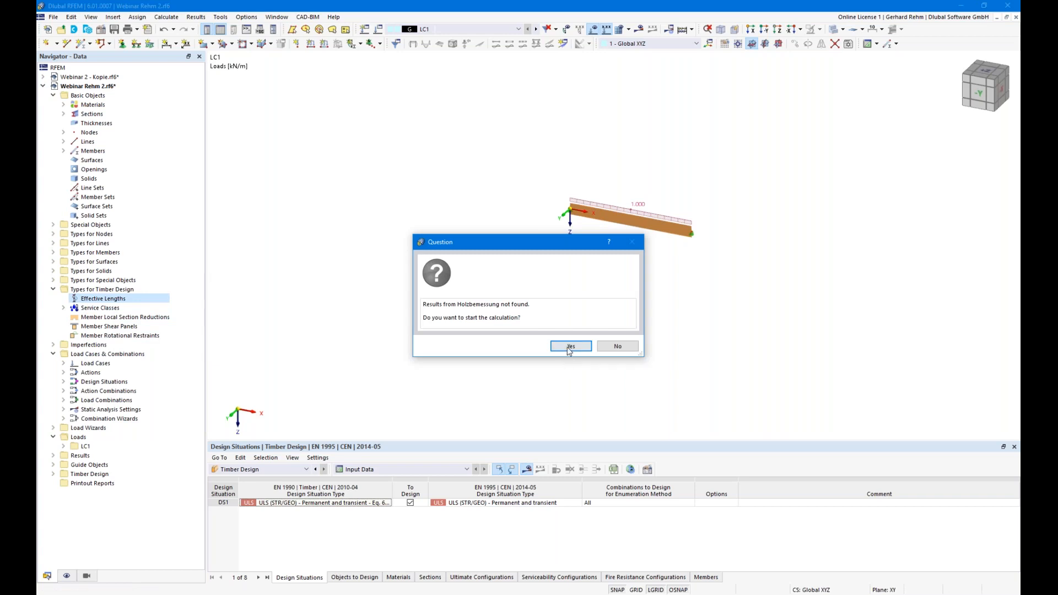
left_click(570, 347)
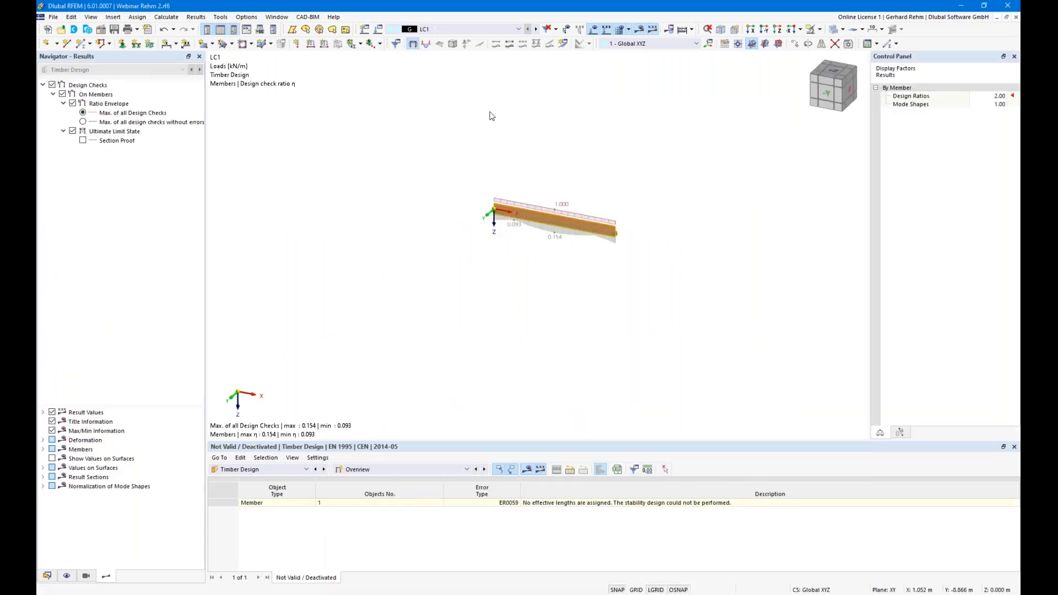
left_click(527, 470)
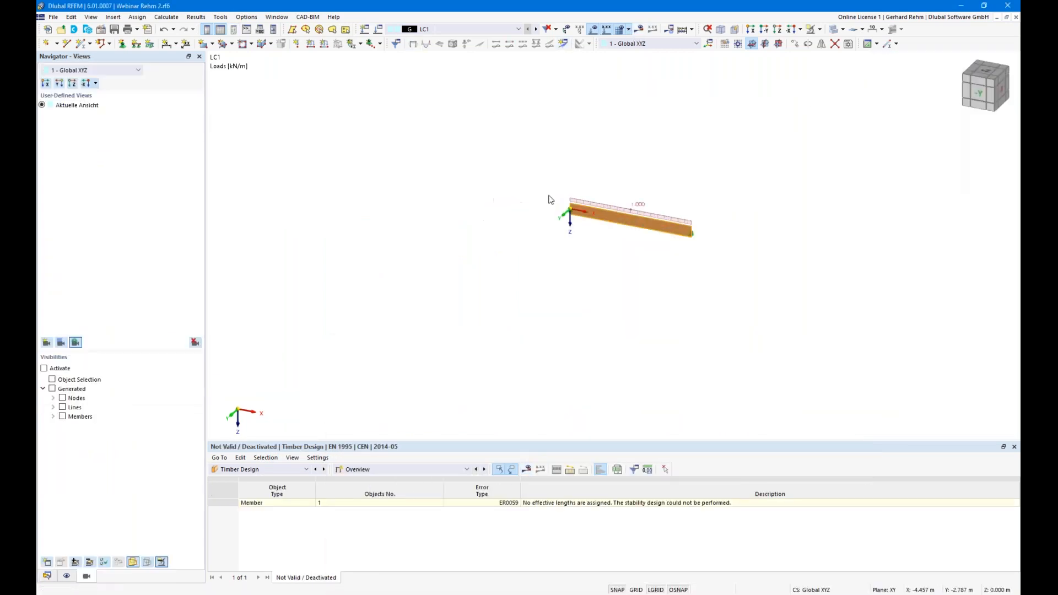
Step: Examine the remaining beam's section and material assignment without changing it
scroll(550, 200, "up", 5)
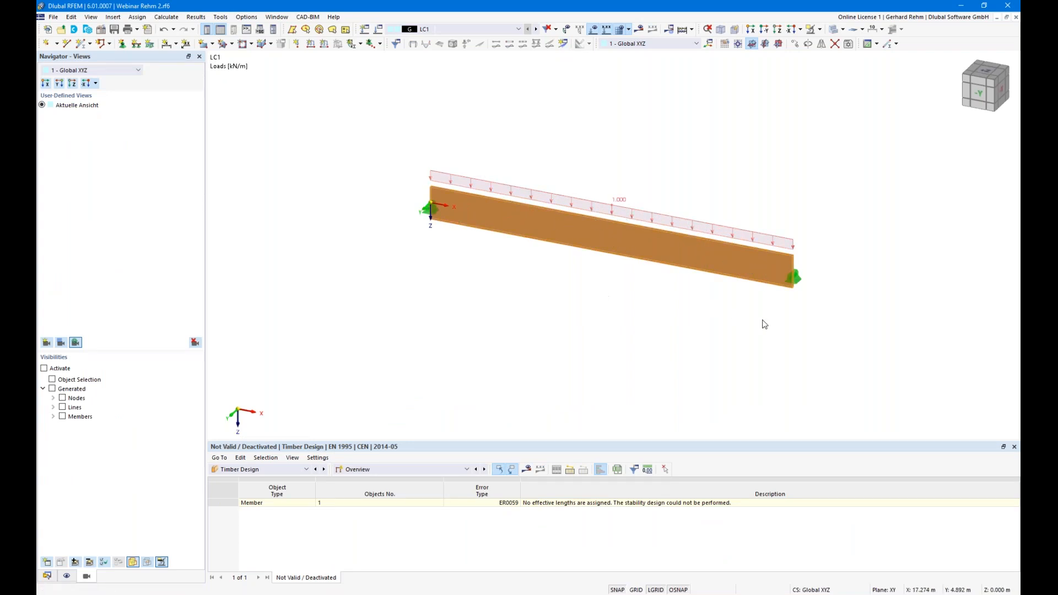
middle_click_drag(819, 350, 605, 285, "ctrl")
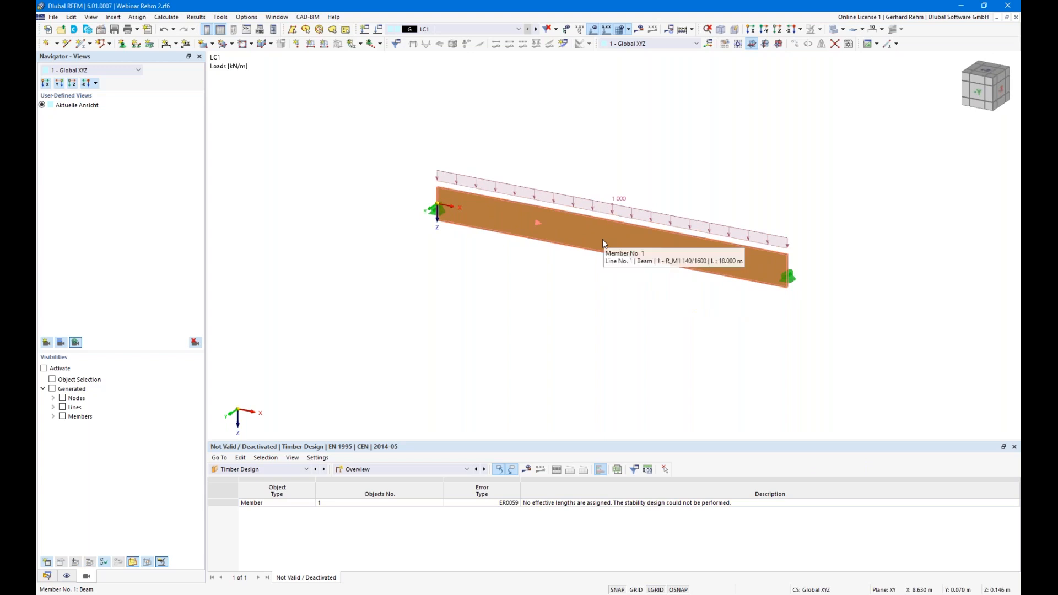
double_click(749, 273)
left_click(274, 138)
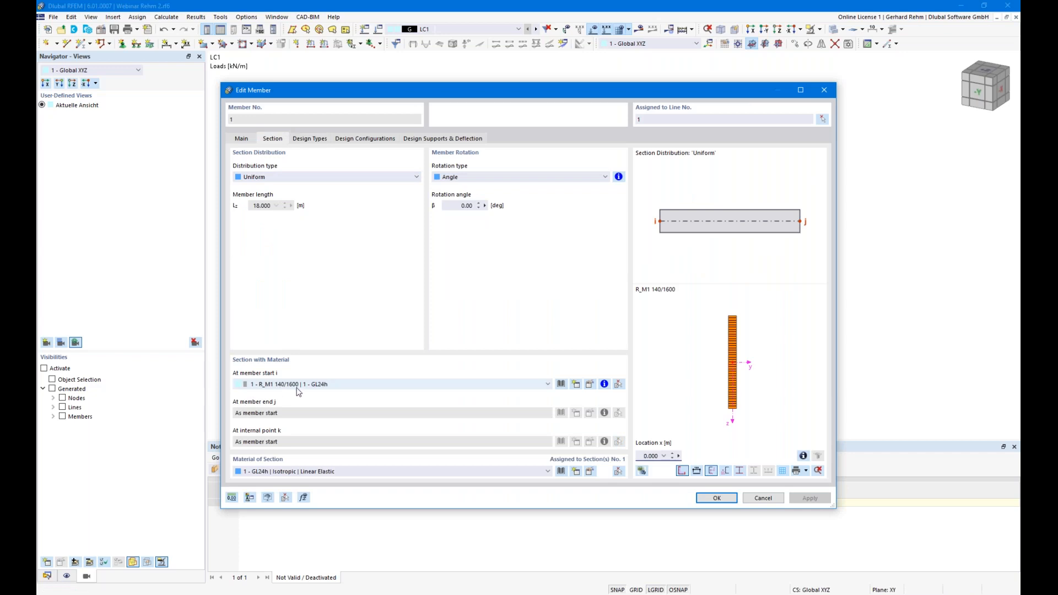
key("Escape")
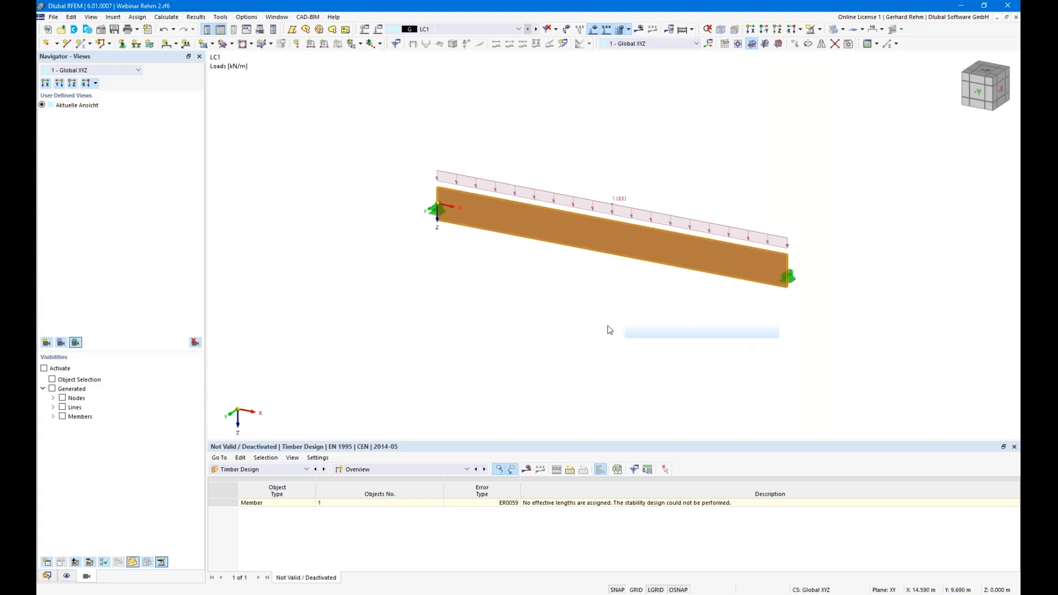
Step: List the design ratios on members by design situation and highlight the check for bending about the y-axis
scroll(633, 331, "up", 2)
scroll(650, 318, "down", 2)
middle_click_drag(651, 321, 613, 216, "ctrl")
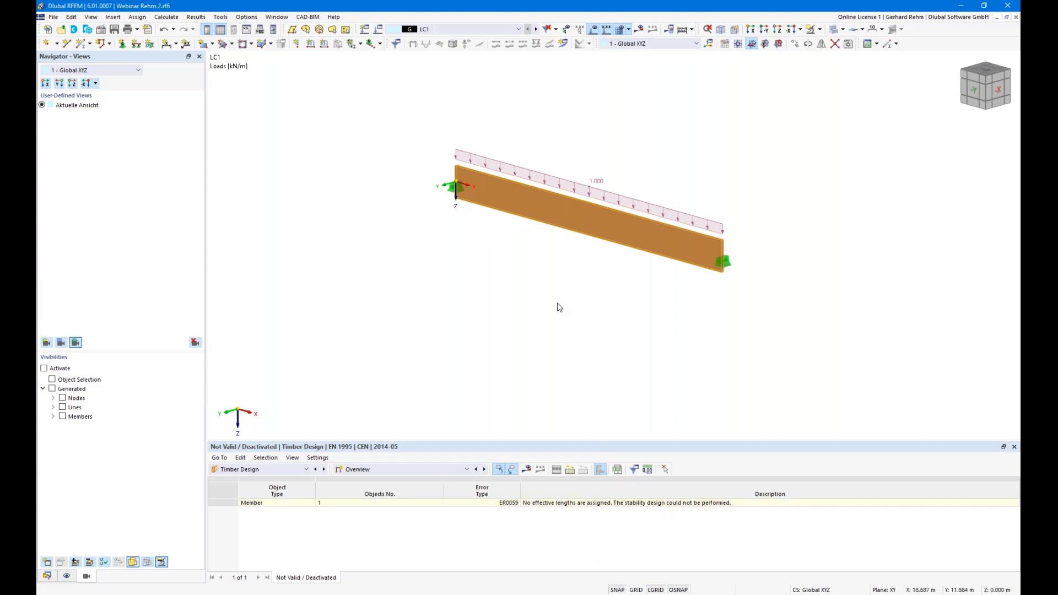
left_click(485, 470)
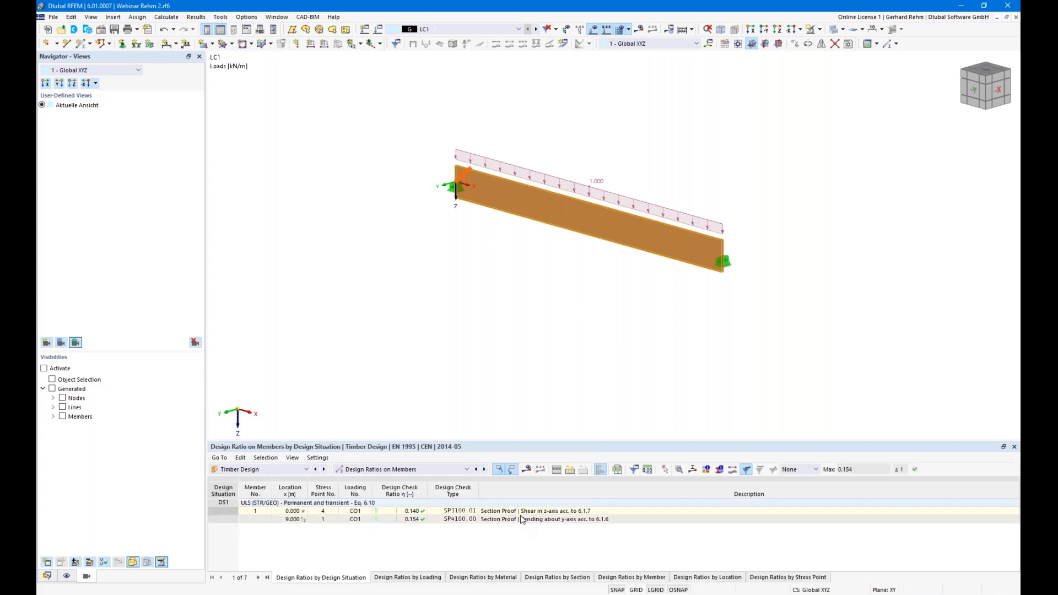
left_click(542, 520)
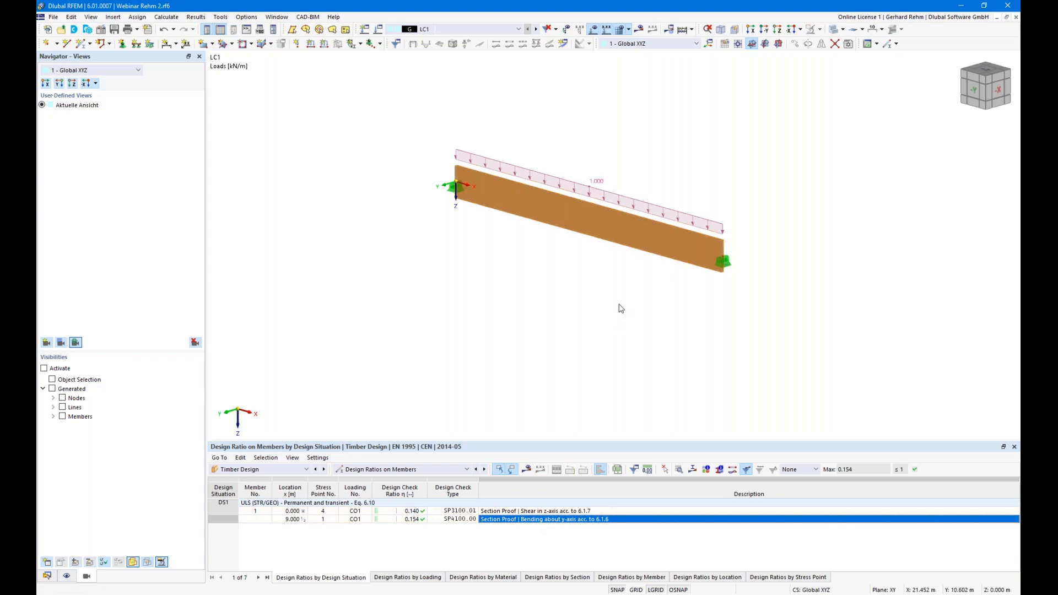
Step: Create new effective lengths for the beam with flexural buckling about both axes deactivated, keeping only analytical lateral-torsional buckling
double_click(633, 238)
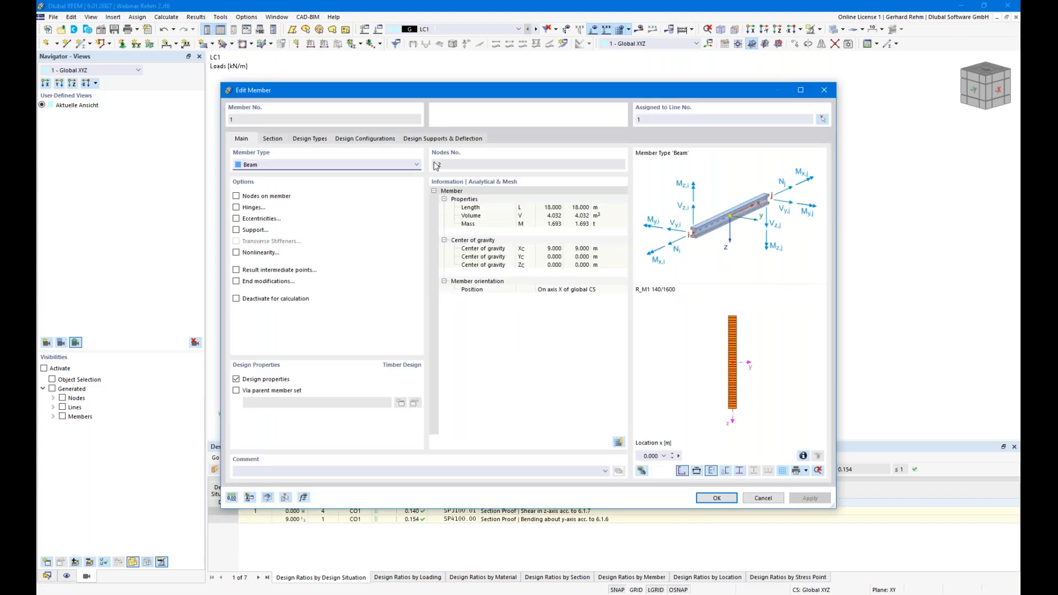
left_click(320, 140)
left_click(592, 178)
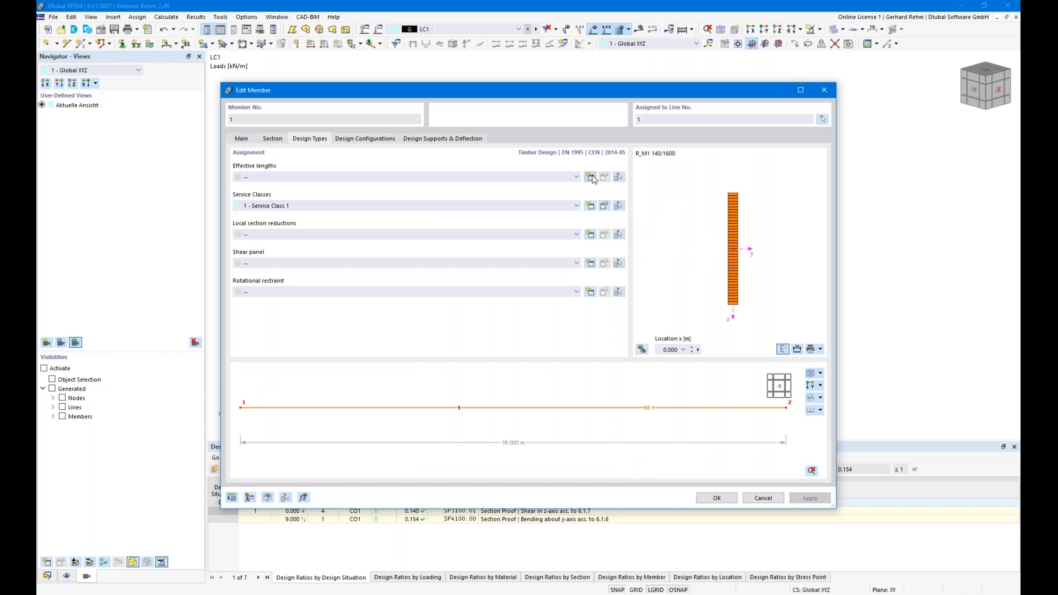
left_click(347, 142)
left_click(354, 133)
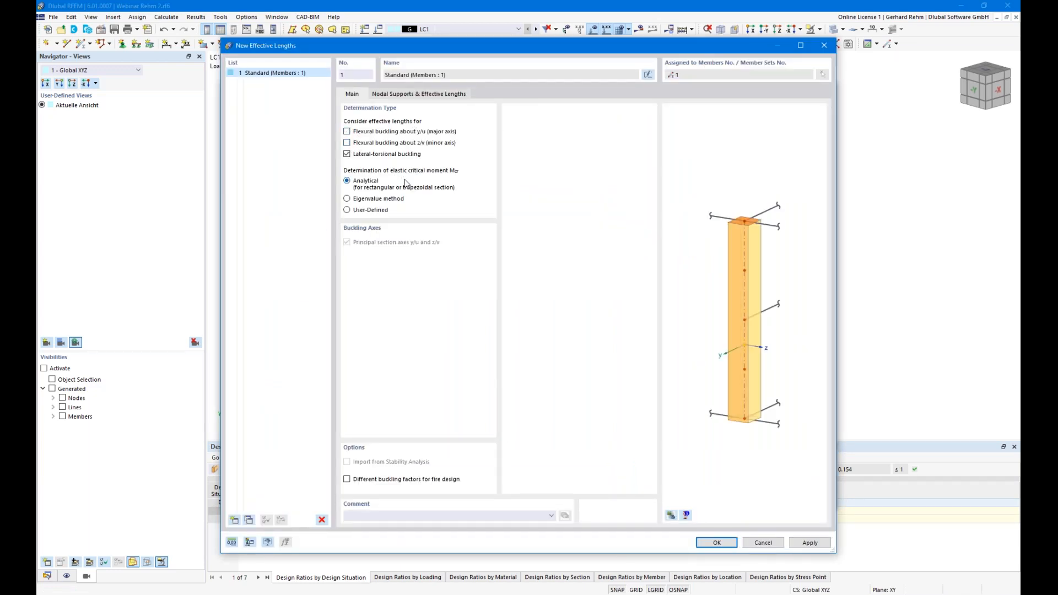
Step: Set the lateral-torsional buckling effective length factor of the beam's segment to 0.88 and accept the new effective lengths
left_click(398, 96)
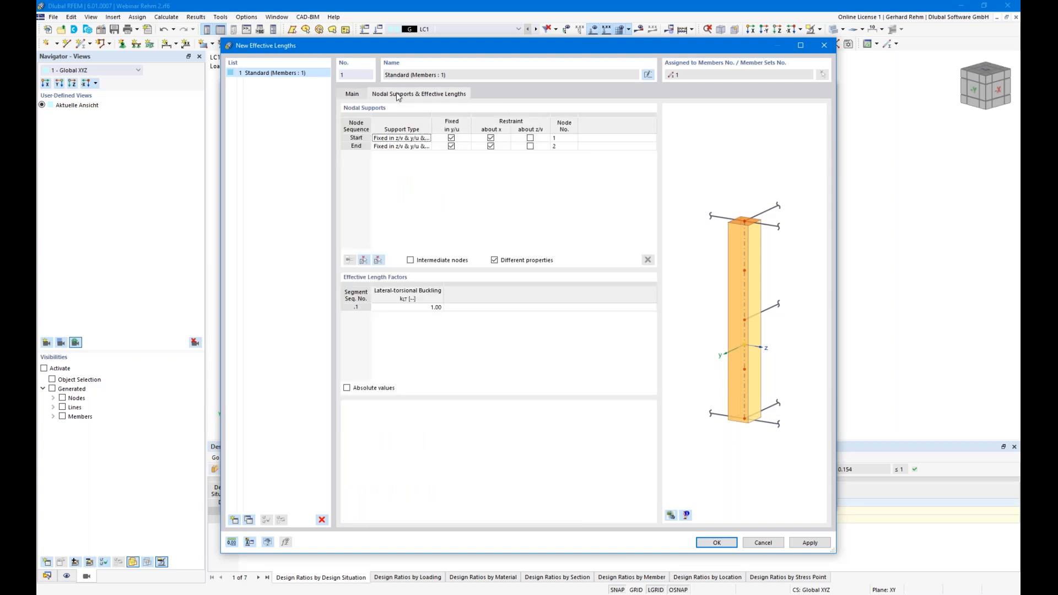
left_click(403, 307)
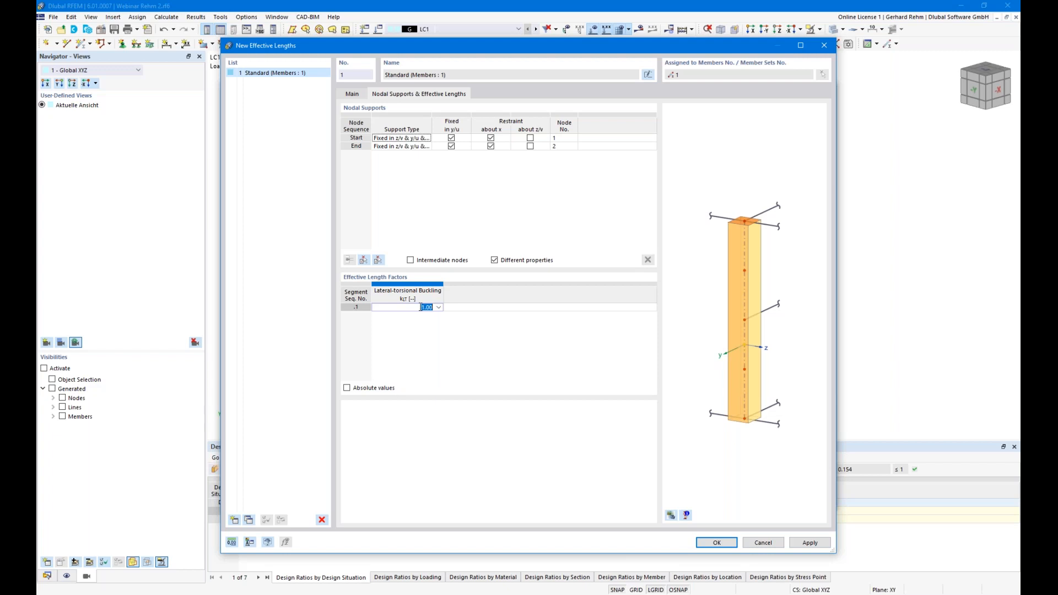
left_click(421, 307)
left_click_drag(549, 53, 533, 182)
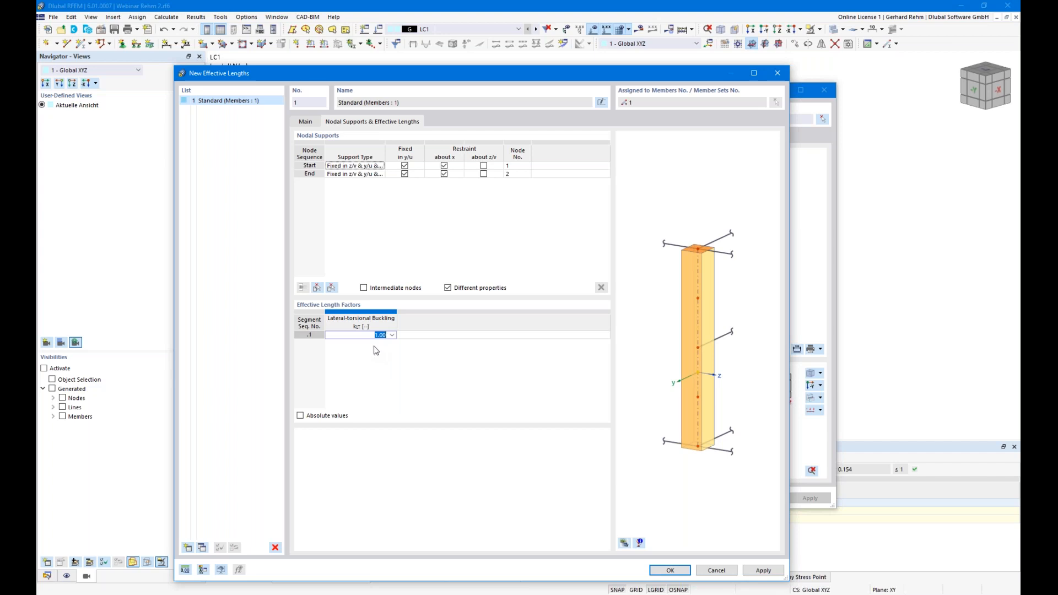
type("0,885")
left_click(403, 334)
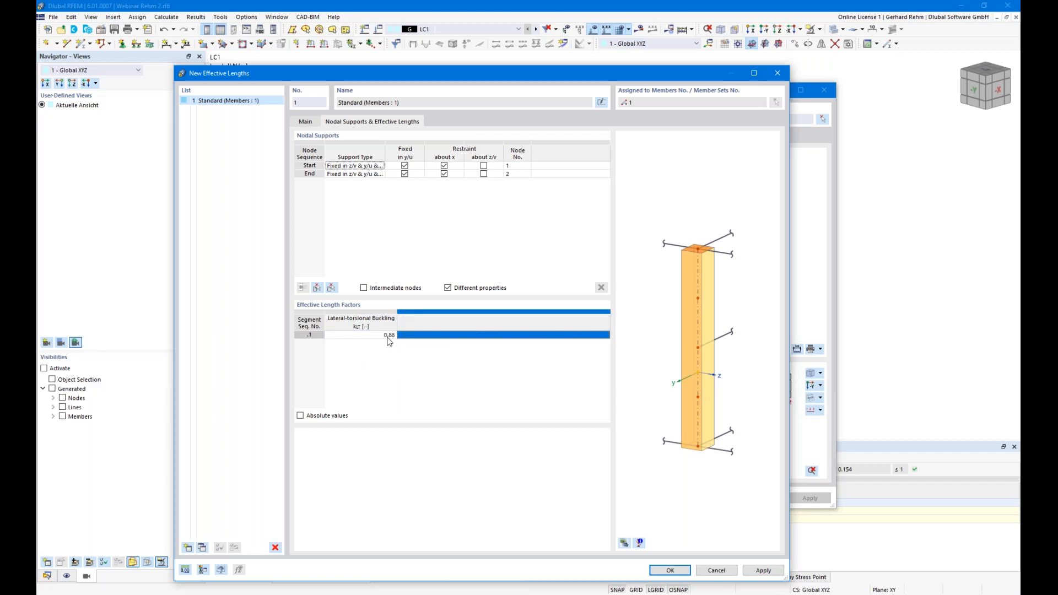
left_click(670, 570)
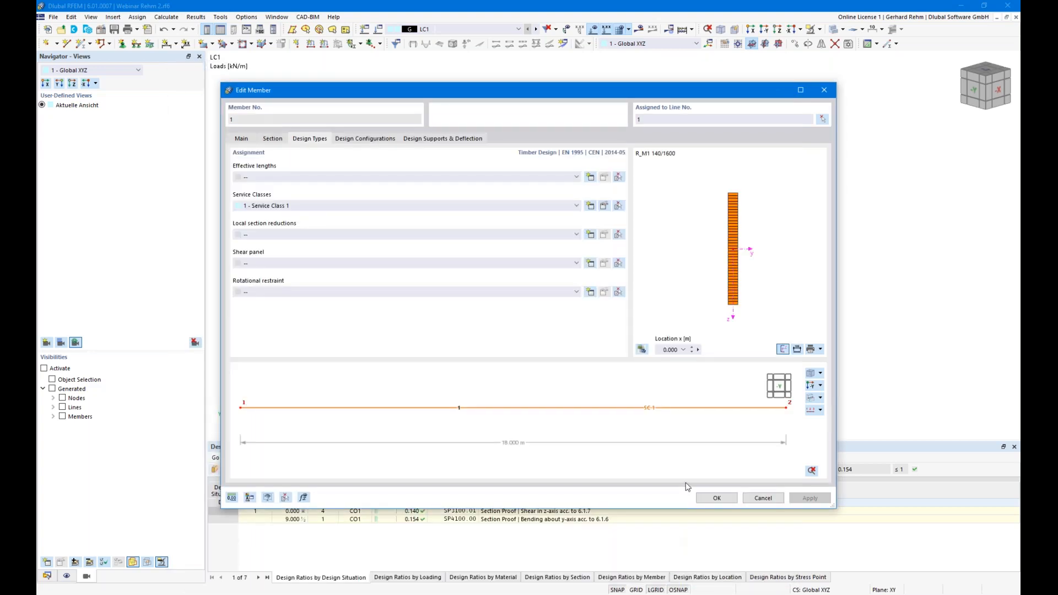
Step: Accept the beam's member settings and expand the timber design display options, keeping member effective lengths shown
left_click(718, 498)
scroll(716, 275, "up", 5)
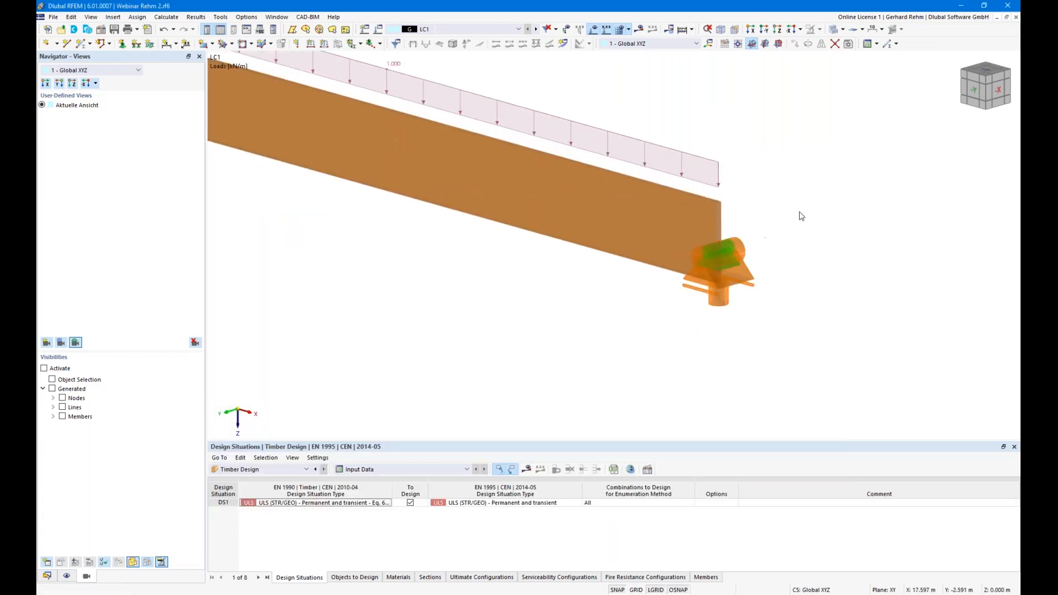
scroll(743, 274, "down", 4)
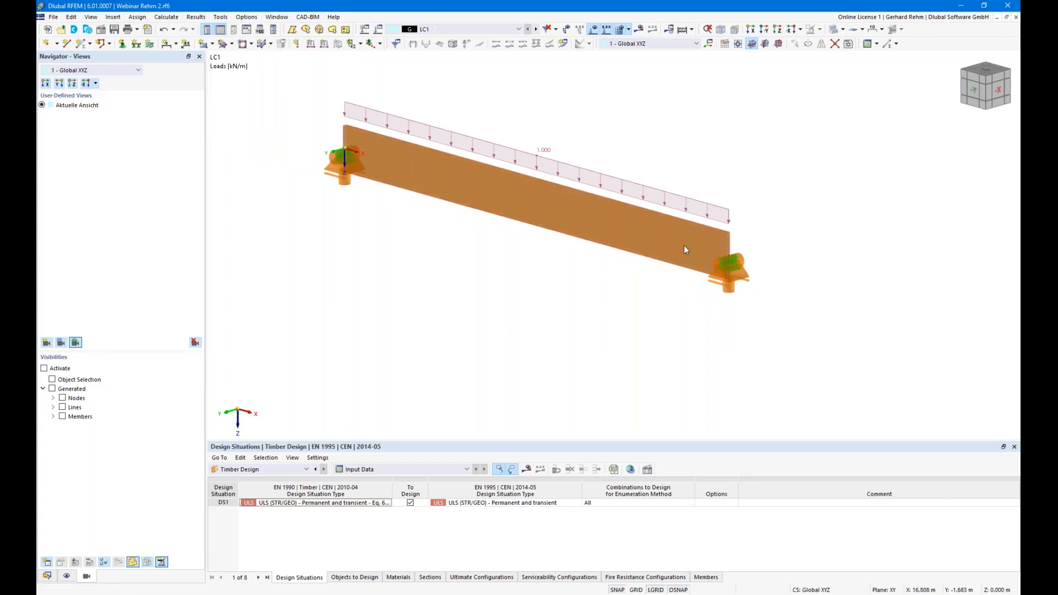
left_click(66, 575)
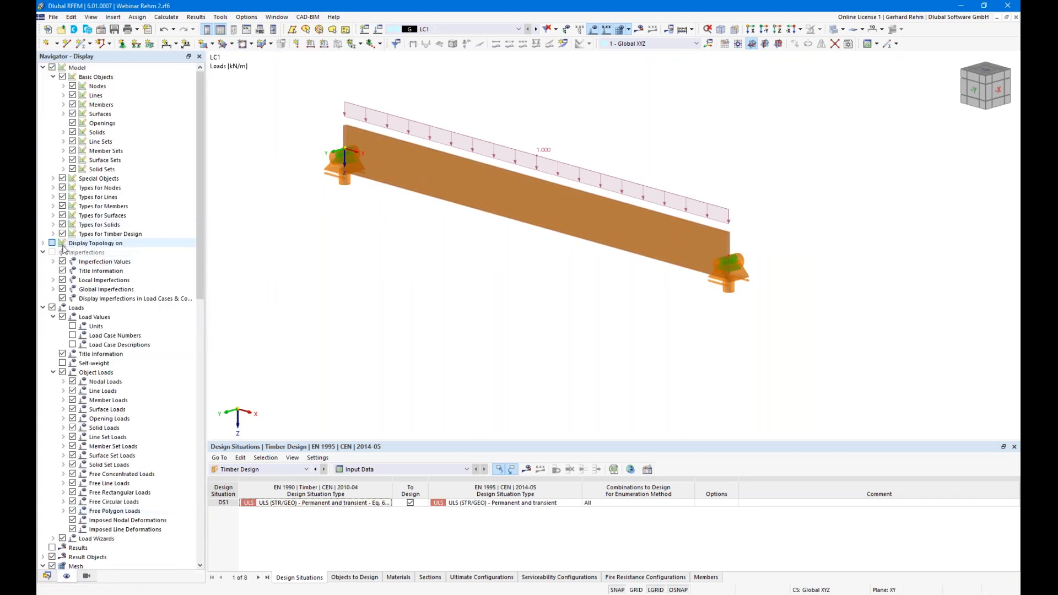
left_click(54, 235)
left_click(72, 244)
left_click(72, 244)
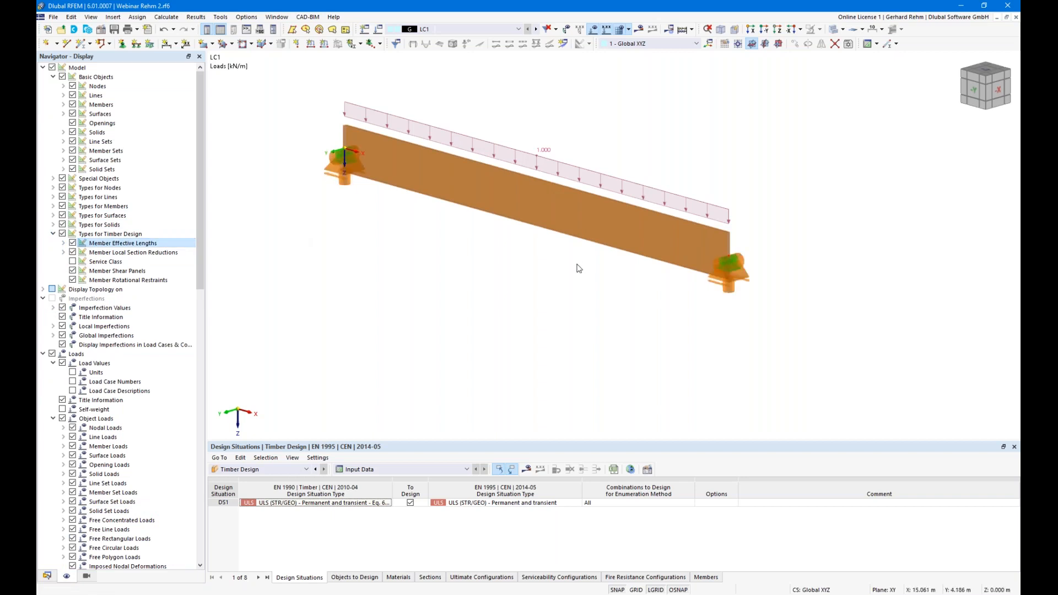
Step: Calculate the timber design and display the design check ratios on the beam
scroll(567, 267, "down", 1)
left_click(507, 473)
key("Return")
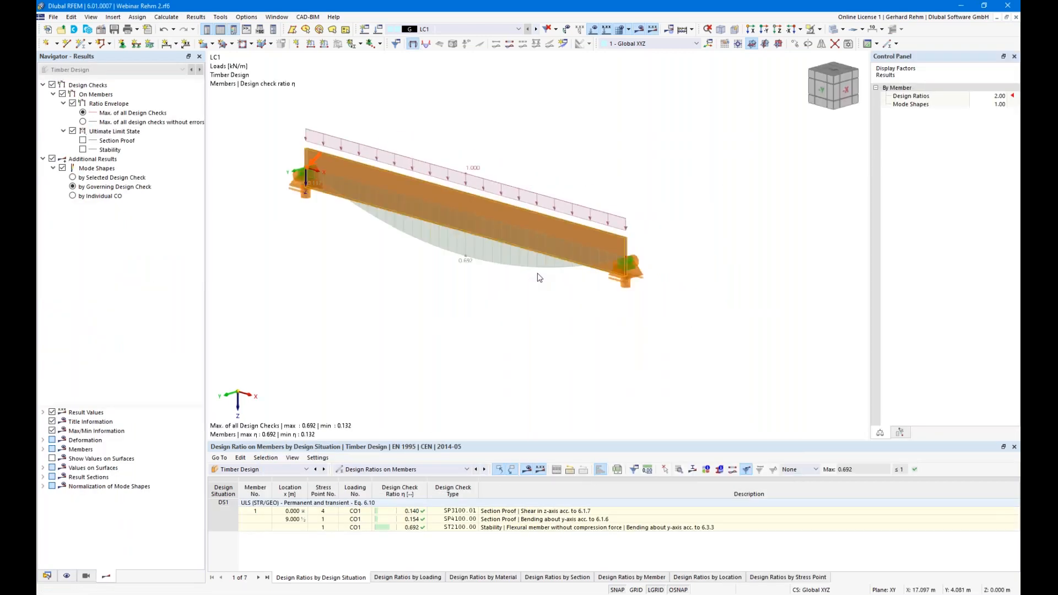
scroll(555, 332, "down", 1)
middle_click_drag(550, 327, 705, 311)
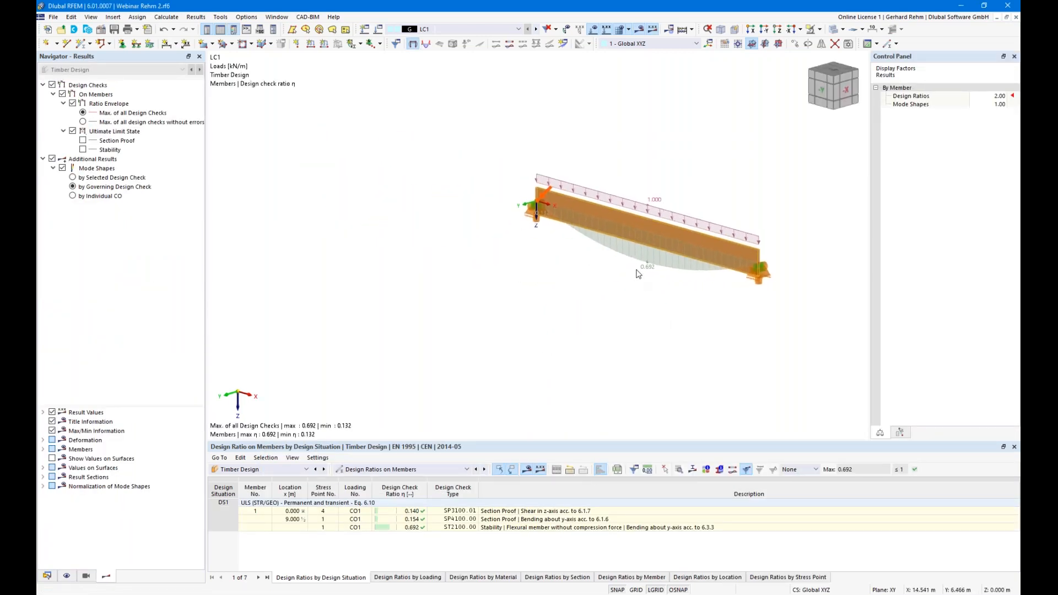
Step: Examine the ST2100 stability check details for bending about the y-axis, highlighting the critical bending stress
double_click(410, 528)
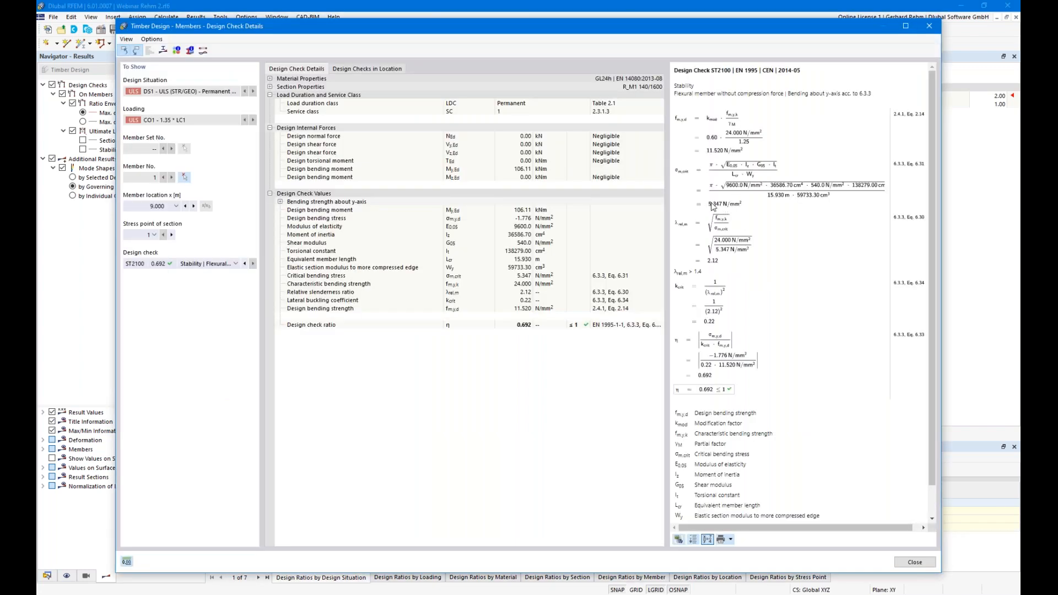
left_click(790, 197)
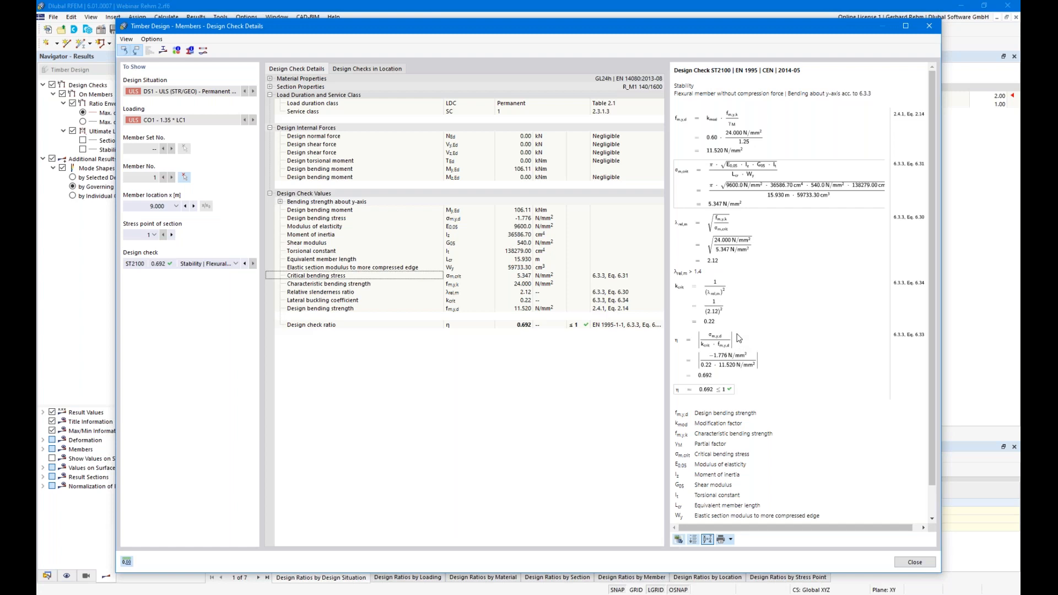
left_click(906, 562)
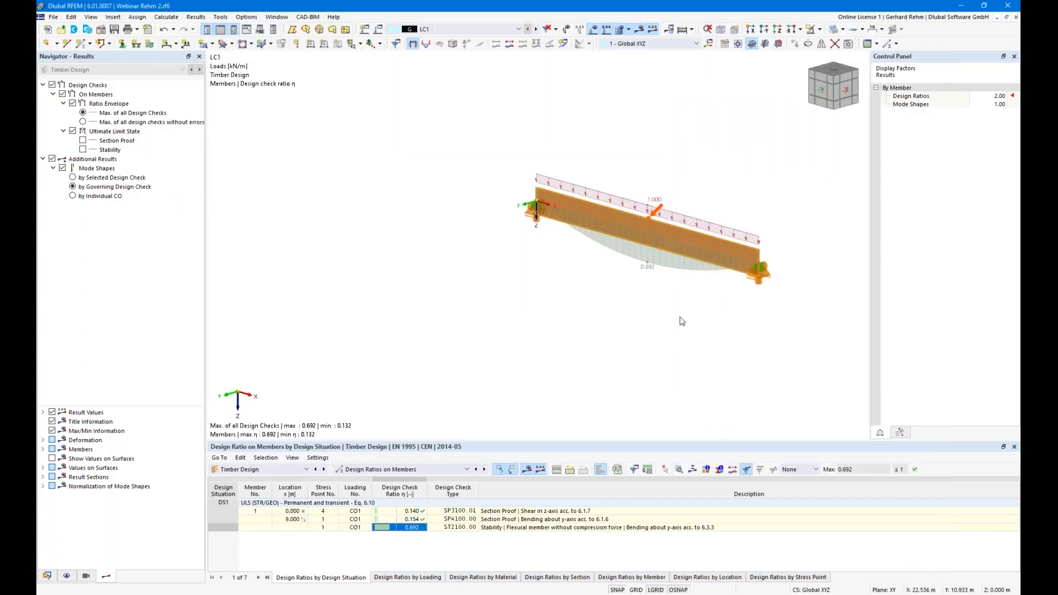
Step: Turn on the grid and copy the beam with its supports and load 10 m in the Y direction
scroll(682, 317, "down", 1)
mouse_move(625, 275)
middle_mouse_down()
mouse_move(531, 231)
mouse_move(633, 288)
middle_mouse_up()
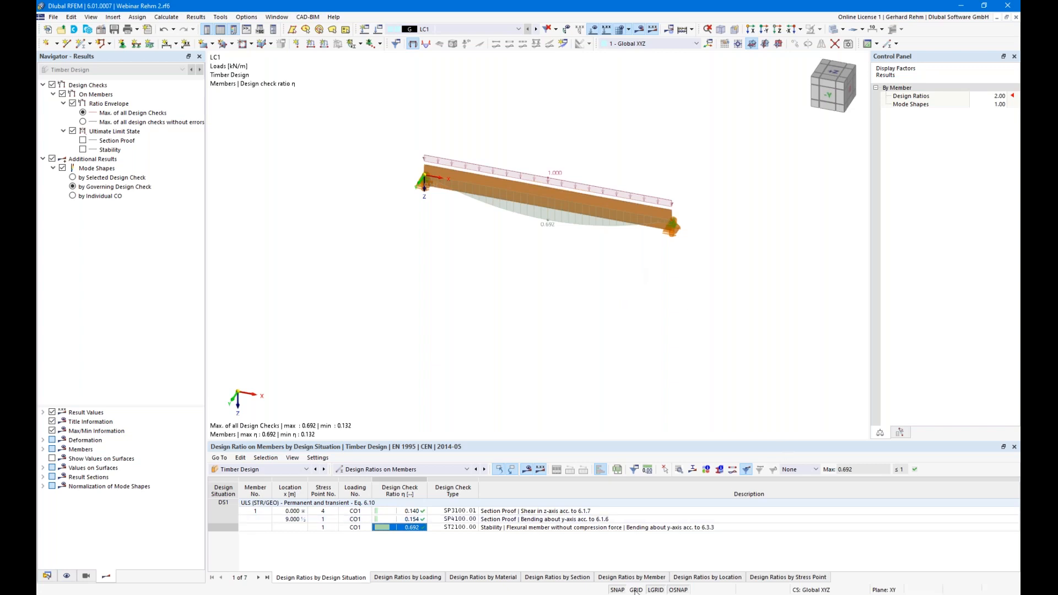
left_click_drag(736, 274, 406, 122)
left_click_drag(421, 177, 376, 251, "ctrl")
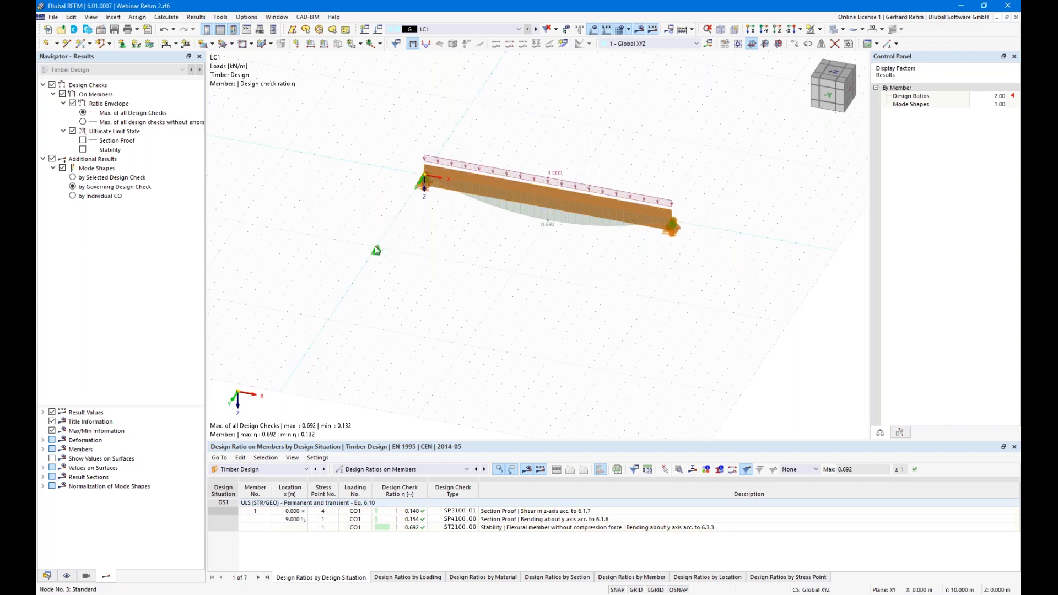
left_click(560, 186)
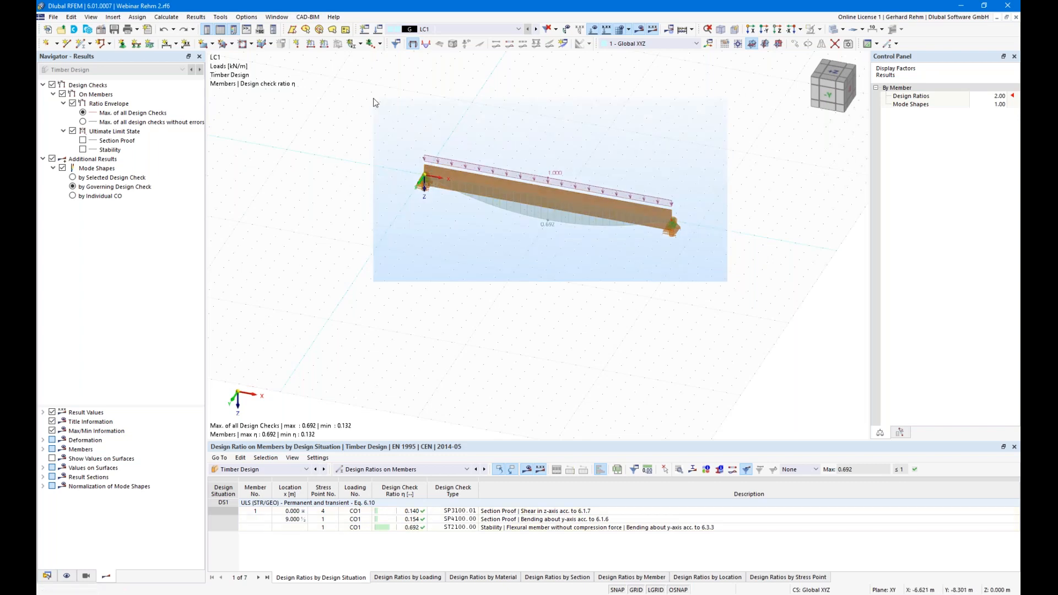
left_click_drag(425, 177, 378, 253, "ctrl")
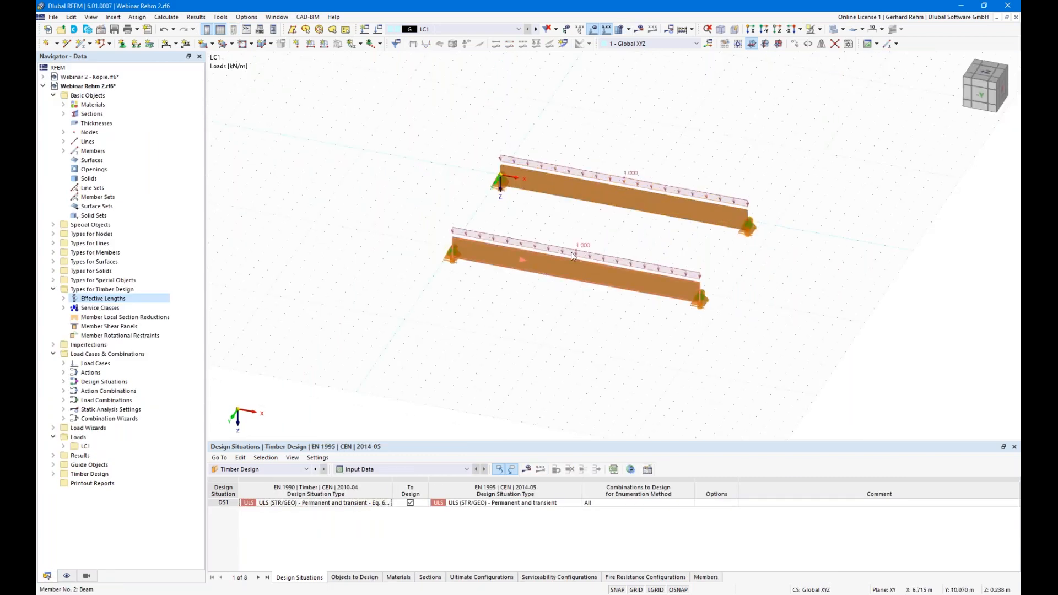
Step: Create new effective lengths for the copied beam using the eigenvalue method, with flexural buckling about both axes deactivated
double_click(543, 273)
left_click(311, 138)
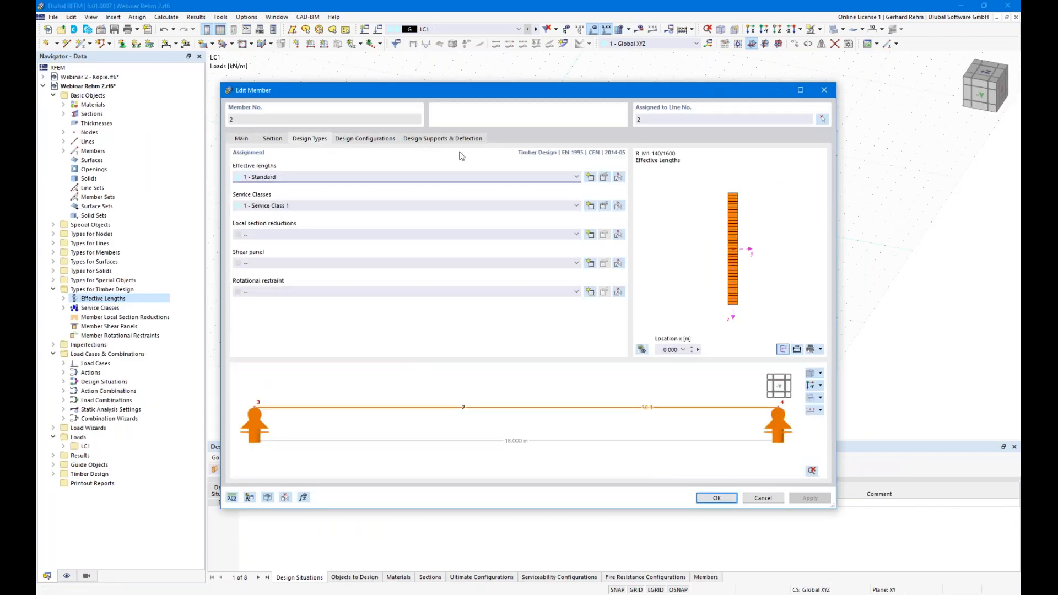
left_click(592, 178)
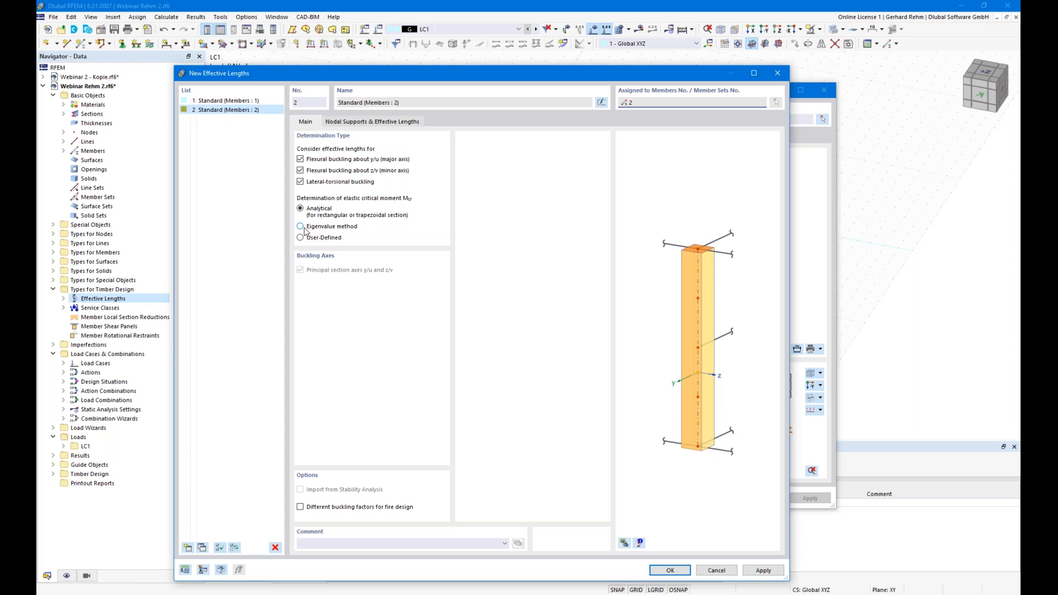
left_click(301, 227)
left_click(300, 160)
left_click(302, 170)
Step: Inspect the copied beam's nodal supports with the model preview, then accept the new effective lengths and member settings
left_click(342, 123)
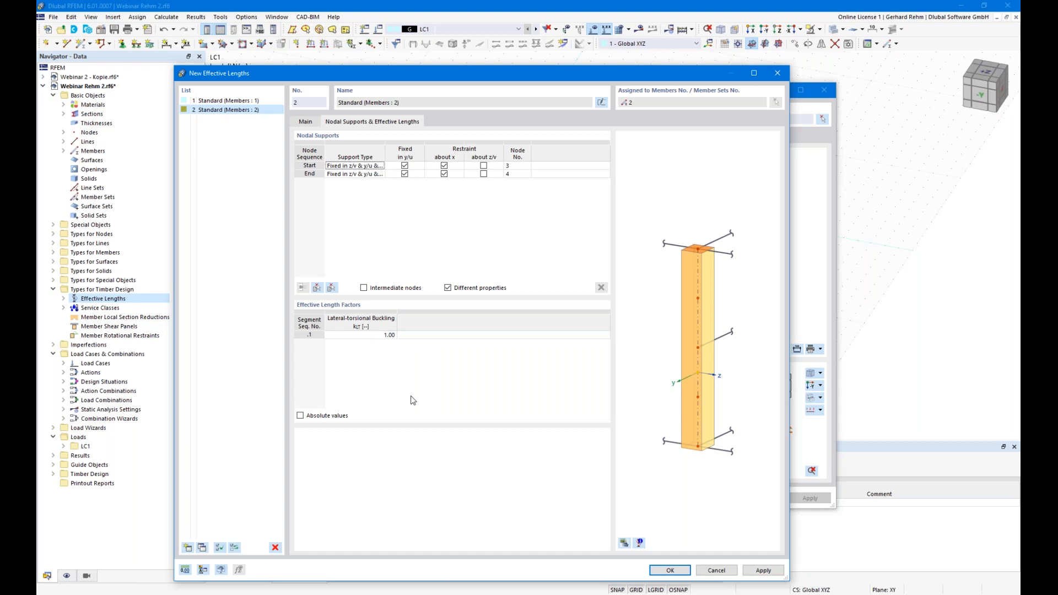
left_click(627, 543)
left_click(625, 544)
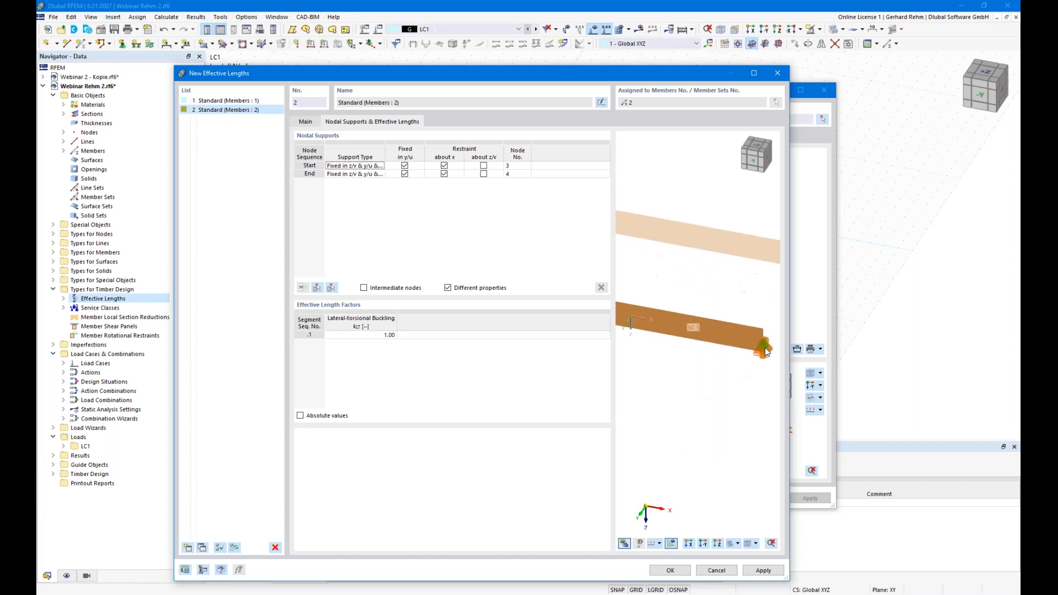
middle_click_drag(685, 351, 618, 354, "ctrl")
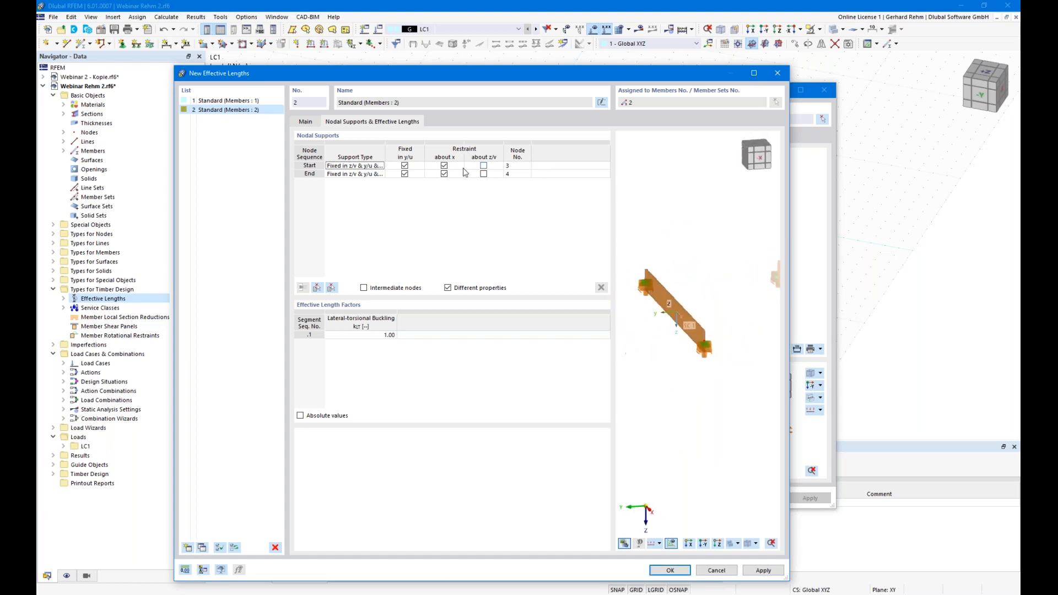
left_click(364, 167)
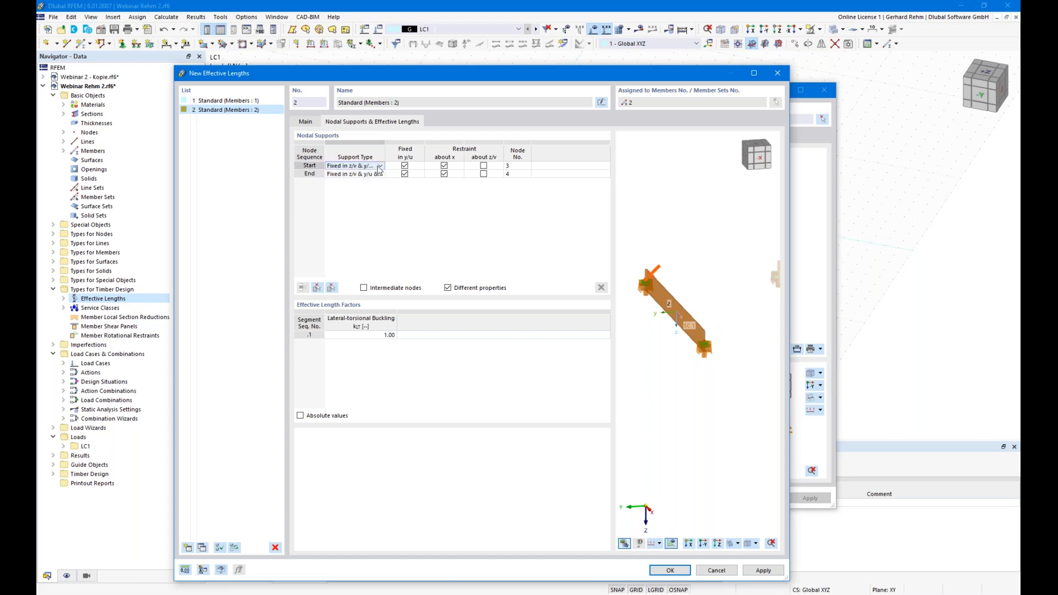
left_click(380, 167)
left_click(380, 167)
left_click(670, 570)
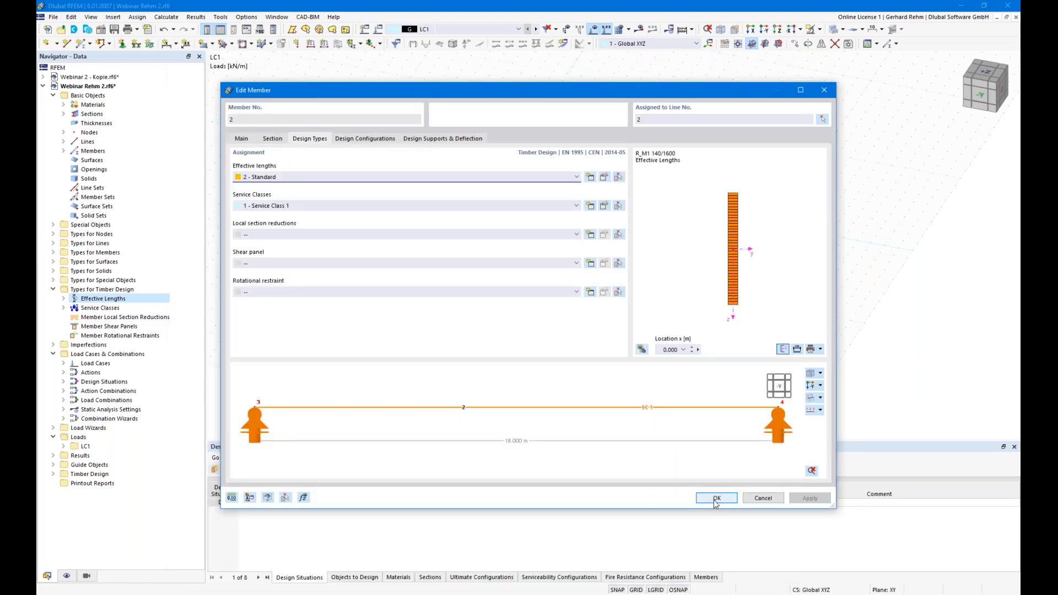
left_click(716, 499)
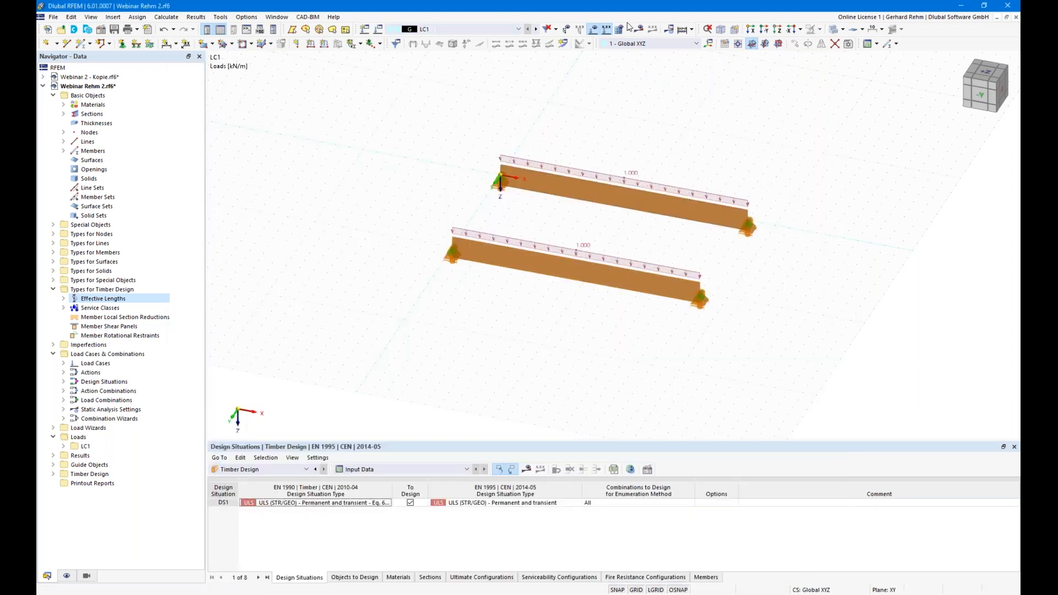
Step: Calculate the results for both beams and display the Timber Design ratios and governing mode shape
left_click(638, 33)
left_click(571, 347)
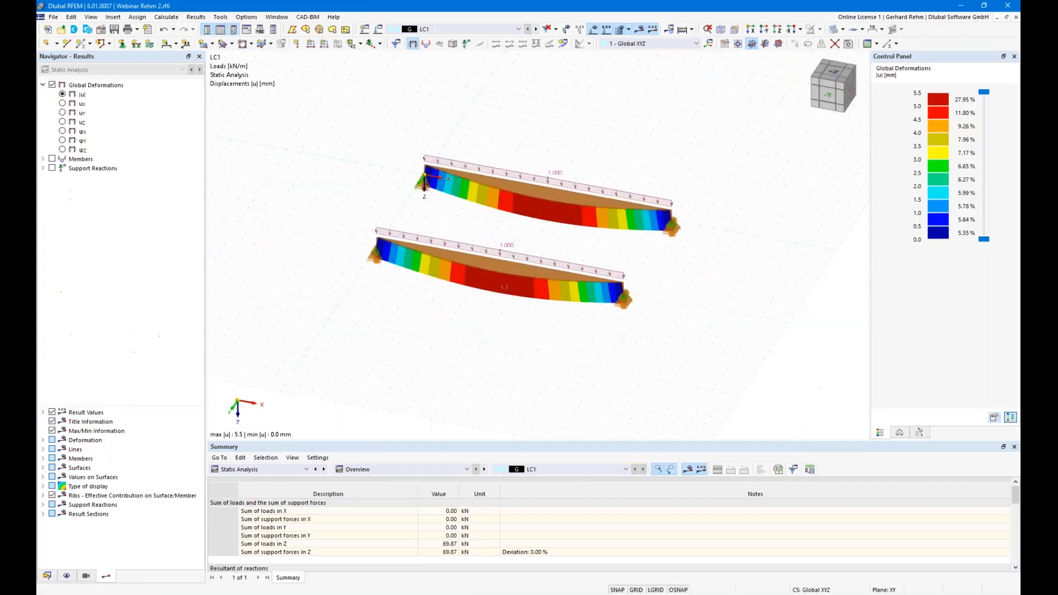
left_click(264, 469)
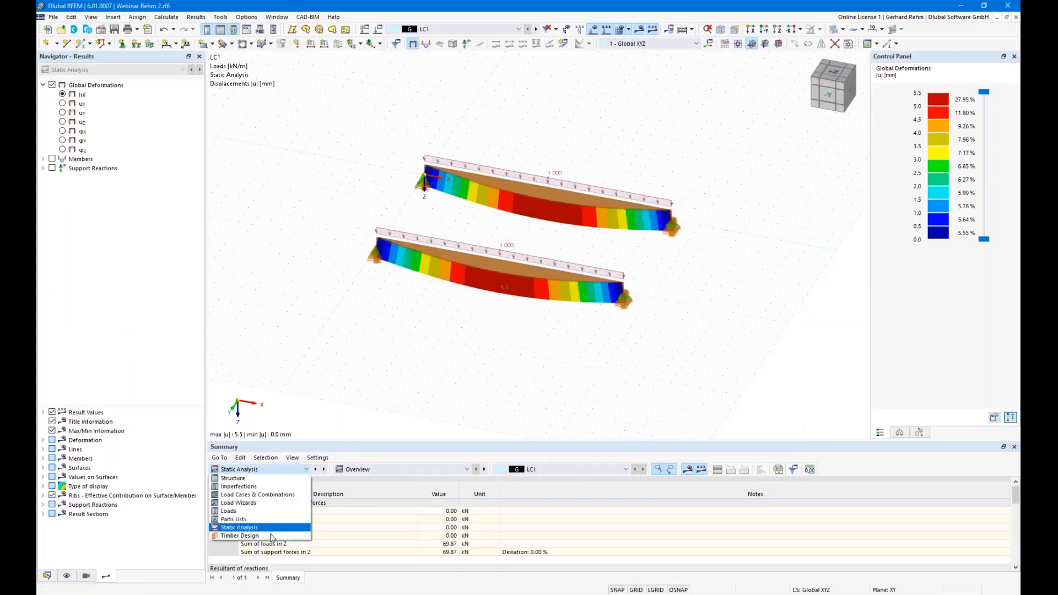
left_click(254, 537)
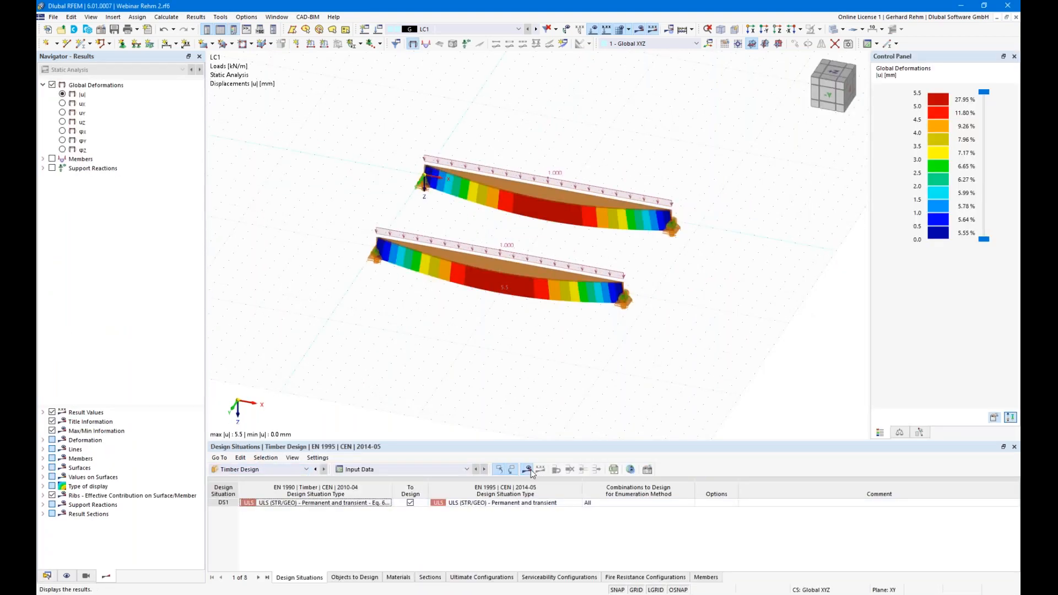
left_click(569, 347)
Step: Examine the main and stability settings of the Standard ultimate configuration, including the load application position, without changing them
left_click(47, 575)
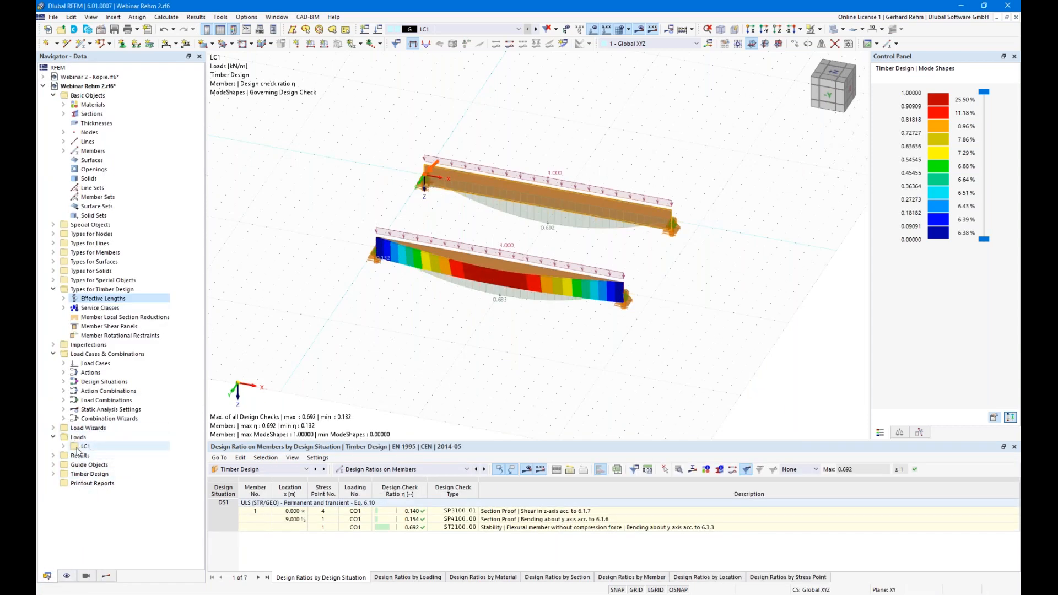
double_click(78, 474)
double_click(89, 520)
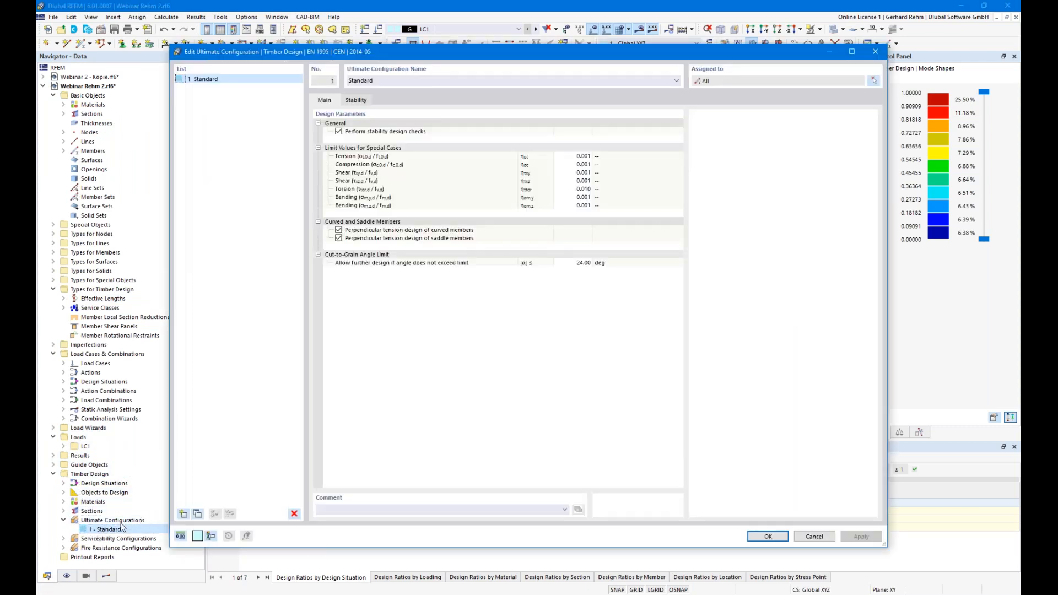
left_click(362, 102)
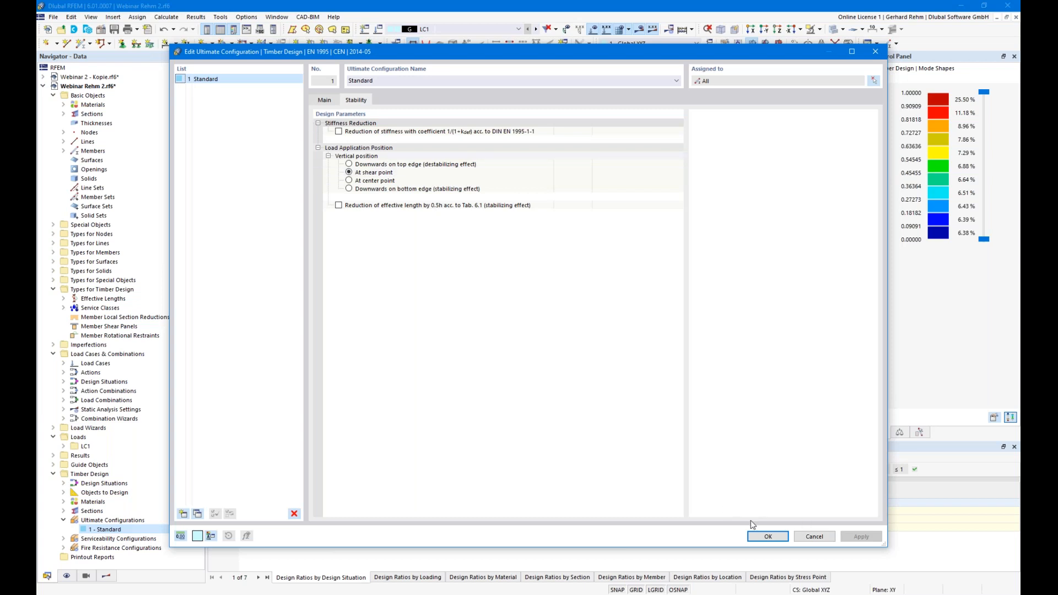
left_click(815, 540)
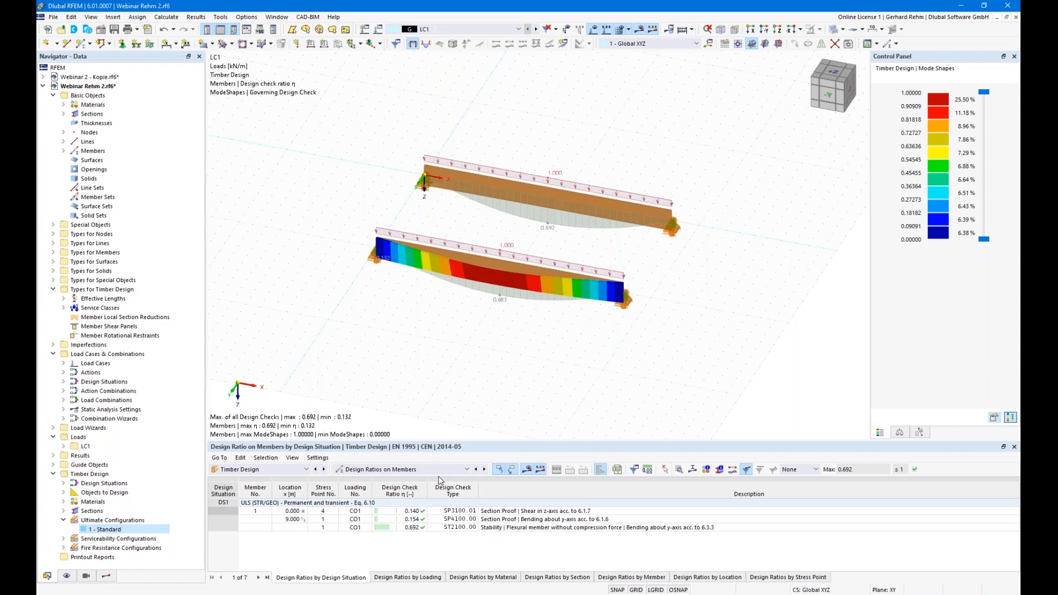
Step: List the design ratios by member in an enlarged table and compare the ST2100 stability check details of members 1 and 2
left_click(603, 576)
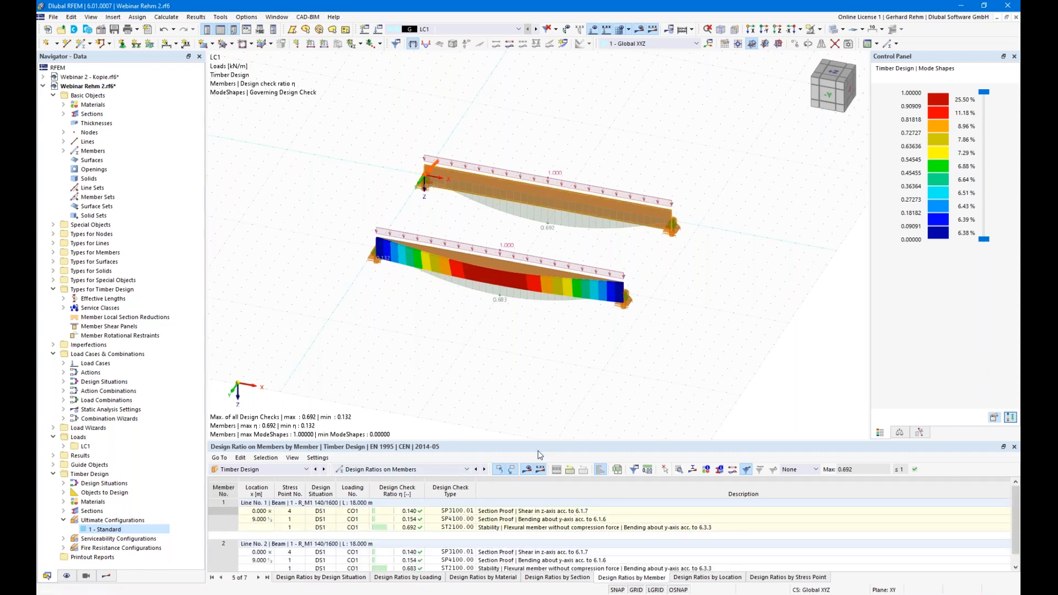
left_click_drag(540, 441, 542, 358)
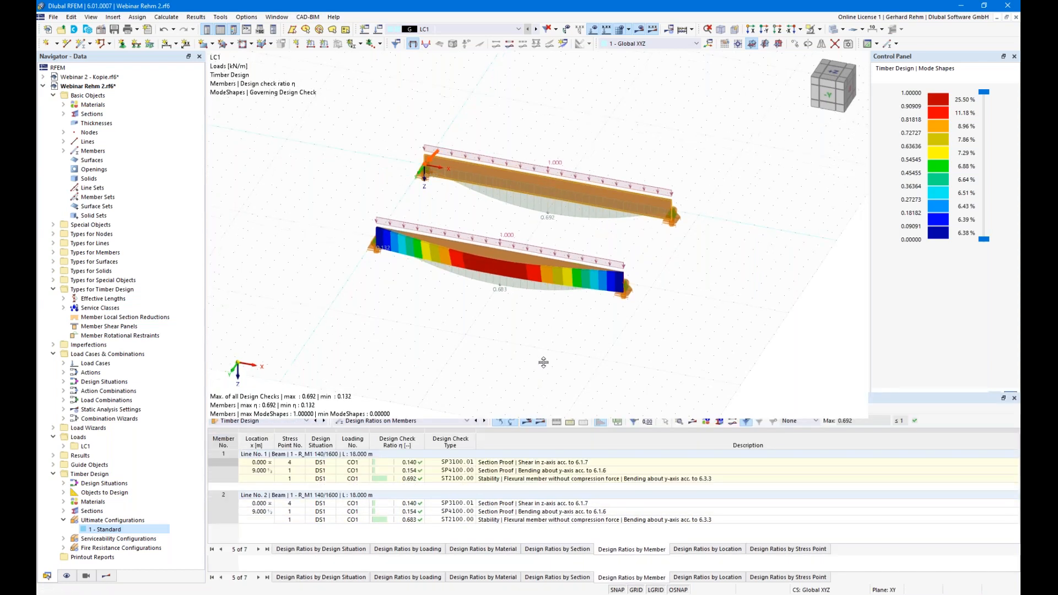
left_click(531, 443)
double_click(531, 444)
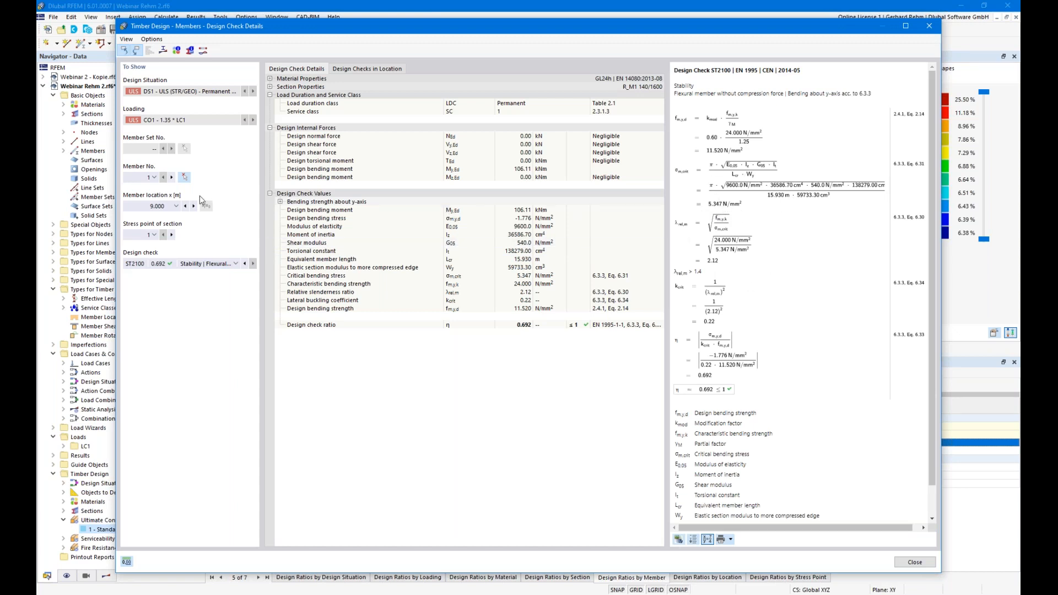
left_click(171, 177)
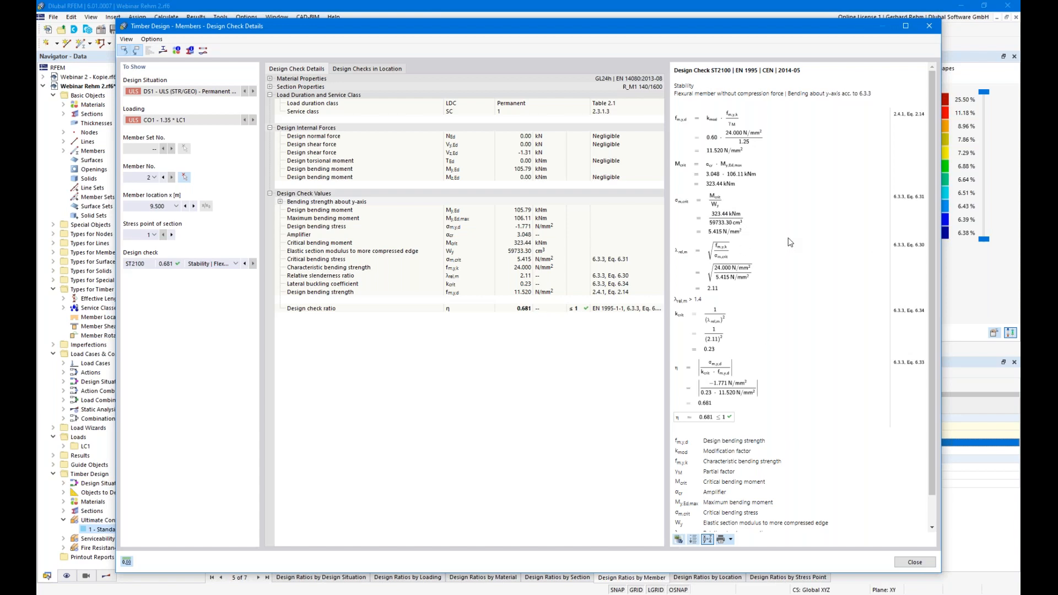
left_click(914, 562)
Step: Copy both beams with their supports and loads 25 m in the X direction and clear the selection
left_click_drag(400, 162, 373, 135)
left_click_drag(494, 184, 728, 227, "ctrl")
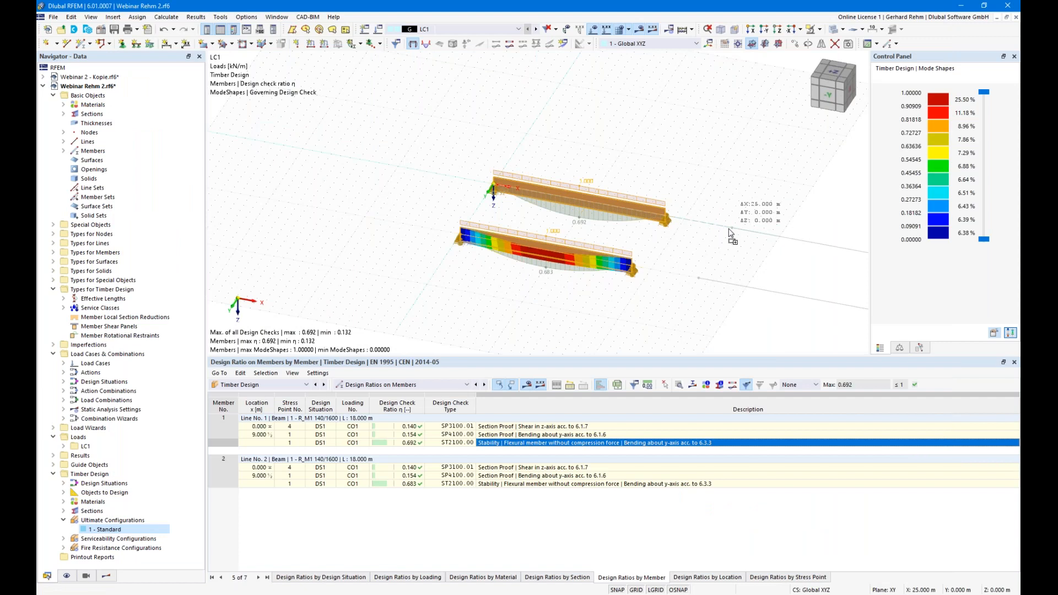
middle_click_drag(725, 300, 562, 246)
left_click_drag(730, 282, 695, 149)
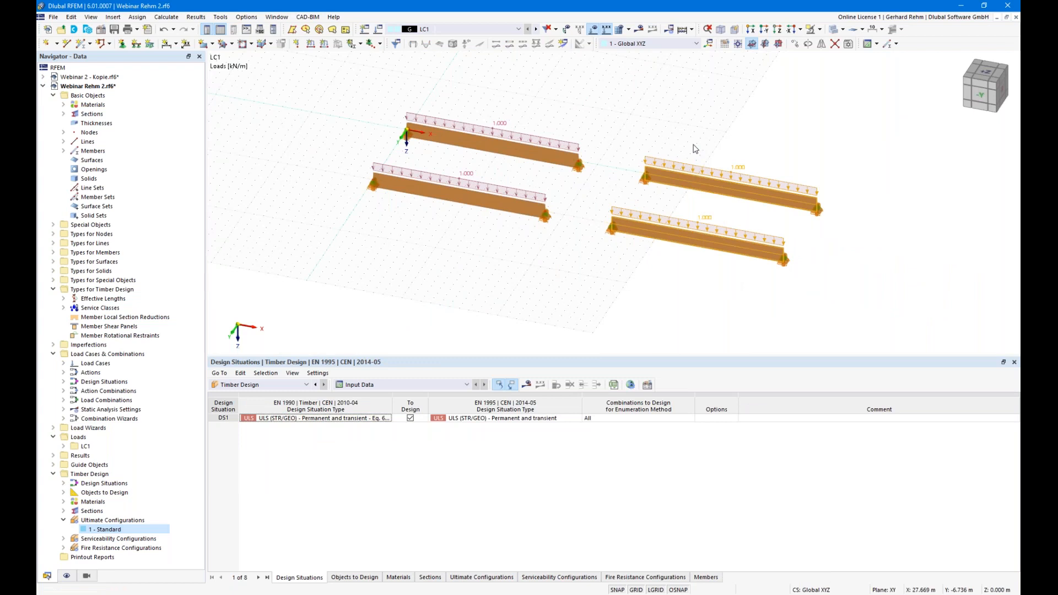
left_click(736, 287)
left_click_drag(736, 286, 692, 166)
left_click(645, 302)
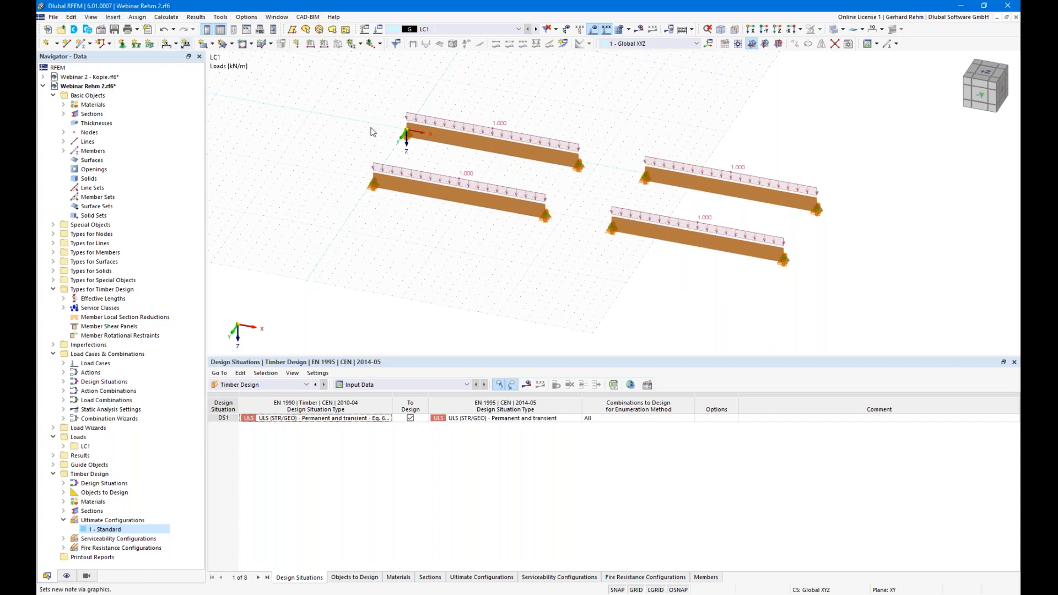
Step: Assign the custom shortcut Ctrl+T to the Divide Member Using N Intermediate Nodes command
left_click(74, 20)
mouse_move(90, 20)
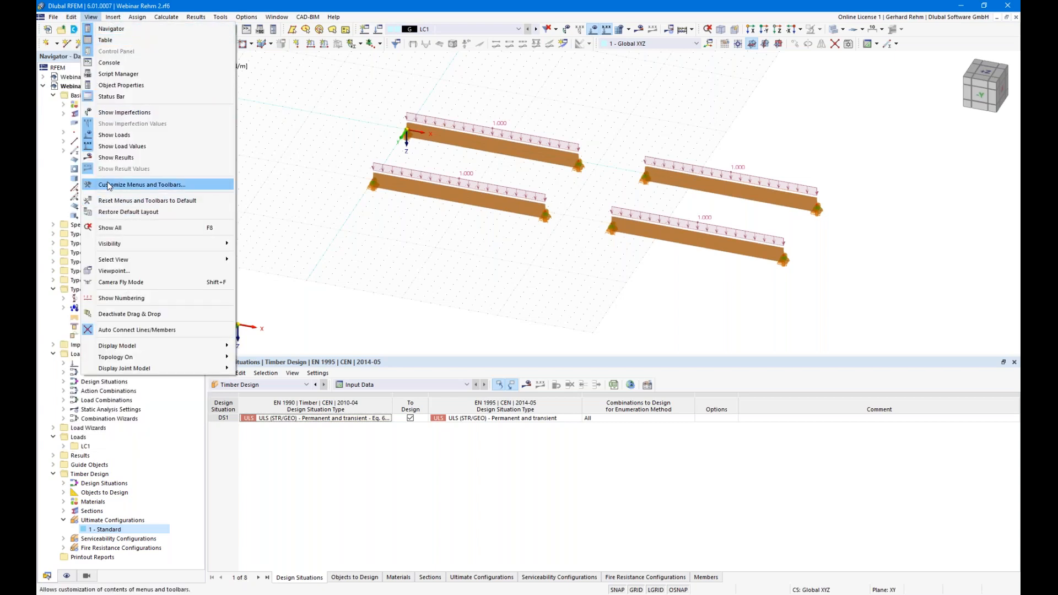
left_click(114, 184)
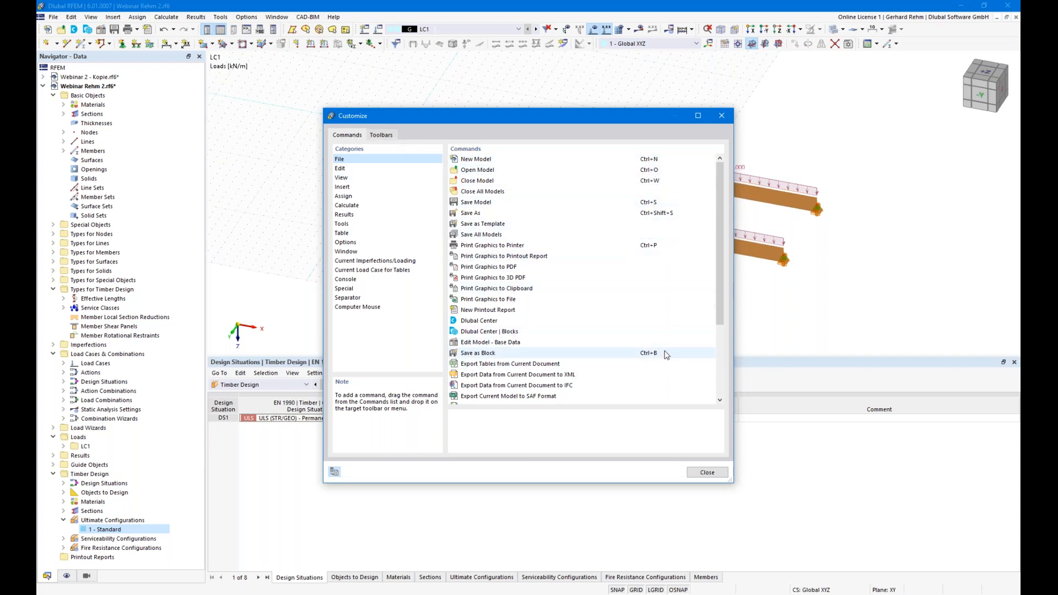
left_click(341, 223)
scroll(614, 308, "down", 1)
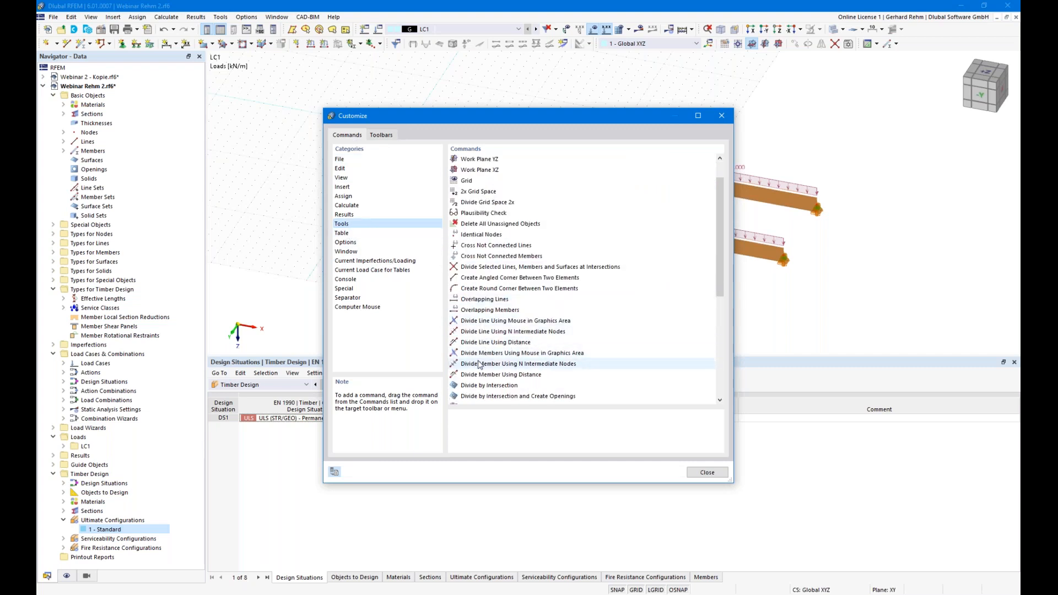
left_click_drag(492, 370, 676, 367)
double_click(675, 363)
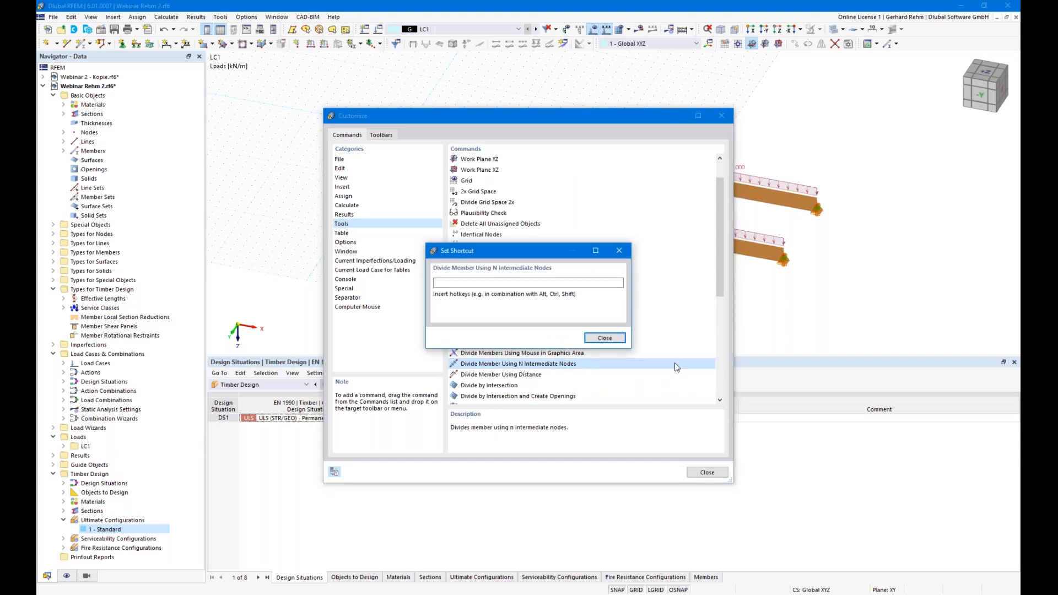
key("ctrl+t")
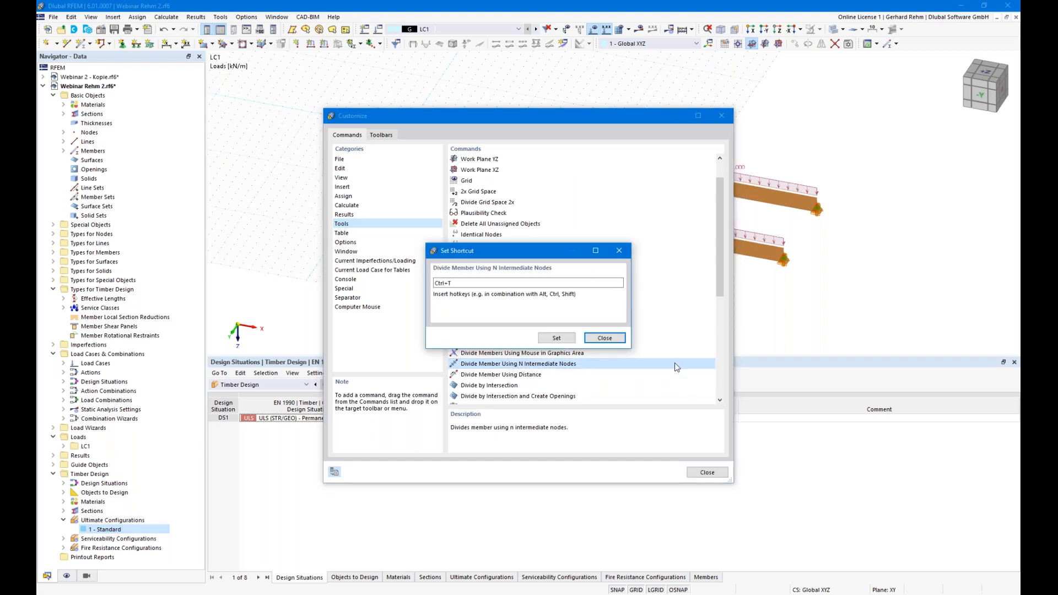
left_click(556, 338)
left_click(707, 472)
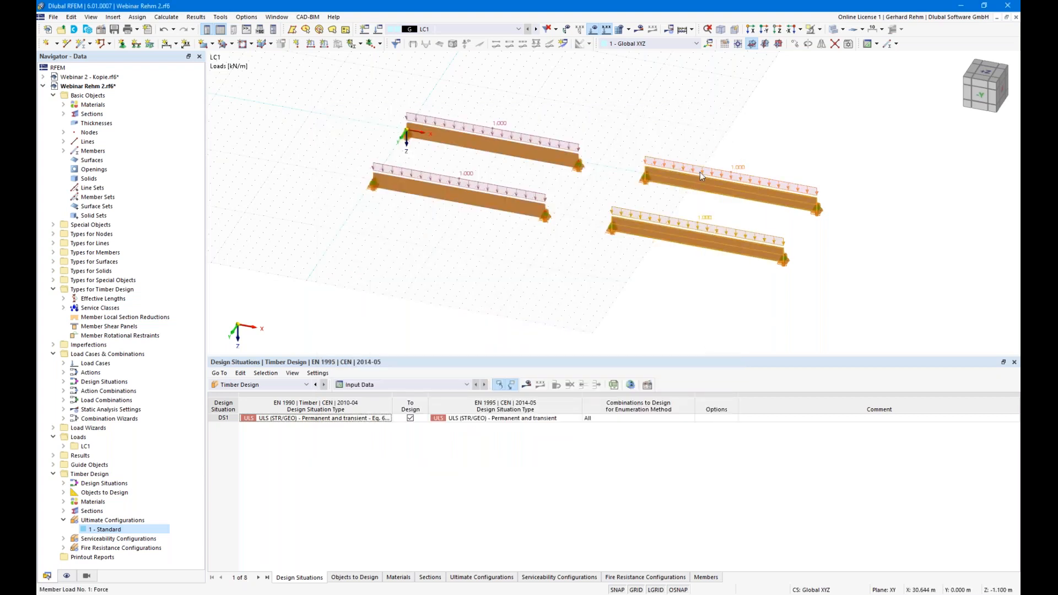
Step: Divide the copied members 3 and 4 using 2 intermediate nodes and display the model as wireframe
key("ctrl+t")
left_click(333, 211)
type("2")
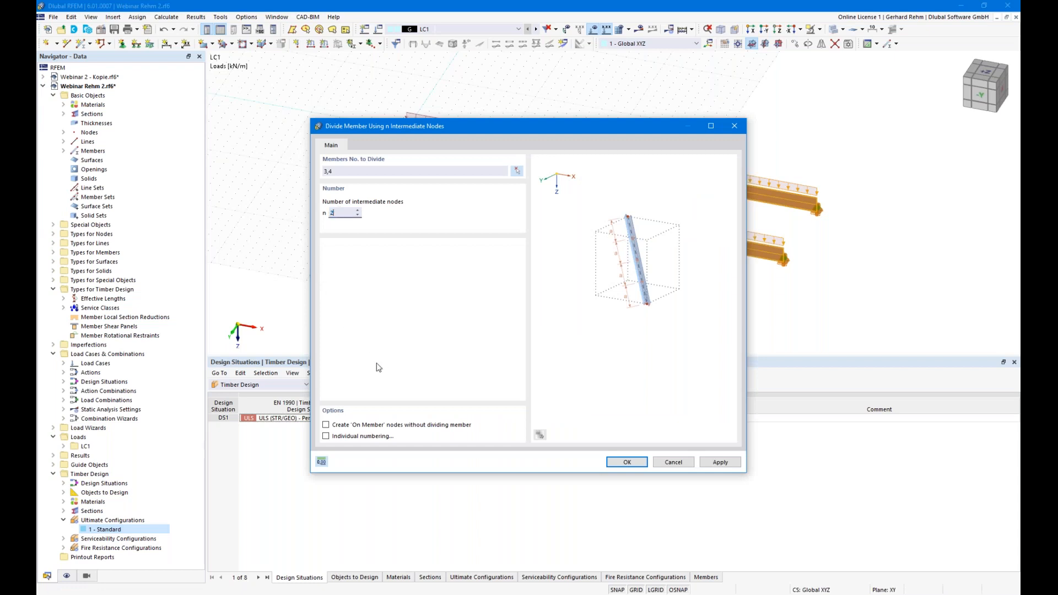
left_click(627, 462)
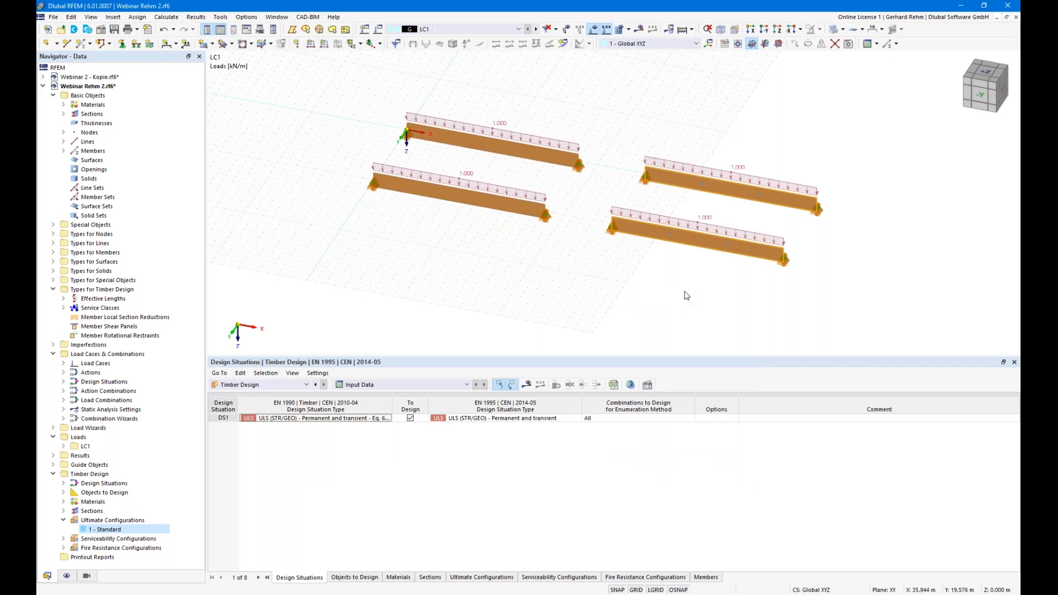
left_click(766, 44)
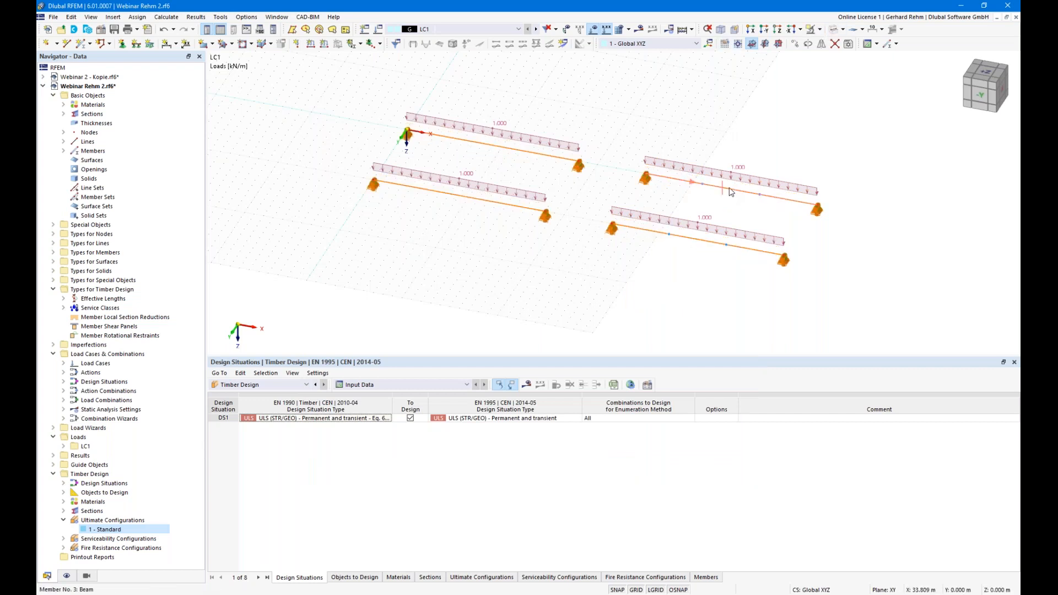
double_click(731, 192)
left_click_drag(499, 88, 464, 273)
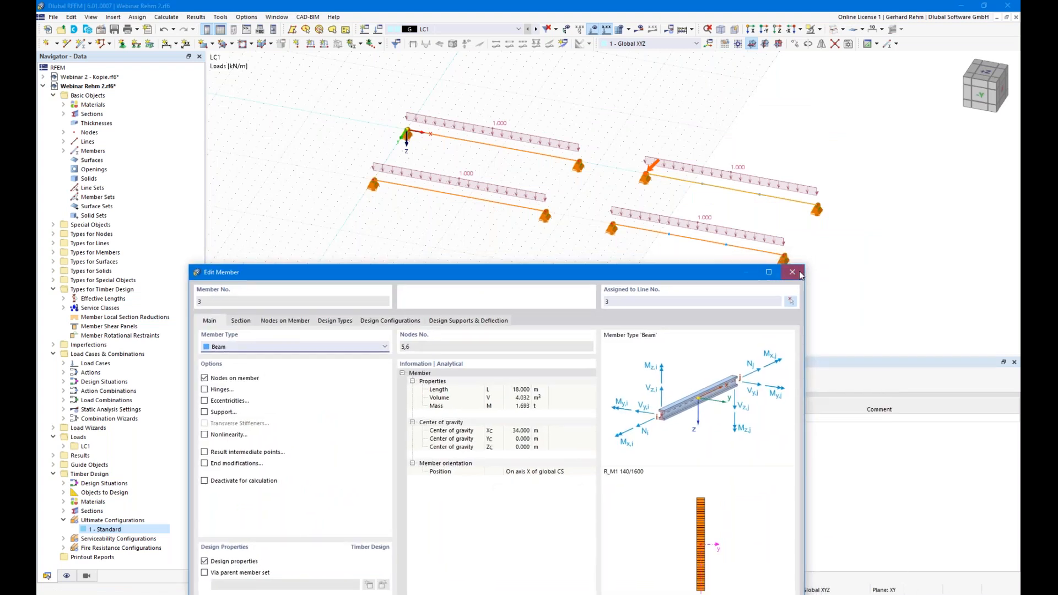
left_click(792, 272)
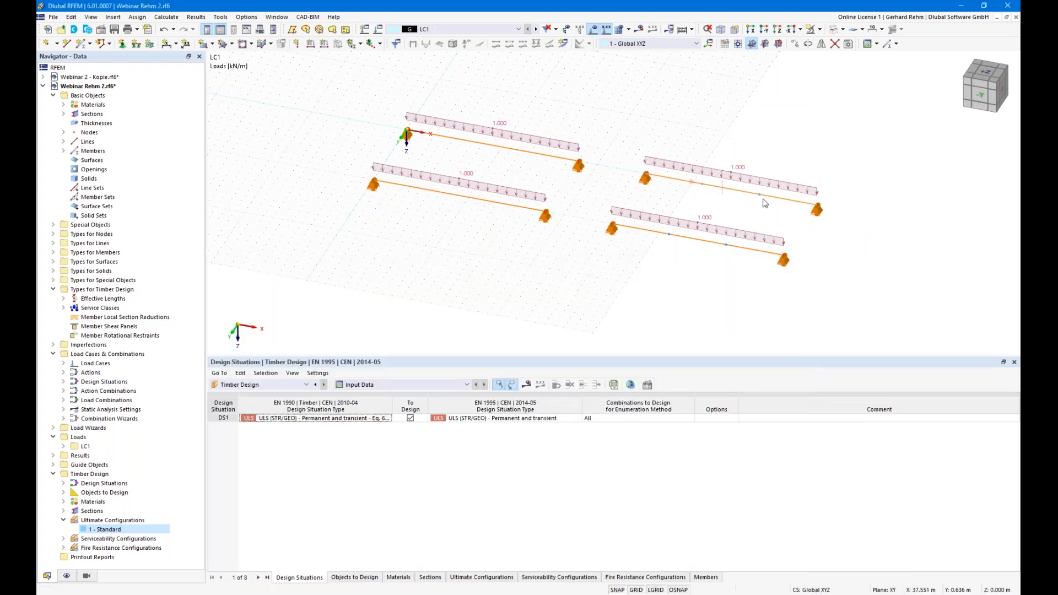
Step: Create new effective lengths for member 3 without flexural buckling about either axis and show their nodal supports
double_click(747, 196)
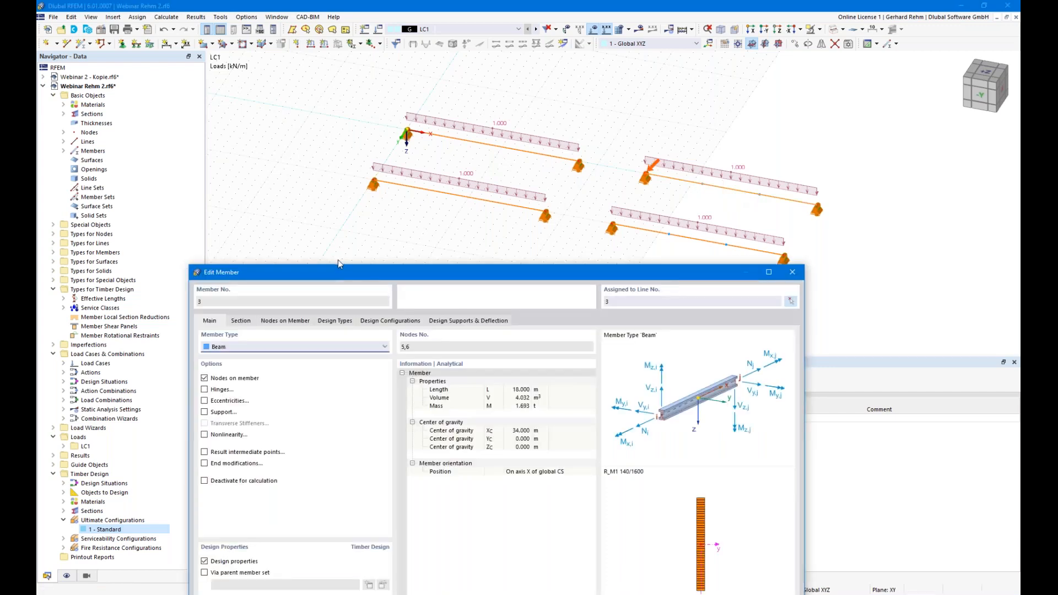
left_click_drag(338, 271, 331, 202)
left_click(336, 250)
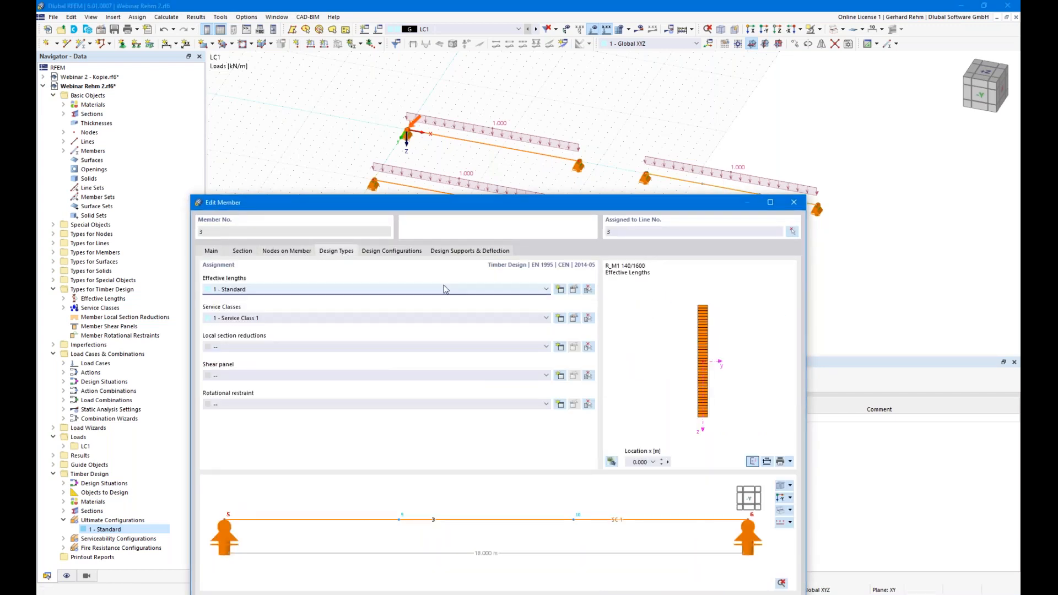
left_click(560, 289)
left_click(313, 159)
left_click(313, 170)
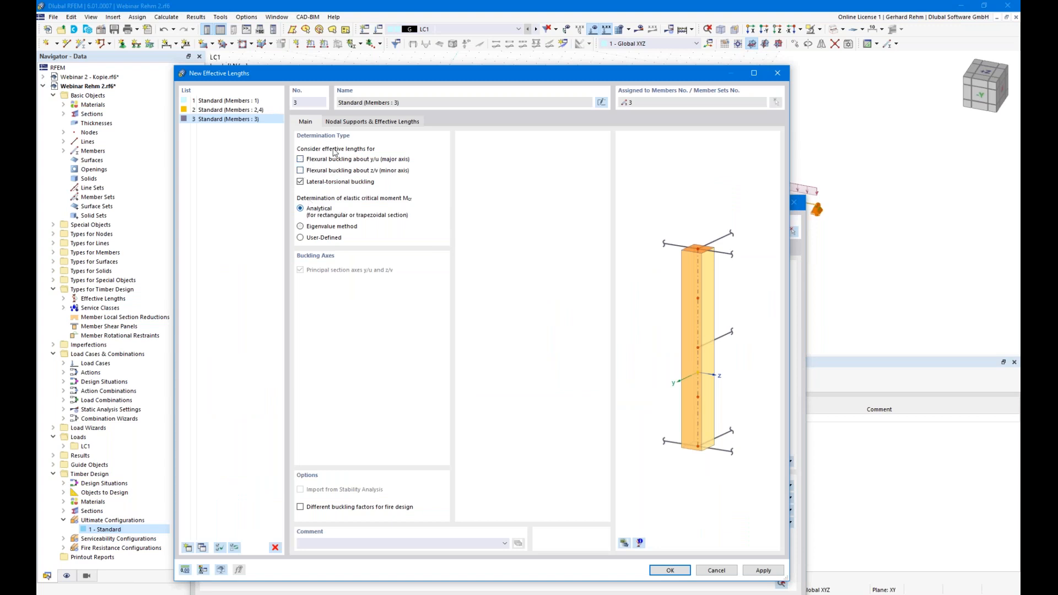
left_click(363, 123)
left_click_drag(408, 83, 463, 262)
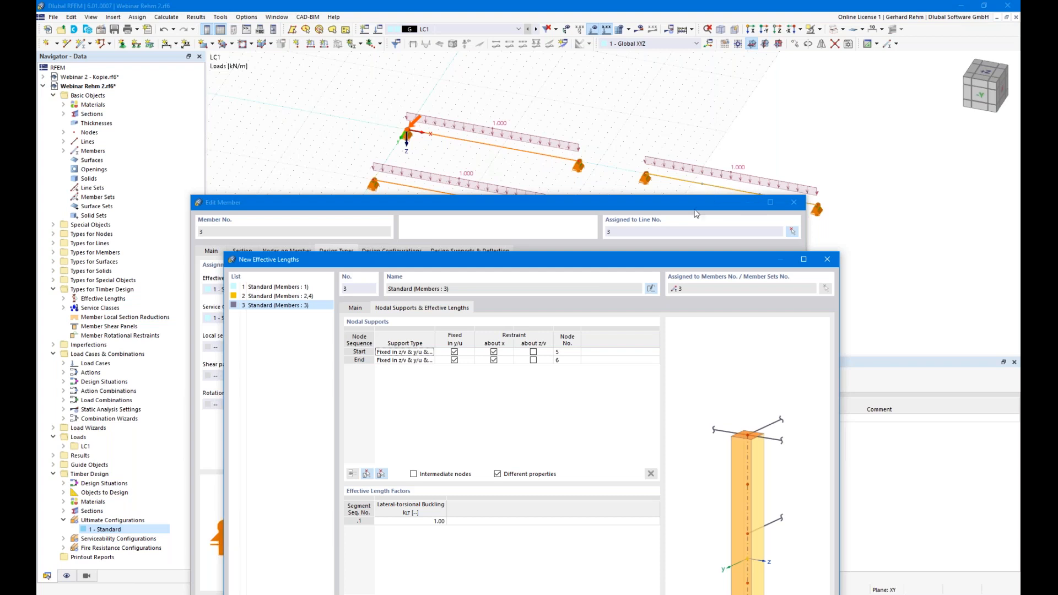
Step: Switch member 3's lateral-torsional buckling lengths to absolute values and back to factors
left_click(431, 521)
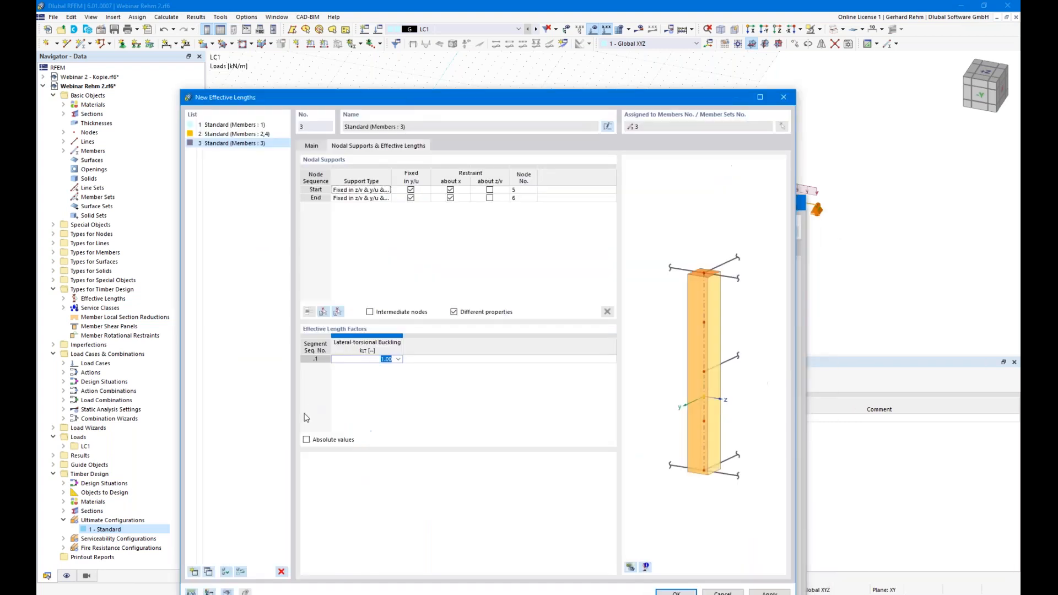
left_click(306, 439)
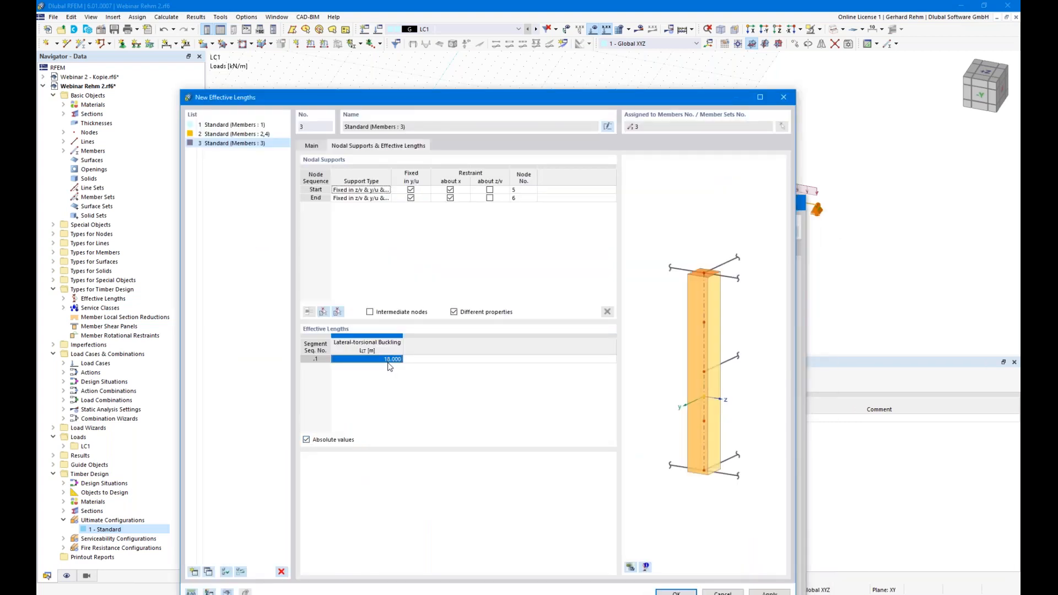
left_click(307, 439)
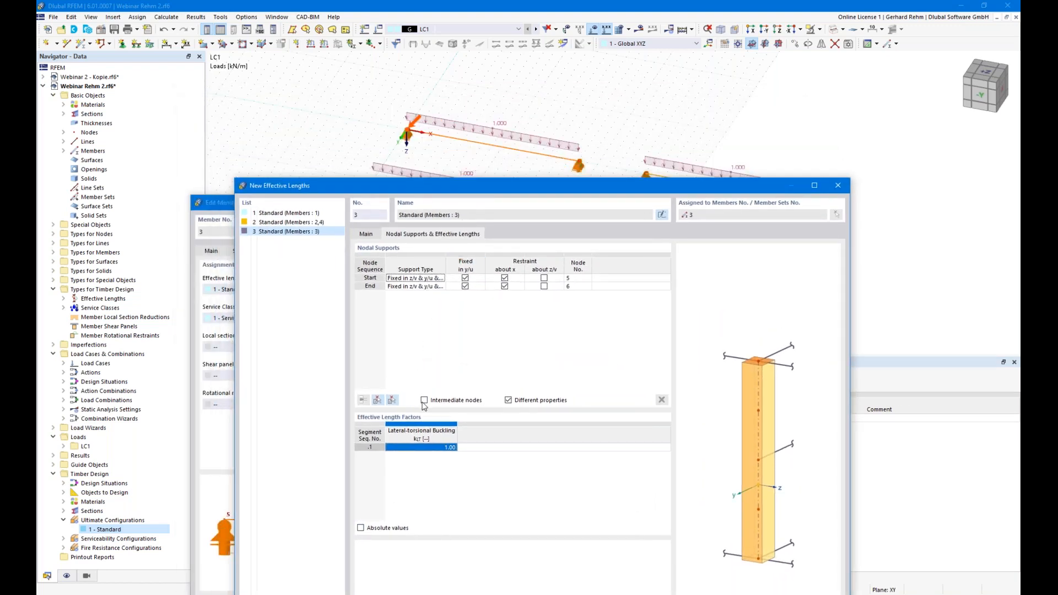
Step: Enable intermediate nodes in member 3's effective lengths and import its nodes by picking the member in the model
left_click(424, 401)
left_click_drag(608, 188, 599, 208)
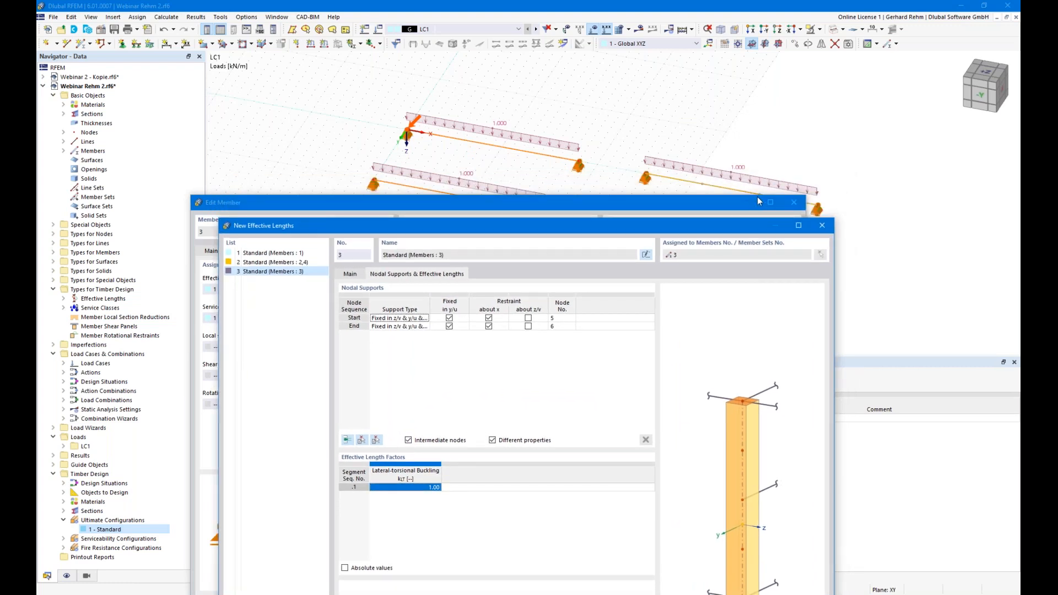
left_click(377, 441)
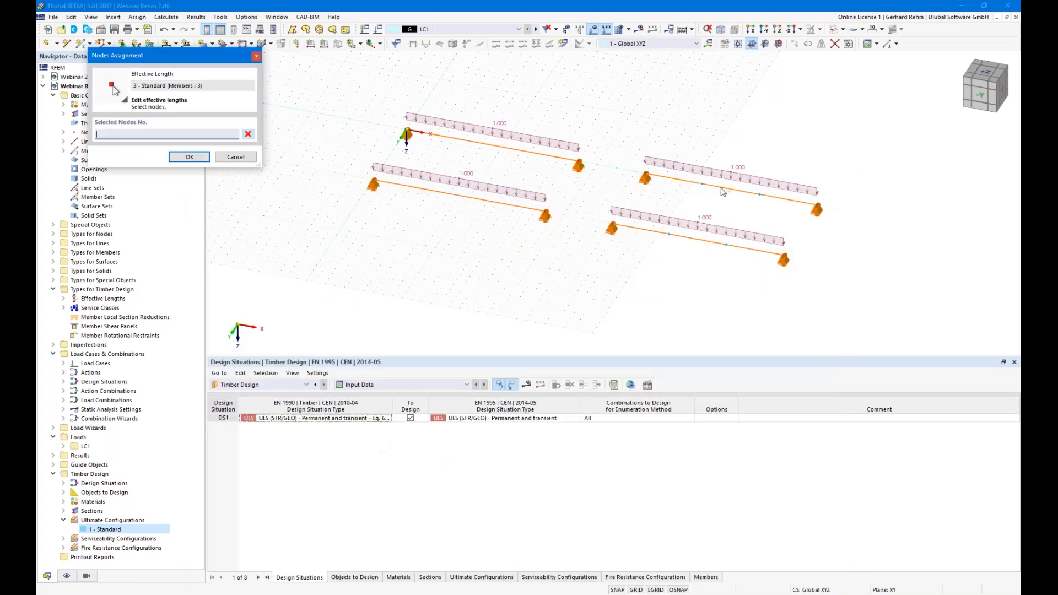
left_click(243, 158)
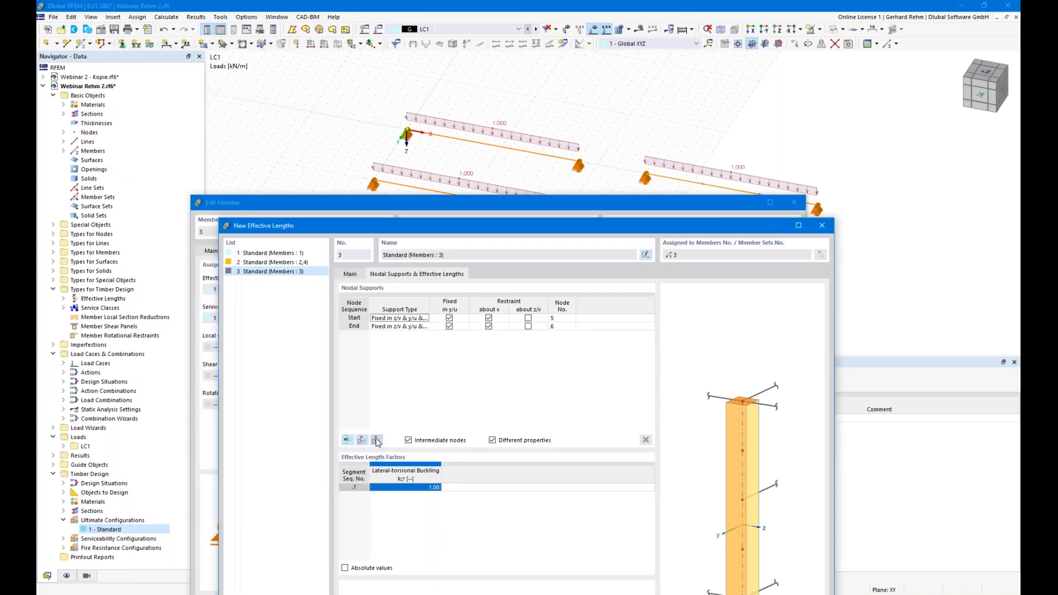
left_click(375, 441)
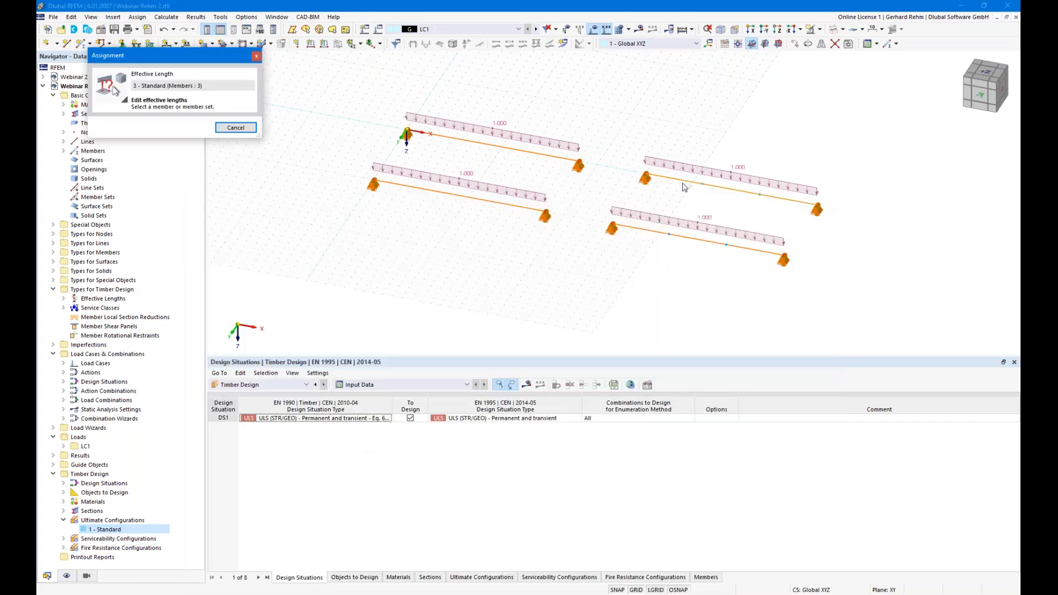
left_click(692, 183)
Step: Fix intermediate nodes 9 and 10 of member 3 in y/u and accept the effective lengths and member changes
left_click(402, 334)
left_click(399, 326)
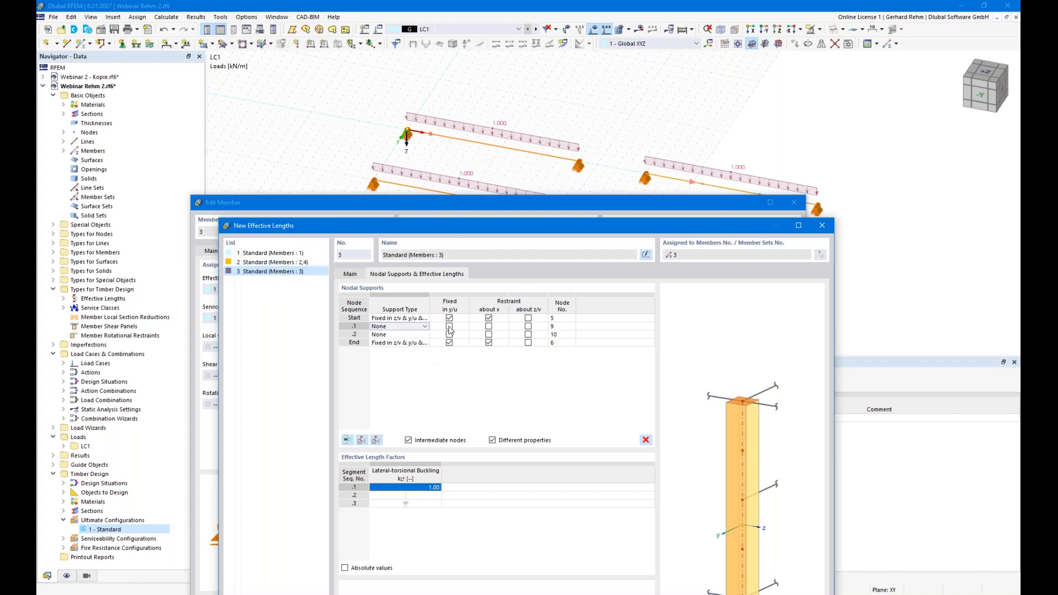
left_click(449, 326)
left_click(449, 334)
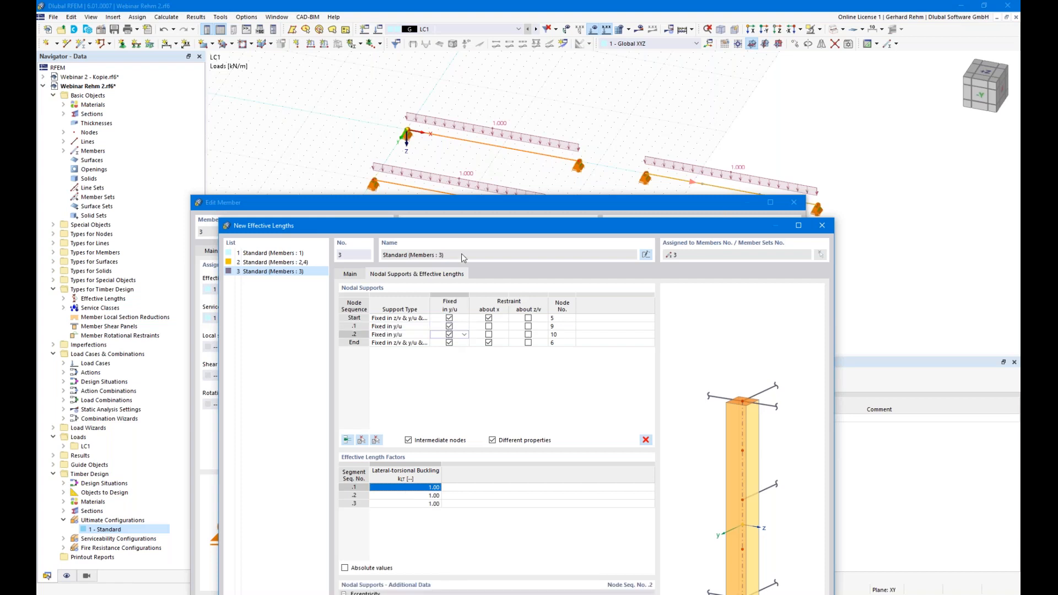
left_click_drag(466, 229, 494, 187)
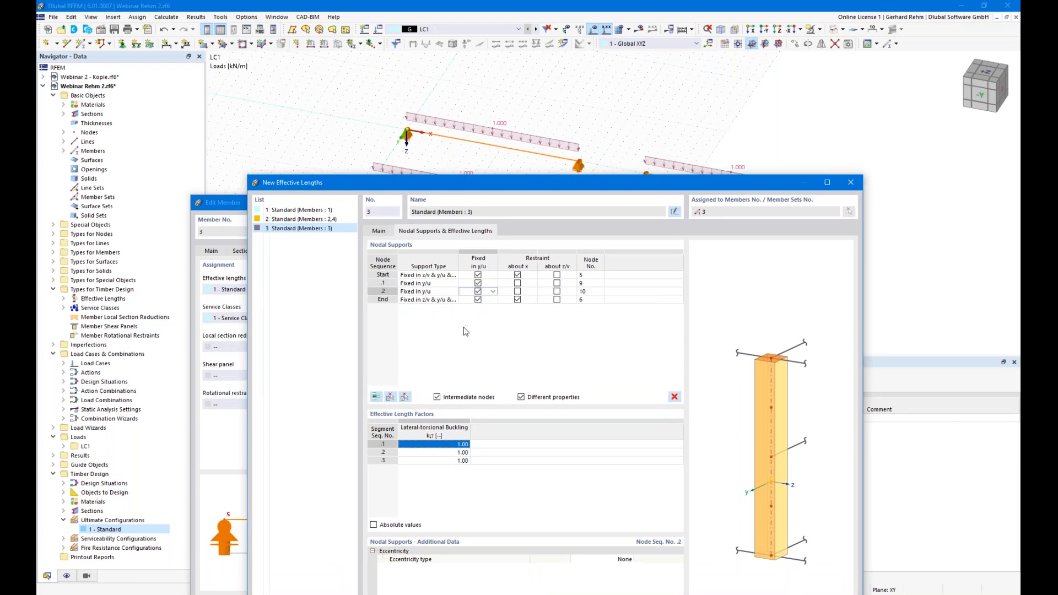
left_click_drag(491, 181, 473, 47)
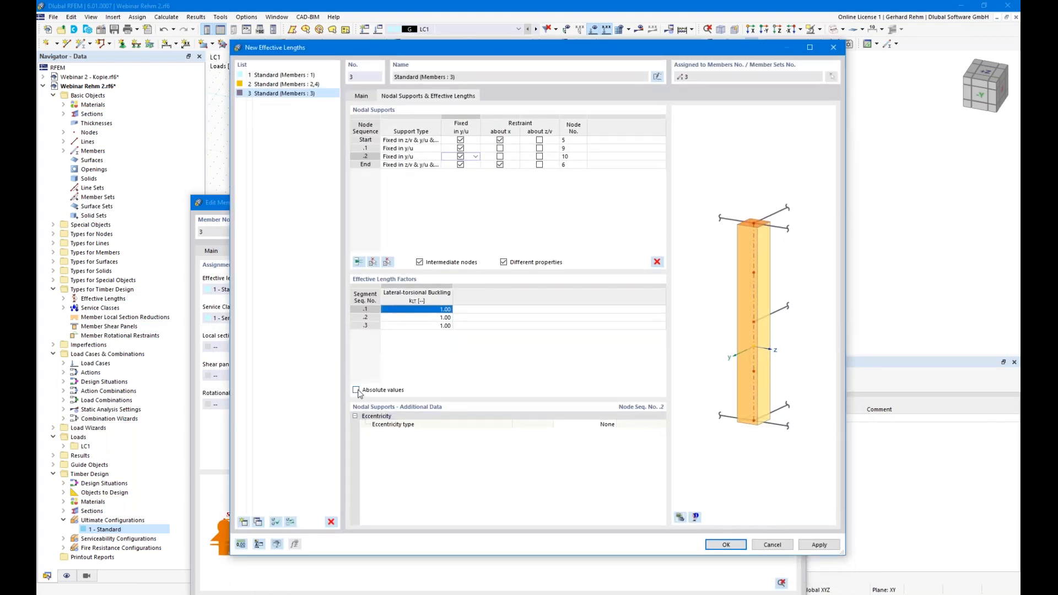
left_click(725, 544)
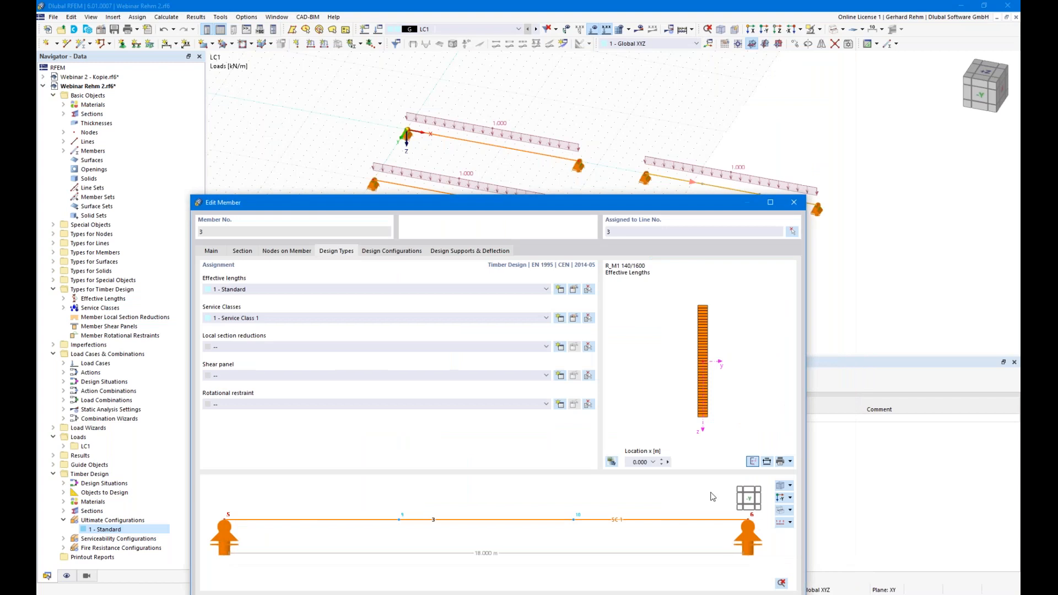
left_click_drag(649, 206, 689, 35)
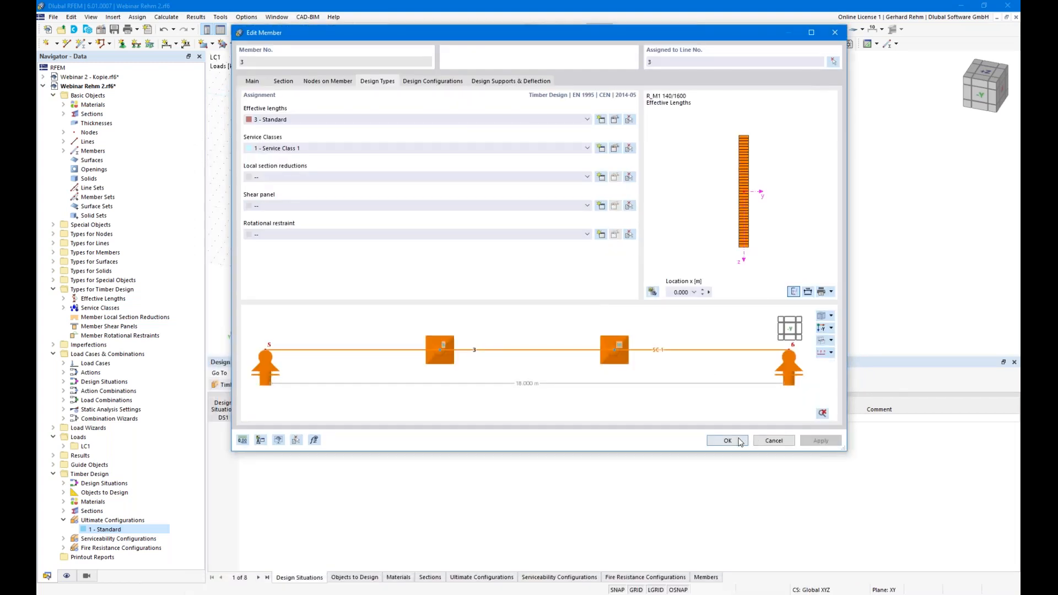
left_click(728, 441)
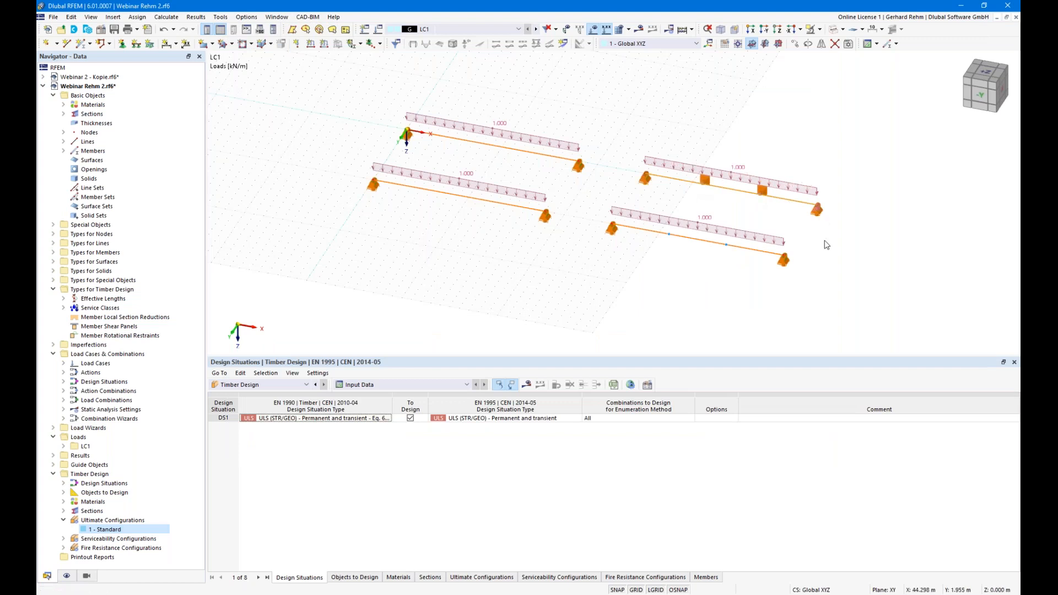
Step: Create new effective lengths for member 4 using the eigenvalue method, without flexural buckling about either axis, and show their nodal supports
double_click(616, 249)
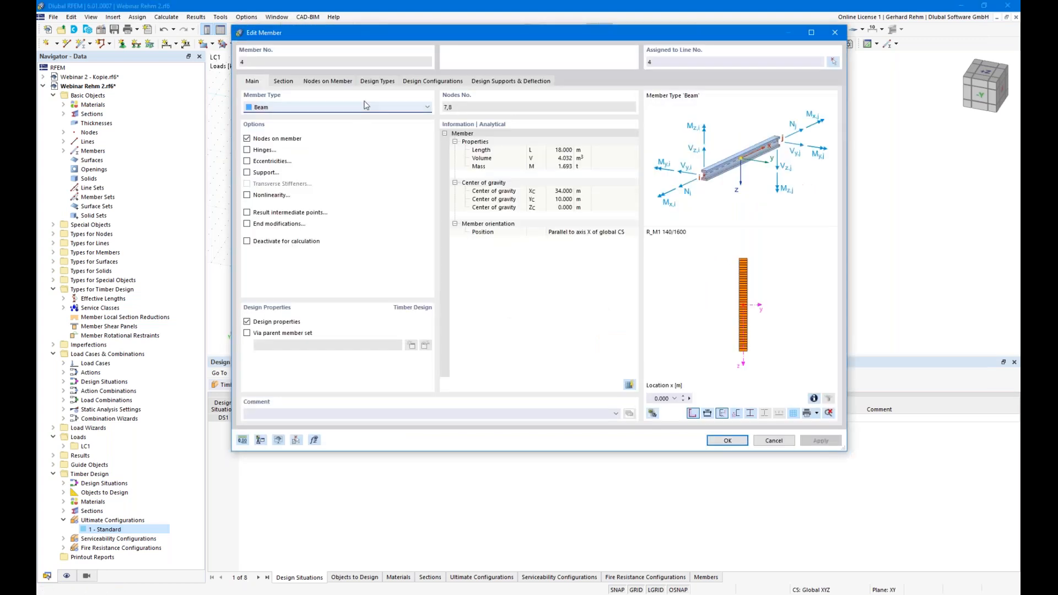
left_click(365, 83)
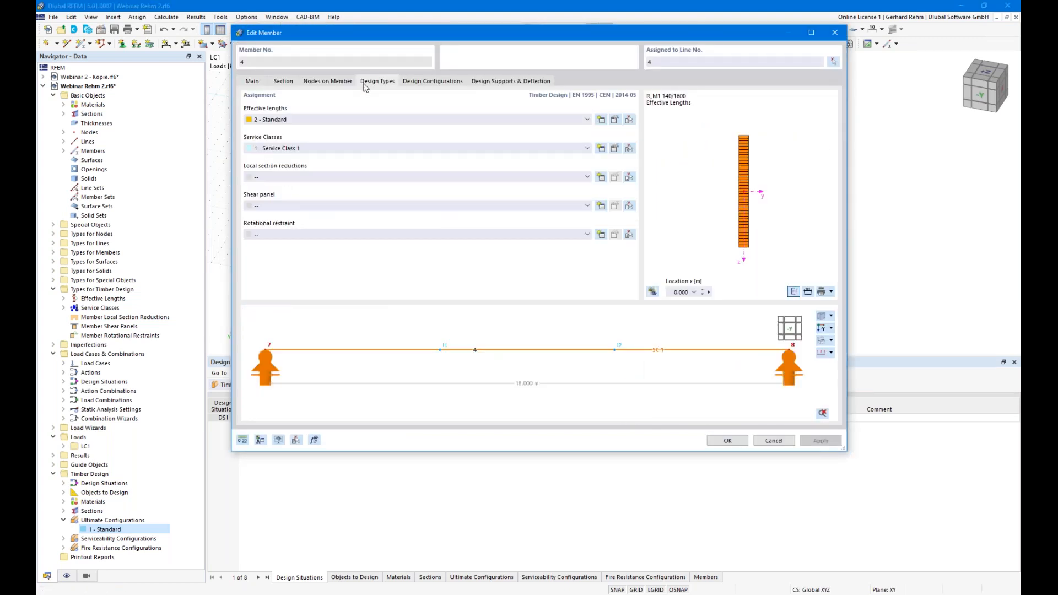
left_click(600, 120)
left_click(356, 201)
left_click(355, 144)
left_click(356, 133)
left_click(403, 96)
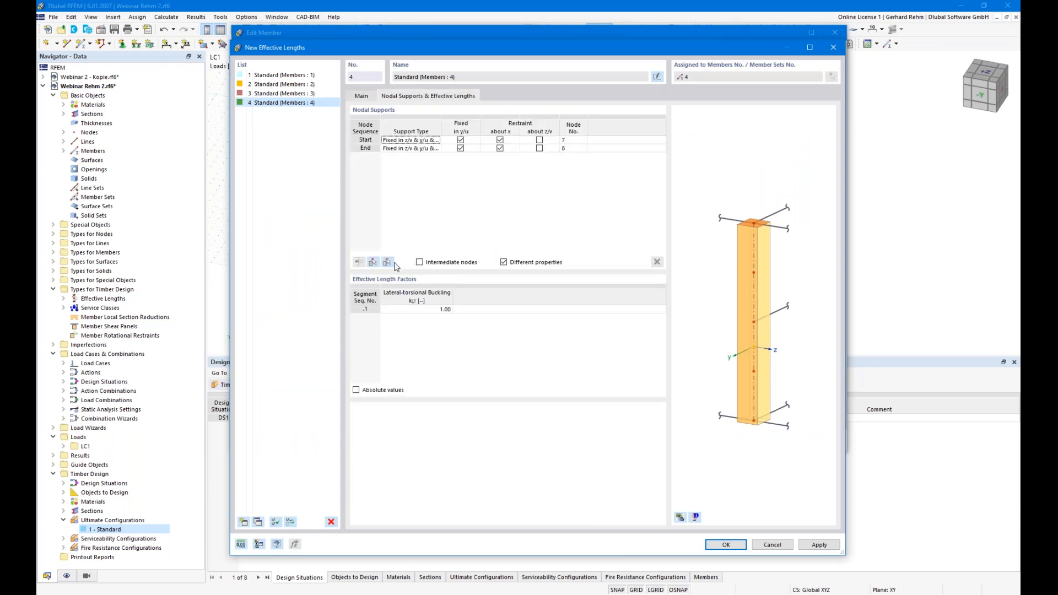
Step: Enable intermediate nodes for member 4, fix nodes 11 and 12 in y/u, and show the supported beam in the preview
left_click(420, 262)
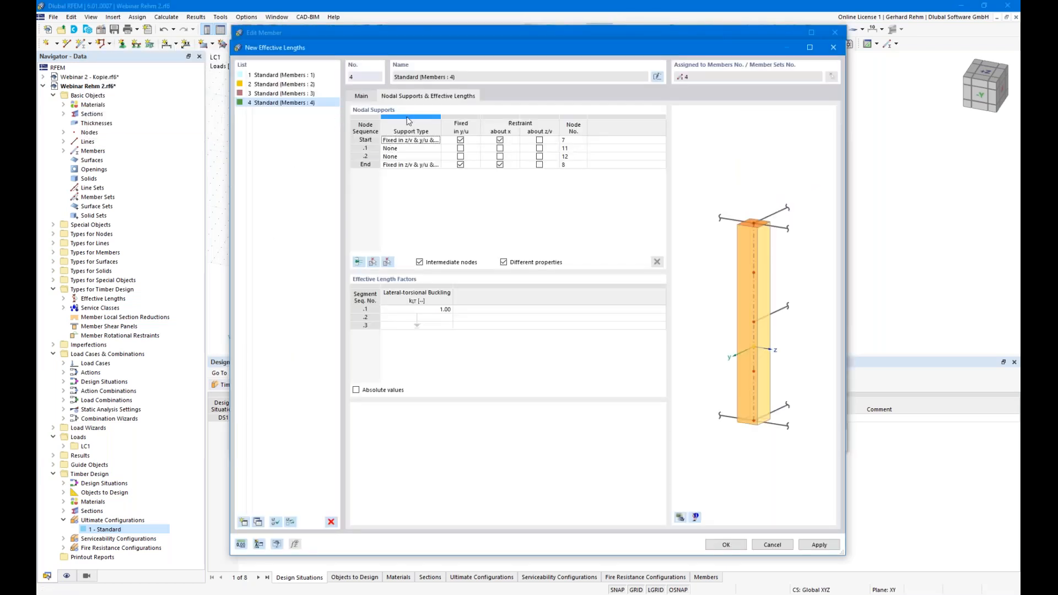
left_click(460, 149)
left_click(460, 156)
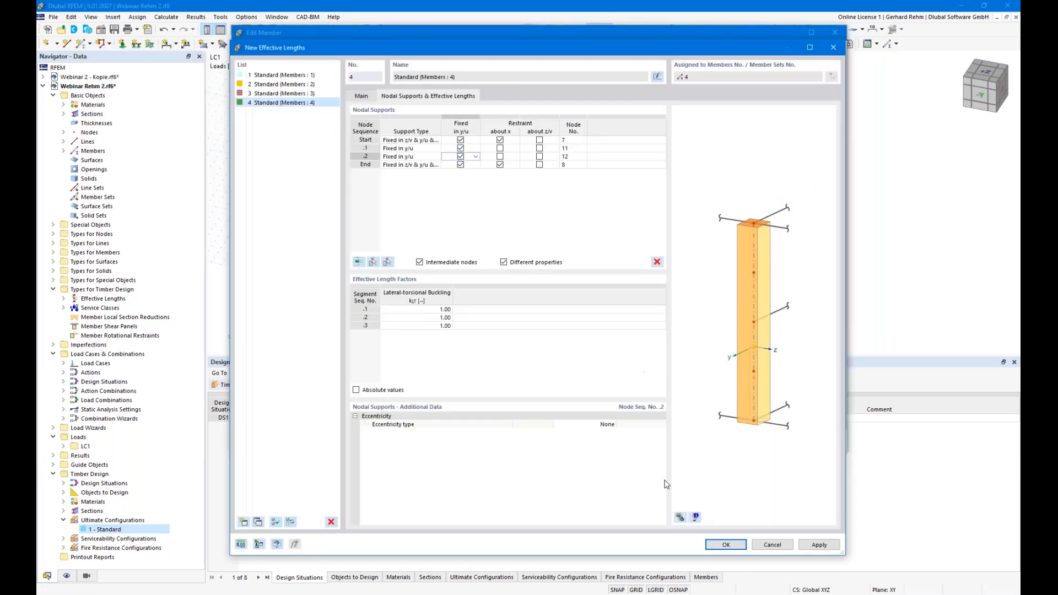
left_click(679, 517)
scroll(775, 295, "up", 3)
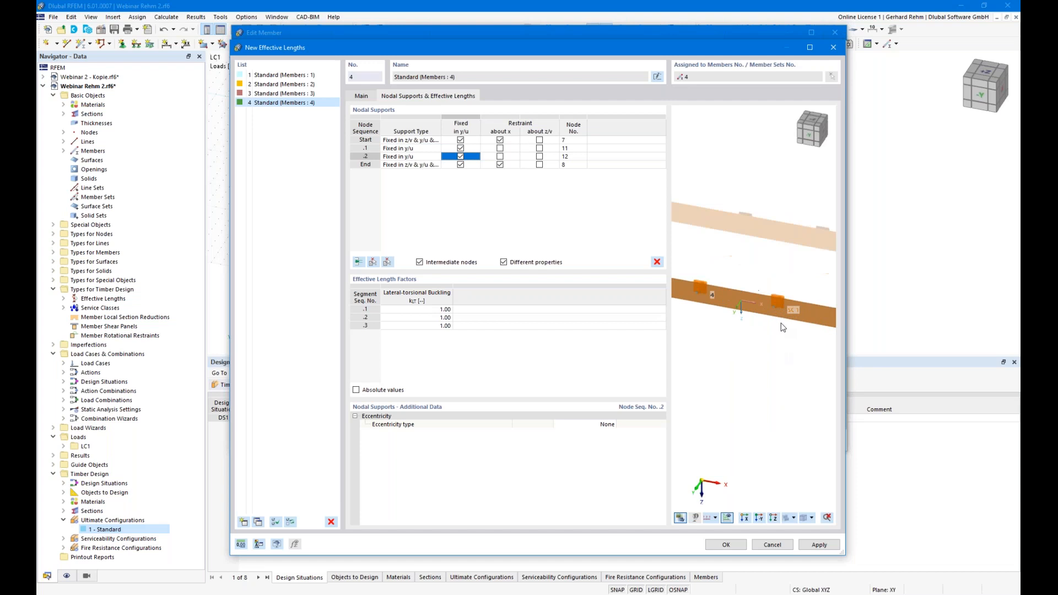
Step: Accept member 4's new effective lengths and confirm the member changes
middle_click_drag(782, 358, 786, 428, "ctrl")
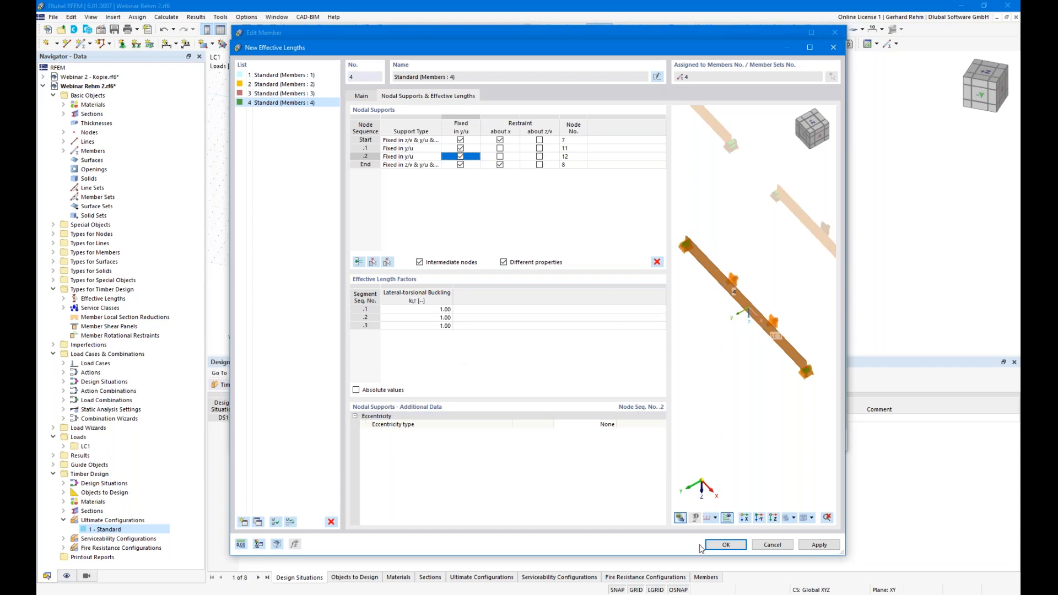
left_click(726, 544)
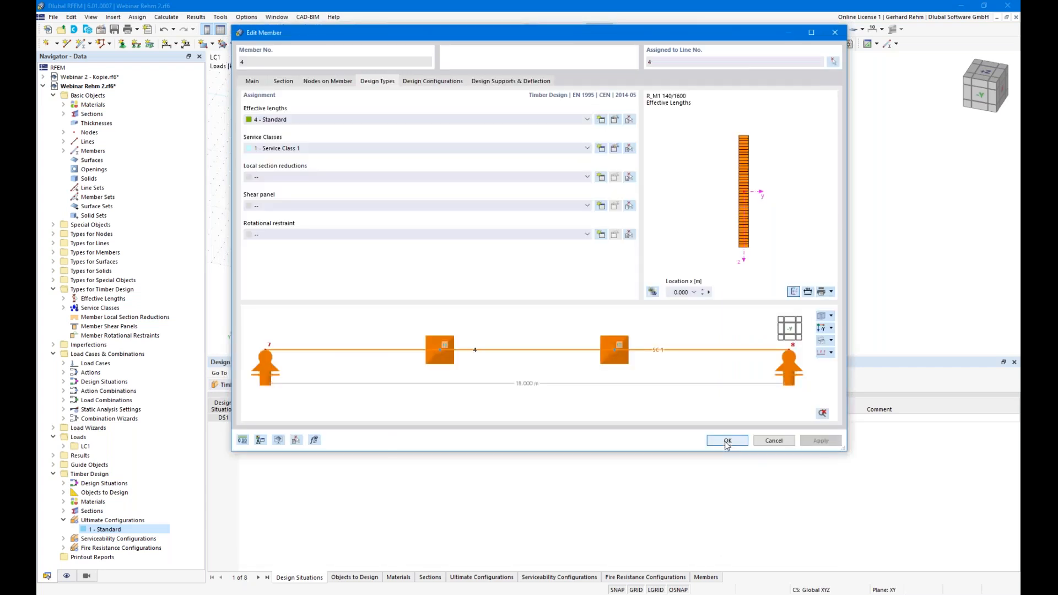
left_click(726, 441)
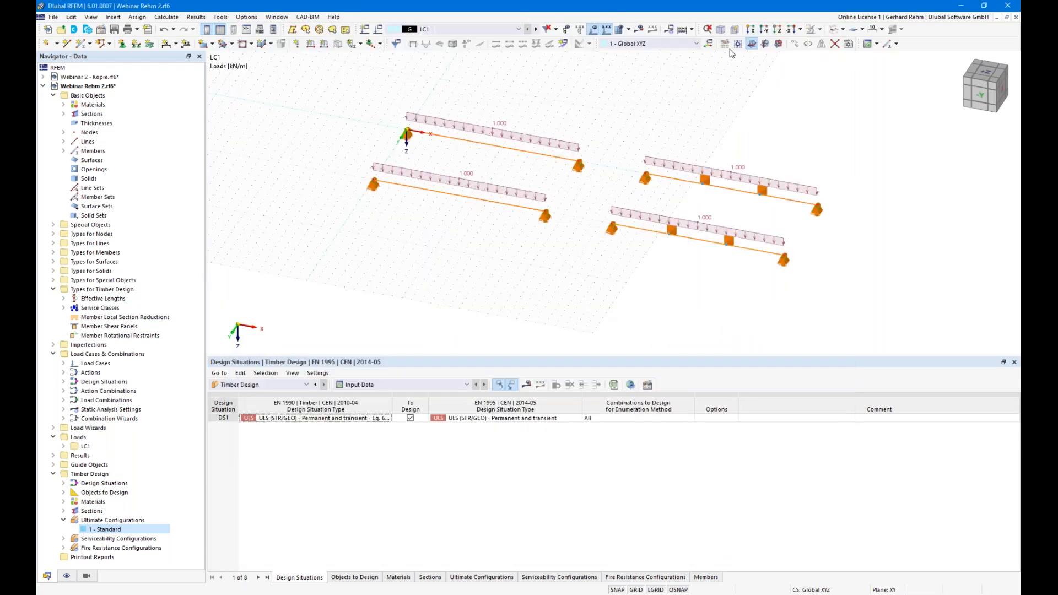
Step: Run the timber design calculation for the four beams and show the design results
left_click(526, 384)
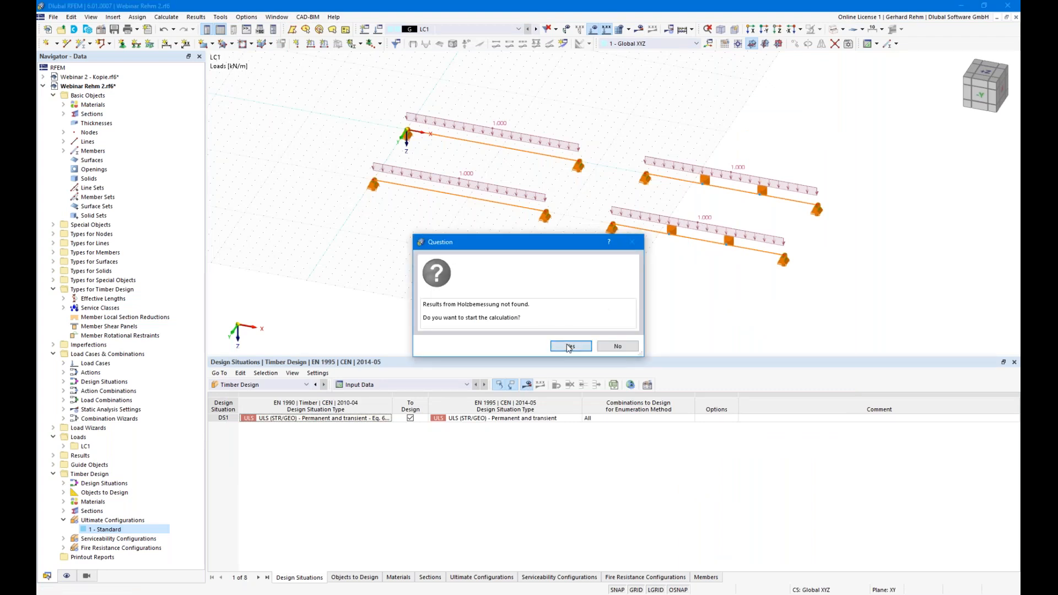
left_click(568, 346)
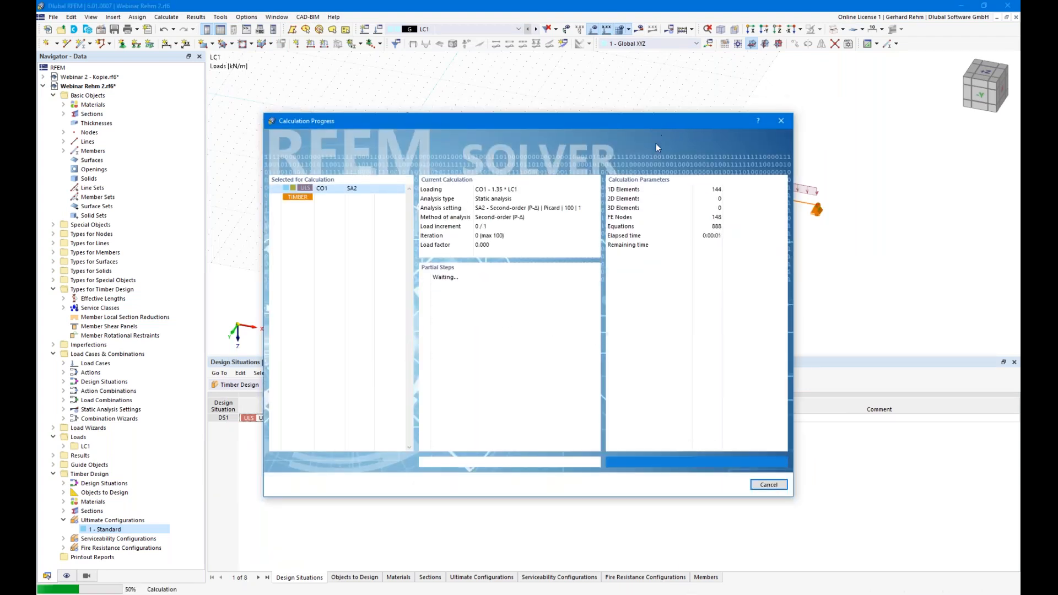
left_click_drag(606, 122, 392, 123)
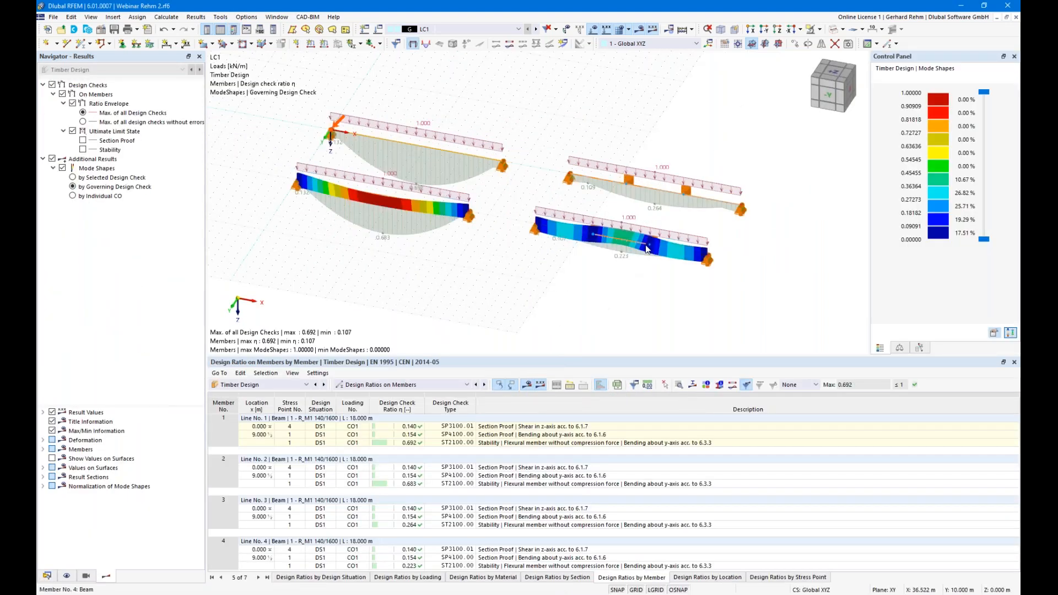
Step: Examine the lateral-torsional buckling mode shape of the laterally supported member 4 from several directions, enlarging the model view
scroll(655, 209, "up", 2)
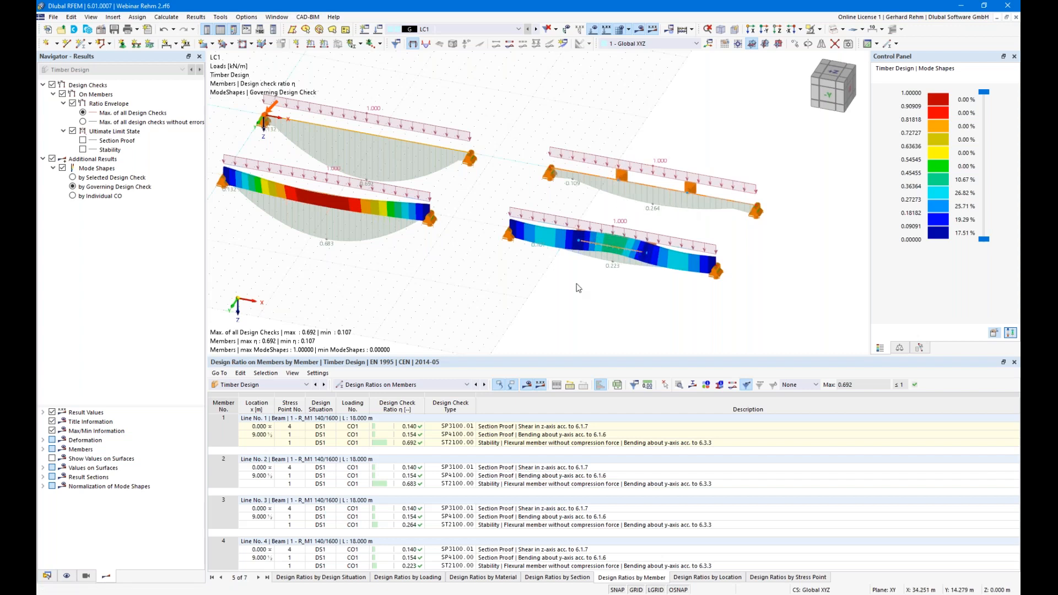
middle_click_drag(448, 254, 516, 240)
left_click_drag(619, 361, 618, 456)
middle_click_drag(633, 388, 596, 372, "ctrl")
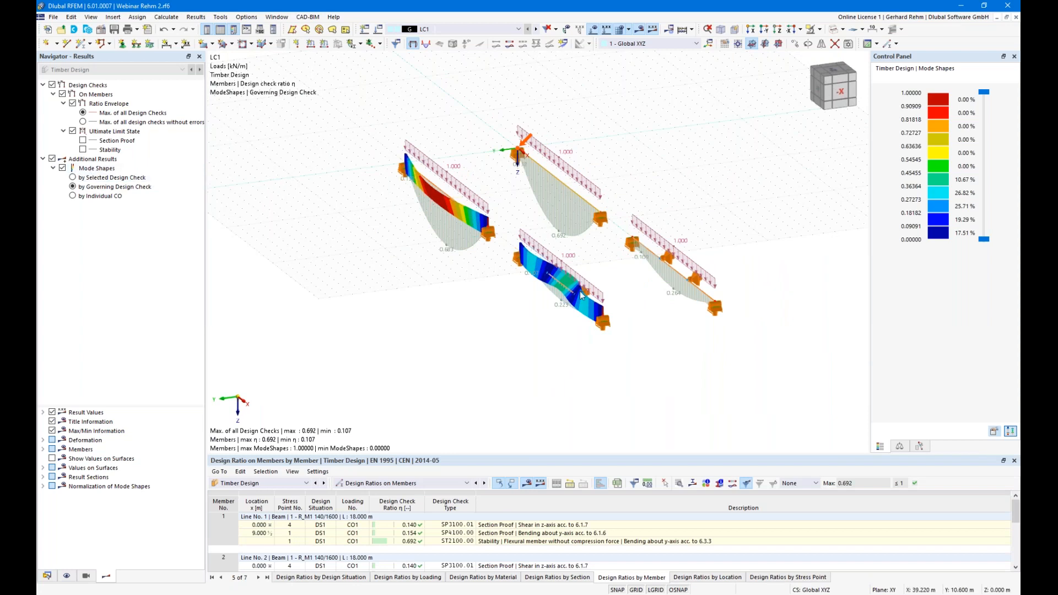
scroll(364, 178, "up", 2)
middle_click_drag(364, 177, 363, 100, "ctrl")
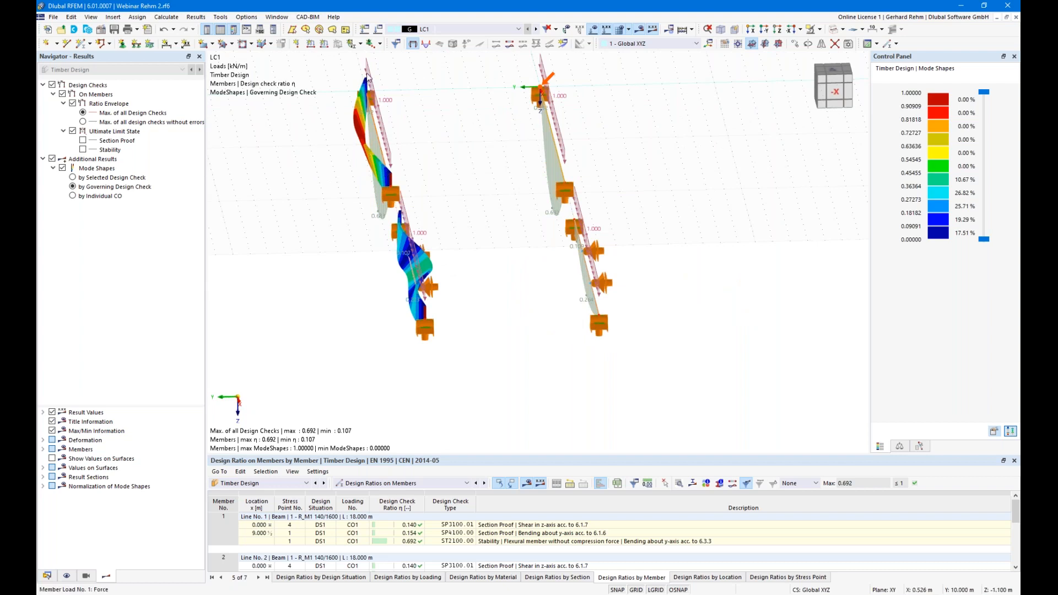
middle_click_drag(366, 268, 594, 217, "ctrl")
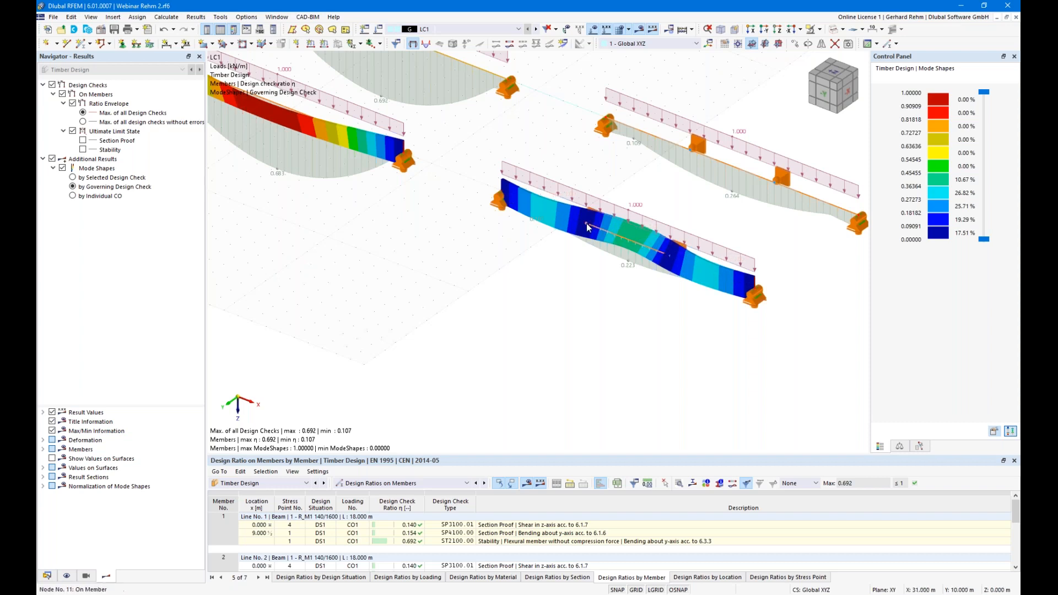
mouse_move(684, 318)
middle_mouse_down("ctrl")
mouse_move(557, 283)
mouse_move(703, 333)
mouse_move(701, 321)
middle_mouse_up("ctrl")
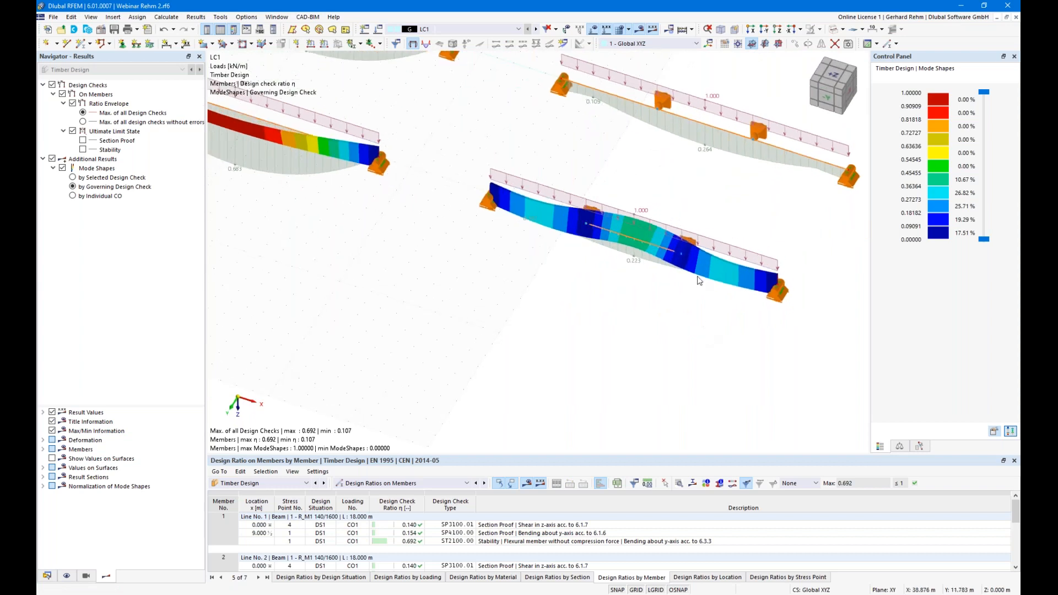
Step: Open member 4's effective lengths for editing and set the eccentricity type of the support at node 11 to At upper flange
double_click(661, 250)
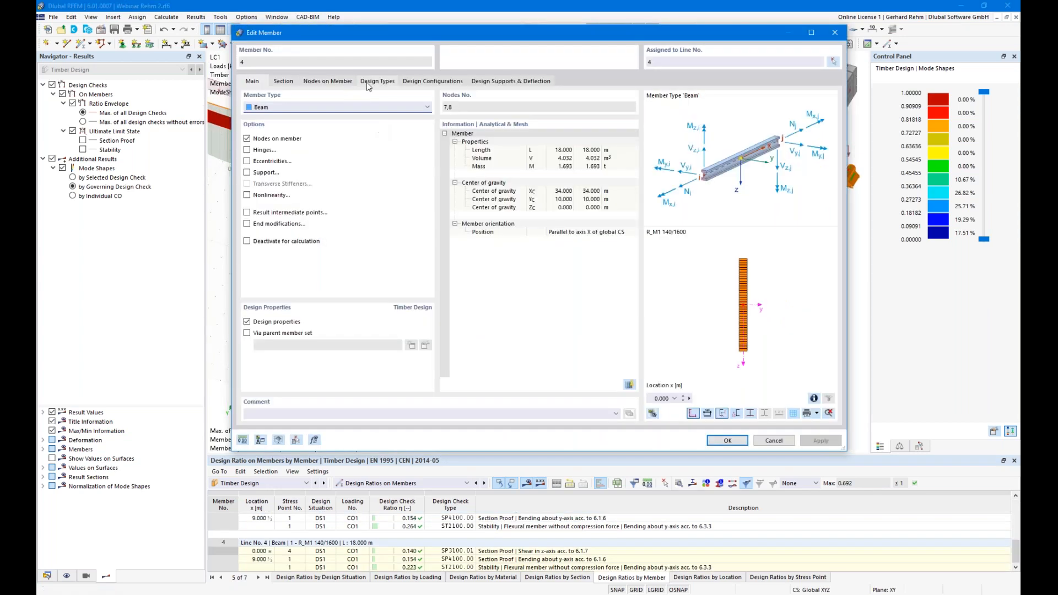
left_click(369, 82)
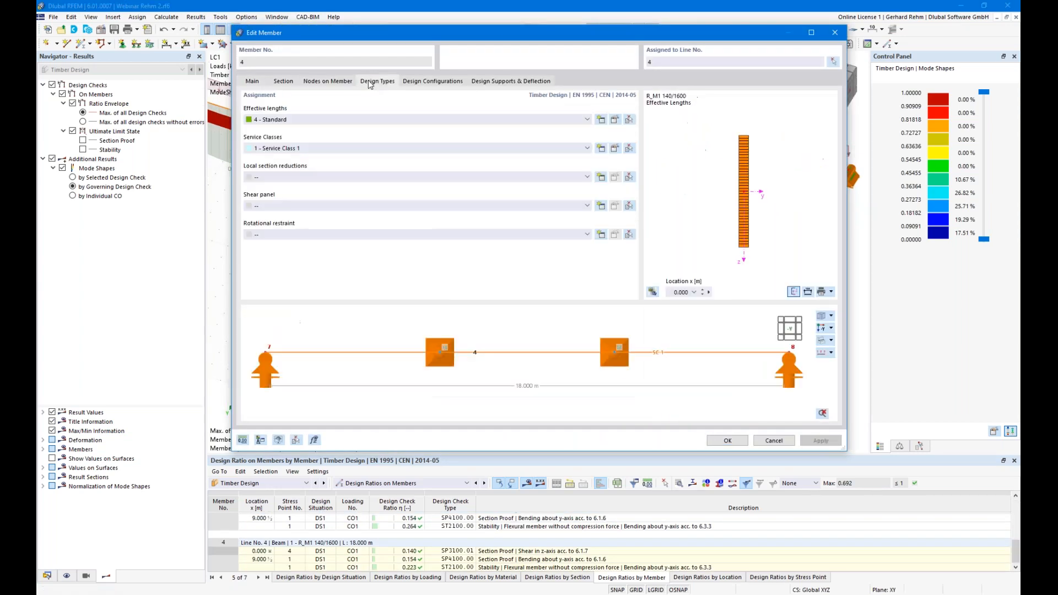
left_click(615, 119)
left_click(400, 98)
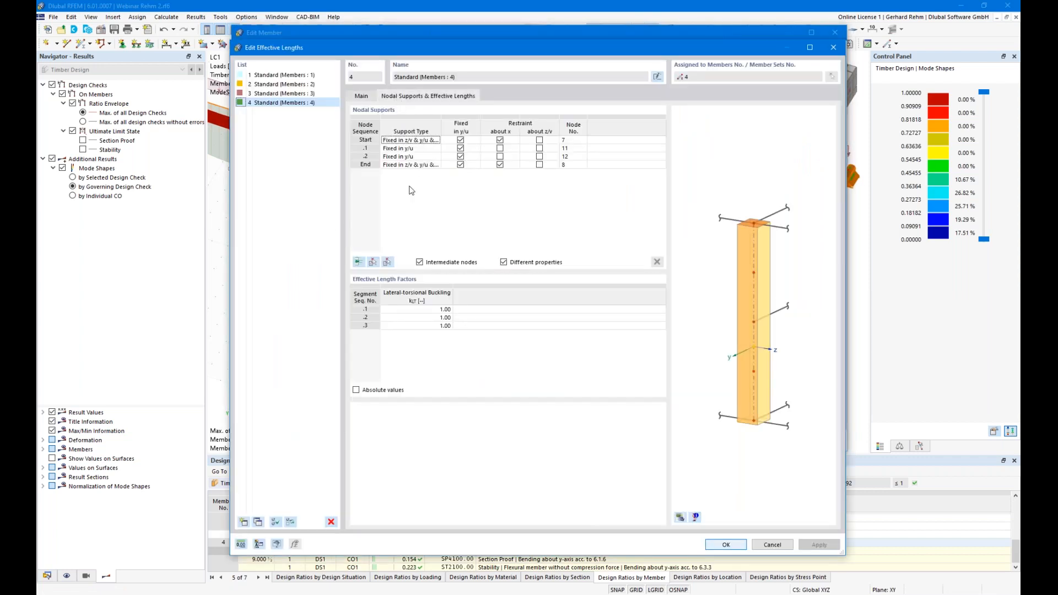
left_click(419, 148)
left_click(610, 425)
left_click(610, 425)
left_click(584, 438)
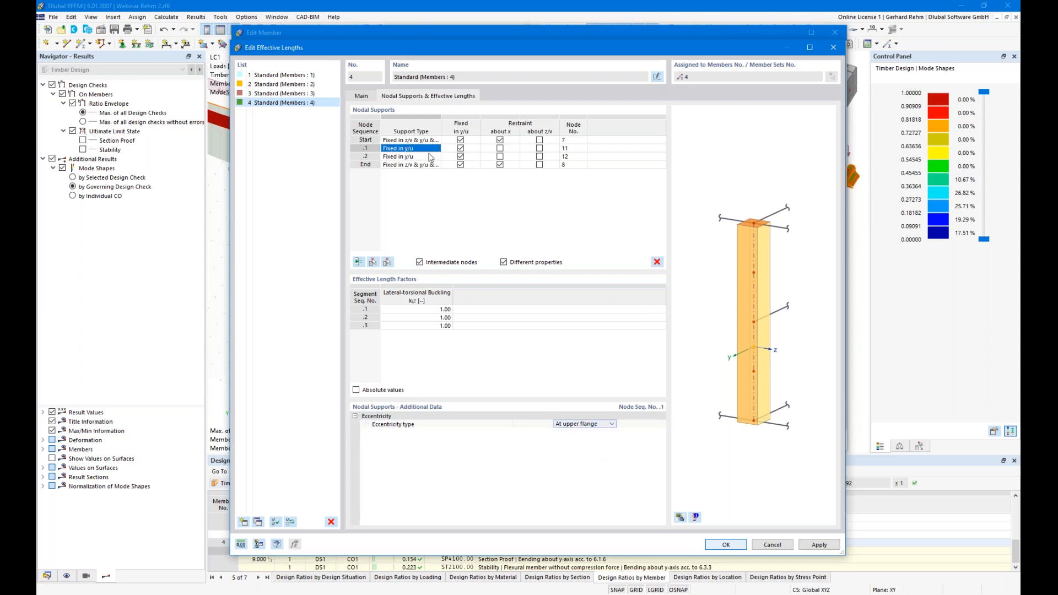
Step: Set node 12's support eccentricity type to At upper flange, then accept the member changes, allowing the existing timber design results to be deleted
left_click(427, 157)
left_click(612, 426)
left_click(611, 424)
left_click(584, 439)
left_click(725, 545)
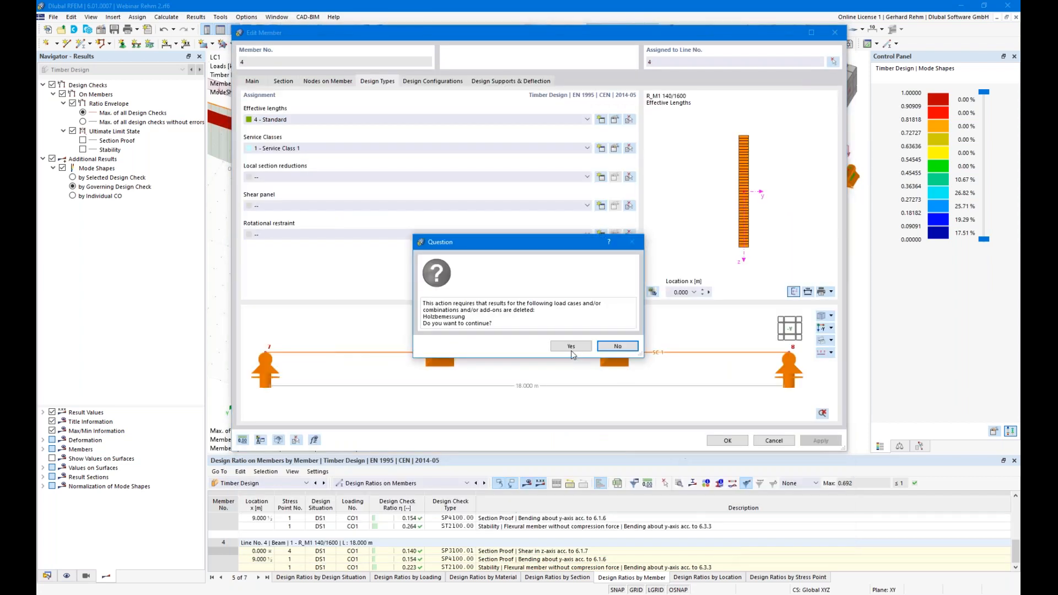
left_click(568, 347)
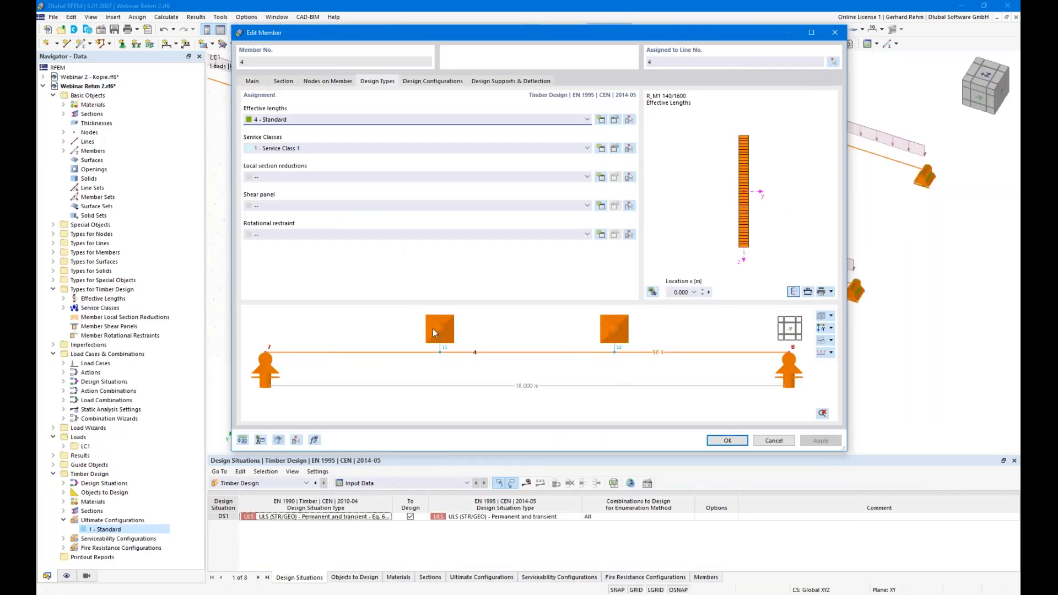
left_click(727, 440)
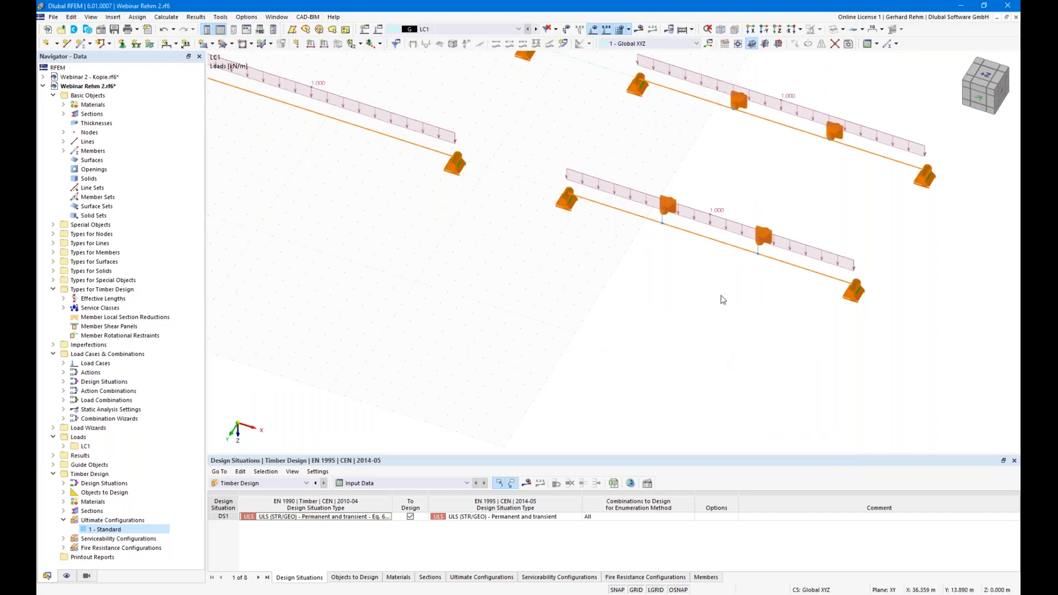
Step: Display the model in solid mode and view the upper-flange lateral supports on member 4
left_click(834, 32)
middle_click_drag(770, 392, 695, 315, "ctrl")
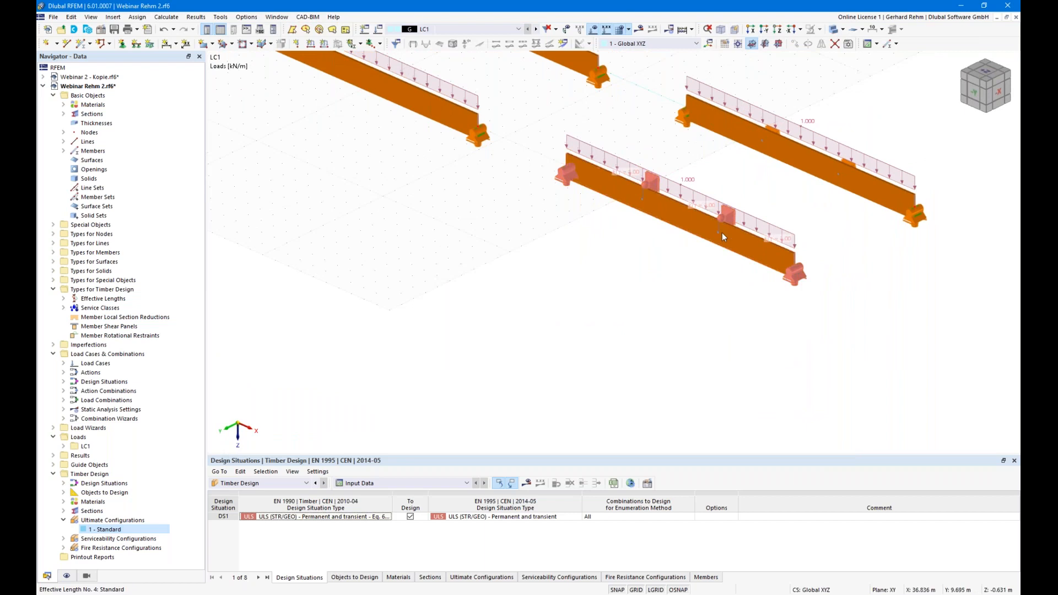
scroll(695, 314, "down", 2)
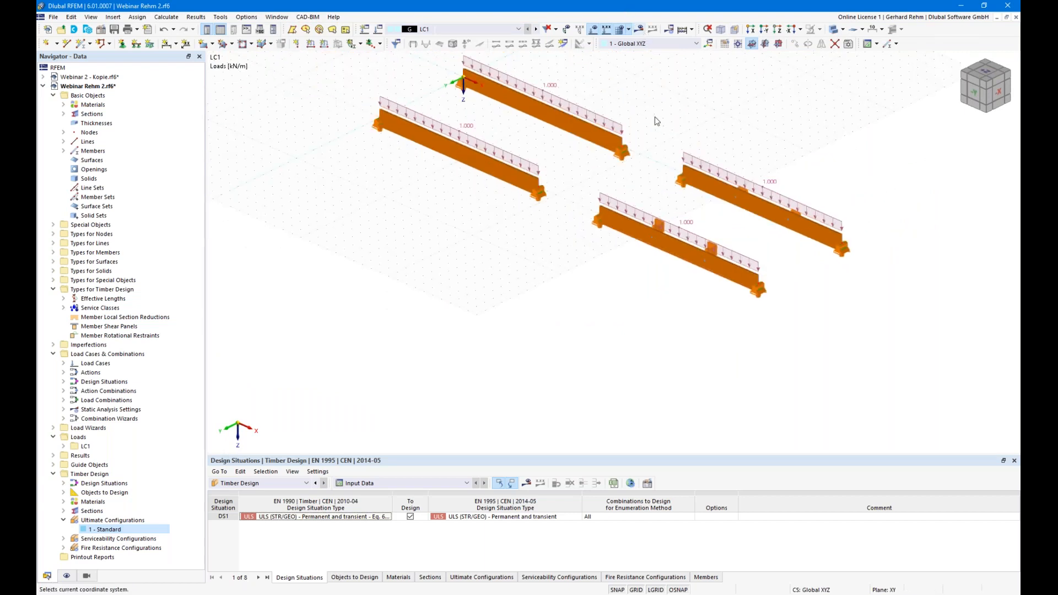
Step: Calculate load case LC1, then switch to the Timber Design tables and run the design checks for all members
left_click(641, 29)
key("Return")
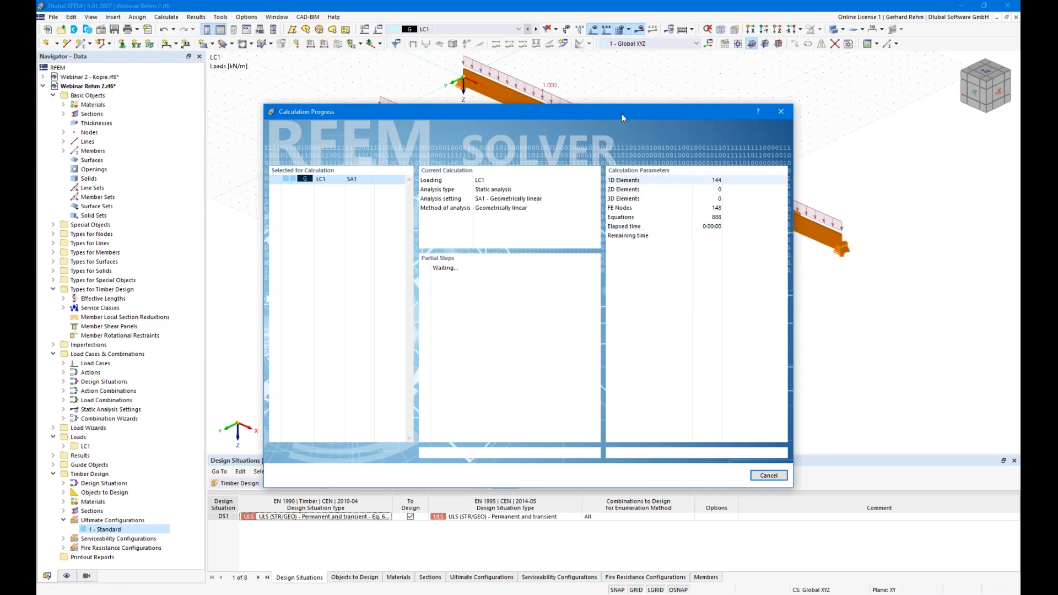
left_click_drag(573, 113, 363, 76)
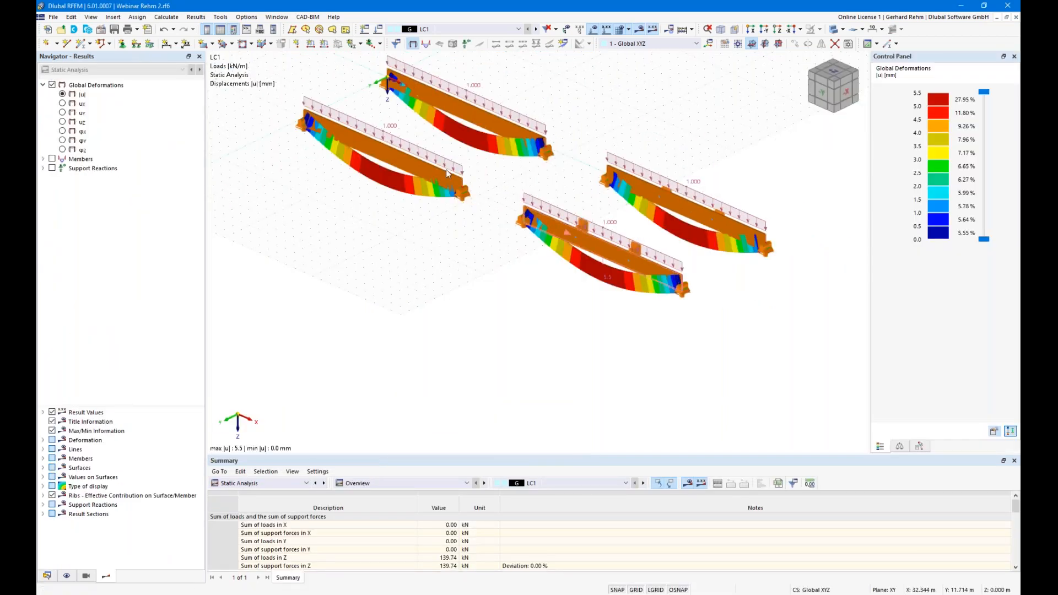
left_click(259, 483)
left_click(264, 541)
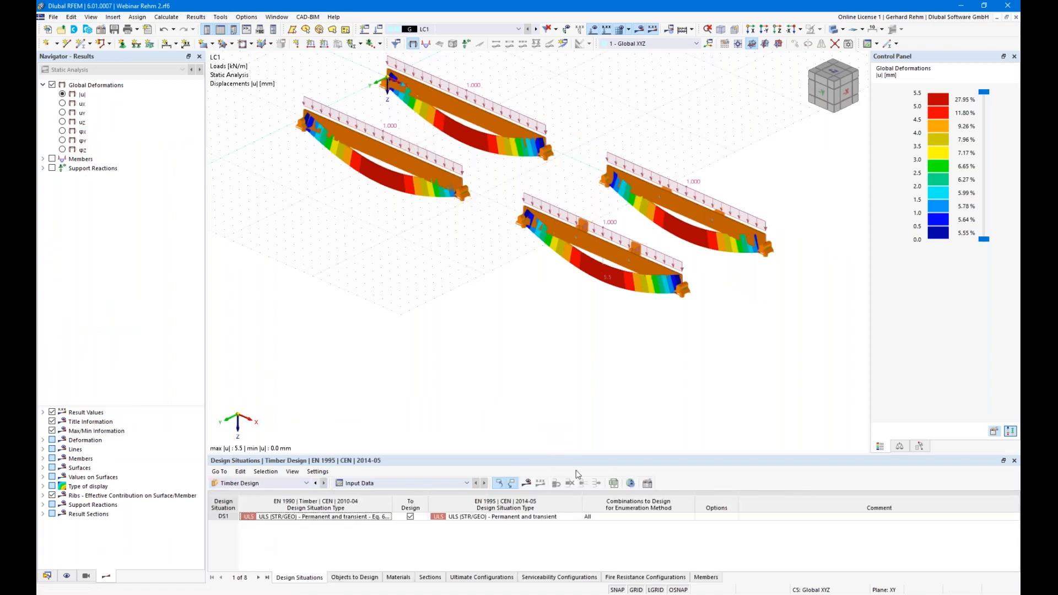
left_click(528, 483)
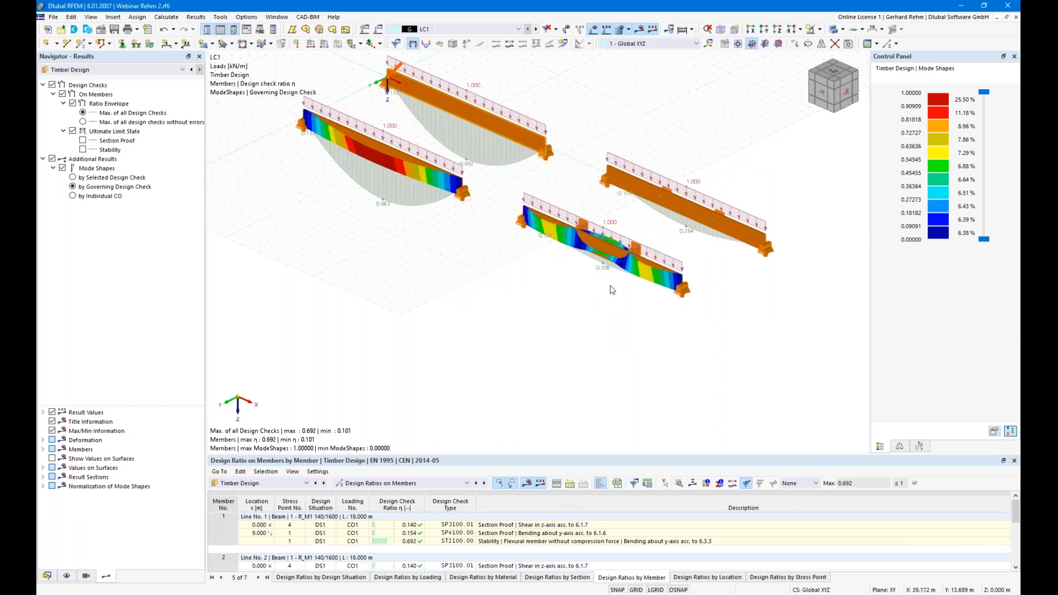
Step: Switch the model display to transparent and hide the loads
left_click(834, 31)
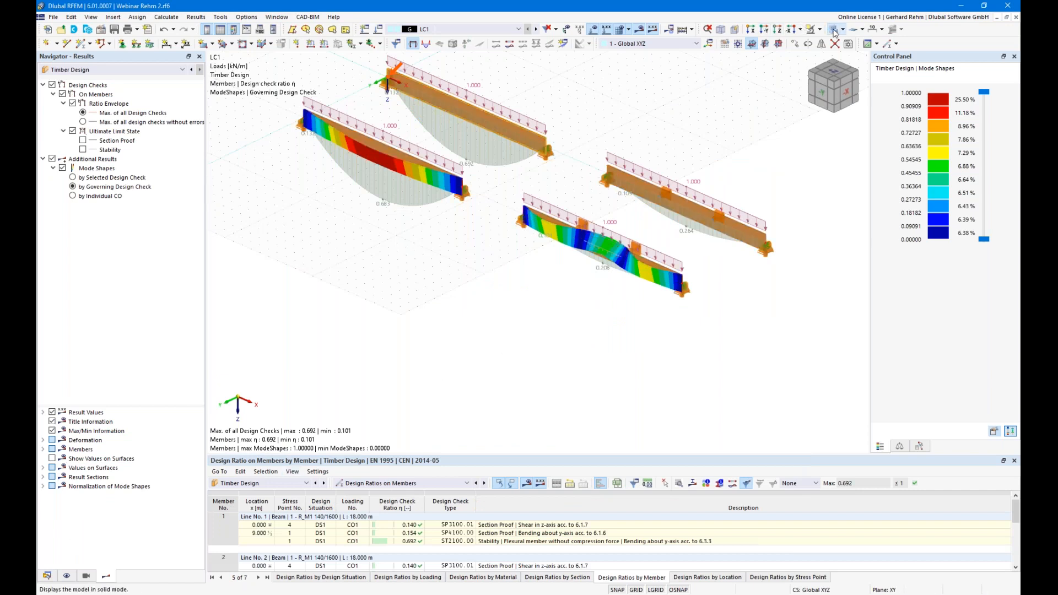
middle_click_drag(700, 366, 655, 336, "ctrl")
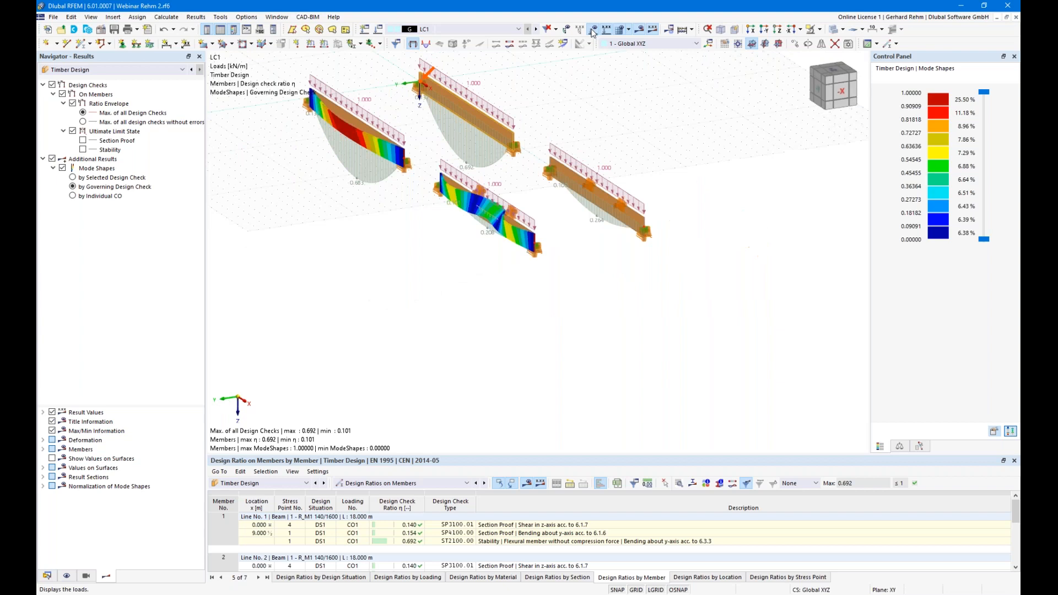
left_click(592, 30)
Step: Examine member 4's mode shape at the upper-flange supports up close and compare it with the other beams
scroll(542, 263, "up", 3)
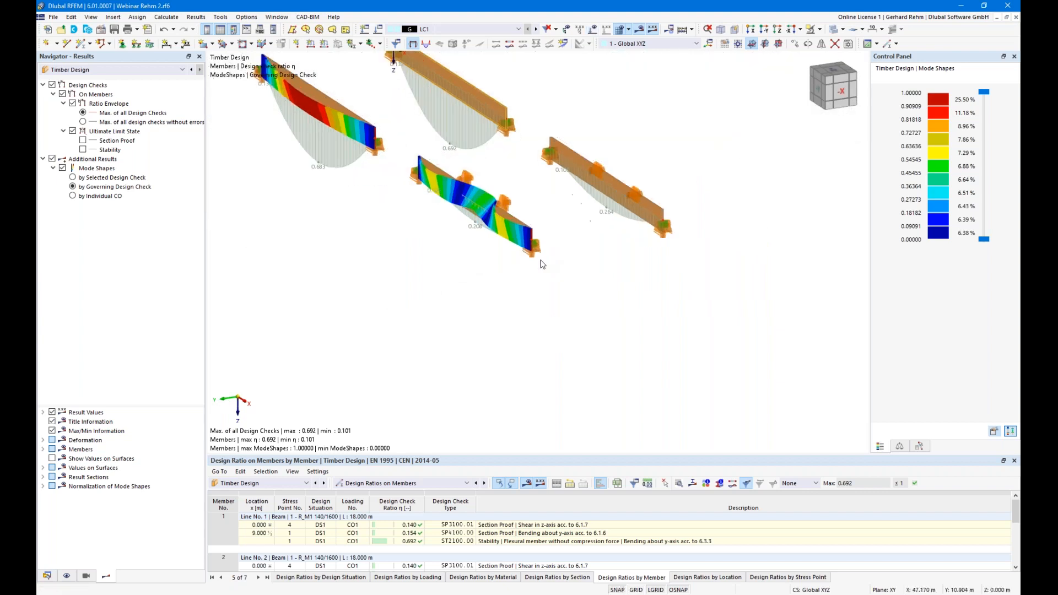
middle_click_drag(528, 235, 454, 169, "ctrl")
scroll(462, 156, "up", 5)
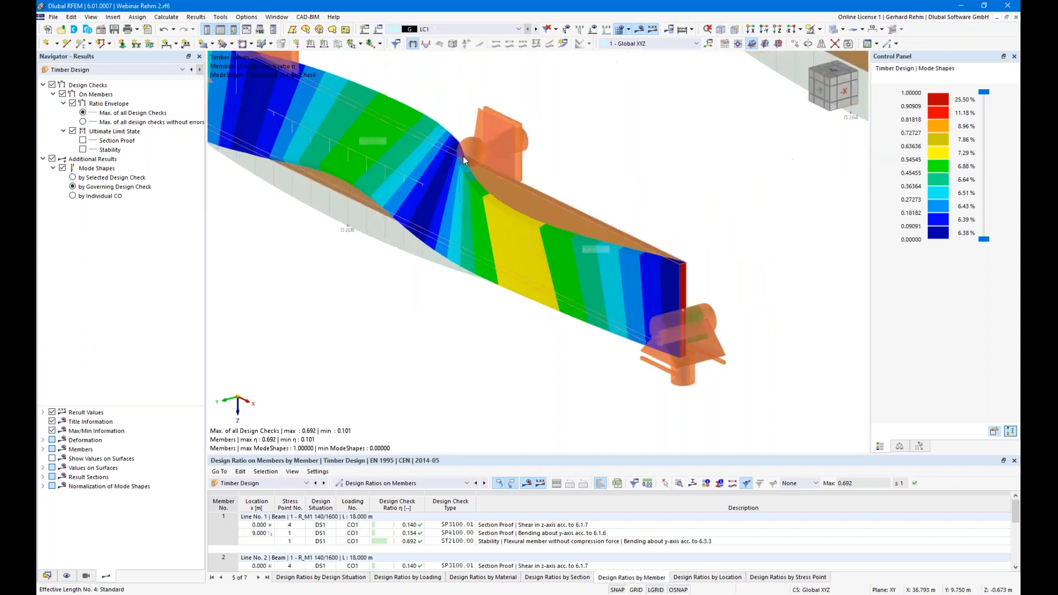
middle_click_drag(485, 331, 606, 392, "ctrl")
scroll(672, 411, "down", 4)
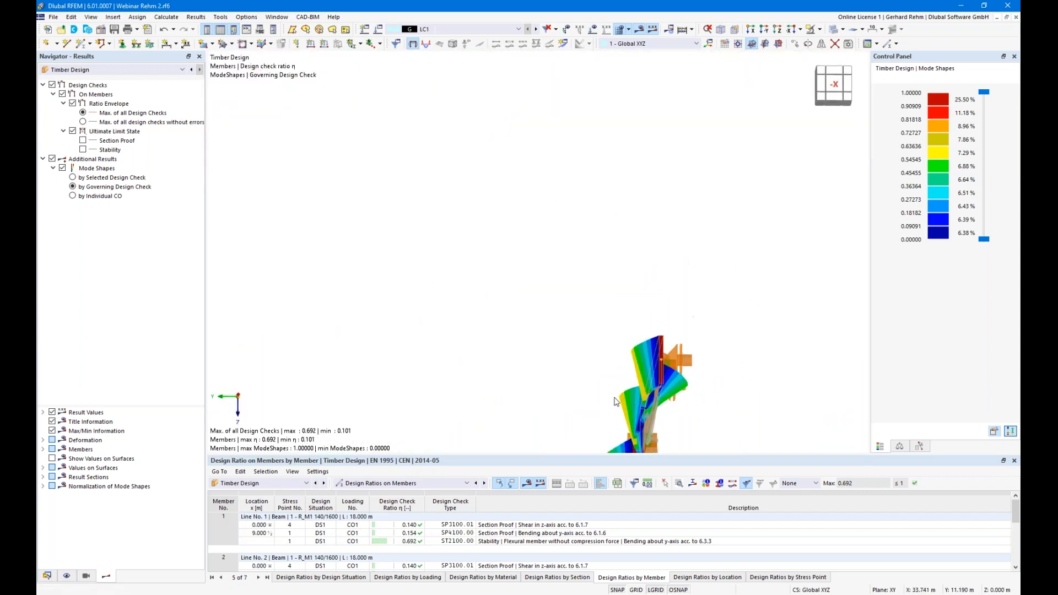
middle_click_drag(701, 414, 615, 411, "ctrl")
scroll(576, 296, "down", 2)
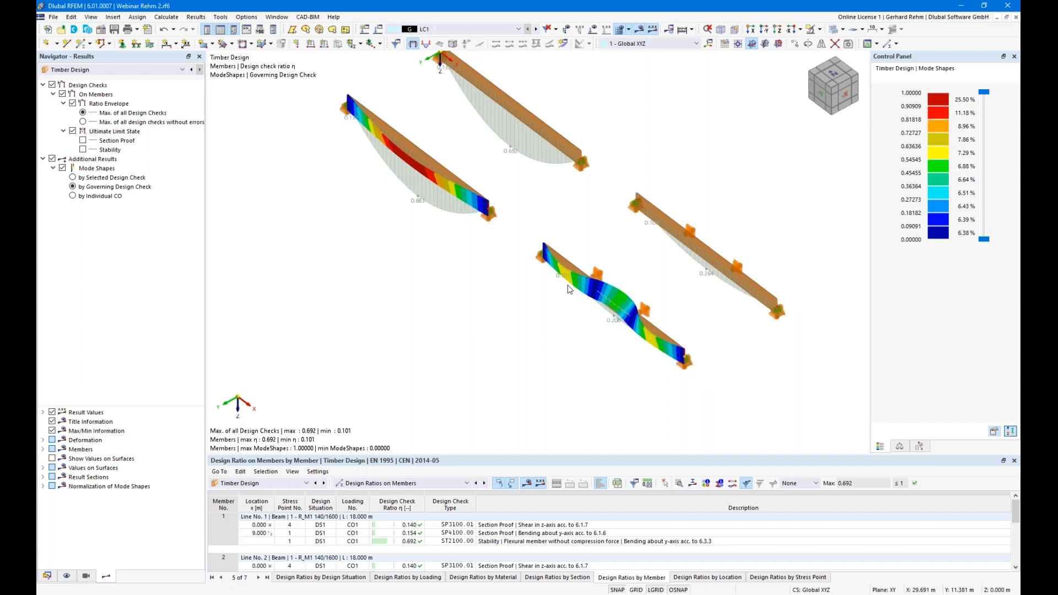
scroll(565, 283, "down", 2)
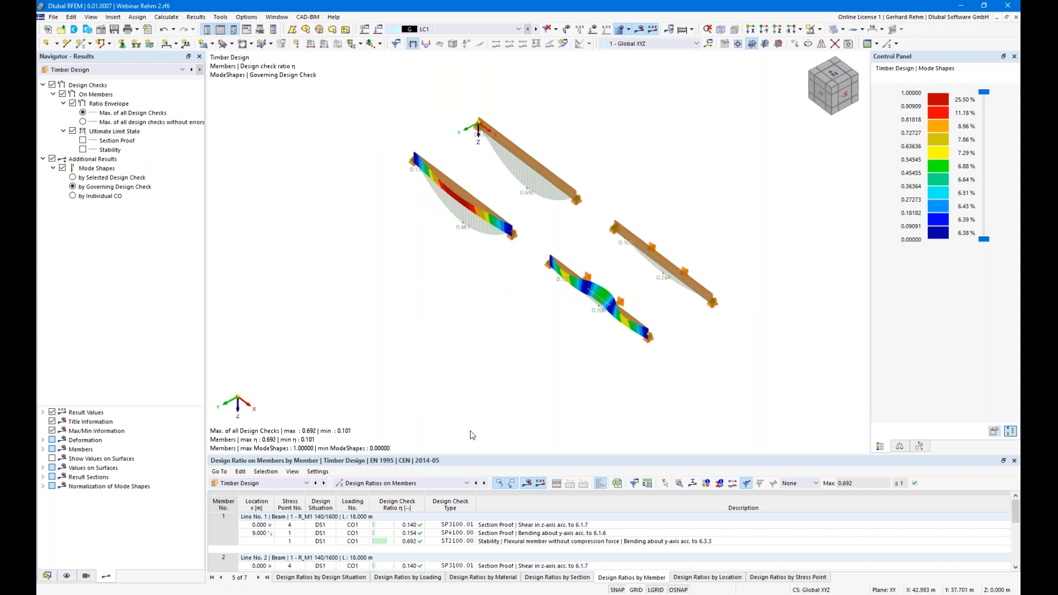
middle_click_drag(477, 388, 526, 366)
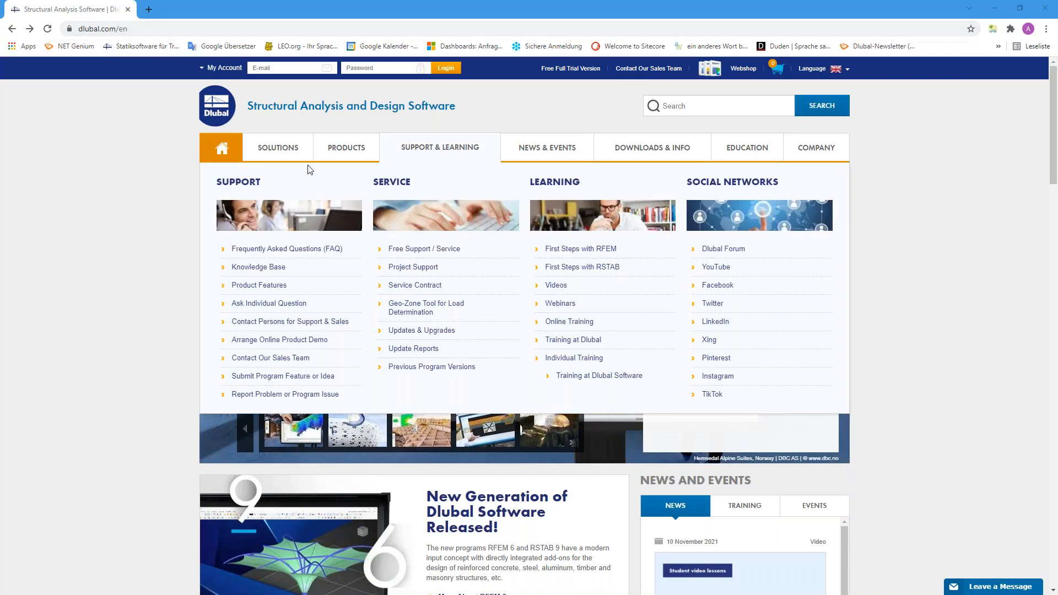
Step: Switch to the Dlubal website, open its Webinars page and go to the webinar "Model and Design Timber Structures in RFEM 6 and RSTAB 9"
mouse_move(543, 154)
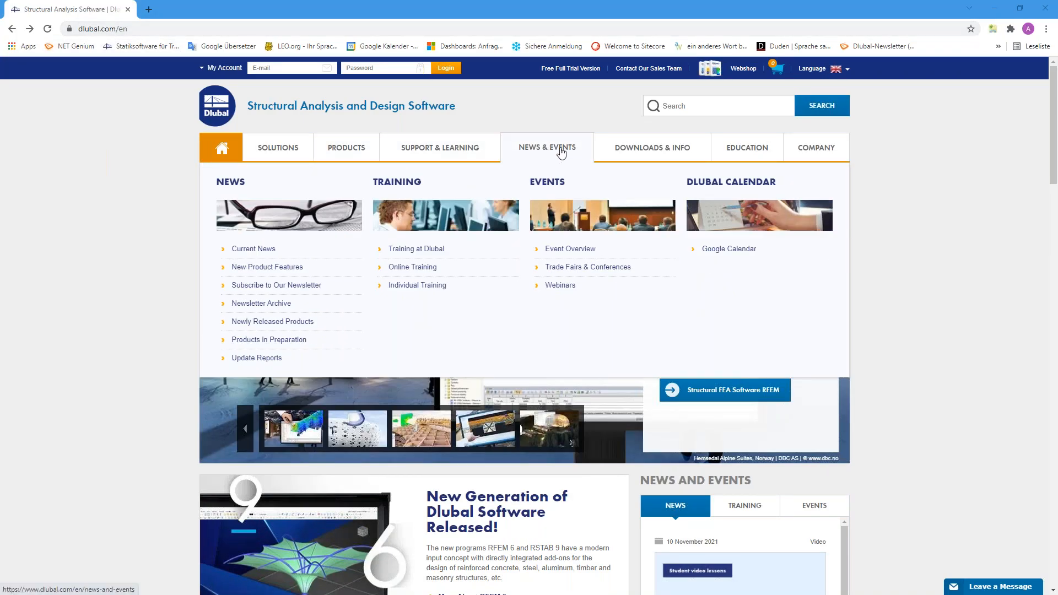
left_click(561, 287)
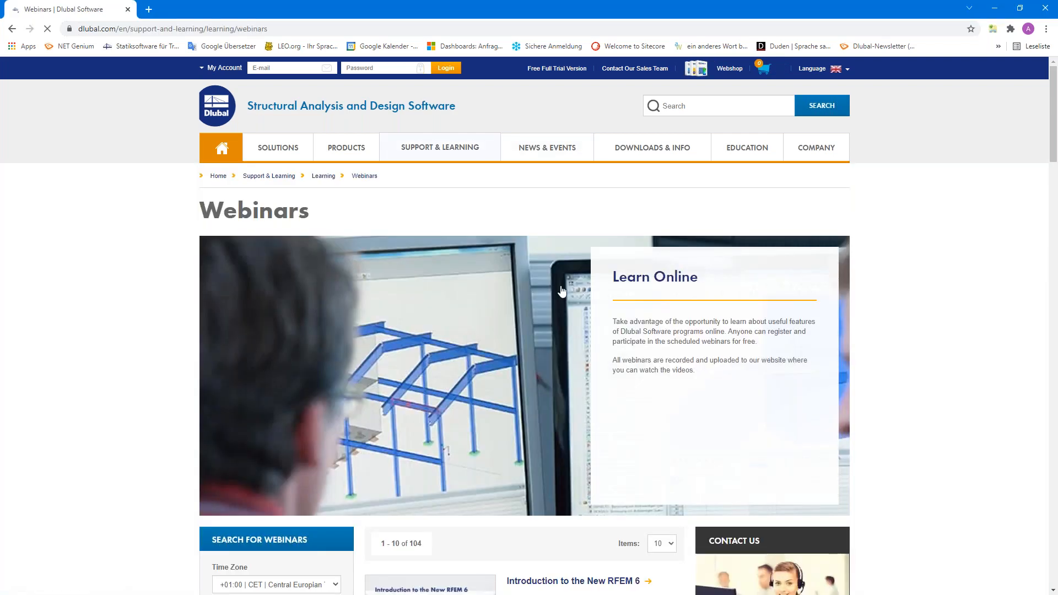
scroll(562, 291, "down", 5)
scroll(561, 290, "down", 10)
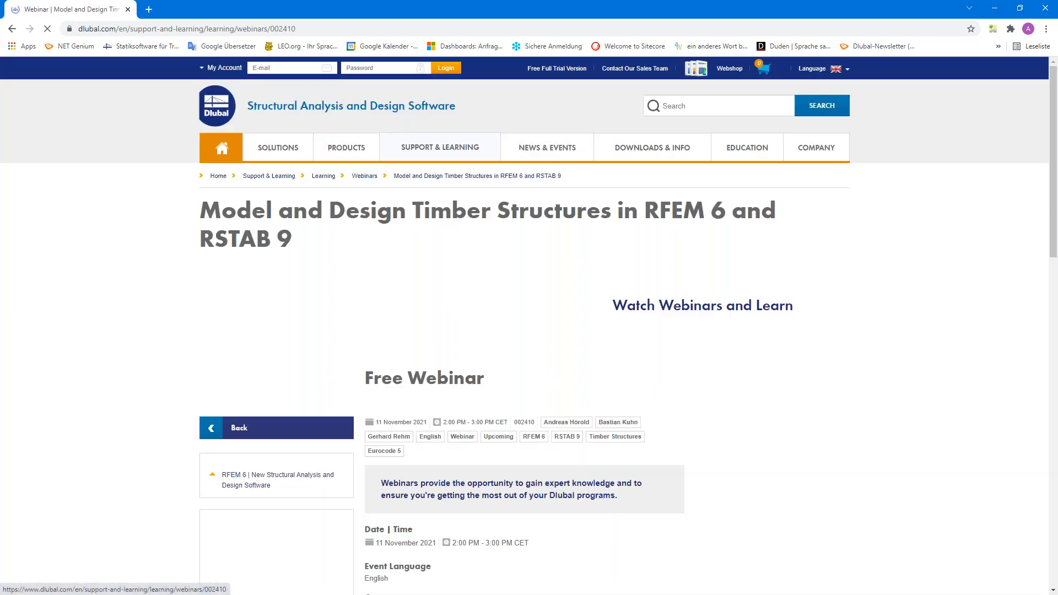
Step: Look through the webinar page's content, time schedule, presentation download, related videos and the timber models offered under Models to Download
scroll(561, 290, "down", 3)
scroll(431, 429, "down", 1)
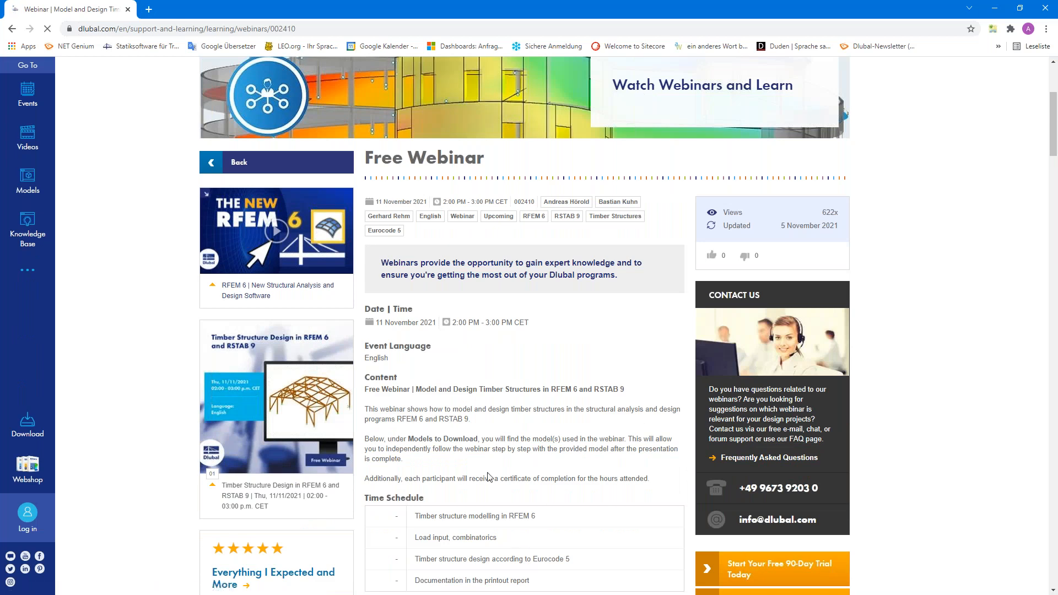
scroll(431, 428, "down", 3)
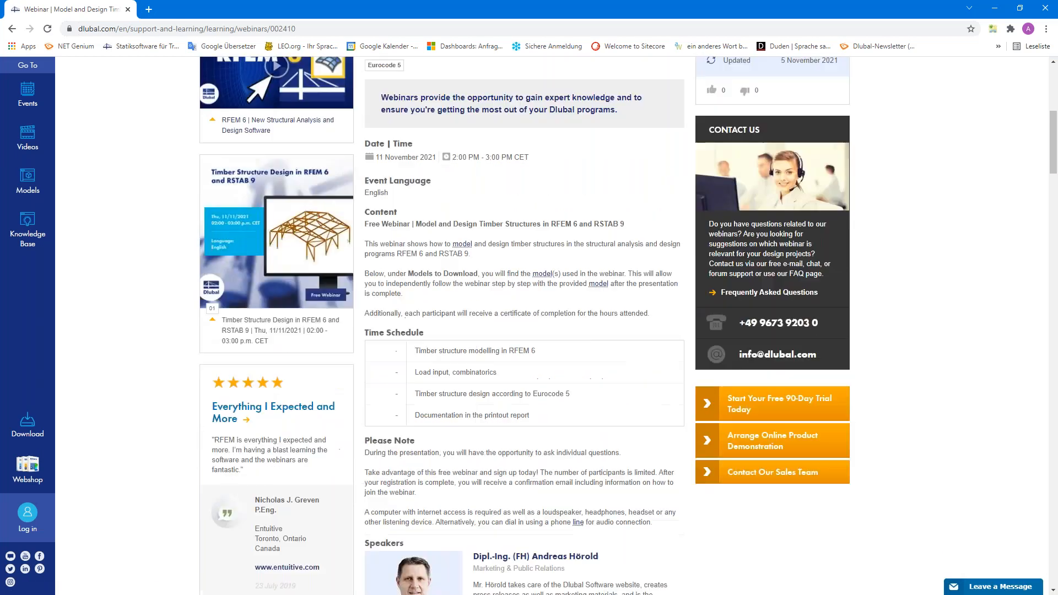
scroll(431, 429, "down", 20)
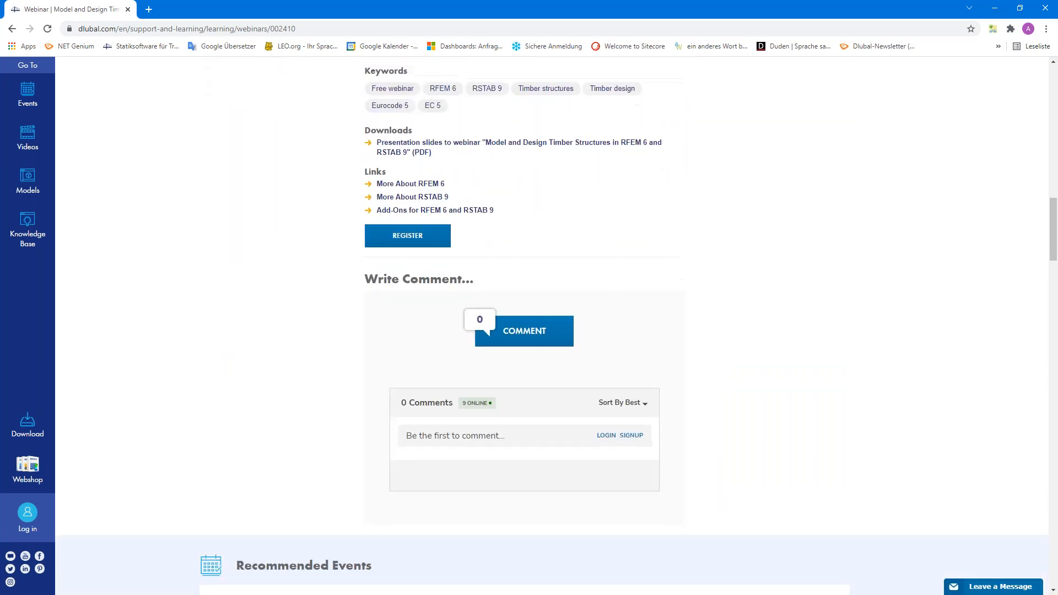
scroll(333, 418, "down", 5)
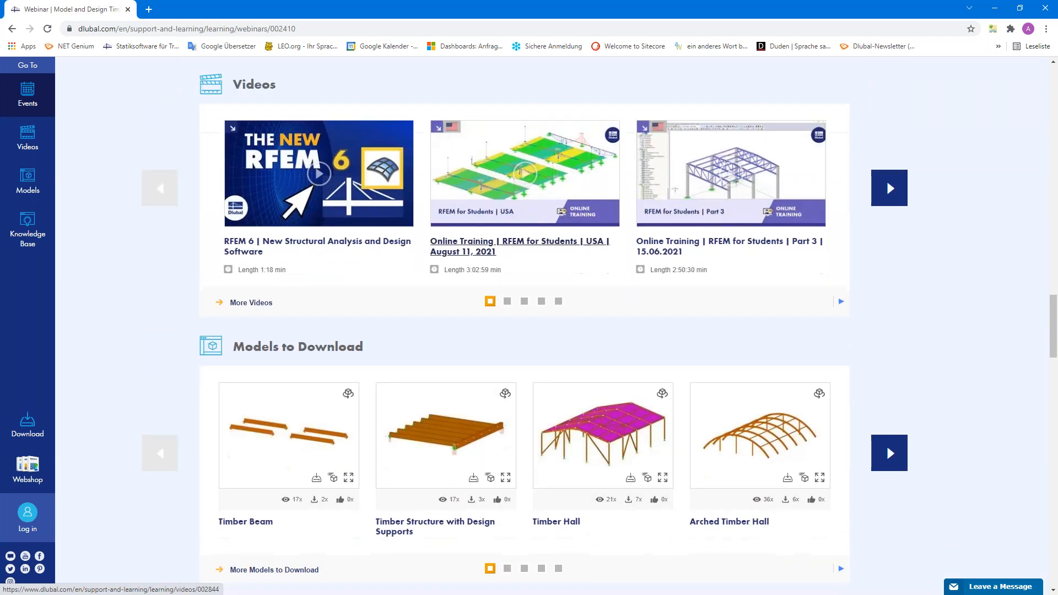
scroll(335, 417, "up", 20)
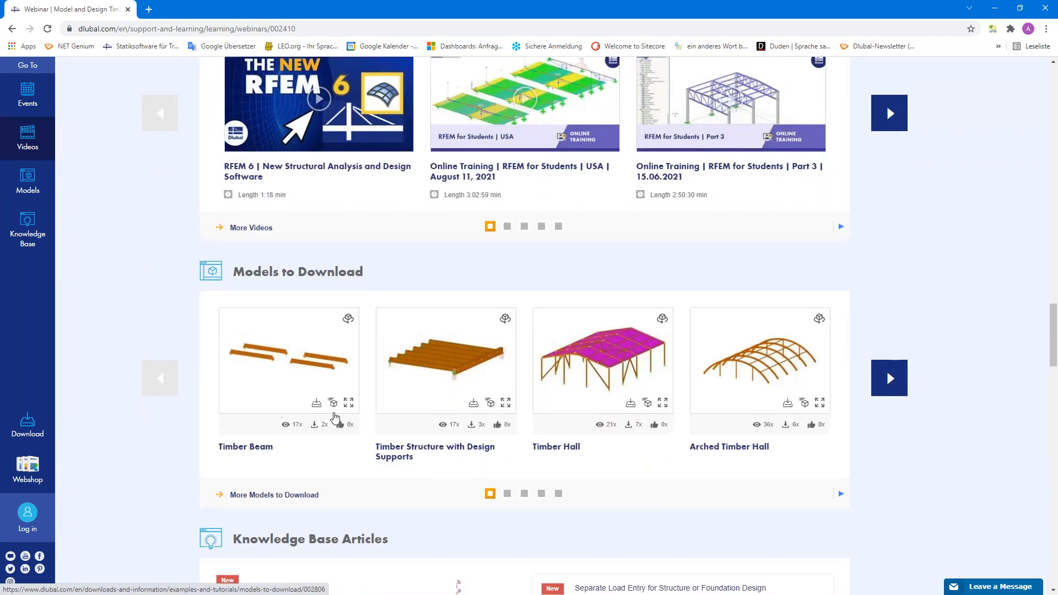
scroll(335, 417, "up", 15)
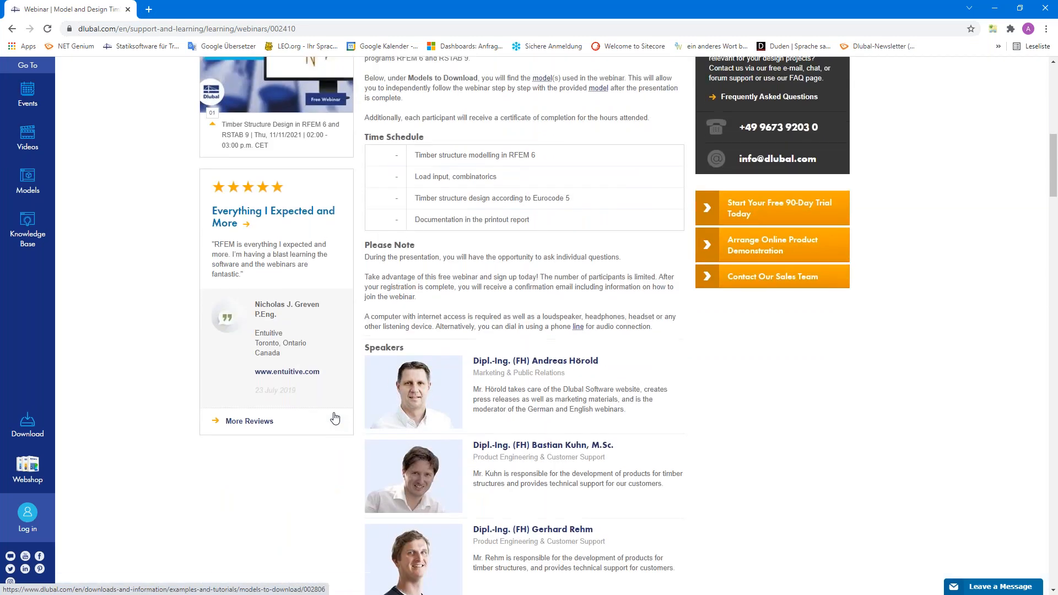